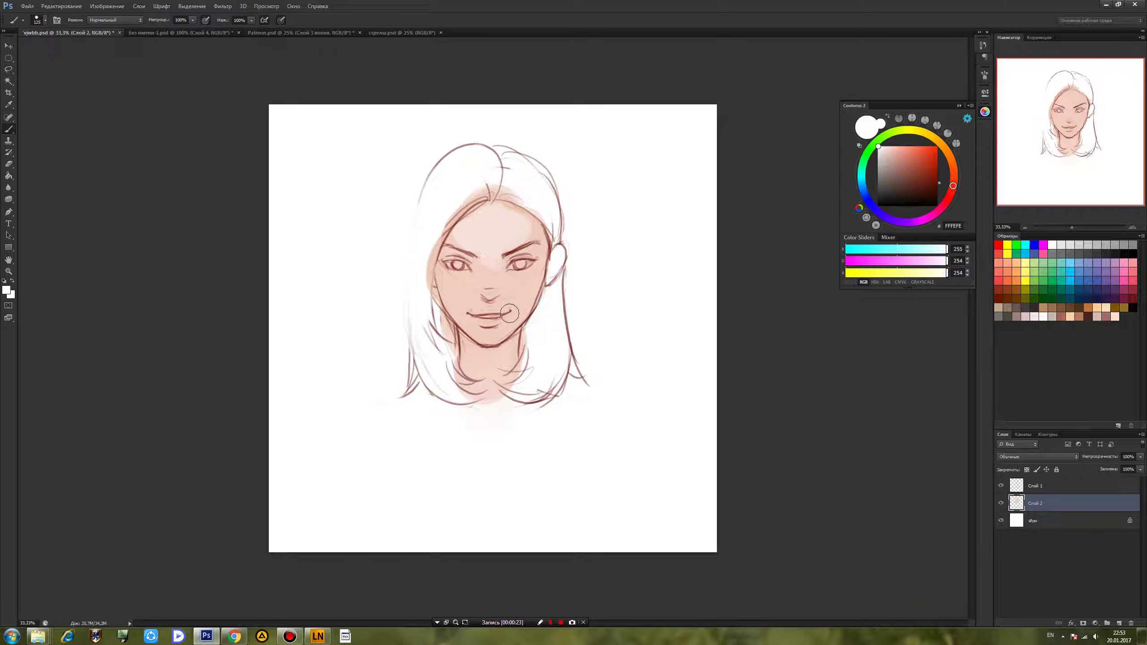
Adjust the brush and repaint the face and neck with the lighter skin tone F7E1DA.
alt+click(486, 235)
right_click(502, 231)
click(492, 233)
right_click(501, 235)
click(546, 280)
click(479, 254)
mouse_move(502, 290)
mouse_down()
mouse_move(472, 290)
mouse_move(477, 300)
mouse_move(515, 298)
mouse_move(464, 289)
mouse_move(475, 331)
mouse_move(503, 331)
mouse_move(485, 368)
mouse_up()
drag(499, 229, 485, 226)
mouse_move(515, 299)
mouse_down()
mouse_move(445, 279)
mouse_move(524, 285)
mouse_move(498, 292)
mouse_up()
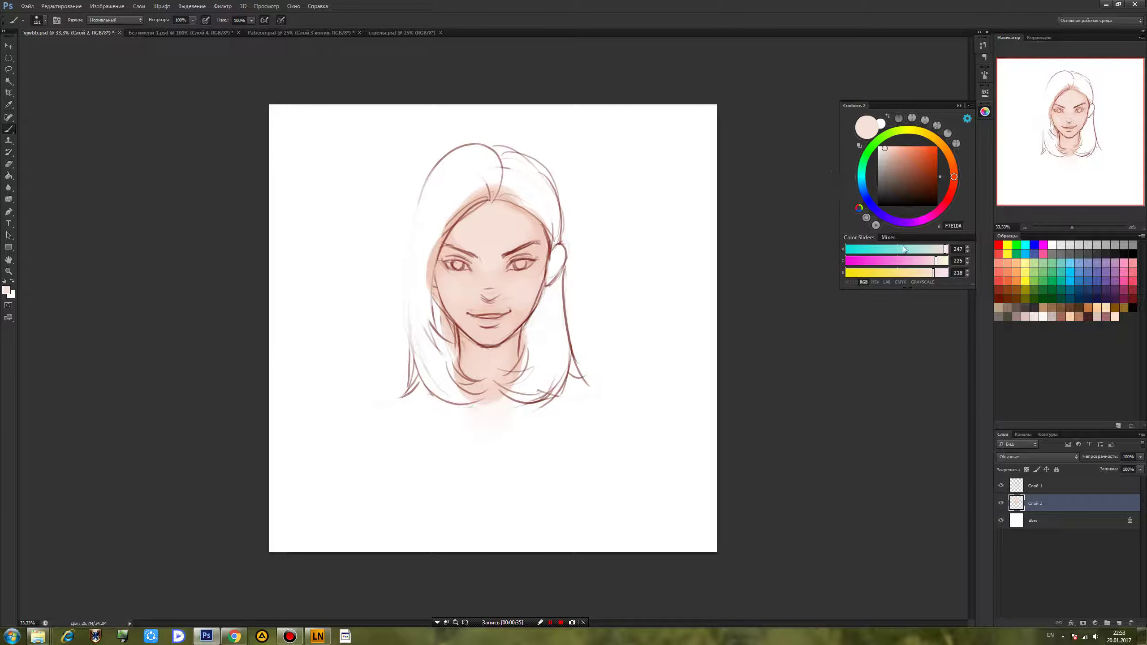
Block in the hair on both sides of the face with pale violet E8DAF7.
click(903, 222)
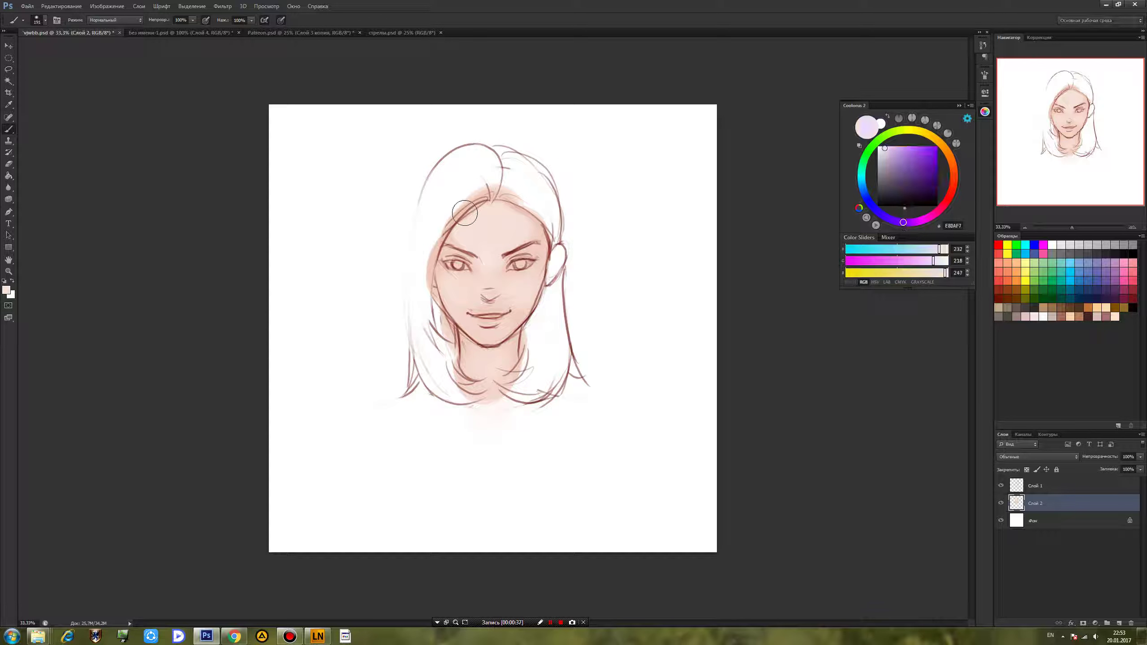
mouse_move(470, 190)
mouse_down()
mouse_move(436, 225)
mouse_move(467, 164)
mouse_move(422, 247)
mouse_move(481, 179)
mouse_move(440, 226)
mouse_move(417, 293)
mouse_move(431, 230)
mouse_move(439, 361)
mouse_move(427, 303)
mouse_move(437, 328)
mouse_move(423, 318)
mouse_move(452, 399)
mouse_move(434, 360)
mouse_move(465, 170)
mouse_move(421, 253)
mouse_move(447, 175)
mouse_move(431, 287)
mouse_move(467, 159)
mouse_move(542, 205)
mouse_move(497, 157)
mouse_move(546, 206)
mouse_up()
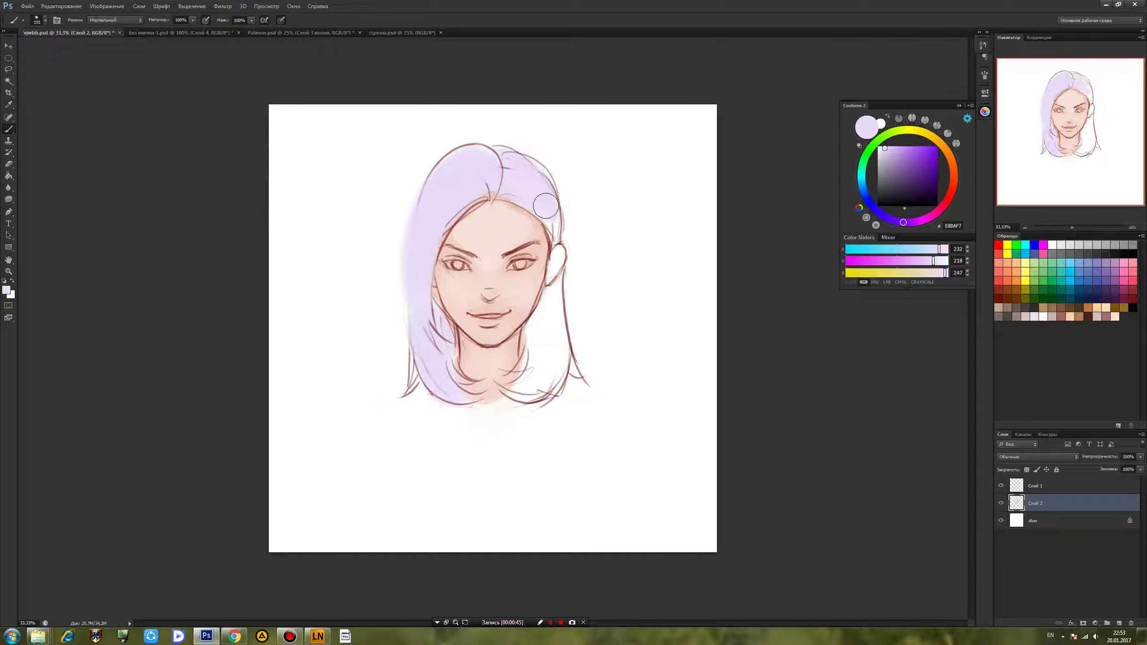
alt+click(544, 245)
mouse_move(554, 291)
mouse_down()
mouse_move(513, 392)
mouse_move(553, 325)
mouse_move(543, 333)
mouse_move(550, 291)
mouse_move(497, 378)
mouse_up()
Using the 600 brush preset at a reduced size, shade the hair parting, inner strands and left outer tips with violet 9883C5.
right_click(508, 184)
click(619, 279)
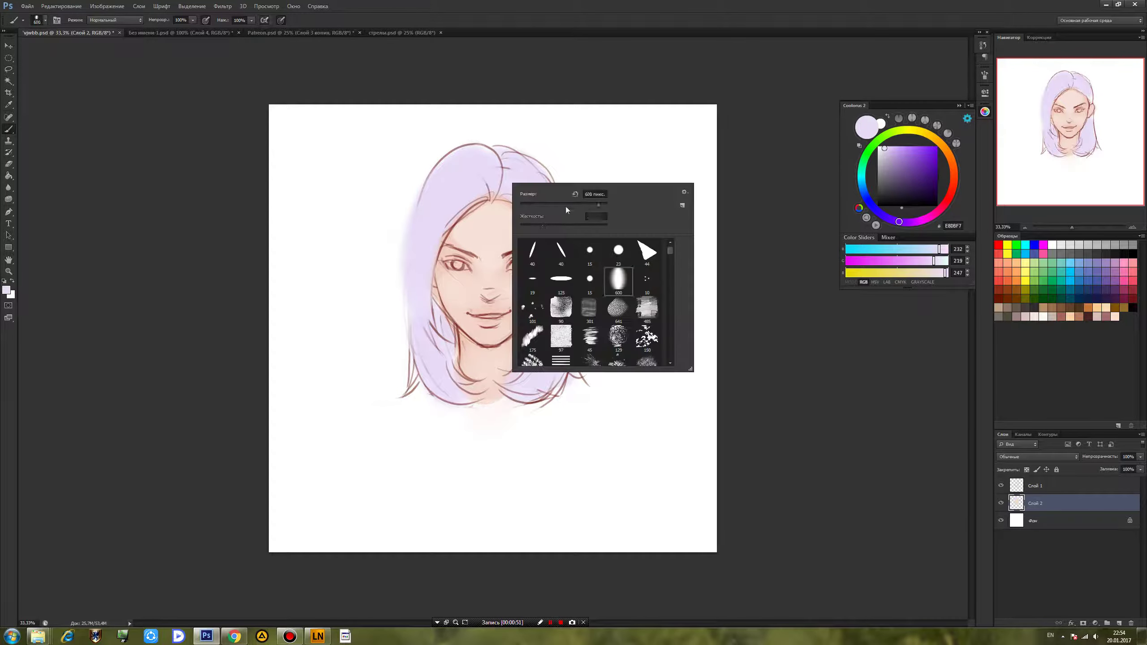
click(888, 220)
click(897, 158)
mouse_move(493, 158)
mouse_down()
mouse_move(489, 192)
mouse_move(495, 154)
mouse_move(408, 312)
mouse_up()
mouse_move(448, 212)
mouse_down()
mouse_move(412, 246)
mouse_move(455, 338)
mouse_move(435, 316)
mouse_move(444, 344)
mouse_move(432, 313)
mouse_move(451, 372)
mouse_up()
mouse_move(530, 330)
mouse_down()
mouse_move(524, 364)
mouse_move(554, 289)
mouse_move(556, 355)
mouse_up()
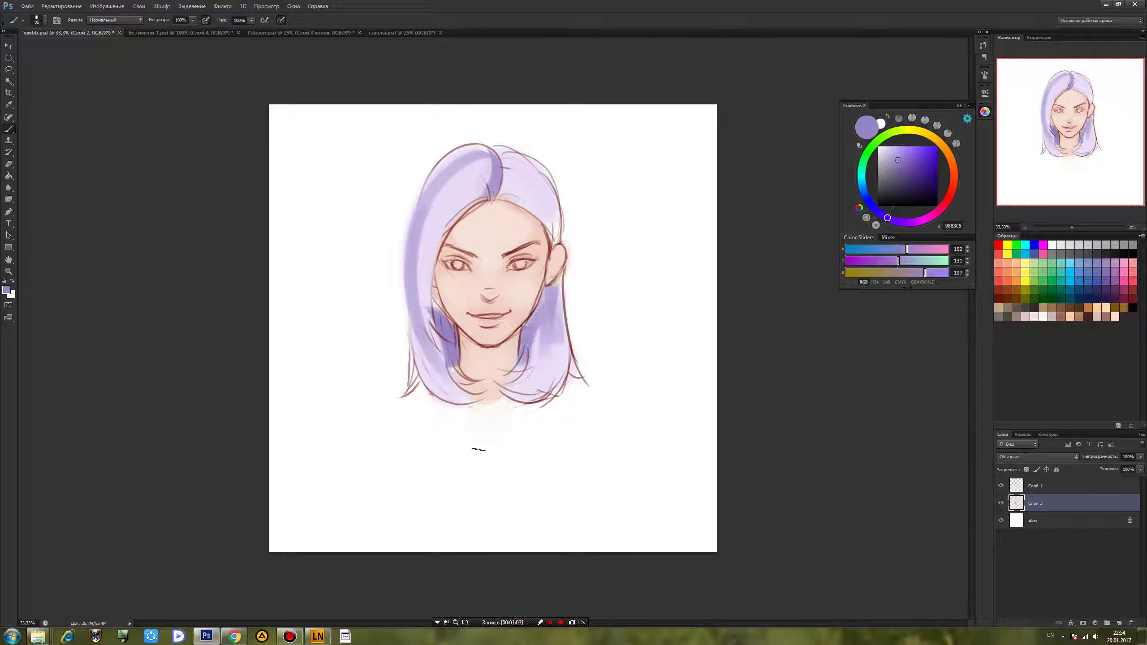
drag(413, 302, 467, 398)
drag(418, 327, 409, 398)
drag(413, 313, 408, 398)
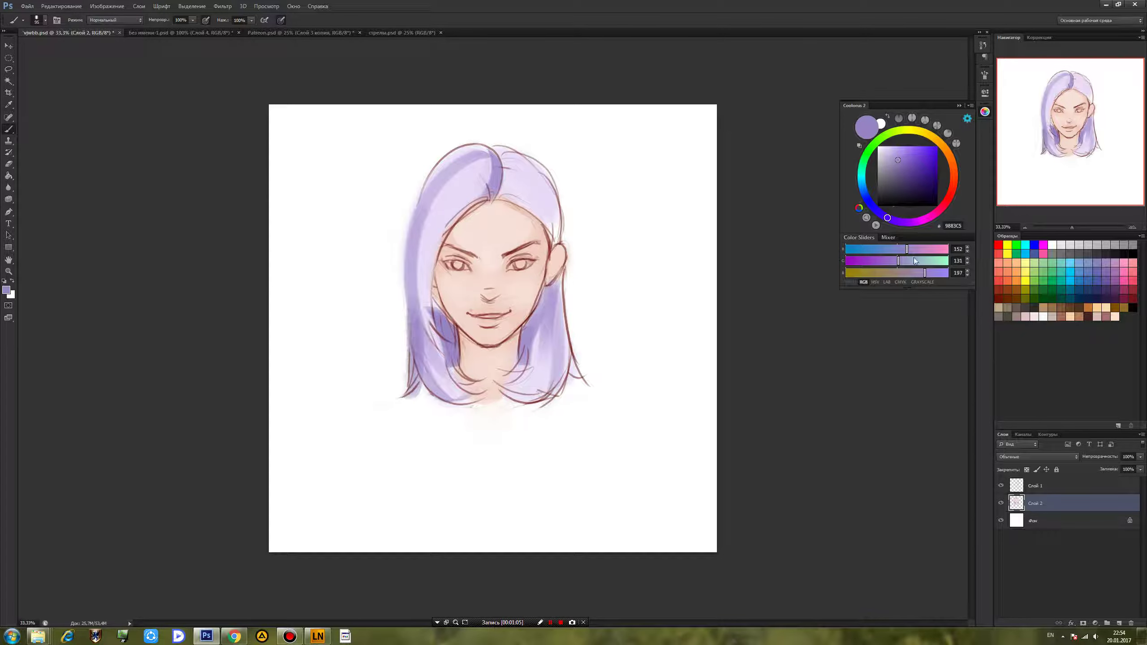
Paint pinkish-violet EBAFFF strokes over the hair from the left crown down beside the face.
click(918, 249)
mouse_move(471, 161)
mouse_down()
mouse_move(419, 299)
mouse_move(429, 271)
mouse_move(429, 286)
mouse_up()
click(897, 147)
drag(470, 159, 420, 245)
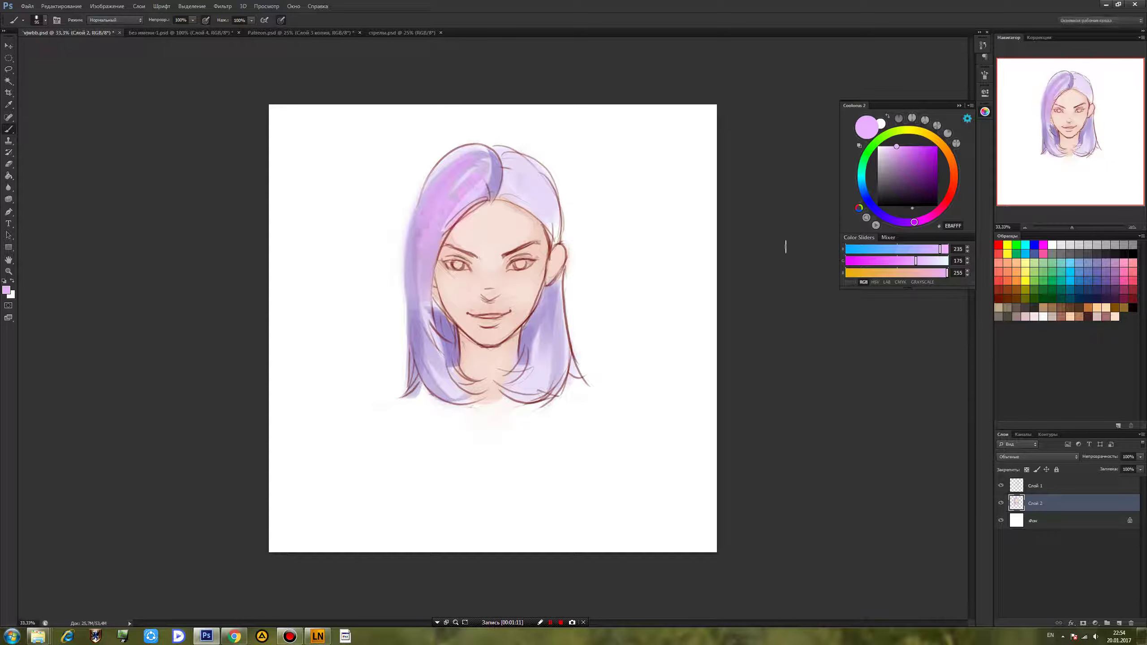
Paint lavender D9C2F7 strokes over the hair to the right of the parting.
alt+click(546, 195)
drag(931, 262, 933, 250)
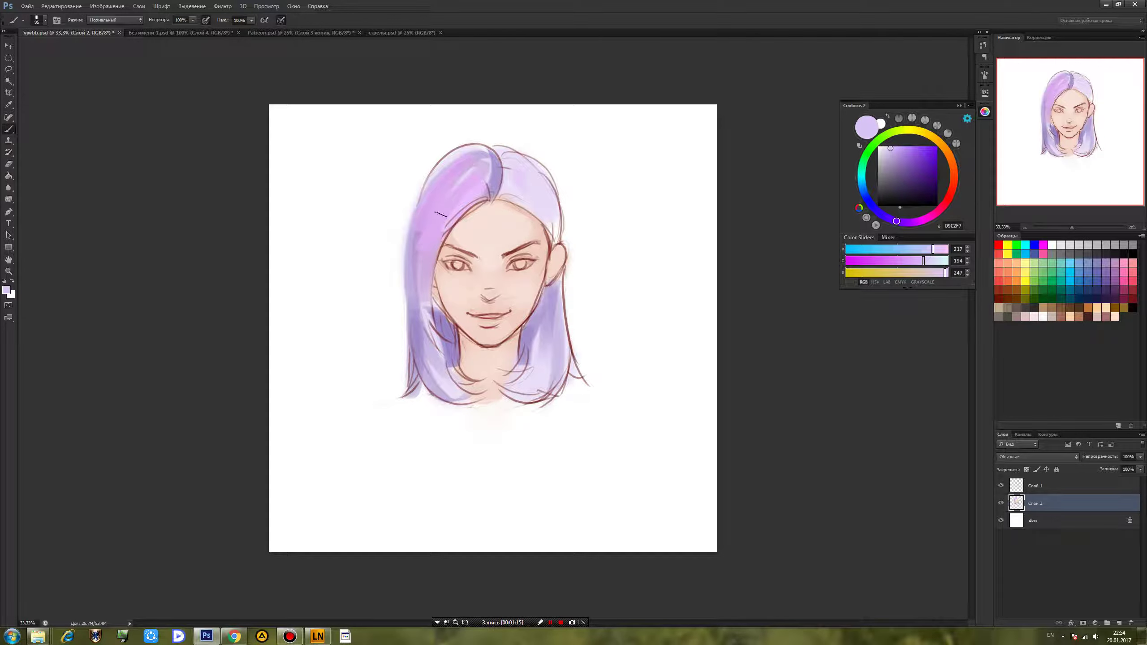
mouse_move(518, 174)
mouse_down()
mouse_move(535, 205)
mouse_move(543, 194)
mouse_up()
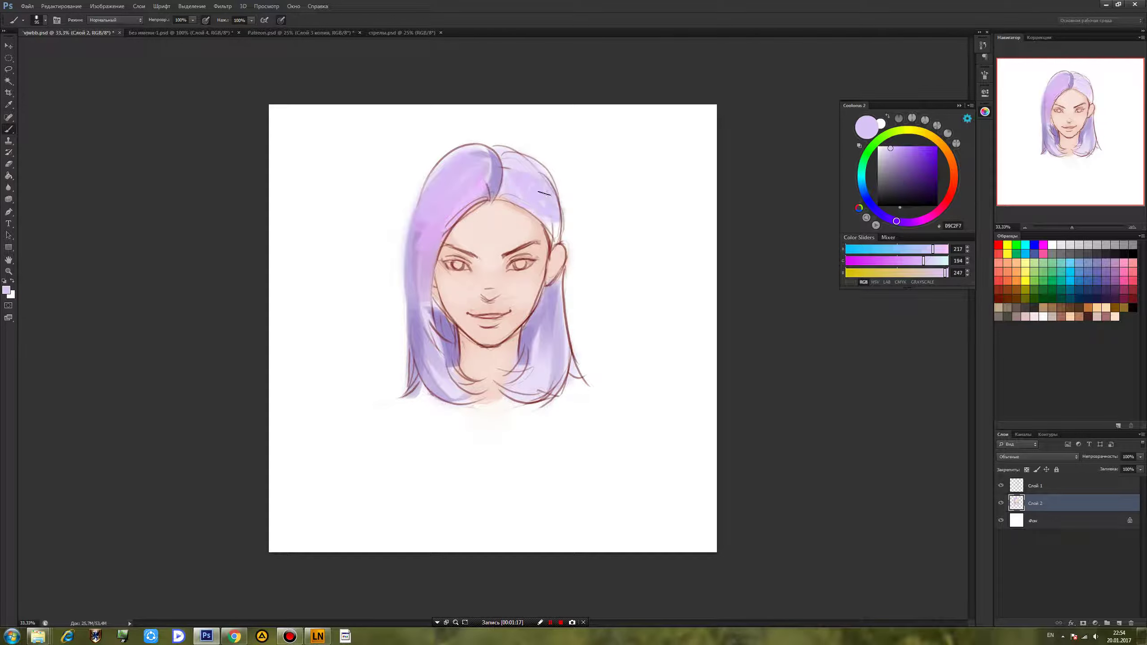
Choose another brush and blend the crown on both sides of the parting with sampled violets.
right_click(483, 224)
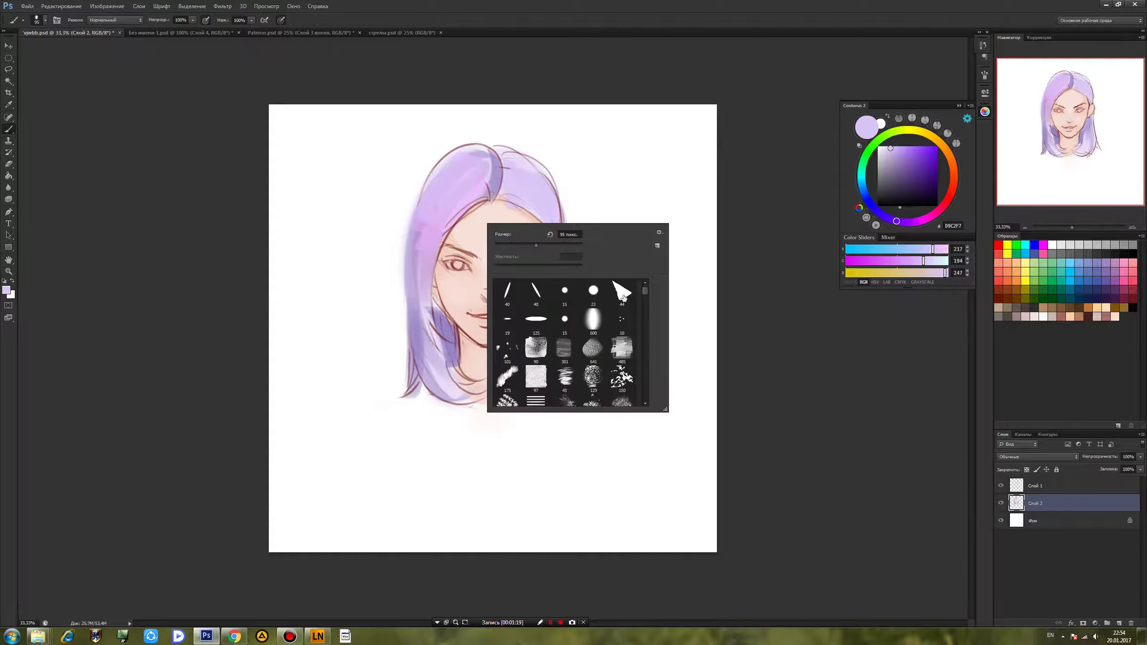
click(497, 181)
drag(496, 181, 479, 156)
alt+click(447, 194)
mouse_move(427, 190)
mouse_down()
mouse_move(486, 151)
mouse_move(454, 190)
mouse_move(477, 163)
mouse_move(457, 166)
mouse_move(553, 203)
mouse_up()
Paint the lower hair strands on both sides of the neck with light violet sampled from the crown.
alt+click(485, 183)
alt+click(468, 195)
drag(541, 324, 528, 363)
alt+click(460, 176)
mouse_move(429, 317)
mouse_down()
mouse_move(471, 368)
mouse_move(423, 342)
mouse_move(422, 315)
mouse_up()
mouse_move(551, 314)
mouse_down()
mouse_move(511, 381)
mouse_move(557, 352)
mouse_move(555, 336)
mouse_move(520, 393)
mouse_up()
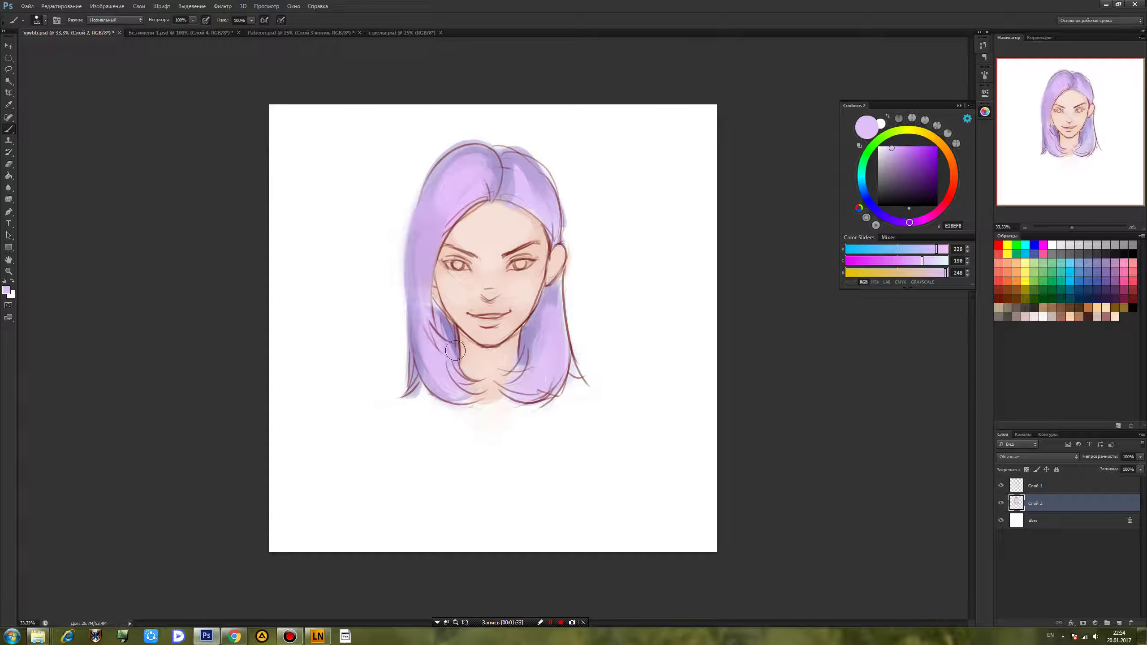
Shift the sampled violet to pink by raising red to 211, and tint the lower strands on both sides.
alt+click(441, 333)
click(931, 250)
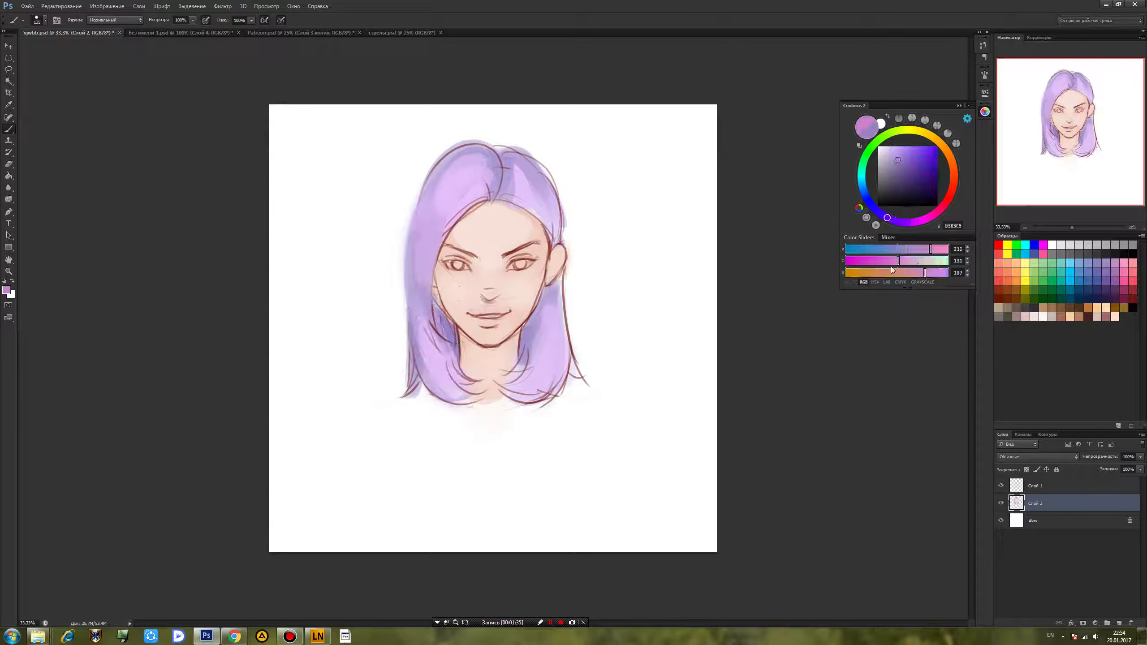
drag(450, 380, 423, 238)
drag(423, 316, 427, 407)
mouse_move(550, 375)
mouse_down()
mouse_move(534, 333)
mouse_move(549, 379)
mouse_up()
Lower the blue component of the pink and paint the resulting warmer tone over the hair ends on both sides.
click(898, 273)
drag(431, 351, 454, 393)
mouse_move(531, 380)
mouse_down()
mouse_move(510, 401)
mouse_move(546, 357)
mouse_up()
alt+click(538, 384)
mouse_move(439, 389)
mouse_down()
mouse_move(450, 356)
mouse_move(423, 334)
mouse_move(422, 391)
mouse_up()
Reduce the red component in stages and paint the curled hair tips on both sides a cool blue-green.
click(917, 249)
mouse_move(513, 396)
mouse_down()
mouse_move(520, 377)
mouse_move(505, 391)
mouse_move(541, 372)
mouse_up()
mouse_move(454, 399)
mouse_down()
mouse_move(469, 373)
mouse_move(417, 361)
mouse_up()
click(894, 250)
drag(520, 382, 507, 387)
mouse_move(422, 372)
mouse_down()
mouse_move(459, 398)
mouse_move(465, 350)
mouse_up()
Blend the blue-green tips into the pink and violet strands above them using colors sampled from the hair.
alt+click(529, 385)
mouse_move(537, 357)
mouse_down()
mouse_move(520, 386)
mouse_move(435, 347)
mouse_up()
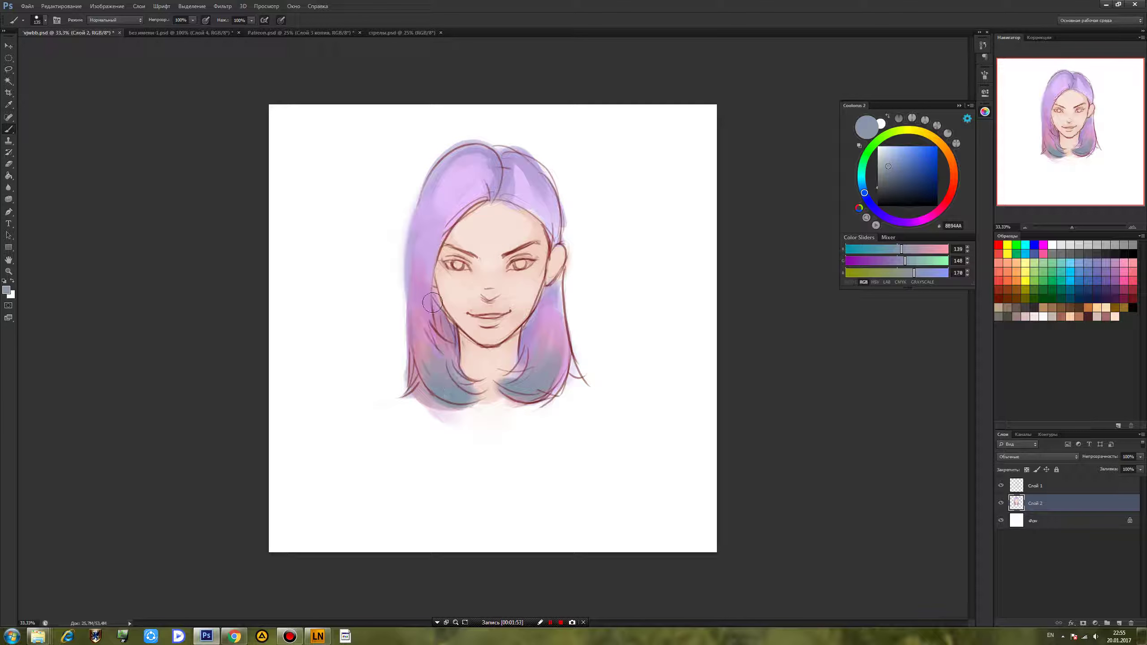
alt+click(433, 337)
alt+click(421, 284)
alt+click(543, 359)
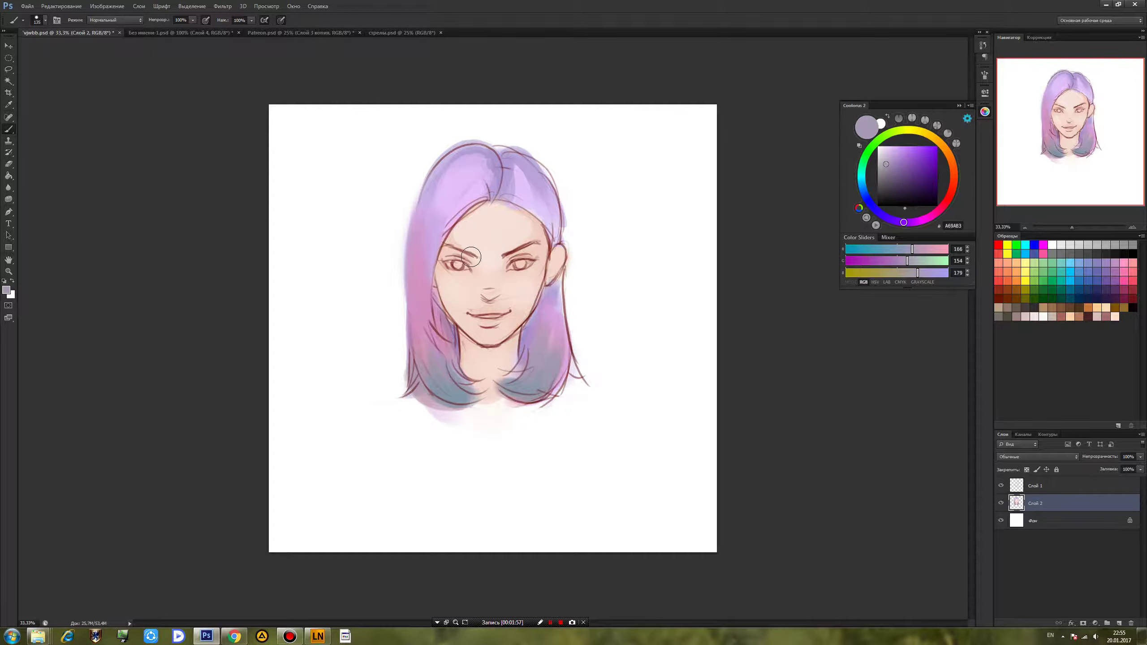
Switch to a smaller brush and extend the hair's left outer edge with a violet sampled near the parting.
right_click(514, 256)
click(491, 170)
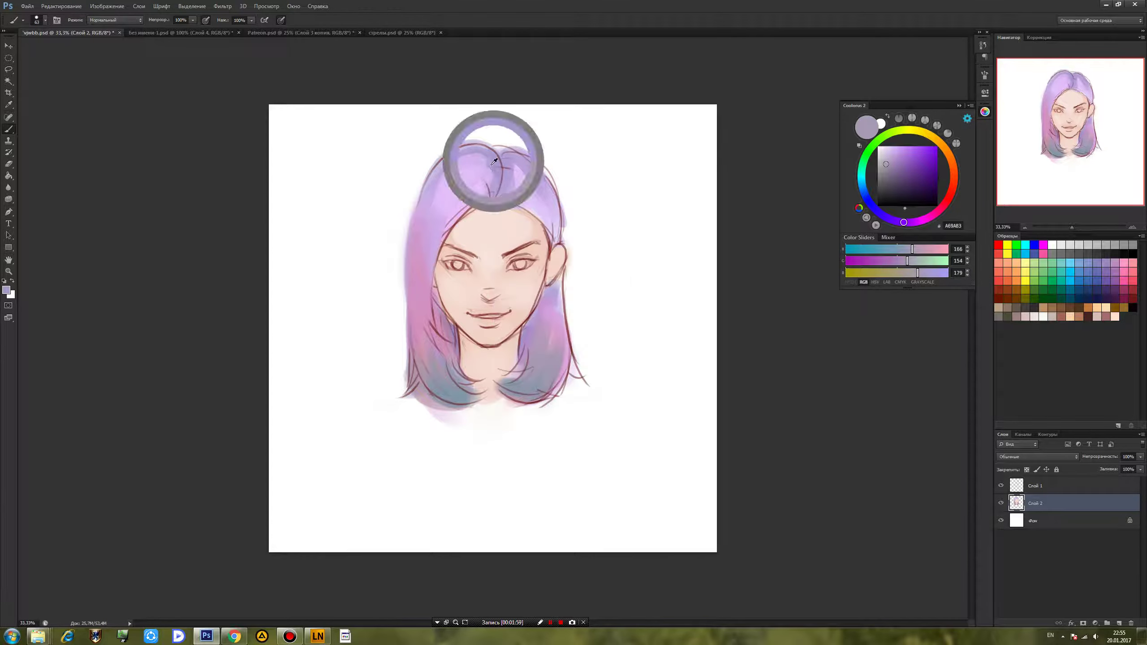
drag(414, 230, 411, 318)
Paint deep shadows in dark violet 513289 in the hair beside the jaw and neck.
alt+click(459, 376)
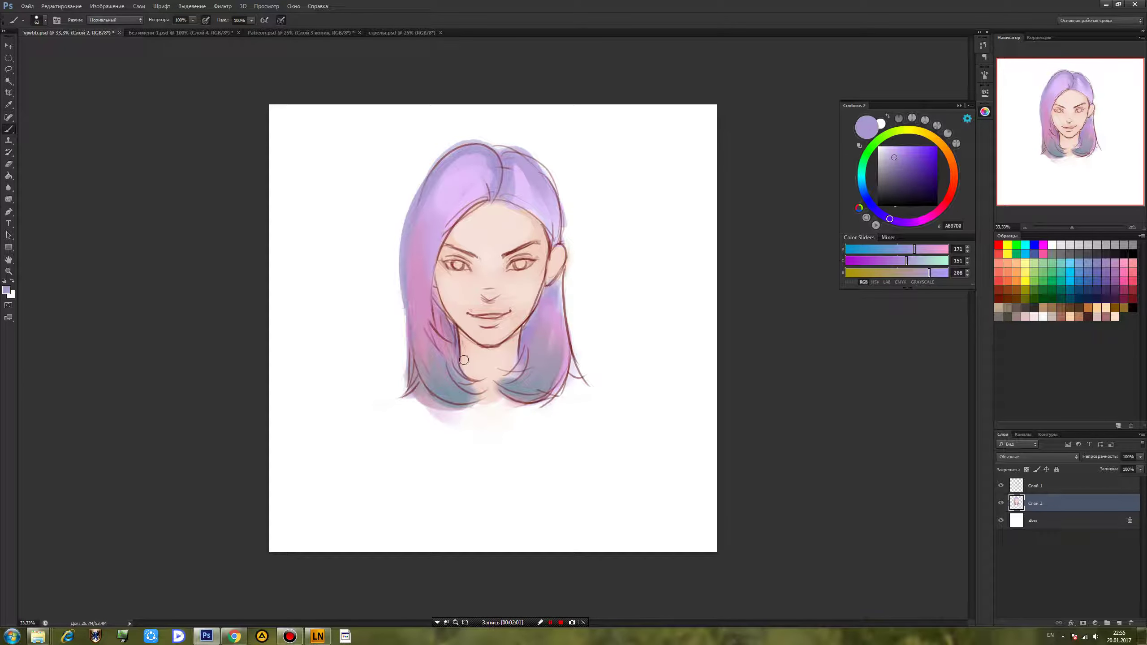
click(915, 174)
drag(416, 278, 453, 340)
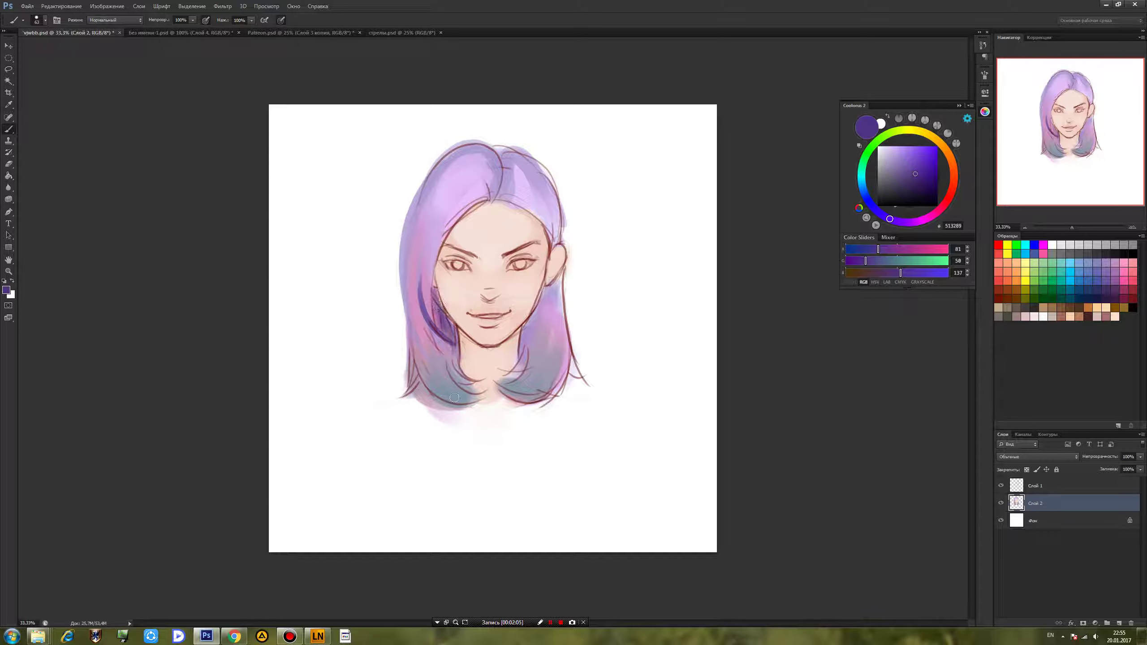
Draw medium-violet 755AA6 strands below the ear, along the parting and down the left side of the hair.
alt+click(528, 326)
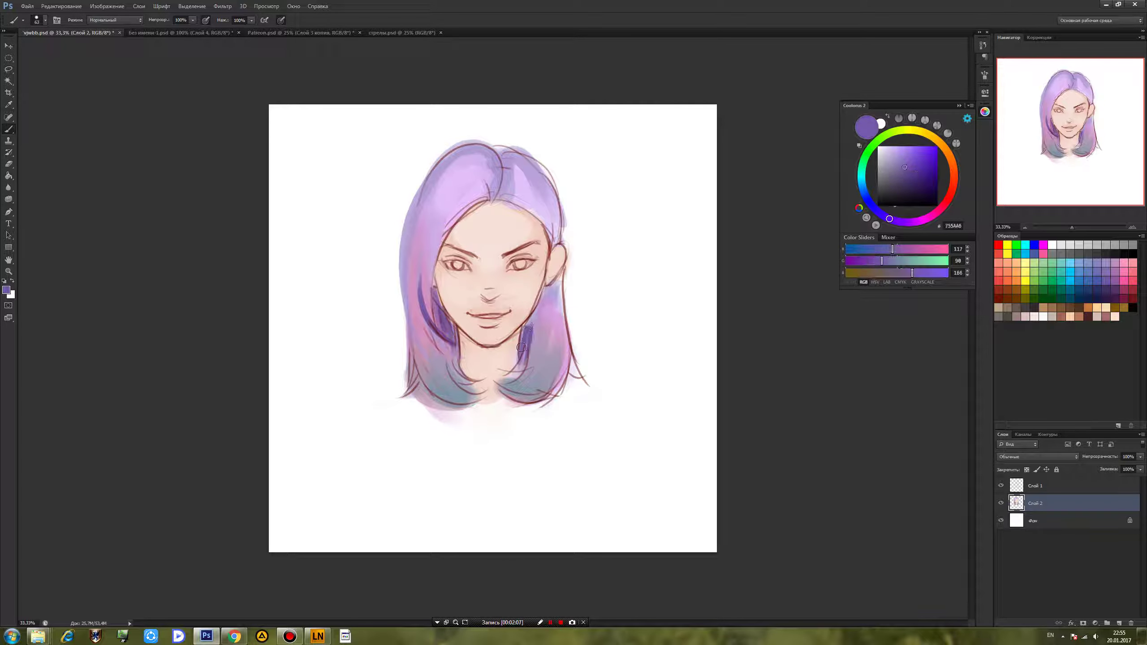
drag(549, 293, 544, 357)
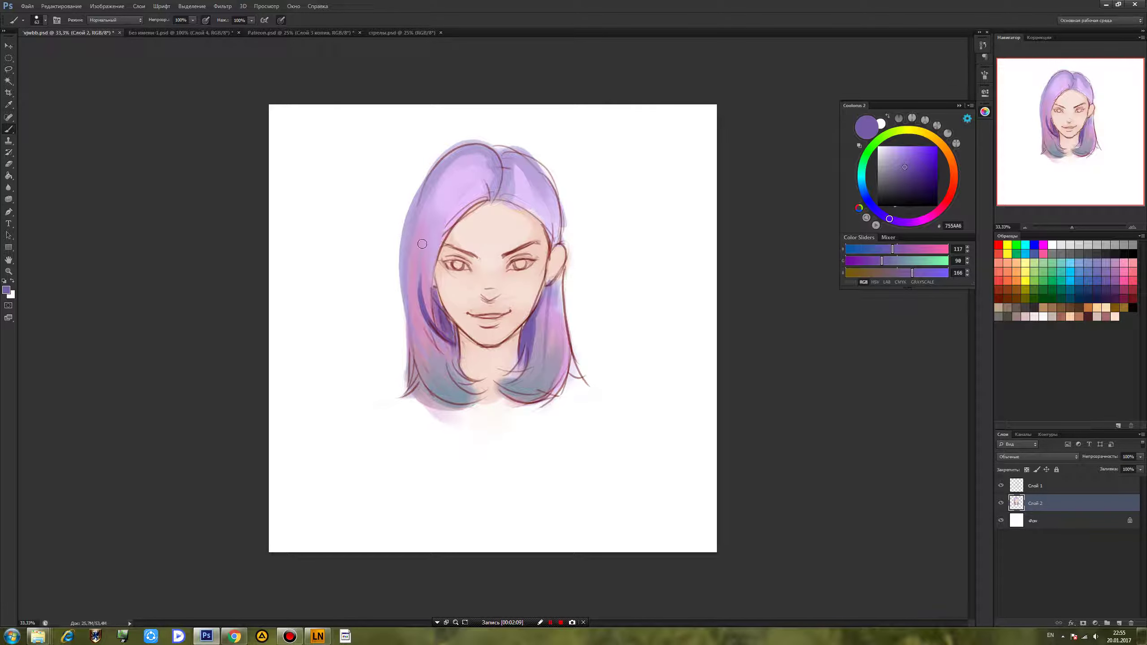
drag(495, 195, 484, 148)
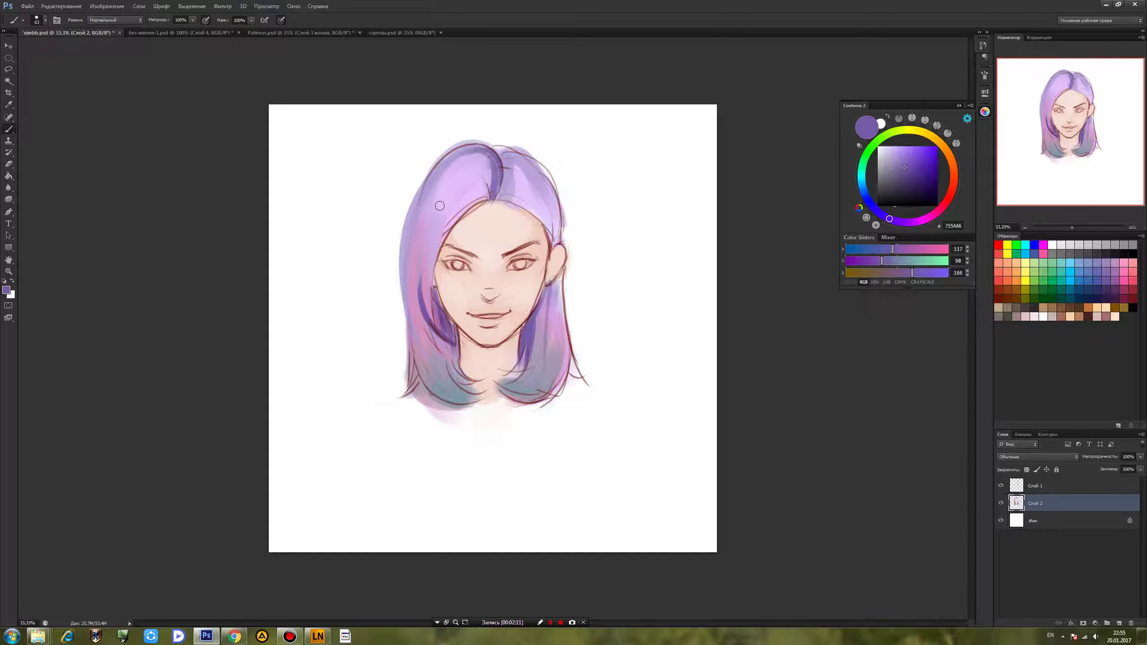
mouse_move(437, 177)
mouse_down()
mouse_move(408, 286)
mouse_move(444, 381)
mouse_up()
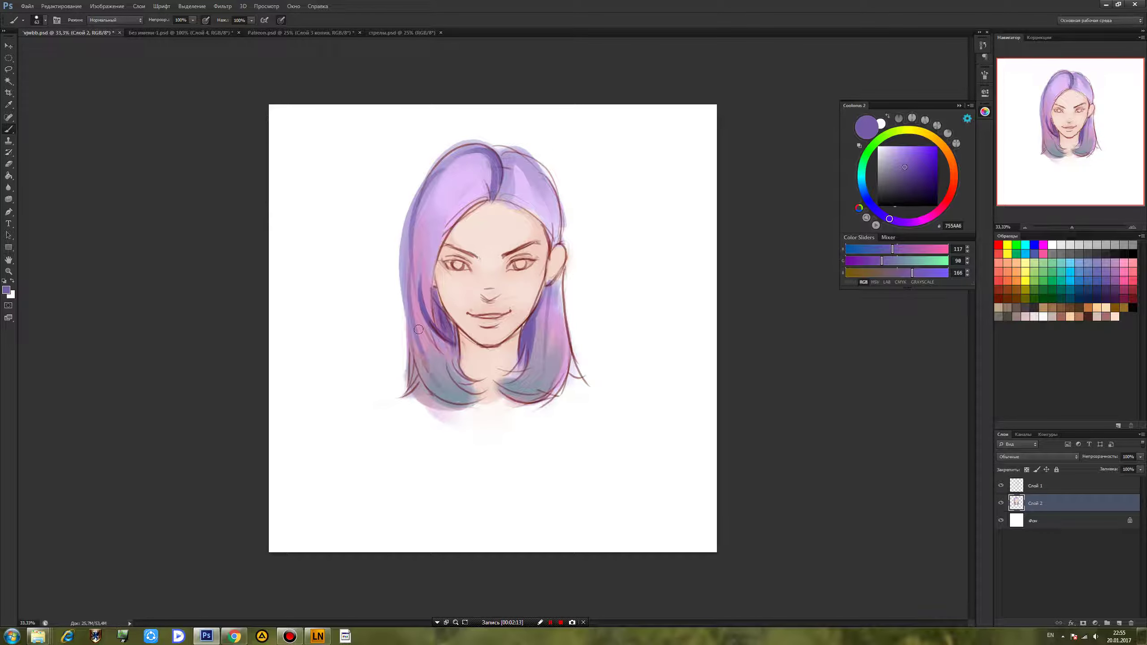
Draw dark slate-blue 485766 strands in the curled tips on both sides and at the left outer ends.
alt+click(461, 396)
mouse_move(476, 399)
mouse_down()
mouse_move(440, 384)
mouse_move(462, 398)
mouse_move(444, 348)
mouse_move(518, 391)
mouse_move(502, 388)
mouse_move(512, 373)
mouse_move(531, 373)
mouse_move(506, 385)
mouse_move(547, 385)
mouse_move(506, 395)
mouse_move(515, 363)
mouse_up()
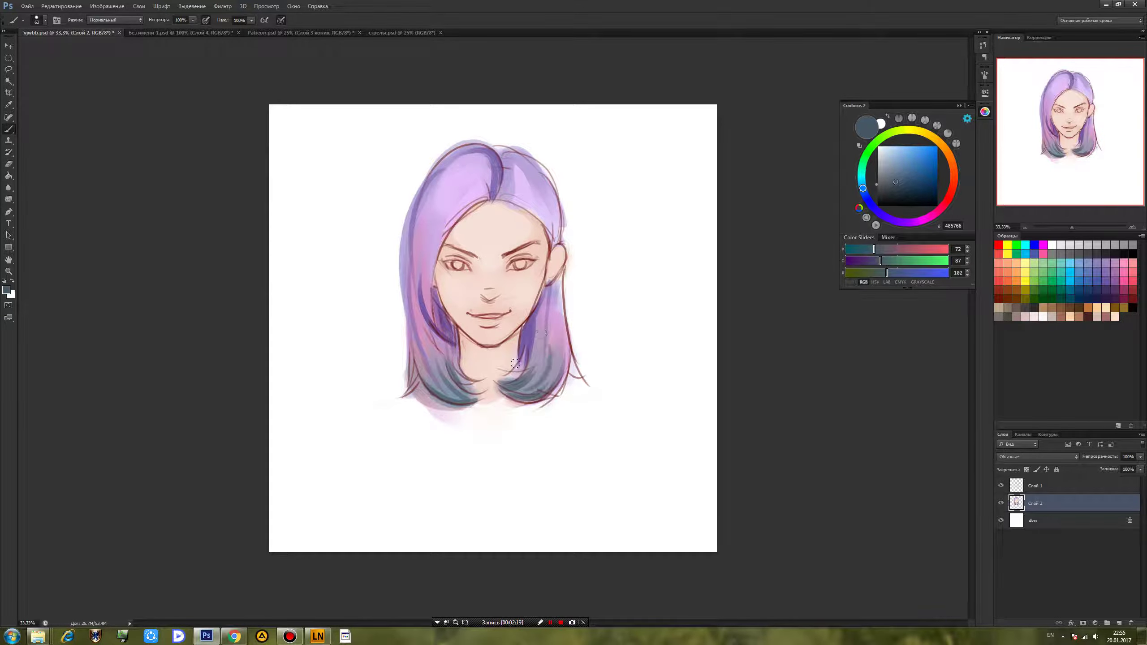
drag(451, 379, 460, 361)
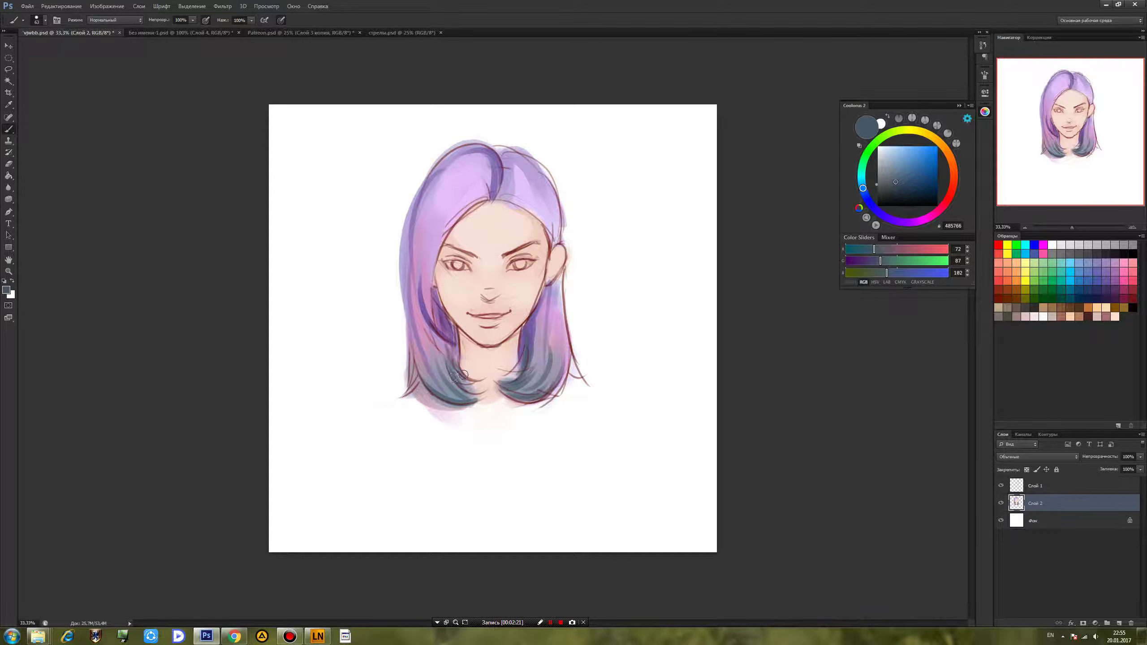
drag(408, 396, 408, 346)
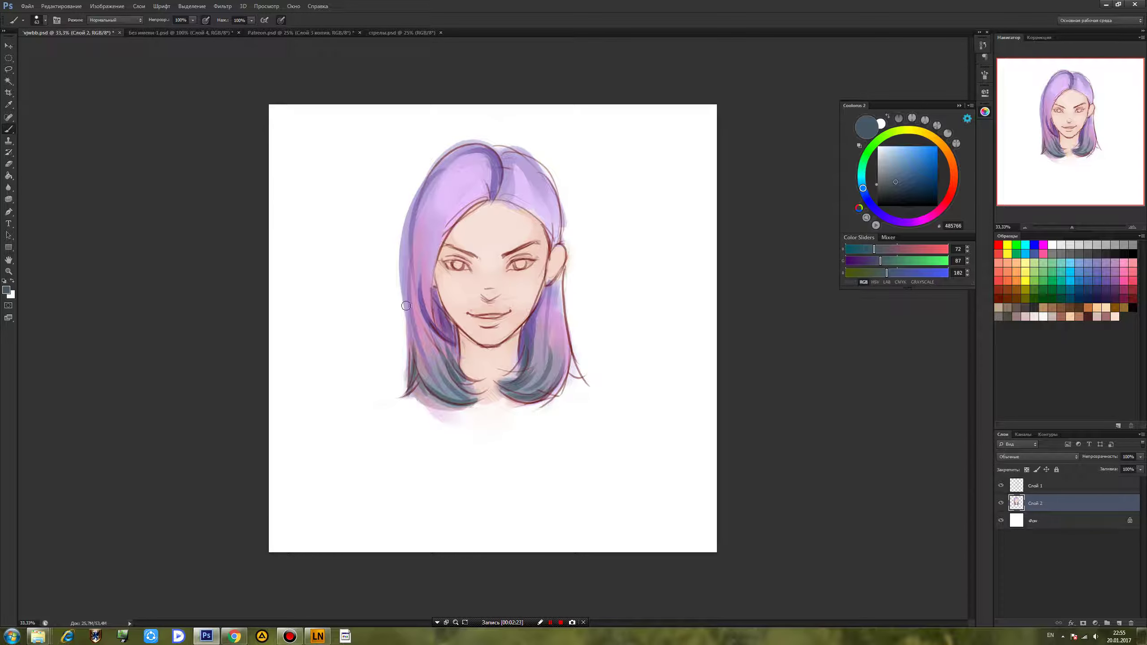
Change the brush and blend the lower left strands and the shadow beside the neck with sampled hair colors.
right_click(449, 352)
alt+click(451, 373)
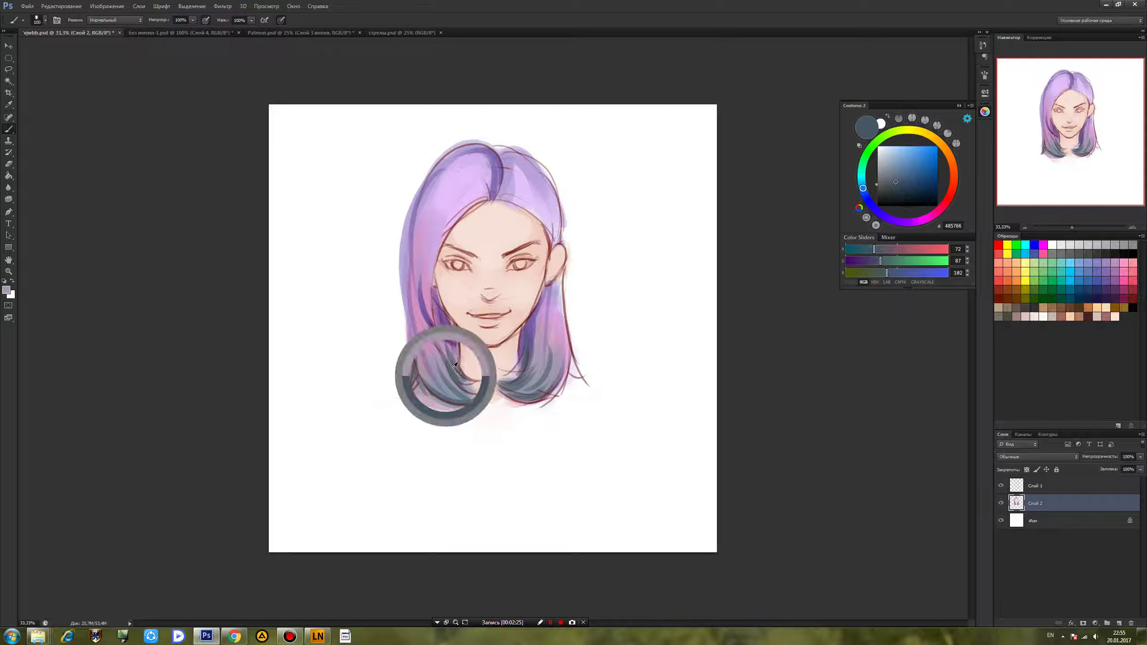
drag(414, 332, 418, 372)
alt+click(453, 345)
alt+click(444, 339)
mouse_move(419, 300)
mouse_down()
mouse_move(451, 343)
mouse_move(420, 276)
mouse_move(421, 323)
mouse_up()
alt+click(428, 247)
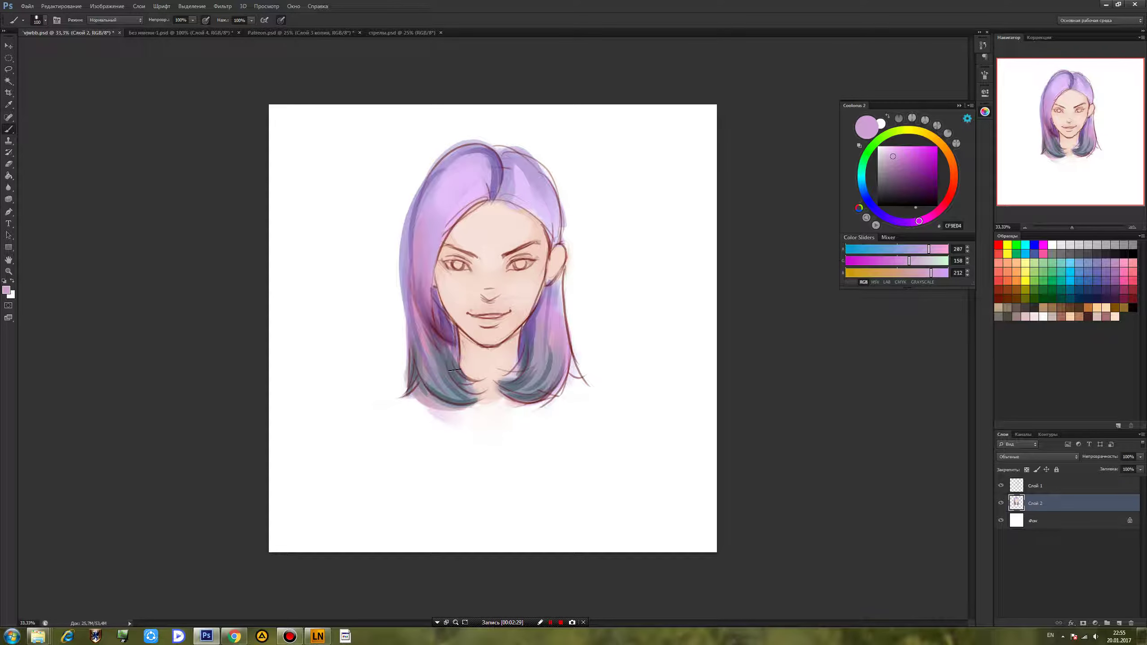
Blend the long strands below the ear with violet tones sampled from the surrounding hair.
alt+click(548, 387)
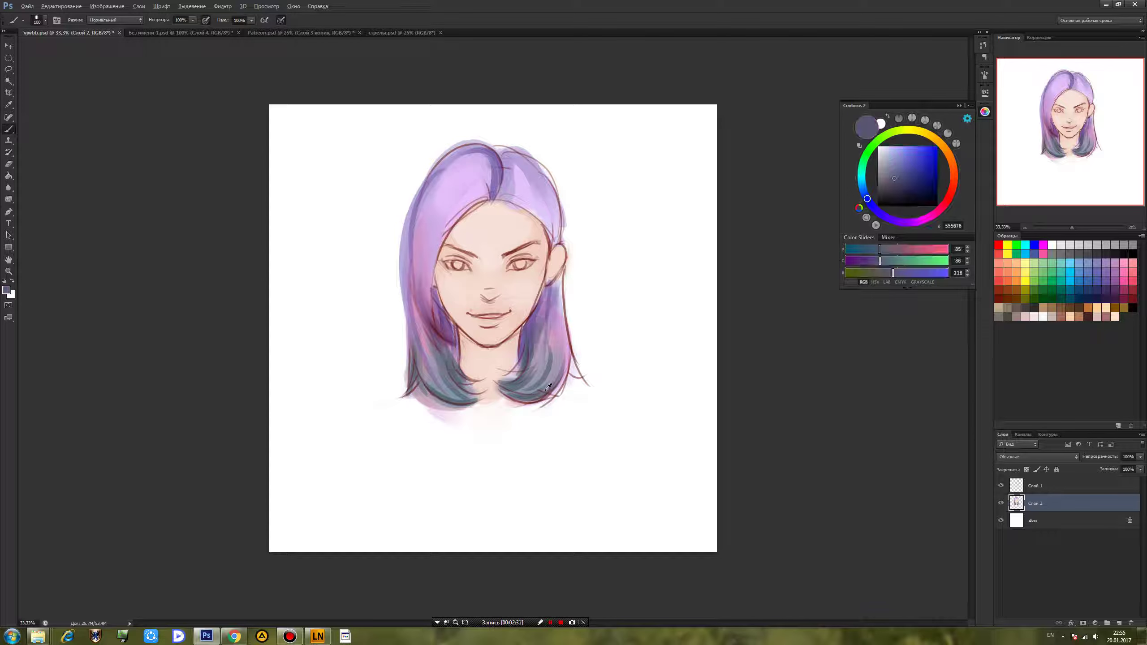
alt+click(553, 292)
alt+click(566, 354)
mouse_move(558, 296)
mouse_down()
mouse_move(564, 344)
mouse_move(554, 351)
mouse_up()
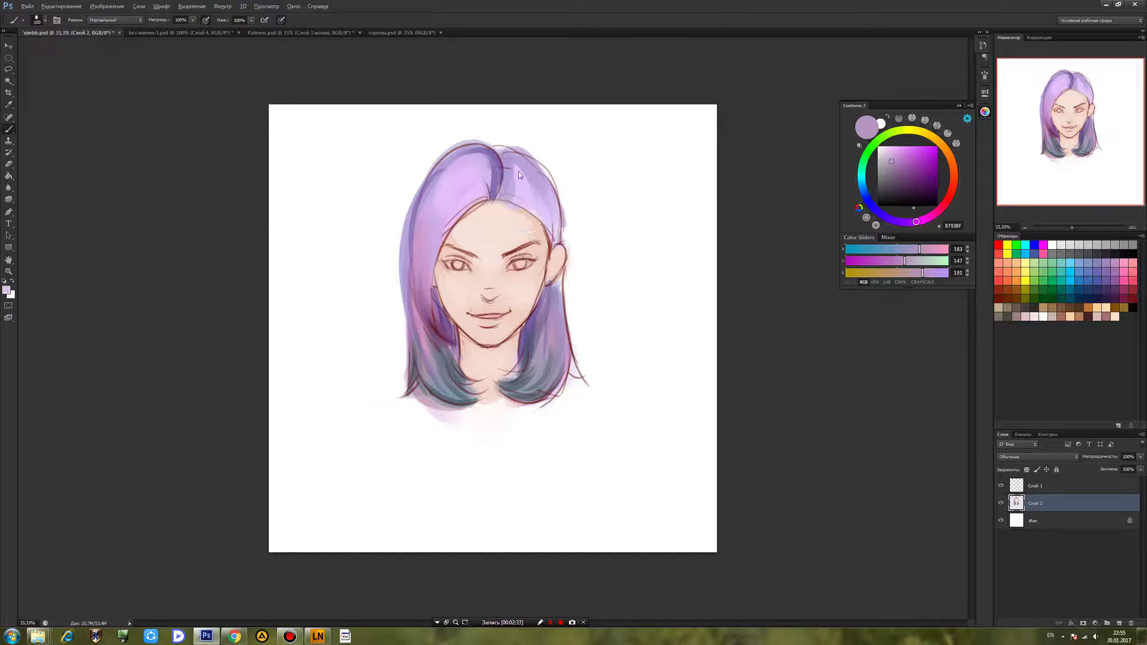
Blend the parting shadow into the left crown and model its strands with sampled violets.
alt+click(471, 156)
alt+click(492, 163)
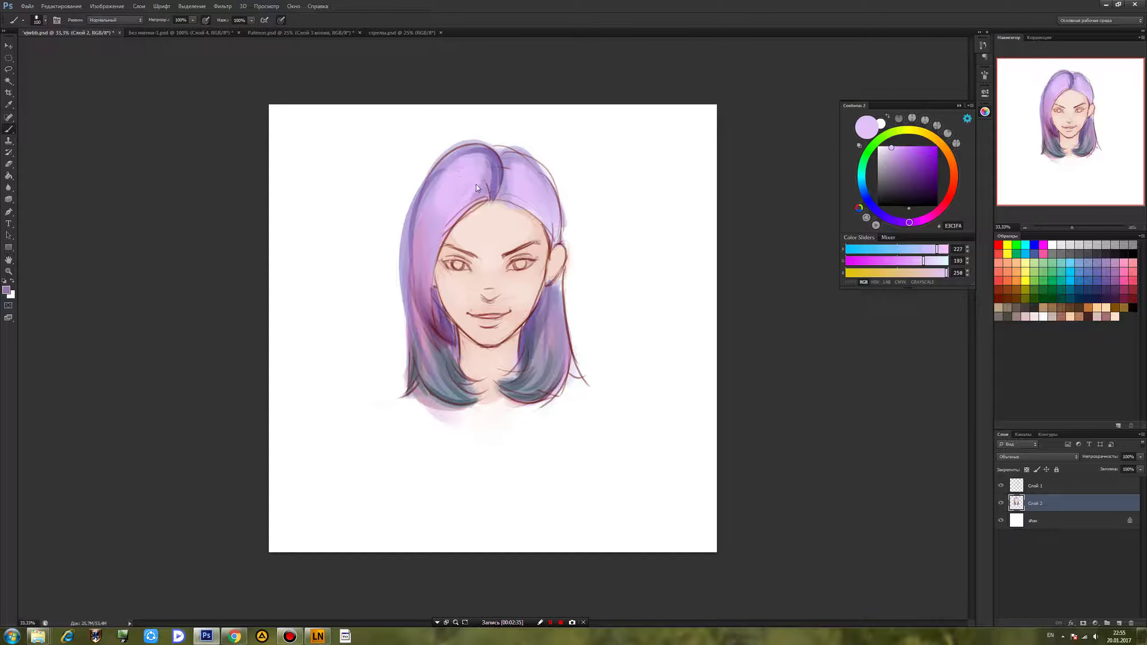
drag(489, 165, 424, 246)
mouse_move(437, 185)
mouse_down()
mouse_move(425, 246)
mouse_move(447, 202)
mouse_move(436, 263)
mouse_move(445, 199)
mouse_move(426, 228)
mouse_move(471, 174)
mouse_move(452, 212)
mouse_up()
alt+click(472, 172)
alt+click(422, 289)
alt+click(455, 168)
drag(449, 162, 436, 187)
Shade the hair right of the parting down to the ear, and retouch the left strands with sampled colors.
alt+click(519, 170)
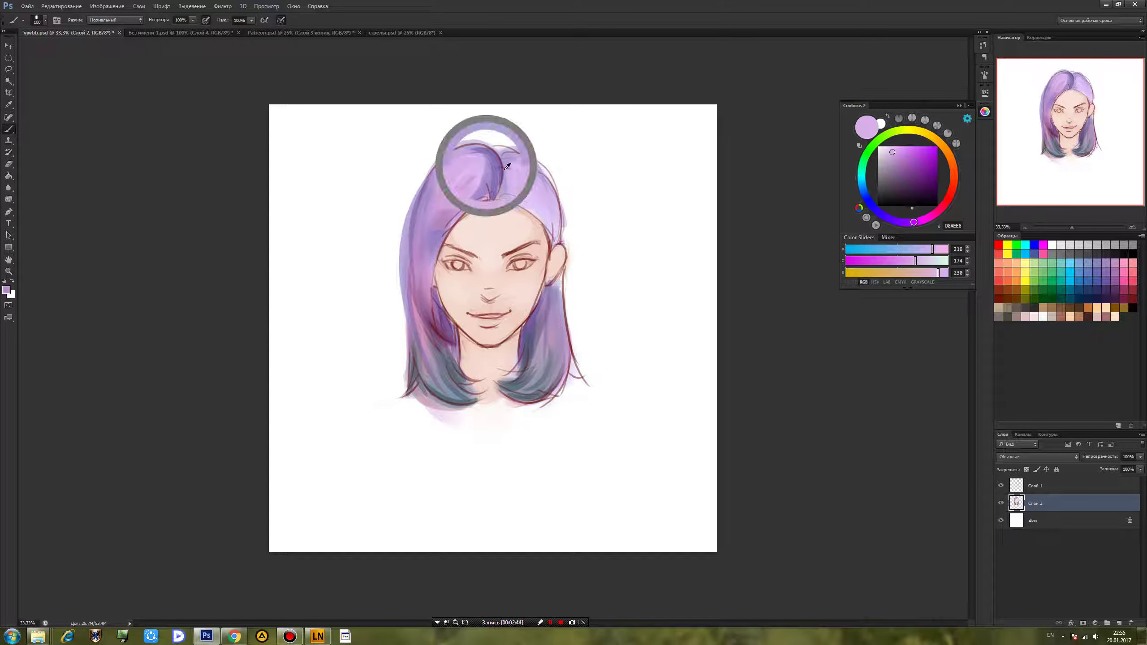
alt+click(491, 162)
drag(524, 199, 555, 233)
alt+click(539, 190)
alt+click(424, 281)
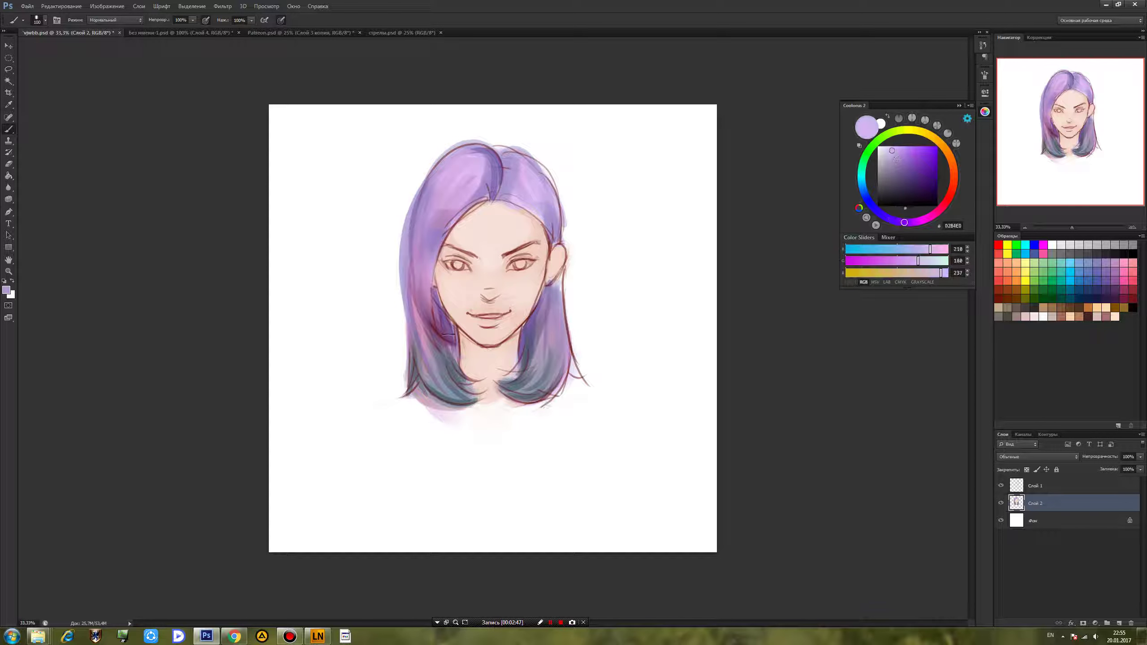
alt+click(426, 321)
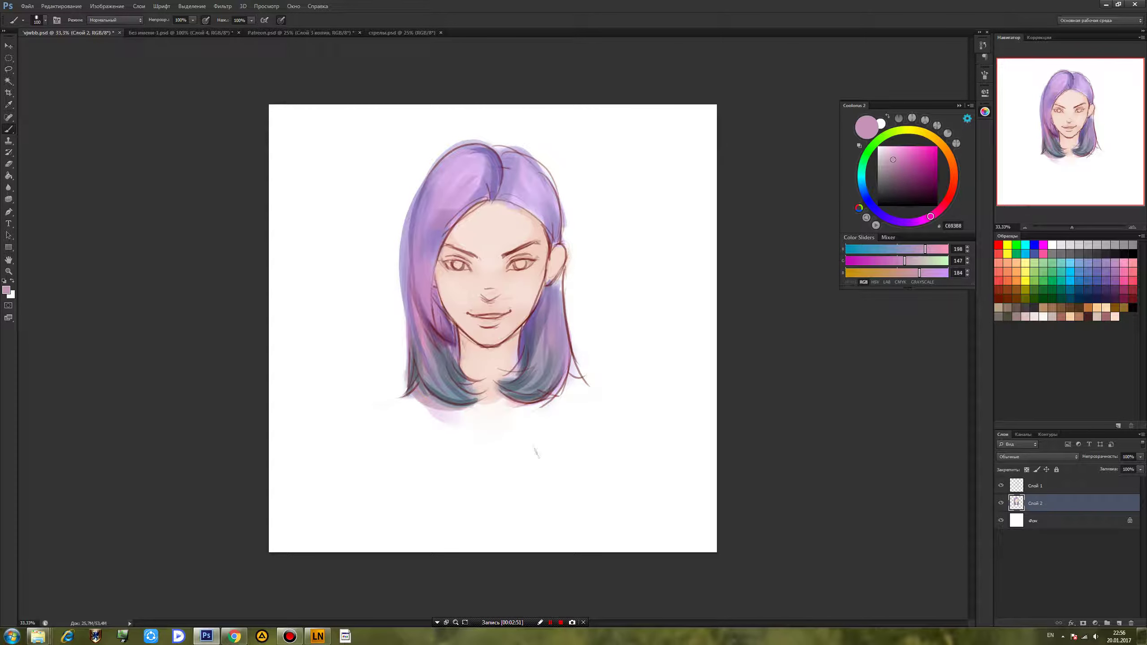
Set the brush blending mode to Overlay (Перекрытие) and choose a round brush preset.
click(113, 20)
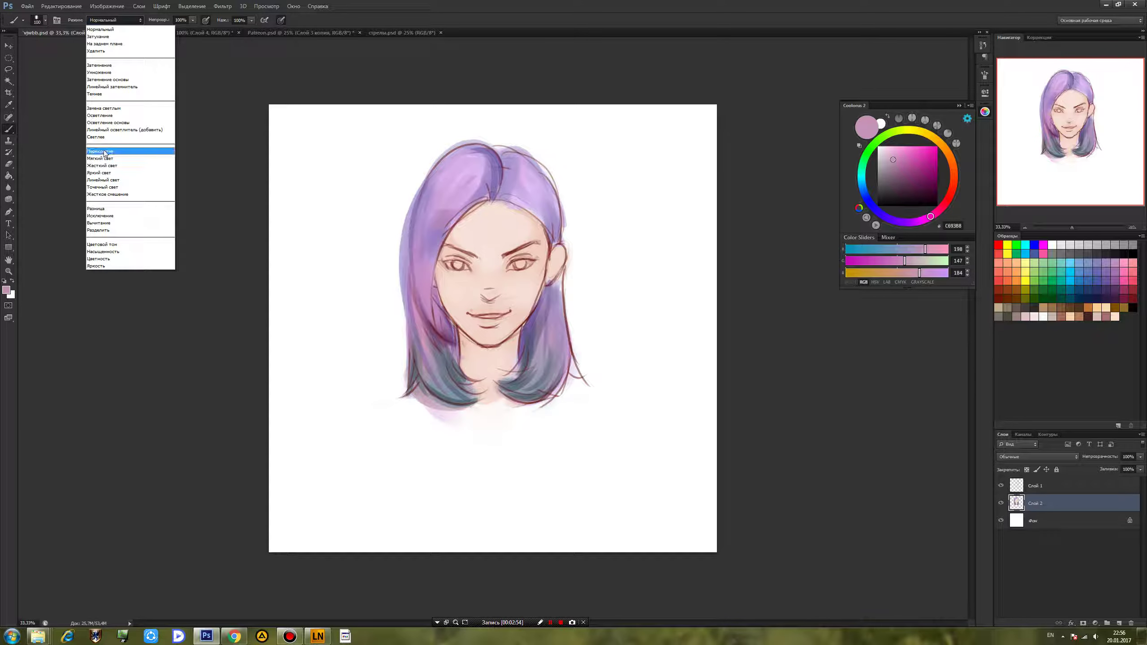
click(105, 153)
alt+click(435, 346)
right_click(435, 347)
click(450, 391)
click(498, 369)
Lock the color layer's transparent pixels and glaze light violet B198FF over the lower left hair.
click(891, 167)
click(881, 215)
drag(889, 156, 902, 146)
click(1027, 470)
mouse_move(460, 361)
mouse_down()
mouse_move(445, 379)
mouse_move(417, 332)
mouse_up()
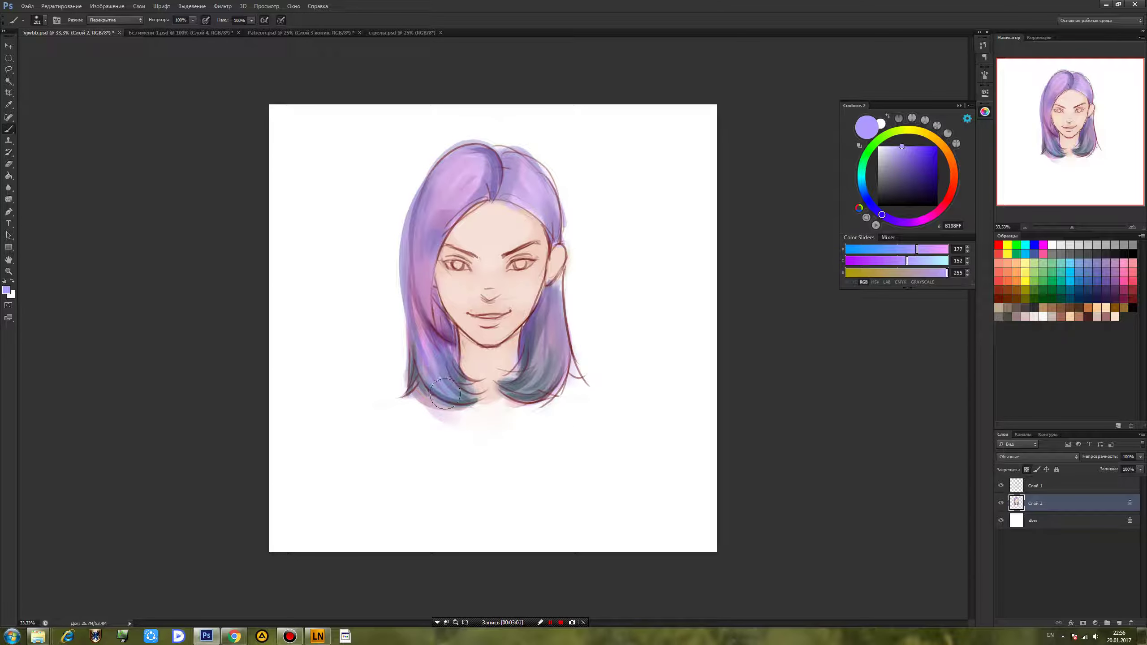
Enlarge the brush and glaze the lower hair on both sides, using light violet and aqua 98FFEC toward the tips.
key(bracketright)
key(bracketright)
key(bracketright)
key(bracketright)
key(bracketright)
key(bracketright)
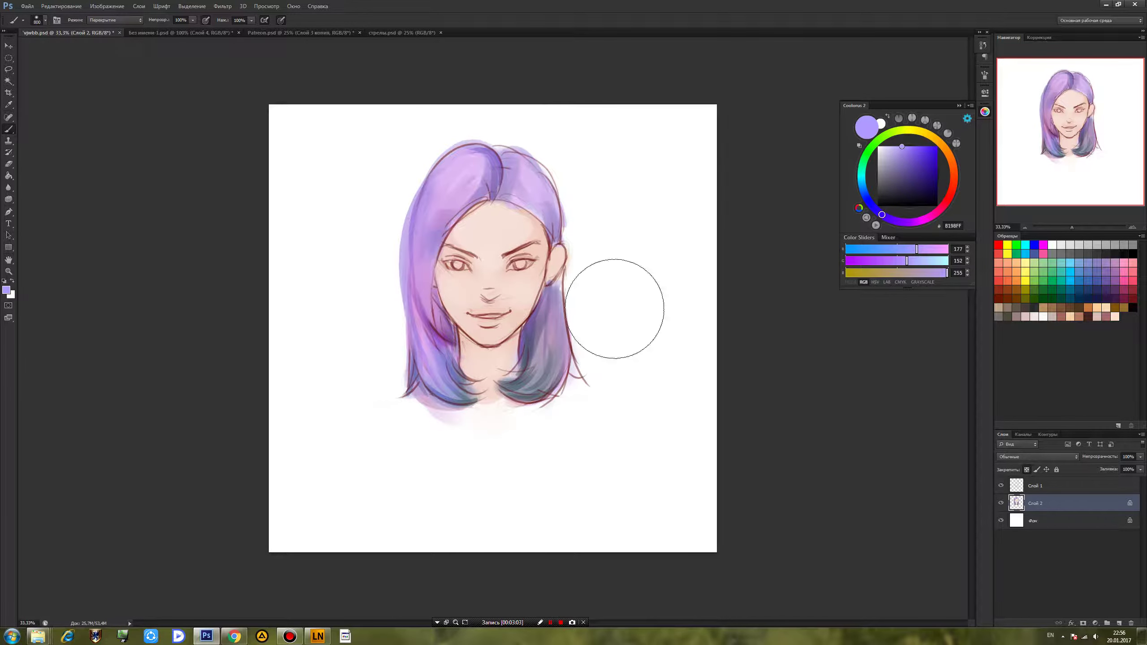
drag(615, 309, 537, 417)
drag(865, 195, 862, 172)
mouse_move(586, 409)
mouse_down()
mouse_move(542, 397)
mouse_move(424, 410)
mouse_move(427, 426)
mouse_up()
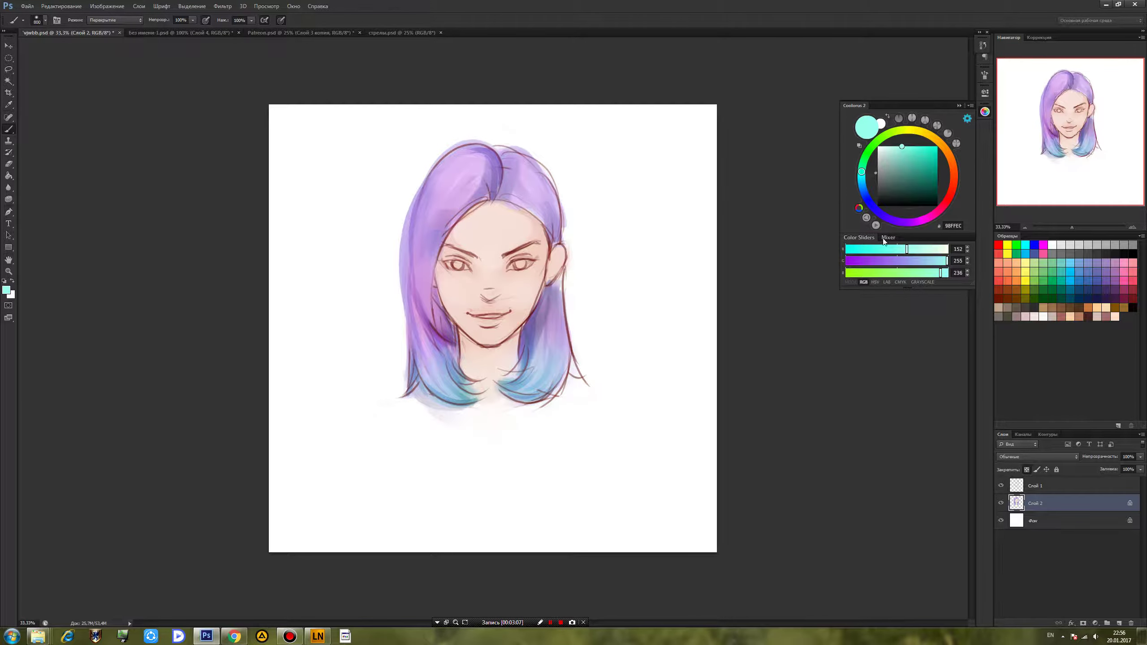
Glaze red CB0016 over the middle lengths of the hair to warm them toward pink.
mouse_move(898, 219)
mouse_down()
mouse_move(945, 203)
mouse_move(937, 158)
mouse_up()
mouse_move(550, 350)
mouse_down()
mouse_move(570, 345)
mouse_move(392, 359)
mouse_move(361, 248)
mouse_up()
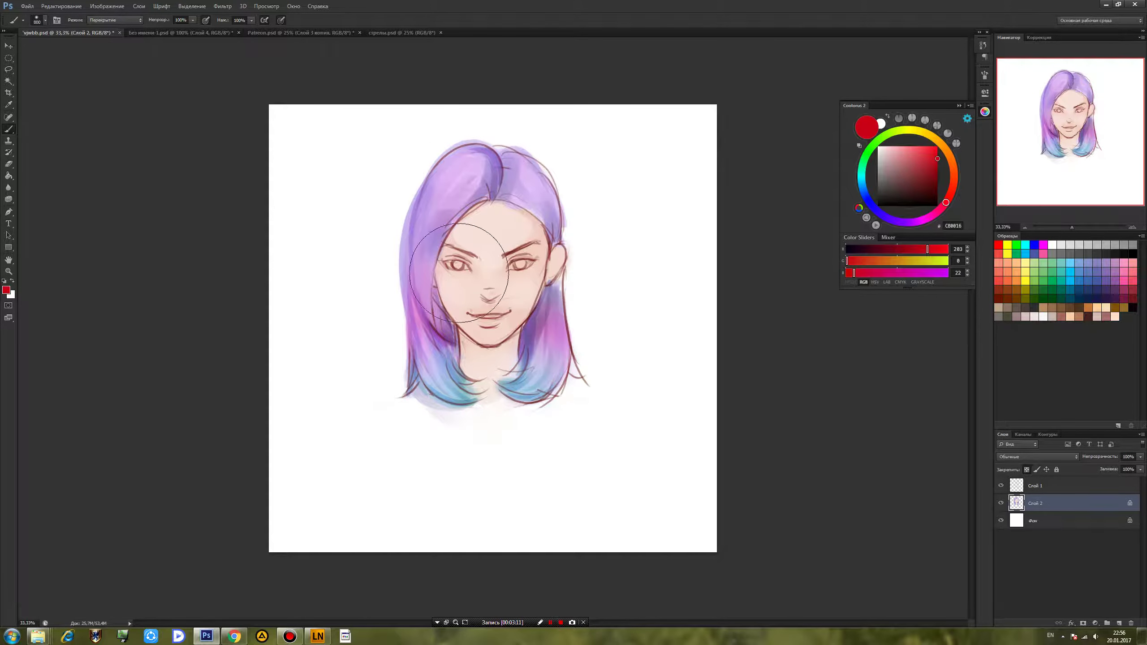
Glaze light violet CDB8FF over the crown and pick the muted violet 8673B7.
click(884, 216)
click(894, 146)
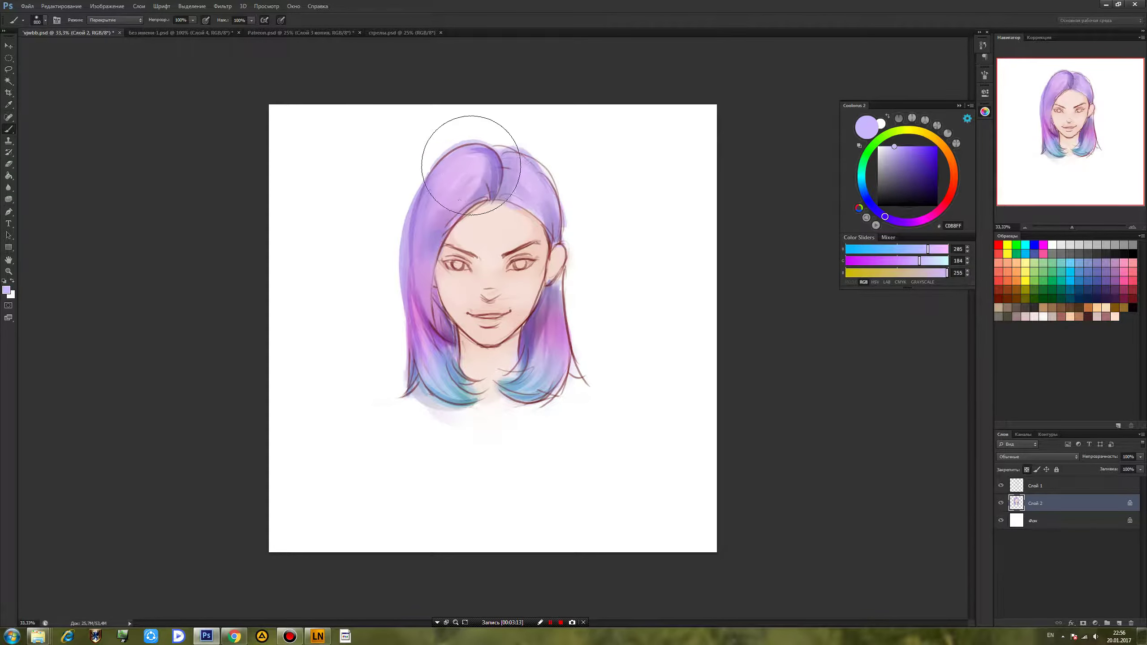
click(896, 165)
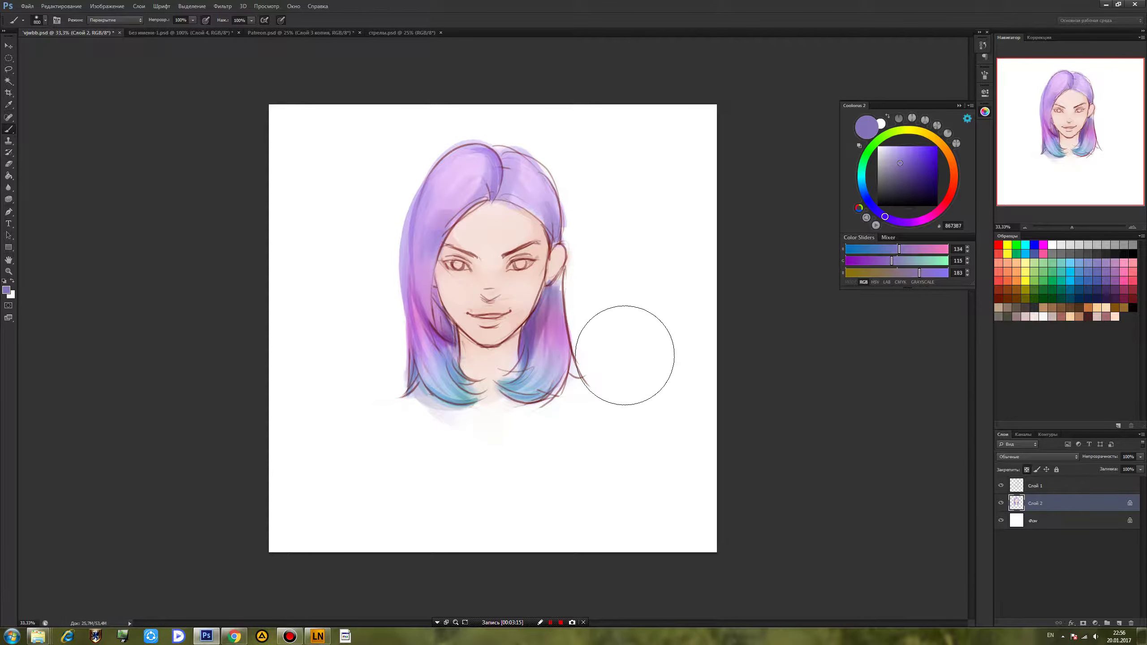
Set the brush blending mode to Multiply (Умножение), sample the cheek's skin color and reduce the brush size.
click(119, 20)
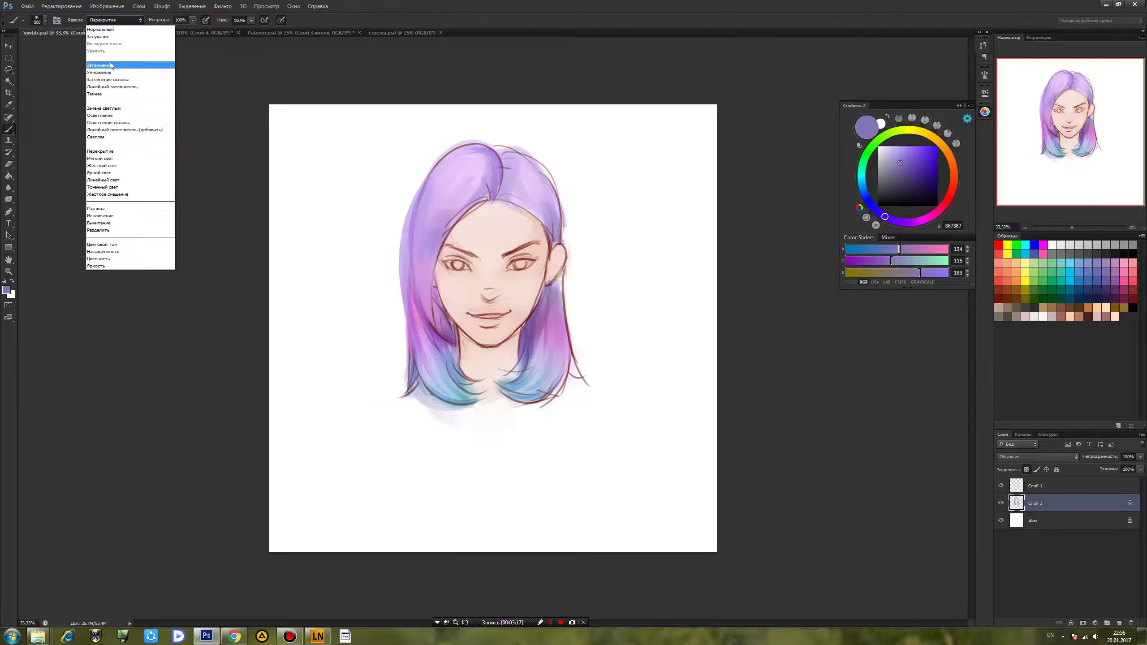
click(113, 64)
alt+click(522, 287)
right_click(521, 287)
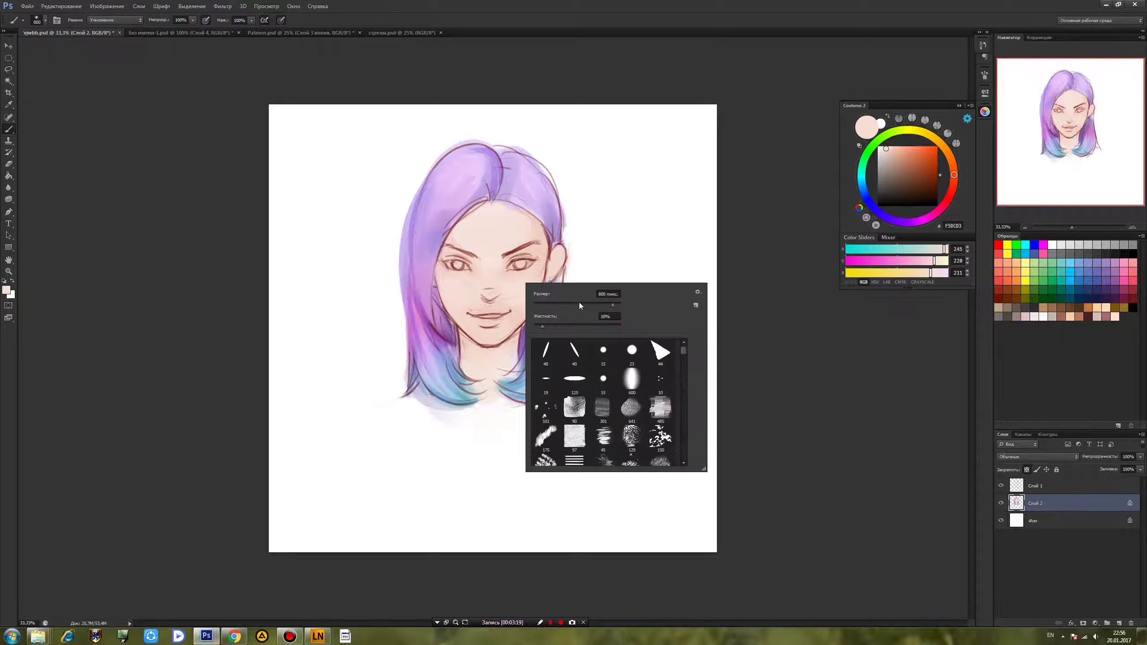
key(Return)
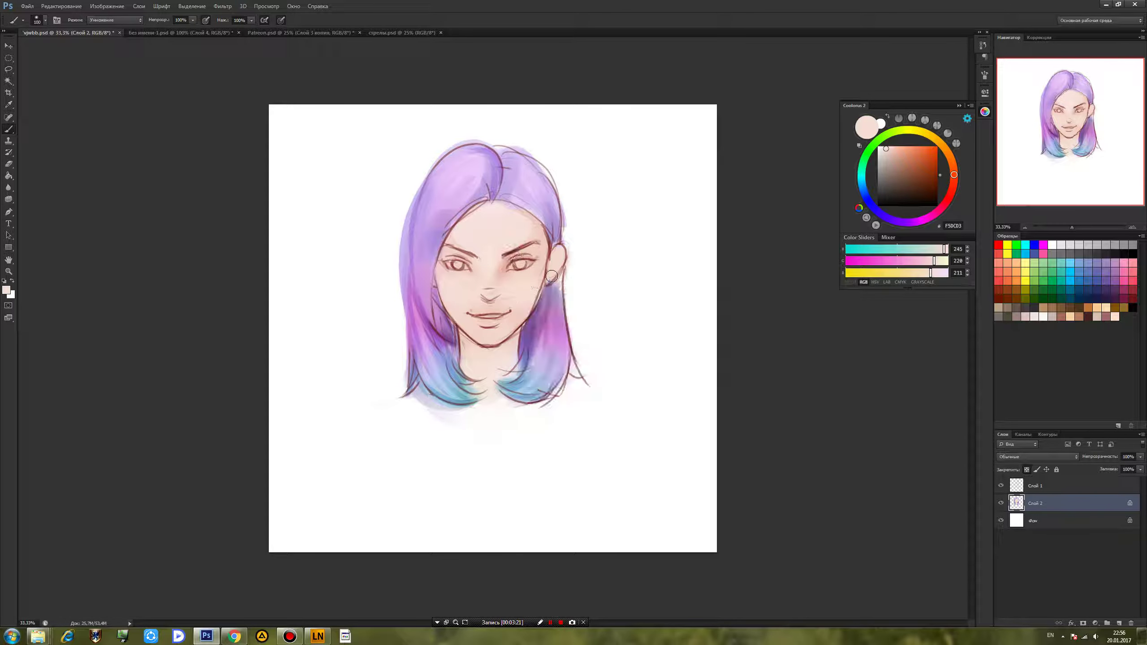
Shade the neck under the chin, the sides of the face, the eye sockets and the nose with D0AEA2.
click(891, 157)
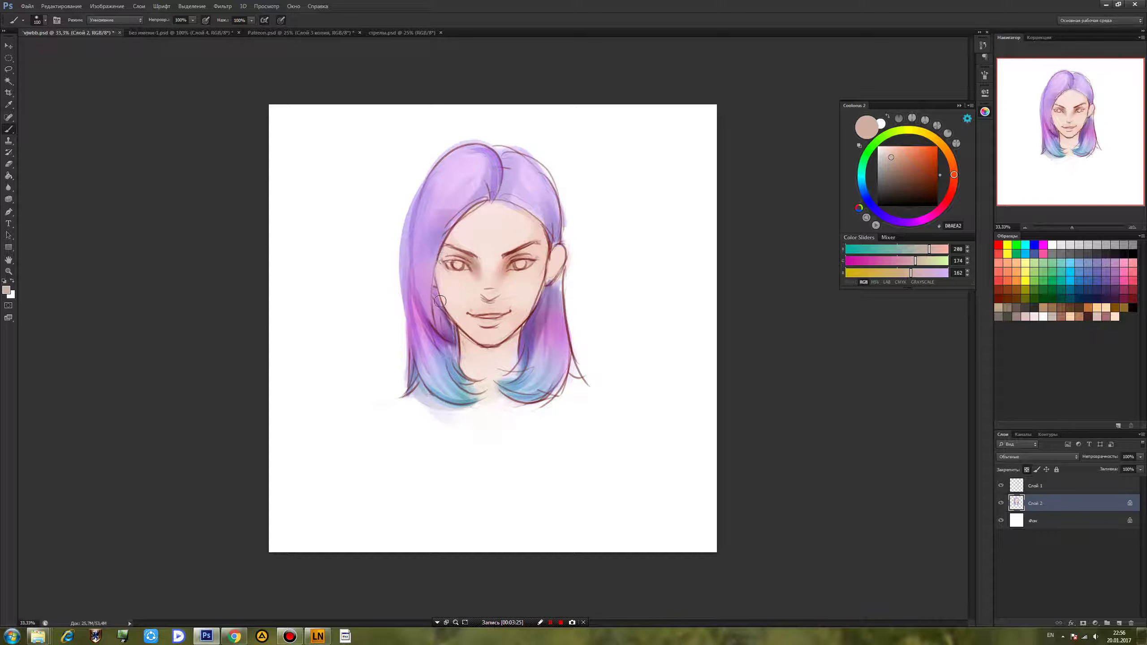
mouse_move(461, 329)
mouse_down()
mouse_move(474, 335)
mouse_move(455, 340)
mouse_move(506, 350)
mouse_move(501, 375)
mouse_move(470, 361)
mouse_move(478, 343)
mouse_move(508, 348)
mouse_up()
mouse_move(535, 293)
mouse_down()
mouse_move(552, 254)
mouse_move(524, 255)
mouse_move(554, 247)
mouse_move(541, 244)
mouse_move(540, 280)
mouse_move(508, 334)
mouse_up()
mouse_move(441, 264)
mouse_down()
mouse_move(488, 198)
mouse_move(528, 212)
mouse_move(554, 305)
mouse_up()
mouse_move(482, 297)
mouse_down()
mouse_move(501, 299)
mouse_move(488, 303)
mouse_up()
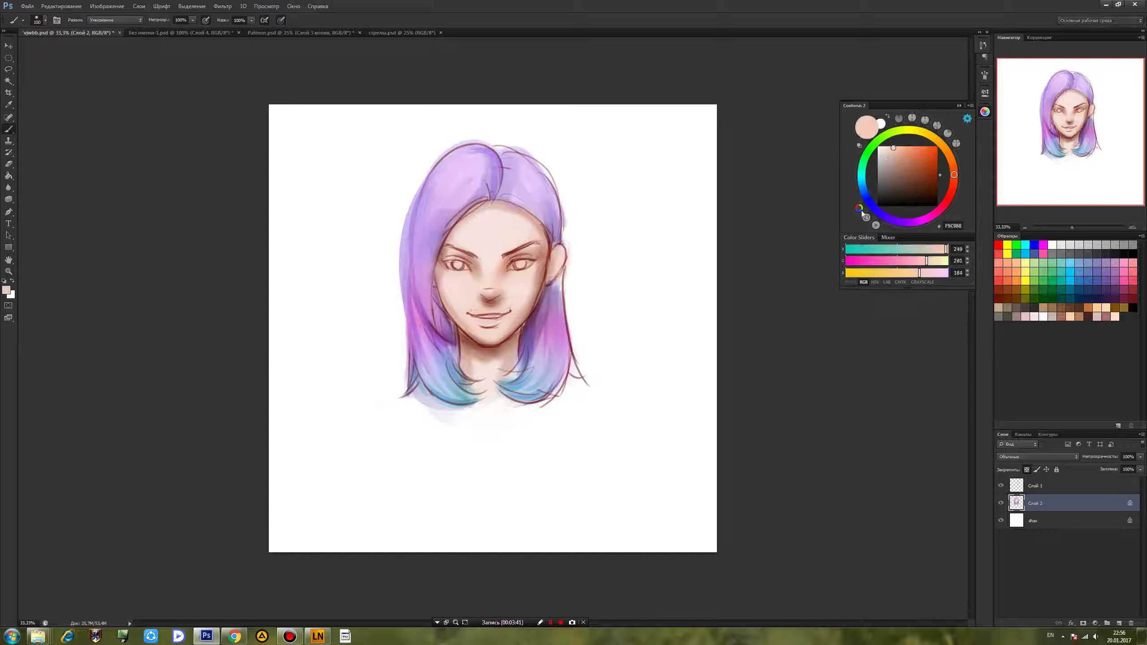
Resize the brush and add a pink F9B8D7 blush to both cheeks.
drag(952, 189, 937, 212)
right_click(511, 301)
drag(566, 320, 585, 320)
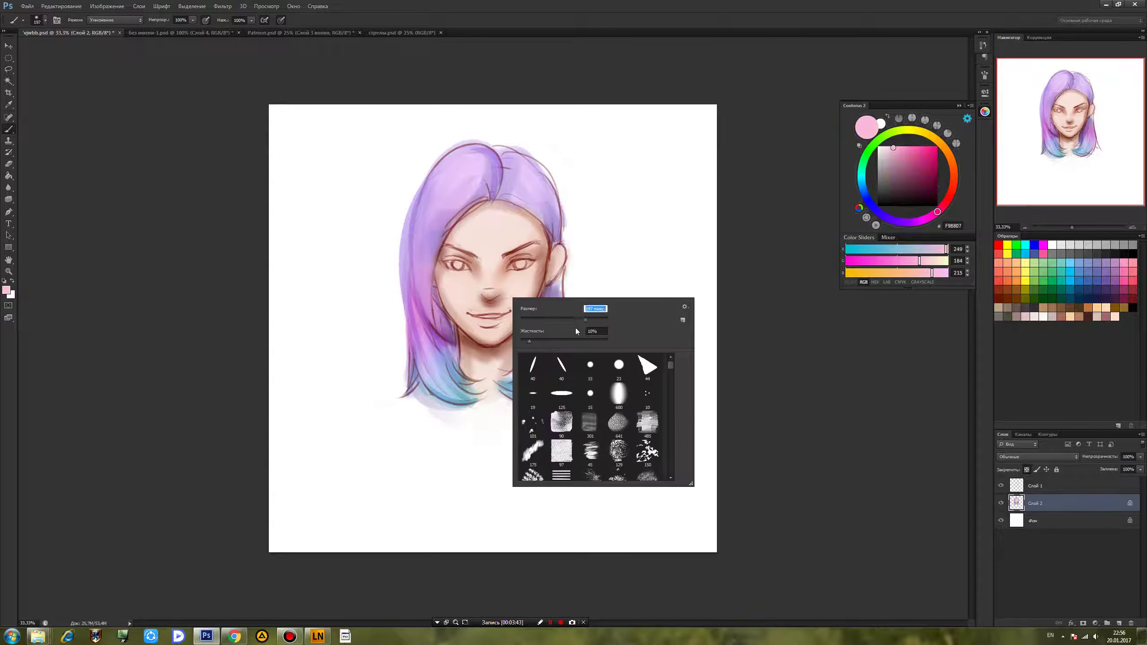
click(531, 278)
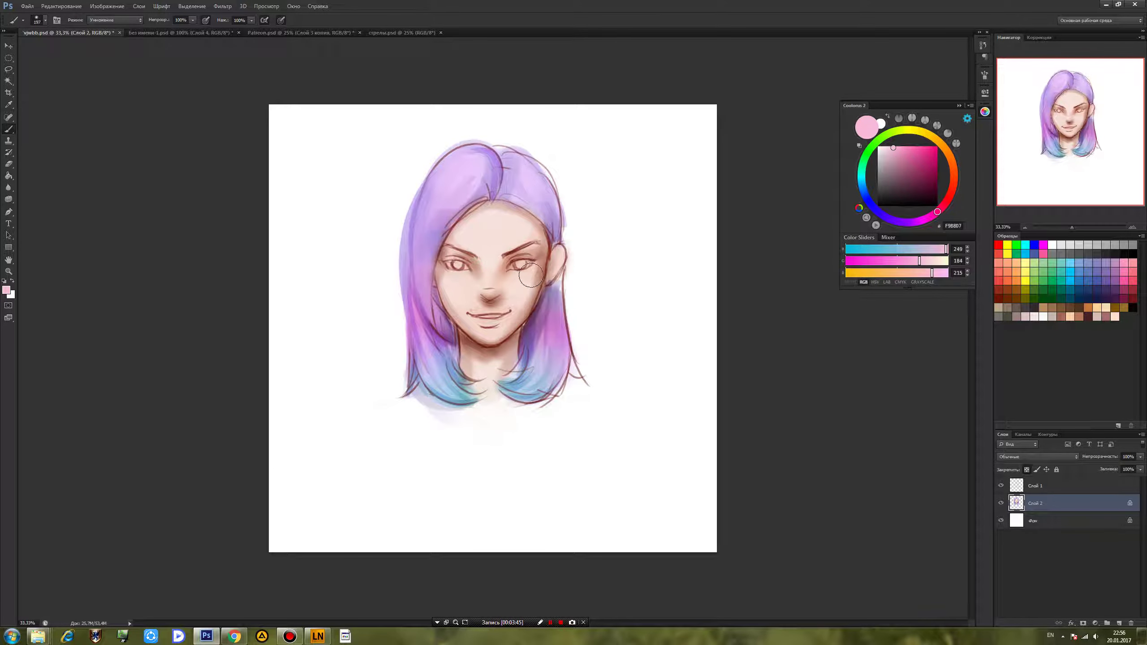
drag(454, 289, 474, 323)
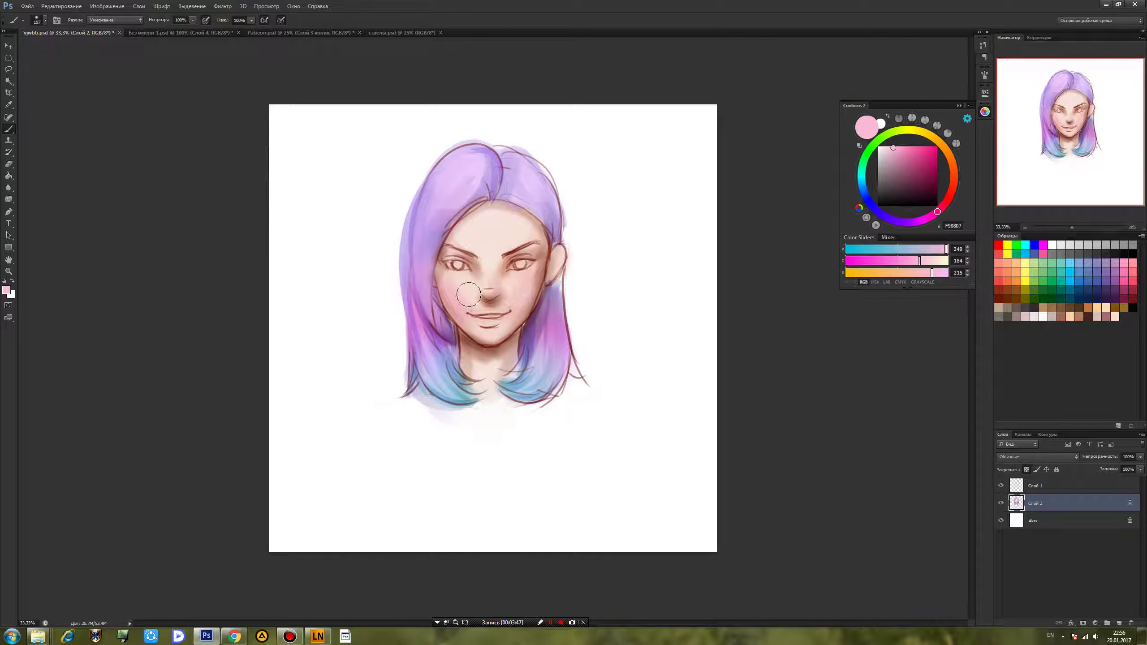
Return the brush to Normal mode and blend the cheeks with sampled skin pinks and violet tones from the hair.
alt+click(513, 299)
click(115, 20)
click(117, 23)
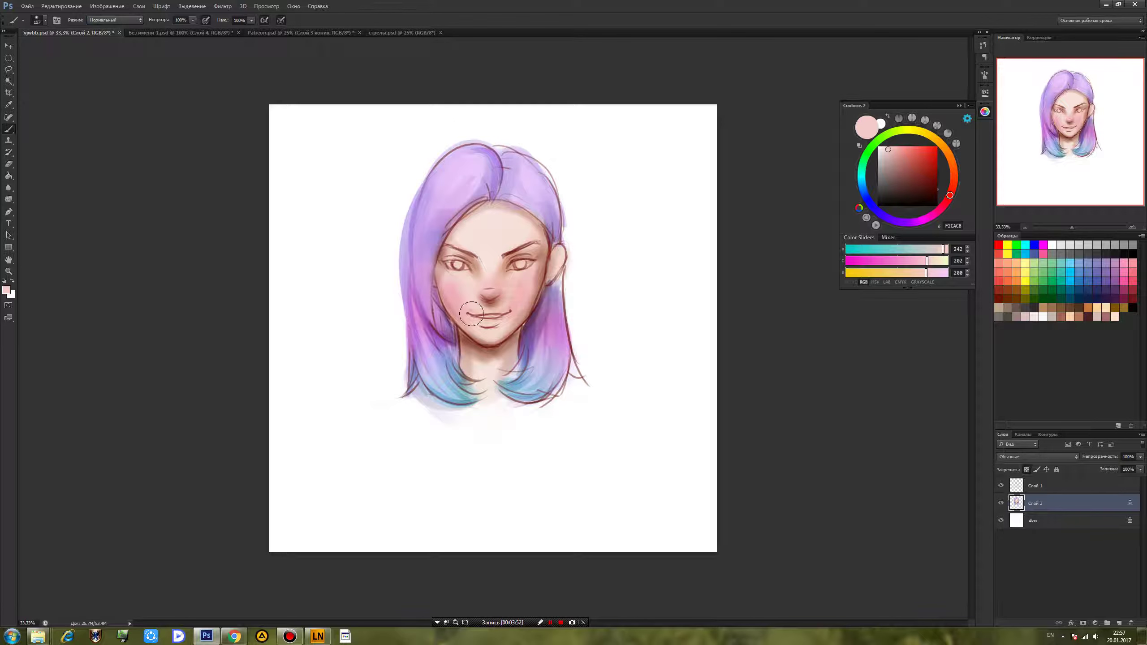
alt+click(457, 295)
alt+click(503, 318)
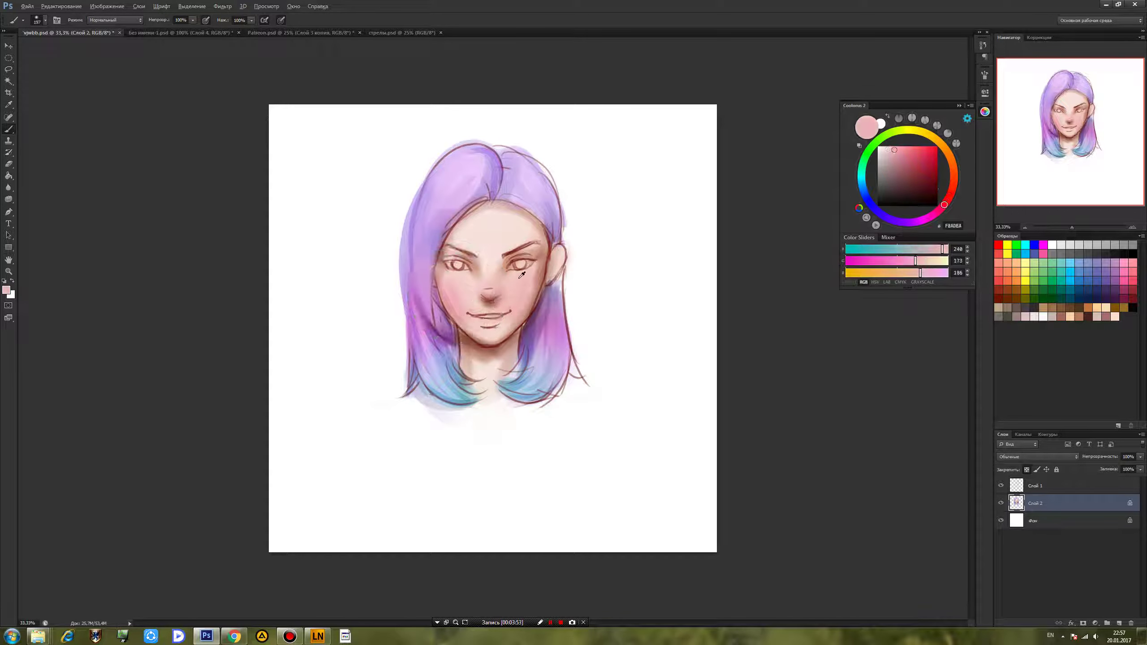
alt+click(541, 276)
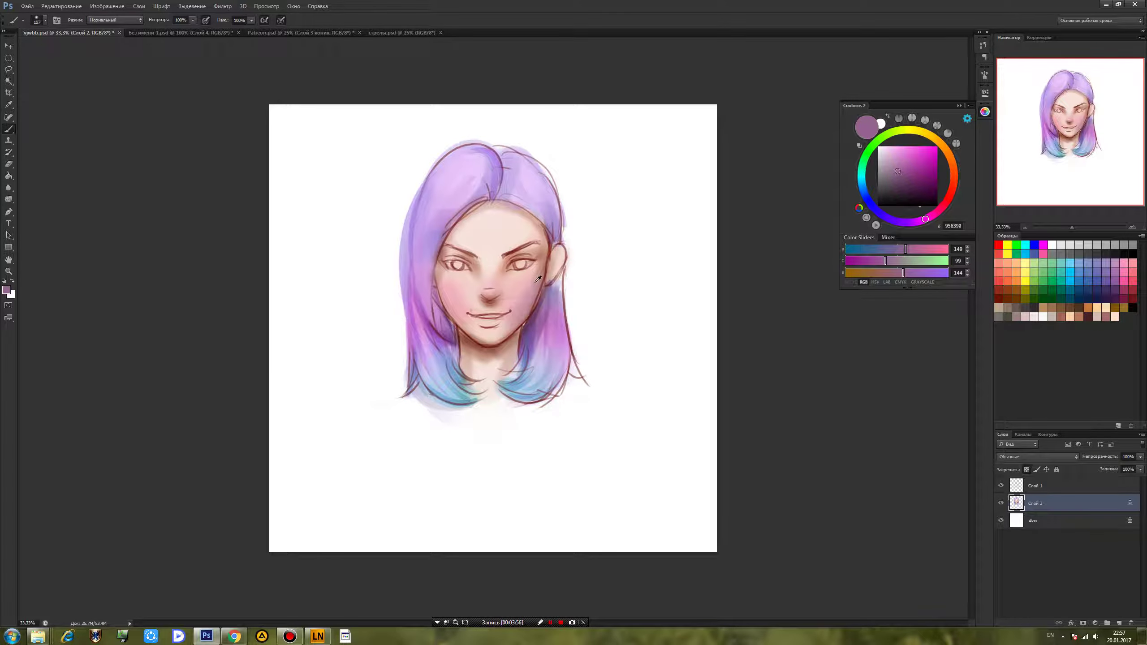
alt+click(430, 276)
alt+click(454, 284)
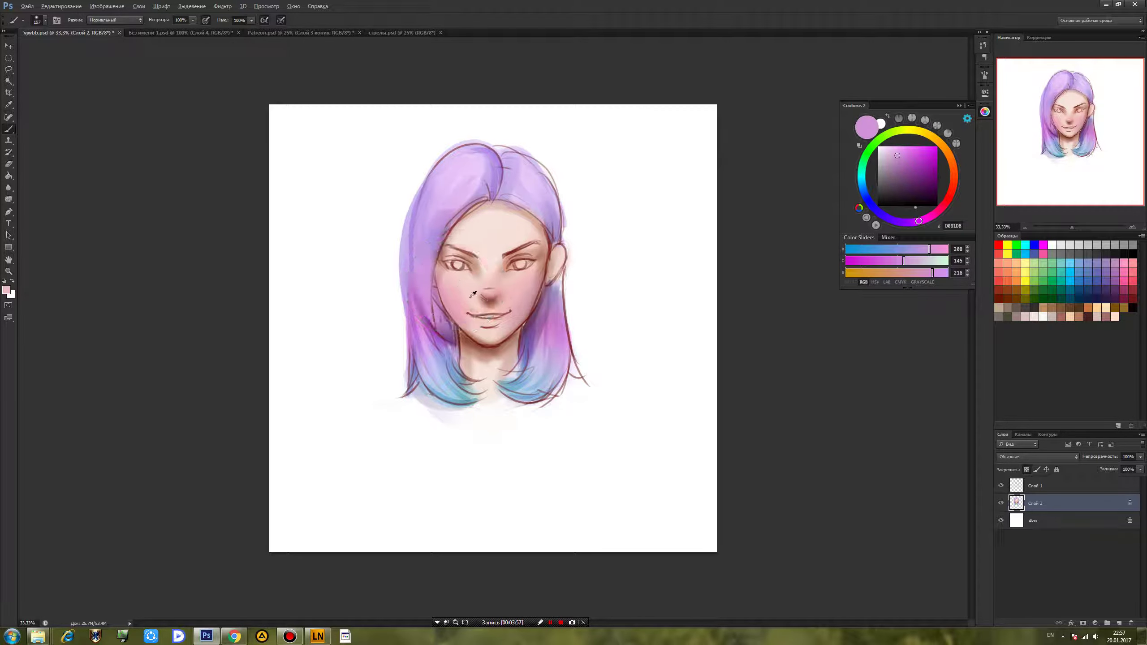
alt+click(510, 284)
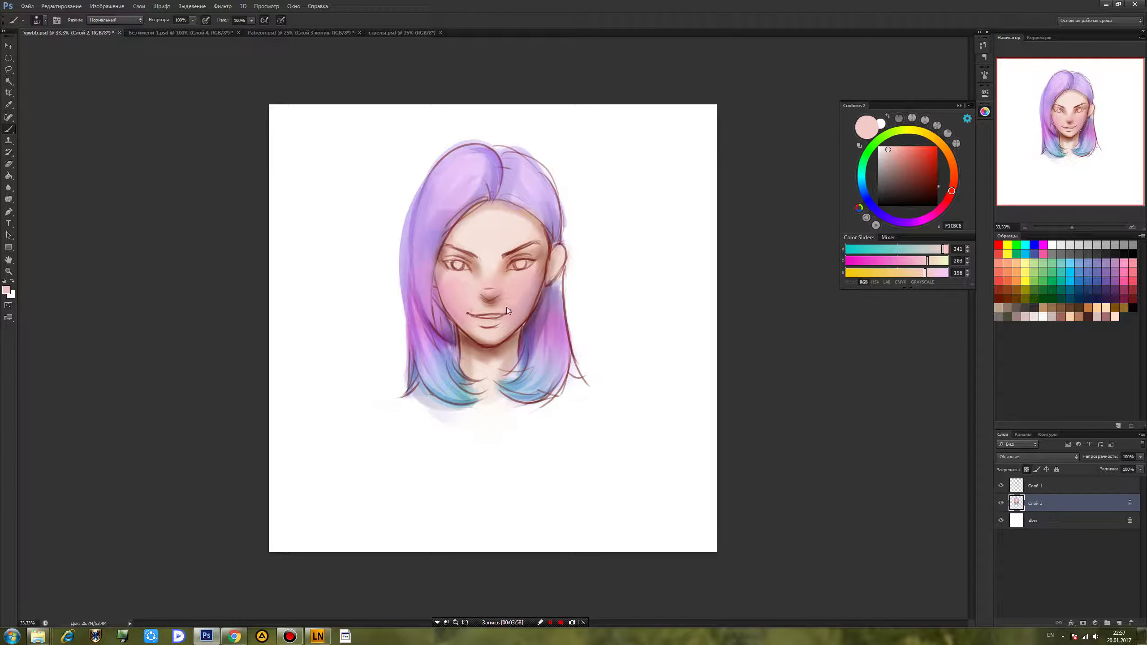
Tint the eyes with light violet D8BBF1 sampled from the hair, using a smaller brush.
alt+click(523, 193)
right_click(553, 211)
drag(524, 265, 512, 267)
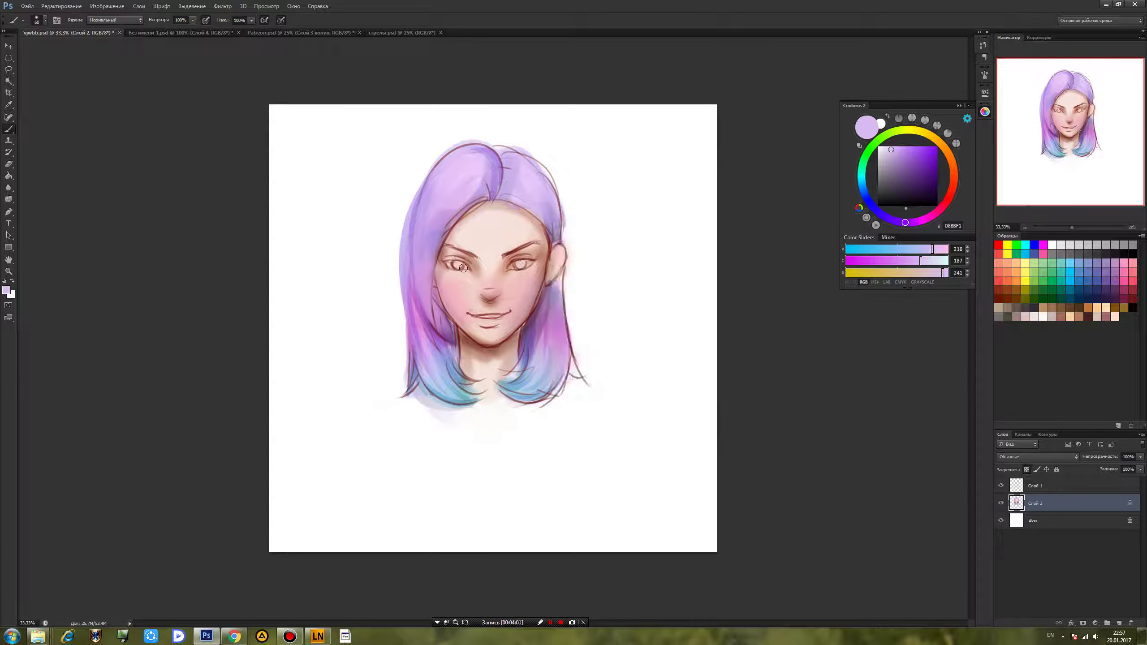
Resize the brush and color the lips with muted red CC6970 and sampled violet.
right_click(522, 289)
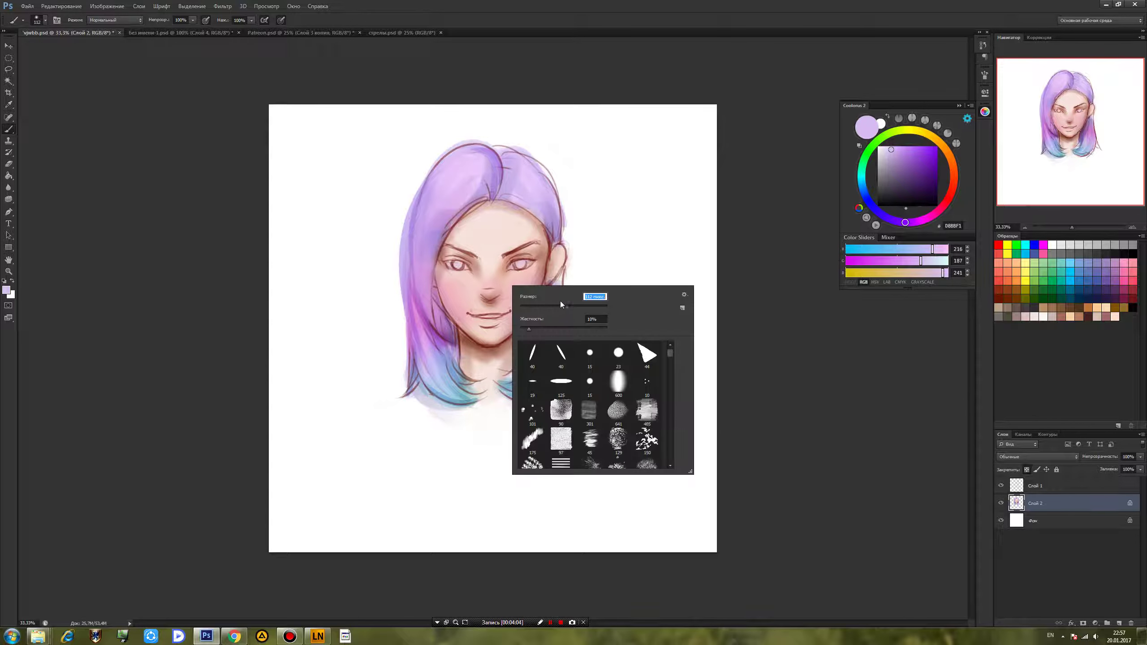
alt+click(524, 284)
click(907, 158)
mouse_move(522, 315)
mouse_down()
mouse_move(481, 320)
mouse_move(497, 320)
mouse_up()
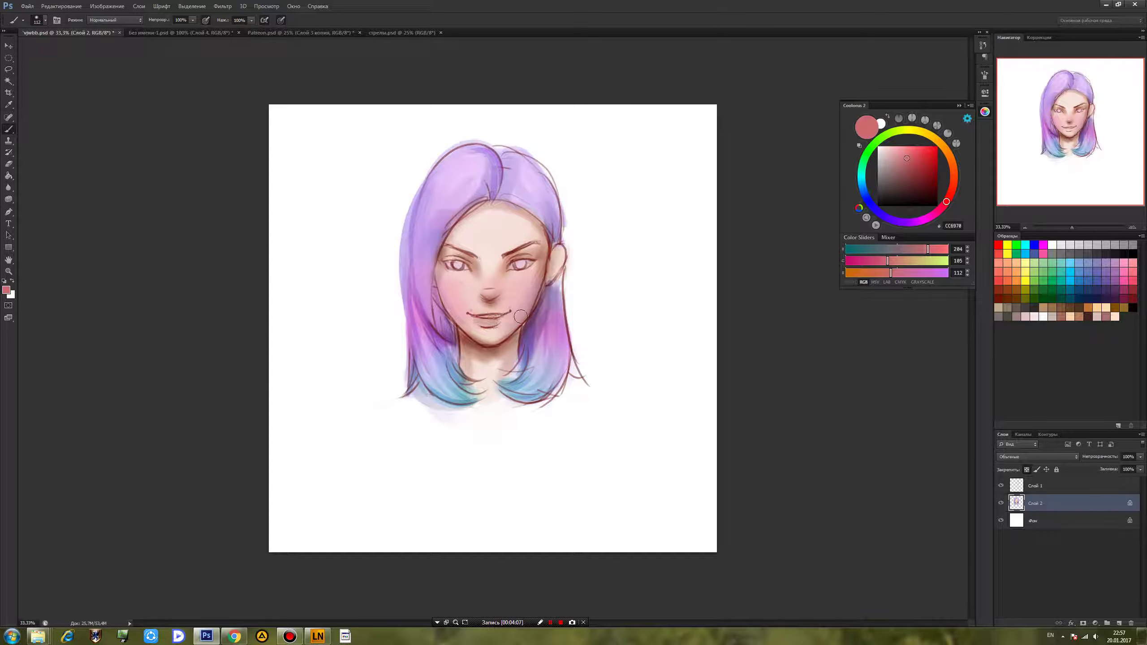
alt+click(544, 334)
alt+click(490, 319)
Blend the chin and the cheek beside the mouth with sampled skin tones.
alt+click(483, 332)
drag(506, 329, 522, 304)
alt+click(514, 307)
alt+click(493, 280)
Paint soft violet sampled from the right hair strands under both eyes.
alt+click(553, 322)
drag(510, 274, 524, 276)
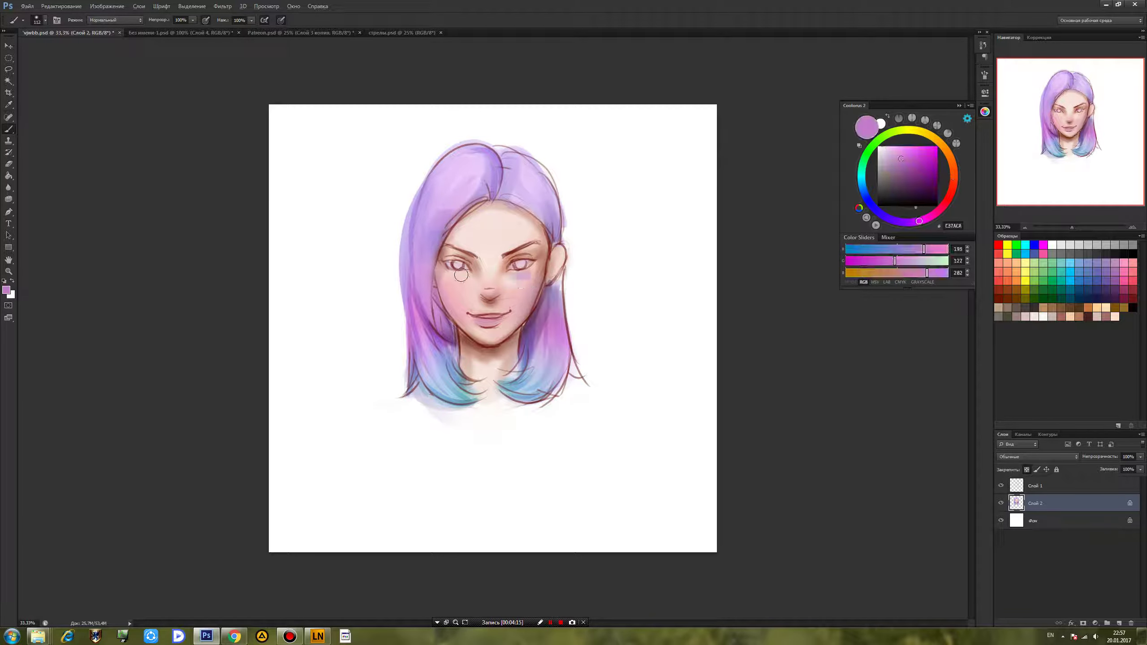
drag(447, 274, 454, 277)
Smooth the skin around the eyes, nose bridge and cheek with sampled light skin tones.
alt+click(503, 279)
alt+click(489, 257)
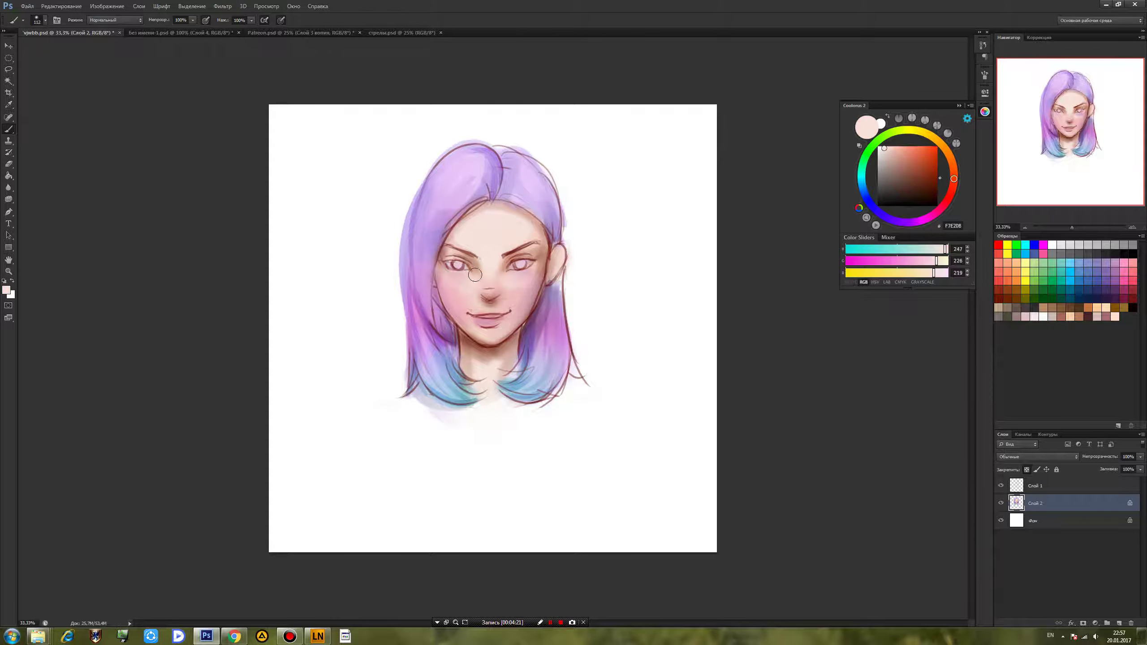
alt+click(497, 282)
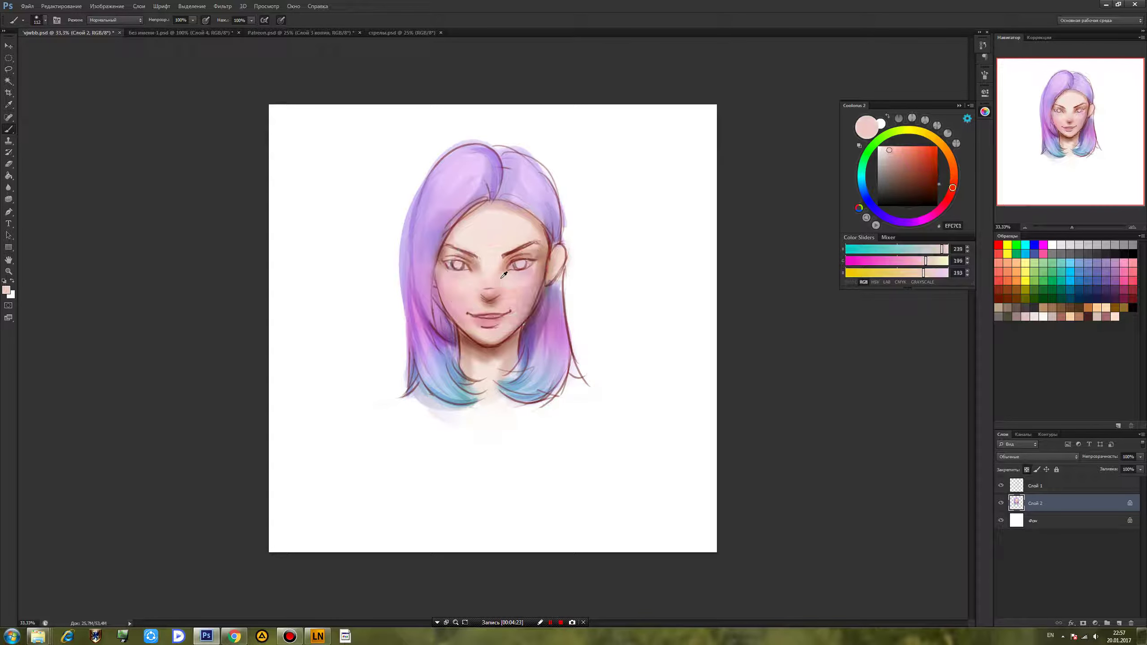
alt+click(497, 312)
alt+click(525, 287)
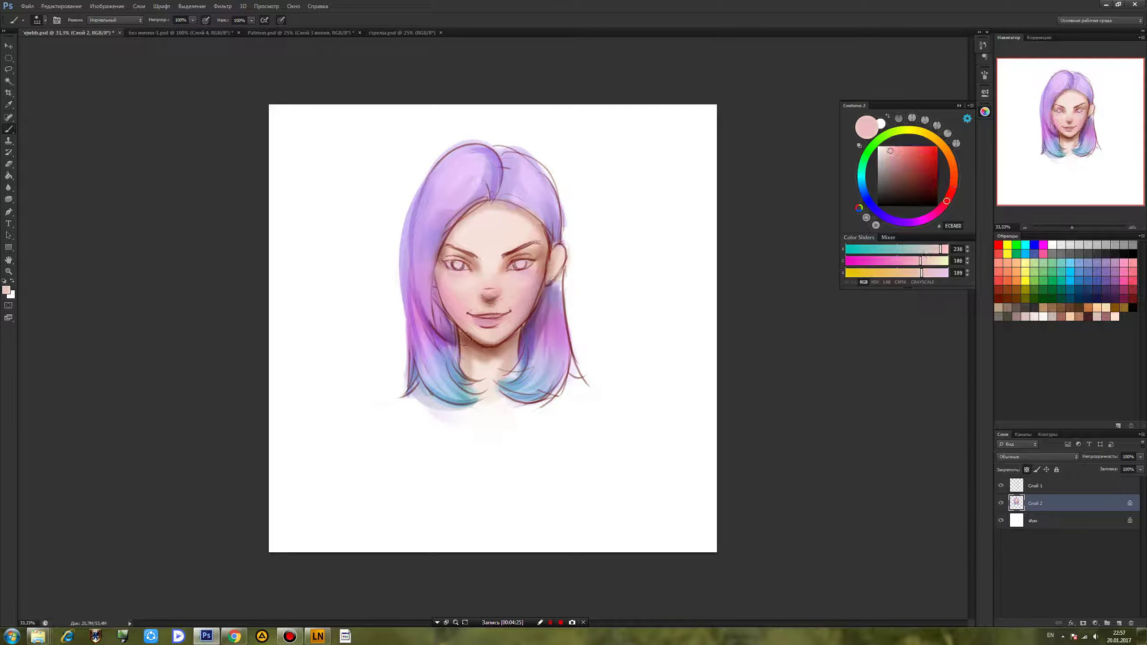
Retouch the hair along the parting and the left crown with sampled violets.
alt+click(496, 169)
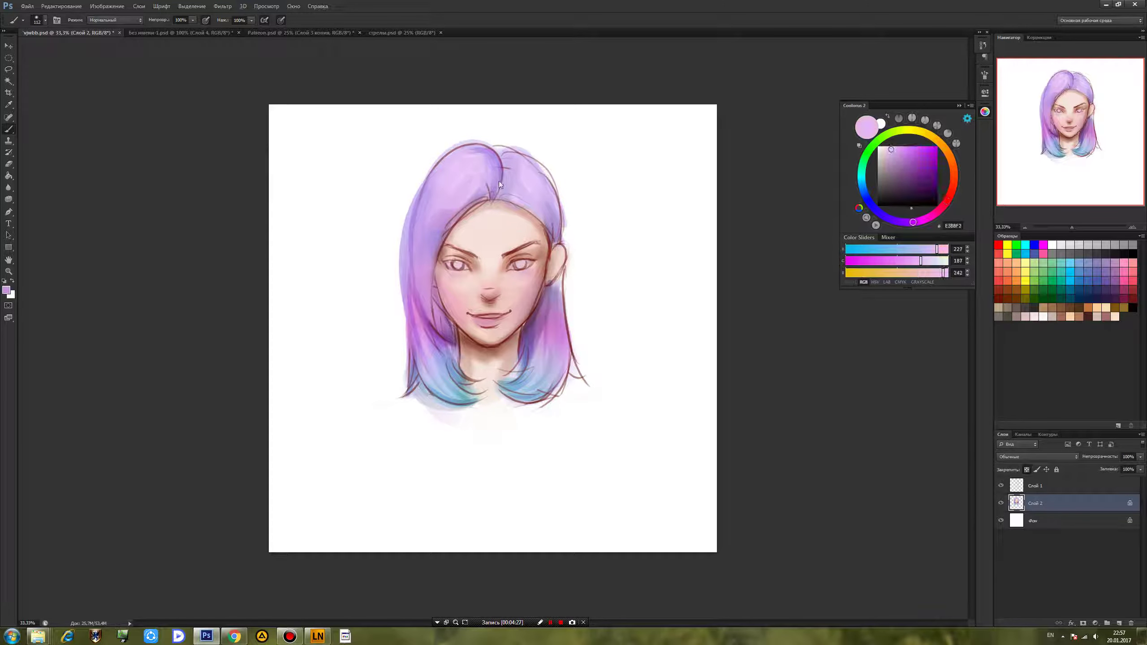
alt+click(470, 151)
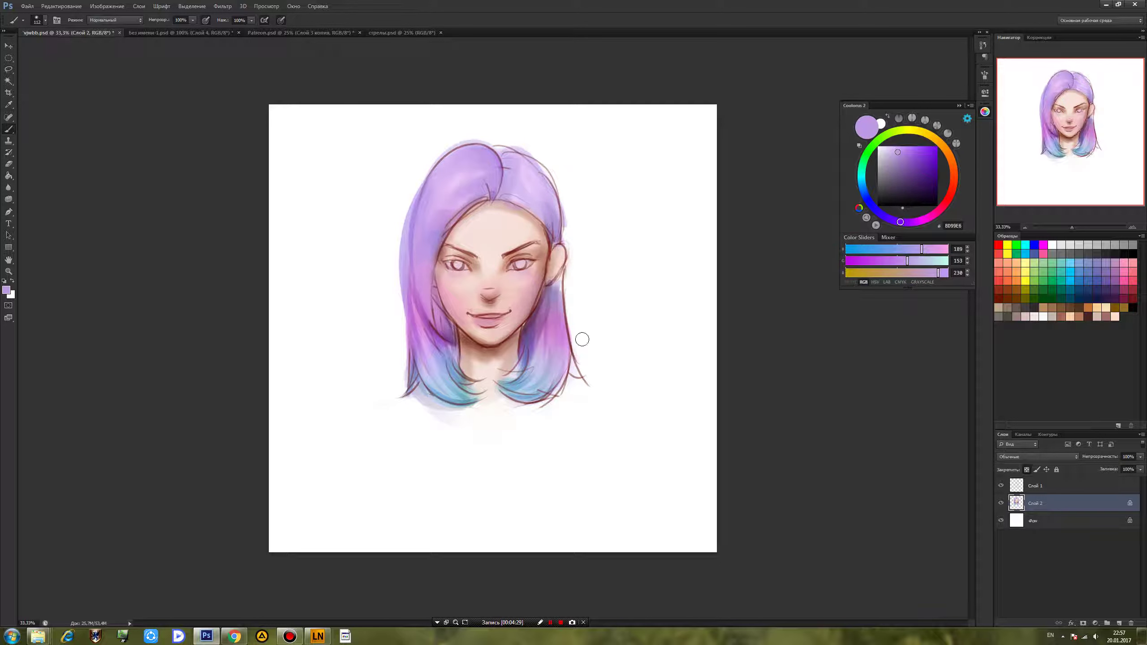
Fill both irises with dark violet sampled from the hair, using a small hard round brush.
alt+click(525, 321)
right_click(559, 271)
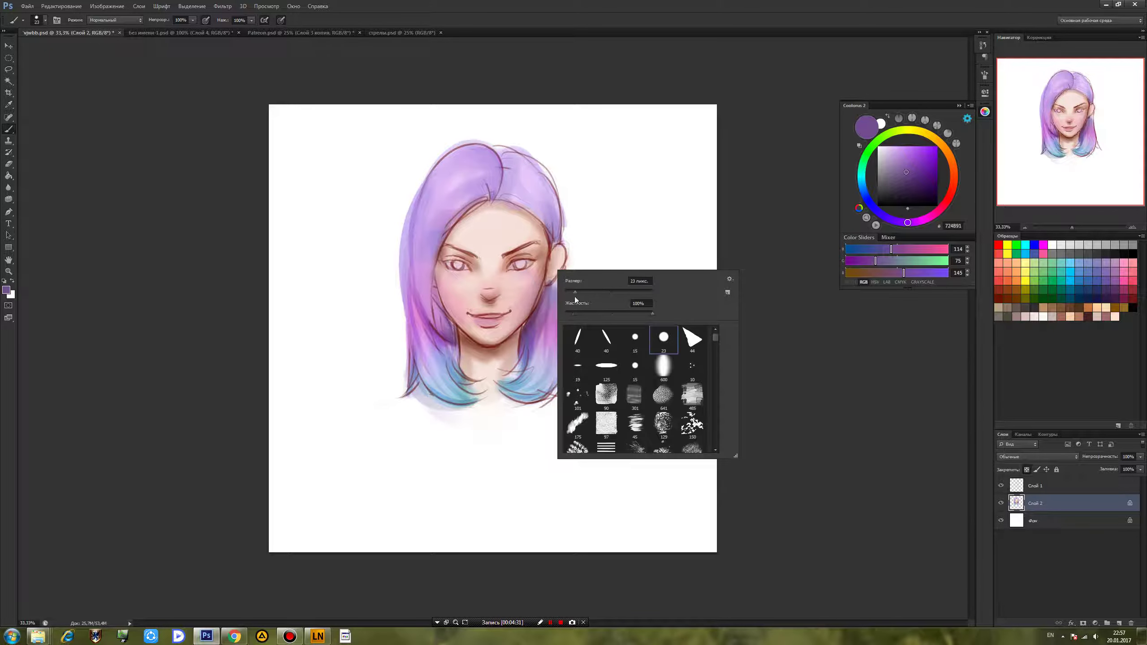
click(518, 265)
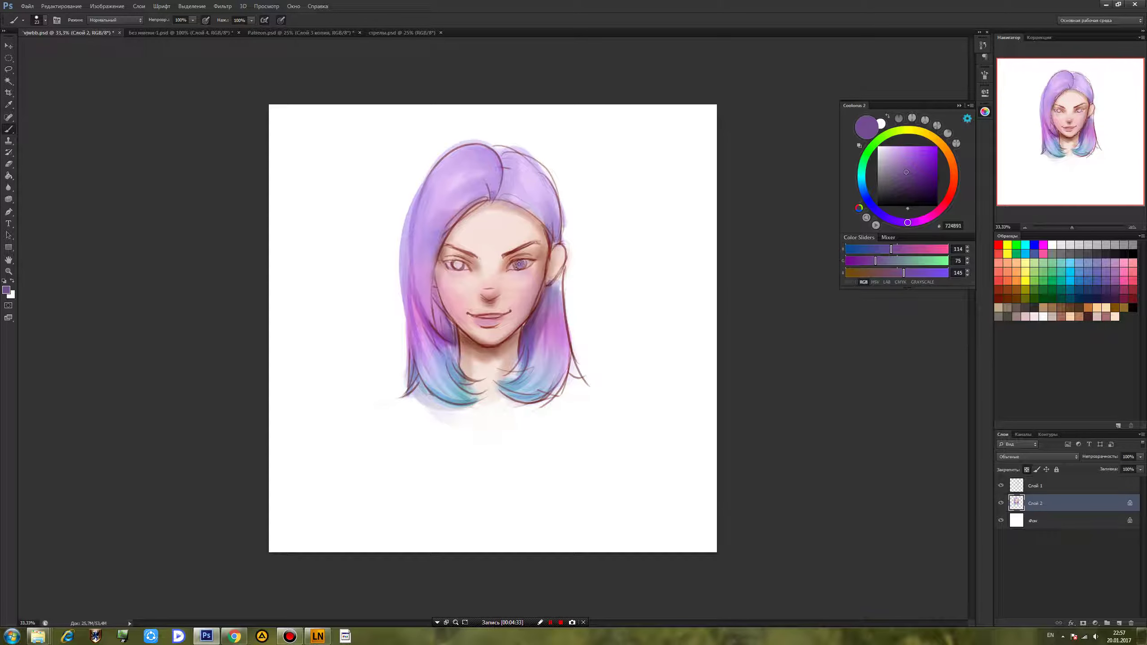
alt+click(529, 264)
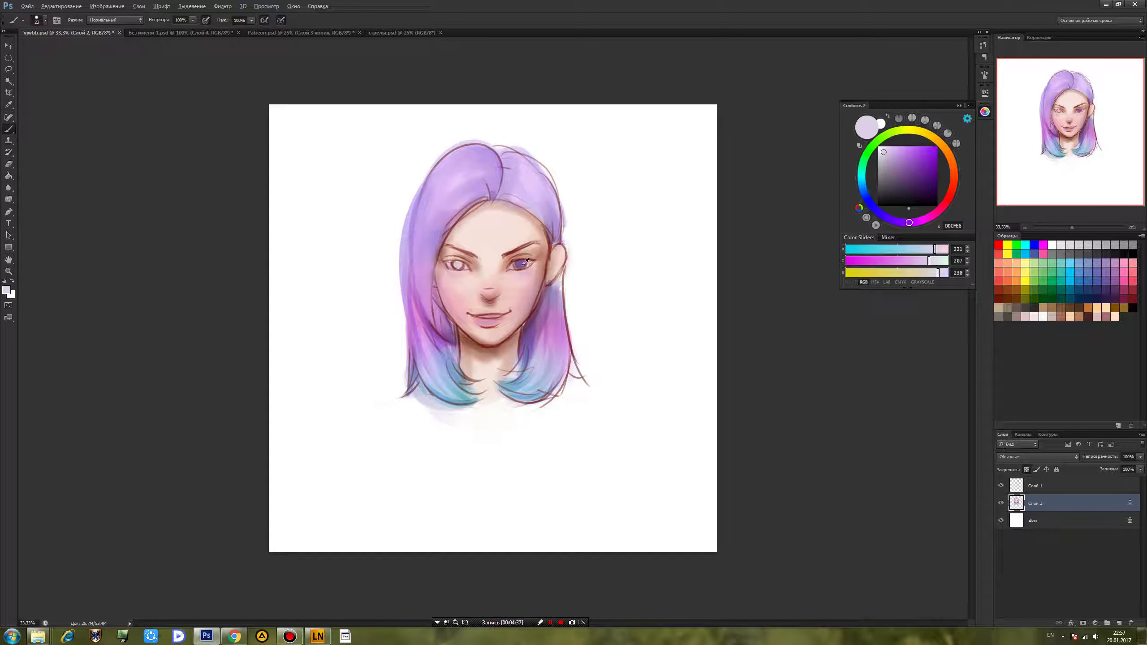
alt+click(525, 262)
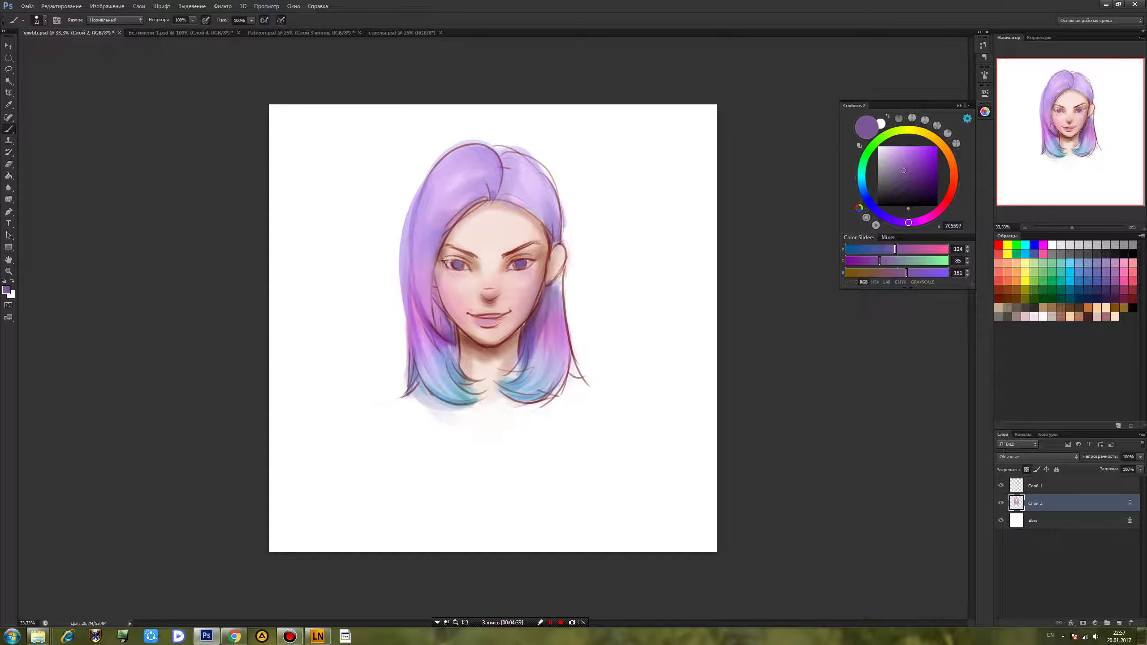
Tint the lower lip with pink-violet sampled from the right hair strands.
alt+click(554, 335)
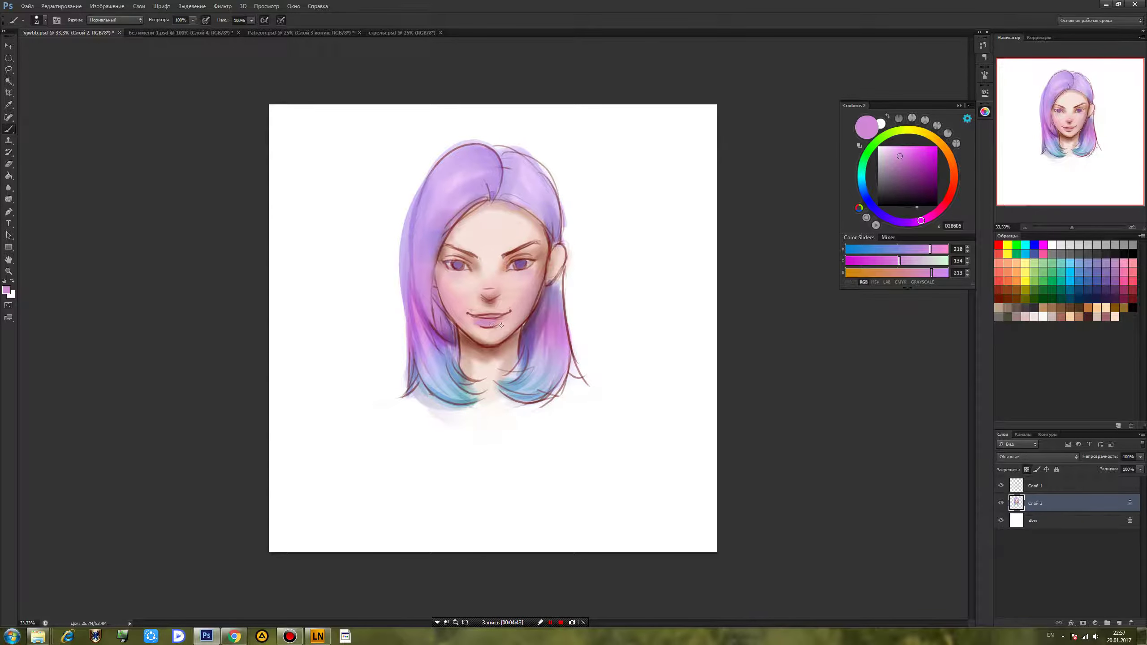
scroll(502, 326, up, 1)
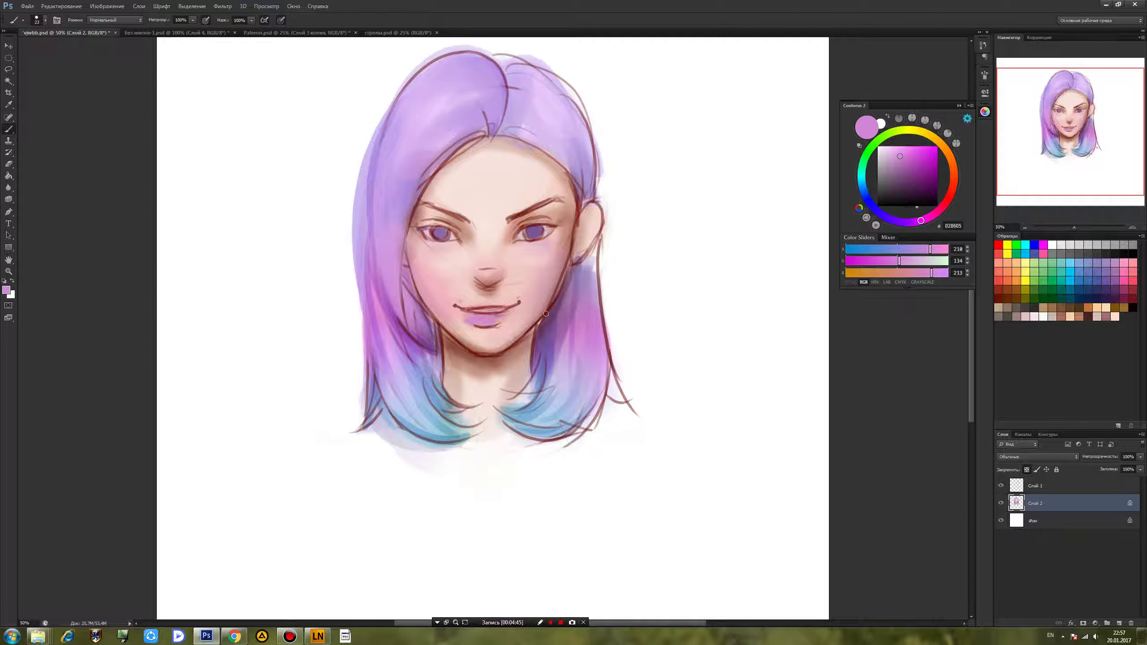
Merge the sketch and color layers while keeping the white background separate, and save the file.
click(1001, 520)
key(ctrl+shift+e)
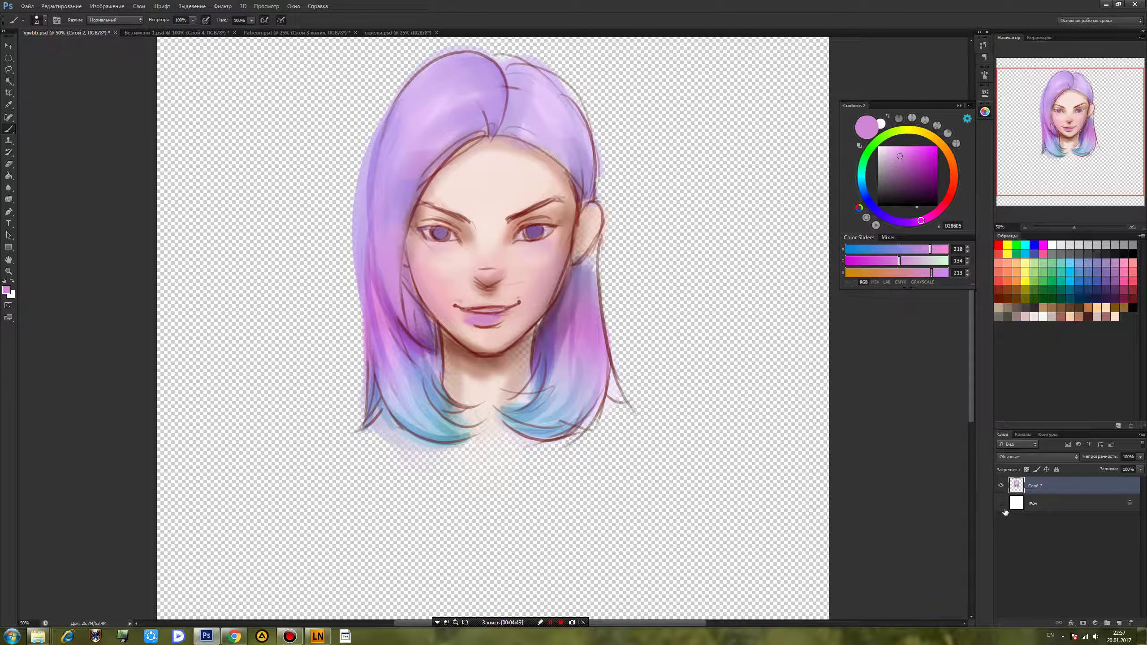
click(1000, 503)
key(ctrl+s)
Deepen the inner hair shadows on both sides of the jaw and neck with sampled dark violets.
alt+click(548, 323)
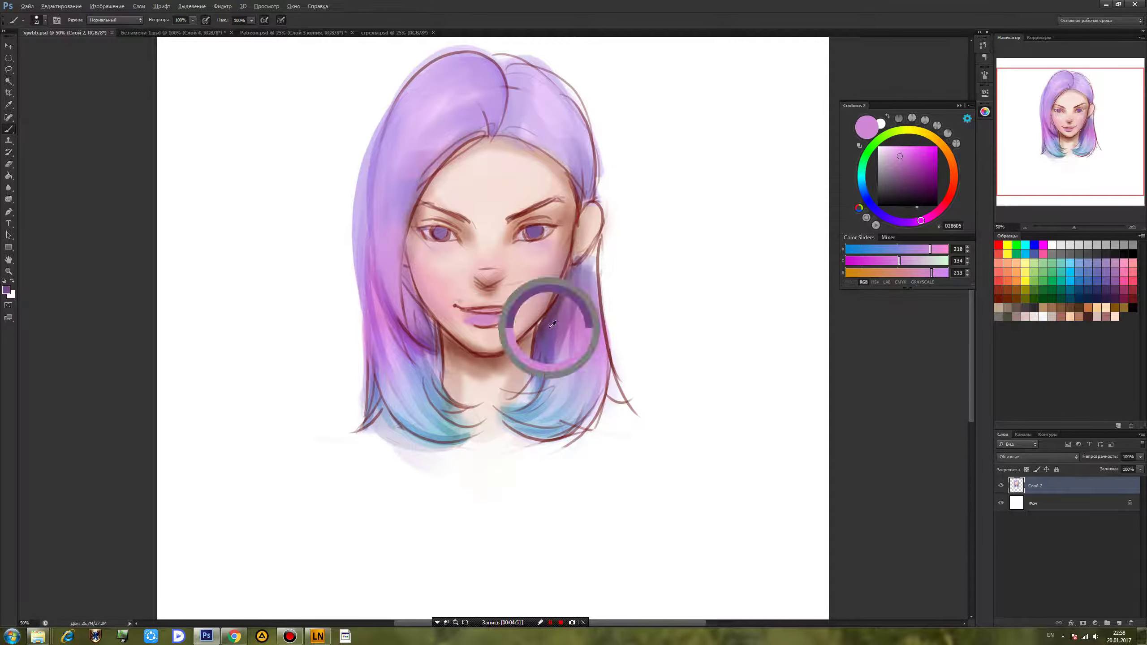
right_click(551, 332)
drag(552, 331, 538, 356)
alt+click(553, 315)
alt+click(541, 333)
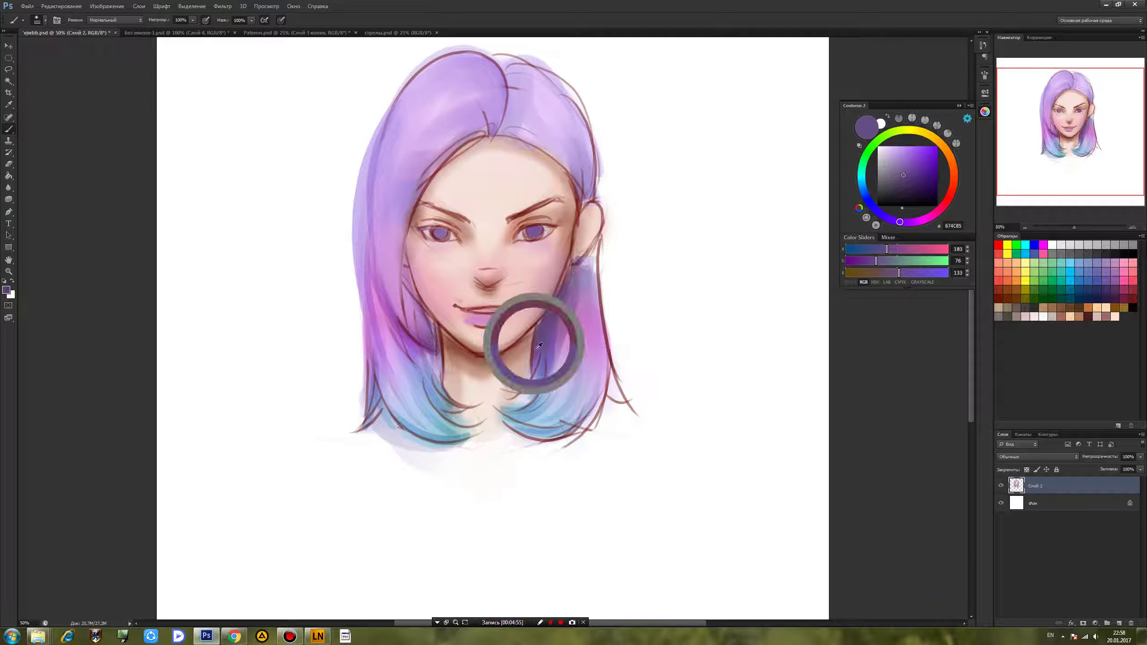
alt+click(433, 349)
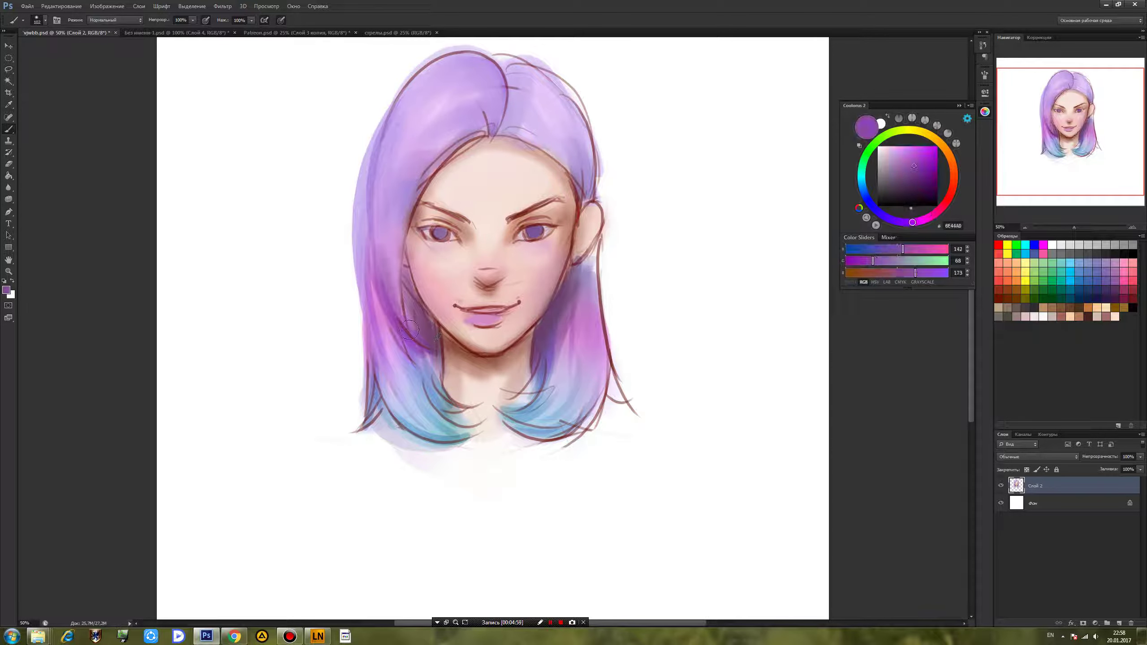
Repaint the left side hair strands from temple to cheek with sampled violets, setting the brush size to 69 px.
alt+click(391, 212)
right_click(393, 213)
click(451, 265)
alt+click(397, 163)
drag(400, 173, 399, 244)
right_click(412, 175)
text(69)
key(Return)
alt+click(427, 167)
alt+click(389, 218)
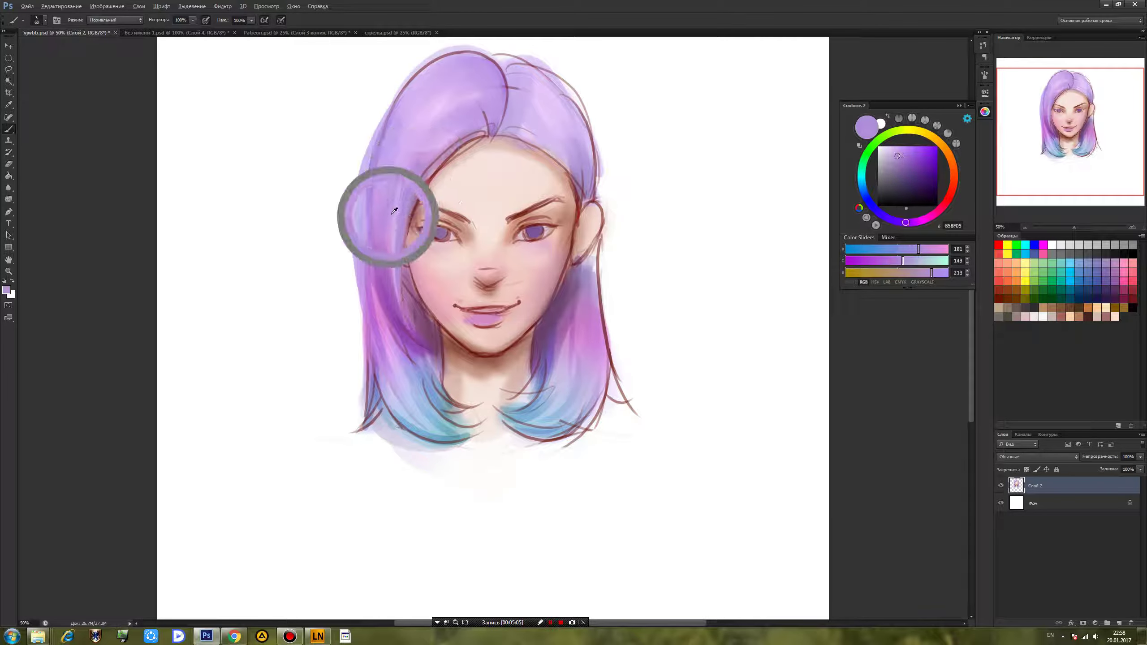
Paint violet strands over the left crown and along the left hairline, covering the sketch lines with sampled tones.
alt+click(435, 131)
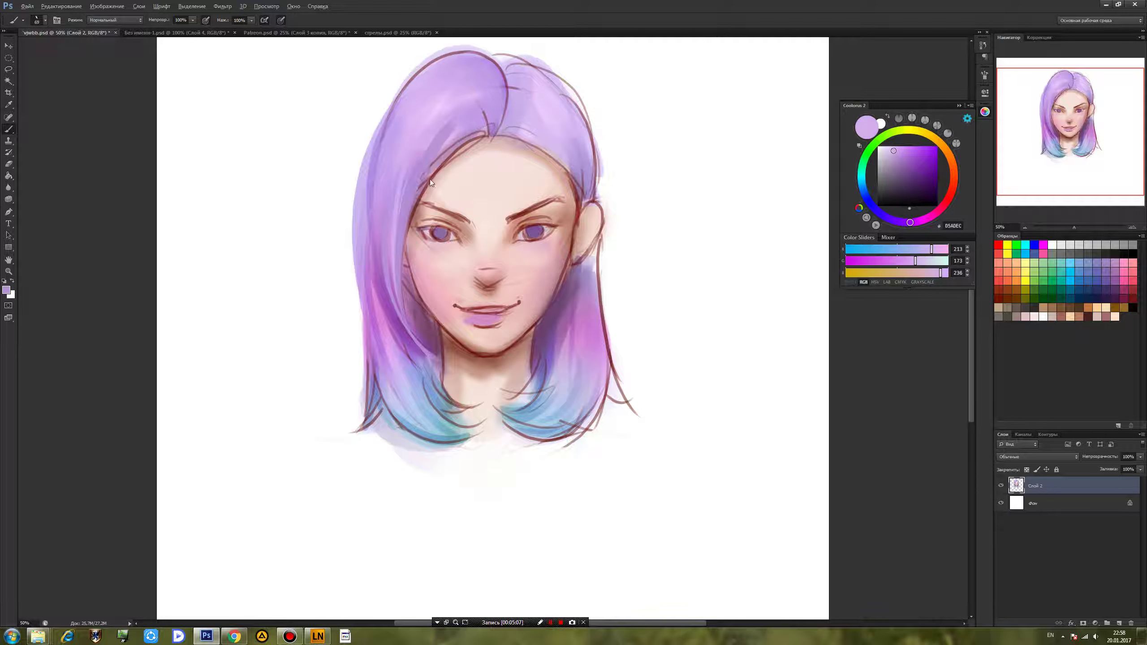
alt+click(442, 118)
alt+click(442, 100)
mouse_move(459, 109)
mouse_down()
mouse_move(415, 165)
mouse_move(428, 168)
mouse_up()
mouse_move(464, 130)
mouse_down()
mouse_move(422, 168)
mouse_move(469, 66)
mouse_move(456, 108)
mouse_move(497, 117)
mouse_move(468, 126)
mouse_up()
alt+click(450, 97)
mouse_move(487, 82)
mouse_down()
mouse_move(461, 78)
mouse_move(397, 128)
mouse_up()
drag(481, 55, 393, 129)
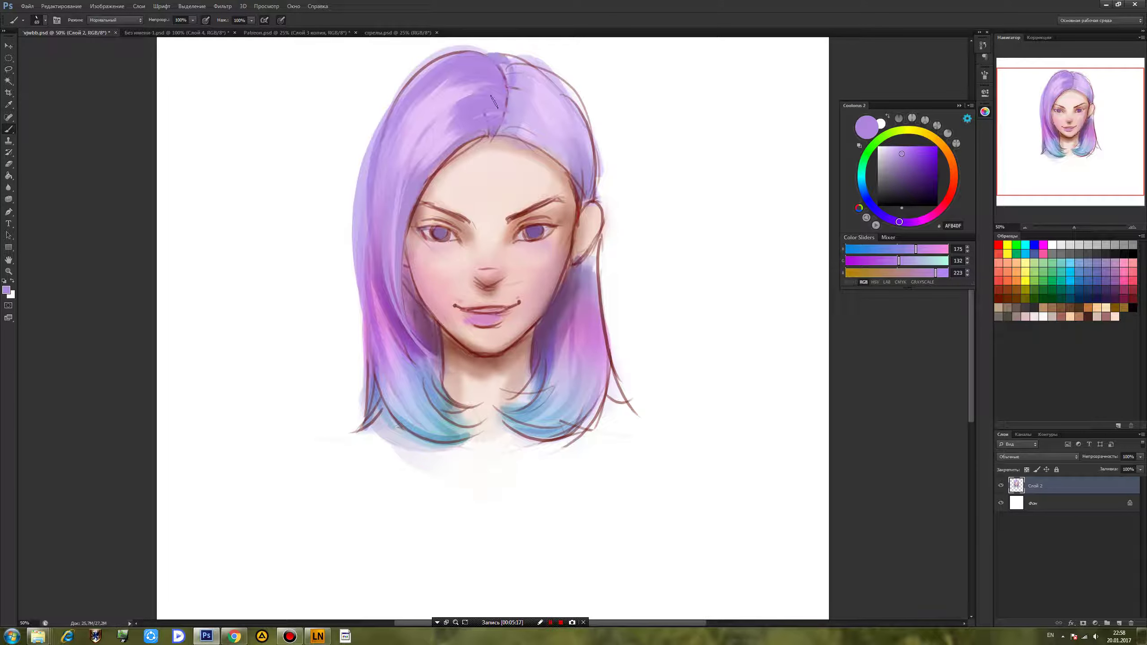
Cover the sketch lines around the hair parting with violets sampled from the neighbouring hair.
alt+click(446, 99)
alt+click(507, 100)
drag(505, 90, 485, 121)
alt+click(425, 143)
alt+click(421, 129)
Paint the hair tips on both sides with teal sampled from the left ends.
alt+click(398, 258)
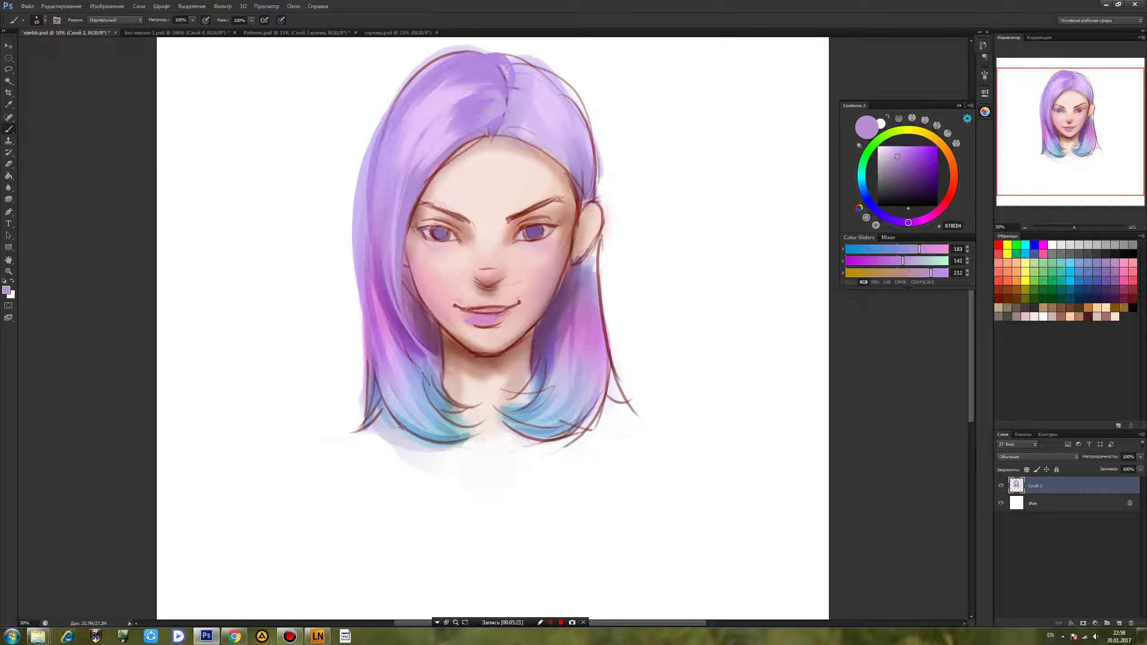
alt+click(446, 396)
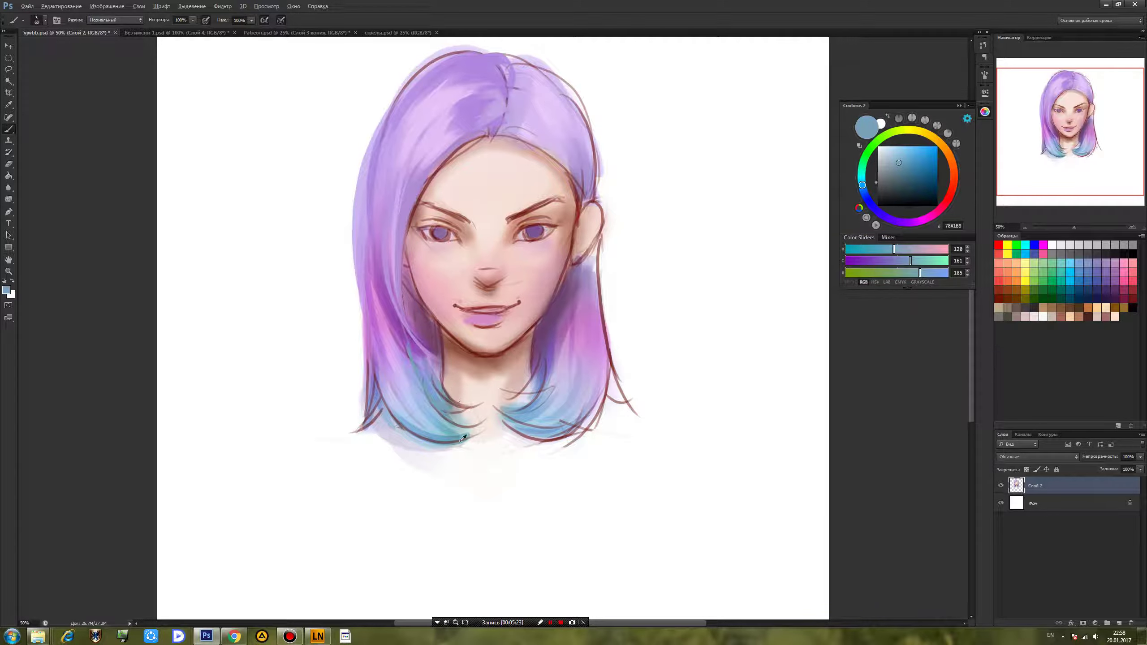
alt+click(458, 436)
drag(382, 380, 399, 420)
drag(374, 362, 363, 425)
mouse_move(552, 387)
mouse_down()
mouse_move(552, 419)
mouse_move(506, 414)
mouse_move(596, 359)
mouse_move(561, 409)
mouse_move(513, 415)
mouse_move(545, 345)
mouse_move(543, 384)
mouse_move(548, 338)
mouse_move(519, 407)
mouse_up()
Darken the inner right strands beside the neck with sampled deep violet and add strand strokes into the pink section.
alt+click(552, 345)
drag(549, 362, 519, 407)
alt+click(434, 378)
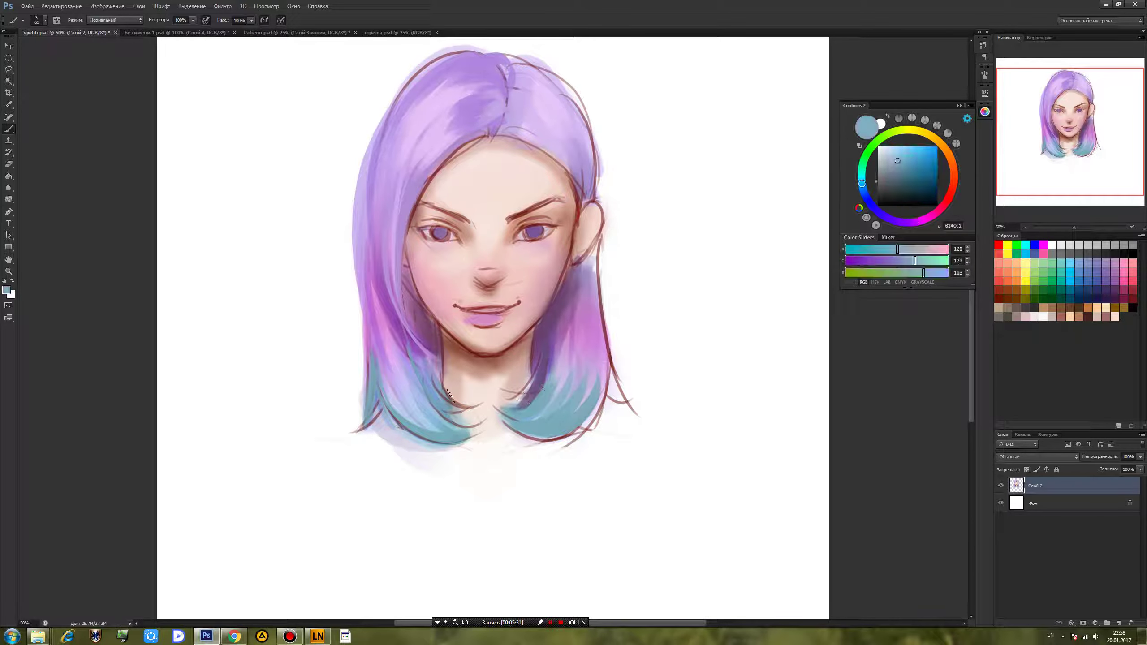
alt+click(447, 370)
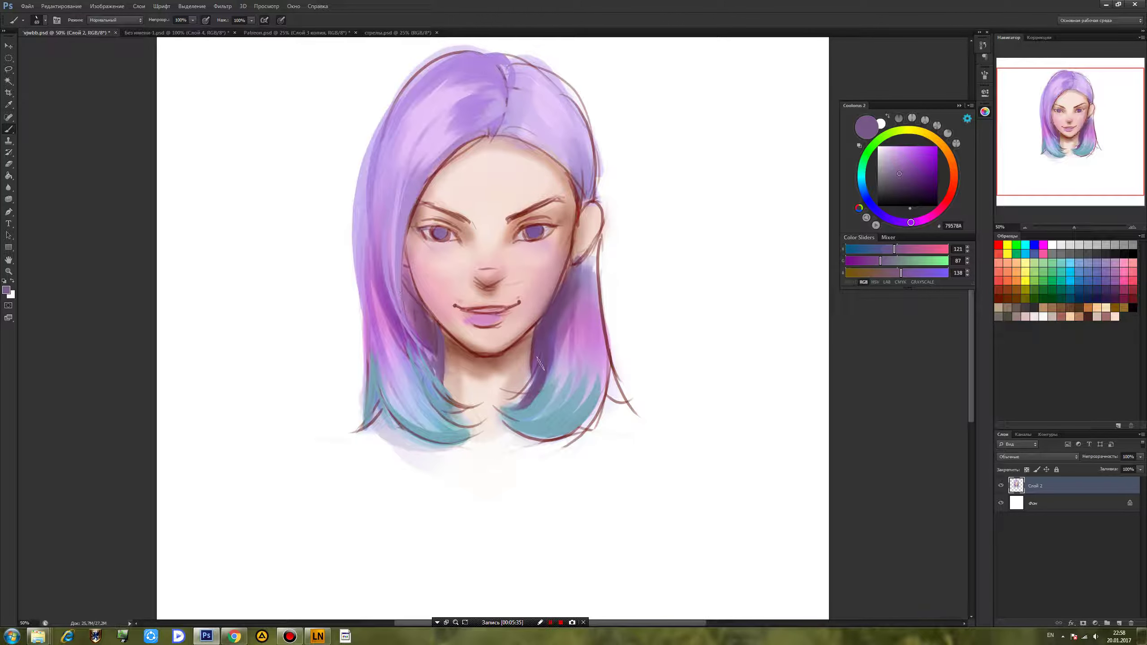
mouse_move(571, 366)
mouse_down()
mouse_move(593, 248)
mouse_move(603, 357)
mouse_up()
Paint violet shadow strands around the right ear and up the right outer edge of the hair.
alt+click(585, 203)
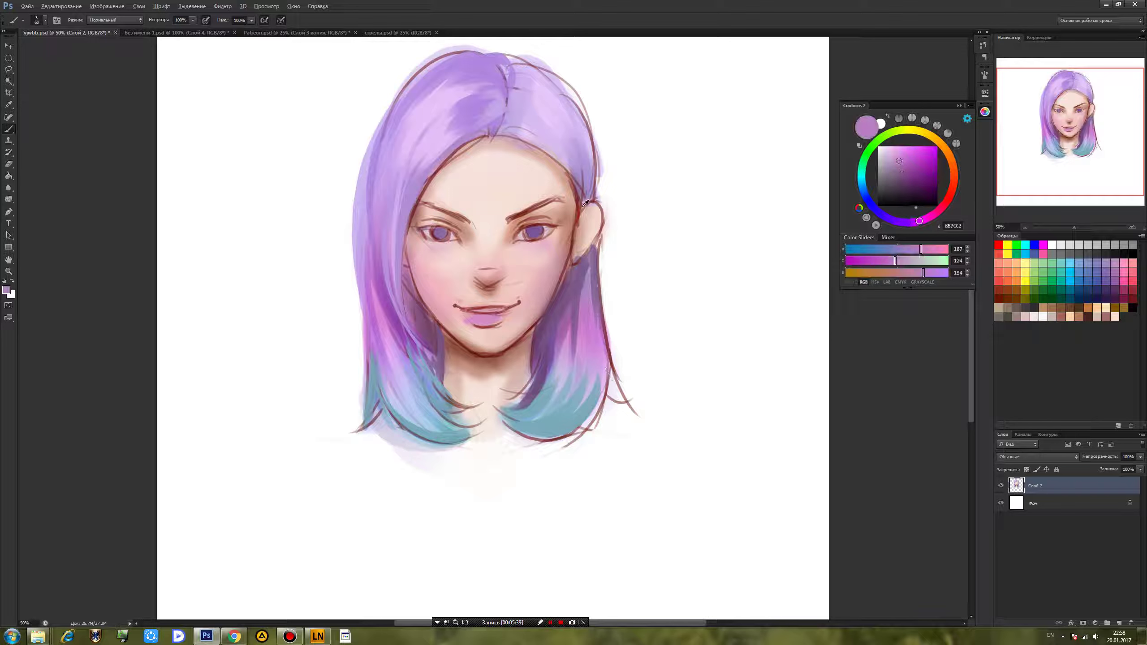
alt+click(579, 285)
mouse_move(583, 206)
mouse_down()
mouse_move(559, 128)
mouse_move(578, 189)
mouse_move(577, 139)
mouse_move(587, 141)
mouse_move(588, 189)
mouse_up()
alt+click(590, 312)
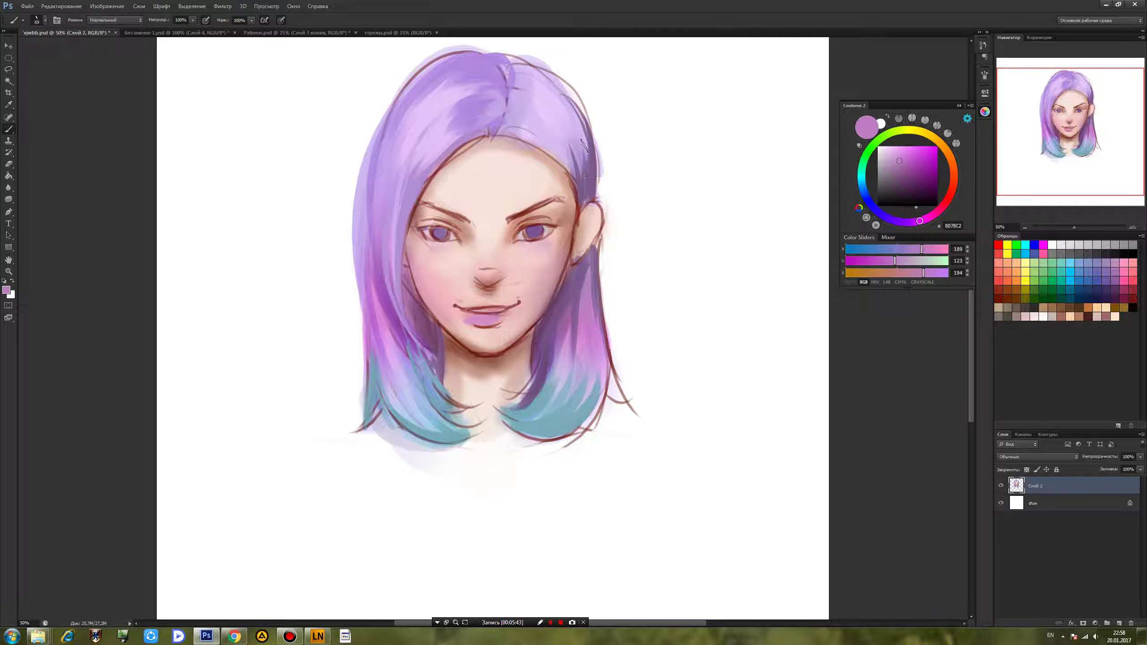
drag(565, 102, 580, 142)
Define the parting with dark violet strokes sampled from the hair above the right ear.
mouse_move(501, 131)
mouse_down()
mouse_move(600, 169)
mouse_move(500, 98)
mouse_move(493, 132)
mouse_up()
alt+click(590, 192)
drag(506, 85, 504, 103)
mouse_move(471, 60)
mouse_down()
mouse_move(500, 70)
mouse_move(517, 61)
mouse_move(493, 70)
mouse_up()
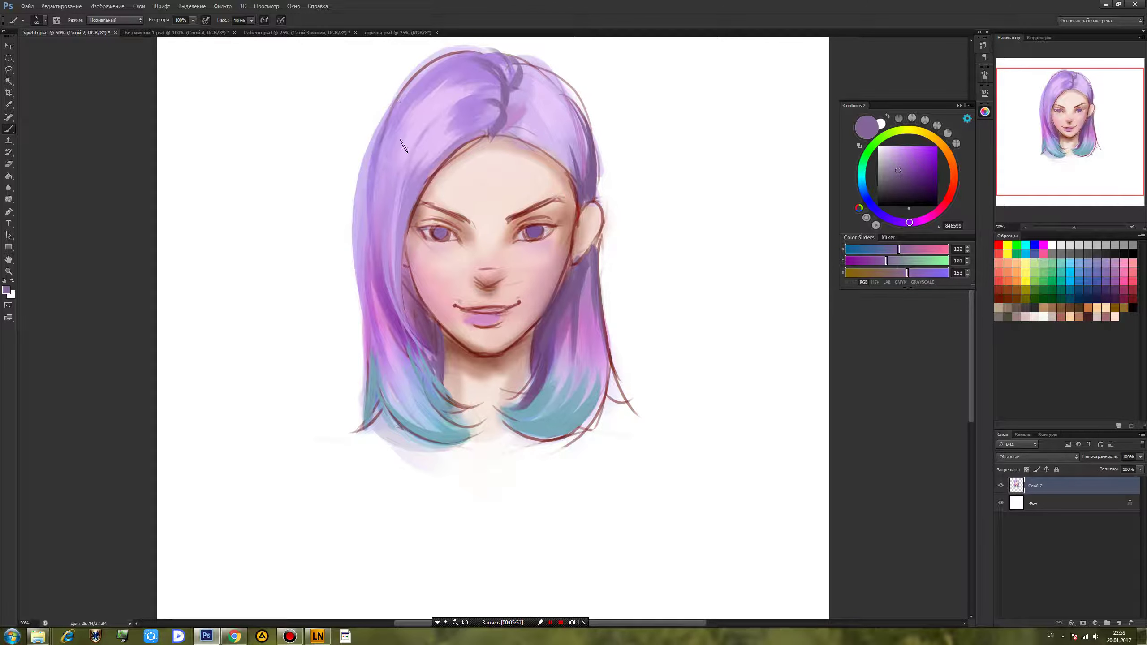
Shade the left crown and temple hair with dark and mid violets, using an enlarged soft brush from the 600 preset.
right_click(419, 144)
click(525, 238)
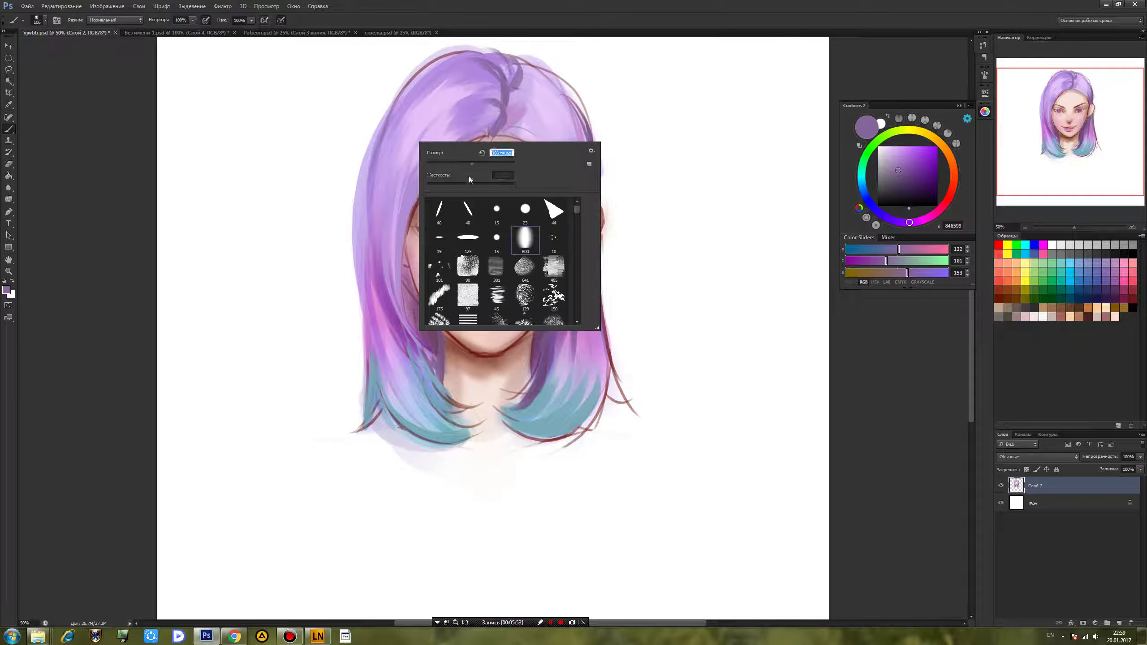
drag(486, 164, 488, 164)
drag(403, 112, 375, 195)
mouse_move(428, 77)
mouse_down()
mouse_move(377, 213)
mouse_move(404, 160)
mouse_move(395, 193)
mouse_move(412, 166)
mouse_up()
drag(410, 111, 393, 205)
alt+click(423, 100)
drag(423, 101, 402, 131)
Add a soft pale lavender highlight across the left crown.
alt+click(455, 76)
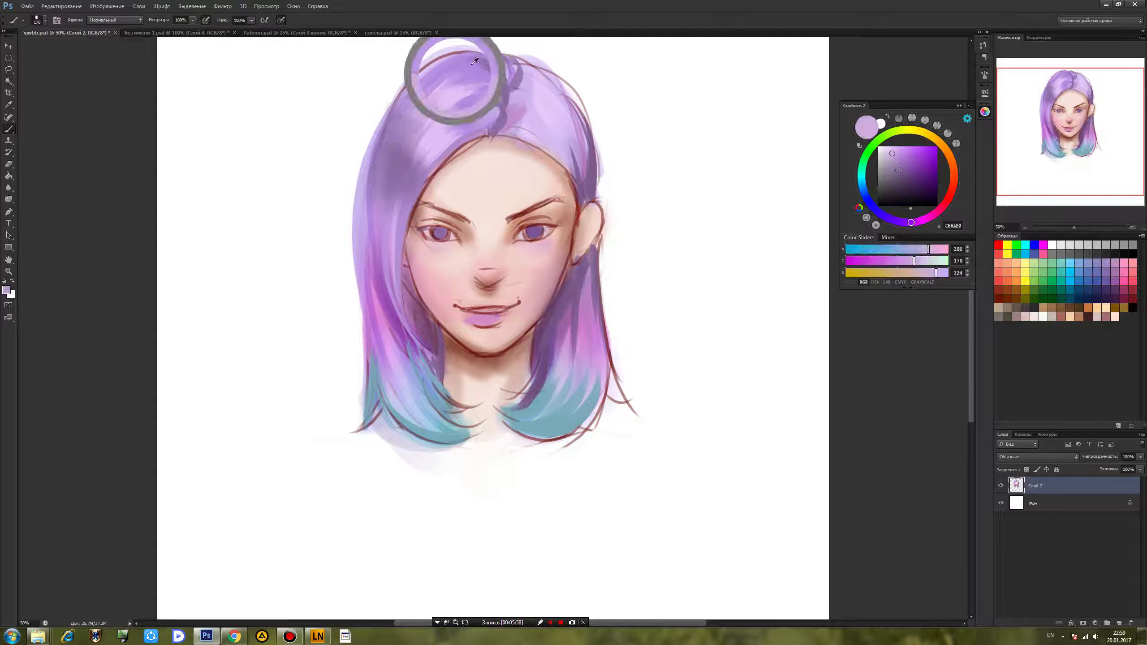
click(884, 216)
click(884, 146)
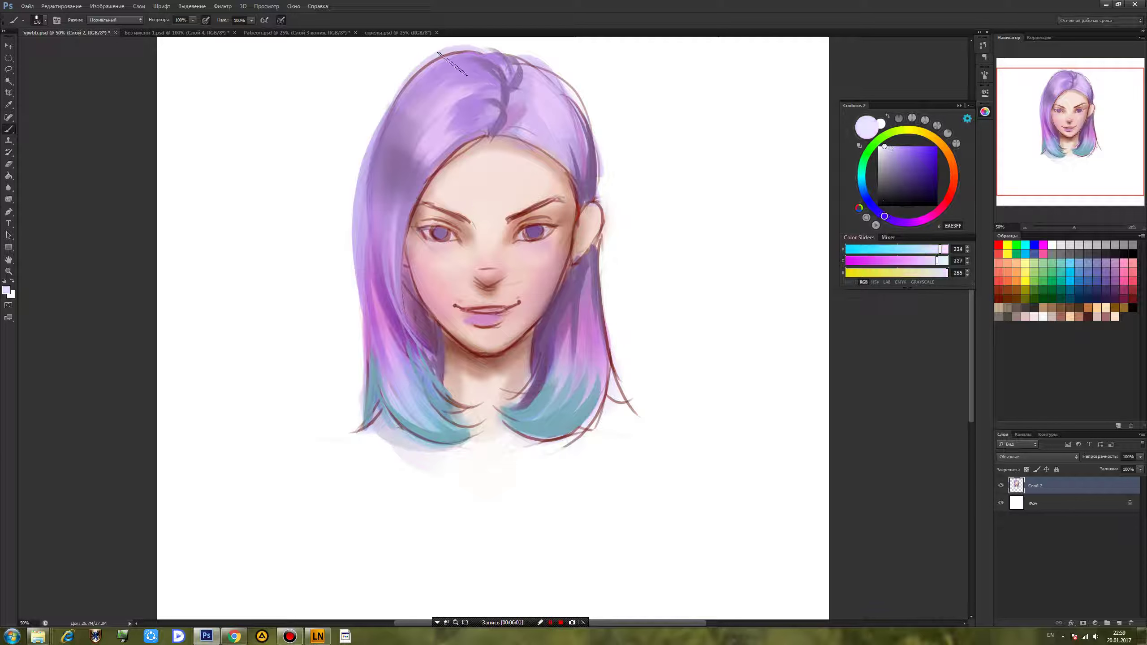
drag(406, 131, 462, 107)
alt+click(534, 129)
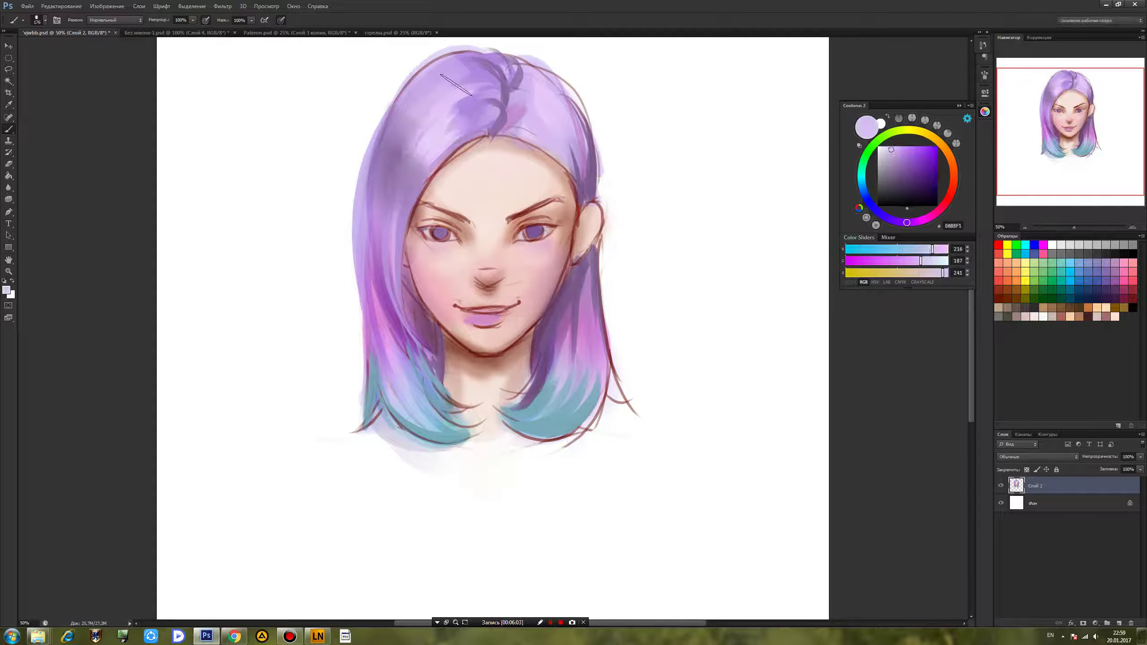
Blend the left crown and side hair softly with sampled violet and pink tones.
alt+click(486, 100)
alt+click(394, 196)
alt+click(380, 320)
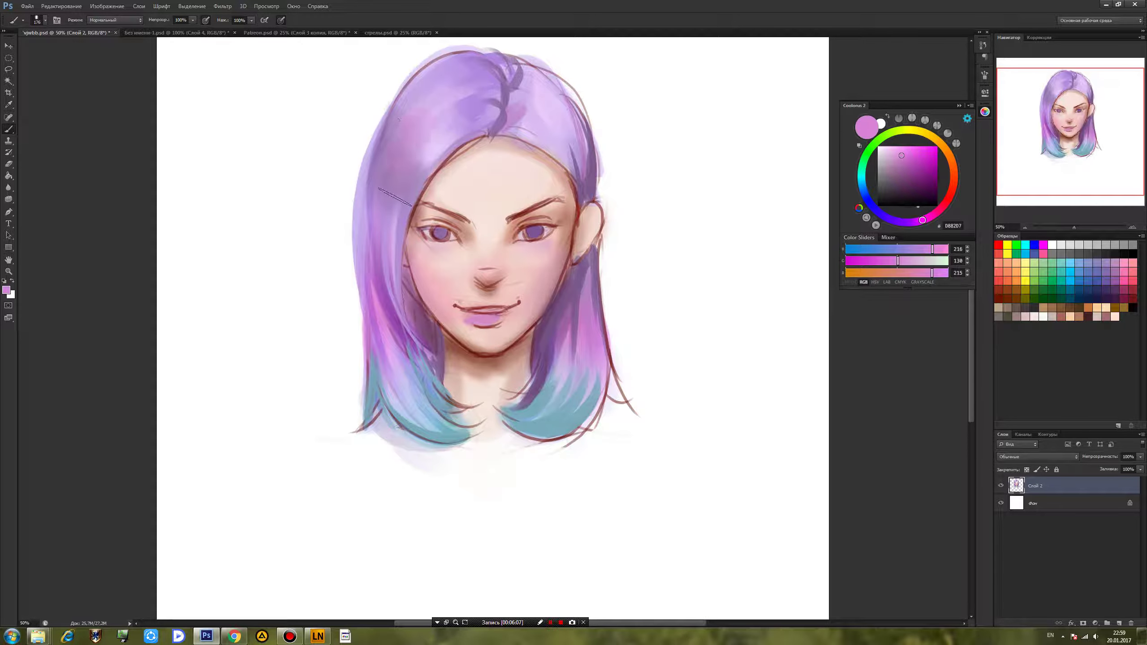
alt+click(530, 110)
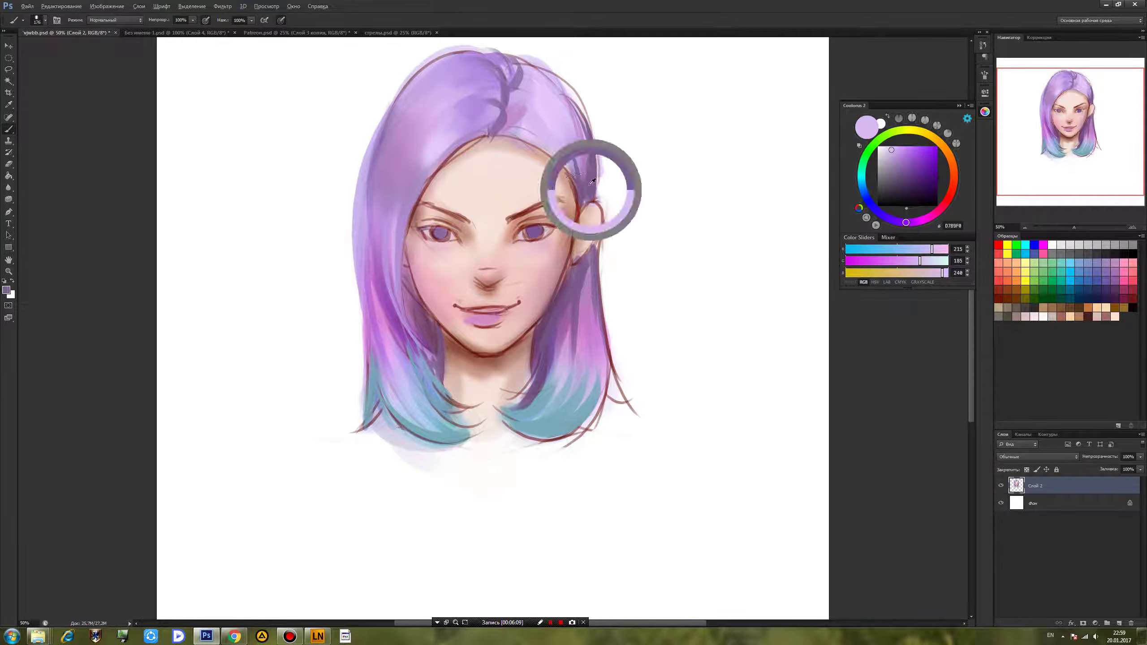
Shade the right crown from the ear to the parting with sampled violets and soften the transitions.
alt+click(594, 189)
drag(586, 174, 554, 103)
drag(578, 145, 539, 93)
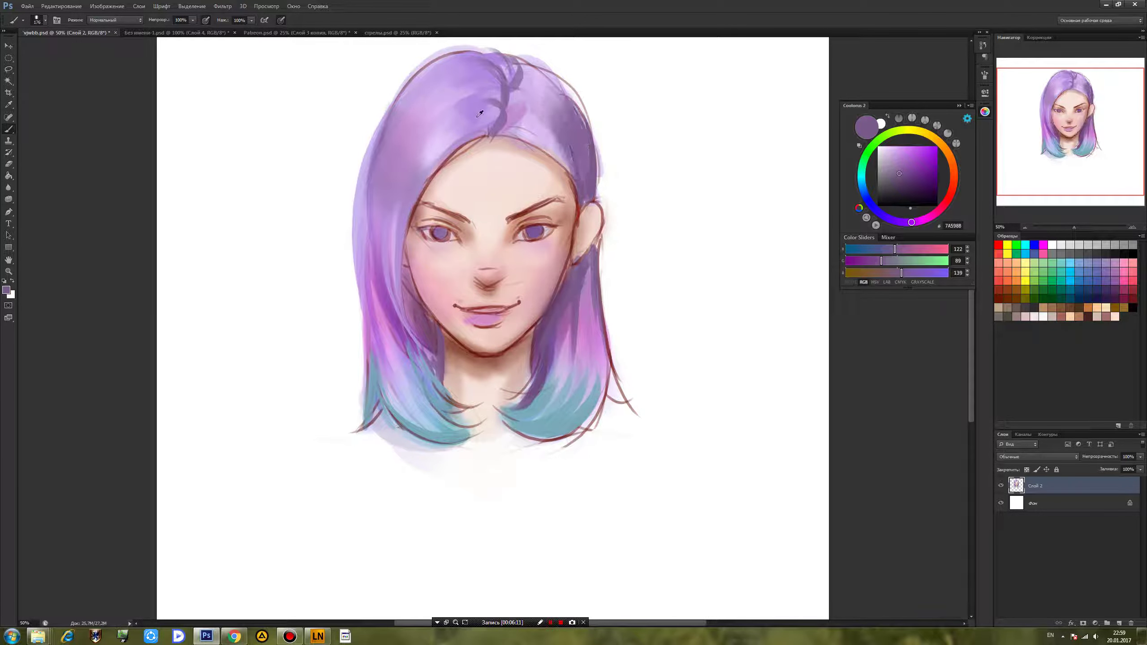
alt+click(477, 117)
mouse_move(587, 176)
mouse_down()
mouse_move(507, 80)
mouse_move(510, 104)
mouse_up()
alt+click(582, 160)
alt+click(480, 105)
alt+click(583, 324)
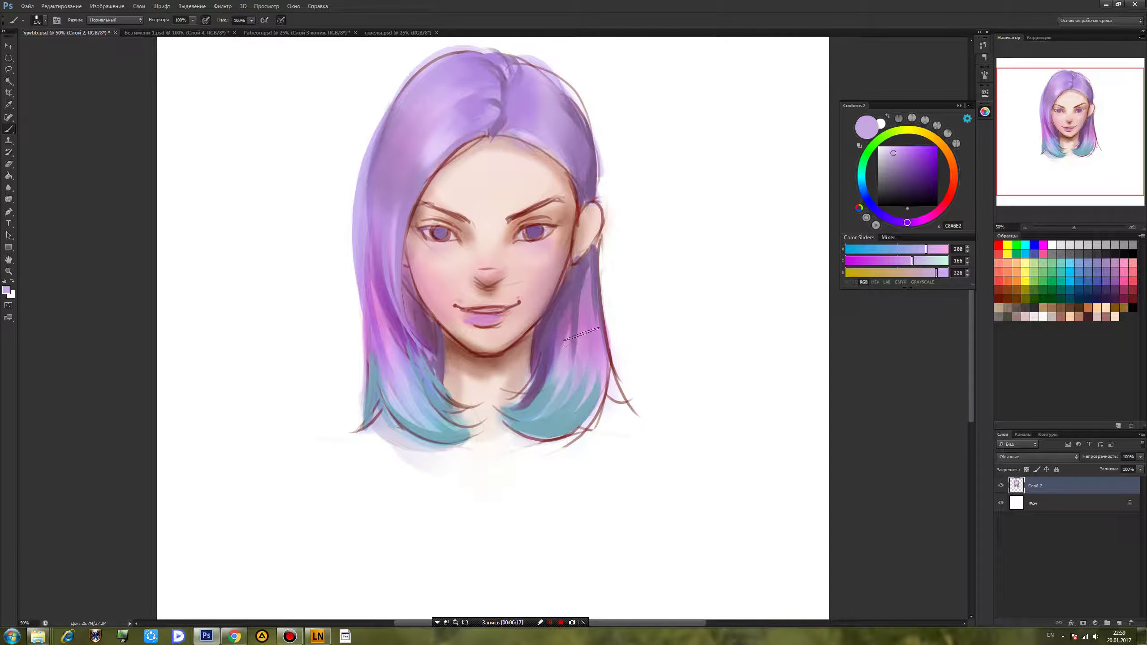
Paint both eyebrows dark violet with the hard round 15 brush preset and clean their edges with sampled skin tones.
right_click(588, 269)
click(665, 339)
drag(610, 291, 601, 290)
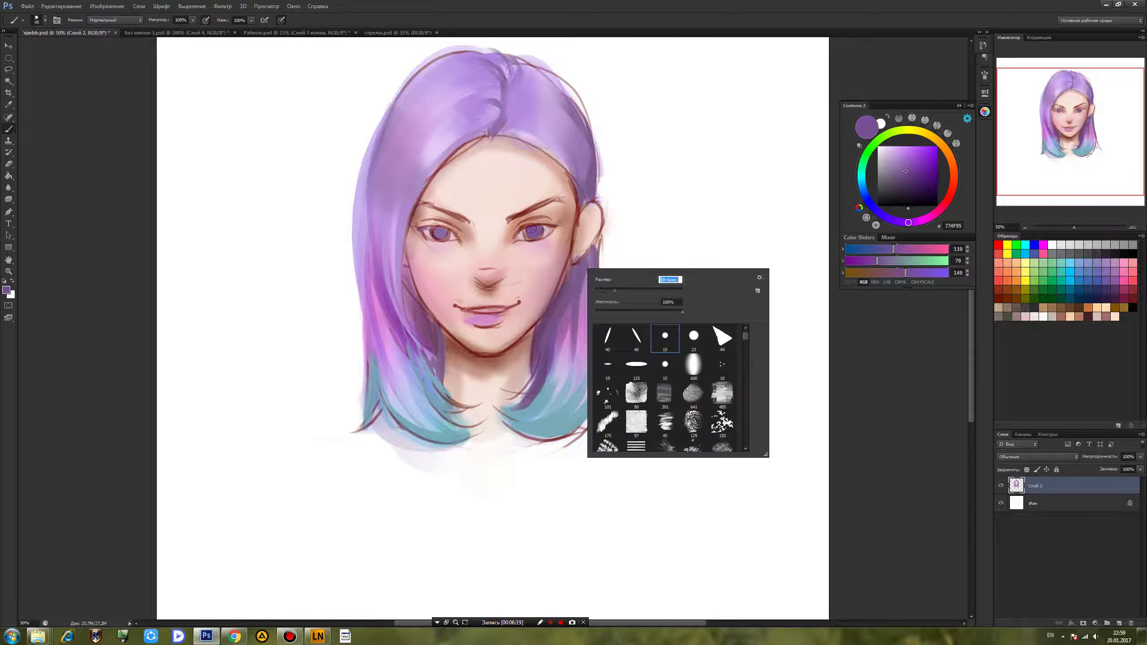
click(510, 219)
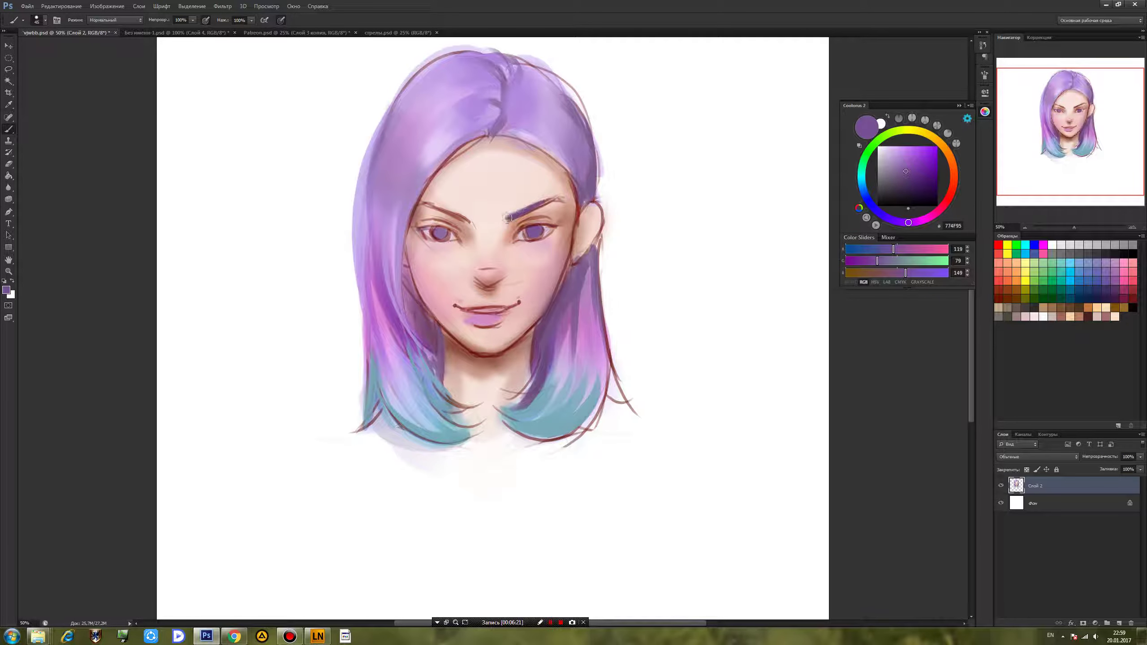
alt+click(507, 214)
drag(467, 223, 424, 212)
alt+click(472, 208)
alt+click(470, 222)
alt+click(471, 211)
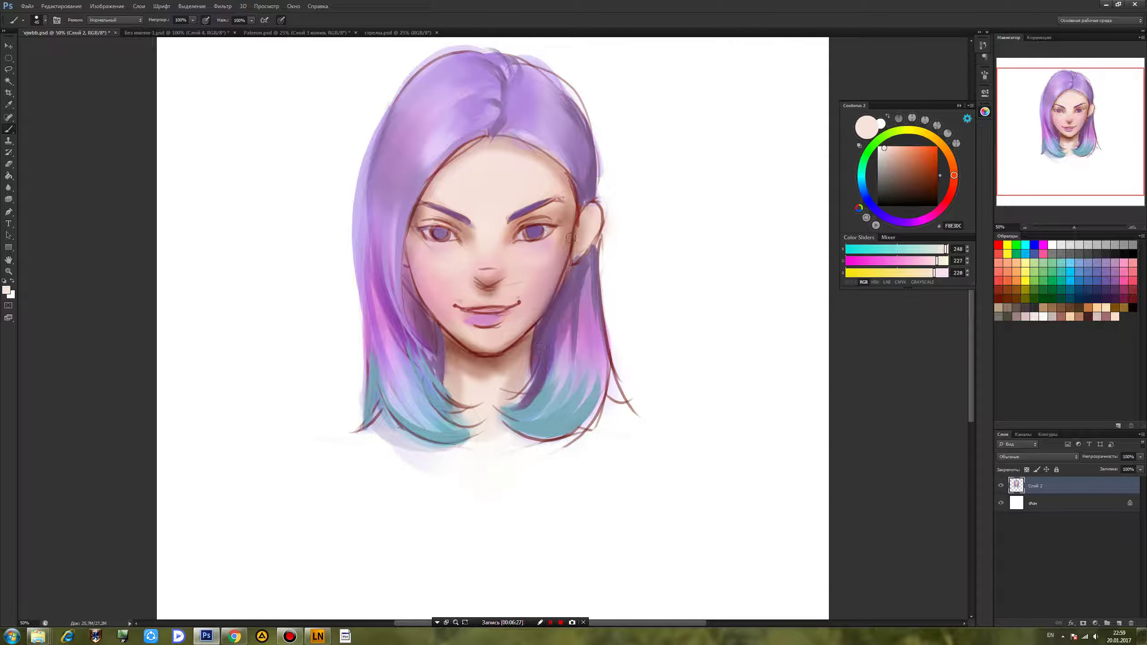
Darken the sampled lid color to deep maroon and draw the upper lash line of the right-hand eye.
alt+click(542, 220)
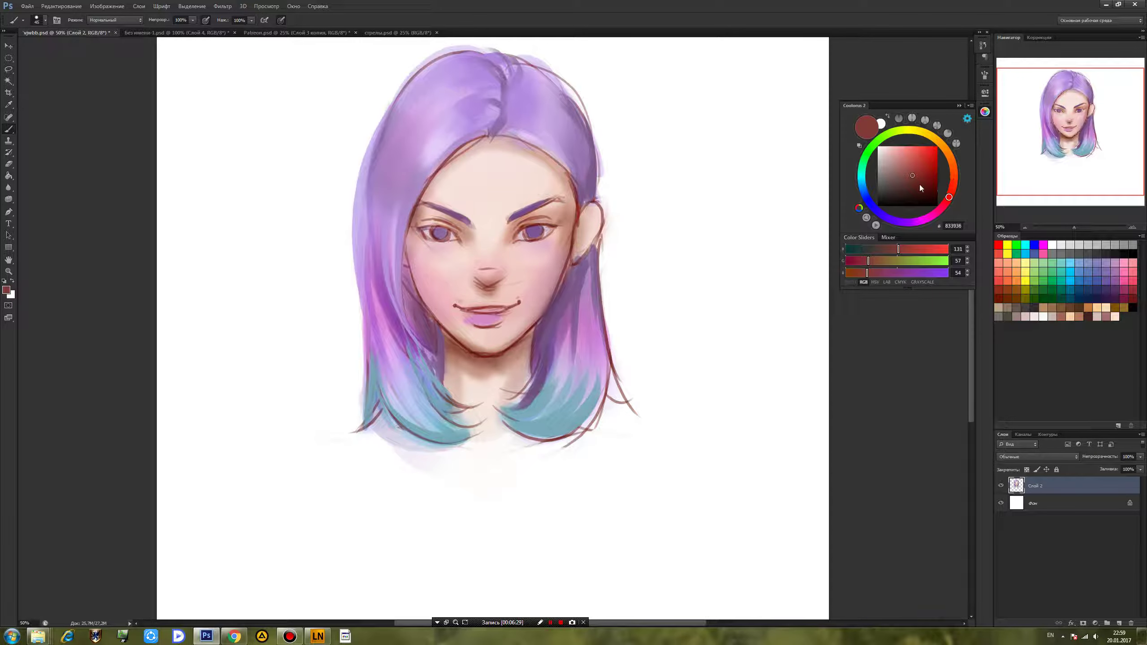
click(925, 187)
right_click(558, 222)
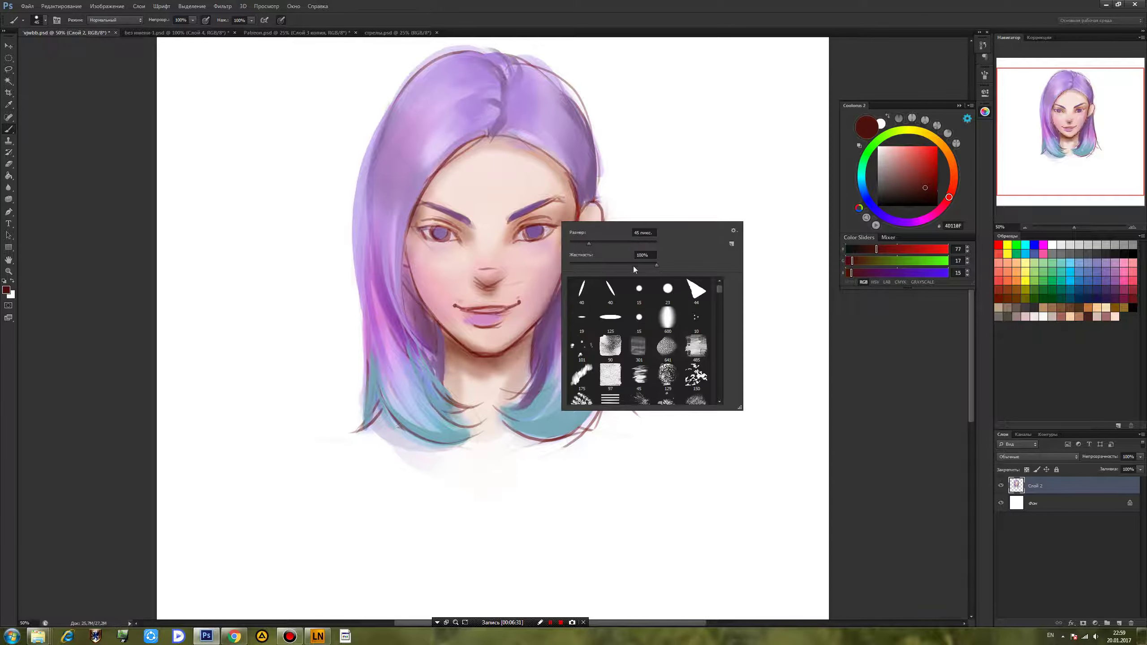
click(551, 228)
drag(533, 221, 552, 221)
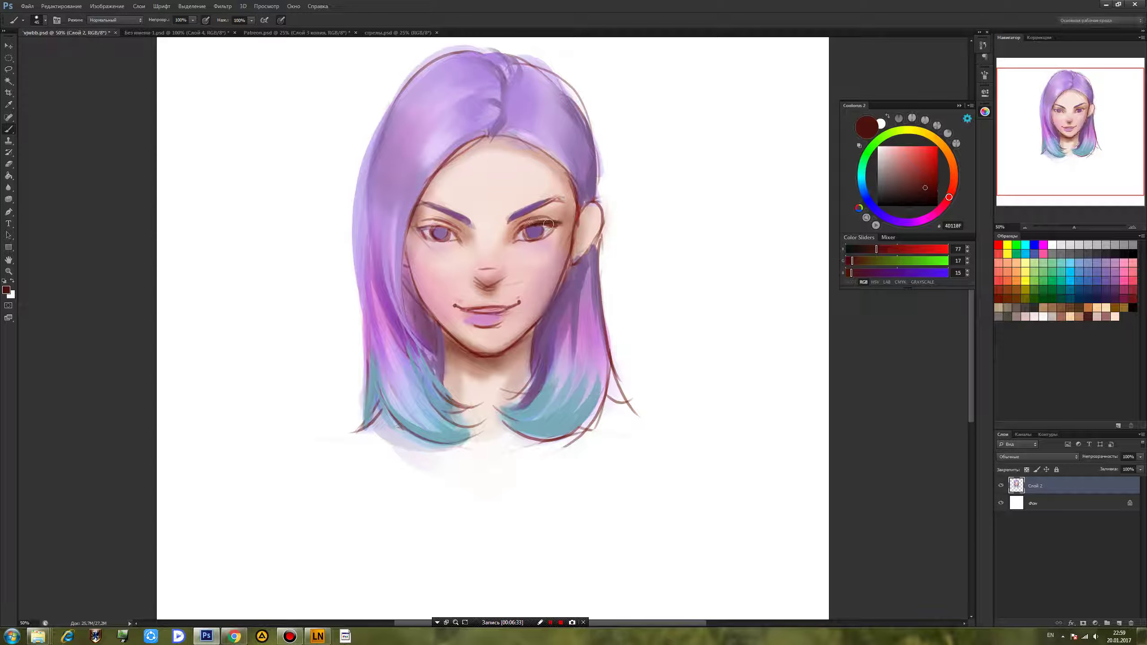
Outline the upper and lower lids of both eyes with dark maroon, extend the outer corners, and save the file.
key(ctrl+plus)
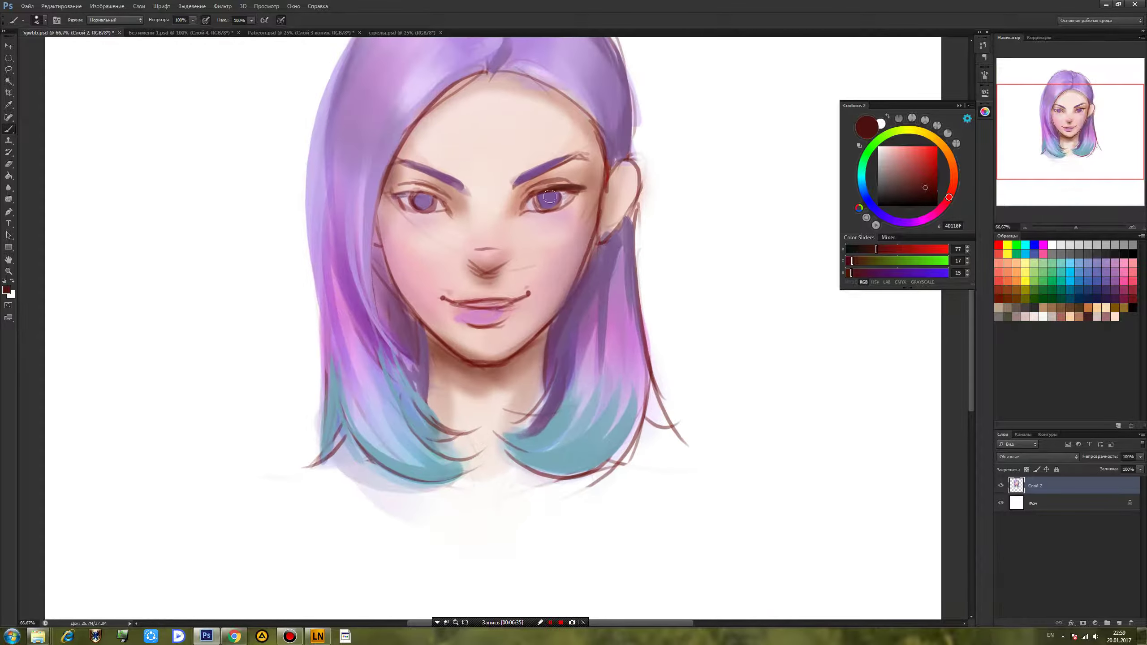
mouse_move(581, 189)
mouse_down()
mouse_move(535, 185)
mouse_move(585, 185)
mouse_up()
mouse_move(396, 194)
mouse_down()
mouse_move(424, 182)
mouse_move(387, 190)
mouse_move(409, 213)
mouse_move(447, 215)
mouse_up()
mouse_move(575, 196)
mouse_down()
mouse_move(532, 216)
mouse_move(588, 184)
mouse_move(565, 211)
mouse_up()
alt+click(549, 222)
alt+click(581, 184)
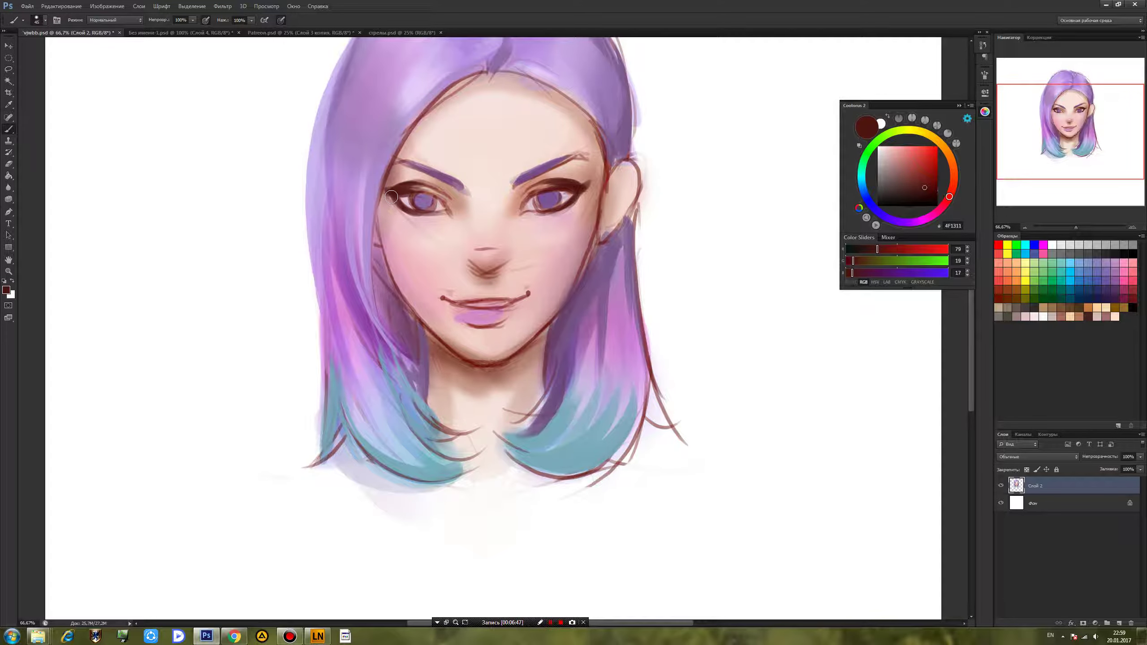
key(ctrl+s)
Clean the lower lip area and fill the upper lip with muted violet sampled from the right hair strands.
alt+click(547, 355)
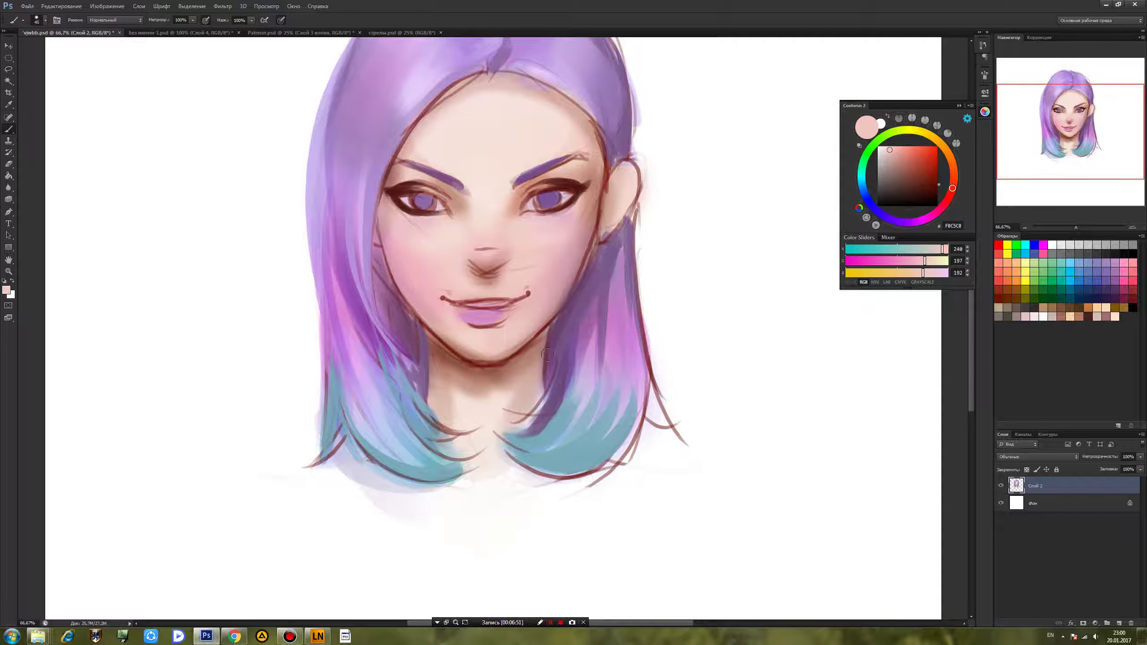
alt+click(577, 346)
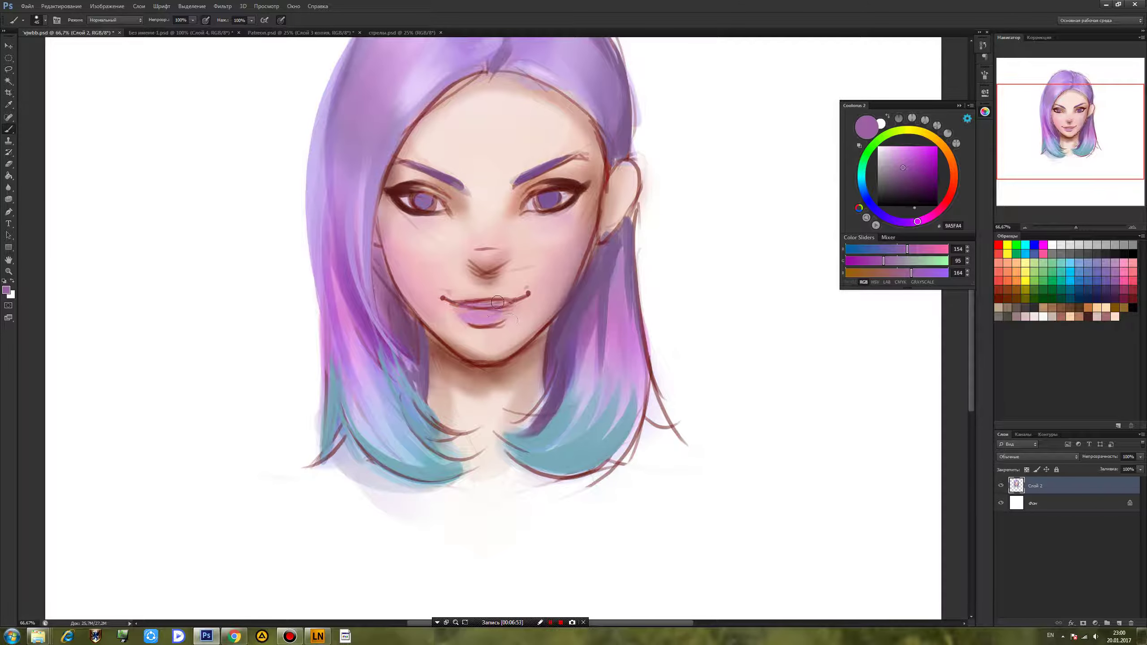
alt+click(466, 302)
alt+click(479, 301)
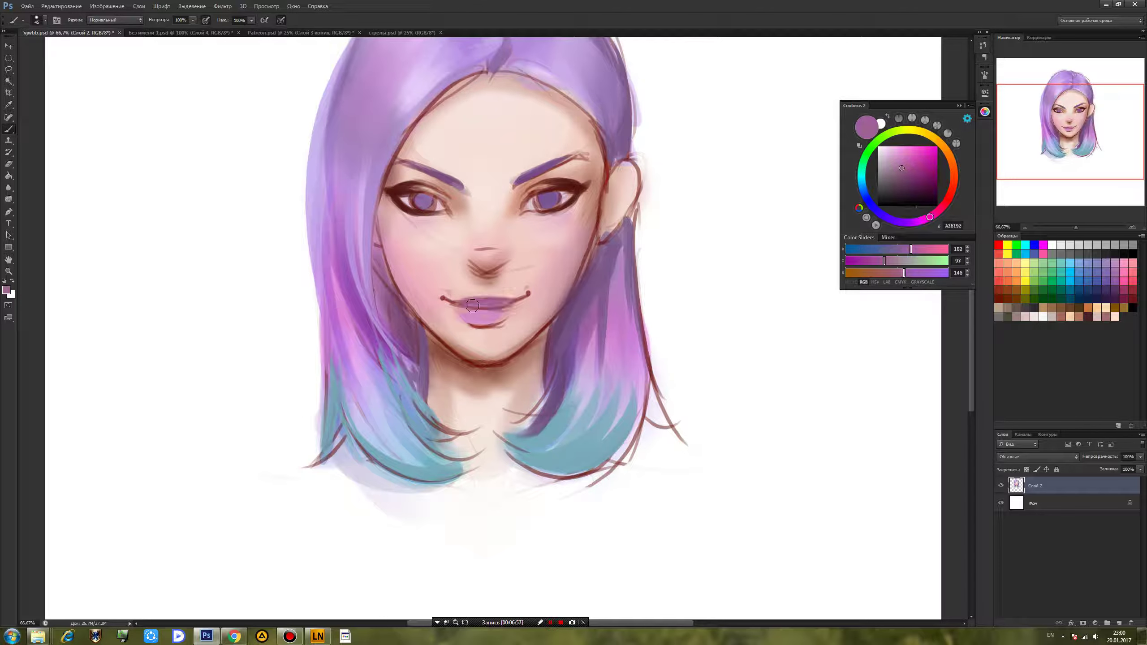
Repaint the skin above the lips and around the nose with sampled light skin tones, refining the nose shape.
alt+click(494, 212)
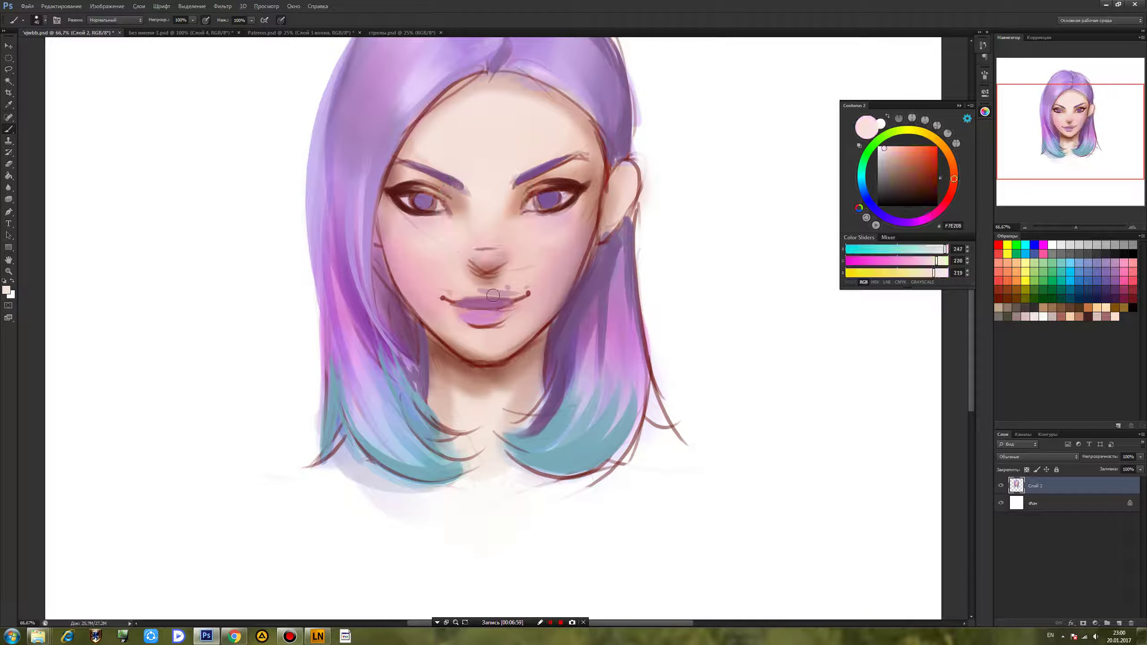
drag(492, 290, 515, 277)
drag(457, 265, 507, 283)
drag(507, 238, 516, 265)
alt+click(510, 273)
alt+click(525, 316)
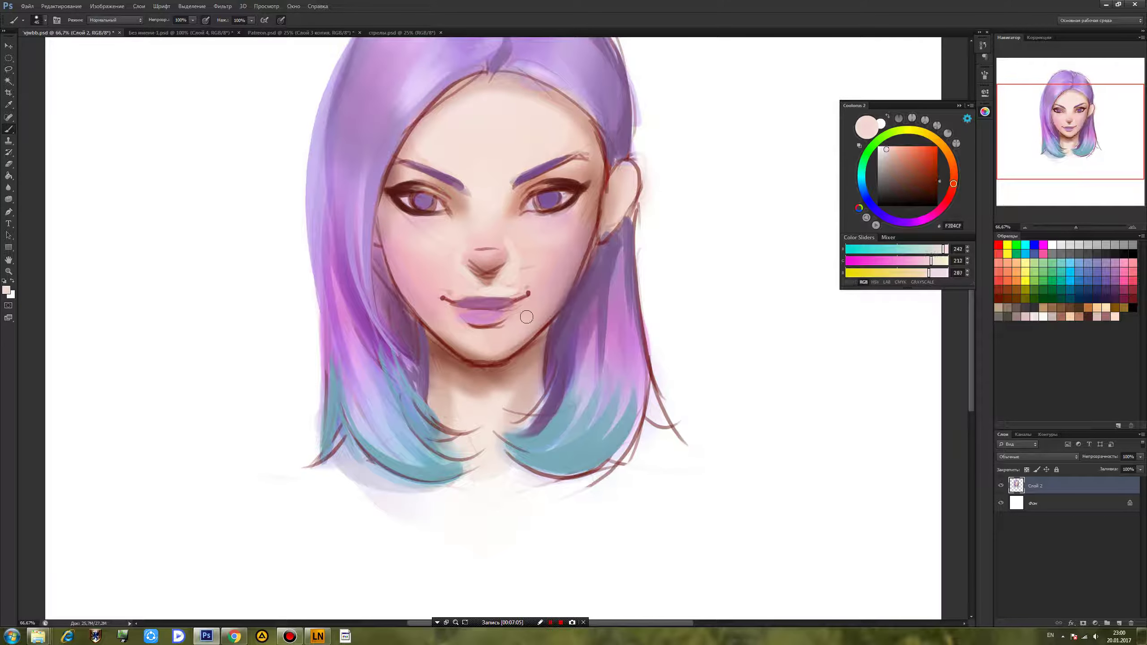
Soften both mouth corners with a soft round brush at about 7% hardness, using sampled dusty pink and skin tones.
right_click(574, 239)
click(682, 299)
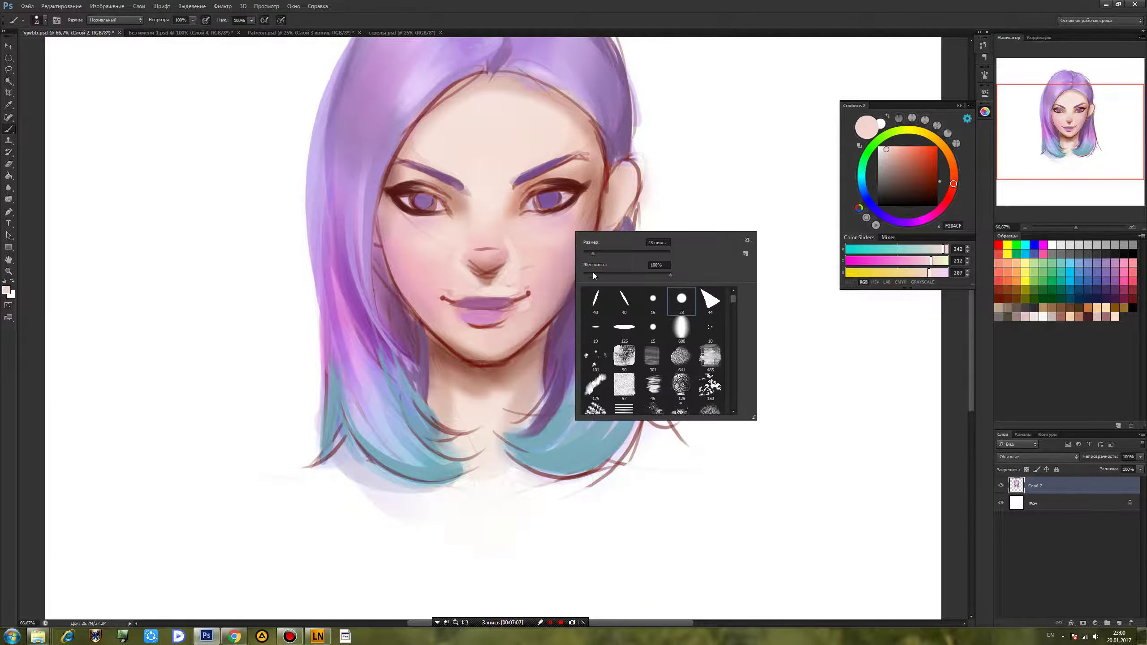
alt+click(528, 294)
right_click(541, 282)
click(570, 304)
click(525, 291)
drag(526, 291, 538, 289)
mouse_move(447, 294)
mouse_down()
mouse_move(468, 304)
mouse_move(439, 291)
mouse_up()
alt+click(444, 298)
alt+click(529, 295)
alt+click(526, 278)
right_click(545, 285)
text(91)
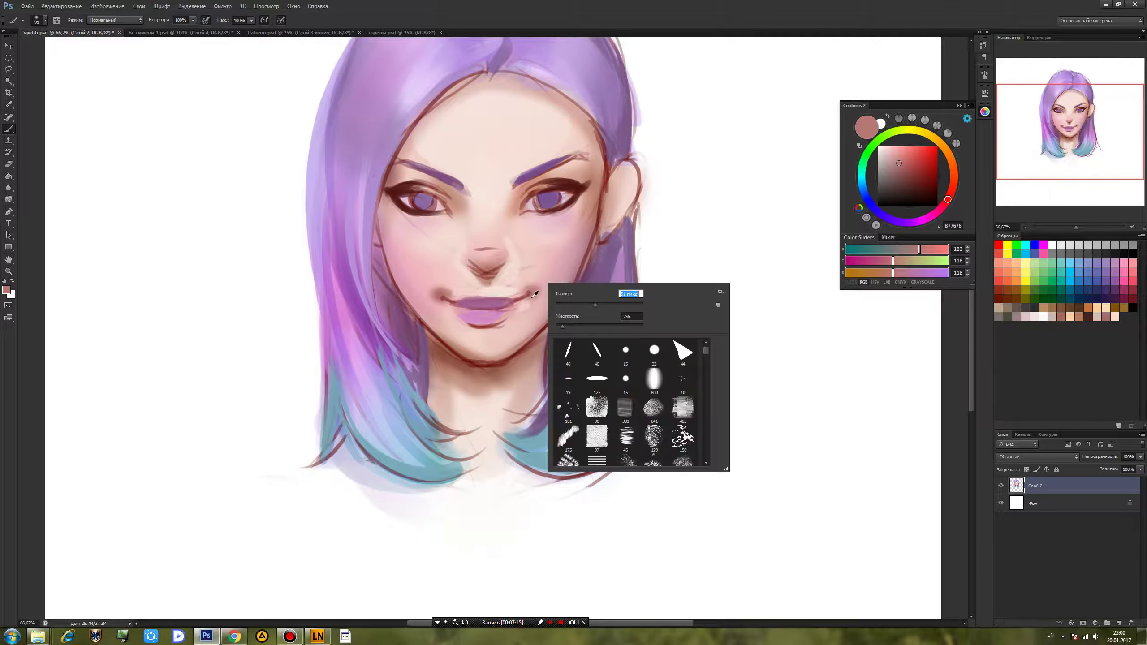
key(Return)
Smooth the nose tip and bridge with sampled pink and light skin tones, covering the sketch line above the tip.
alt+click(482, 258)
alt+click(488, 246)
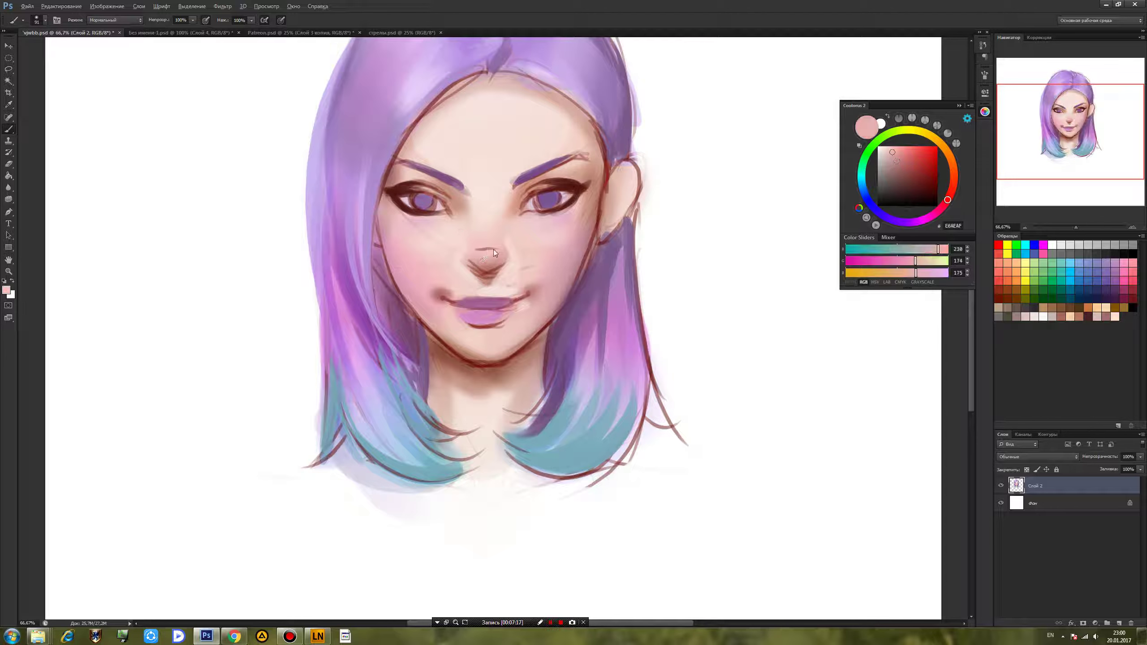
drag(484, 250, 492, 227)
alt+click(482, 251)
alt+click(472, 251)
alt+click(481, 213)
alt+click(474, 249)
Blend the skin beside the nose and around the right-hand mouth corner with sampled cheek tones.
alt+click(512, 255)
drag(525, 269, 518, 282)
alt+click(546, 261)
alt+click(527, 289)
alt+click(515, 289)
drag(515, 296, 524, 304)
Blend the left-hand mouth corner and the adjoining cheek with sampled skin tones.
alt+click(441, 286)
alt+click(449, 292)
alt+click(454, 327)
alt+click(453, 284)
alt+click(451, 264)
alt+click(456, 267)
alt+click(466, 289)
Soften the skin between and beneath the eyes with sampled light pink skin tones.
alt+click(494, 195)
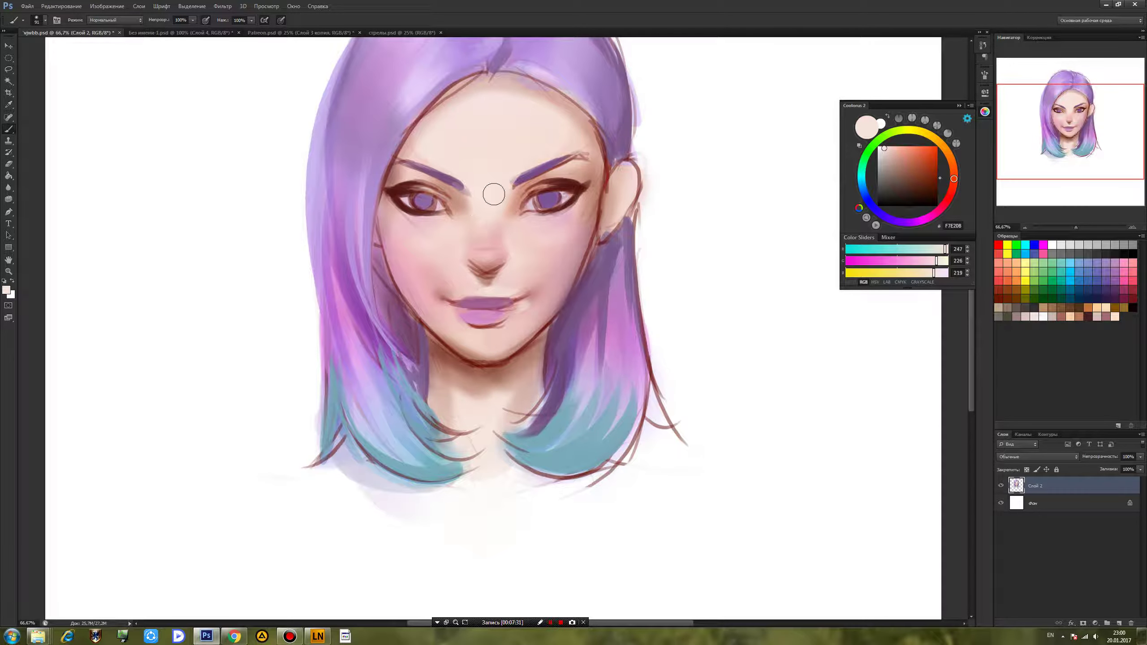
alt+click(540, 231)
right_click(517, 229)
click(600, 298)
alt+click(517, 222)
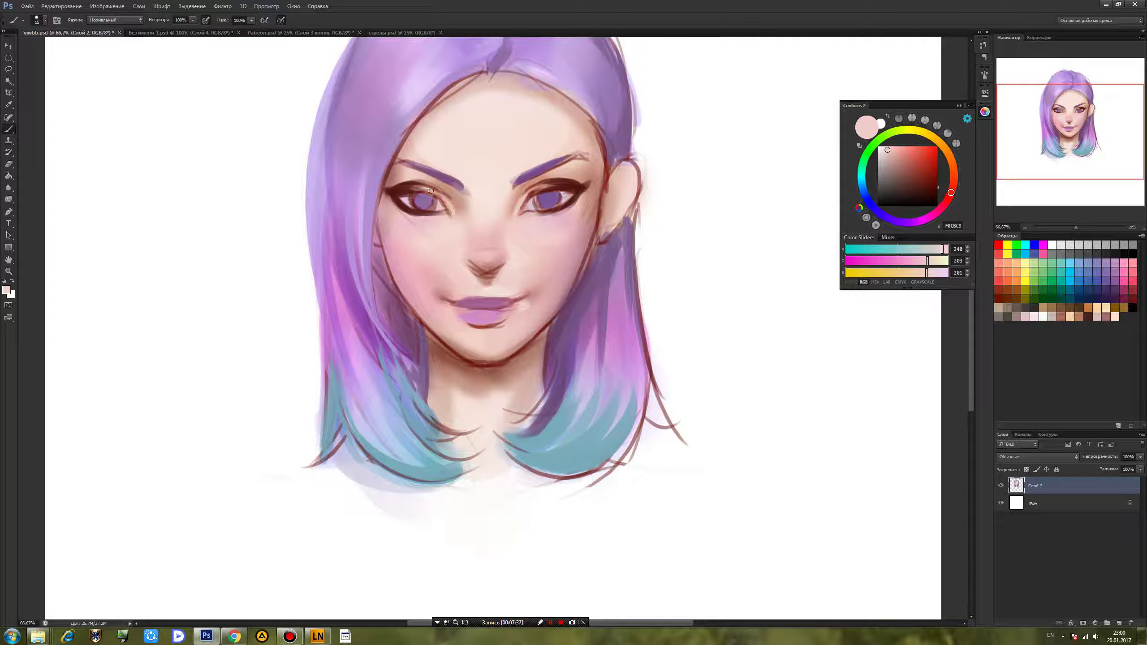
Paint deep red shading along the jawline and chin with the color sampled from the chin outline.
alt+click(487, 364)
right_click(488, 365)
click(603, 432)
mouse_move(423, 328)
mouse_down()
mouse_move(488, 379)
mouse_move(447, 359)
mouse_move(550, 325)
mouse_up()
alt+click(557, 328)
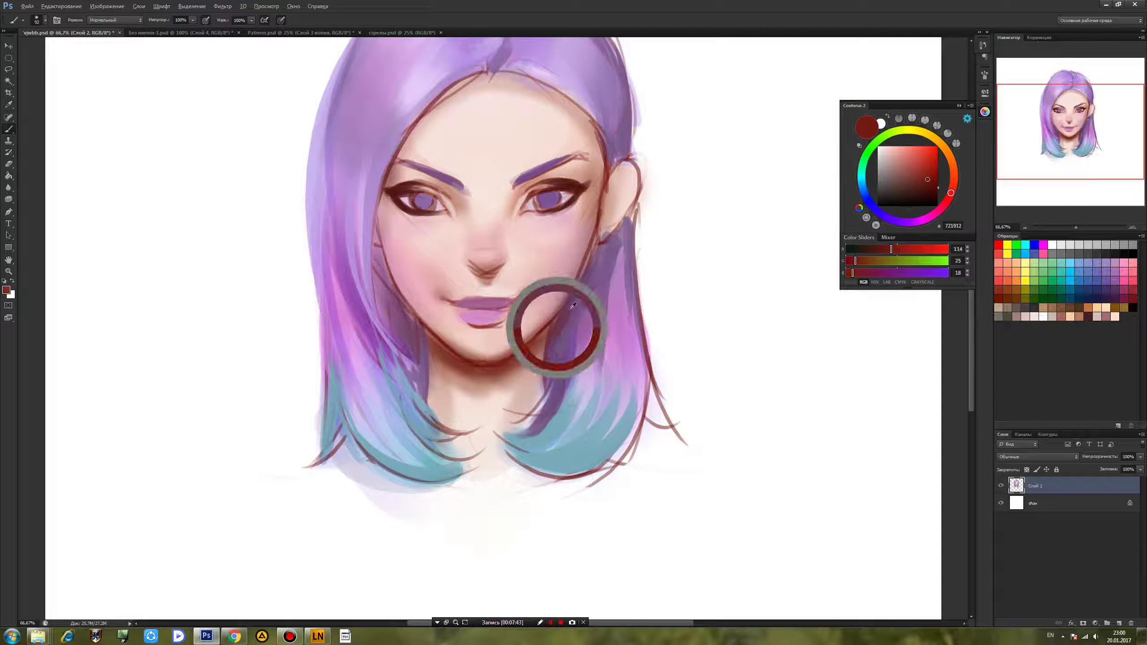
alt+click(430, 332)
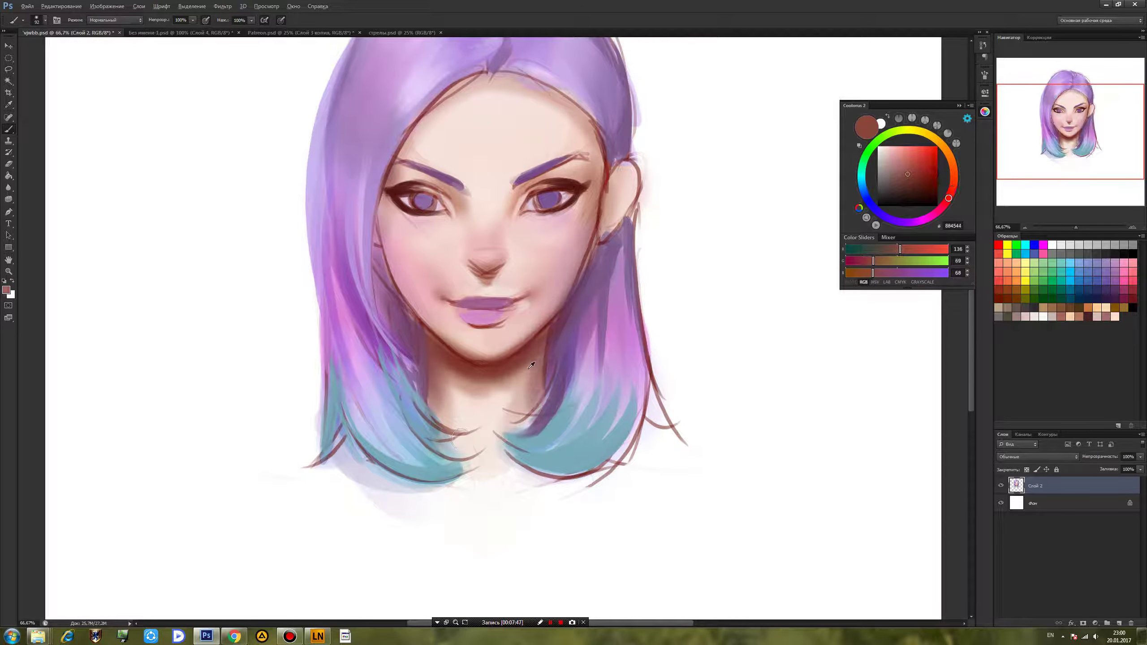
Blend the shadow under the chin into the neck with sampled brownish pink skin tones.
alt+click(450, 371)
alt+click(483, 400)
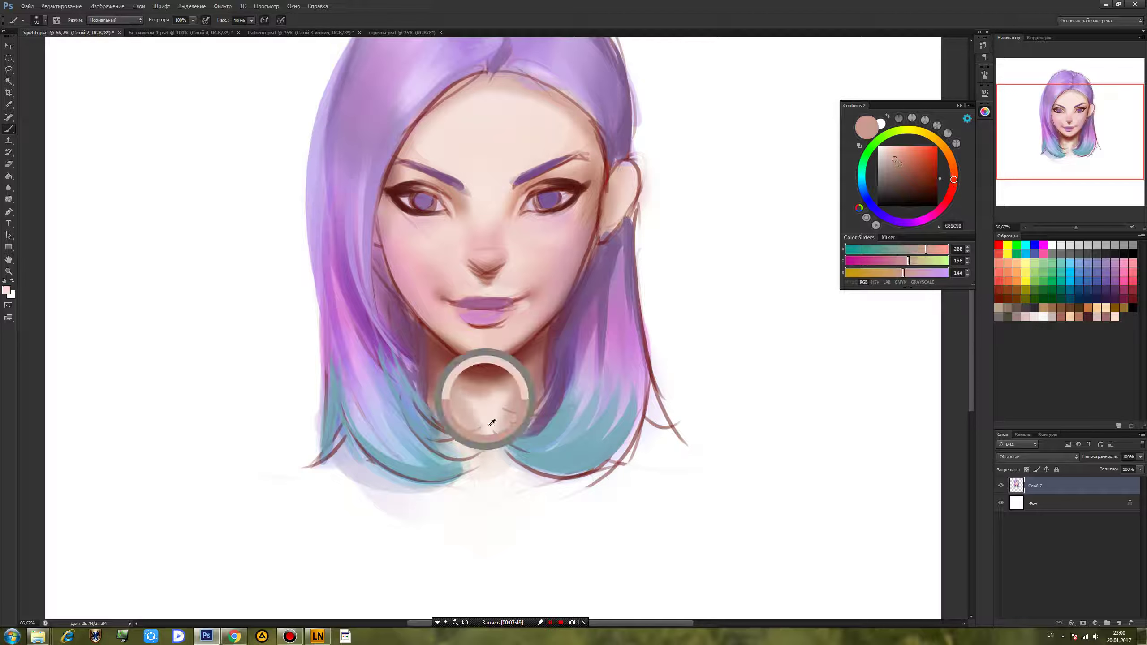
mouse_move(500, 399)
mouse_down()
mouse_move(476, 389)
mouse_move(500, 425)
mouse_up()
alt+click(524, 376)
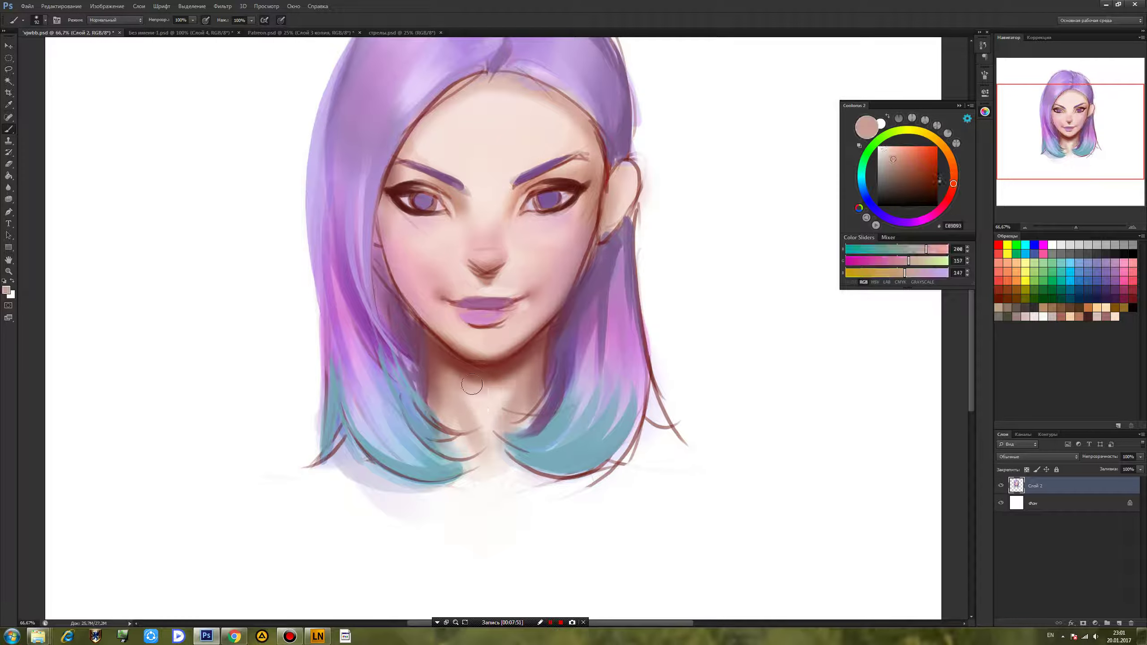
Shade the side contours of the face and jaw with sampled reddish brown and soften them into the cheeks.
alt+click(387, 270)
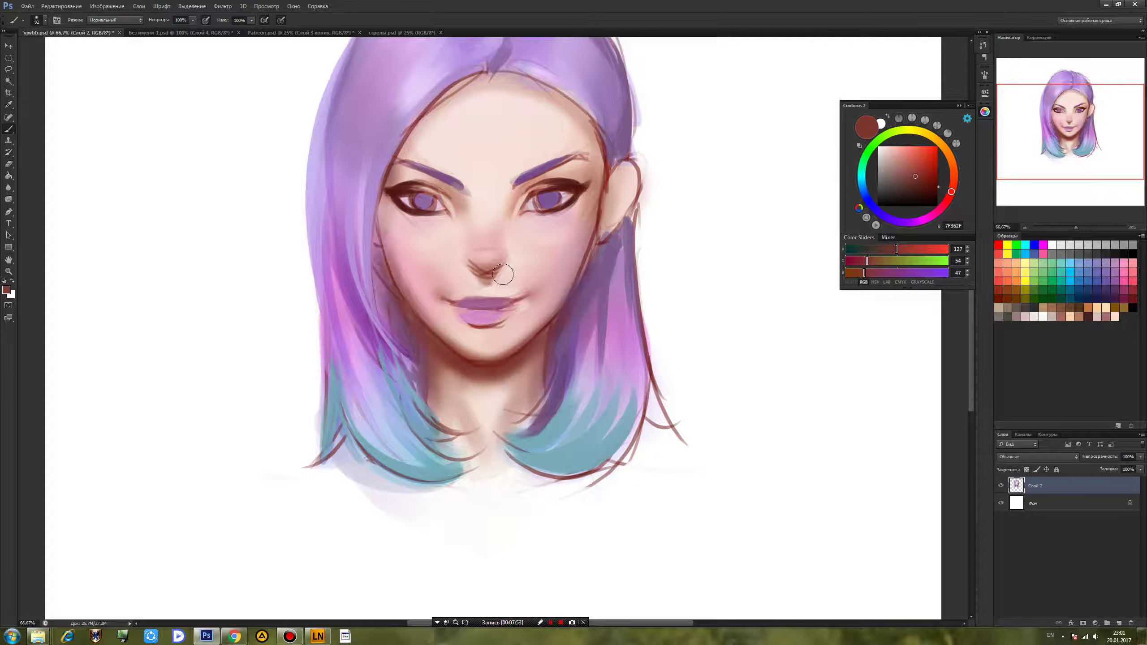
alt+click(590, 282)
alt+click(521, 354)
alt+click(567, 247)
Fill the ear with sampled dusty pink and paint over the sketch lines between ear and face.
drag(629, 166, 619, 199)
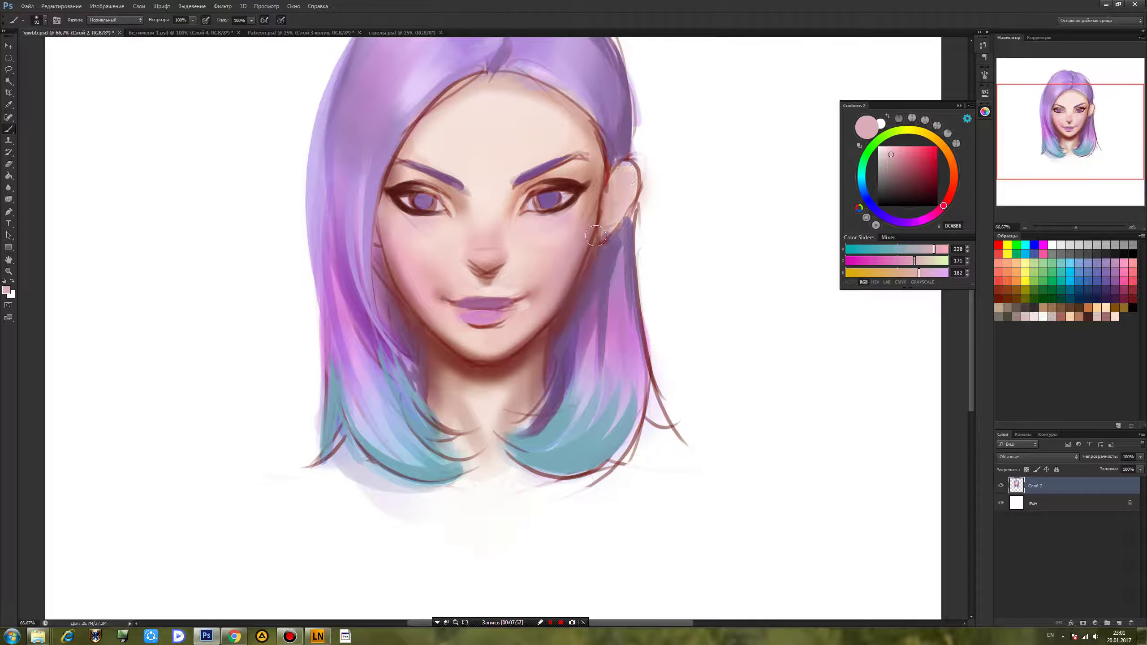
alt+click(607, 183)
mouse_move(598, 237)
mouse_down()
mouse_move(600, 136)
mouse_move(595, 195)
mouse_move(618, 185)
mouse_up()
alt+click(587, 243)
alt+click(618, 190)
Blend the left-hand cheek edge into the hair with sampled dusty pink and light skin tones.
alt+click(401, 308)
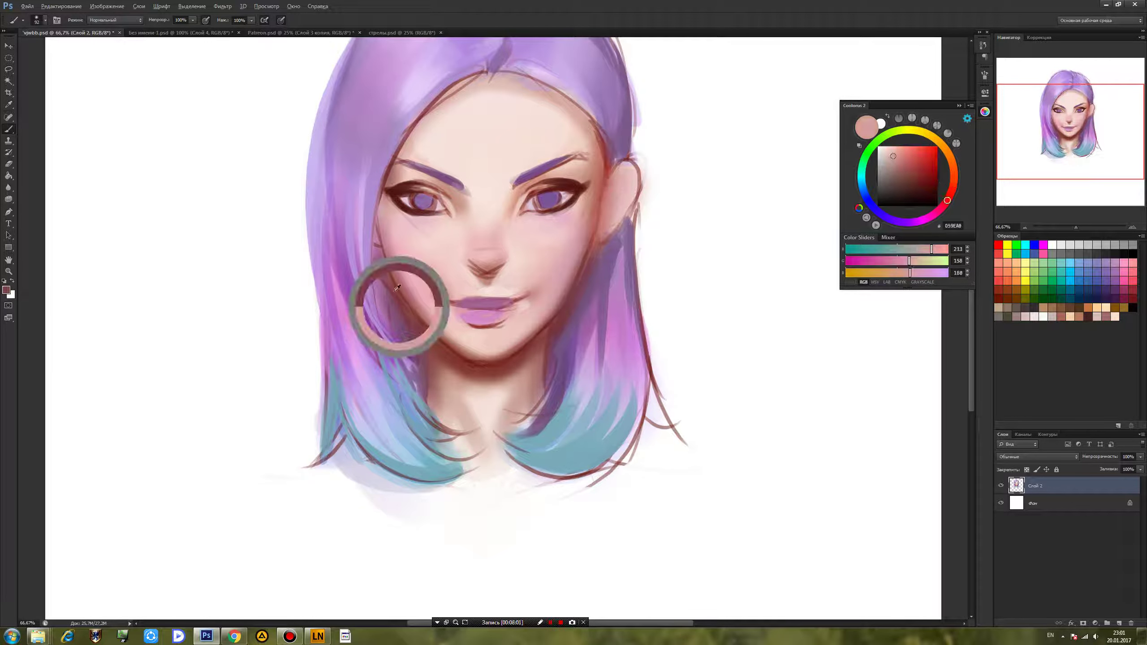
alt+click(395, 257)
drag(387, 232, 415, 287)
alt+click(435, 321)
alt+click(392, 168)
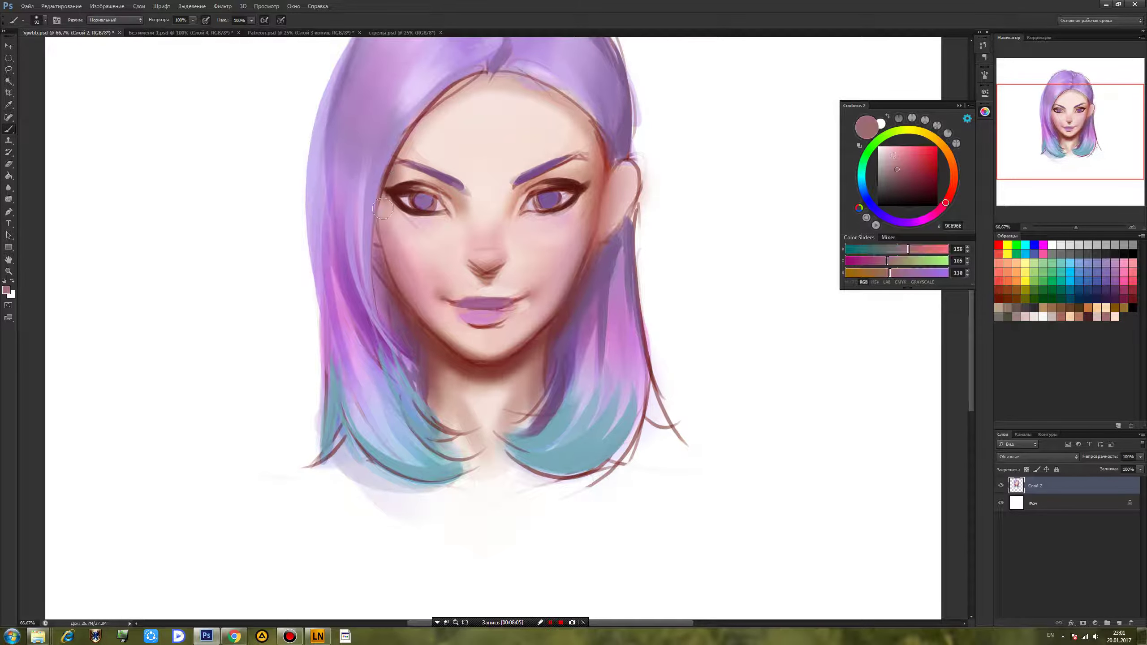
alt+click(399, 225)
alt+click(407, 234)
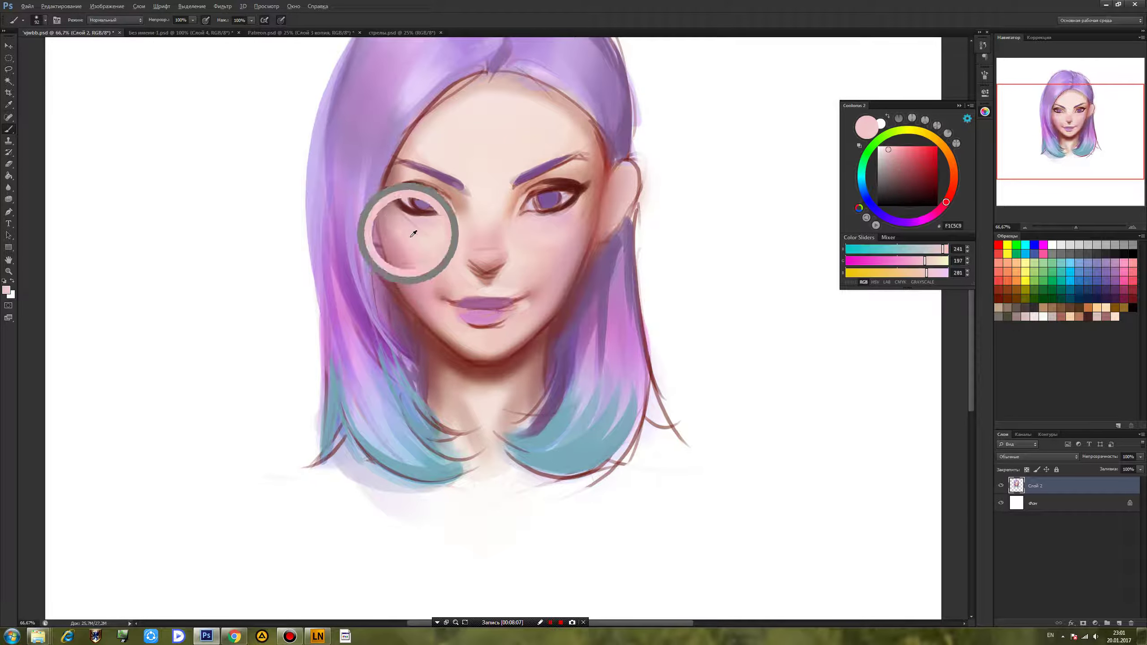
Paint red shading along the lower lids of both eyes with a smaller brush and the red sampled near the ear.
alt+click(607, 163)
right_click(591, 198)
click(618, 223)
key(Return)
drag(540, 217, 569, 206)
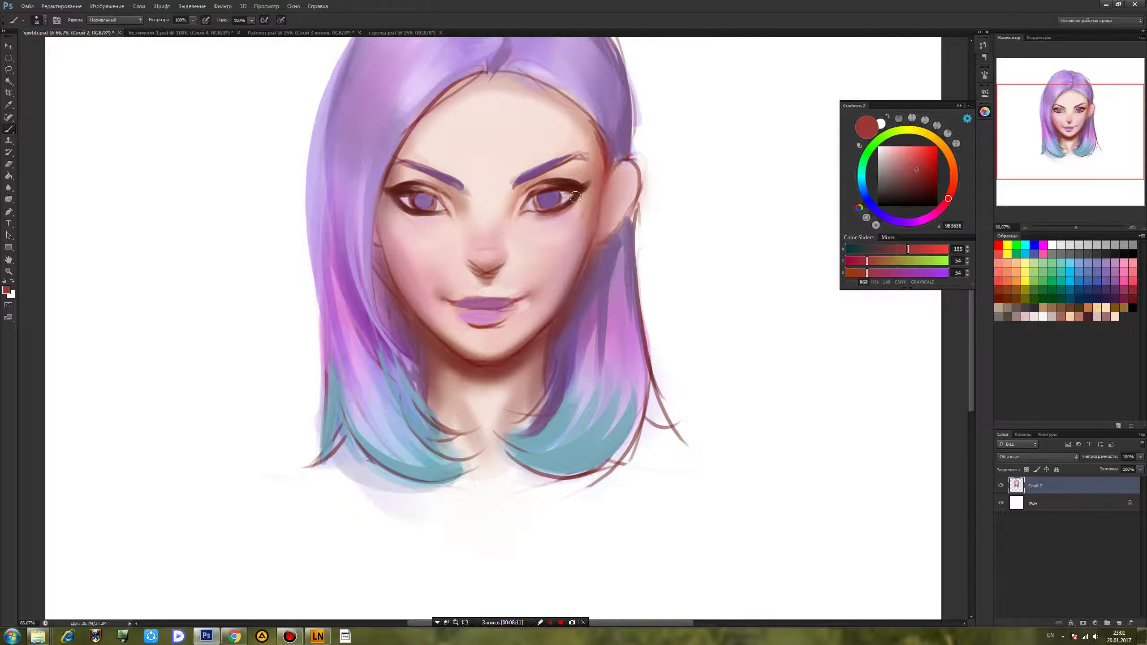
mouse_move(393, 205)
mouse_down()
mouse_move(433, 230)
mouse_move(420, 227)
mouse_move(442, 222)
mouse_move(408, 219)
mouse_up()
Soften the lower edge of the red lid shading beneath both eyes with sampled skin tones.
alt+click(428, 234)
alt+click(532, 228)
drag(555, 217, 525, 219)
alt+click(525, 219)
Add dark maroon shading above the upper lash lines and outer corners of both eyes.
alt+click(581, 181)
drag(593, 178, 533, 183)
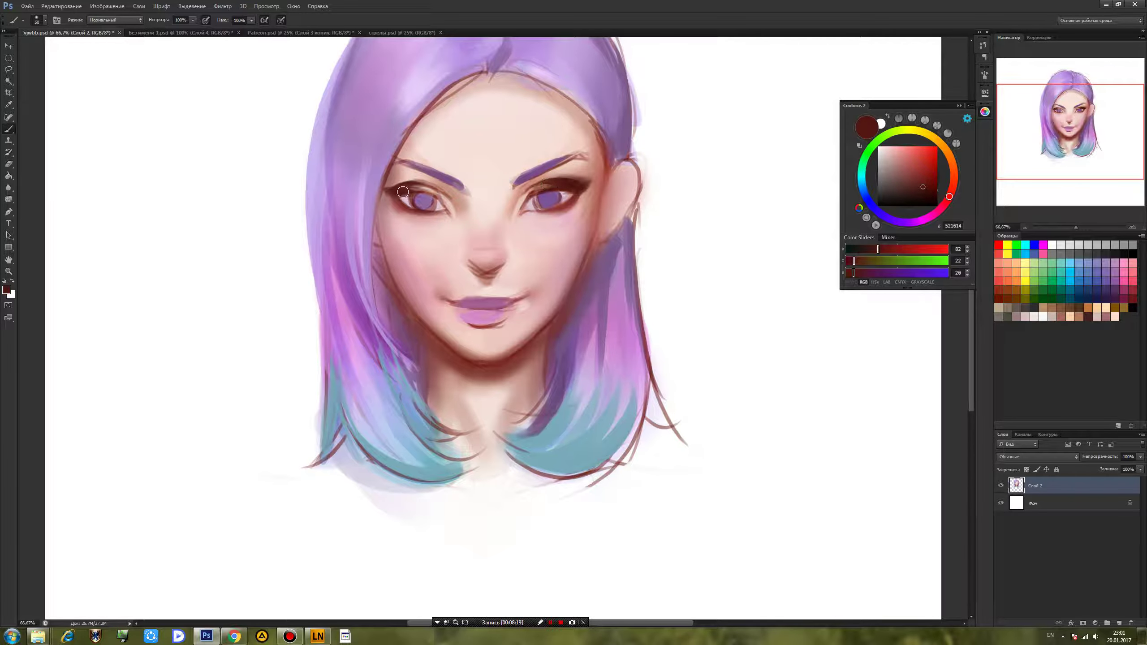
mouse_move(389, 189)
mouse_down()
mouse_move(441, 186)
mouse_move(423, 186)
mouse_up()
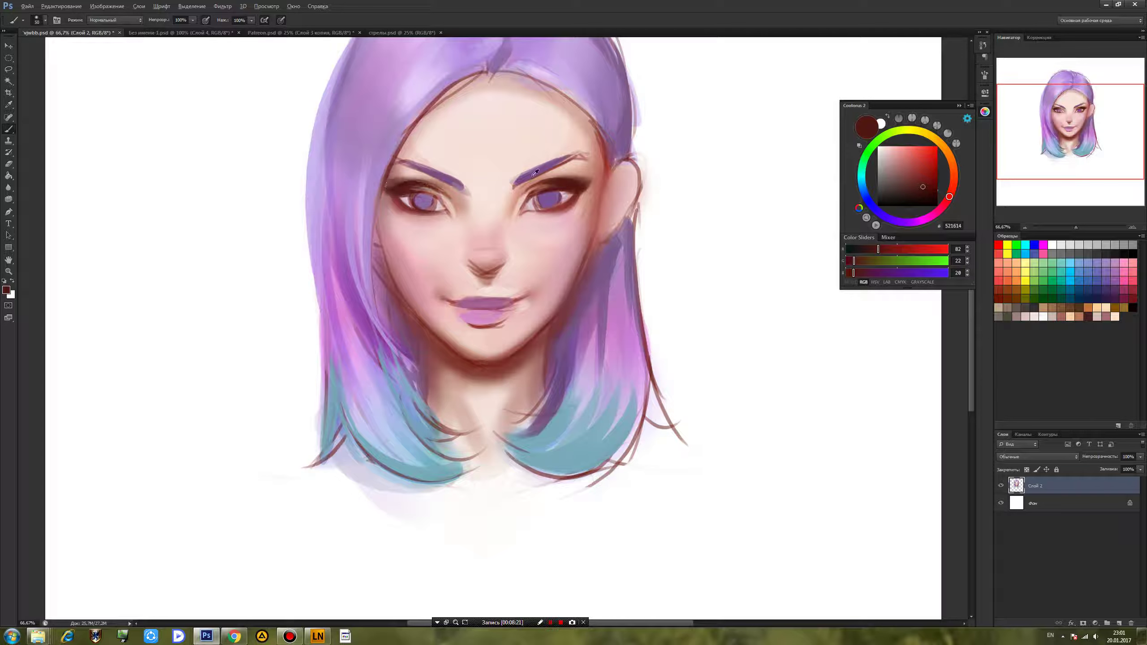
Paint violet eyeshadow on the upper lids of both eyes with colors sampled from the brow and lids.
alt+click(534, 175)
drag(559, 183, 539, 192)
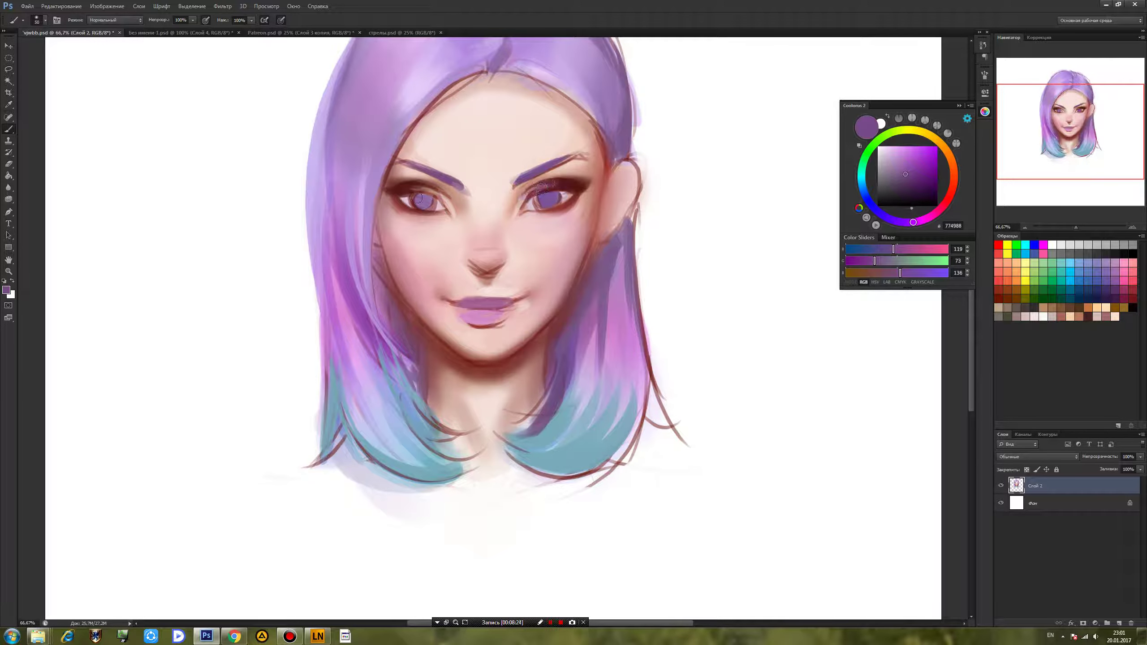
alt+click(569, 186)
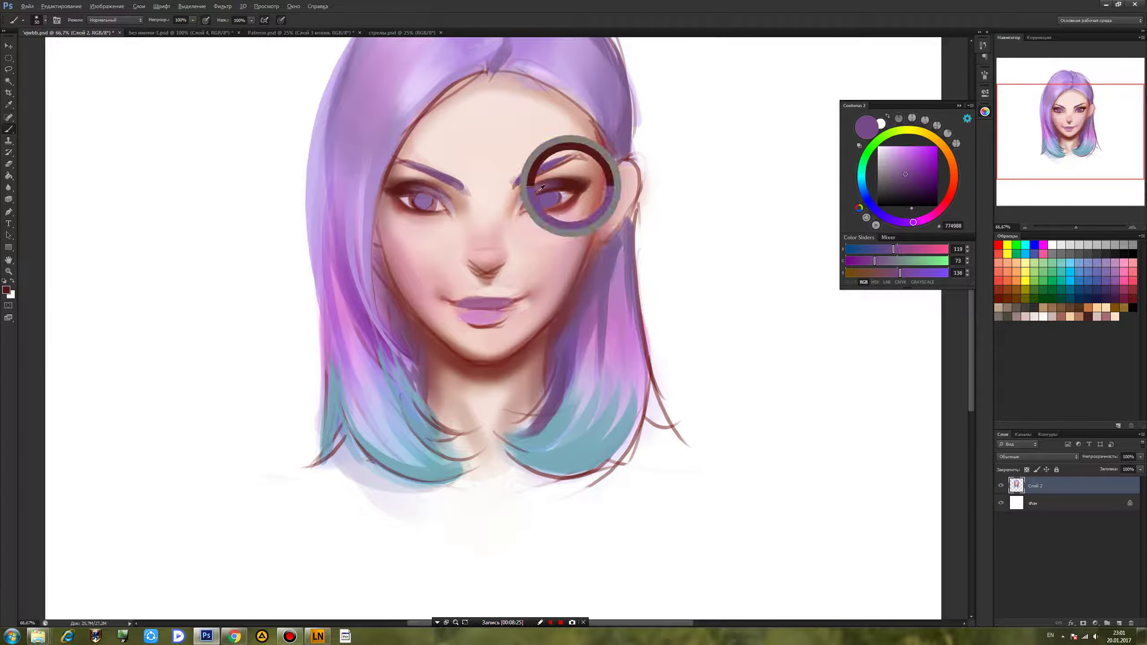
alt+click(418, 186)
alt+click(401, 173)
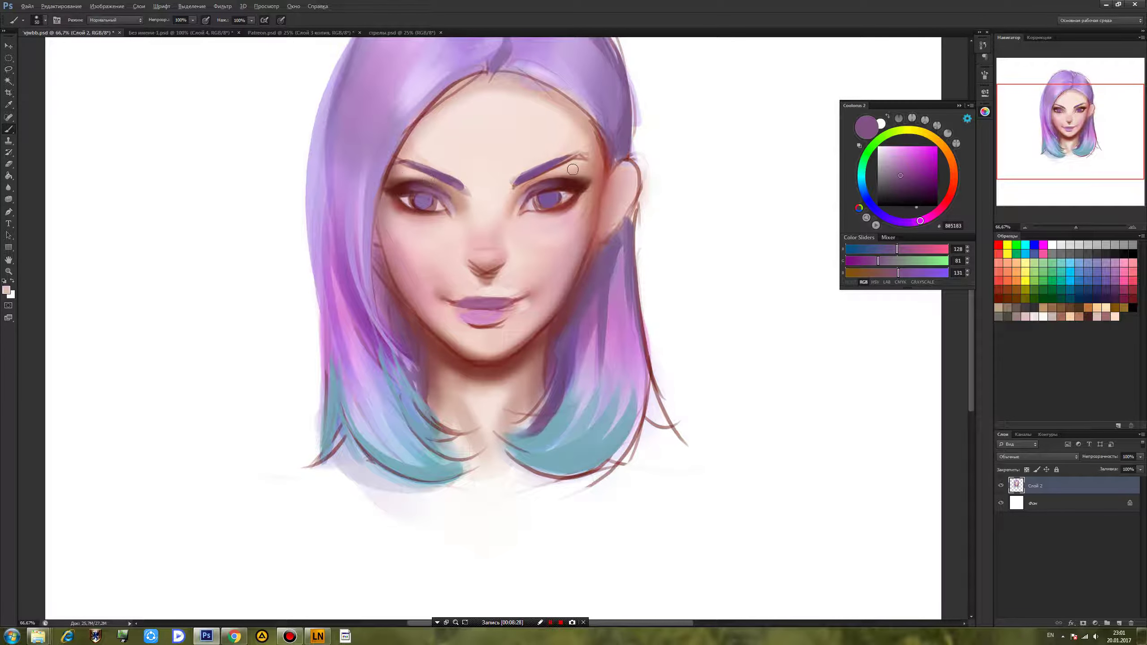
Refine both eyebrows with sampled violet, cleaning their edges and covering the stray sketch lines with skin tones.
alt+click(565, 149)
drag(563, 152, 597, 162)
alt+click(548, 164)
alt+click(576, 165)
alt+click(551, 152)
alt+click(568, 168)
alt+click(425, 171)
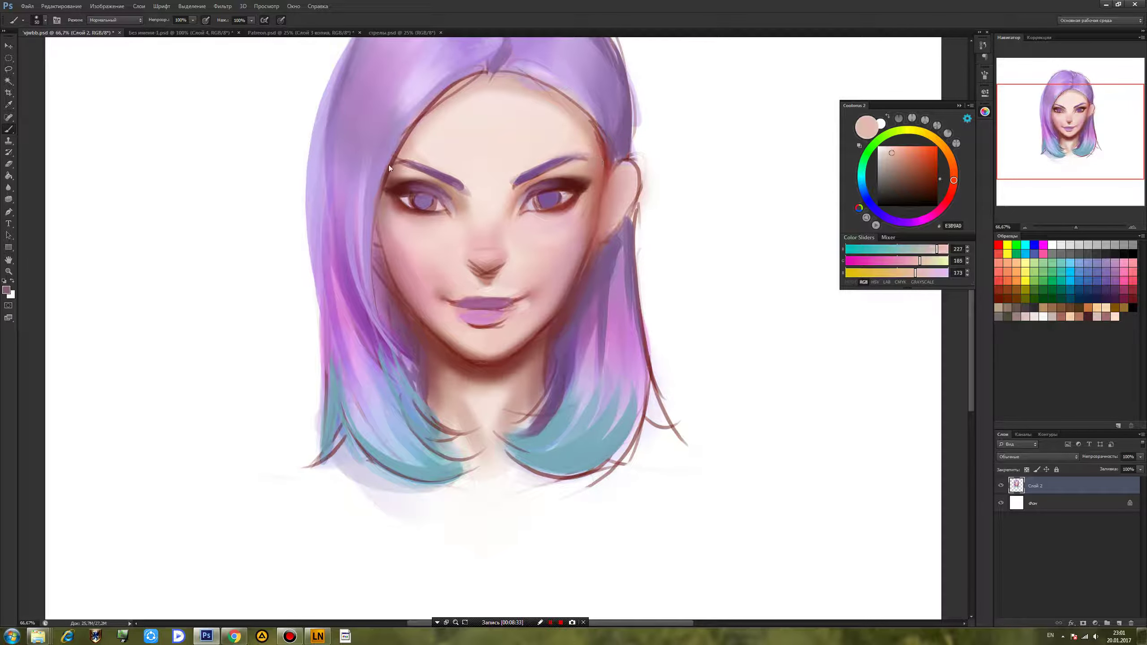
alt+click(519, 181)
alt+click(494, 173)
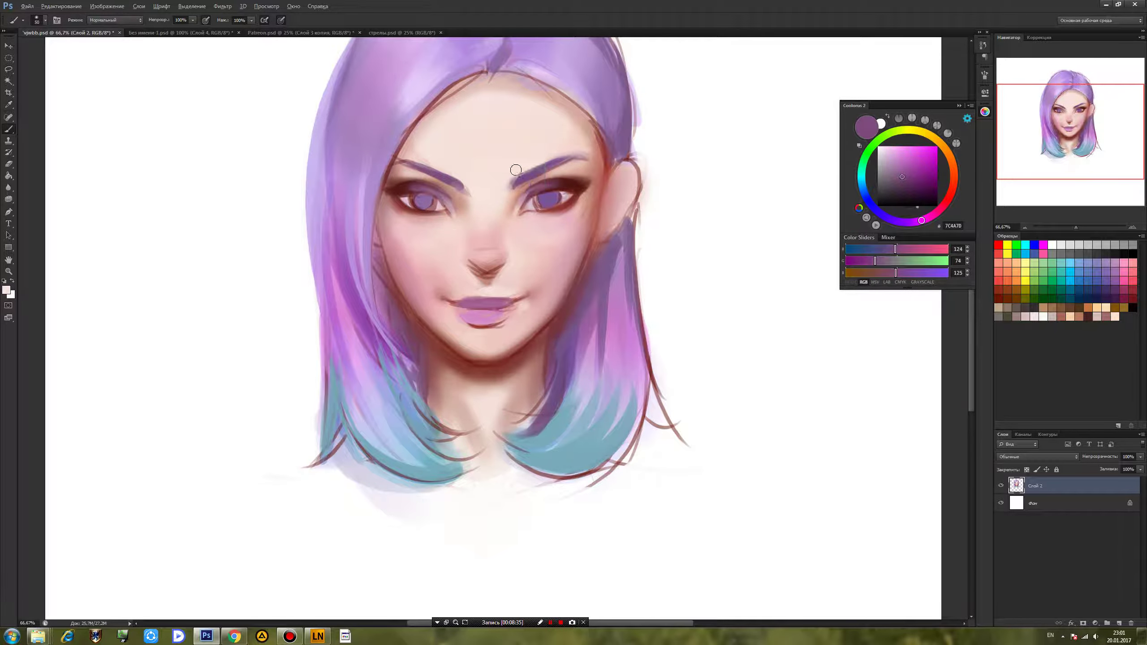
alt+click(483, 194)
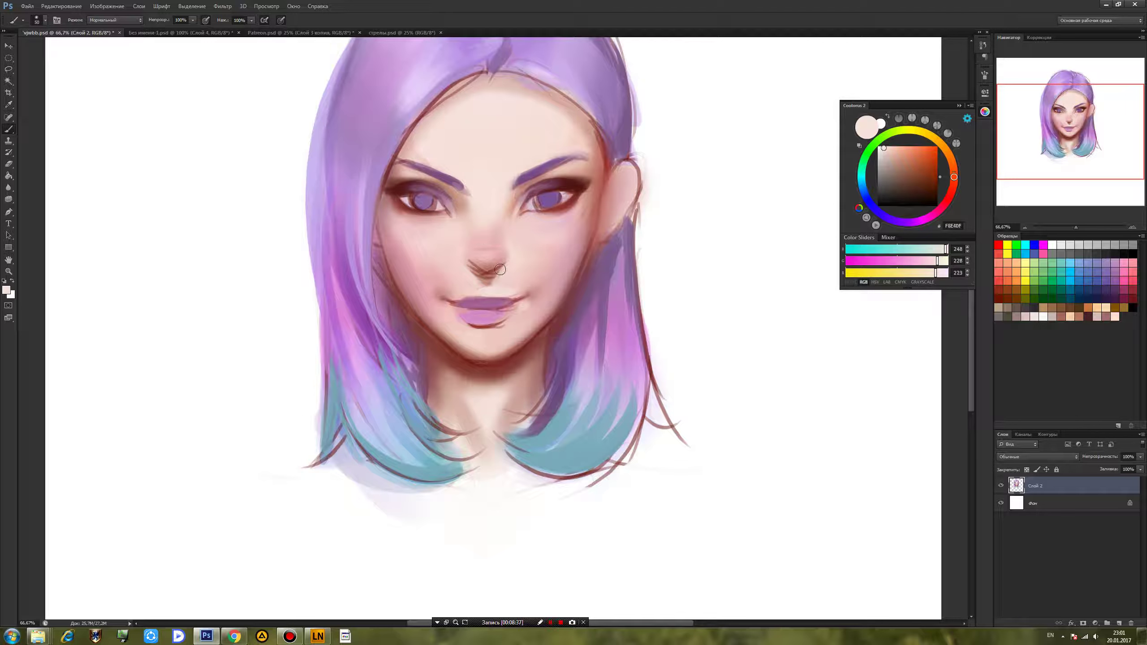
Shade the underside of the nose and the area below the lower lip with sampled reddish brown.
alt+click(493, 268)
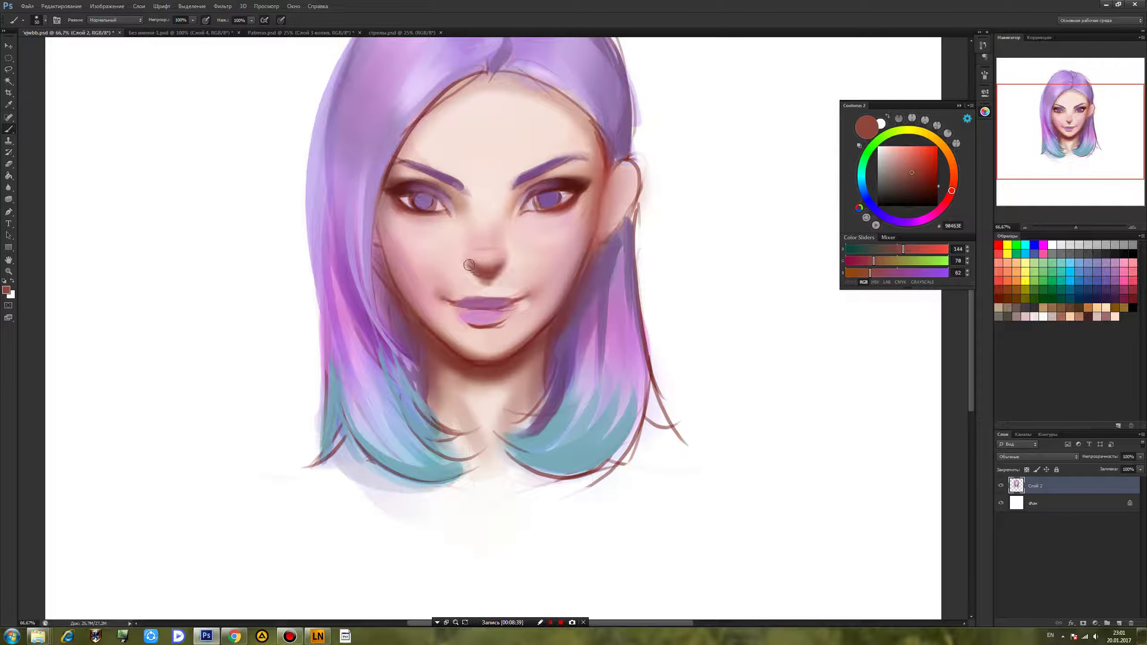
mouse_move(478, 274)
mouse_down()
mouse_move(499, 270)
mouse_move(482, 279)
mouse_up()
drag(471, 330, 508, 325)
alt+click(464, 327)
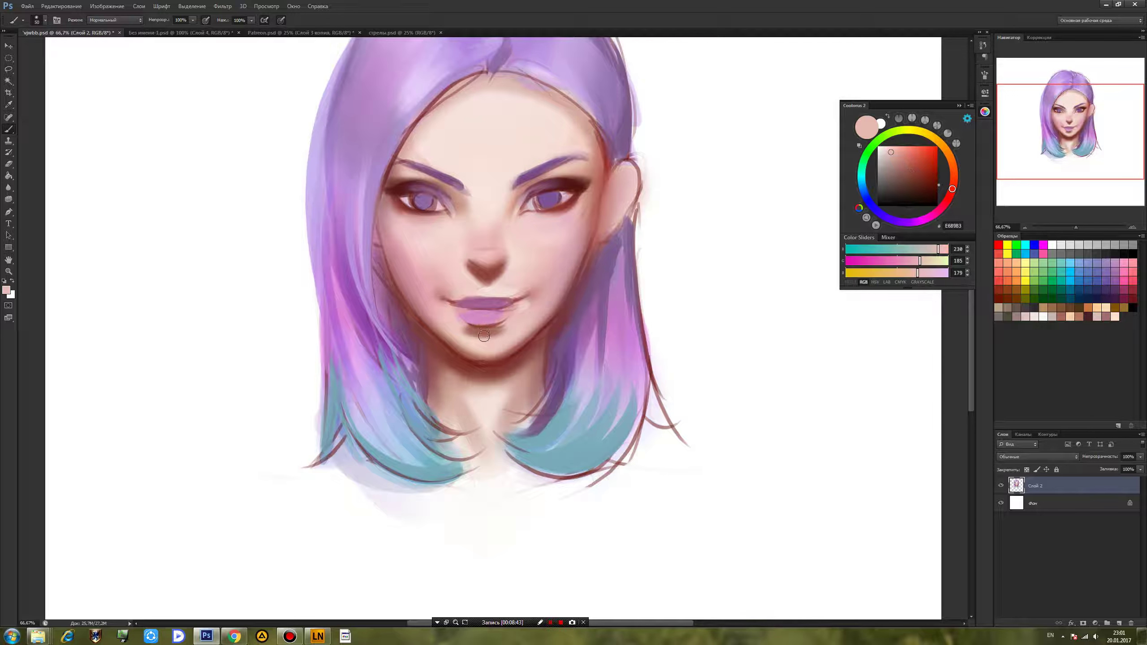
Reshape and fill the lower lip with muted violet and the light pinkish violet sampled from the hair.
alt+click(486, 305)
mouse_move(497, 320)
mouse_down()
mouse_move(477, 319)
mouse_move(490, 327)
mouse_up()
alt+click(490, 320)
alt+click(605, 364)
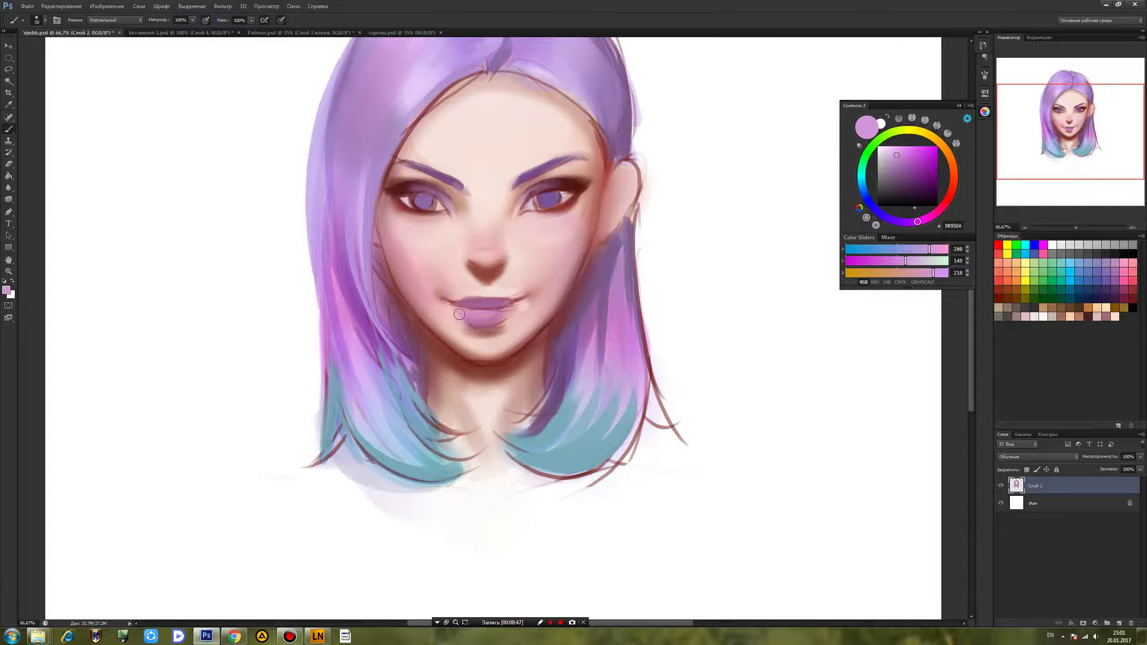
Clean the outer edges of both lips with a small hard round brush and sampled skin tones.
alt+click(460, 318)
alt+click(448, 309)
right_click(560, 267)
click(642, 343)
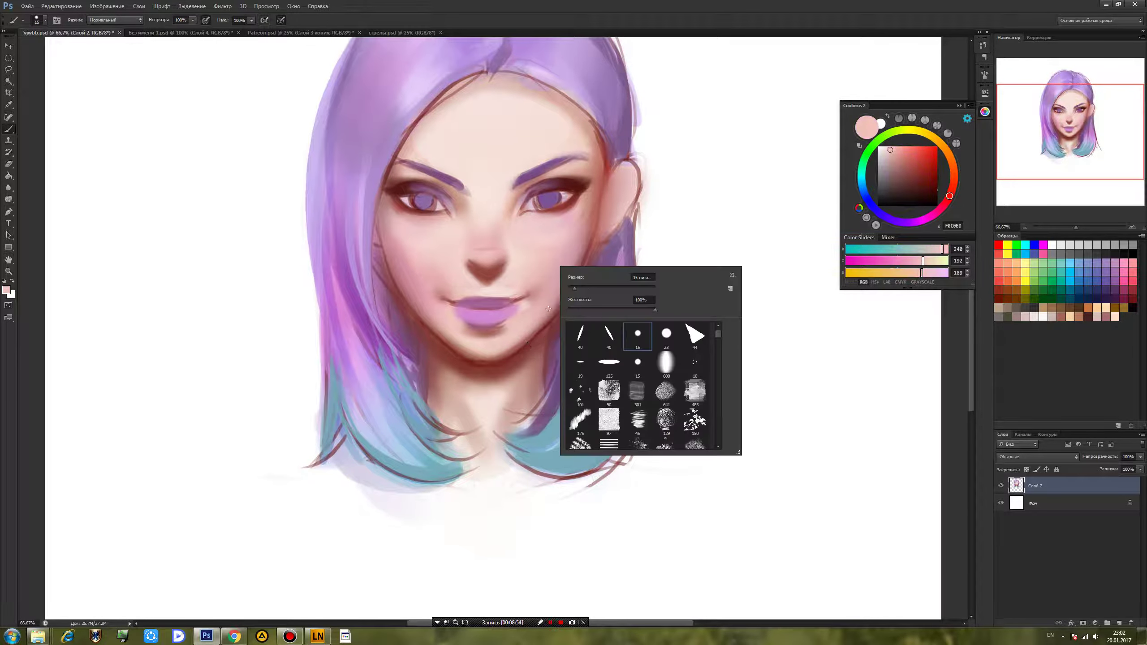
alt+click(527, 300)
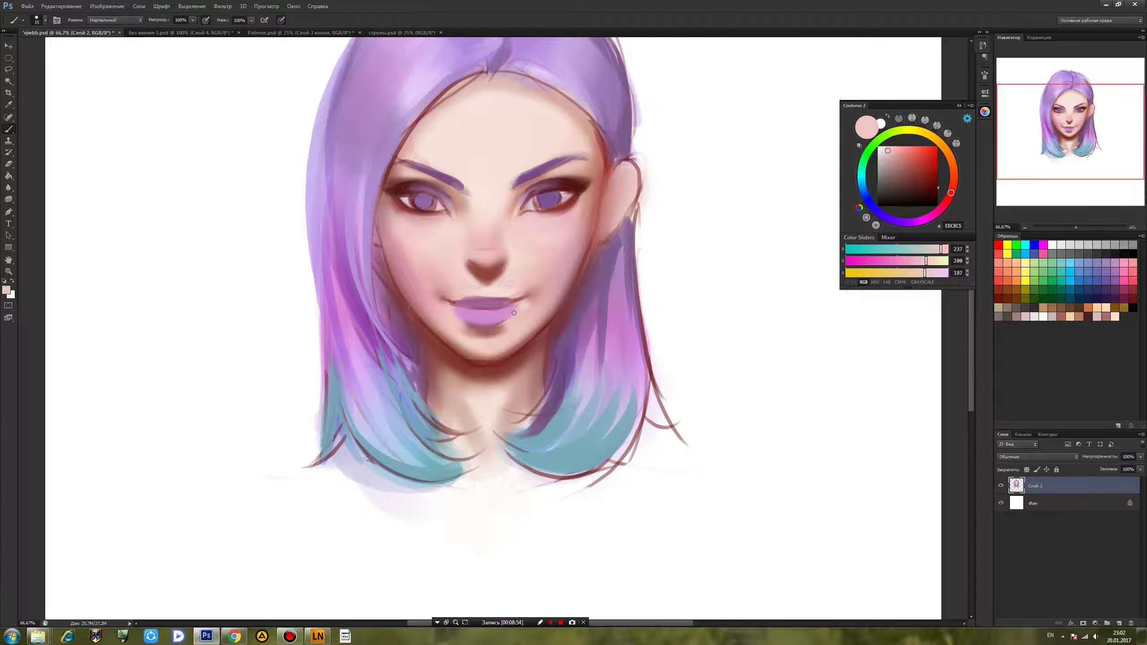
alt+click(480, 292)
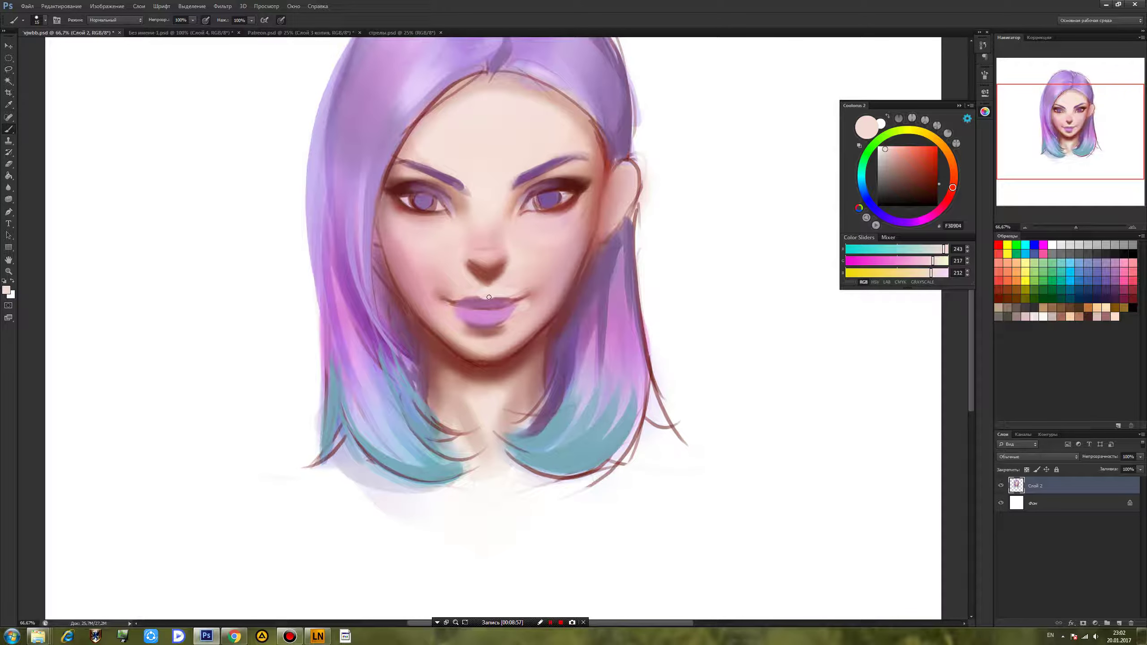
alt+click(482, 294)
Draw the inner corner of the right-hand eye with sampled dark maroon and red using a small brush.
alt+click(568, 189)
right_click(547, 195)
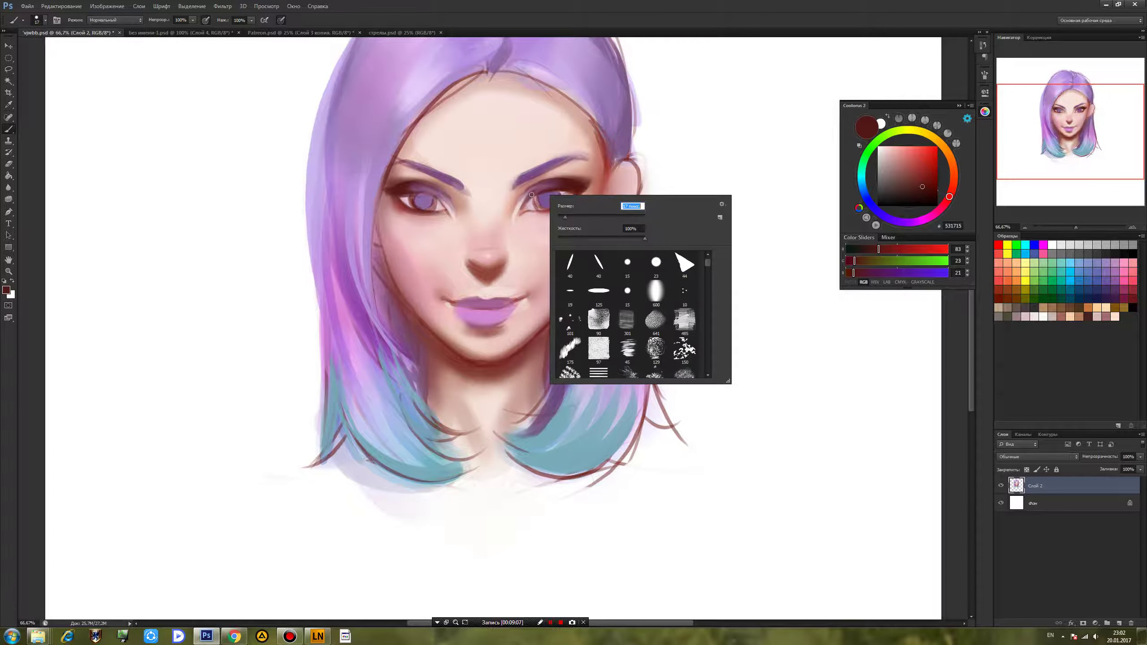
drag(532, 194, 518, 211)
alt+click(524, 210)
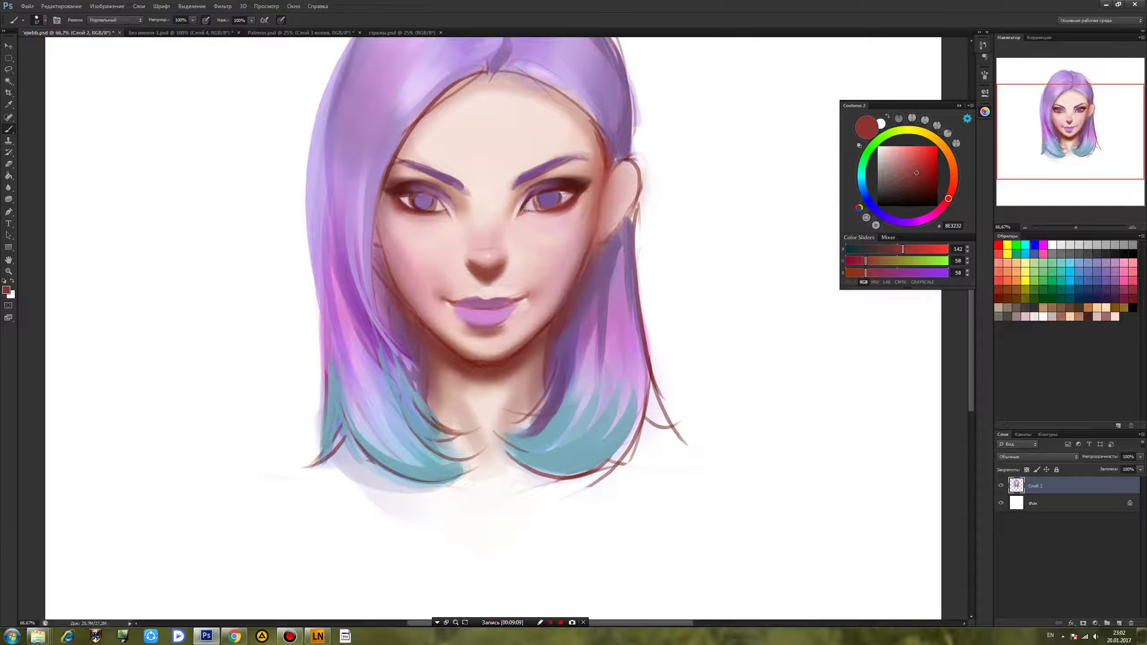
alt+click(526, 199)
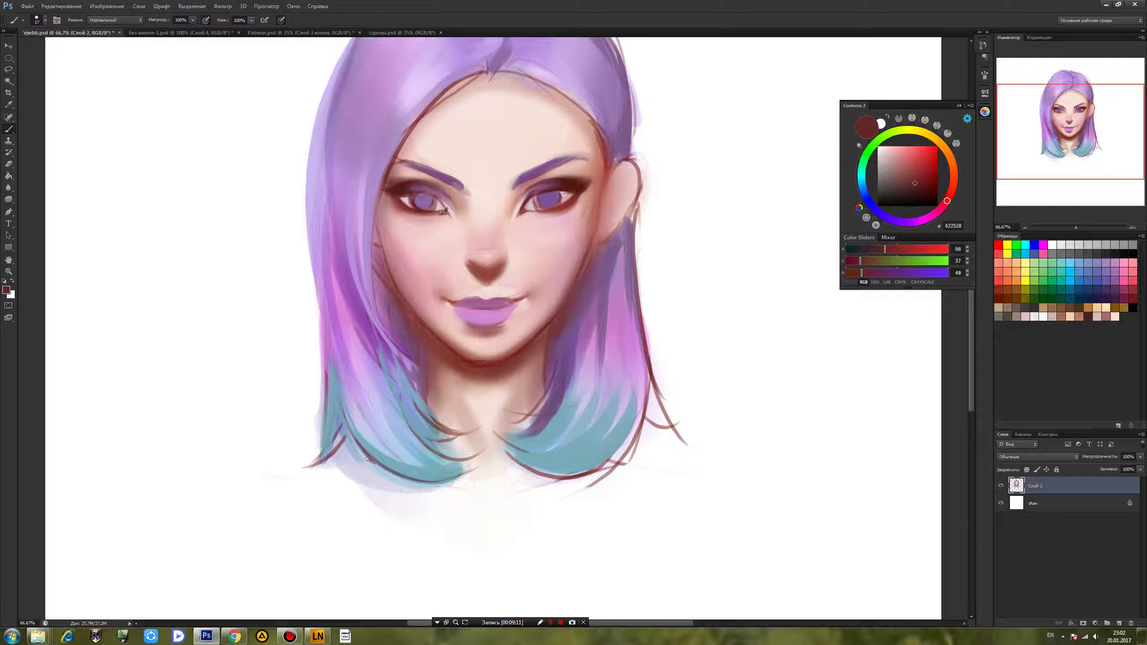
Define the inner corner of the left-hand eye with sampled reds and touch up the surrounding skin with dusty pink.
alt+click(438, 217)
alt+click(553, 209)
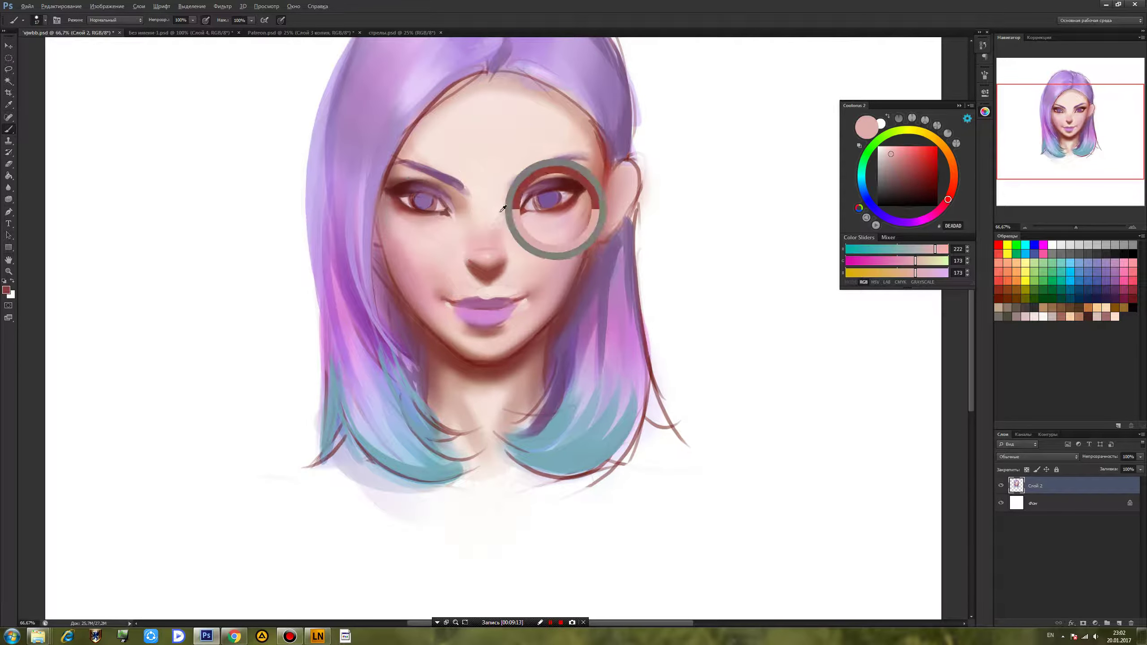
alt+click(452, 217)
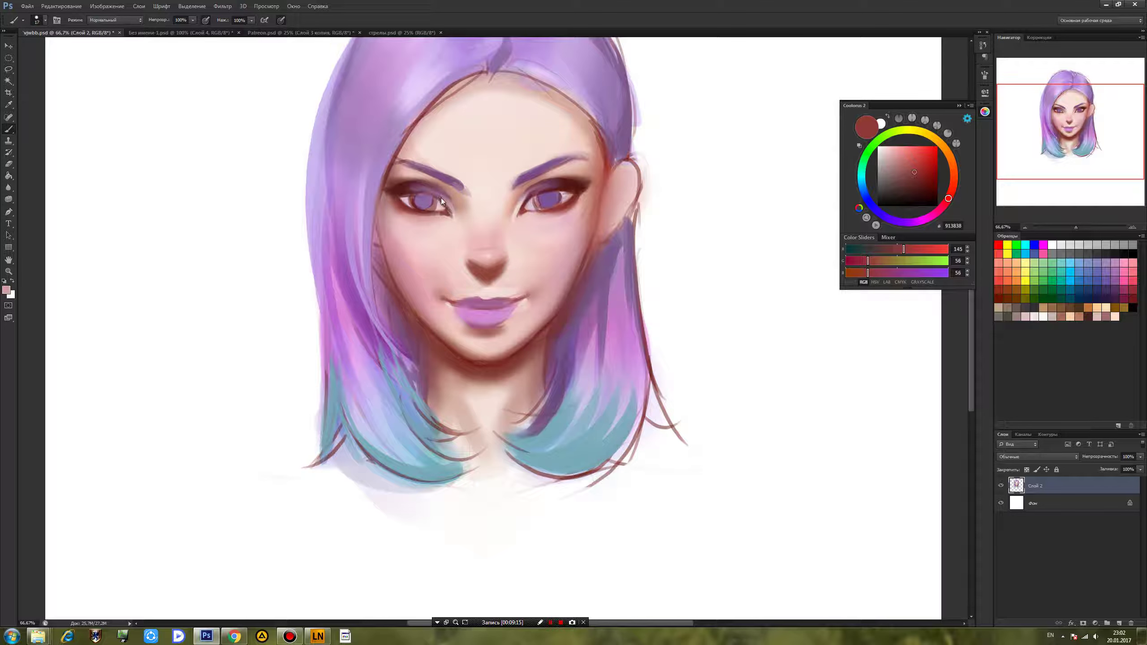
alt+click(444, 214)
alt+click(537, 202)
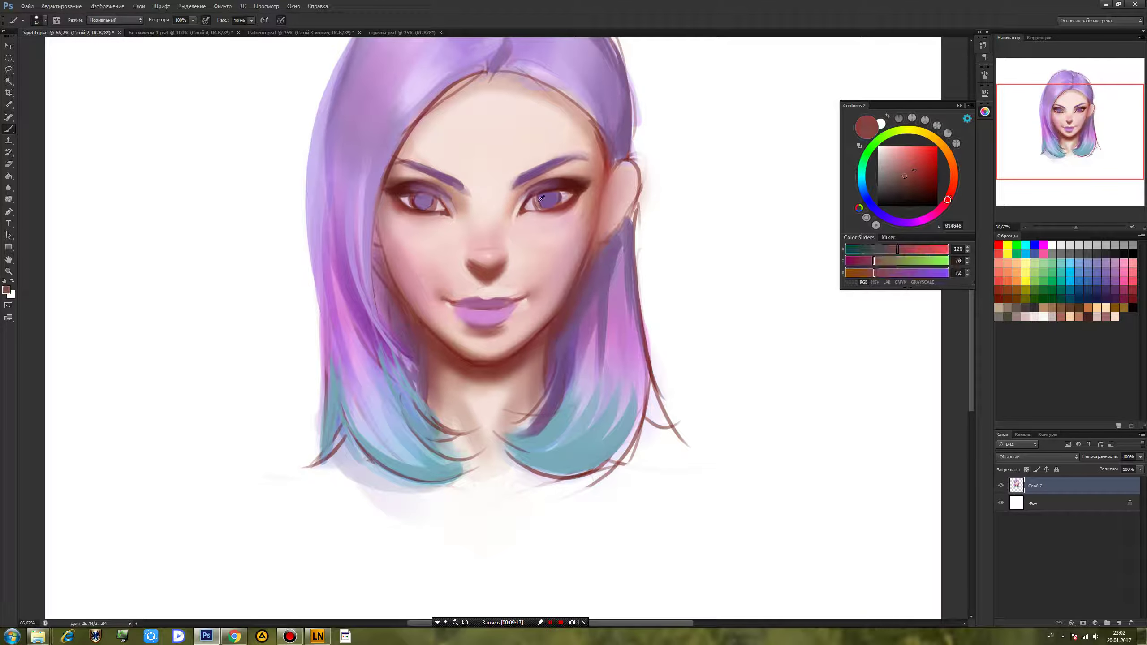
Outline the right-hand iris in sampled dark maroon, fill it with sampled violet, and add a dark pupil.
alt+click(545, 199)
alt+click(536, 194)
drag(561, 188, 557, 203)
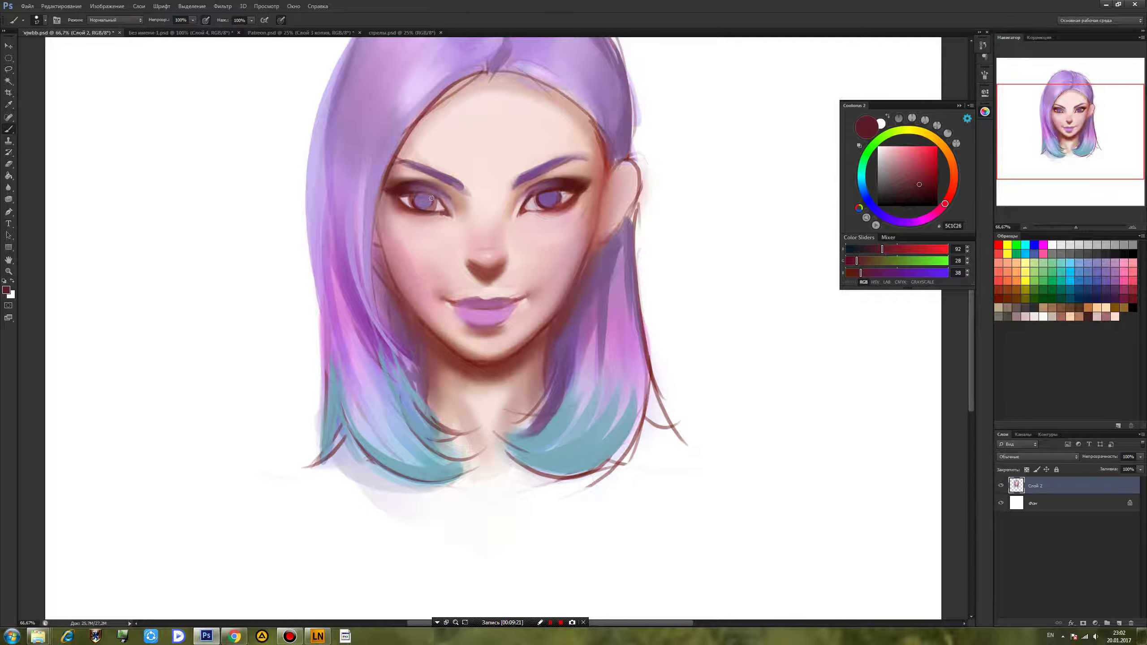
alt+click(551, 201)
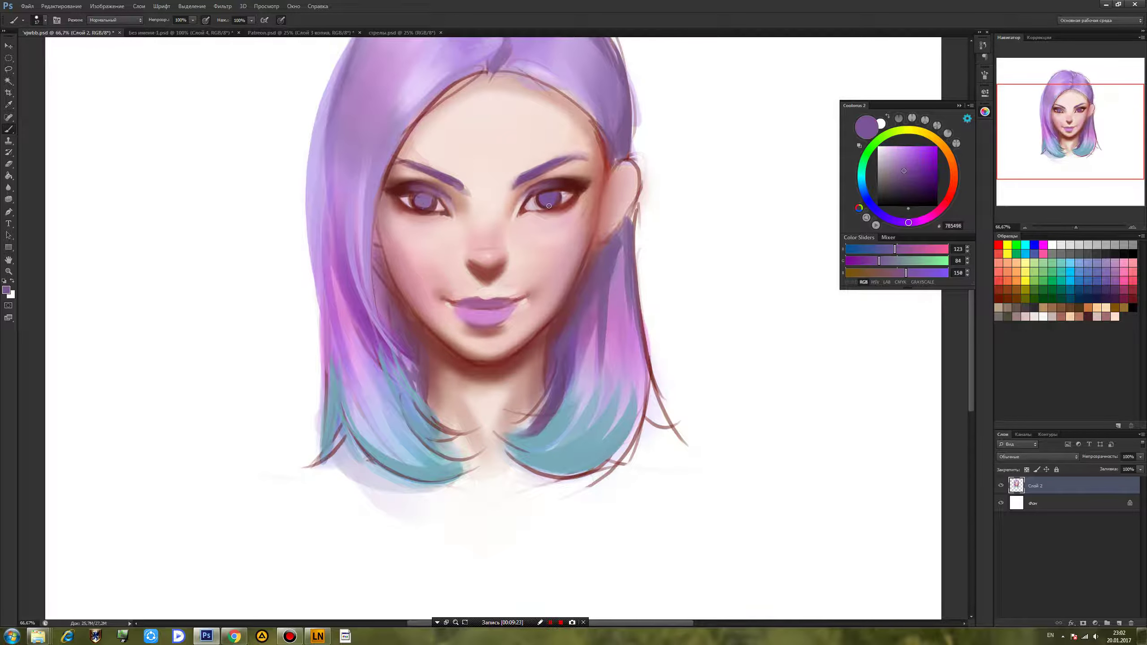
alt+click(573, 182)
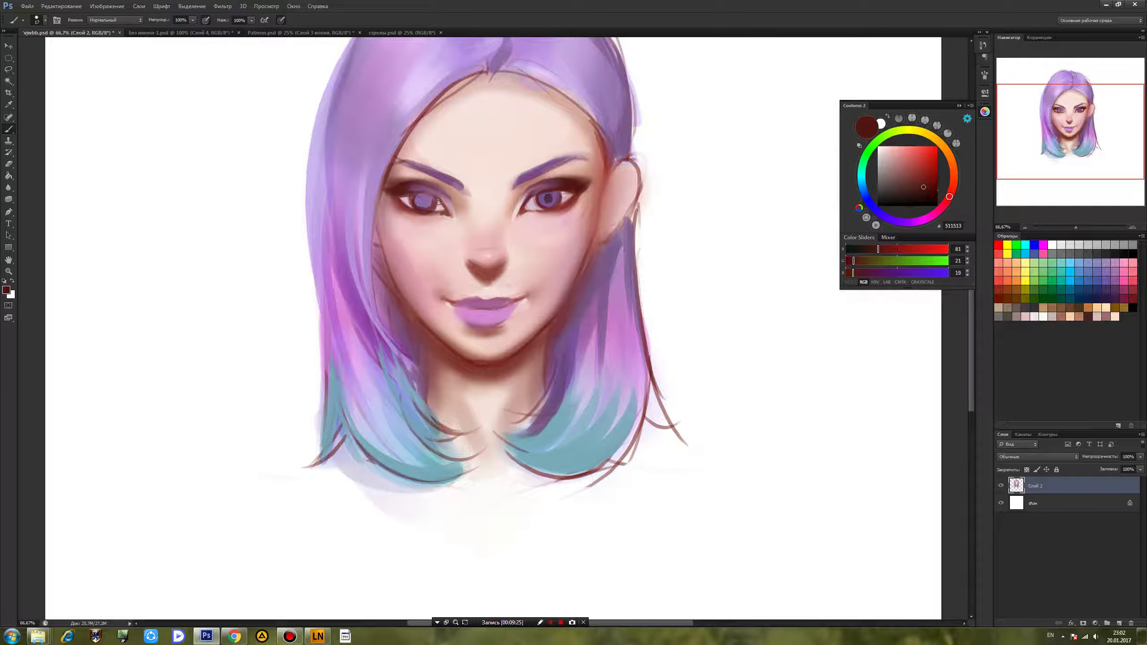
Paint the left-hand iris and pupil to match, refining the eye white and lid with sampled pale pink and maroon.
alt+click(421, 200)
alt+click(405, 198)
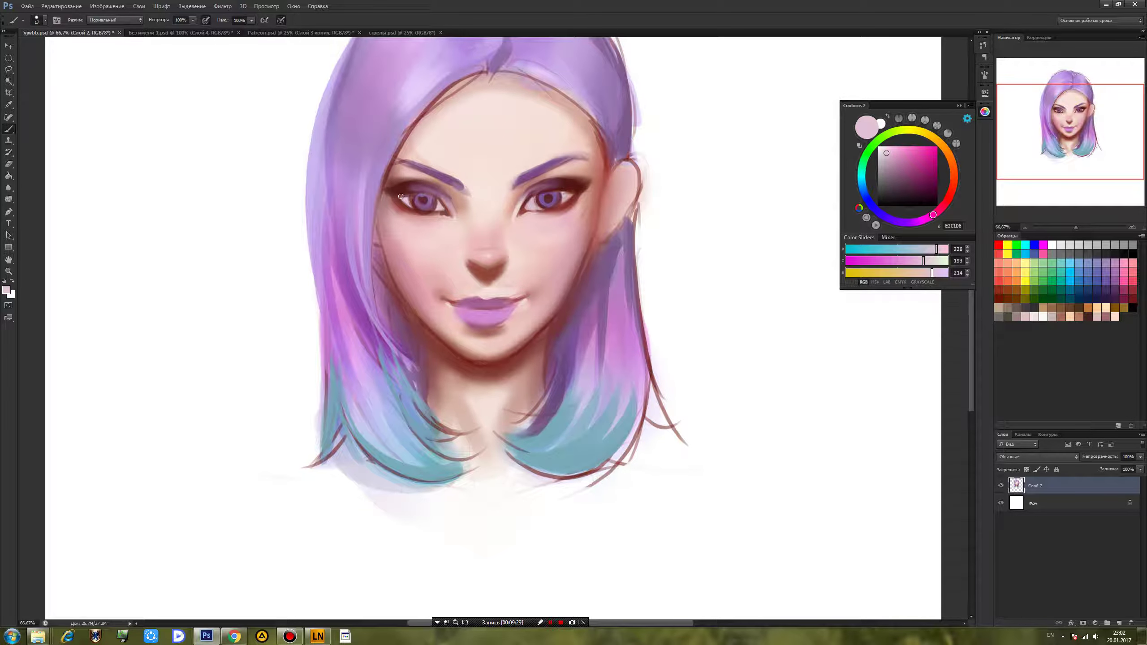
alt+click(413, 192)
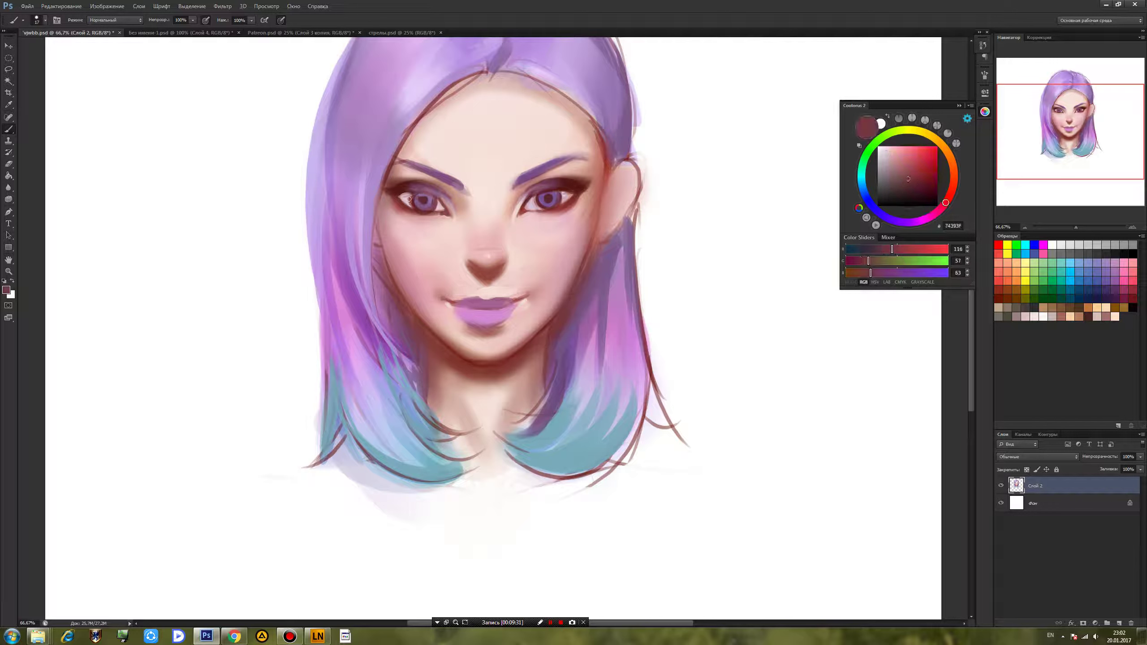
alt+click(408, 195)
alt+click(407, 199)
alt+click(403, 190)
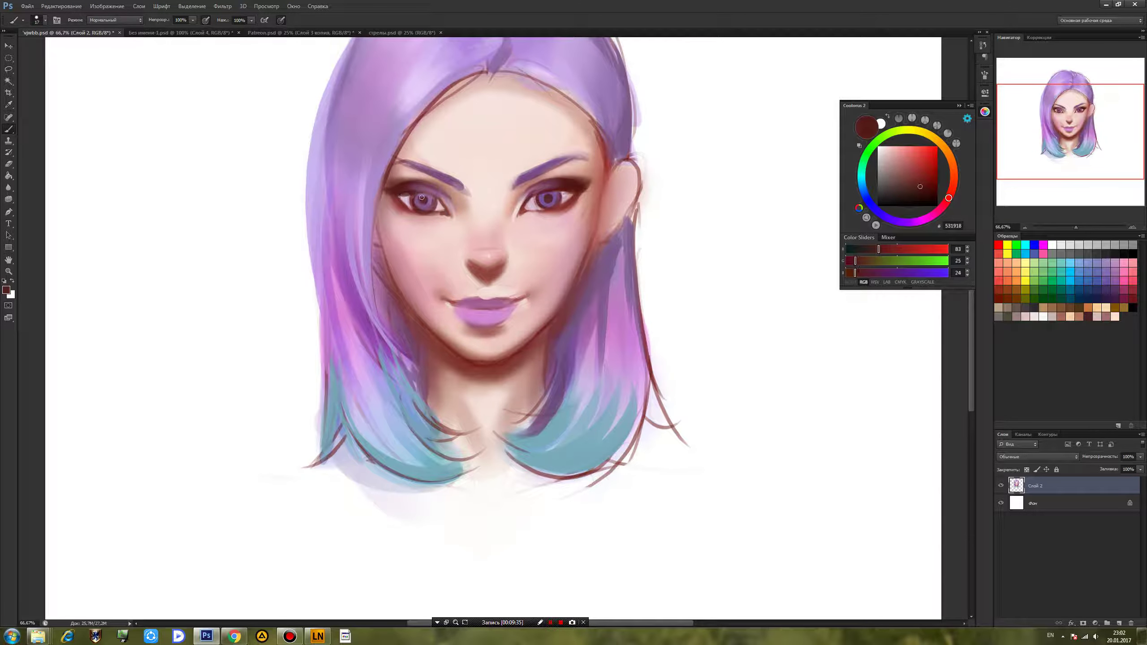
Darken the outer corner of the left-hand eye with sampled brownish red and line the adjacent face edge along the hair in muted red.
alt+click(591, 185)
alt+click(401, 189)
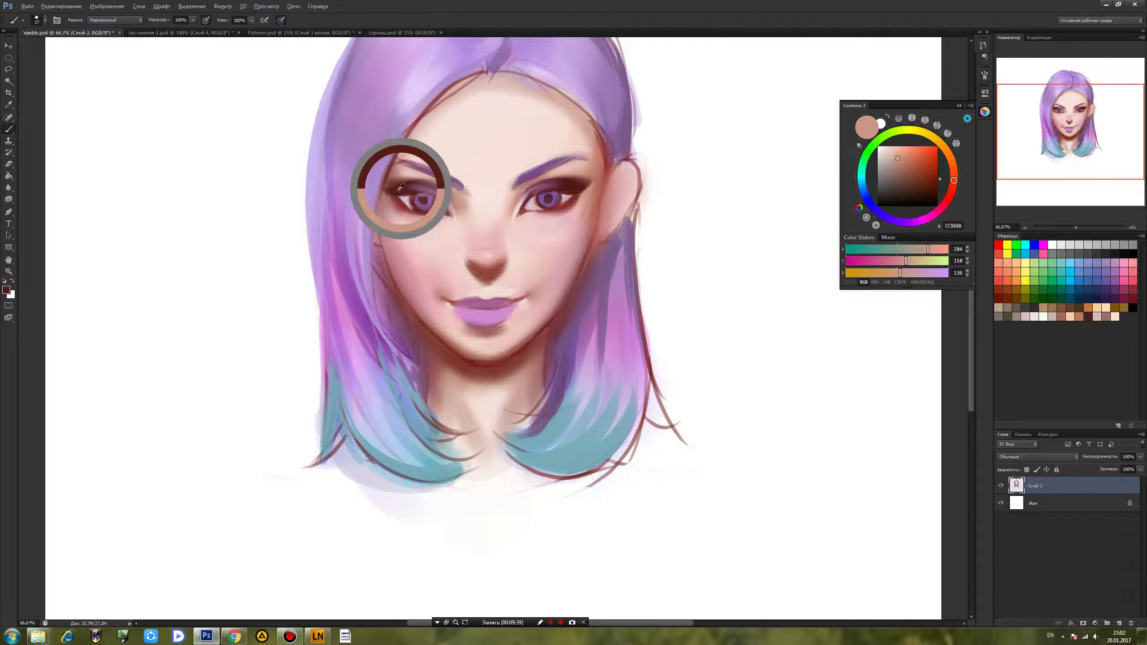
click(388, 187)
alt+click(388, 189)
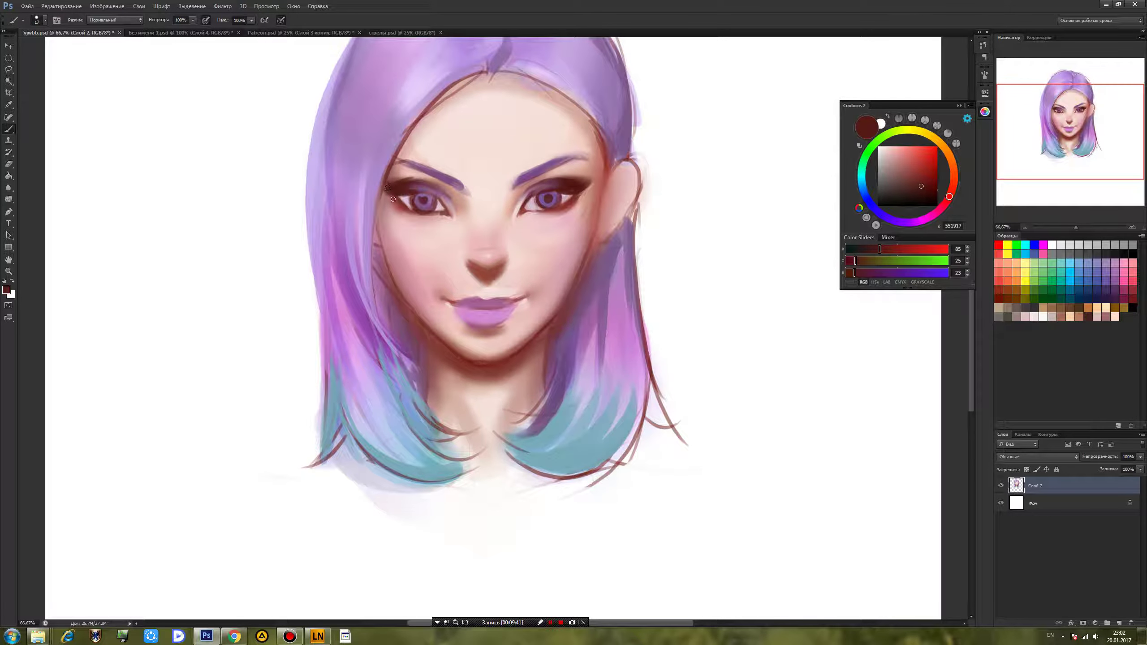
alt+click(374, 238)
drag(374, 256, 376, 216)
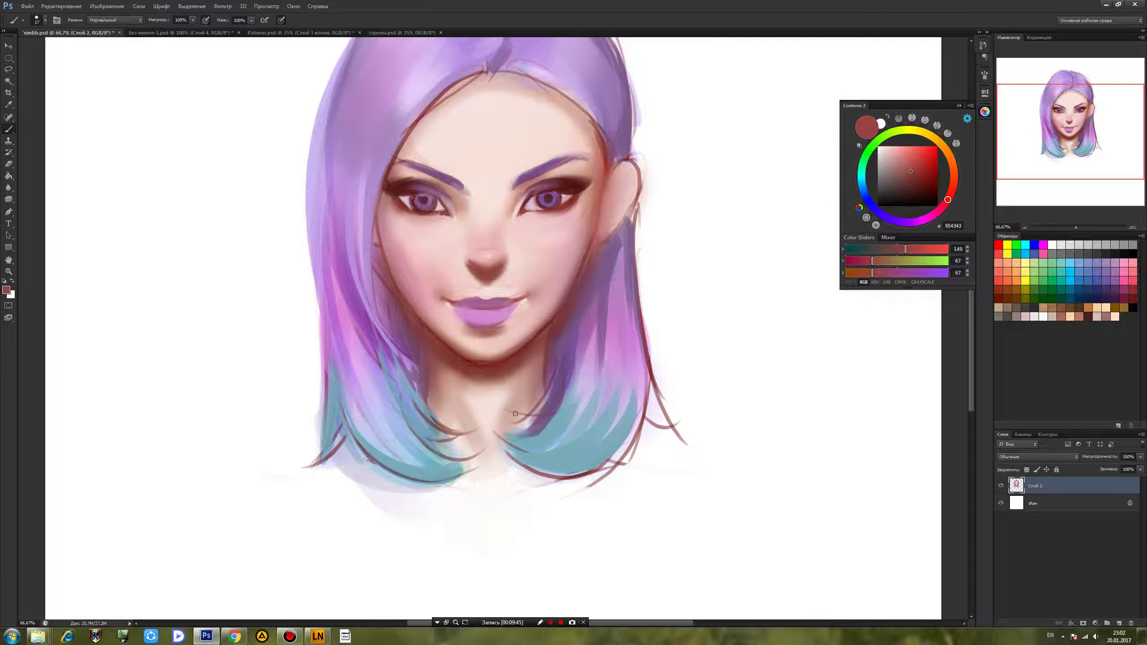
Add glossy highlights to the lower lip in a very light lavender.
alt+click(489, 309)
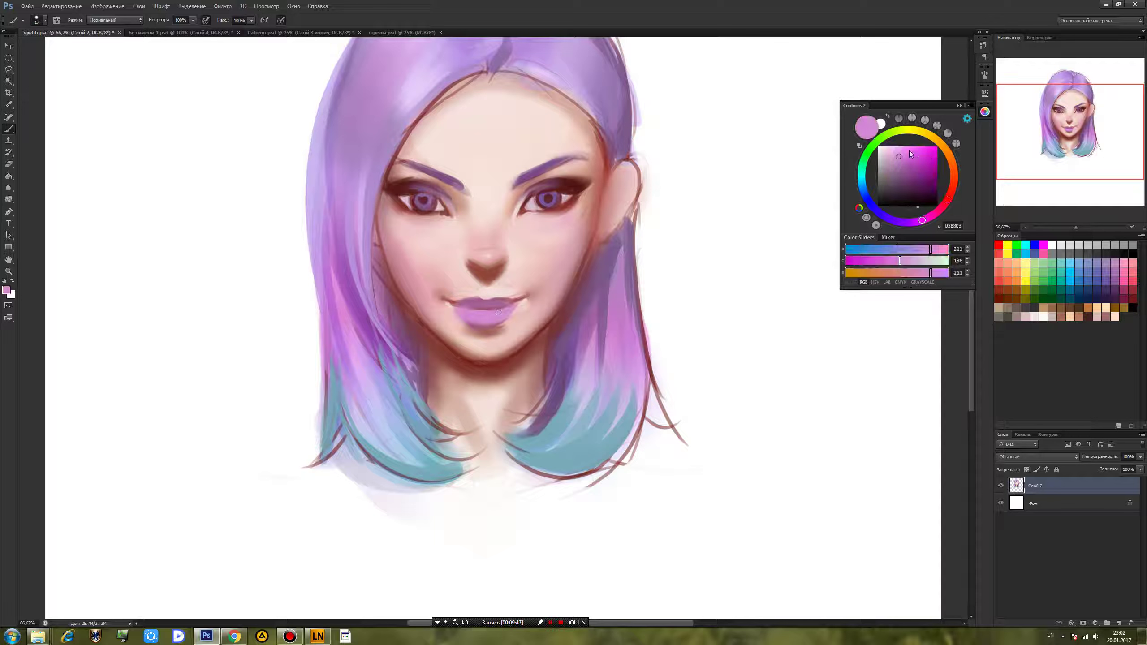
drag(913, 225, 903, 223)
click(884, 147)
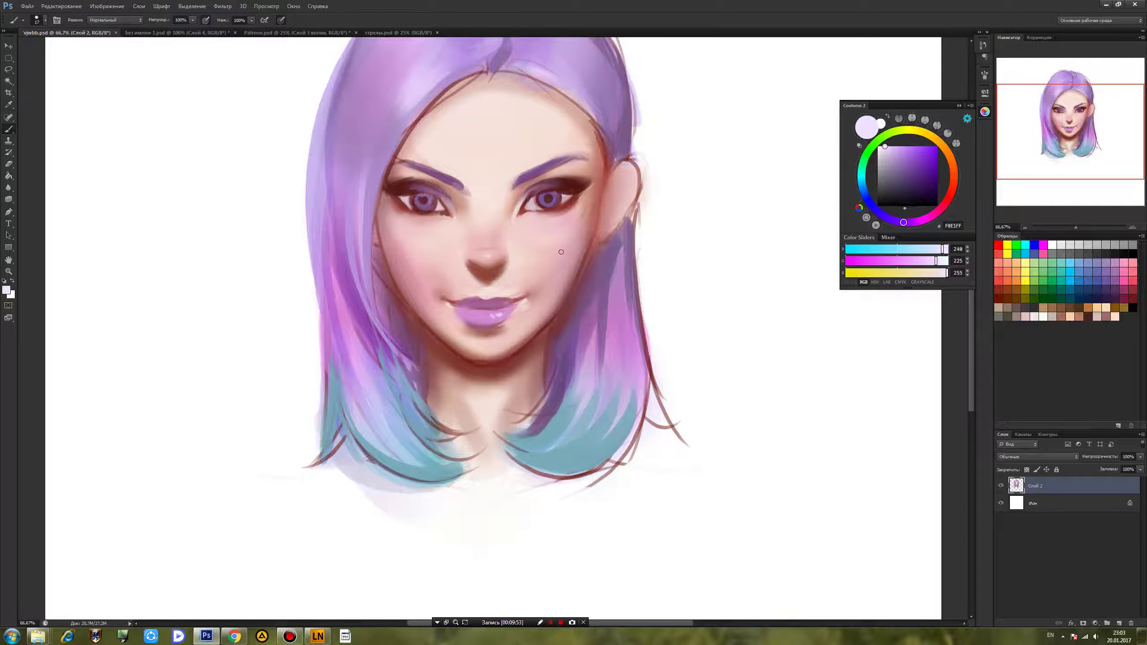
Lighten both irises with pale lavender, add near-white catchlights around the pupils, and save the file.
alt+click(422, 199)
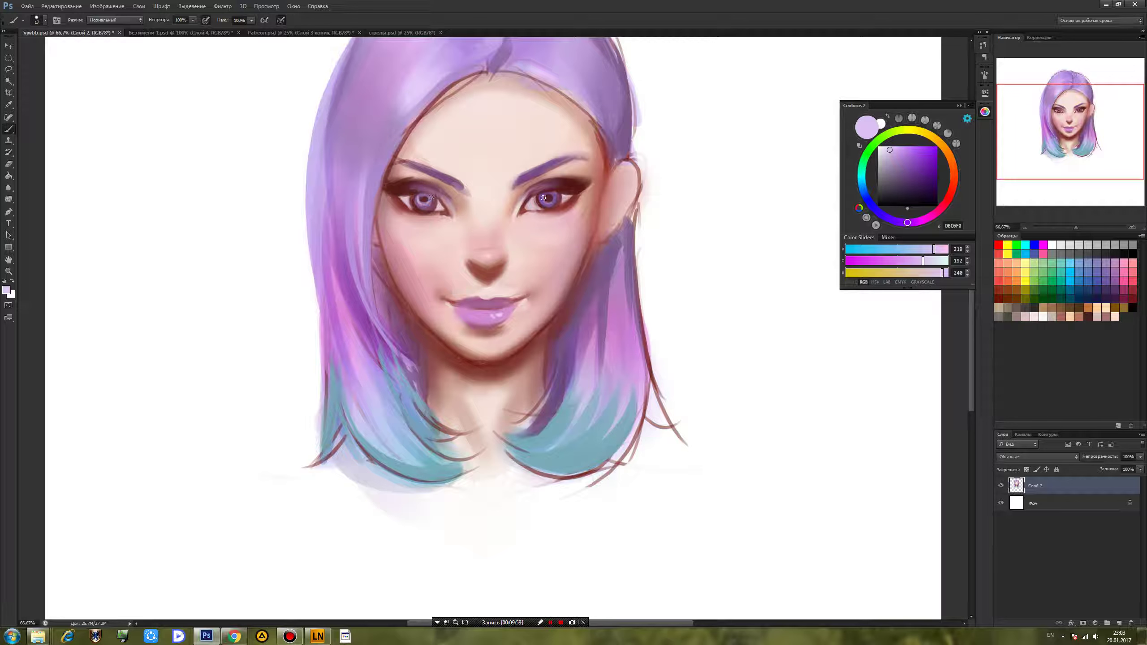
click(880, 214)
click(879, 147)
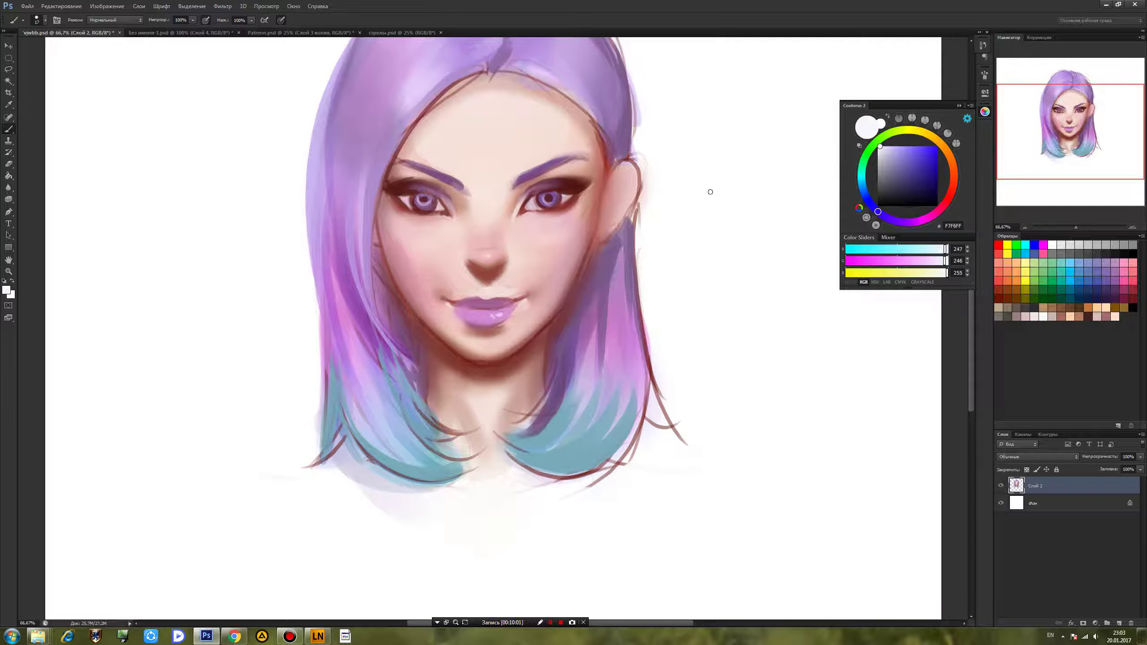
click(553, 194)
alt+click(422, 198)
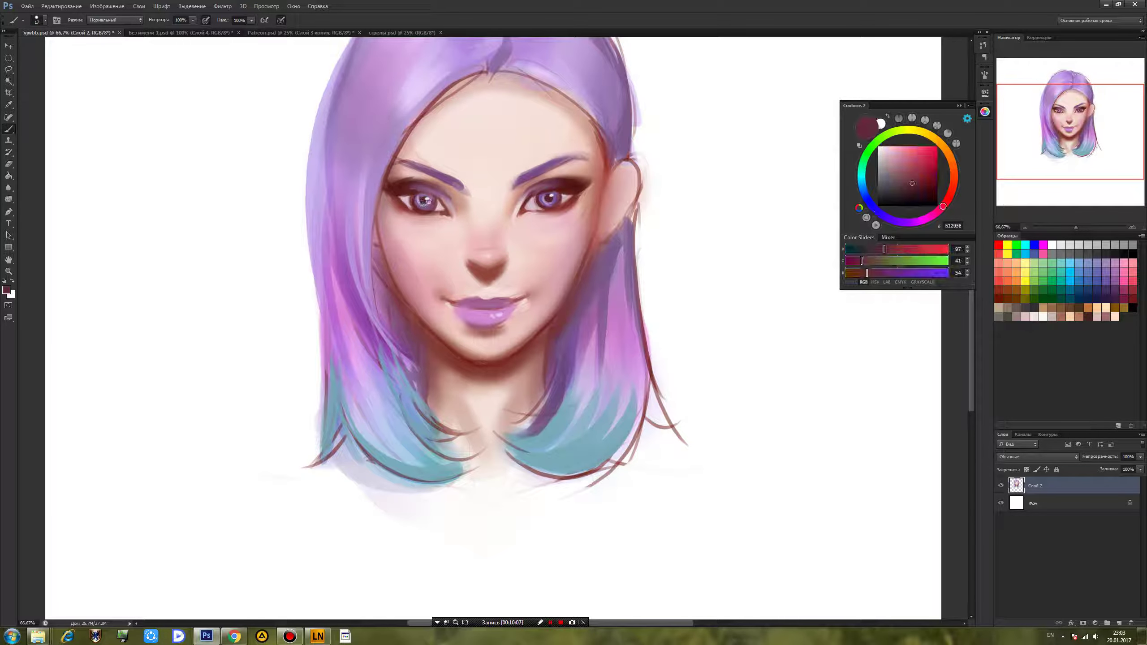
alt+click(419, 200)
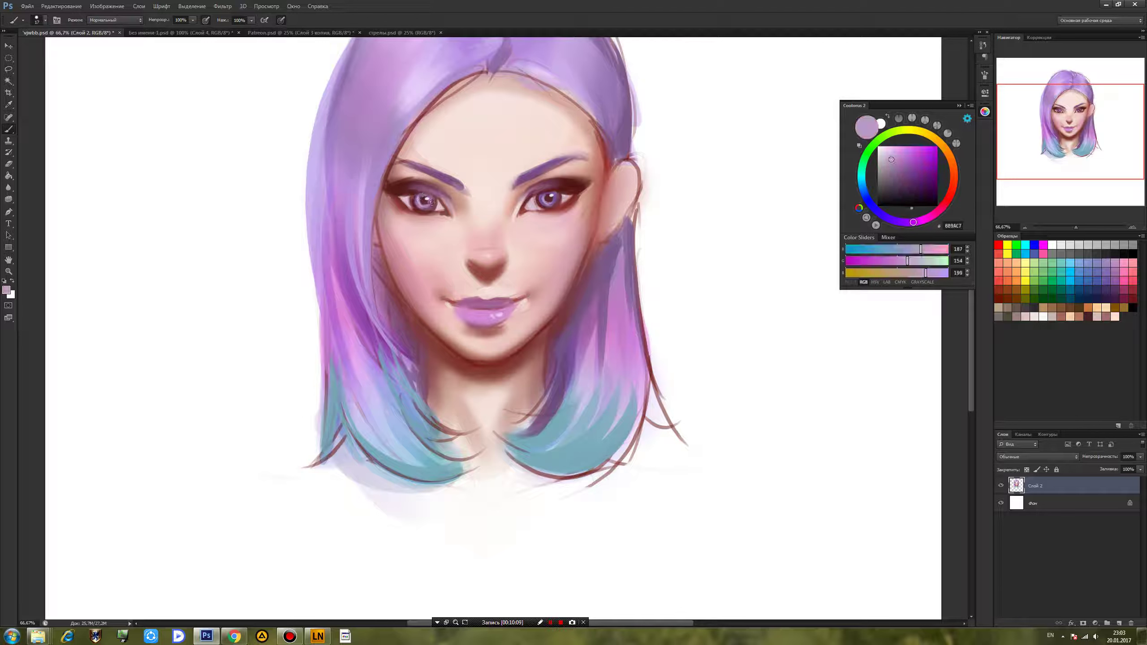
key(ctrl+s)
Define the lower lids and iris edges of both eyes with sampled reddish brown and maroon.
alt+click(578, 193)
drag(550, 211, 557, 209)
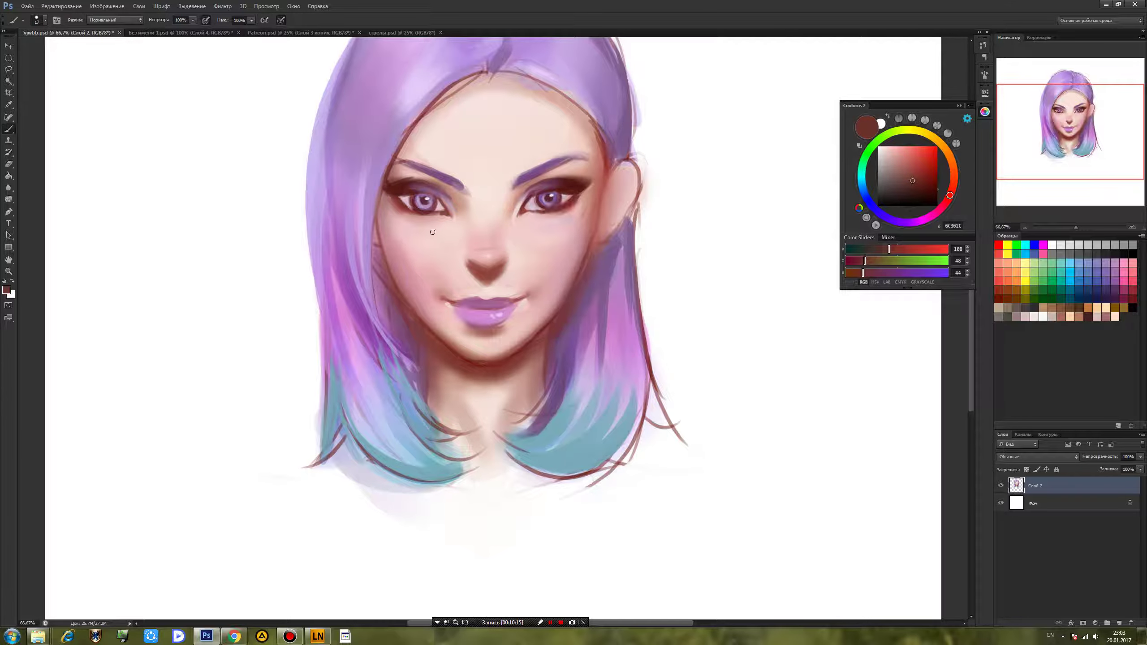
alt+click(407, 201)
alt+click(539, 202)
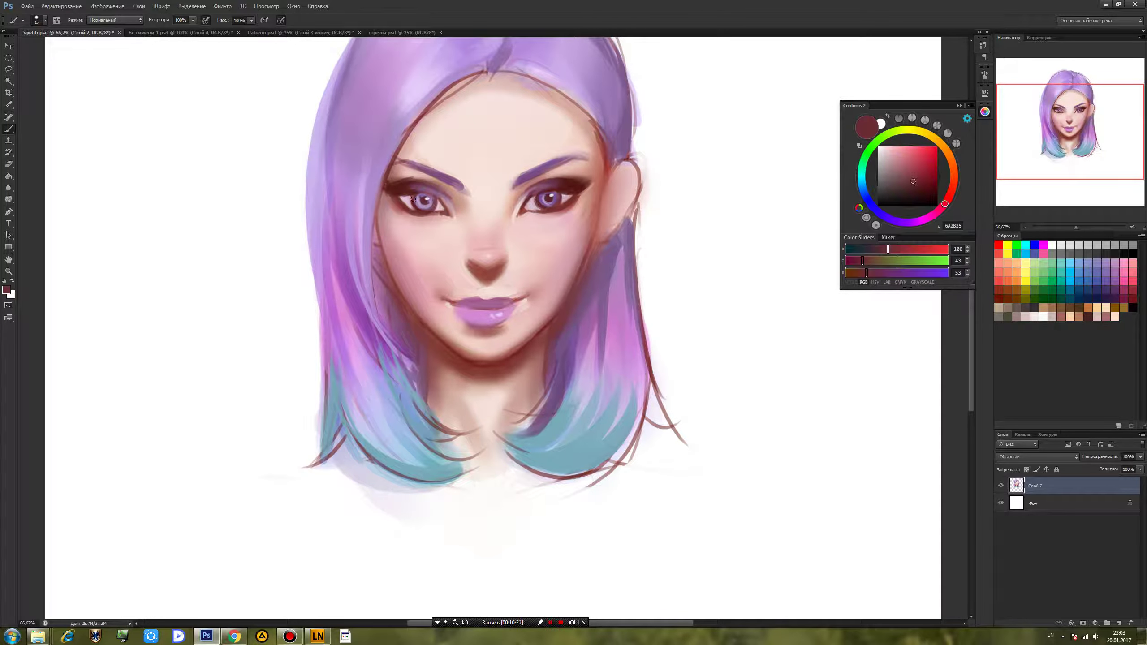
Darken the upper lash lines of both eyes with a very dark purple and save the file.
alt+click(429, 185)
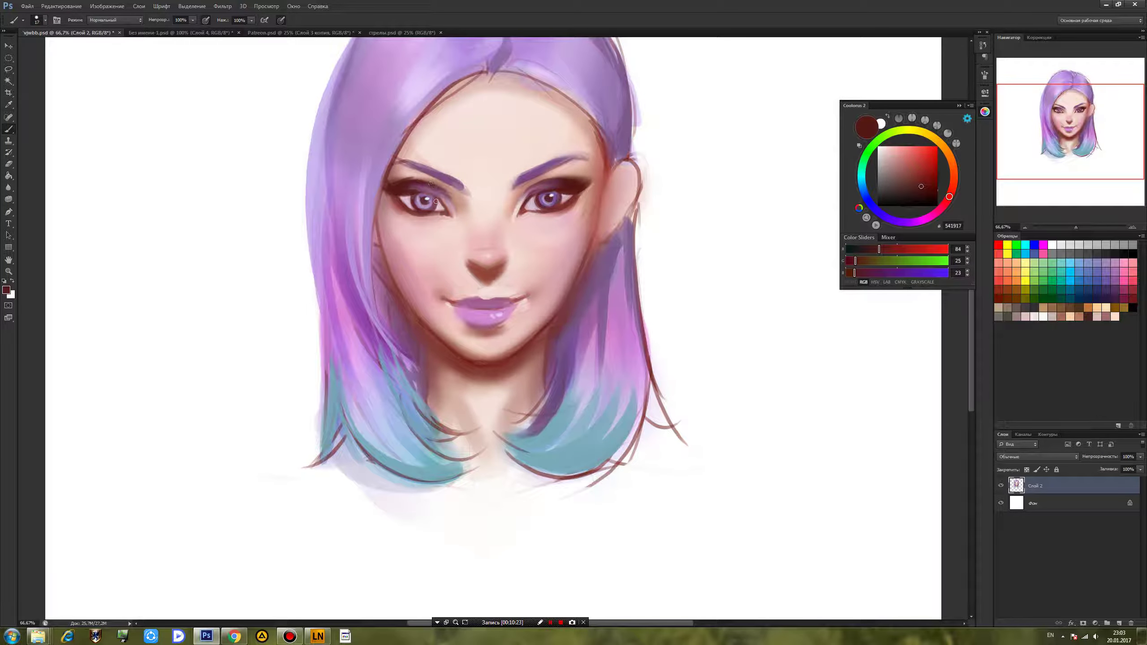
click(922, 220)
click(929, 195)
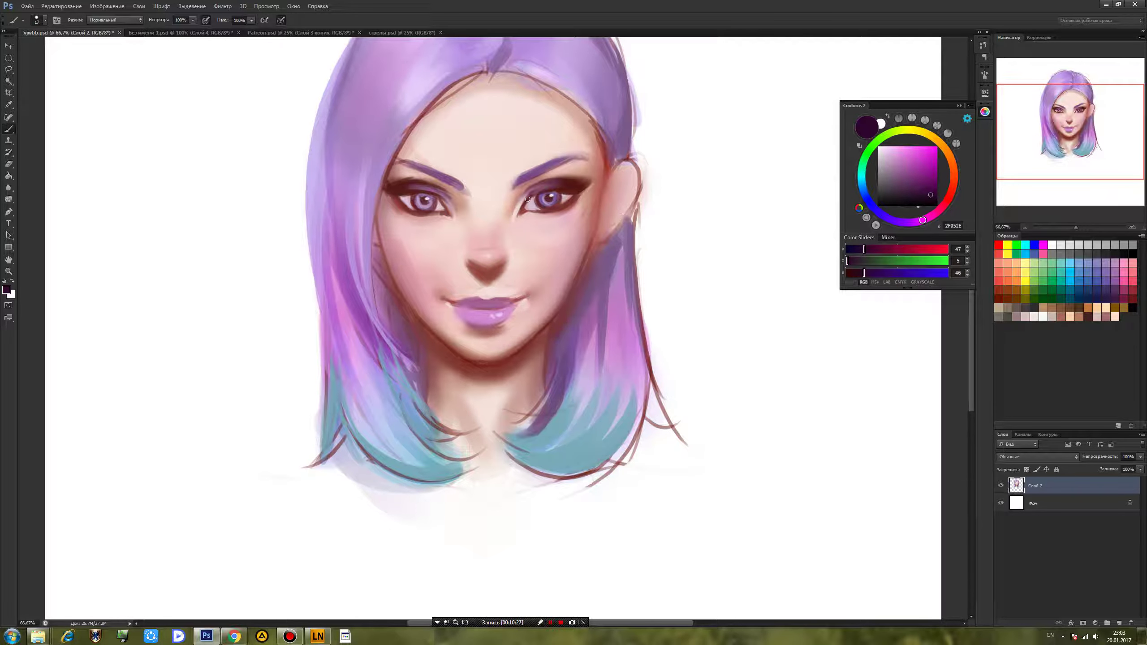
drag(536, 194, 554, 190)
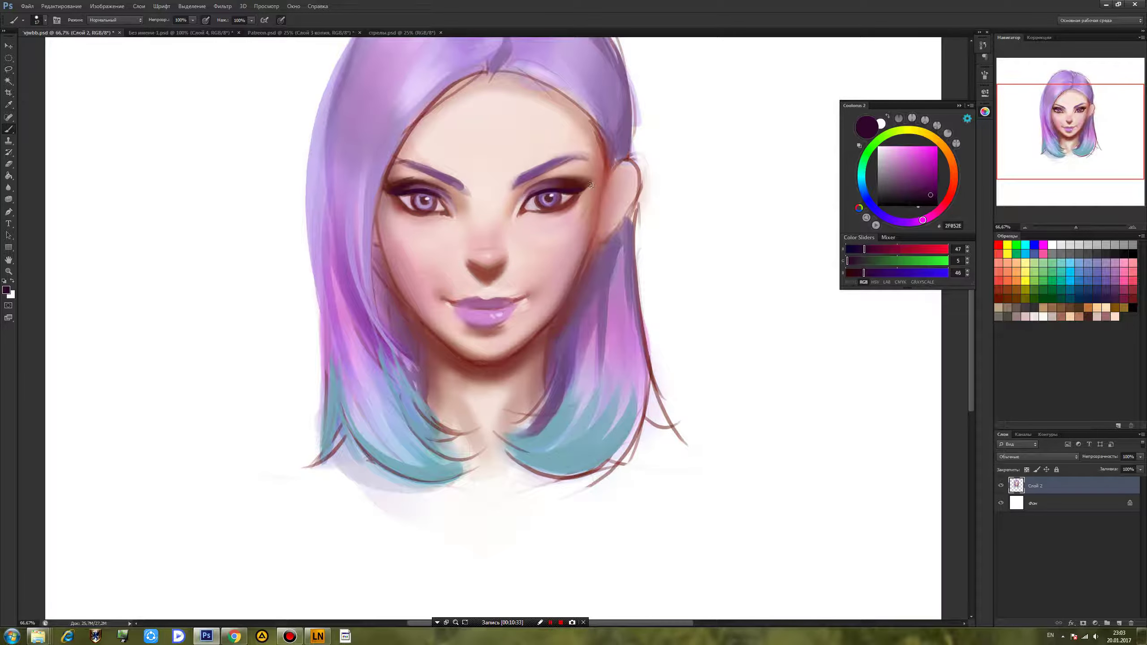
key(ctrl+s)
Draw the line between the lips and the mouth corners in dark crimson, touch up the nose, and save the file.
alt+click(473, 302)
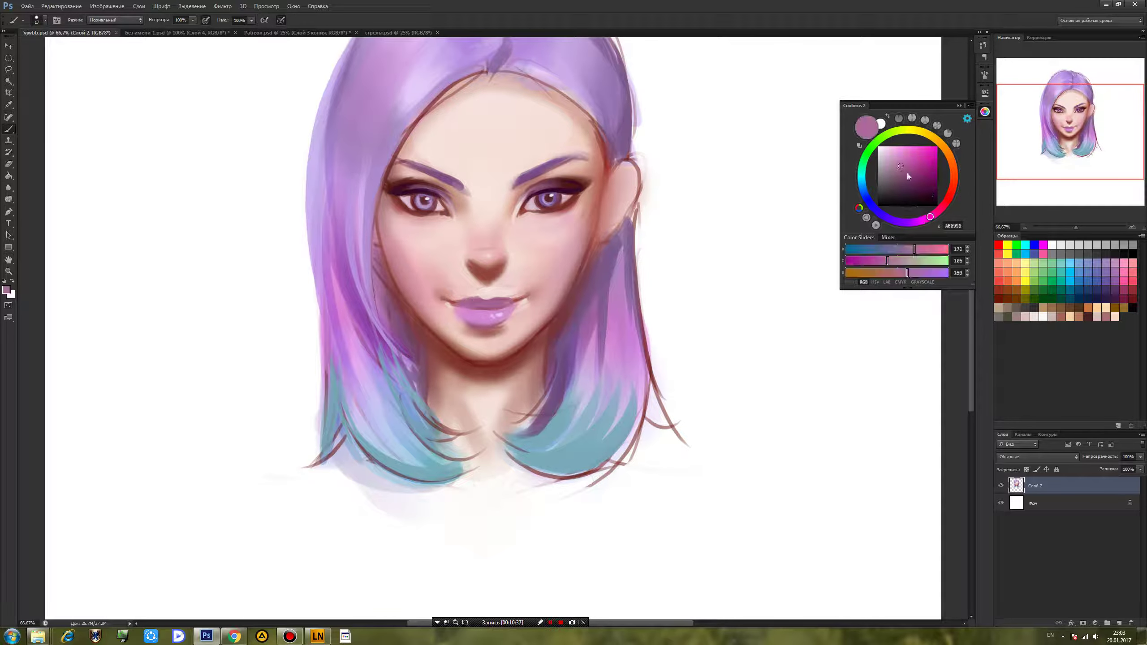
click(941, 208)
click(923, 183)
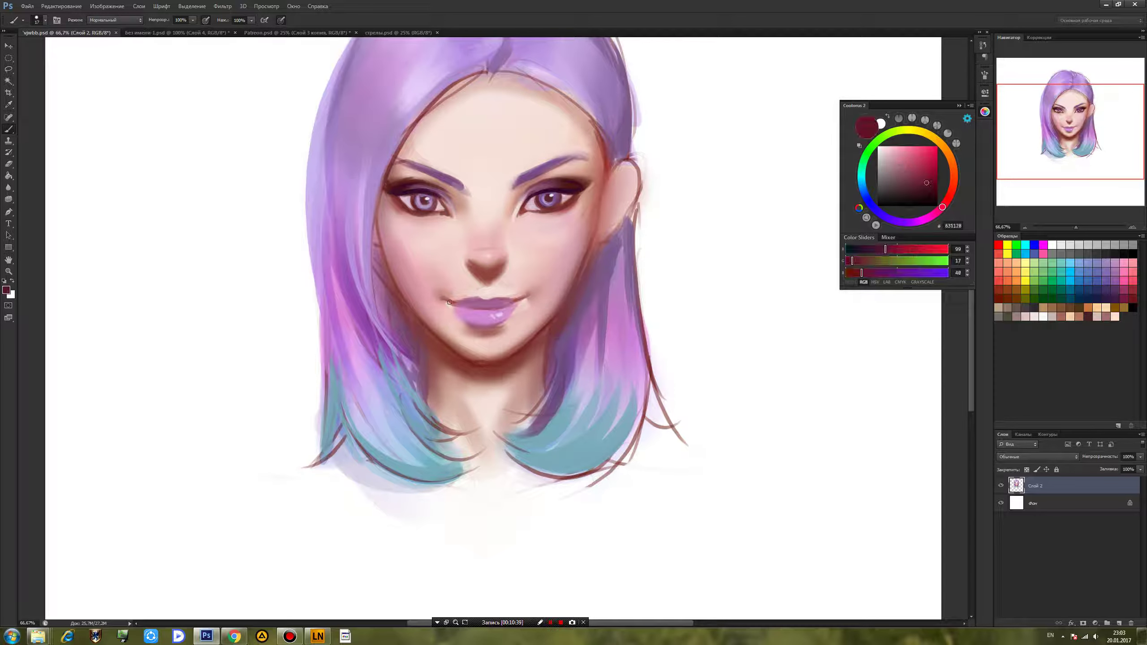
drag(468, 307, 488, 309)
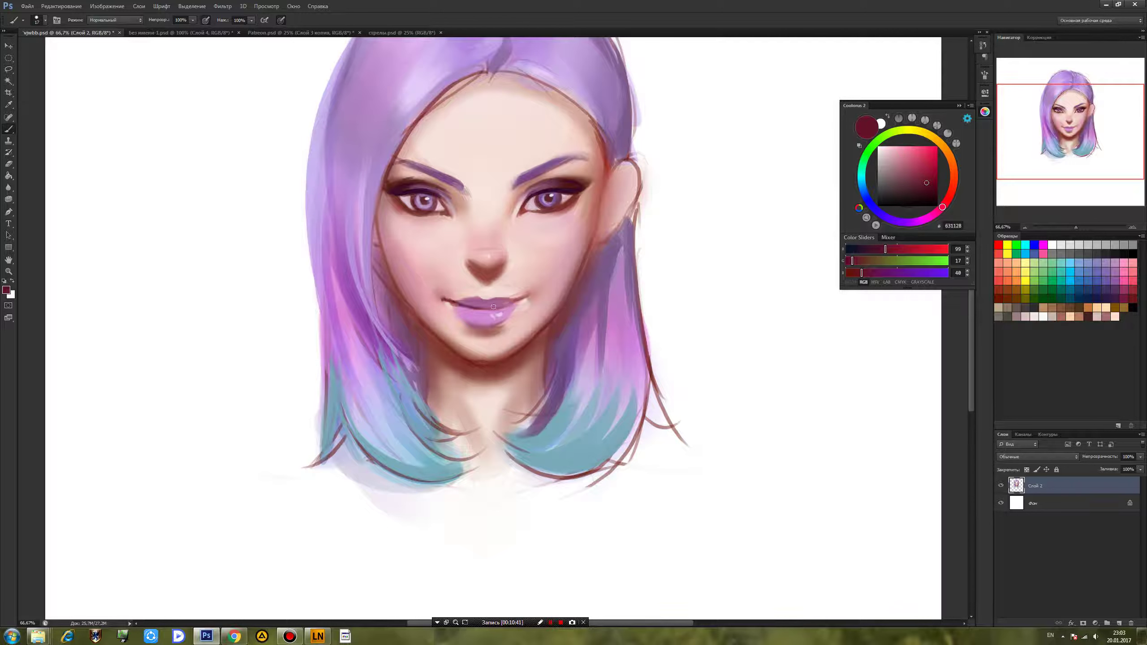
drag(445, 299, 486, 309)
key(ctrl+s)
drag(486, 280, 481, 274)
key(ctrl+s)
Paint the inner folds of the ear with a slightly larger brush and sampled muted reds.
key(ctrl+minus)
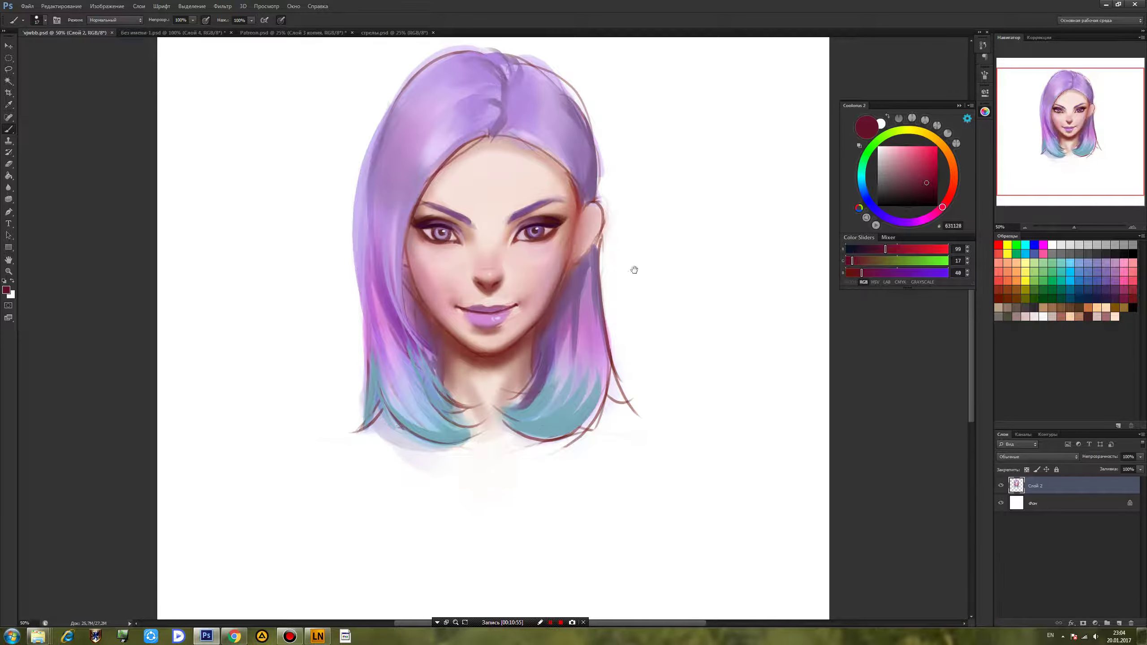
right_click(576, 294)
mouse_move(588, 306)
mouse_down()
mouse_move(580, 279)
mouse_move(594, 247)
mouse_move(577, 251)
mouse_up()
alt+click(559, 310)
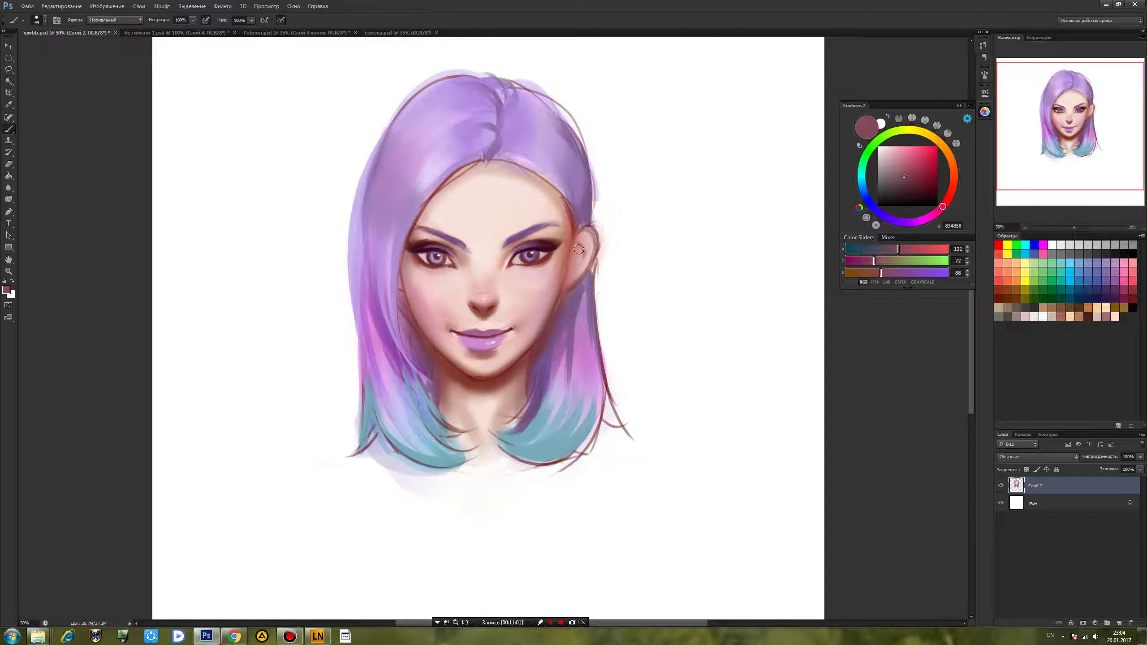
alt+click(574, 260)
drag(582, 266, 581, 253)
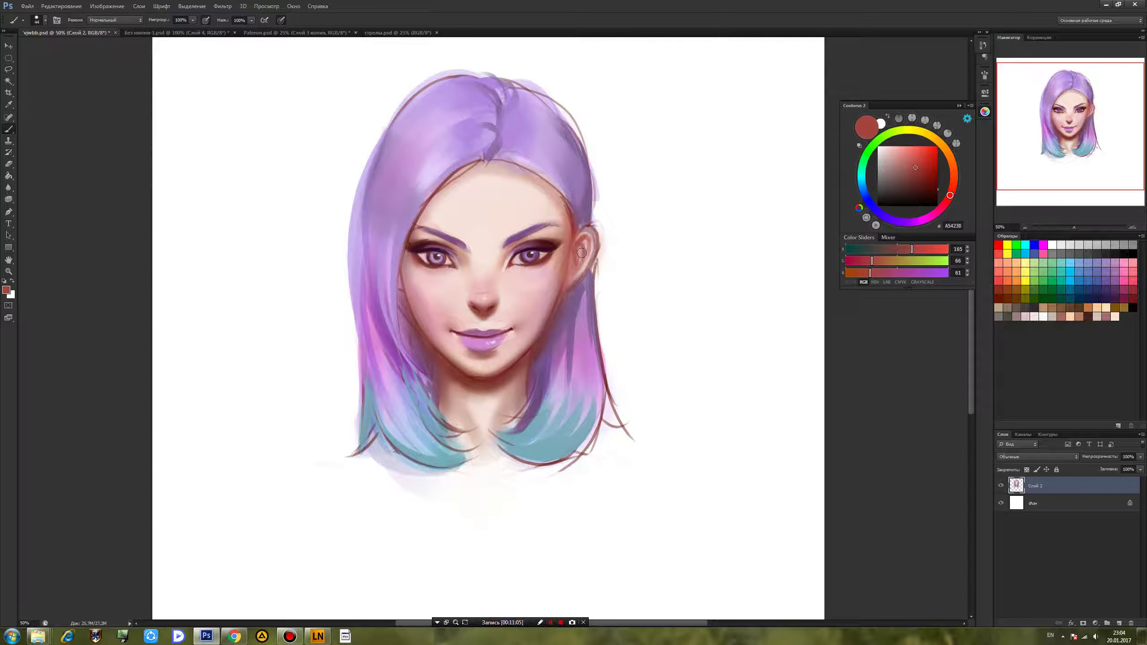
Soften and blend the inside of the ear with sampled light pinks and skin tones.
alt+click(582, 252)
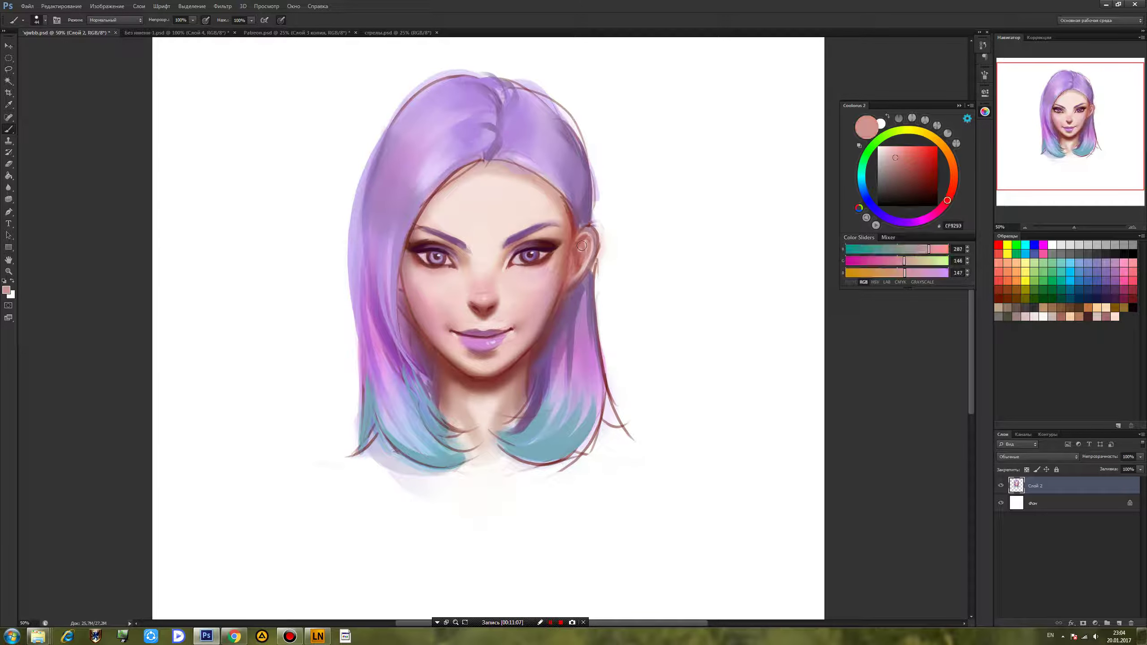
alt+click(578, 249)
alt+click(580, 250)
alt+click(583, 238)
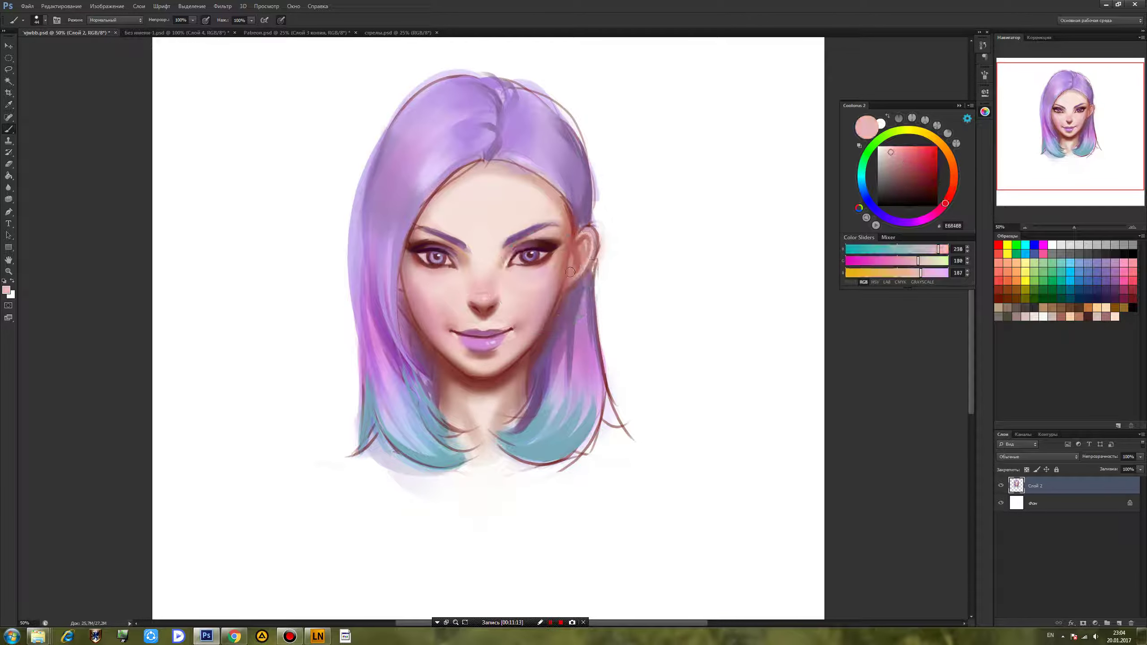
alt+click(578, 251)
alt+click(578, 263)
Clean up the earlobe and the hair just below it with sampled dusty pink and violet, and save the file.
alt+click(550, 289)
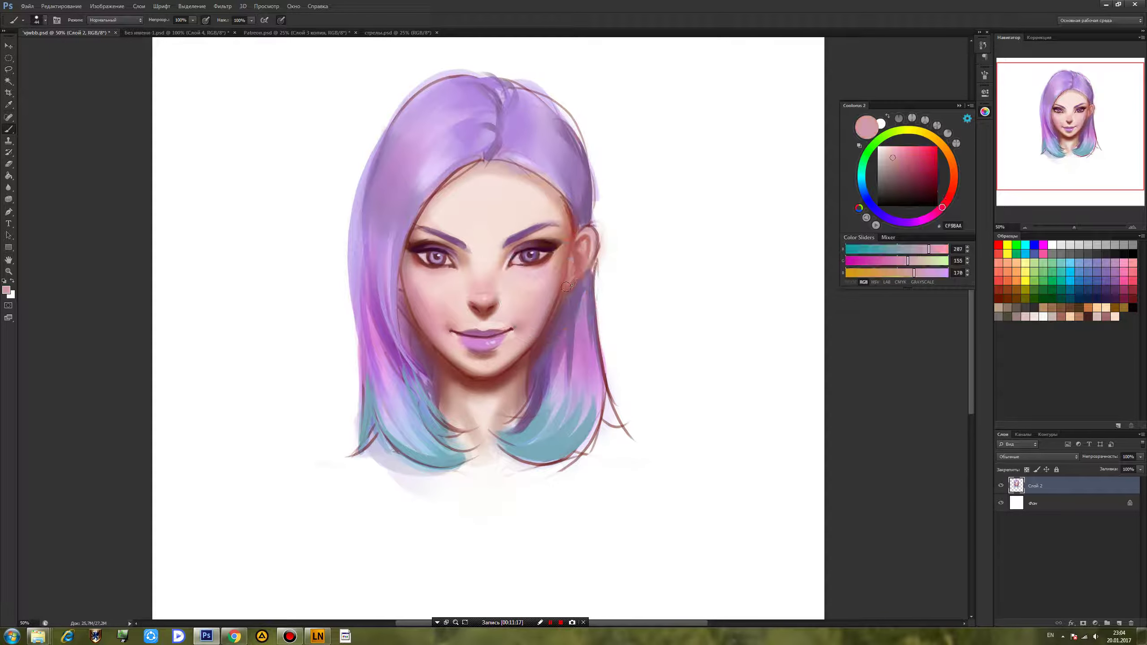
alt+click(570, 279)
alt+click(578, 277)
alt+click(589, 284)
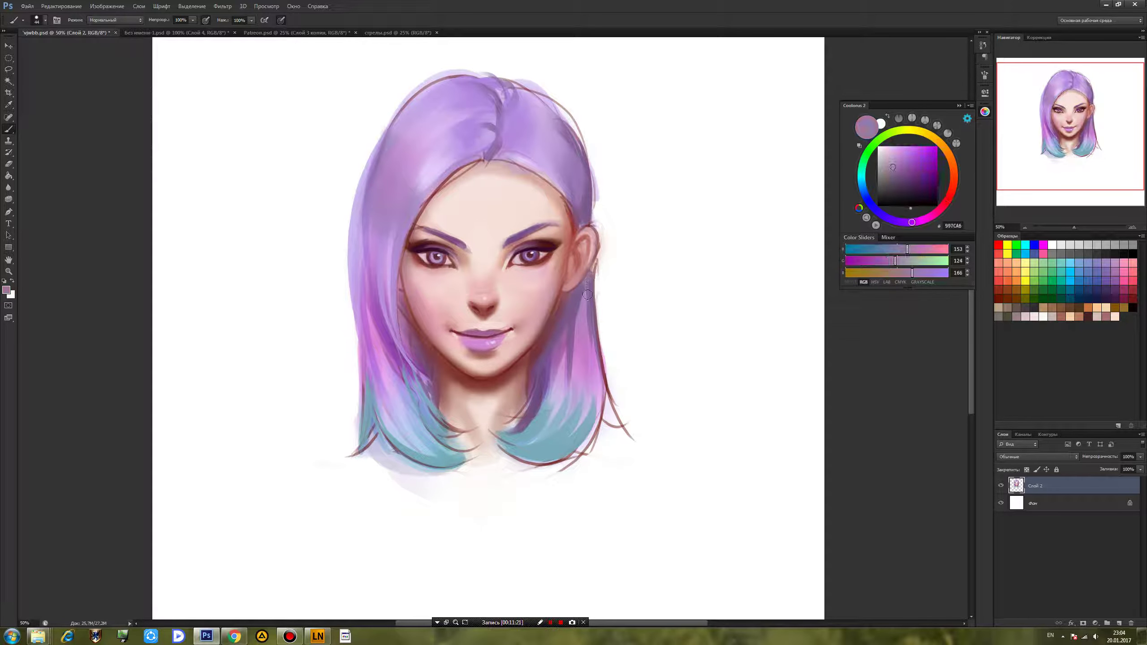
alt+click(583, 291)
key(ctrl+s)
Erase stray color and sketch lines outside the hair silhouette on both sides, save the file, and switch back to the Brush tool.
click(9, 164)
mouse_move(494, 63)
mouse_down()
mouse_move(453, 60)
mouse_move(469, 57)
mouse_move(387, 97)
mouse_move(349, 177)
mouse_move(340, 286)
mouse_move(399, 524)
mouse_move(345, 350)
mouse_move(330, 456)
mouse_up()
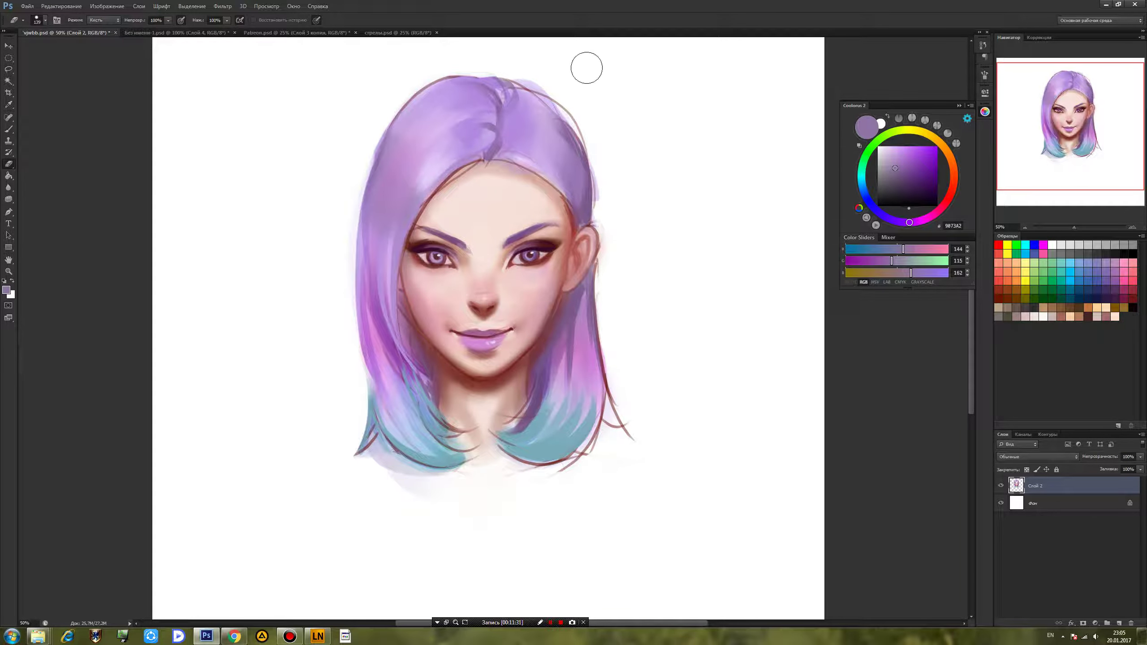
drag(610, 169, 631, 436)
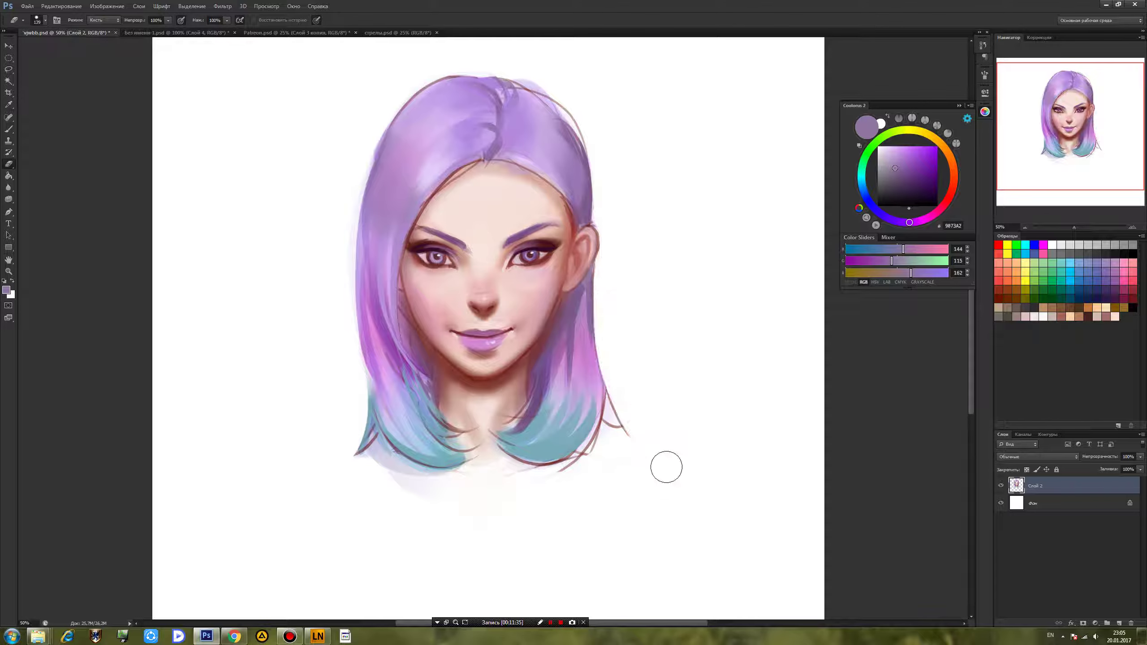
drag(371, 130, 347, 211)
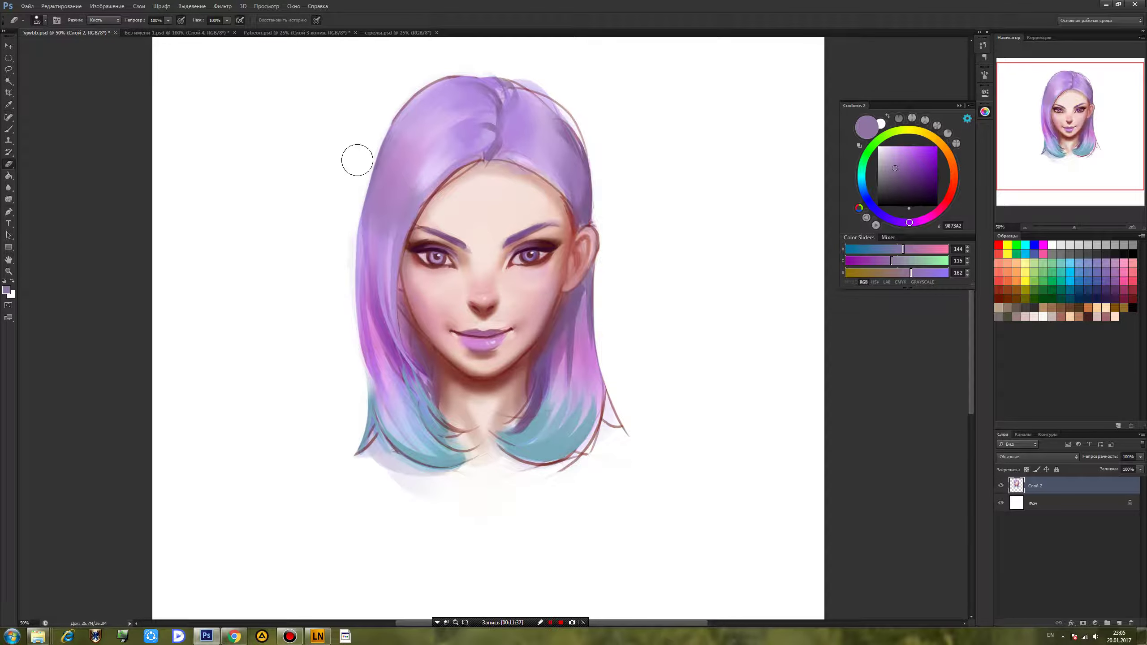
key(ctrl+s)
click(7, 129)
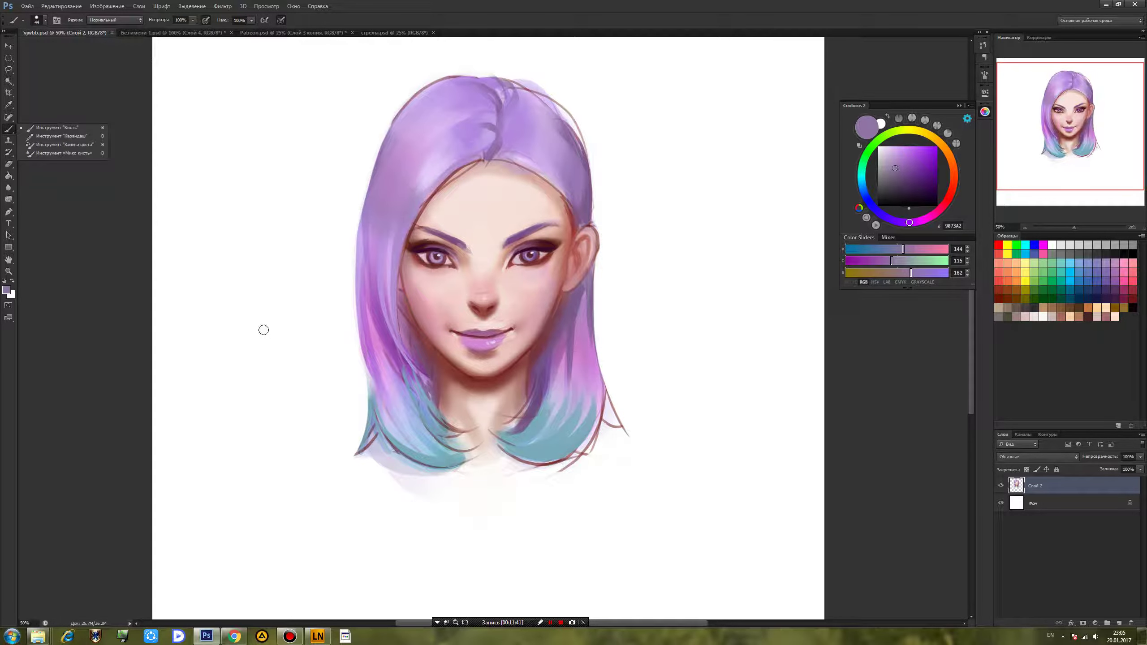
click(243, 351)
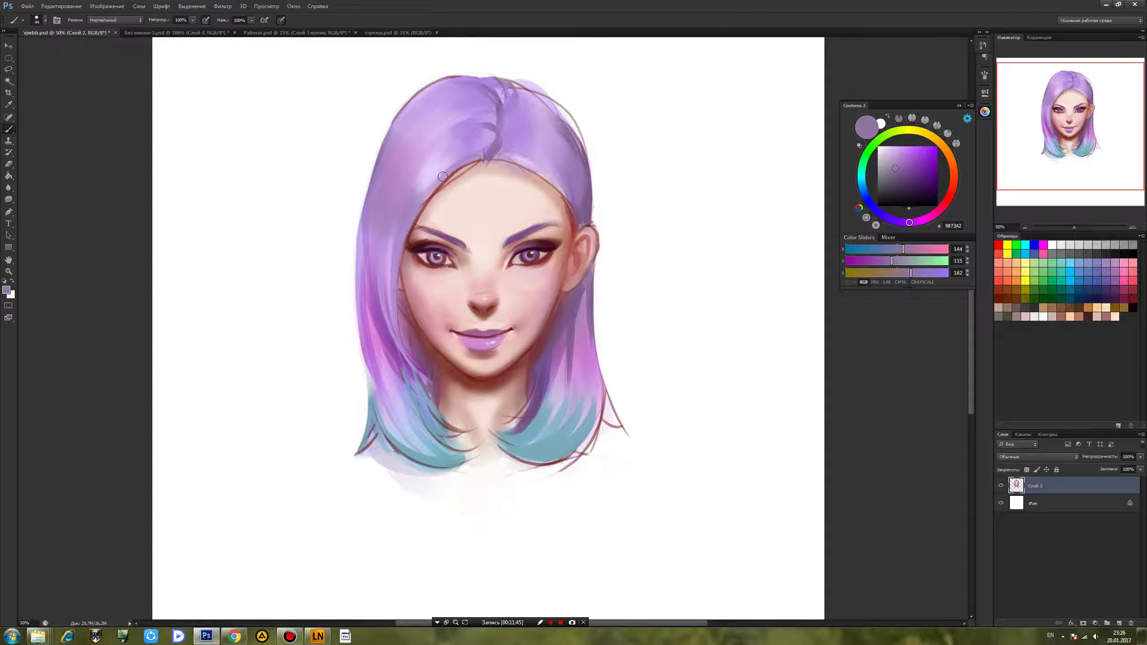
Repaint the outer edge of the crown and upper hair on the face's unexposed-ear side with sampled violet and a hard round brush.
alt+click(378, 162)
right_click(393, 146)
click(462, 217)
key(bracketright)
key(bracketright)
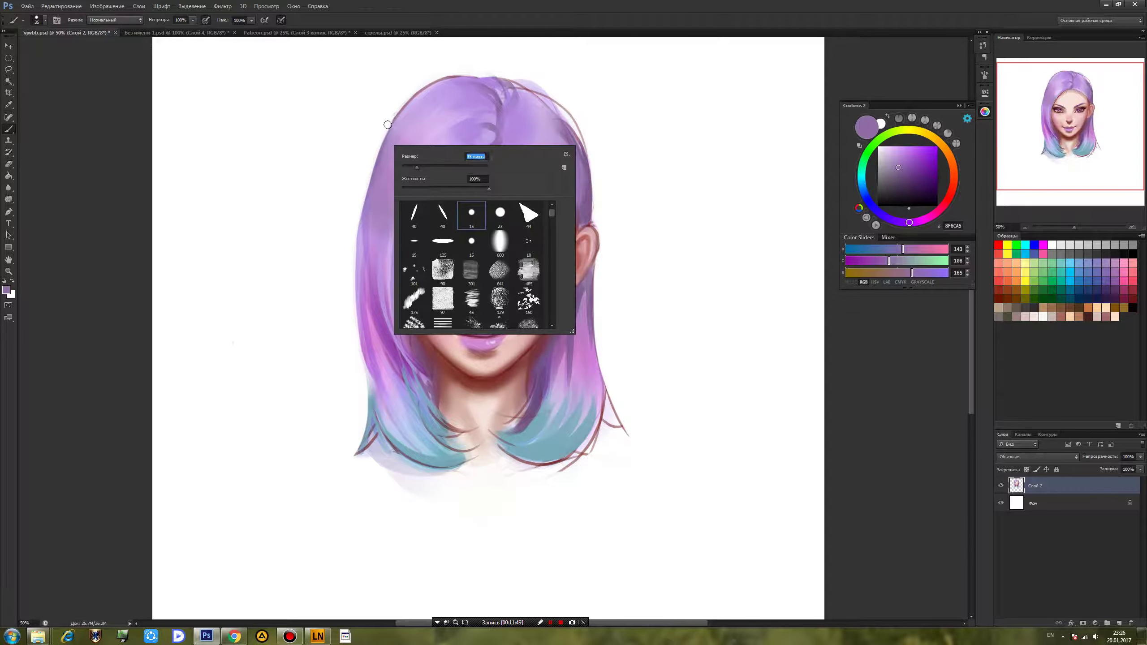
key(Return)
drag(391, 120, 360, 235)
drag(400, 115, 375, 161)
drag(434, 86, 389, 125)
Paint over the sketch line along the forehead hairline with sampled hair and skin tones, from the temple to past the parting.
alt+click(450, 161)
mouse_move(463, 159)
mouse_down()
mouse_move(436, 176)
mouse_move(395, 284)
mouse_up()
alt+click(433, 172)
alt+click(405, 227)
mouse_move(413, 219)
mouse_down()
mouse_move(396, 258)
mouse_move(407, 226)
mouse_up()
drag(439, 180, 419, 208)
alt+click(443, 182)
drag(490, 161, 531, 171)
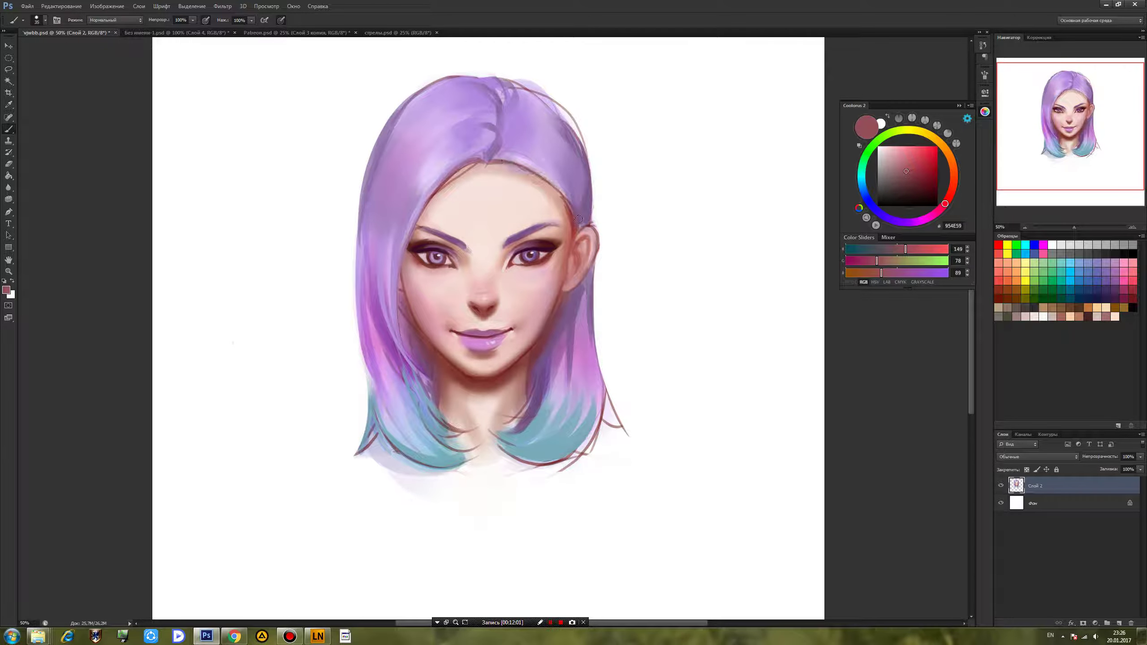
Paint strands in the hair above the ear using sampled purple and light lilac.
alt+click(578, 202)
alt+click(579, 222)
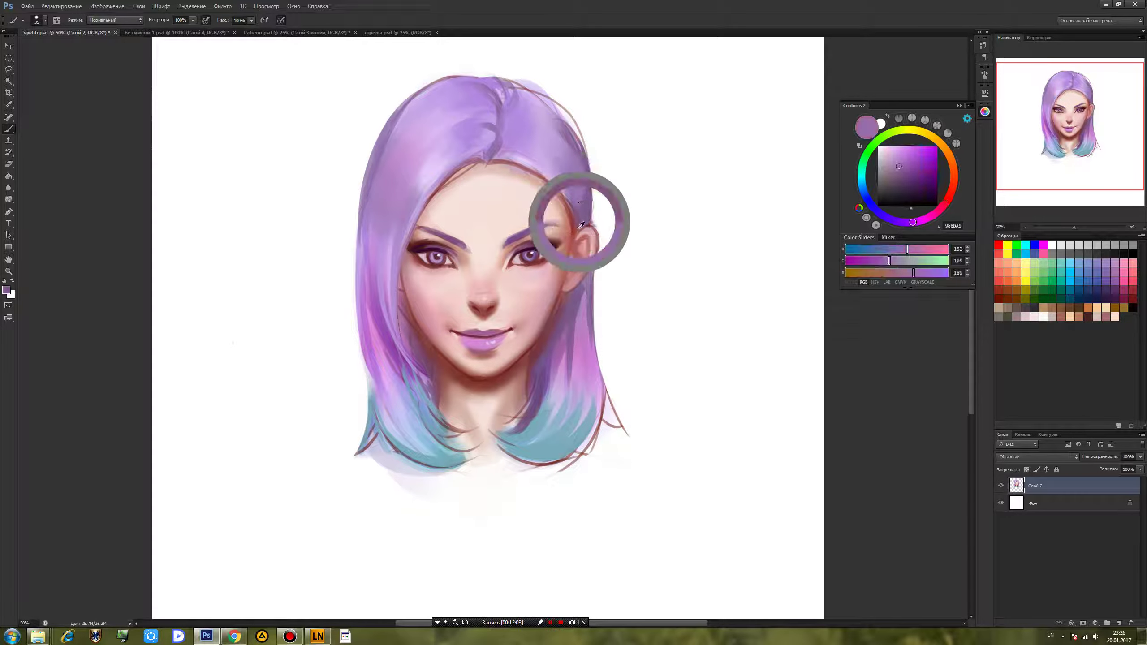
alt+click(546, 147)
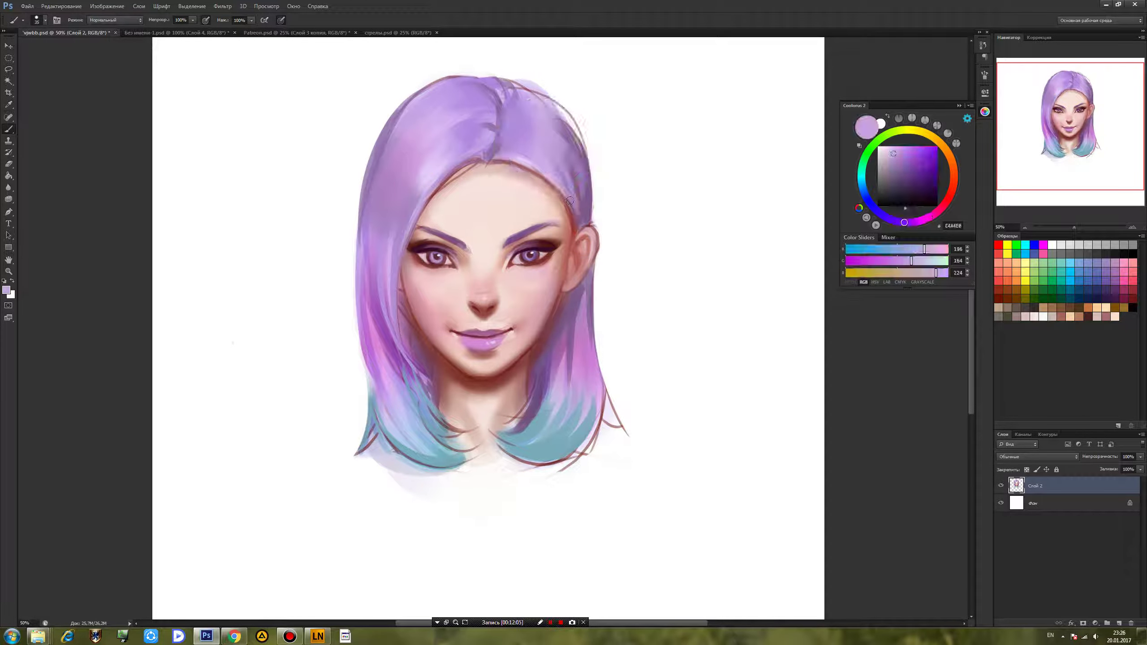
drag(584, 205, 579, 151)
Add pink-lilac, dusky violet and light blue strands to the lower hair on the ear side.
alt+click(561, 353)
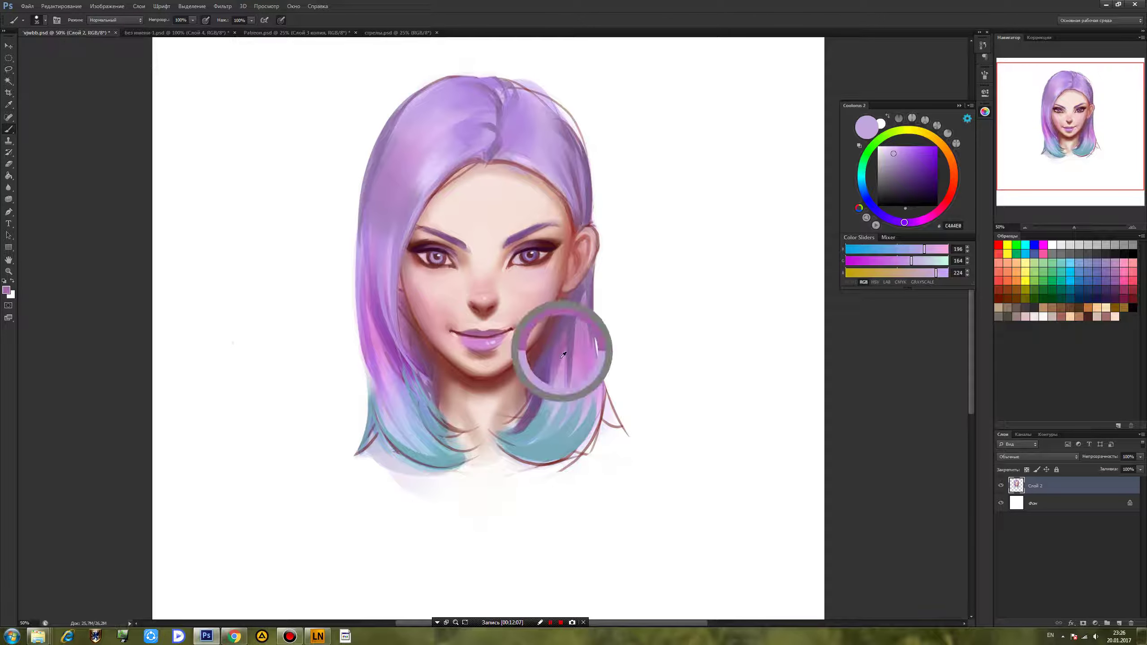
alt+click(562, 378)
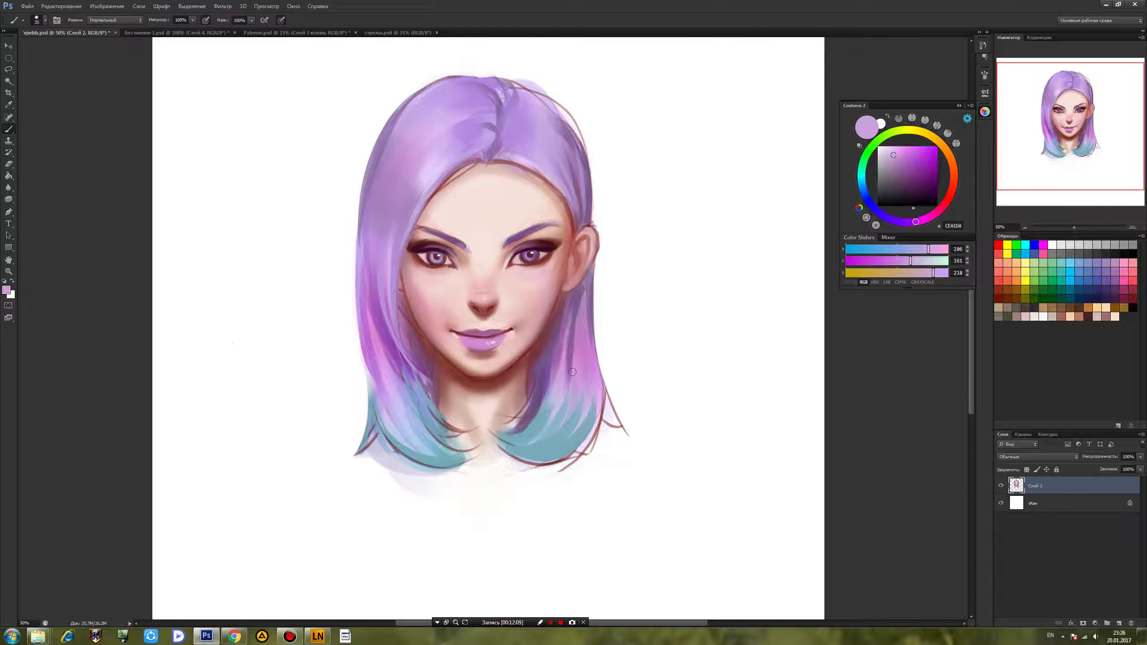
alt+click(523, 427)
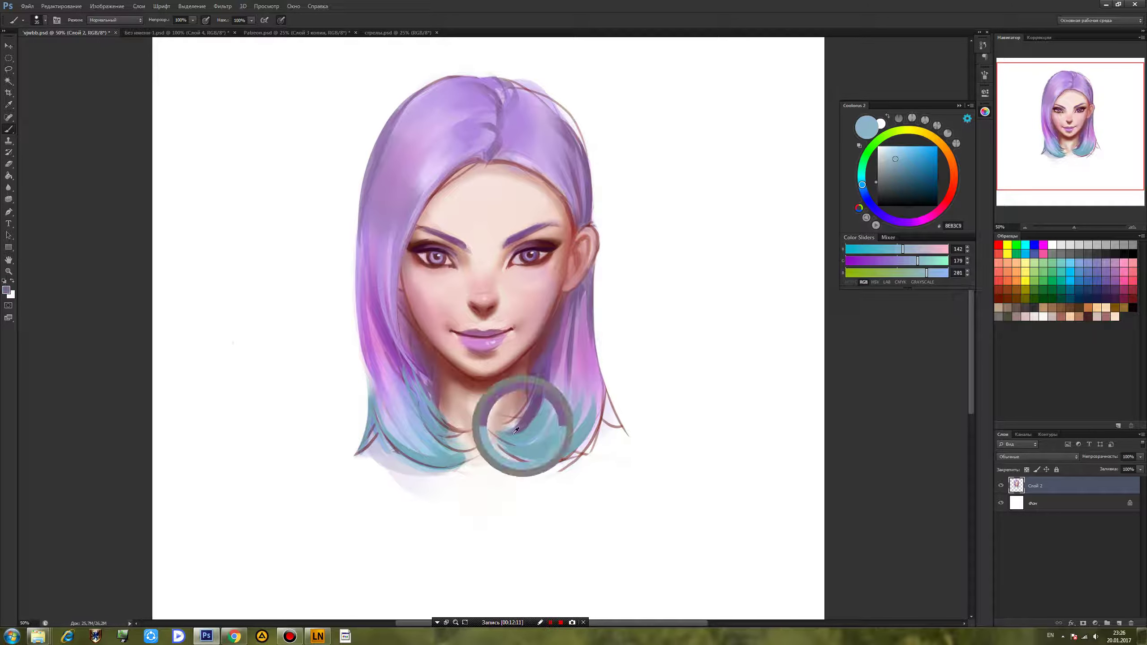
drag(589, 423, 529, 459)
mouse_move(588, 395)
mouse_down()
mouse_move(562, 461)
mouse_move(576, 456)
mouse_up()
alt+click(589, 325)
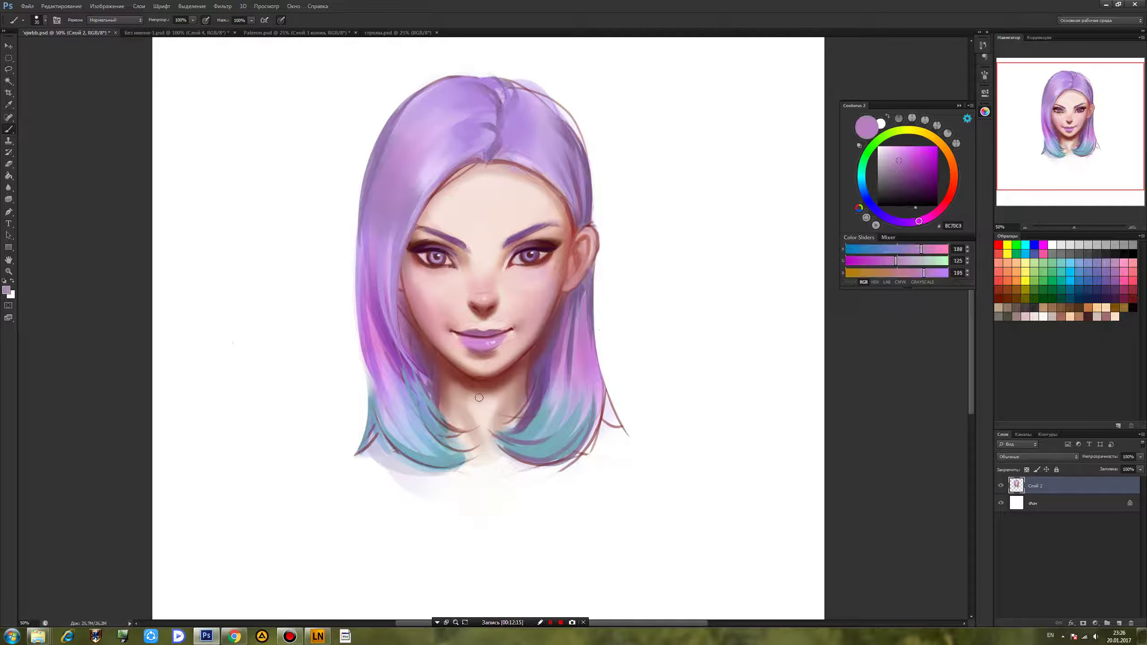
Sample saturated purple and paint long strands down the outer hair edge opposite the ear, flicking out at the tip.
alt+click(379, 322)
drag(358, 250, 385, 423)
mouse_move(358, 335)
mouse_down()
mouse_move(353, 446)
mouse_move(355, 430)
mouse_up()
drag(360, 401, 344, 458)
drag(367, 380, 353, 457)
drag(369, 408, 367, 433)
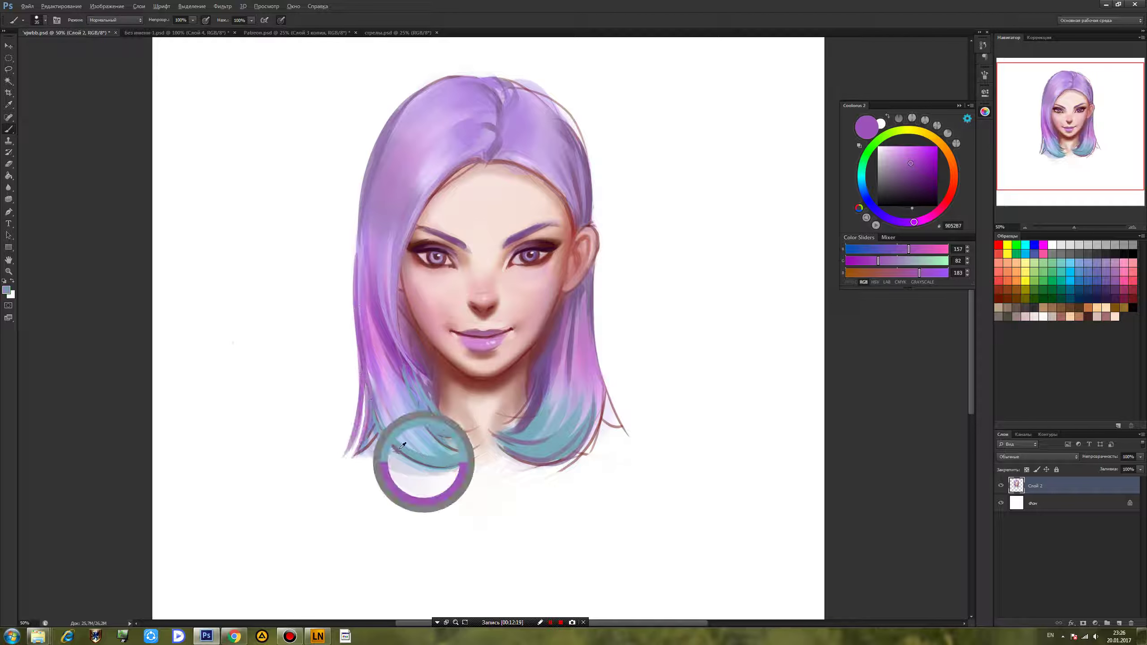
Paint sampled grayish-blue strands over the flicked tip and up through the lower hair on both sides.
alt+click(370, 411)
mouse_move(364, 393)
mouse_down()
mouse_move(343, 458)
mouse_move(385, 316)
mouse_up()
drag(523, 430, 547, 376)
mouse_move(584, 451)
mouse_down()
mouse_move(605, 390)
mouse_move(602, 361)
mouse_up()
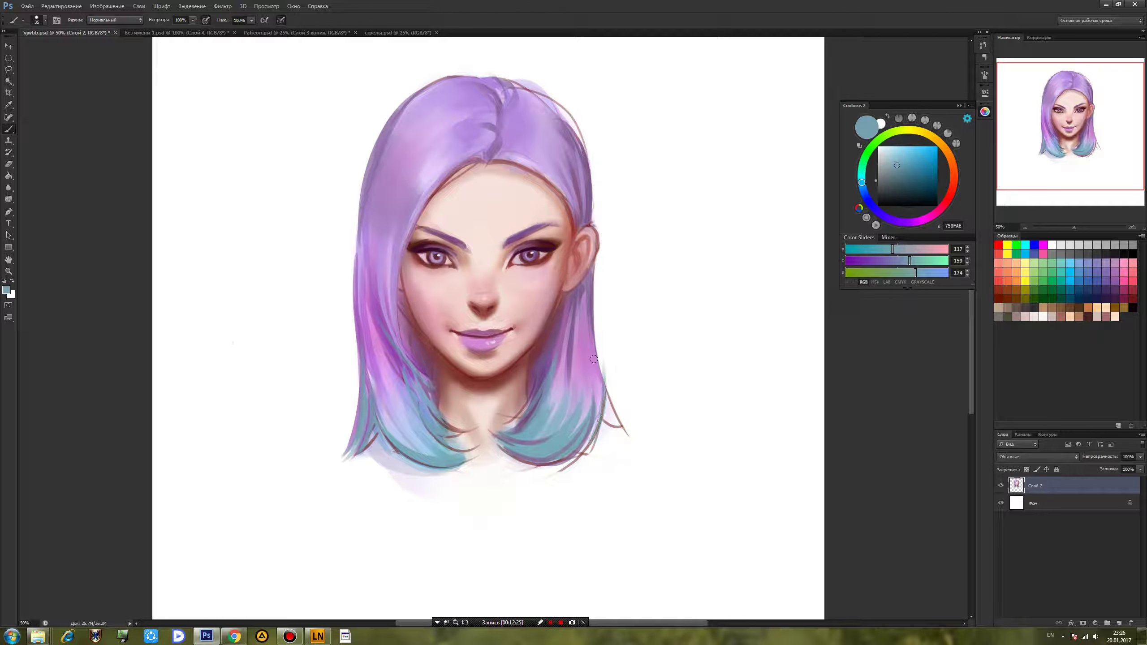
Switch to a large soft brush and blend the teal over the hair ends.
right_click(596, 416)
click(695, 468)
click(667, 393)
drag(570, 394, 558, 413)
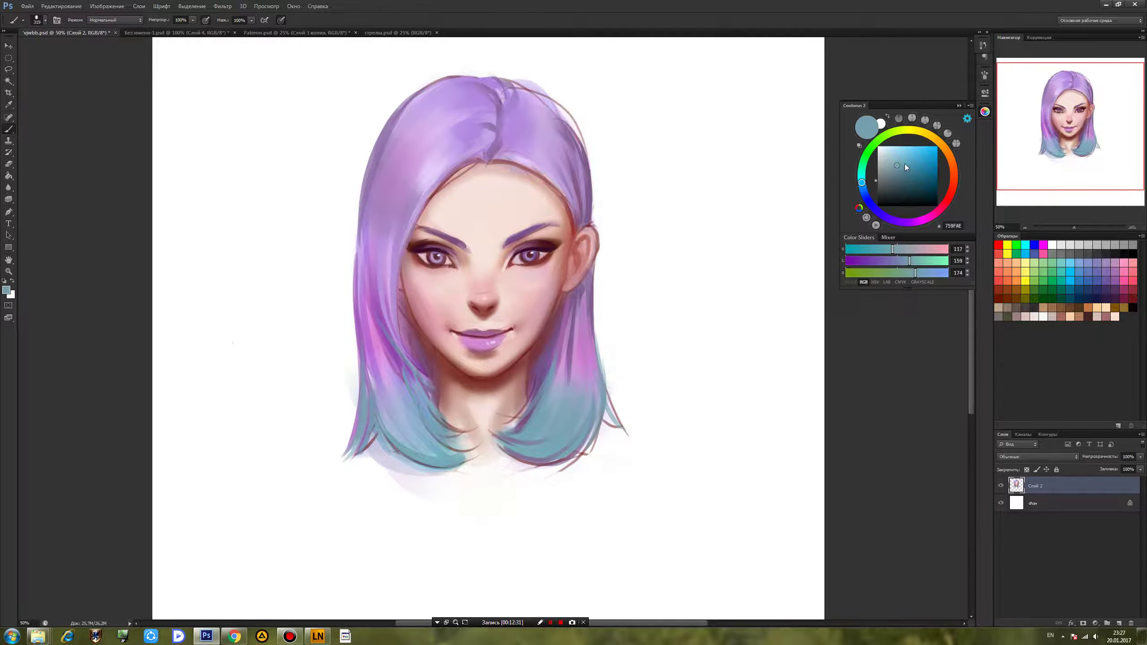
Pick a brighter blue and glaze it over the hair ends and mid-lengths on both sides, then choose a pale pink.
click(919, 150)
drag(436, 440, 419, 453)
drag(394, 280, 395, 367)
drag(582, 424, 548, 444)
mouse_move(575, 279)
mouse_down()
mouse_move(577, 379)
mouse_move(565, 338)
mouse_up()
click(941, 249)
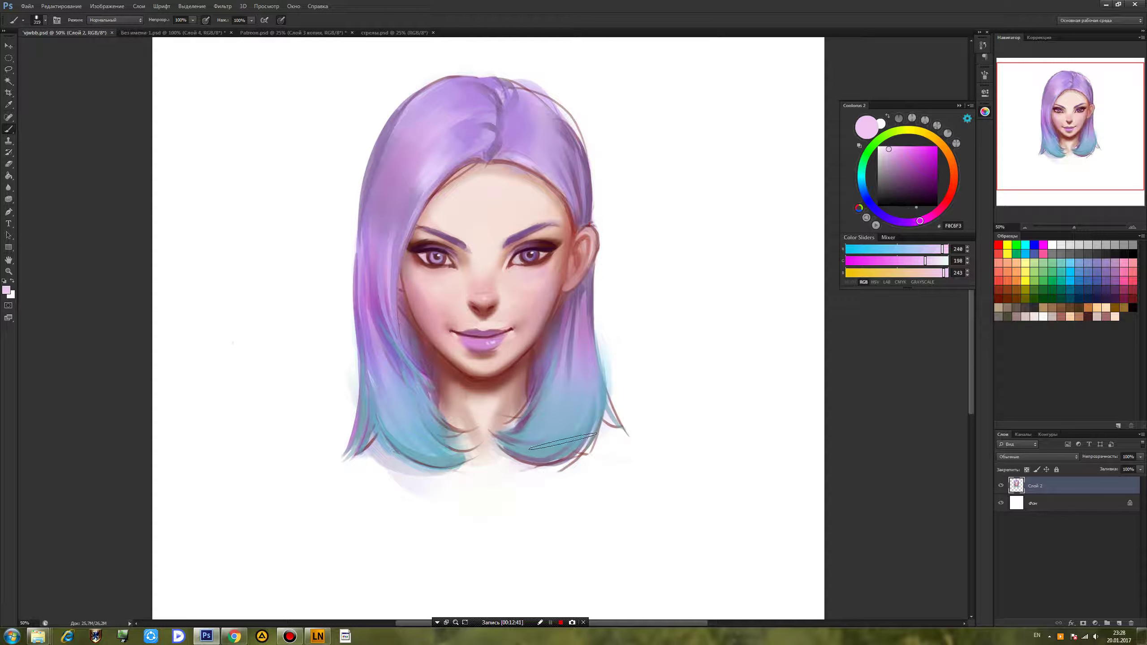
Sample the hair's teal, darken it to #1C5863, and shade the undersides of the curled hair ends.
alt+click(550, 452)
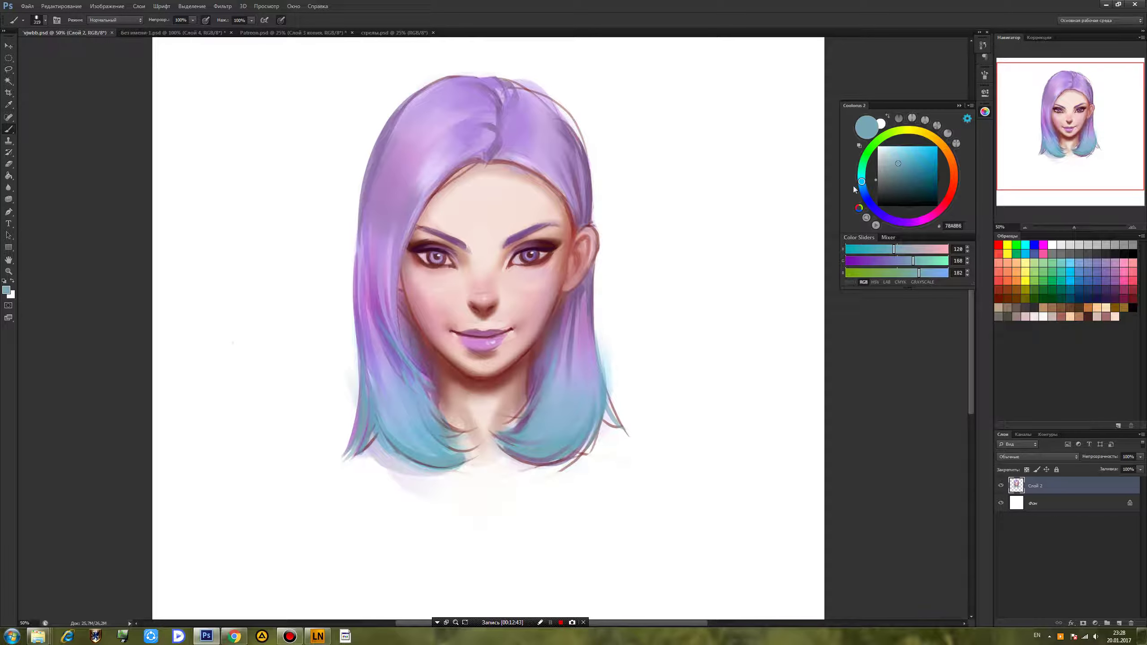
click(920, 183)
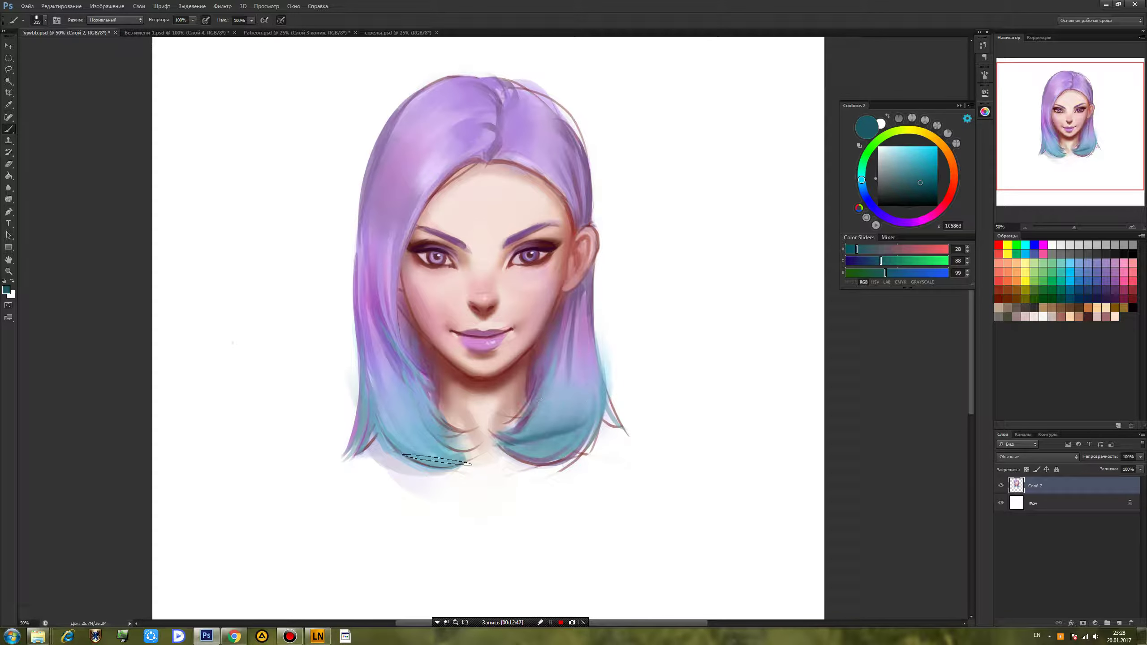
drag(390, 409, 402, 445)
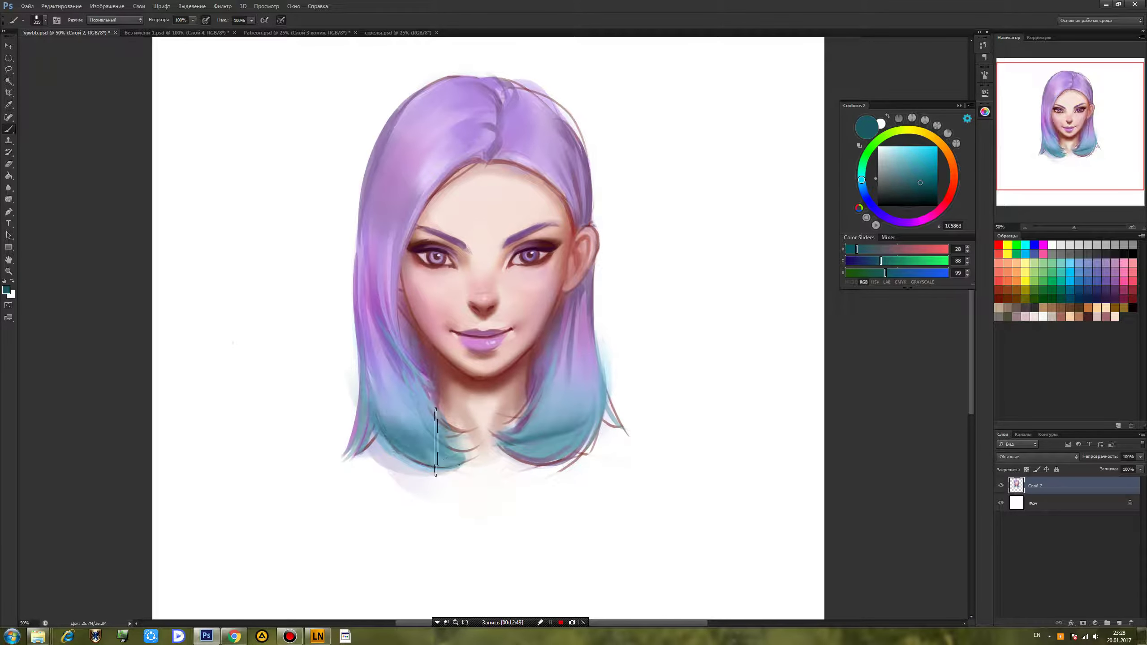
Switch to the slanted 40 px brush preset and paint dark teal strands through the hair ends and tips on both sides.
right_click(422, 427)
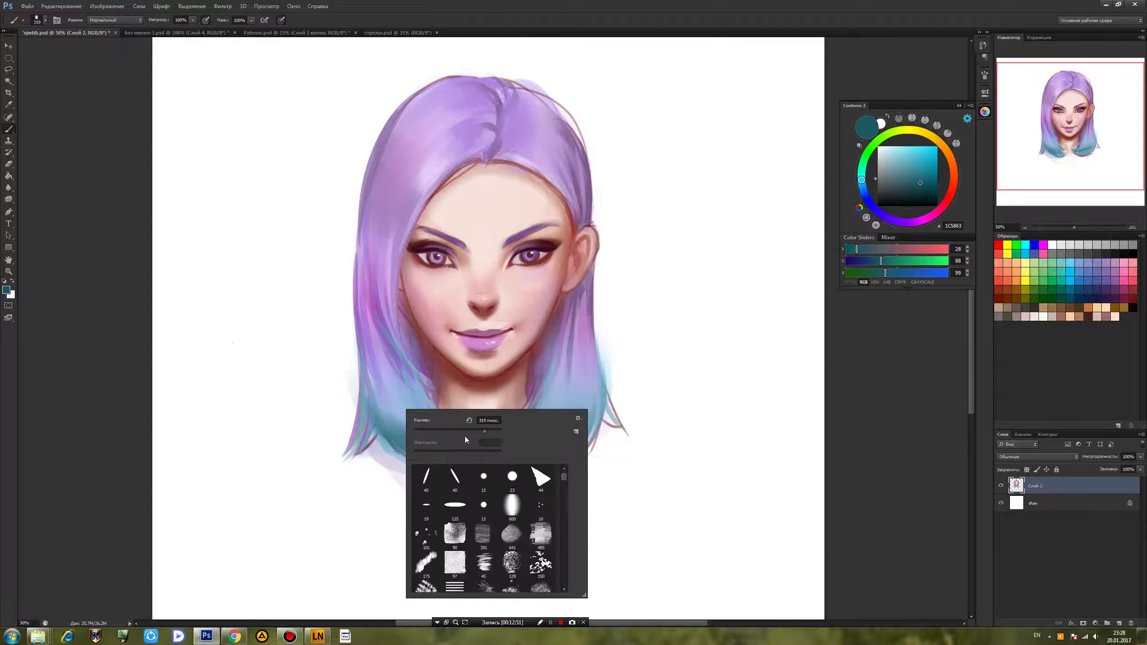
click(455, 478)
mouse_move(432, 432)
mouse_down()
mouse_move(394, 437)
mouse_move(364, 384)
mouse_move(385, 425)
mouse_move(457, 459)
mouse_up()
mouse_move(410, 409)
mouse_down()
mouse_move(454, 454)
mouse_move(453, 437)
mouse_up()
drag(544, 427, 499, 435)
mouse_move(559, 401)
mouse_down()
mouse_move(514, 450)
mouse_move(540, 462)
mouse_move(587, 390)
mouse_move(595, 422)
mouse_move(617, 420)
mouse_up()
mouse_move(590, 379)
mouse_down()
mouse_move(616, 417)
mouse_move(596, 399)
mouse_up()
drag(384, 406, 348, 463)
drag(367, 375, 359, 449)
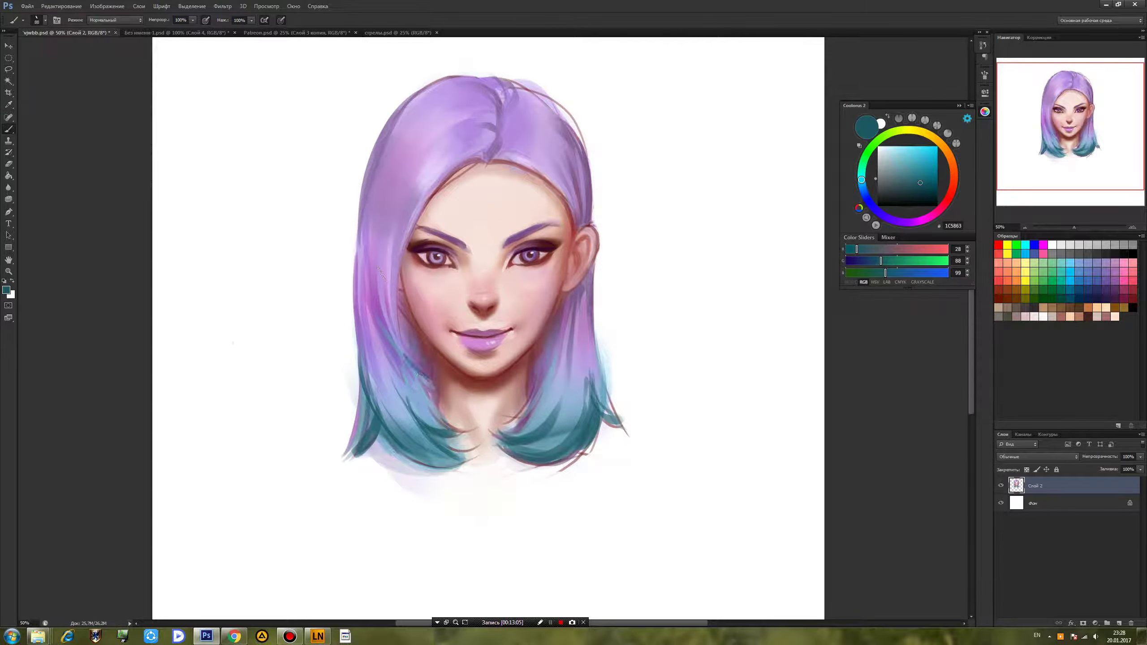
drag(383, 302, 415, 367)
Sample a muted maroon, darken it to #441925, and paint deep shadows in the hair beside the cheeks and neck.
alt+click(428, 354)
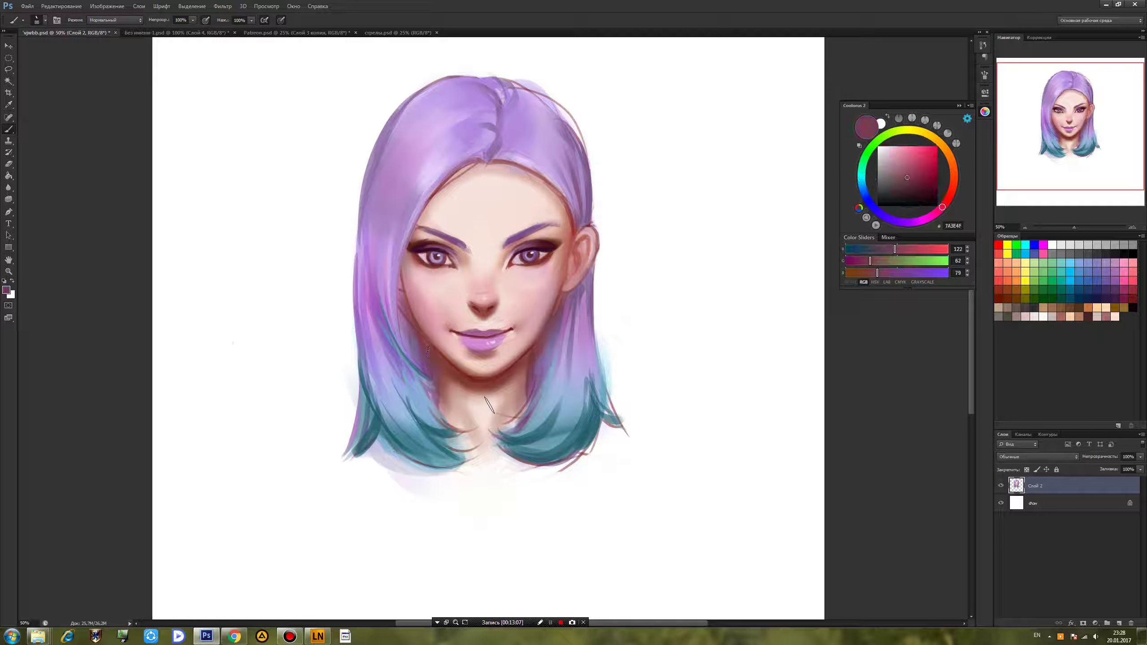
click(915, 190)
drag(437, 360, 435, 389)
drag(531, 355, 529, 394)
drag(533, 348, 560, 310)
drag(533, 388, 564, 294)
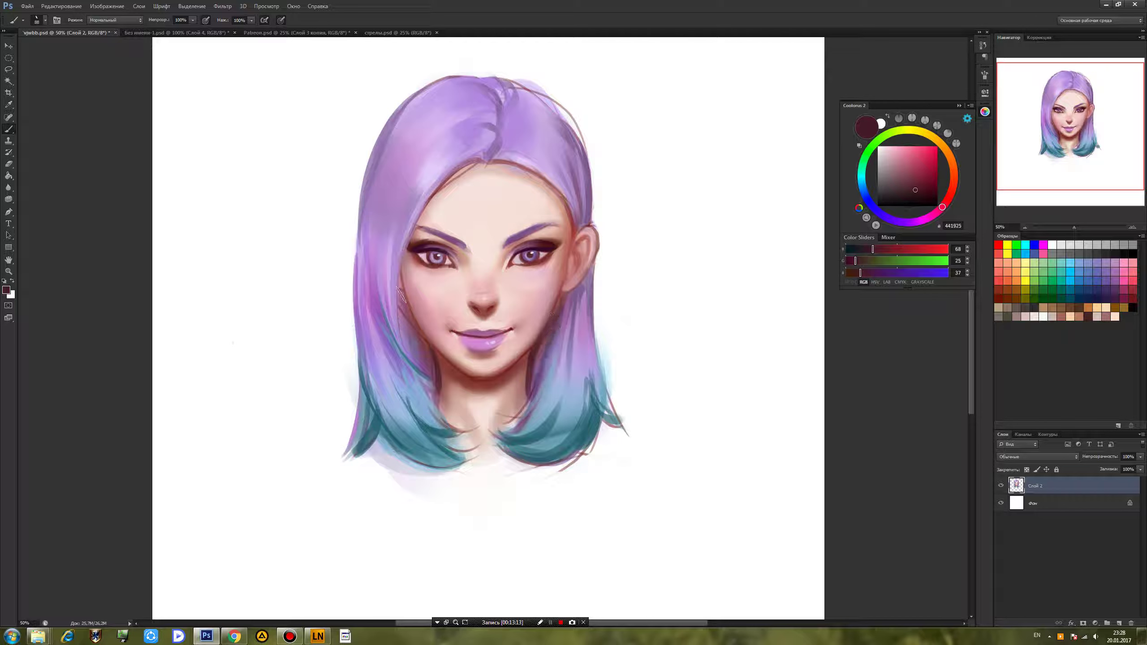
drag(404, 298, 418, 362)
Blend the shadow beside the neck into the ear-side hair with sampled plum tones, and save the file.
alt+click(431, 391)
alt+click(563, 299)
mouse_move(552, 369)
mouse_down()
mouse_move(564, 308)
mouse_move(563, 361)
mouse_up()
key(ctrl+s)
Flip the portrait layer horizontally with Free Transform and return to the Brush tool.
key(ctrl+t)
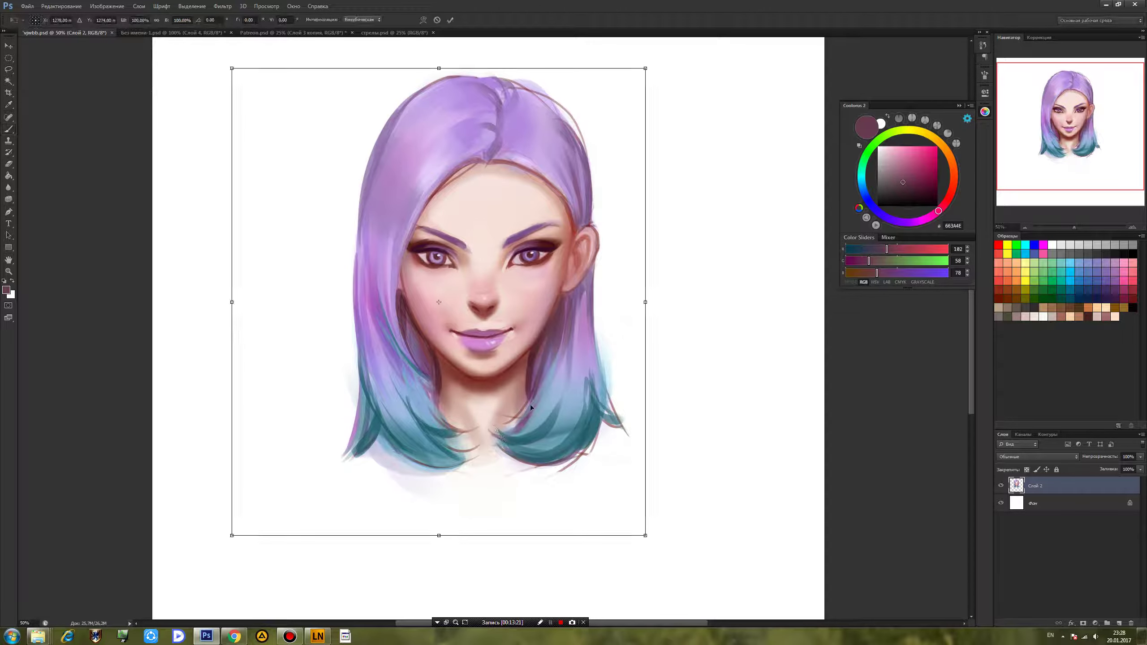
right_click(531, 402)
click(567, 536)
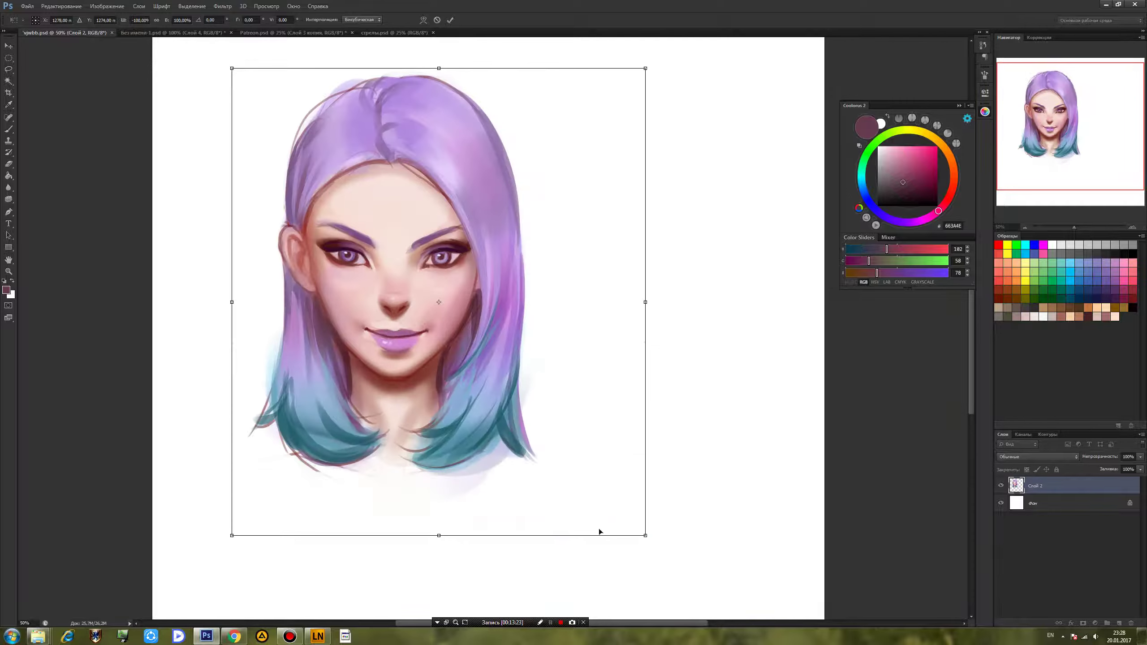
key(Return)
key(b)
Open the Liquify filter, subtly push the facial features into shape with the 300-size brush, and apply it.
click(223, 6)
click(252, 67)
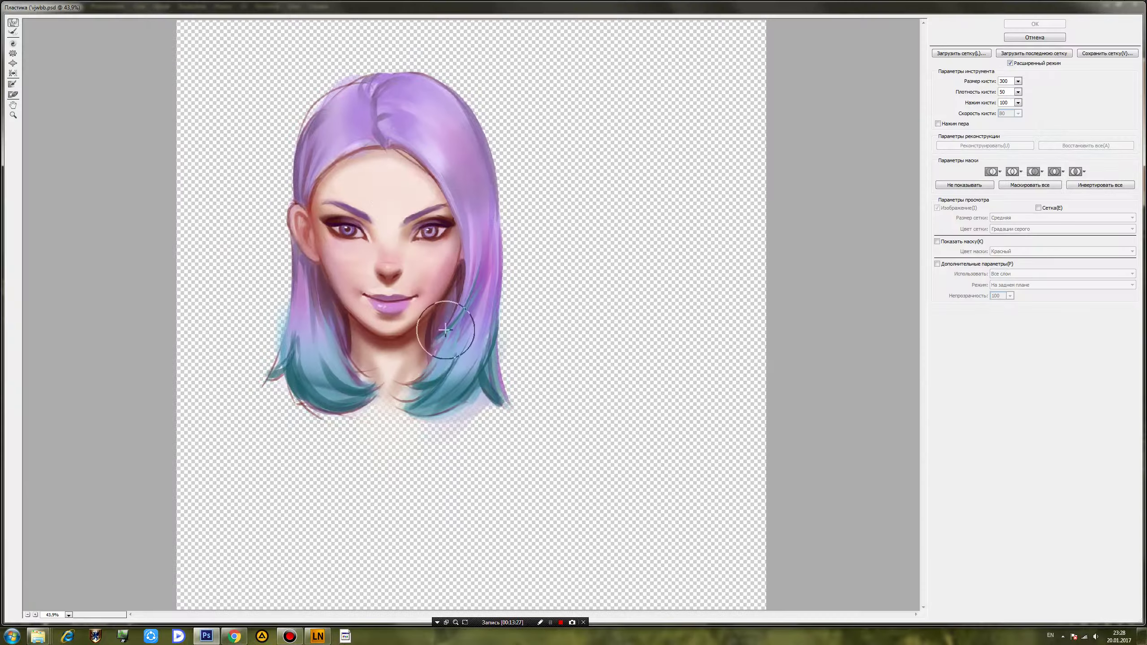
drag(396, 216, 395, 204)
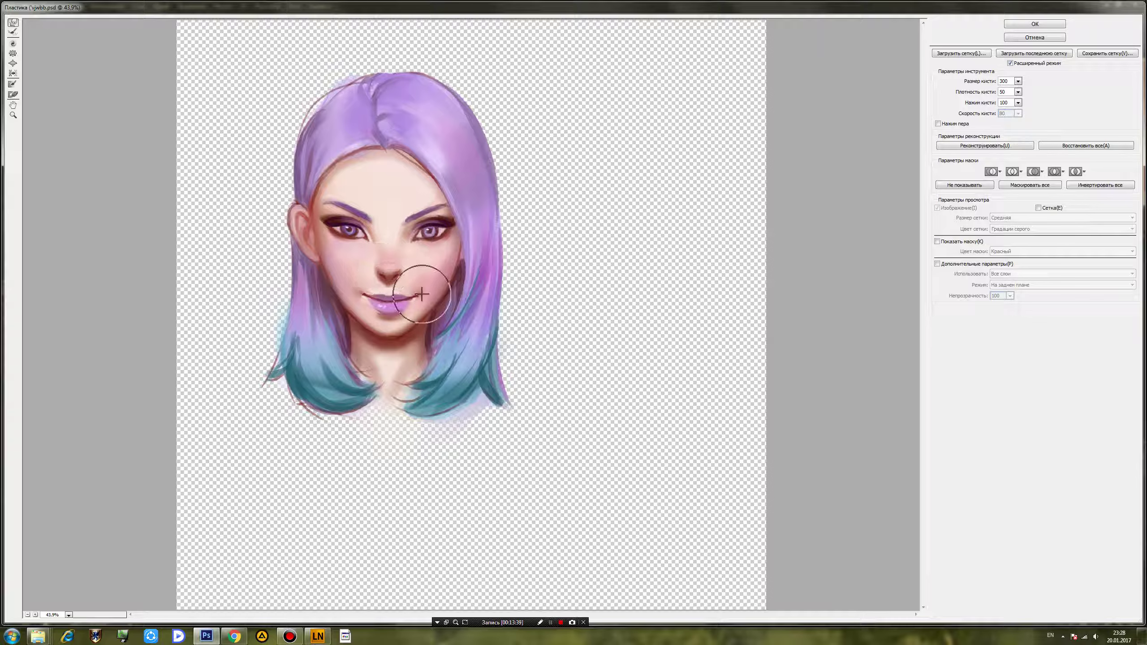
click(1027, 25)
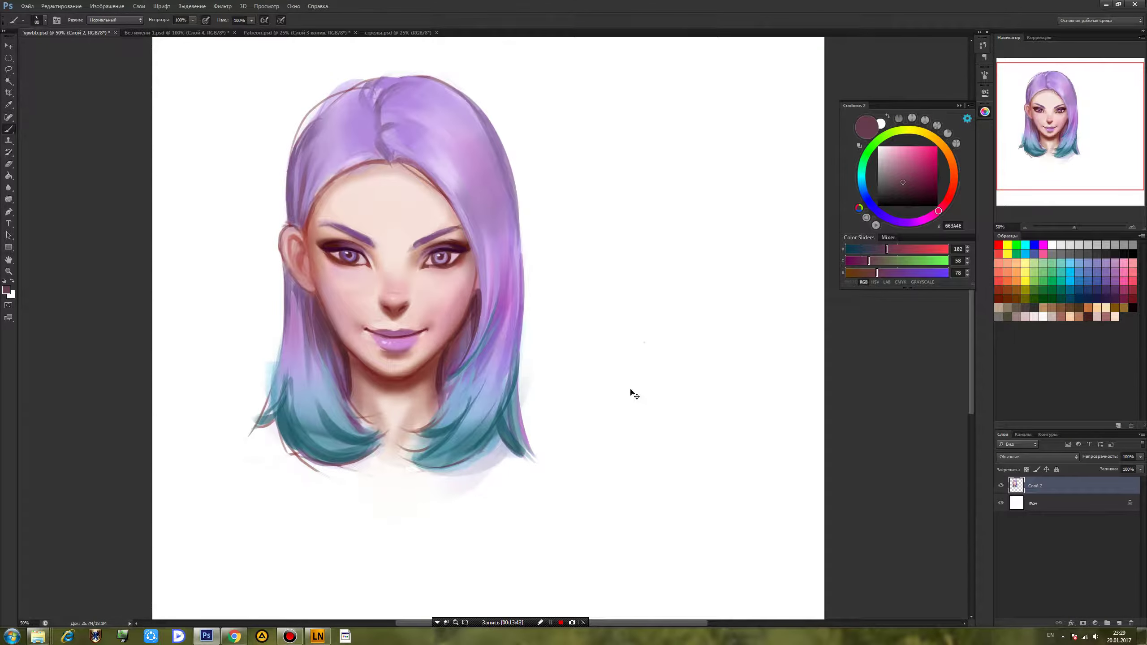
Flip the portrait layer horizontally back to its original orientation.
key(ctrl+t)
right_click(548, 497)
click(548, 475)
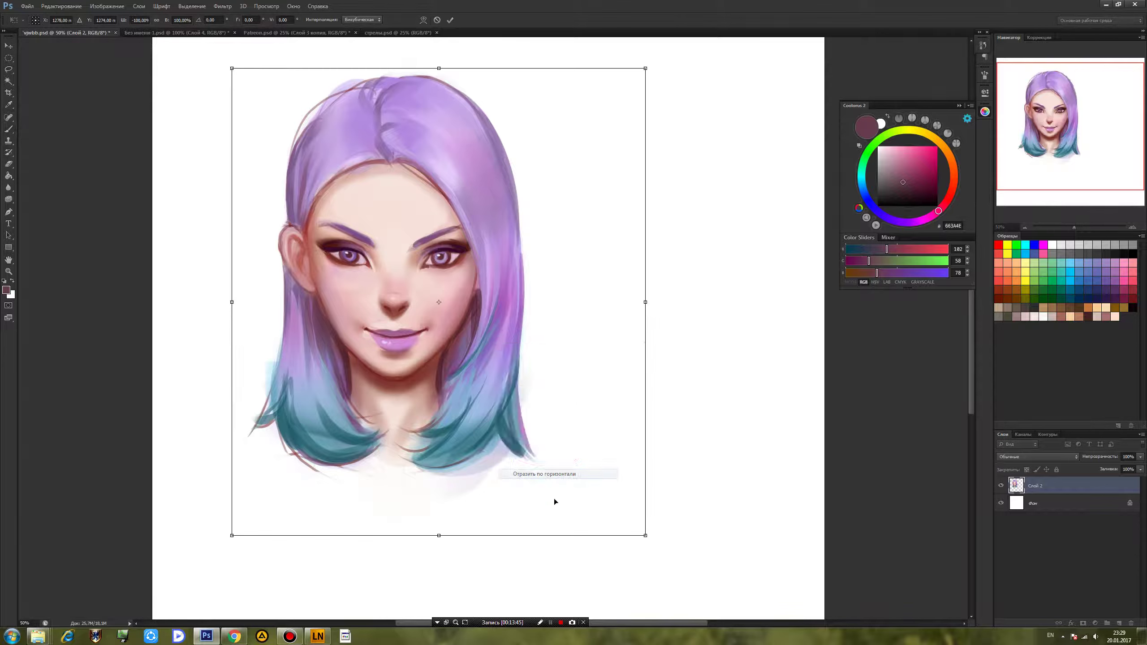
key(Return)
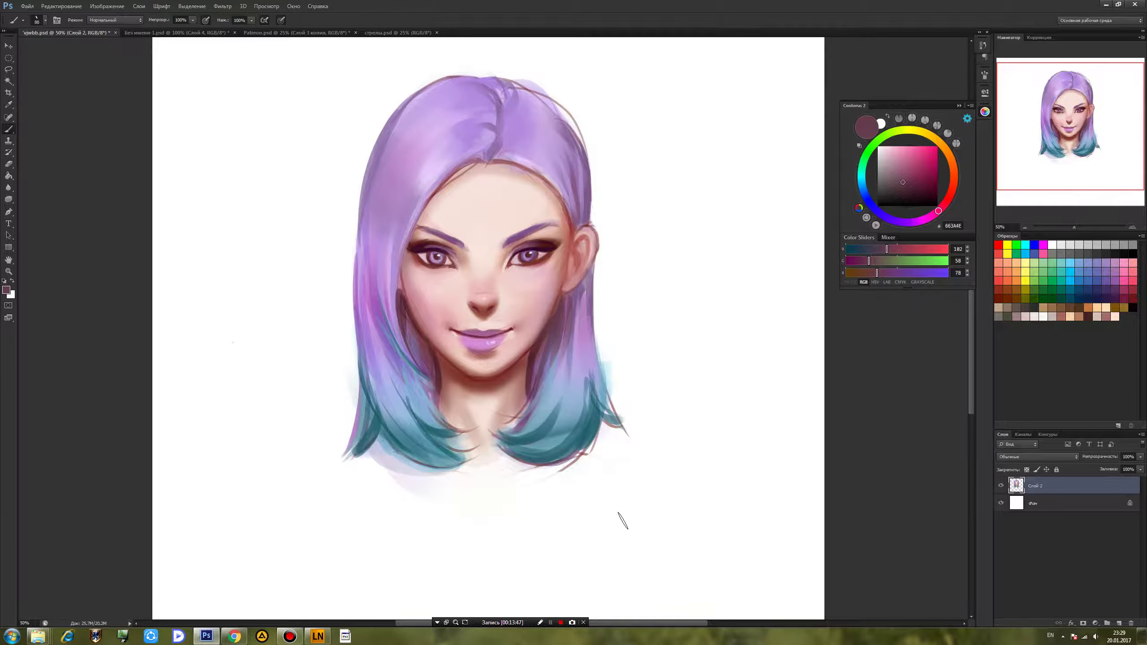
Scale the portrait layer to about 73% width and 70% height and place it in the canvas's upper-left area.
drag(636, 307, 728, 365)
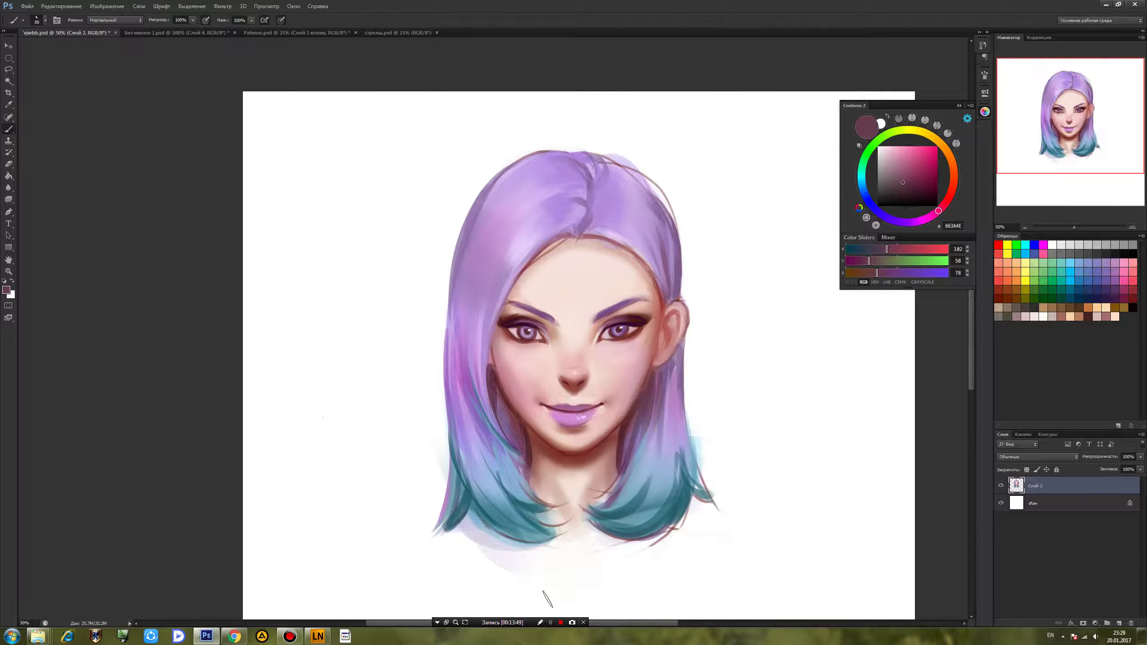
key(ctrl+t)
drag(736, 144, 633, 282)
drag(521, 334, 452, 172)
drag(563, 281, 549, 282)
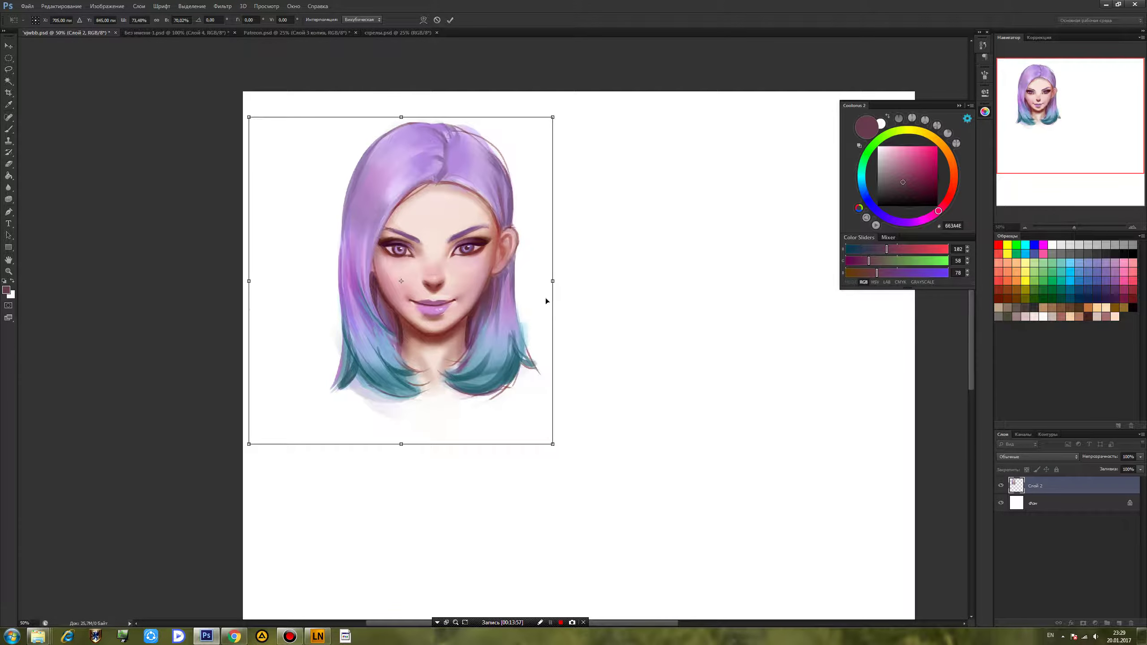
key(b)
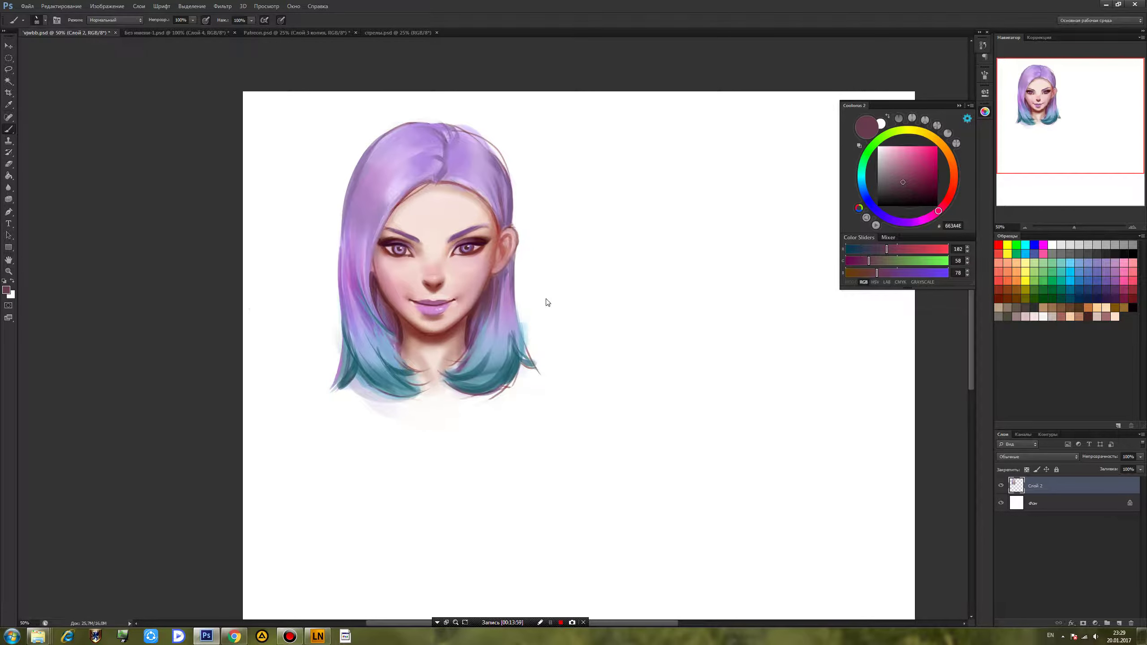
Switch to the hard round brush and refine the iris and pupil of the ear-side eye with sampled violets and dark plum.
key(ctrl+plus)
key(ctrl+plus)
drag(474, 236, 594, 359)
right_click(616, 272)
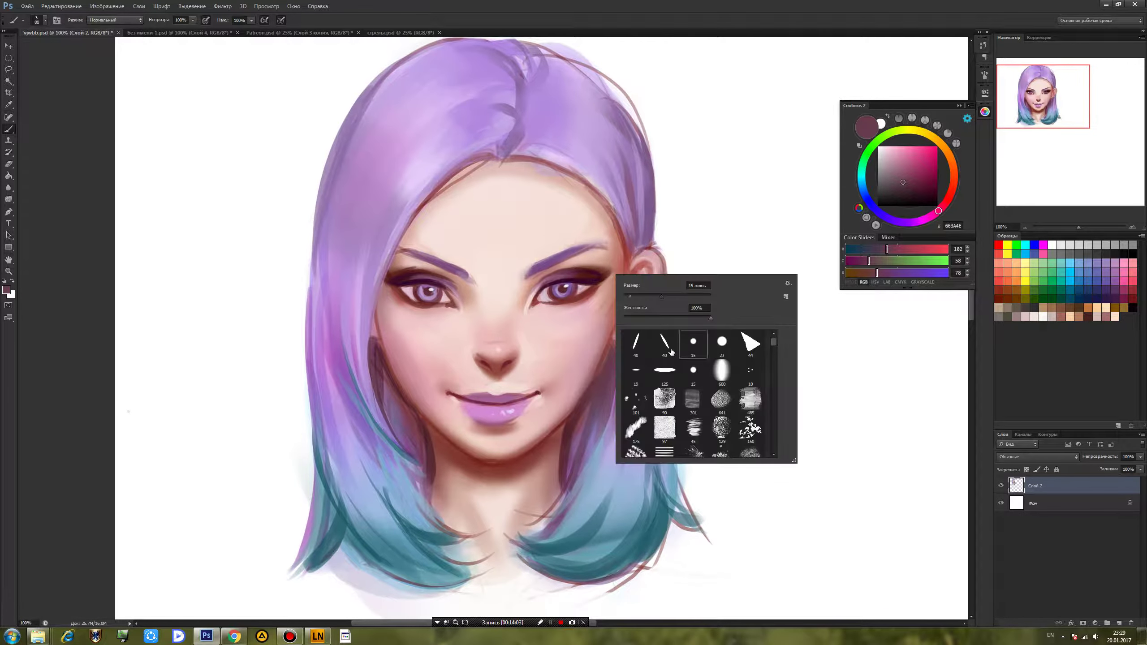
click(693, 341)
alt+click(549, 293)
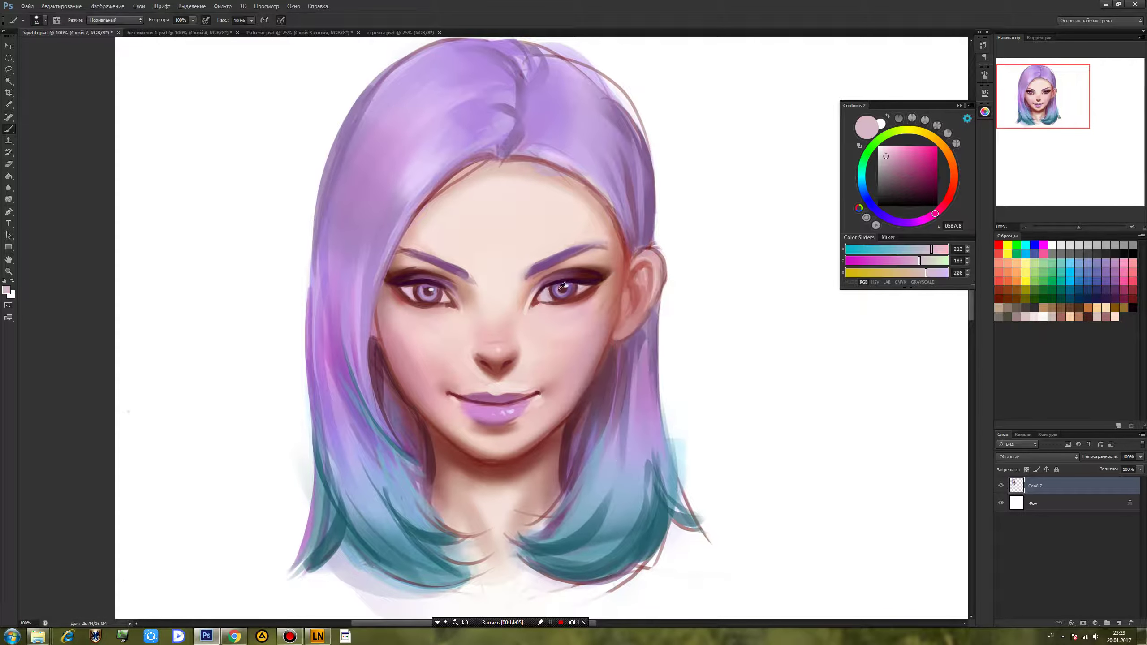
alt+click(559, 289)
alt+click(559, 291)
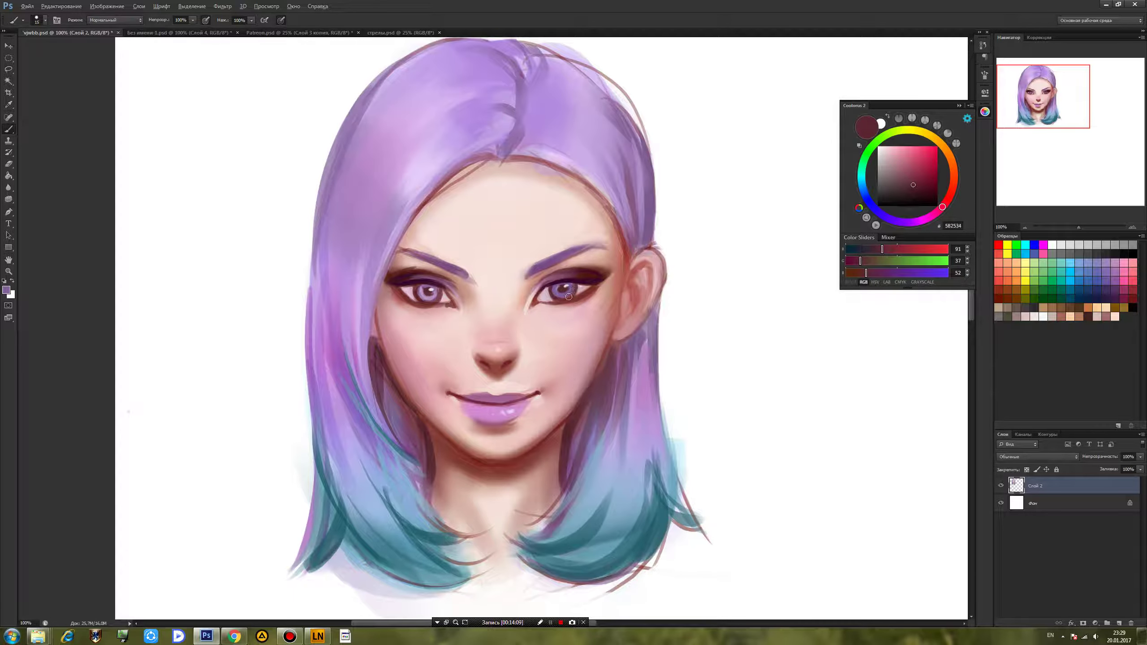
alt+click(560, 289)
alt+click(563, 286)
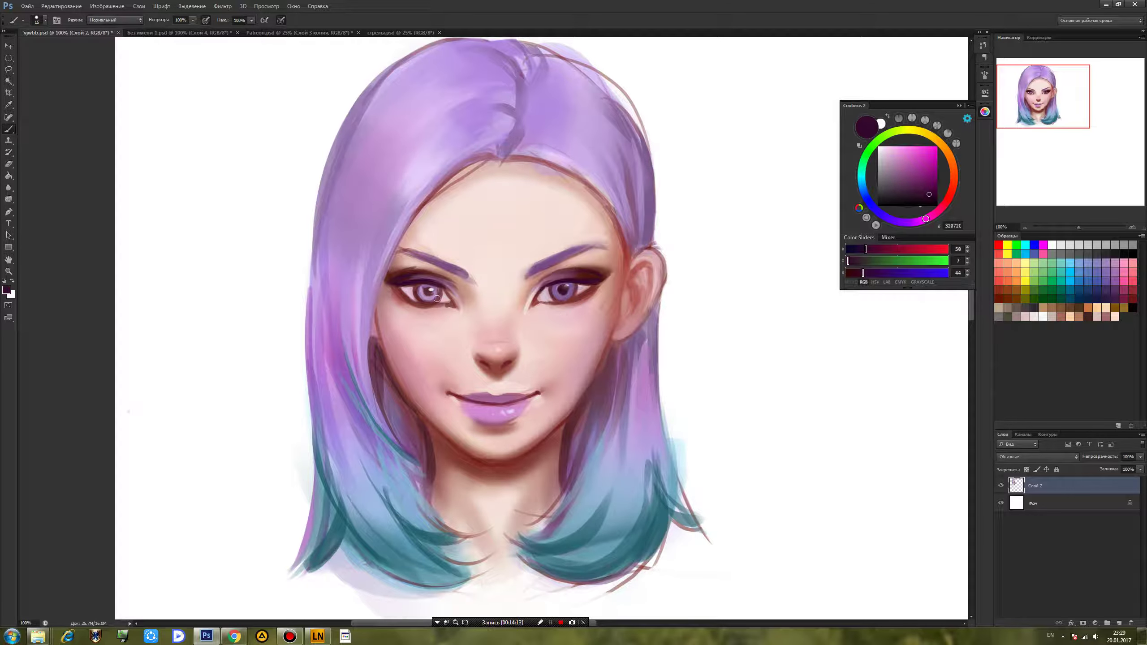
Touch up the iris and upper lid shadow of the other eye with sampled dark and violet tones.
alt+click(417, 284)
alt+click(415, 285)
drag(418, 302, 414, 286)
Refine the iris and pupil of the ear-side eye with sampled pale pink, muted violet and dark plum.
alt+click(581, 285)
alt+click(577, 283)
alt+click(577, 284)
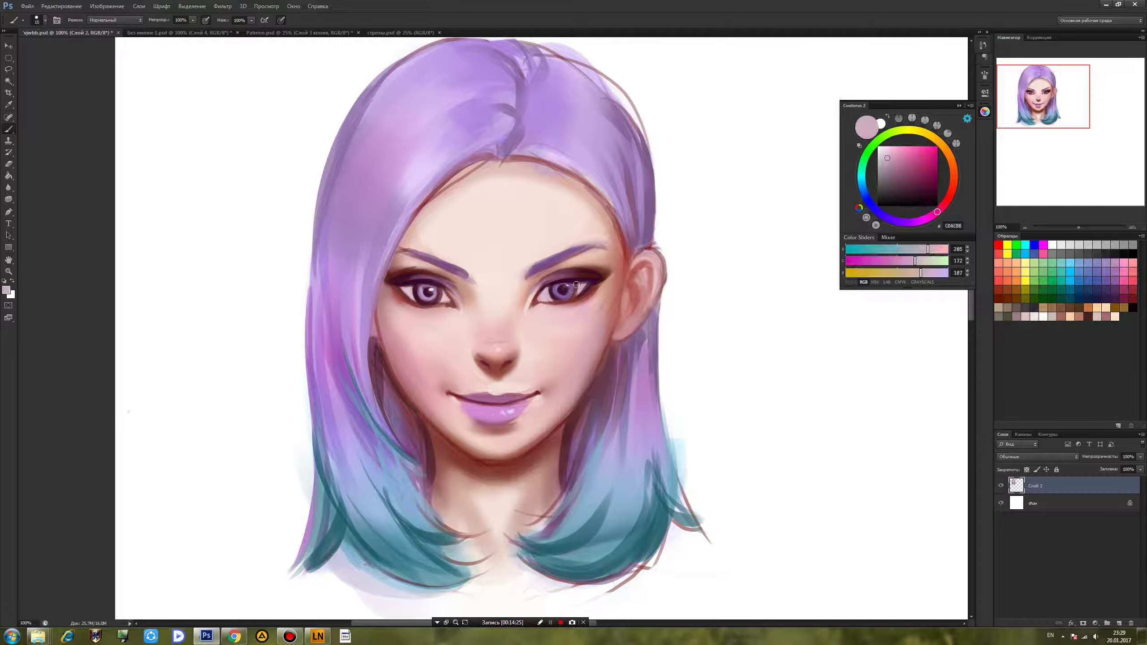
alt+click(573, 284)
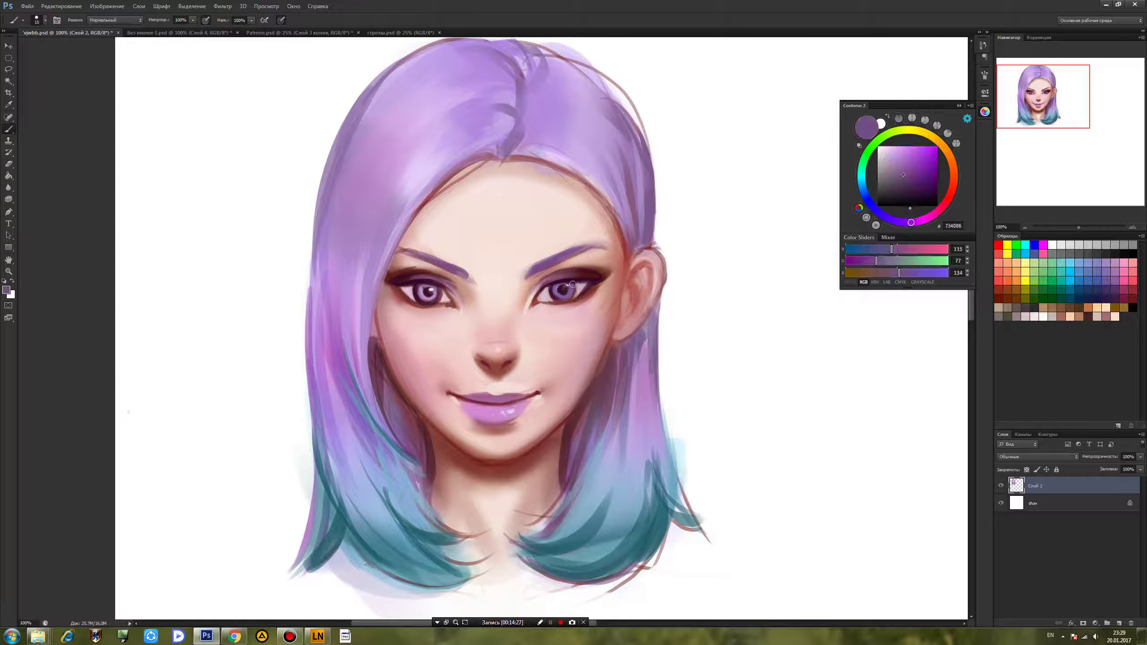
alt+click(571, 289)
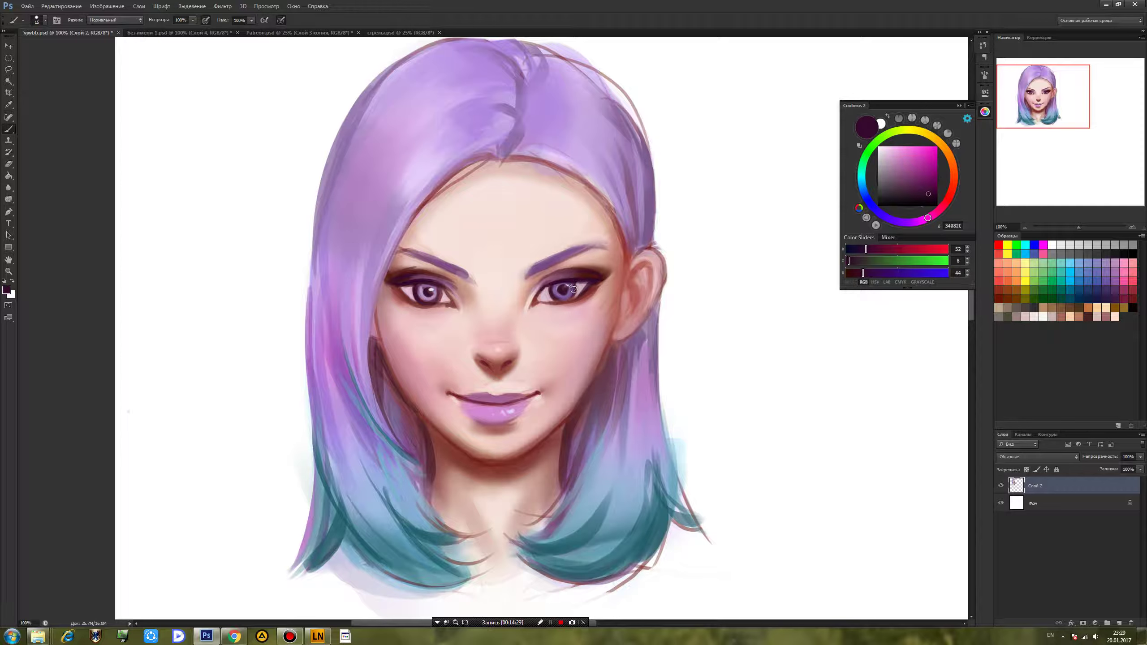
Brighten the irises with a saturated blue-violet, including the lower part of the iris away from the ear.
alt+click(427, 290)
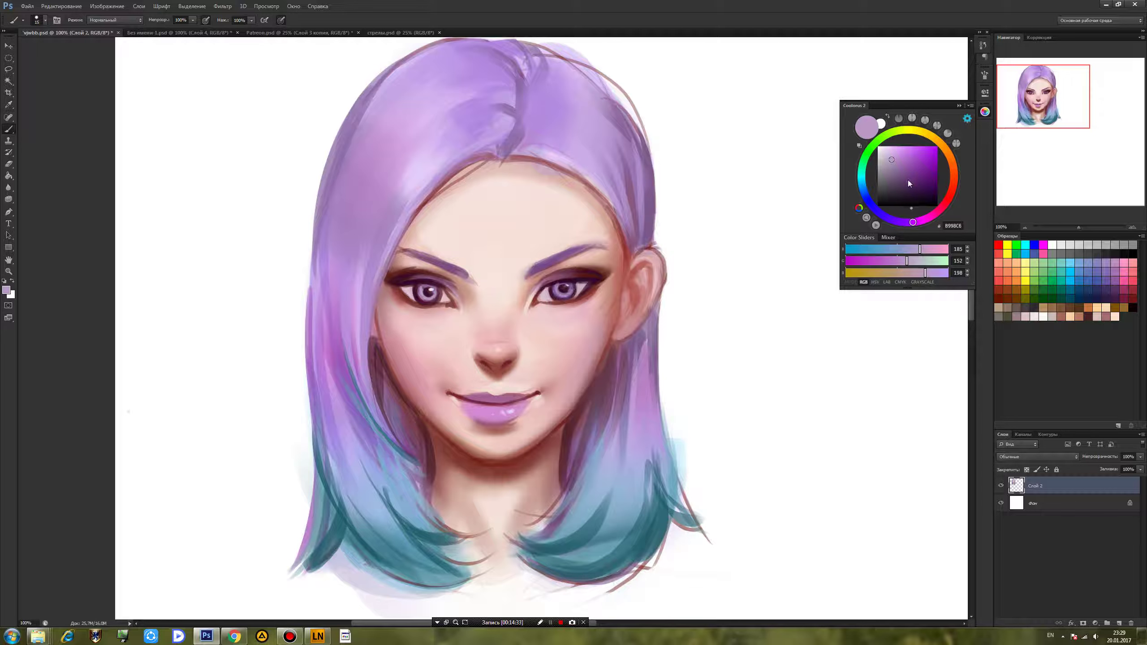
drag(910, 177, 922, 147)
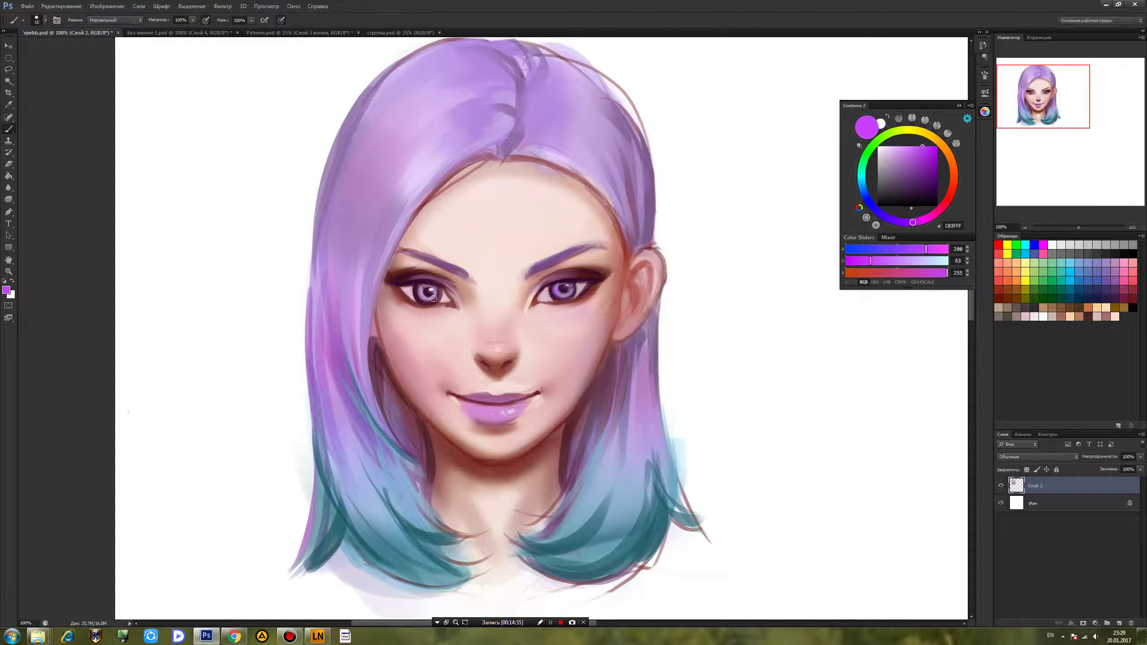
drag(892, 222, 885, 216)
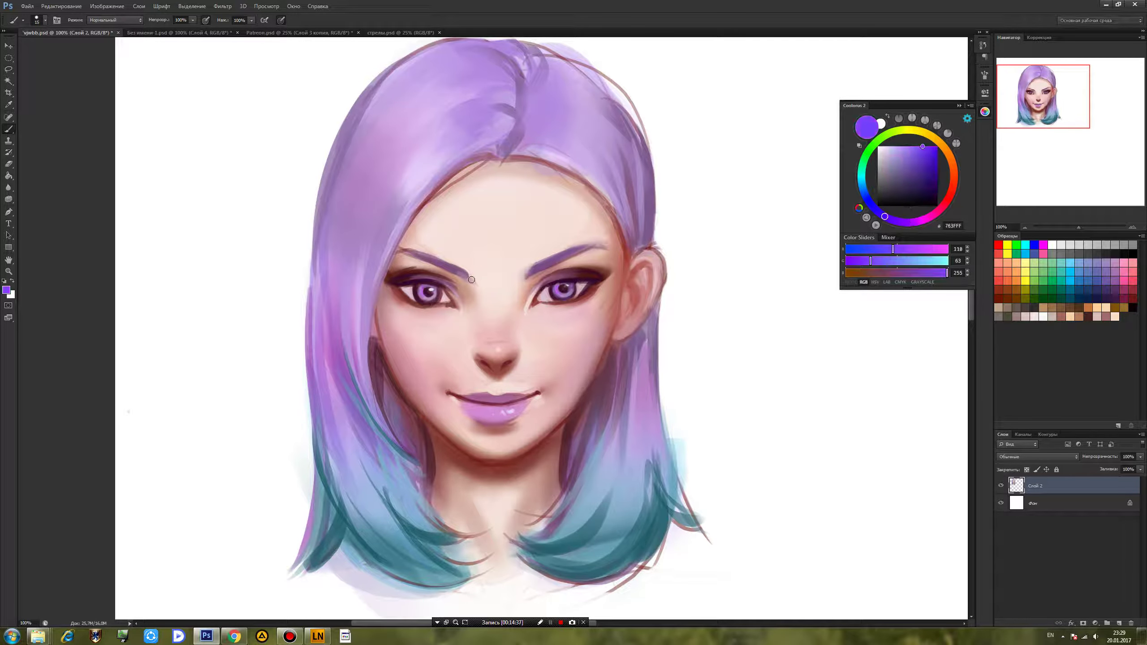
drag(435, 298, 418, 290)
Touch up the eyes with small strokes of white and pale blue, using the Color (Цветность) brush mode, and save the document.
alt+click(714, 294)
right_click(594, 295)
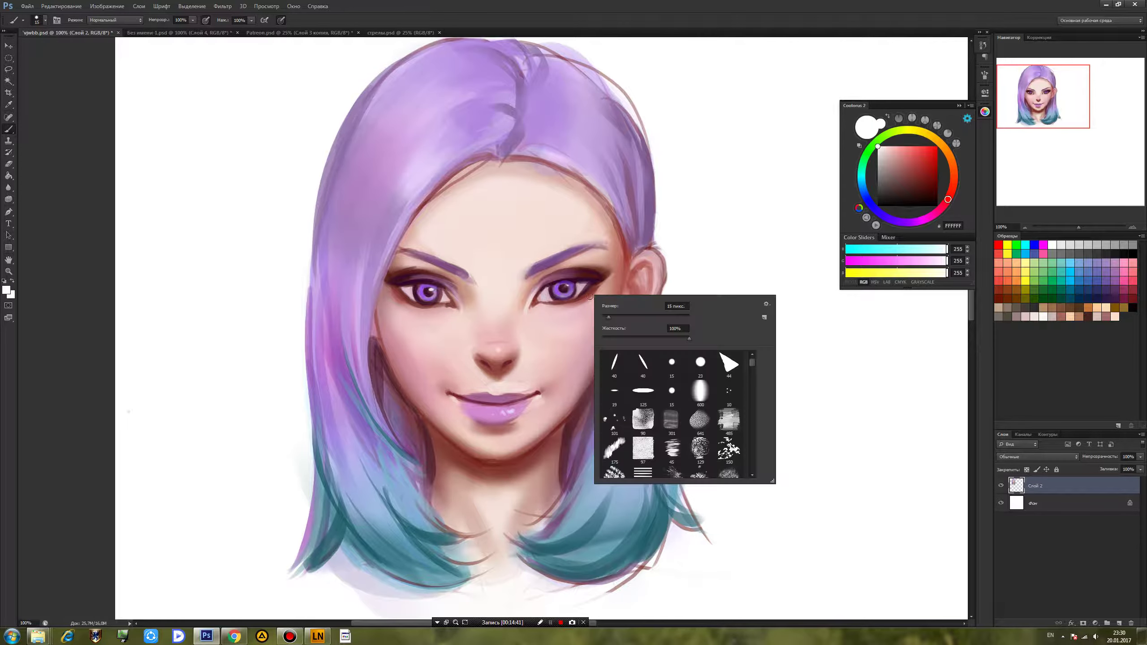
click(604, 317)
key(Return)
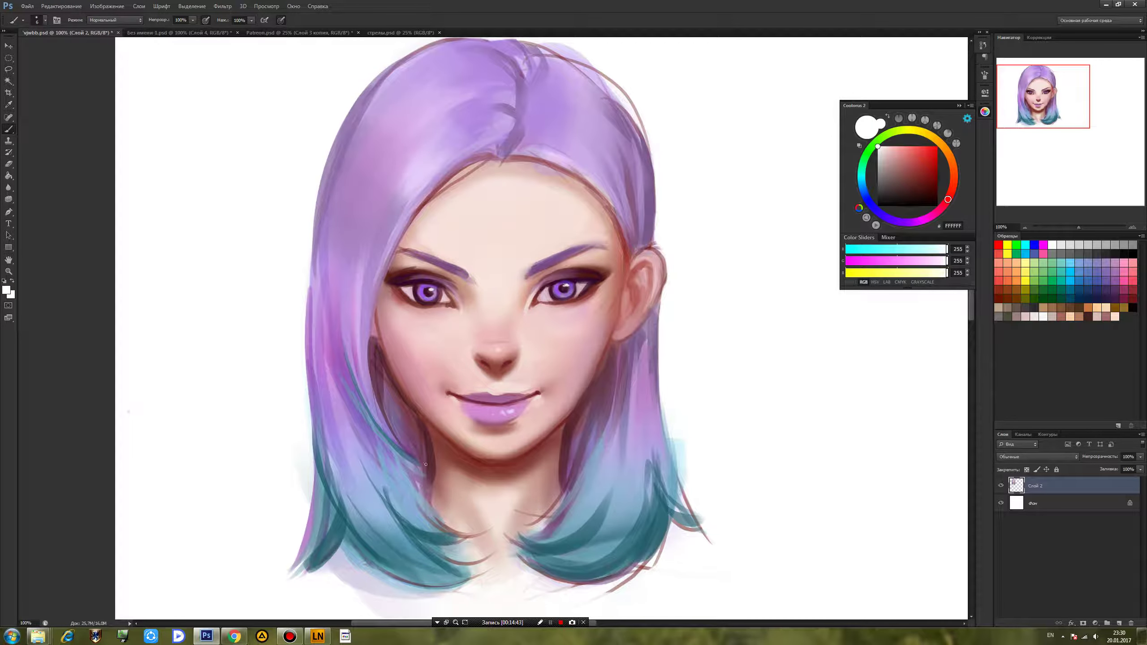
click(108, 23)
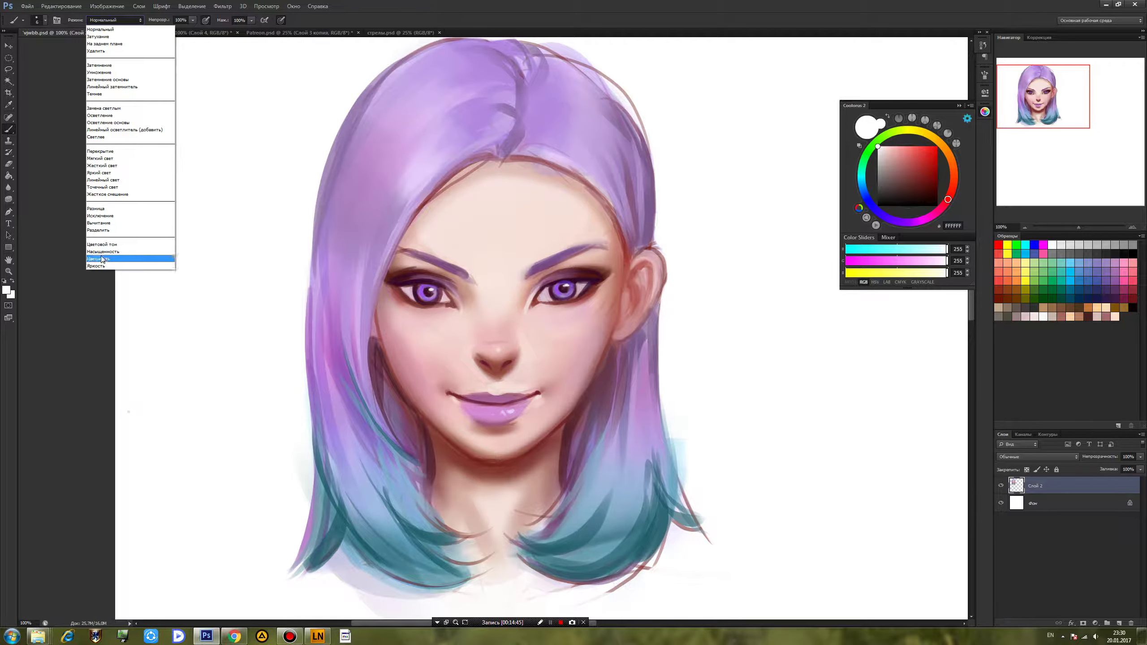
click(113, 256)
alt+click(686, 448)
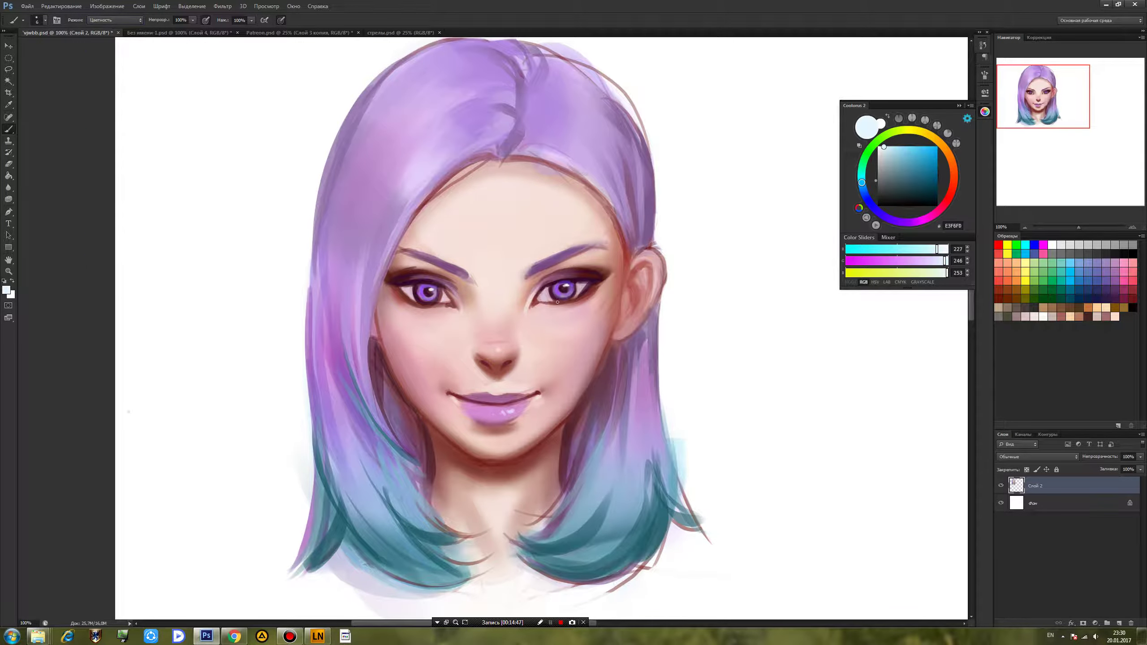
right_click(570, 299)
click(675, 368)
key(Return)
key(ctrl+s)
Return the brush to Normal mode and blend sampled pink over the hair-side cheek with a large, low-hardness brush.
click(115, 19)
click(108, 21)
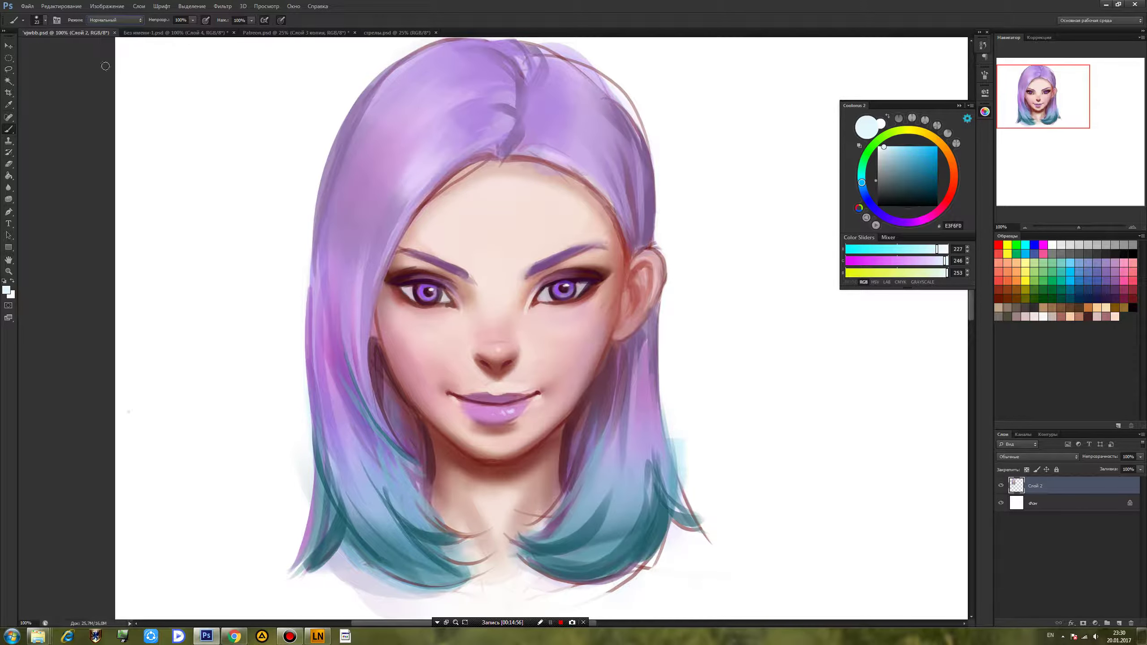
alt+click(500, 337)
right_click(435, 341)
click(447, 380)
click(468, 360)
alt+click(409, 361)
drag(402, 341, 438, 362)
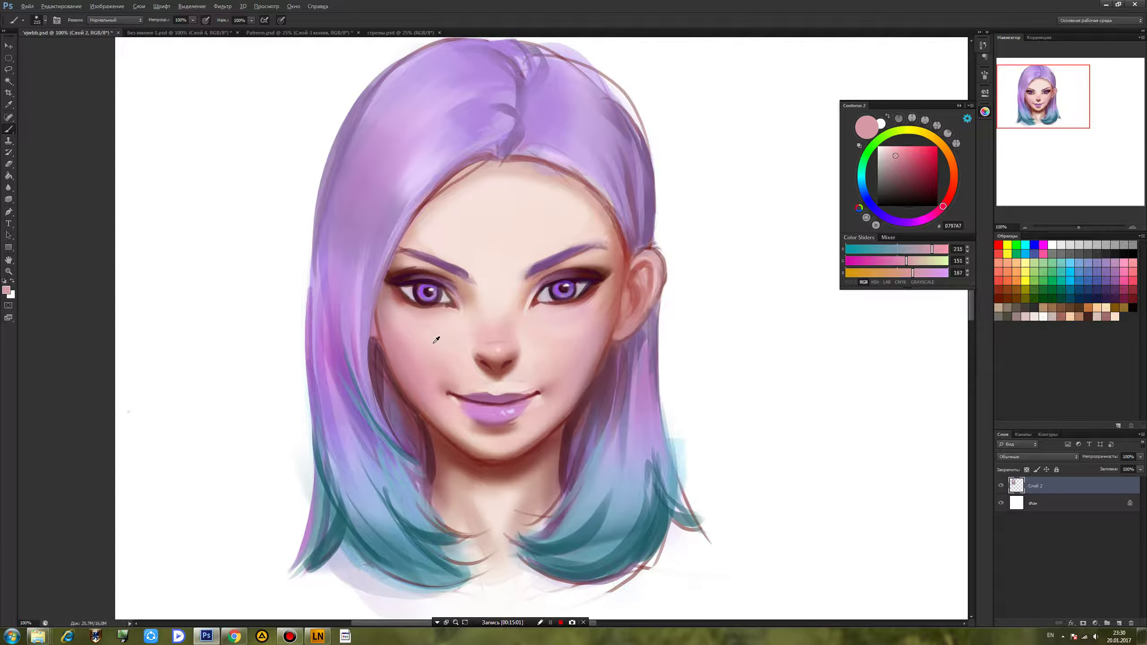
Blush both cheeks with warm coral FF736F, setting the soft brush to about 176 px.
alt+click(434, 386)
alt+click(541, 357)
alt+click(581, 348)
click(949, 197)
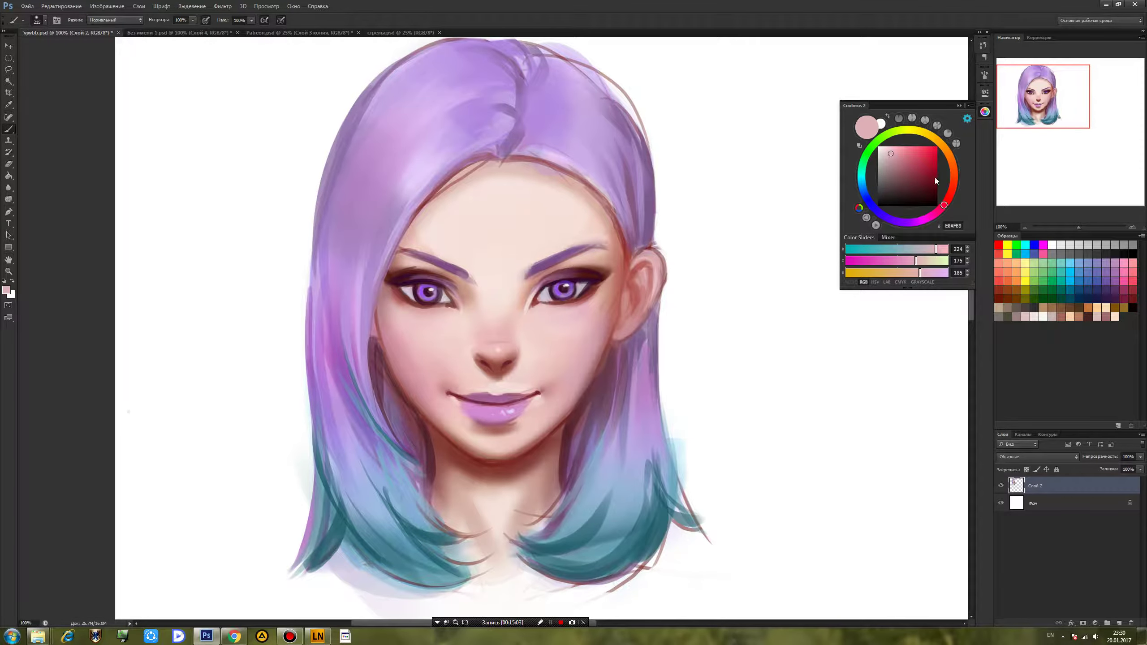
click(911, 146)
drag(571, 343, 561, 352)
mouse_move(434, 369)
mouse_down()
mouse_move(415, 335)
mouse_move(412, 346)
mouse_up()
drag(554, 360, 580, 347)
right_click(583, 344)
click(651, 370)
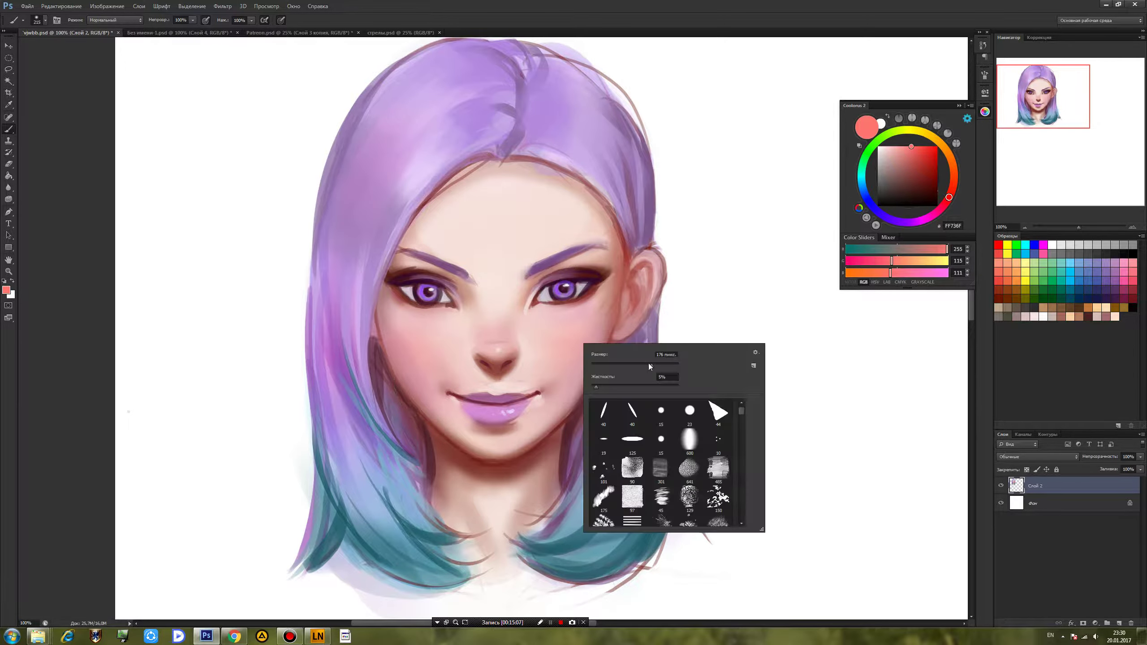
click(440, 344)
Resize the soft brush and smooth the forehead up to the hairline with sampled pale skin tones.
alt+click(498, 298)
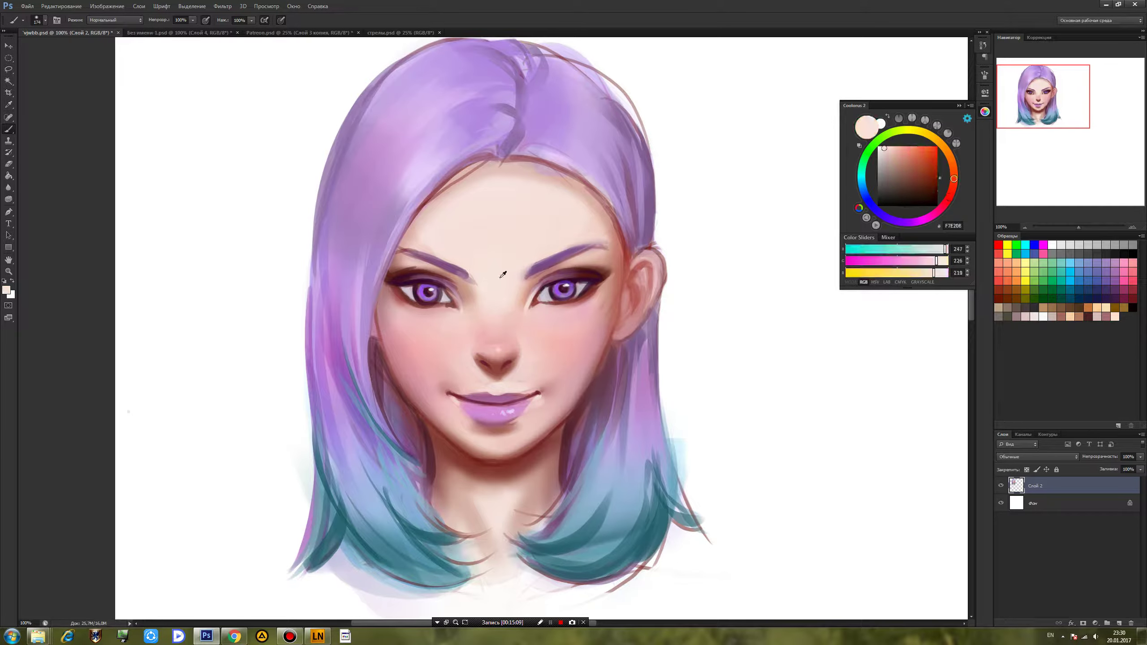
right_click(569, 228)
click(570, 216)
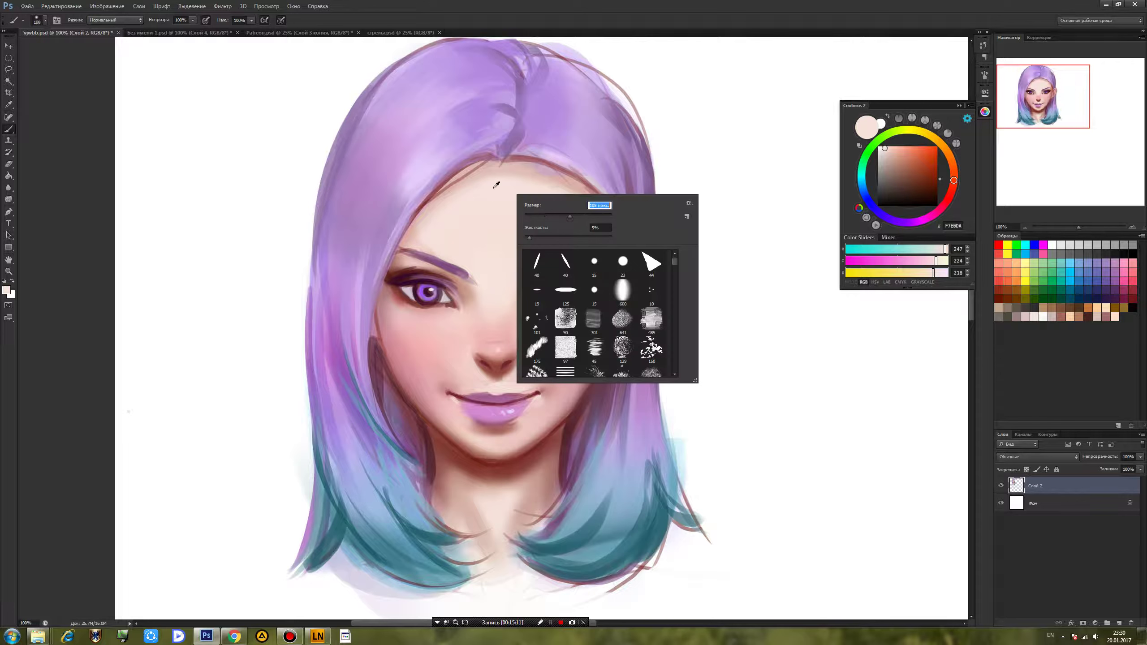
alt+click(482, 198)
mouse_move(508, 182)
mouse_down()
mouse_move(551, 178)
mouse_move(518, 147)
mouse_move(560, 161)
mouse_move(508, 59)
mouse_move(520, 122)
mouse_move(494, 136)
mouse_up()
Glaze saturated violet 842EFF over the hair parting, the strands above the ear and the long side lock.
alt+click(627, 253)
alt+click(564, 132)
alt+click(520, 148)
click(895, 221)
click(926, 147)
drag(635, 199, 640, 219)
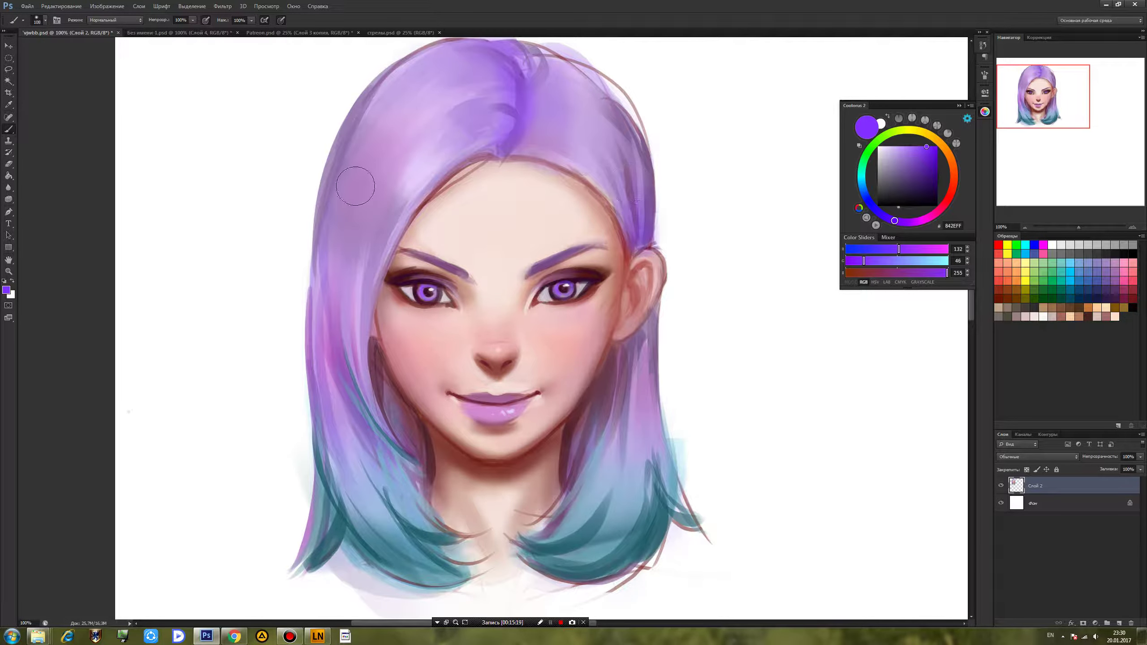
drag(355, 186, 332, 316)
Wash the hair ends on both sides with soft sampled blue and teal, blending them up into the violet.
alt+click(448, 567)
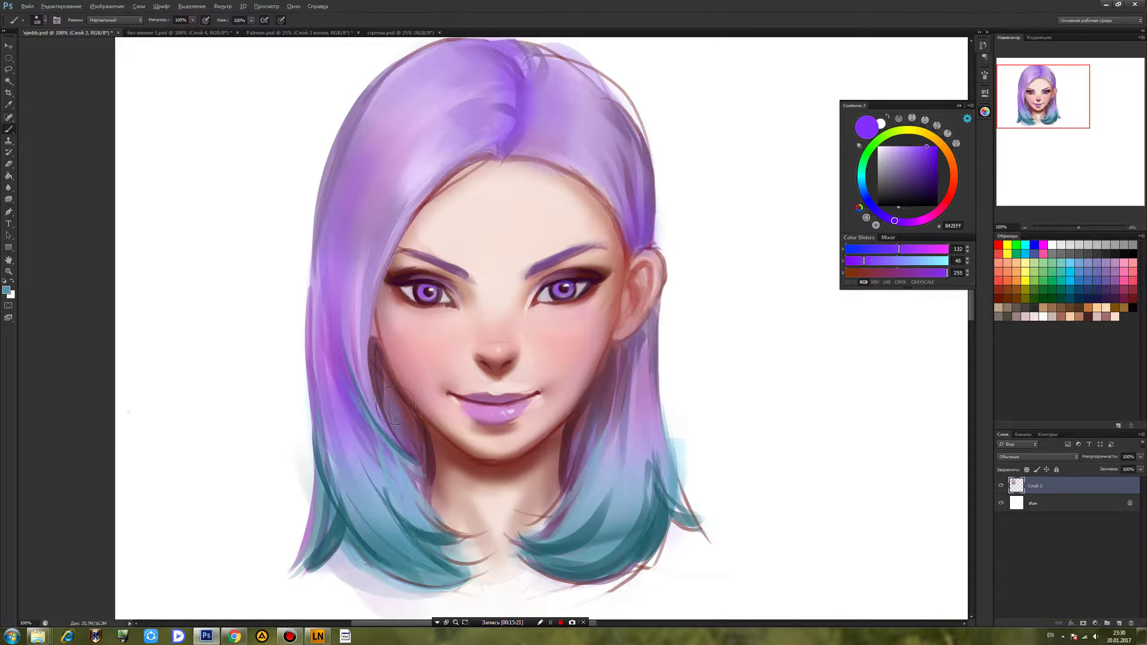
drag(913, 273, 897, 272)
drag(387, 508, 361, 452)
drag(624, 472, 612, 554)
alt+click(641, 545)
drag(645, 456, 587, 539)
mouse_move(628, 406)
mouse_down()
mouse_move(621, 427)
mouse_move(638, 497)
mouse_up()
Soften the shadowed inner hair beside the face and neck with sampled plum tones.
alt+click(349, 394)
alt+click(371, 352)
alt+click(370, 351)
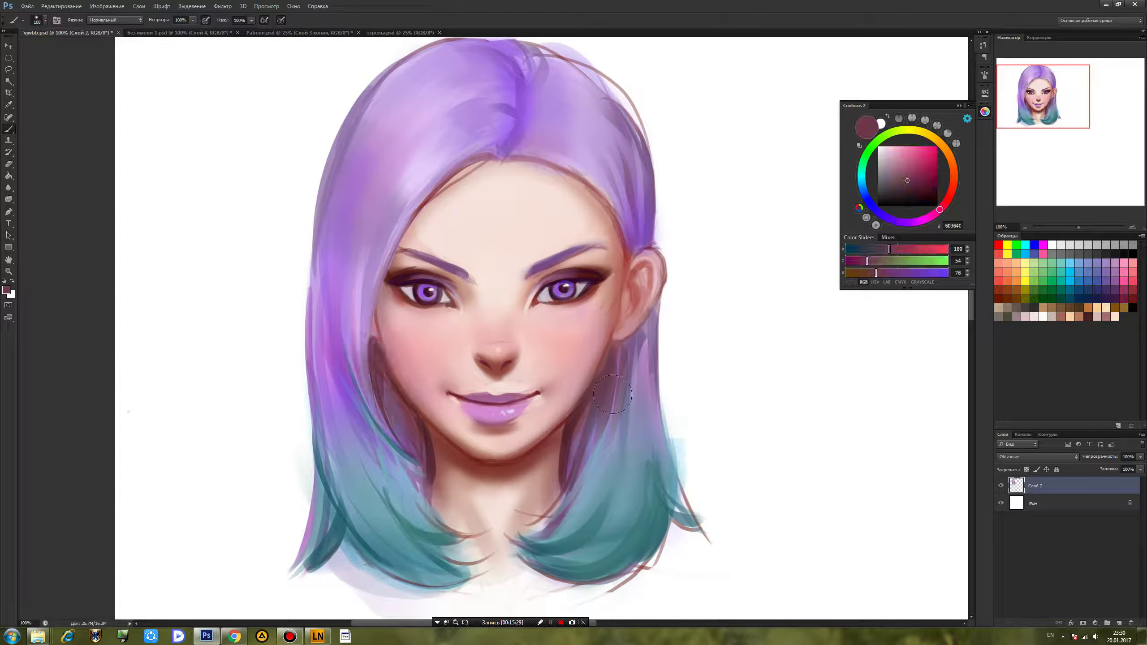
Even out the lower cheeks with sampled pinks and redden the nose with a rosy red.
alt+click(433, 365)
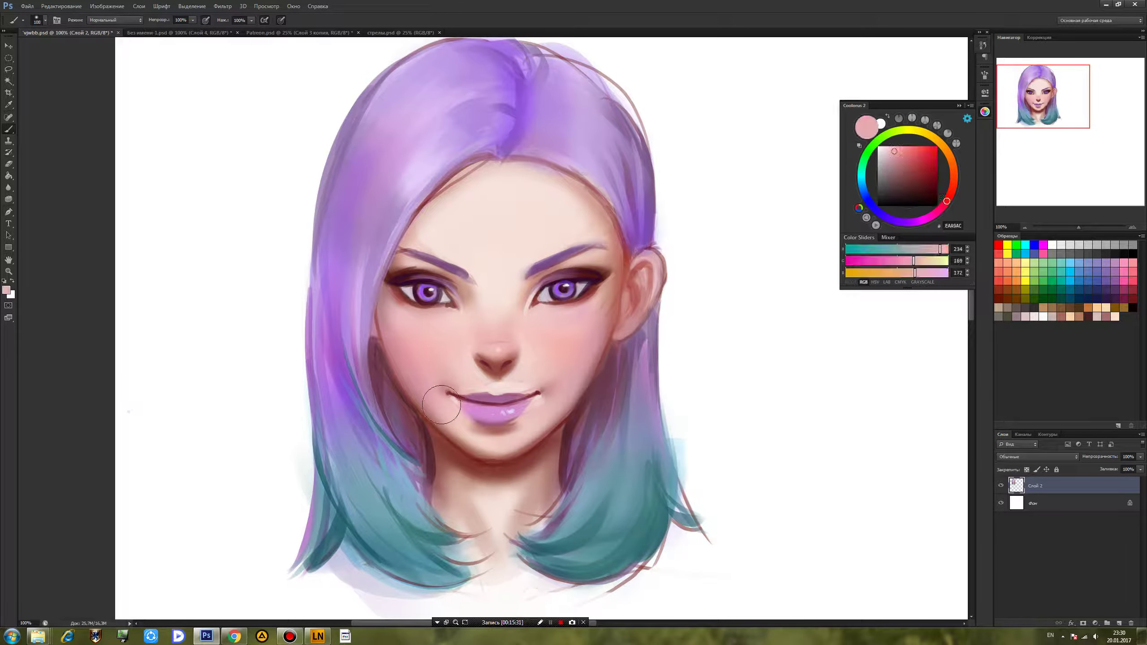
alt+click(542, 368)
alt+click(560, 380)
alt+click(604, 315)
click(913, 154)
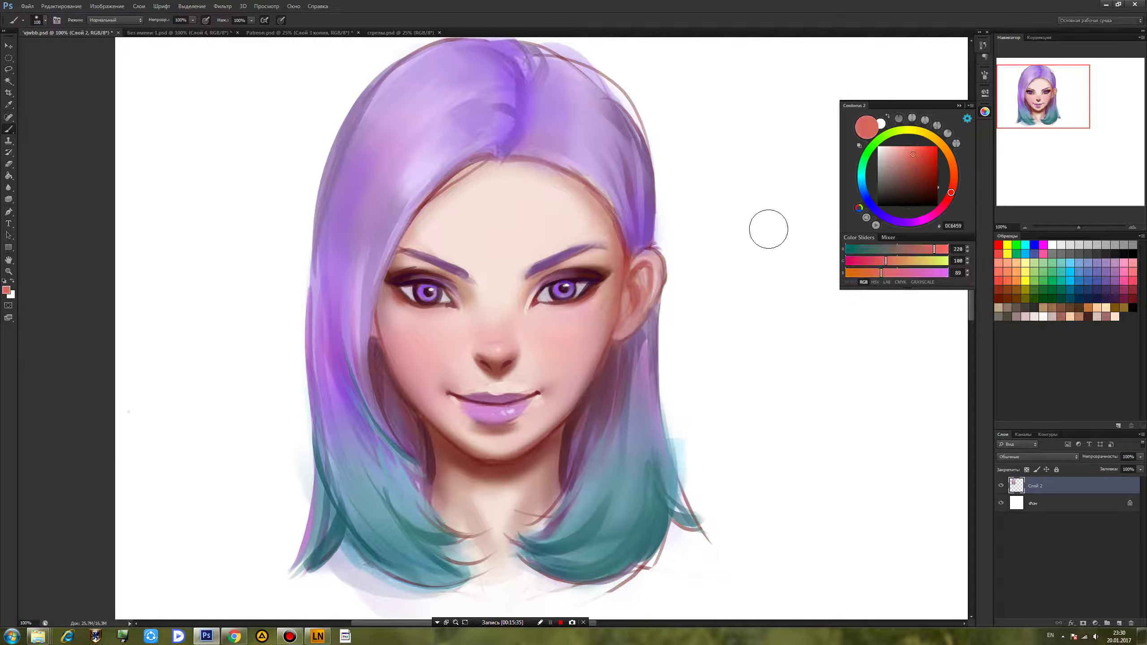
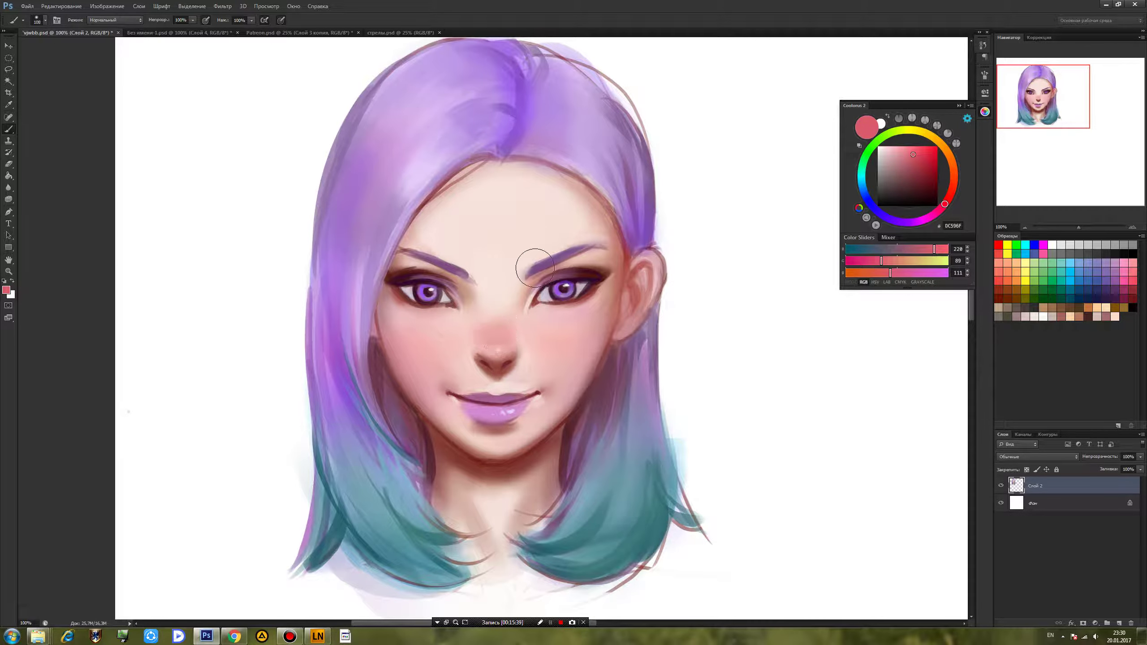
Reduce the brush size and model the nose bridge and inner eye corners with sampled skin tones.
right_click(570, 319)
click(569, 328)
click(549, 328)
alt+click(467, 287)
alt+click(523, 293)
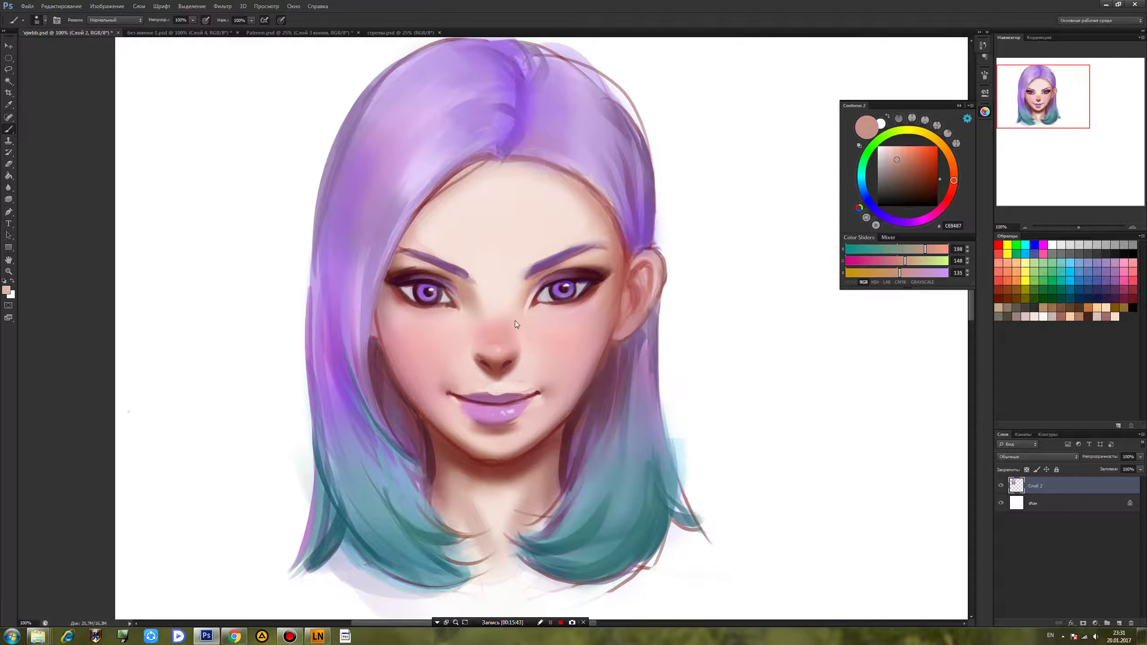
alt+click(477, 288)
drag(479, 290, 489, 310)
alt+click(476, 267)
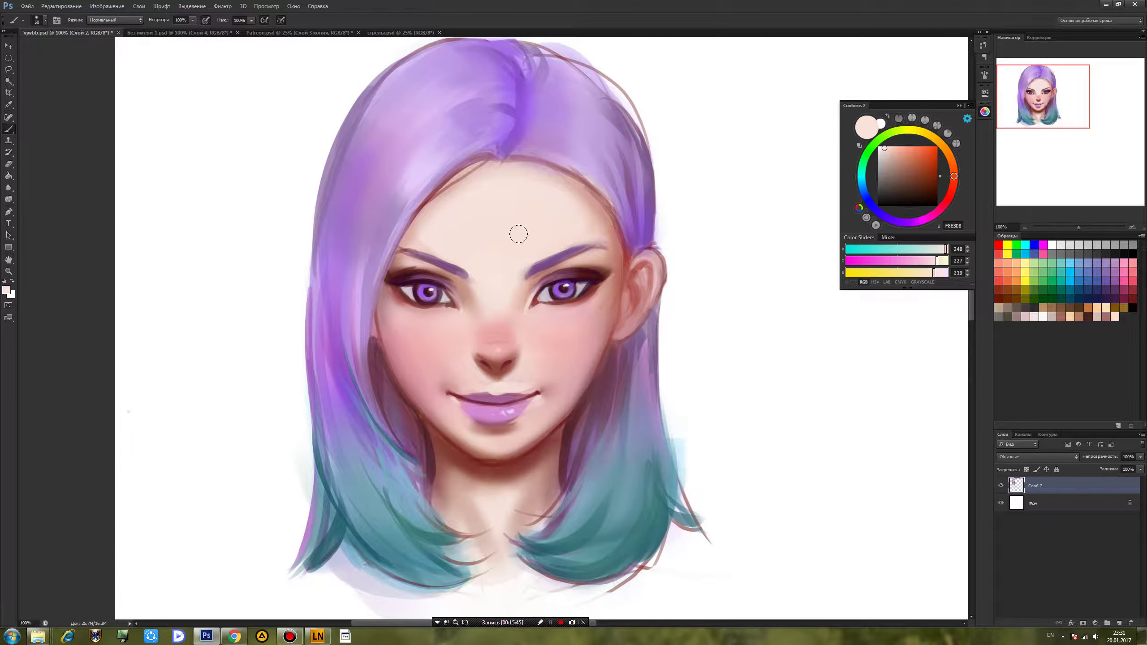
Switch to the 15 px round brush and touch up the inner end of the hair-side eyebrow with sampled mauve.
right_click(525, 258)
click(603, 324)
click(458, 271)
alt+click(460, 274)
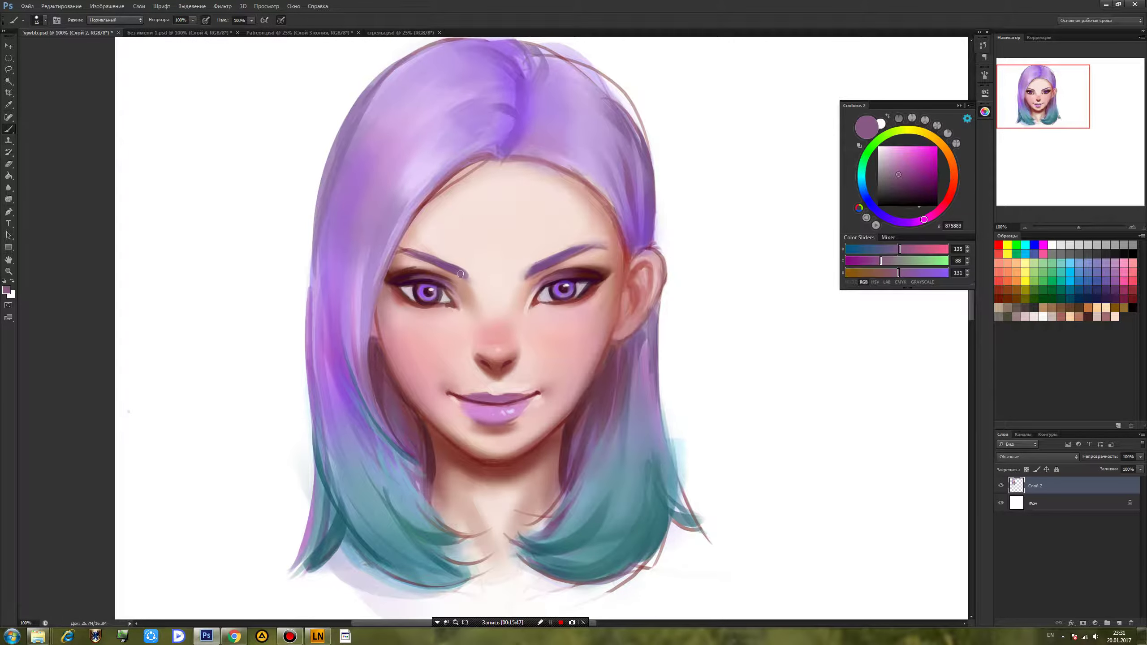
Switch to the 23 px soft round brush and deepen the outer eyelid shadows of both eyes with sampled dark plum.
right_click(406, 282)
click(514, 354)
click(424, 324)
click(426, 304)
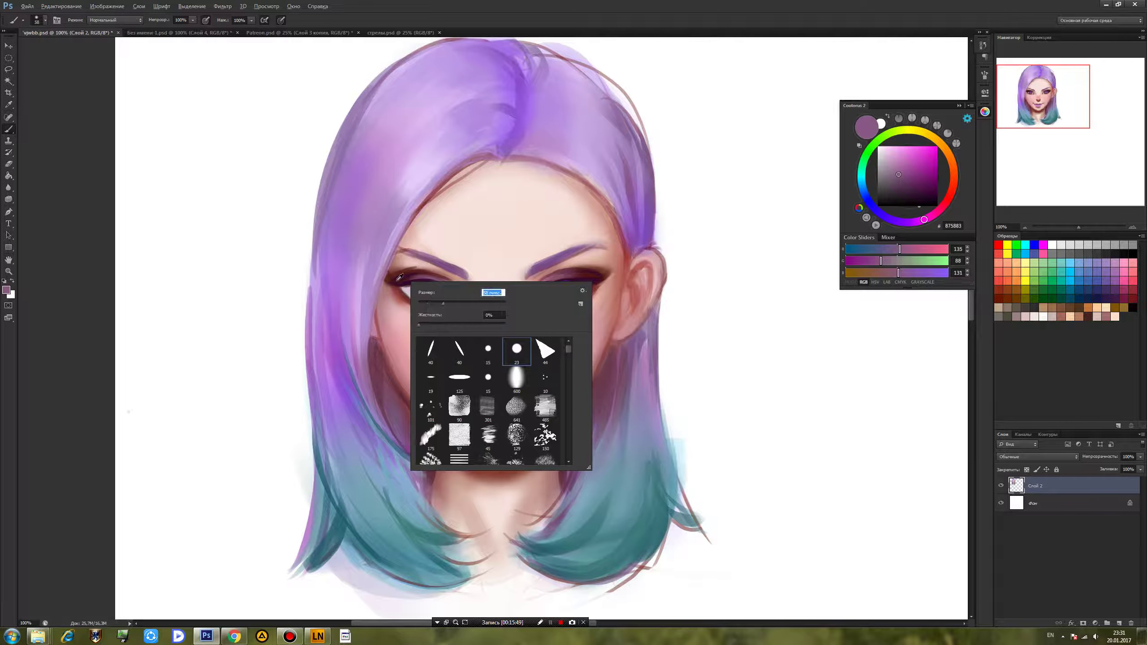
alt+click(397, 280)
right_click(431, 276)
drag(455, 297, 434, 270)
click(397, 279)
alt+click(419, 263)
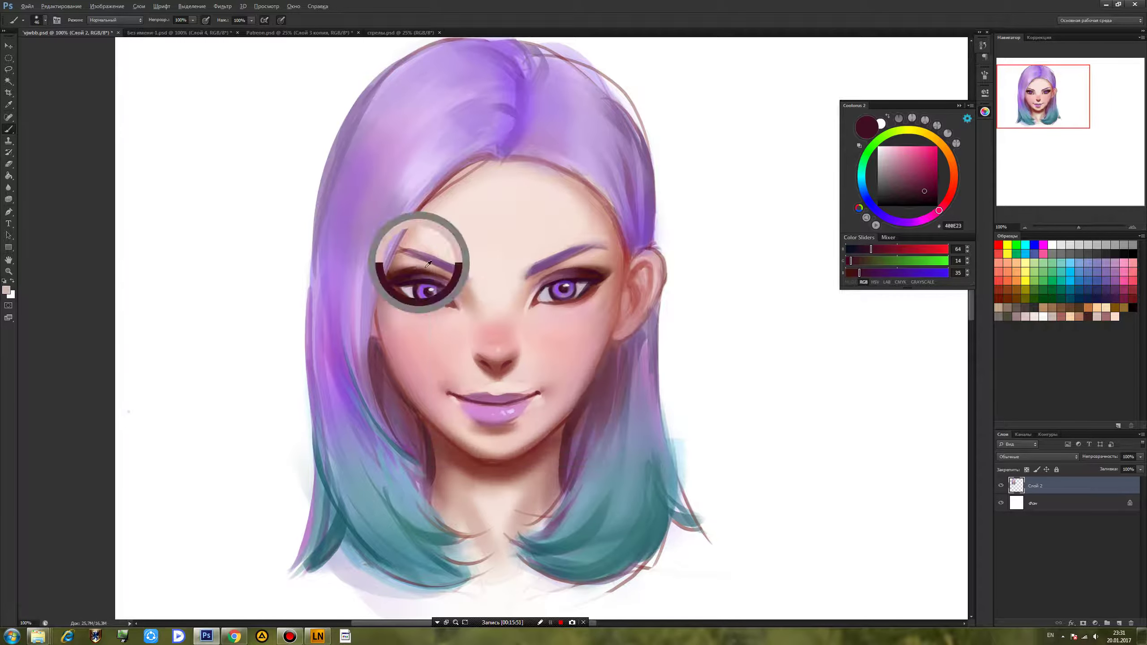
alt+click(597, 269)
alt+click(601, 270)
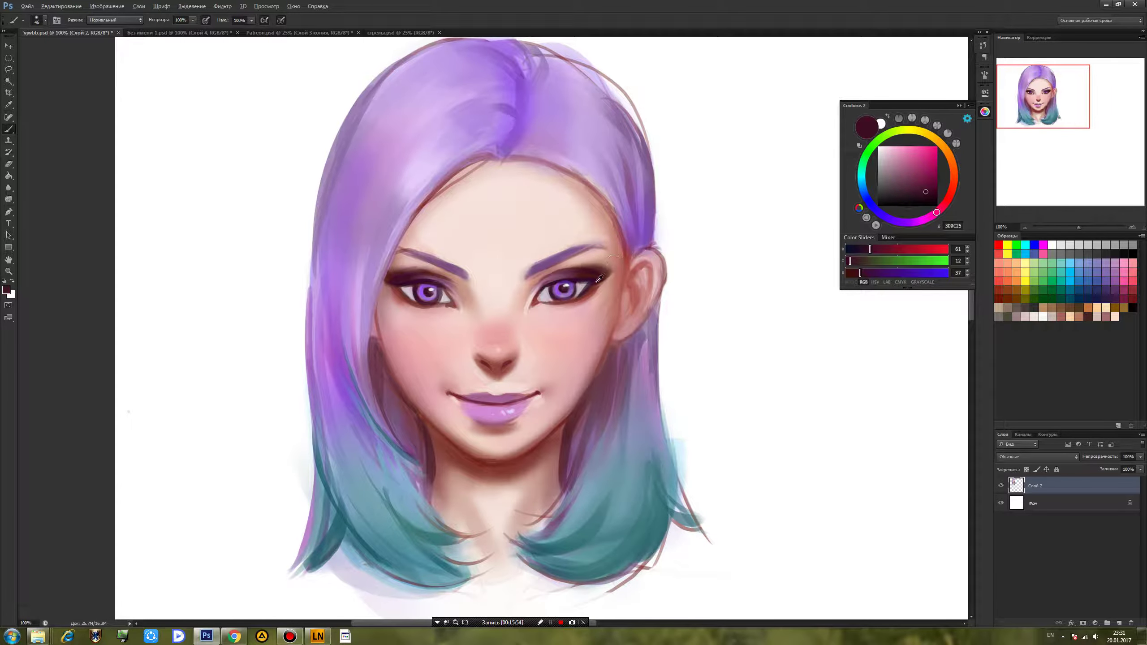
Switch to the 15 px round brush and rework the ear-side eye's iris and pupil with sampled violet and plum.
right_click(481, 309)
click(553, 383)
alt+click(559, 290)
alt+click(561, 294)
alt+click(562, 287)
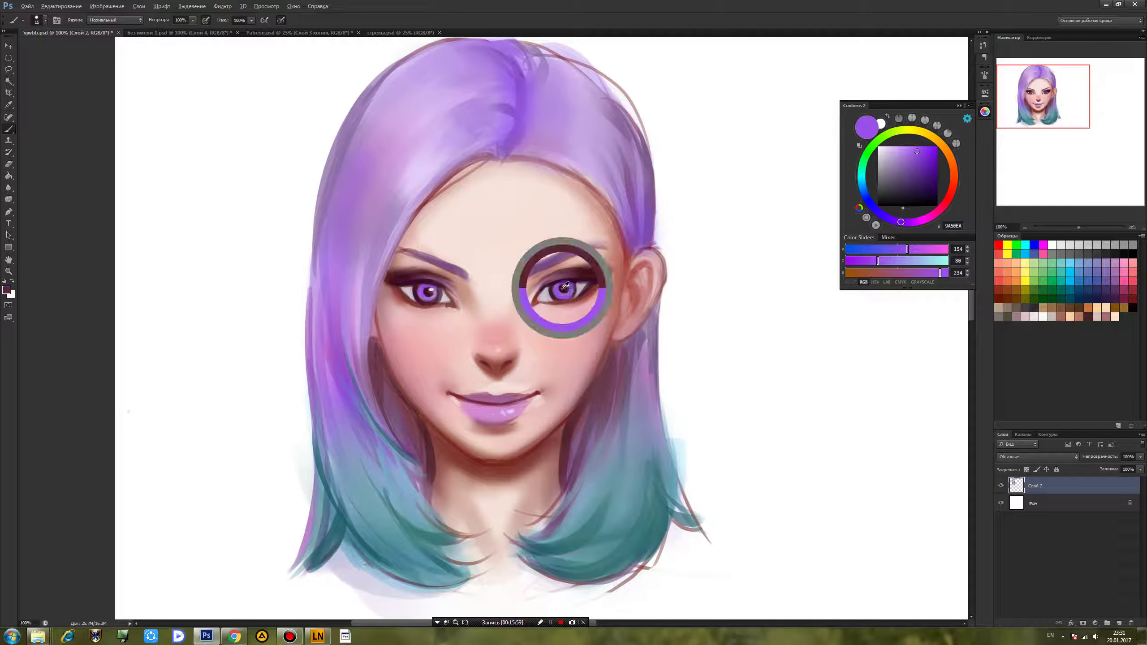
alt+click(556, 292)
Lighten the ear-side iris with sampled pale violet, darken the other eye's pupil with plum and save the document.
alt+click(595, 142)
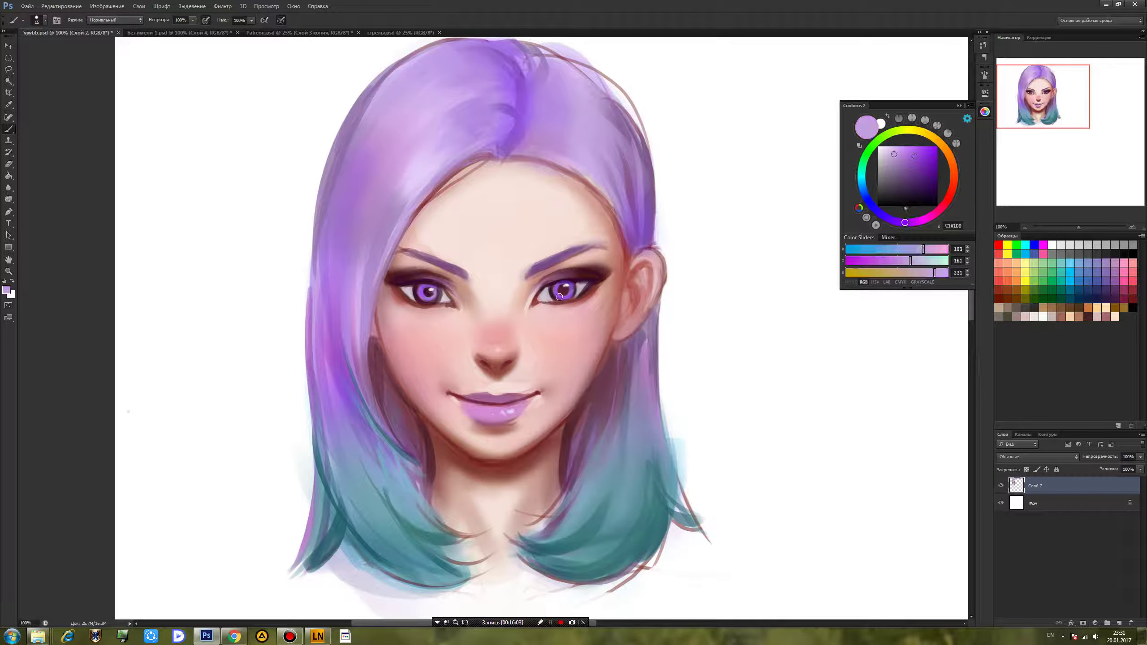
drag(563, 295, 567, 290)
alt+click(425, 292)
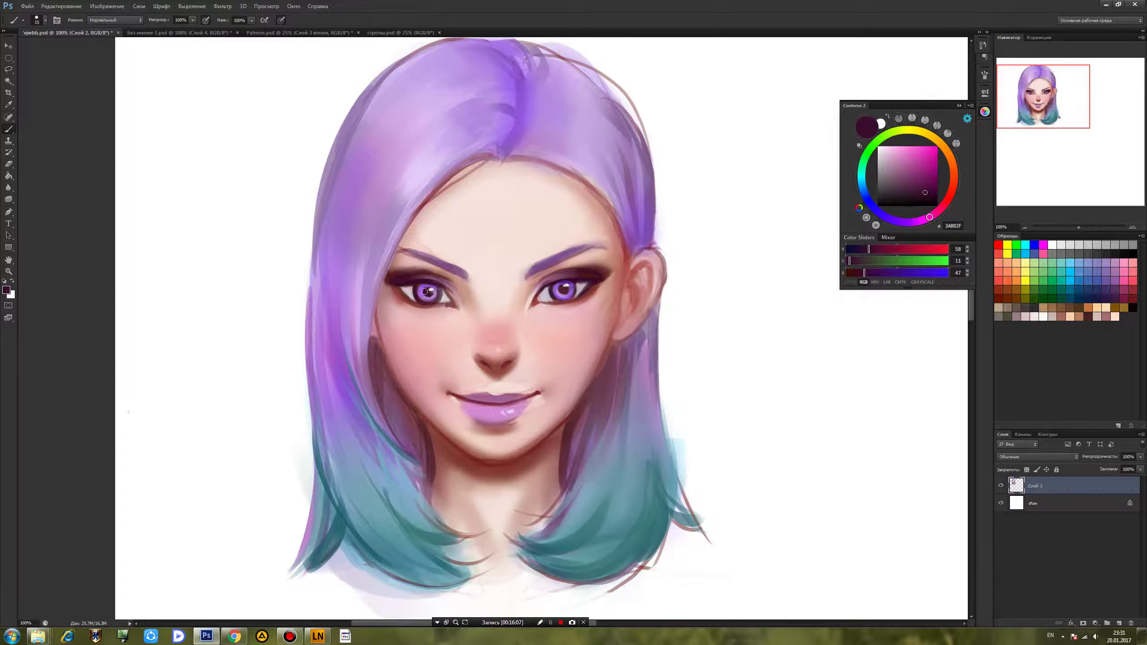
key(ctrl+s)
Darken both eyebrows with strokes of deep violet 3C1D5F.
alt+click(550, 261)
click(918, 185)
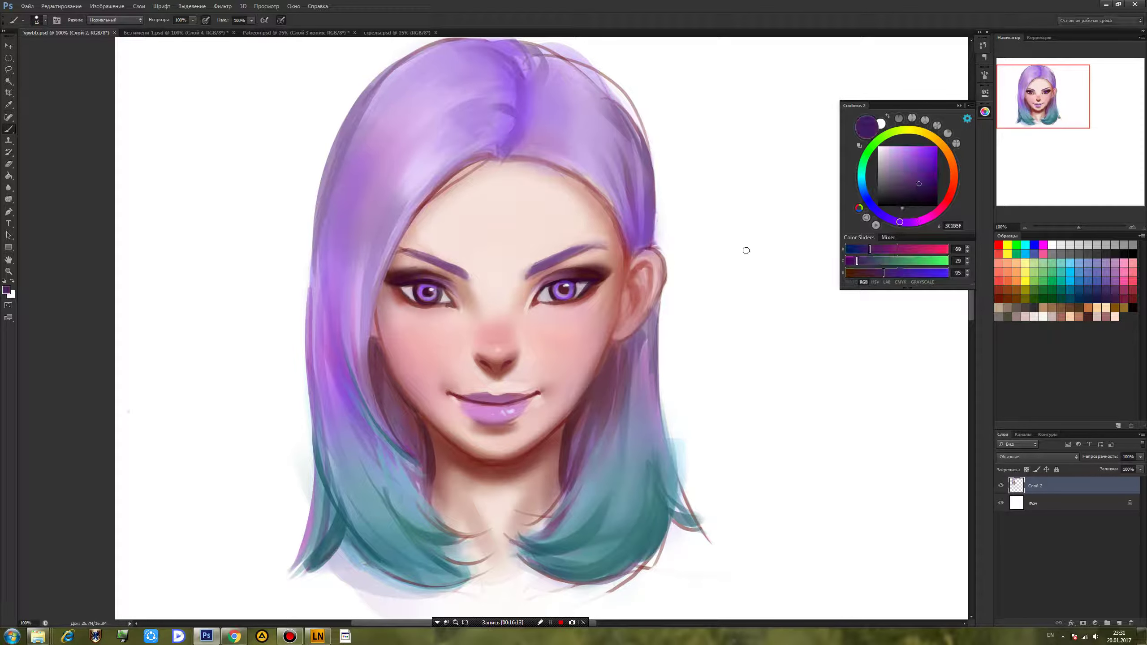
drag(579, 247, 537, 271)
drag(457, 274, 402, 249)
Clean up the eyebrow edges and tips with sampled skin, lilac and dark violet tones.
alt+click(402, 262)
alt+click(455, 278)
alt+click(458, 272)
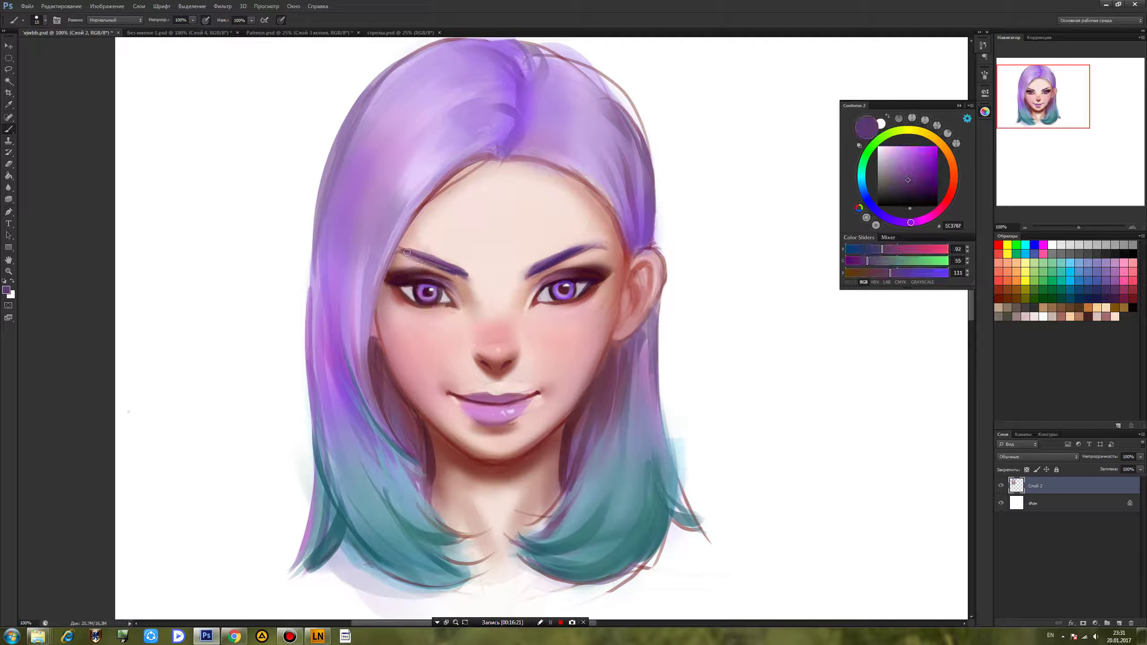
alt+click(392, 253)
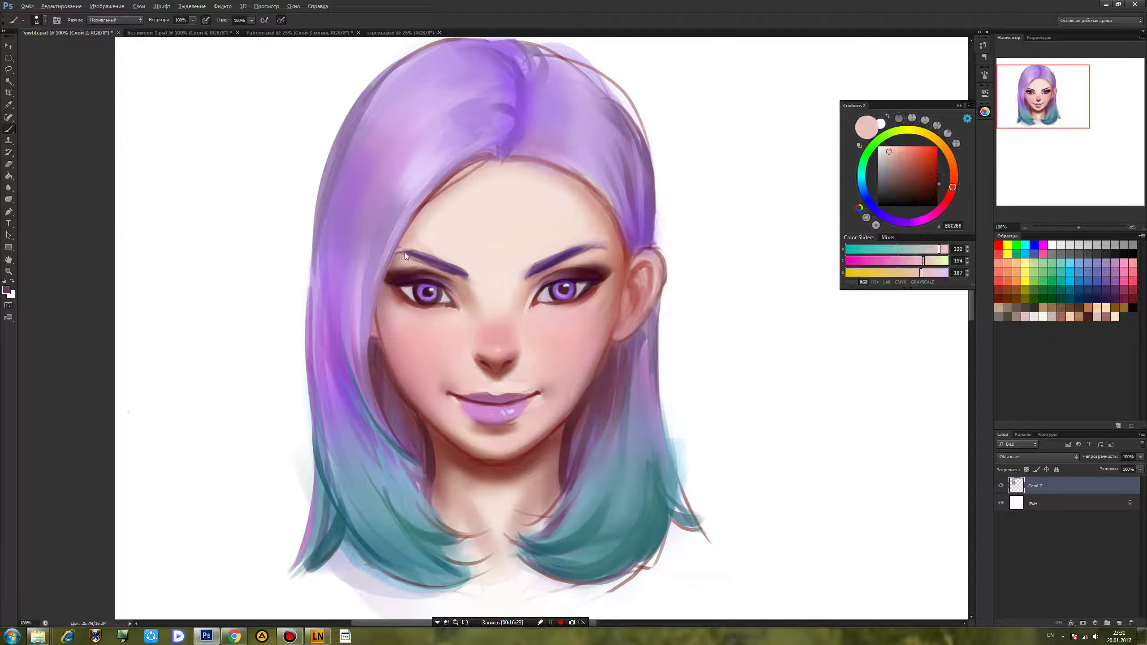
alt+click(406, 252)
alt+click(590, 239)
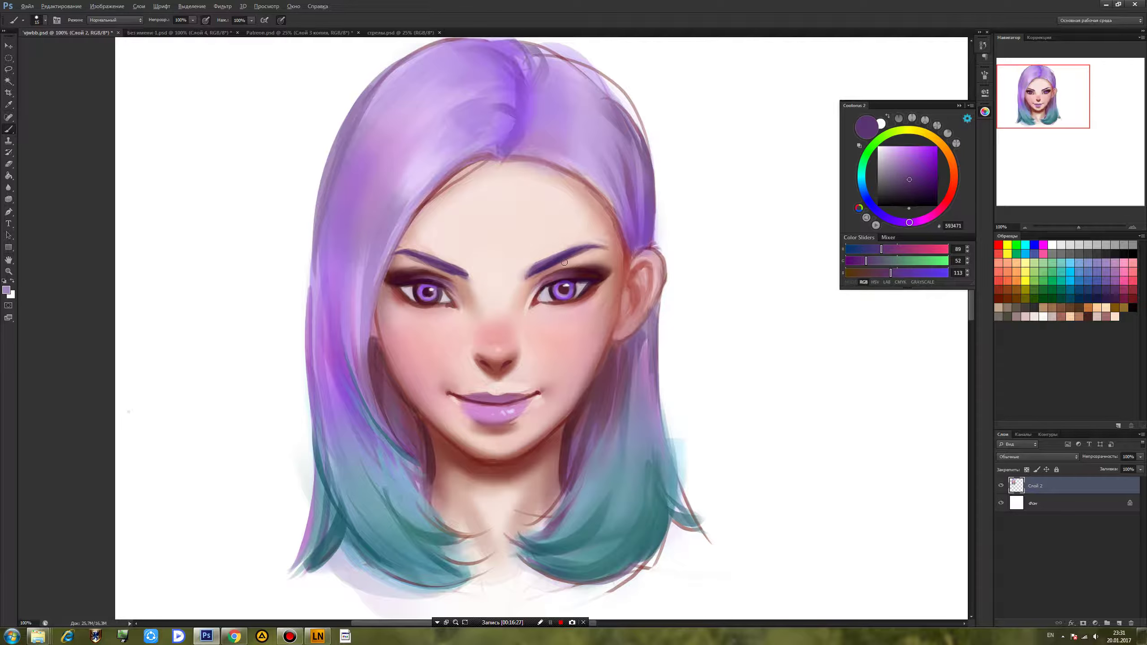
Lighten the eyebrows with soft strokes of lilac sampled from the hair.
alt+click(623, 190)
drag(466, 272, 427, 260)
alt+click(437, 170)
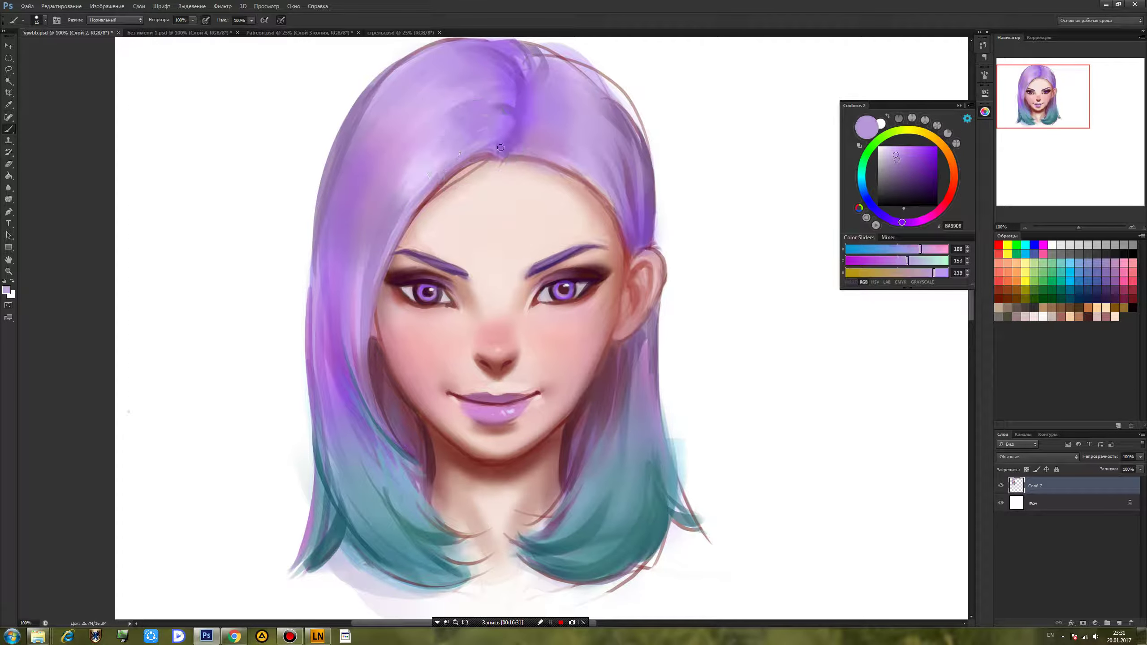
Shade the hair around and below the ear with strokes of dark violet 4C1B7C.
alt+click(513, 145)
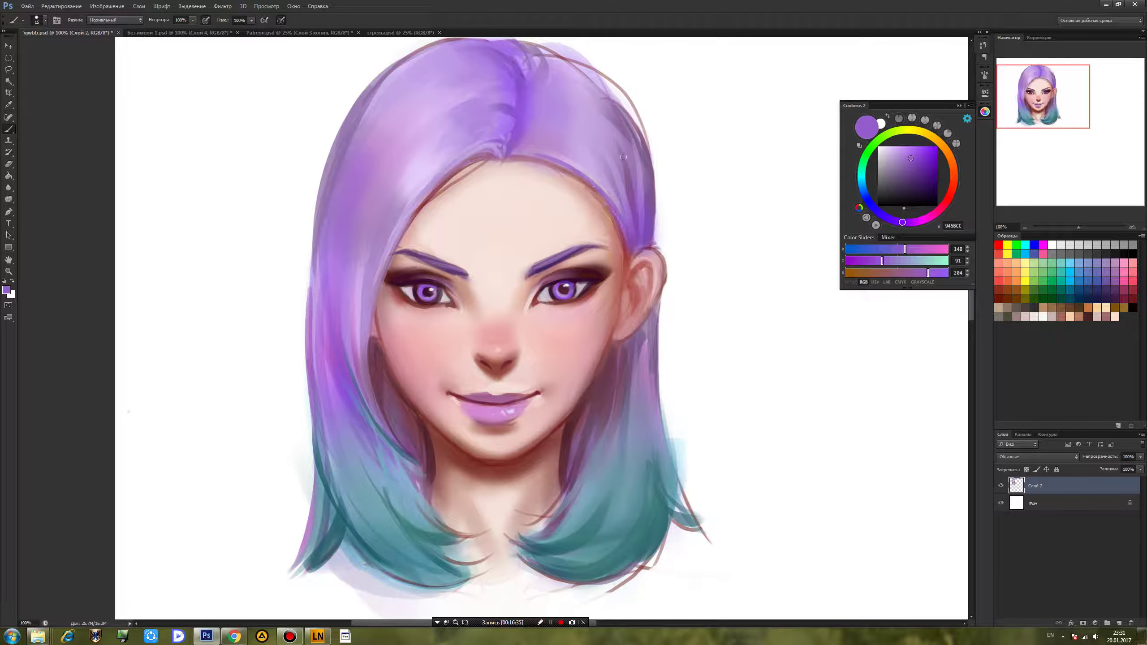
drag(919, 177, 924, 177)
drag(634, 252, 632, 190)
drag(620, 397, 629, 360)
mouse_move(586, 418)
mouse_down()
mouse_move(612, 349)
mouse_move(640, 335)
mouse_up()
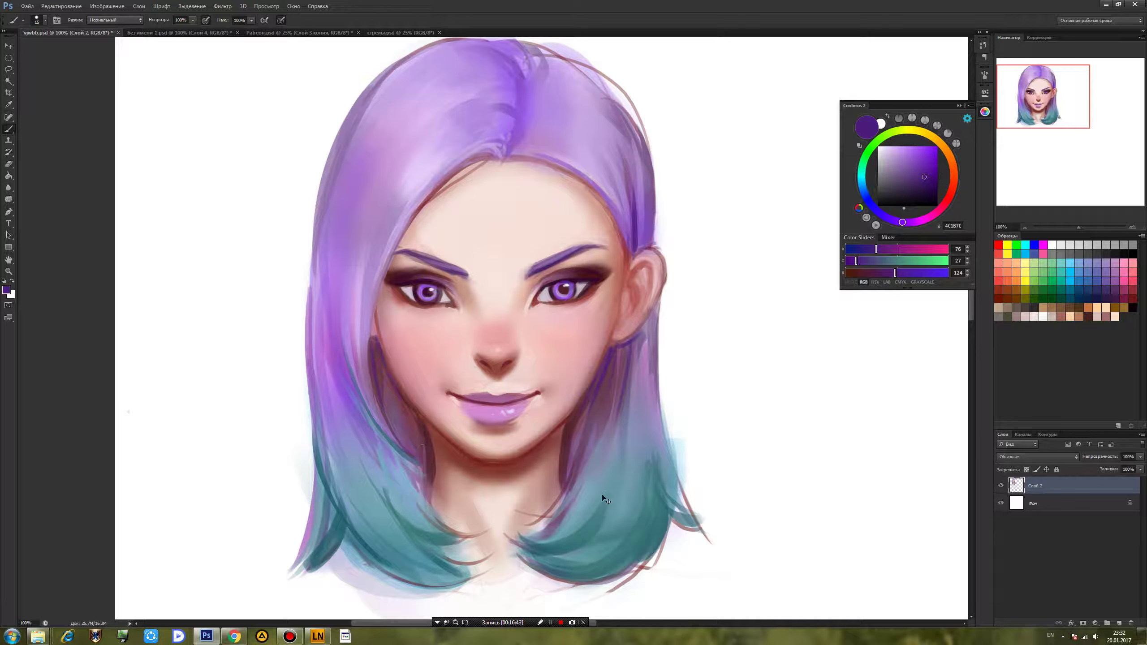
Touch up the lower lids and inner eye corners with sampled skin and brownish-red tones.
alt+click(532, 309)
drag(529, 309, 506, 315)
alt+click(444, 309)
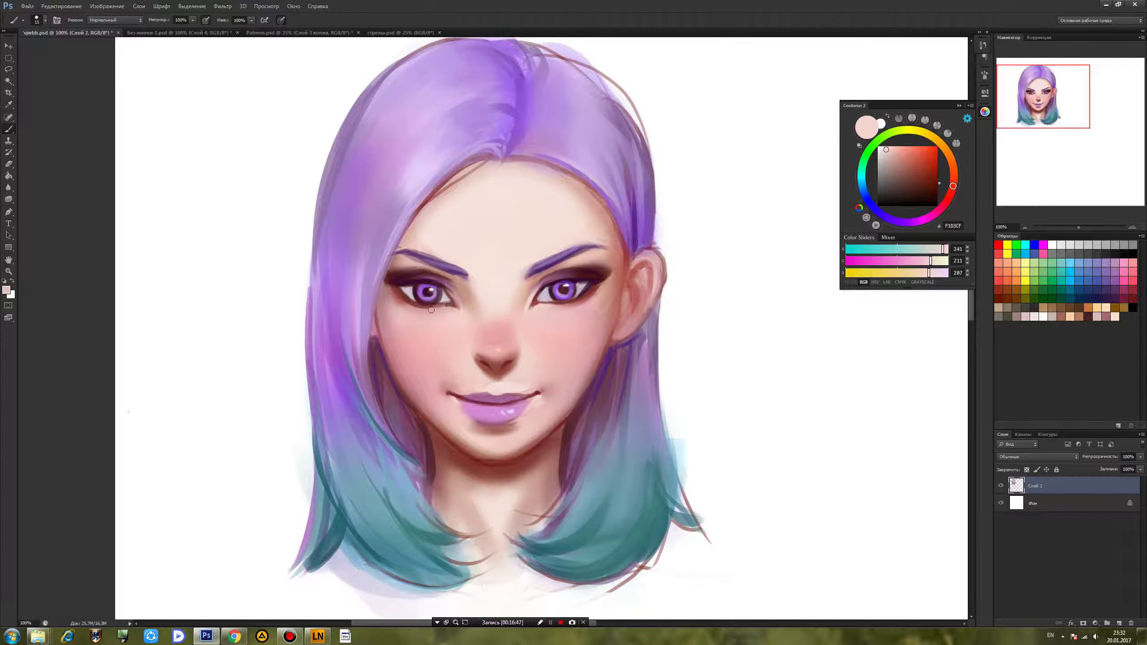
alt+click(445, 317)
alt+click(438, 309)
Brighten the irises with light violet D79DFF, sample dark plum from the upper lid and save the document.
alt+click(425, 294)
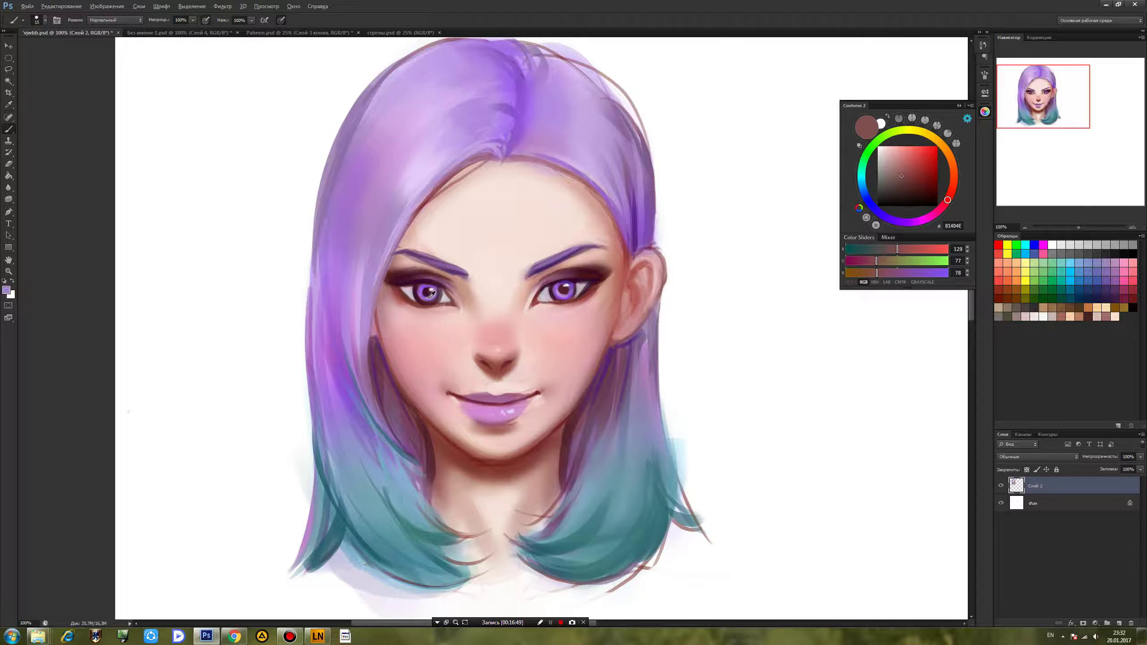
drag(904, 155, 901, 145)
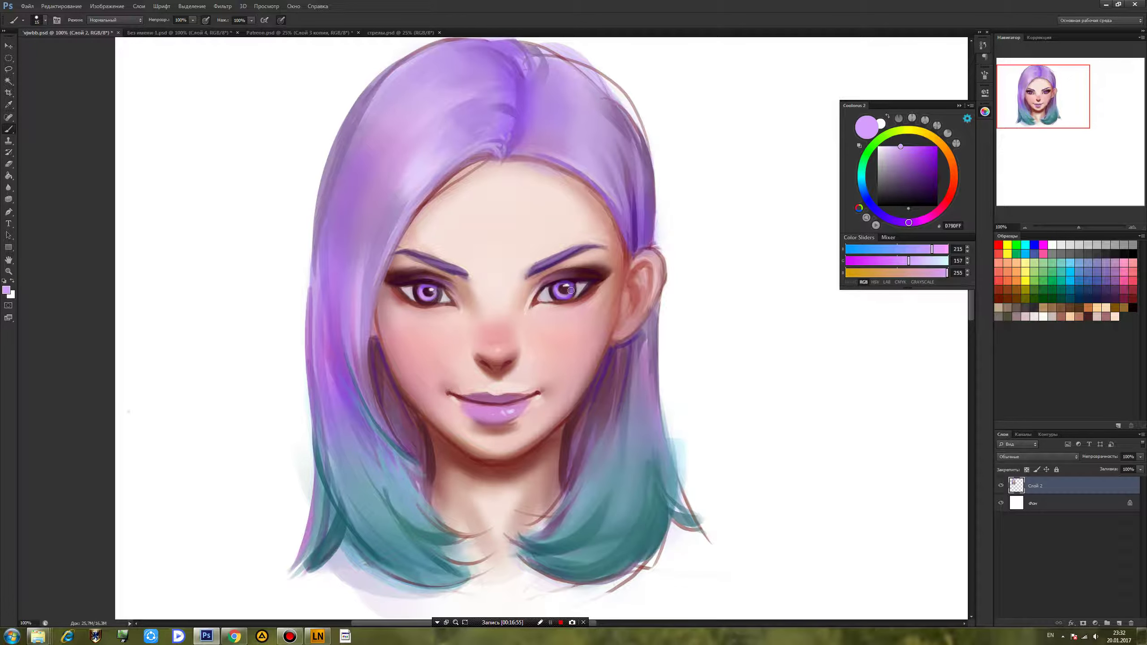
key(ctrl+s)
alt+click(399, 281)
key(ctrl+s)
Open the Liquify filter and reshape both mouth corners with a brush size of 130.
click(223, 6)
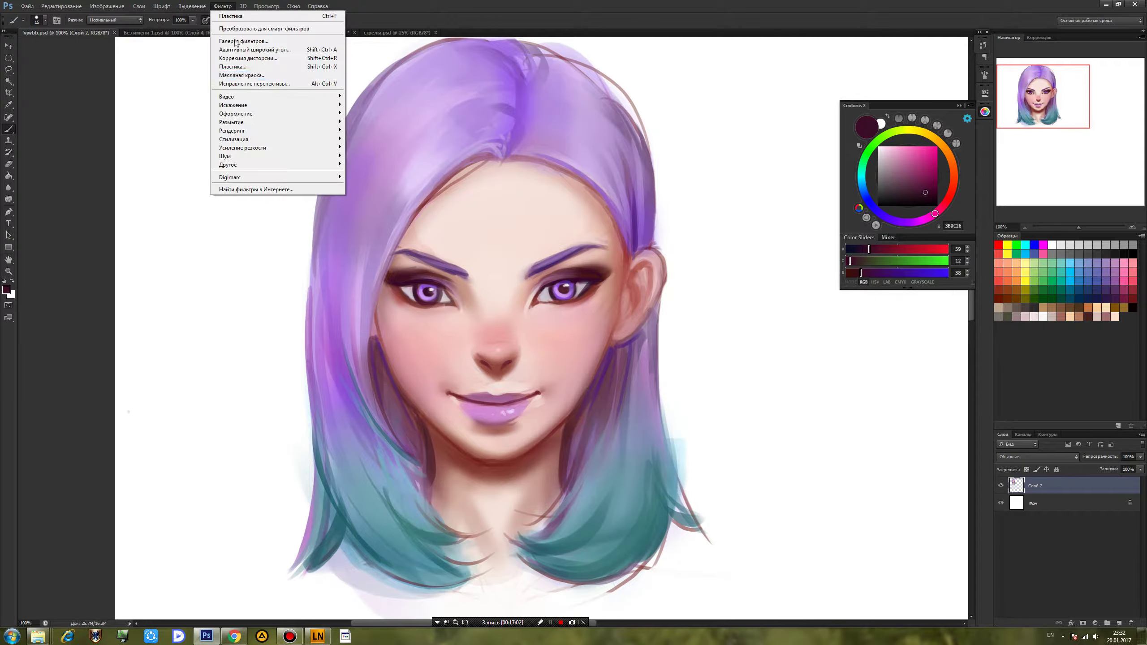
click(237, 66)
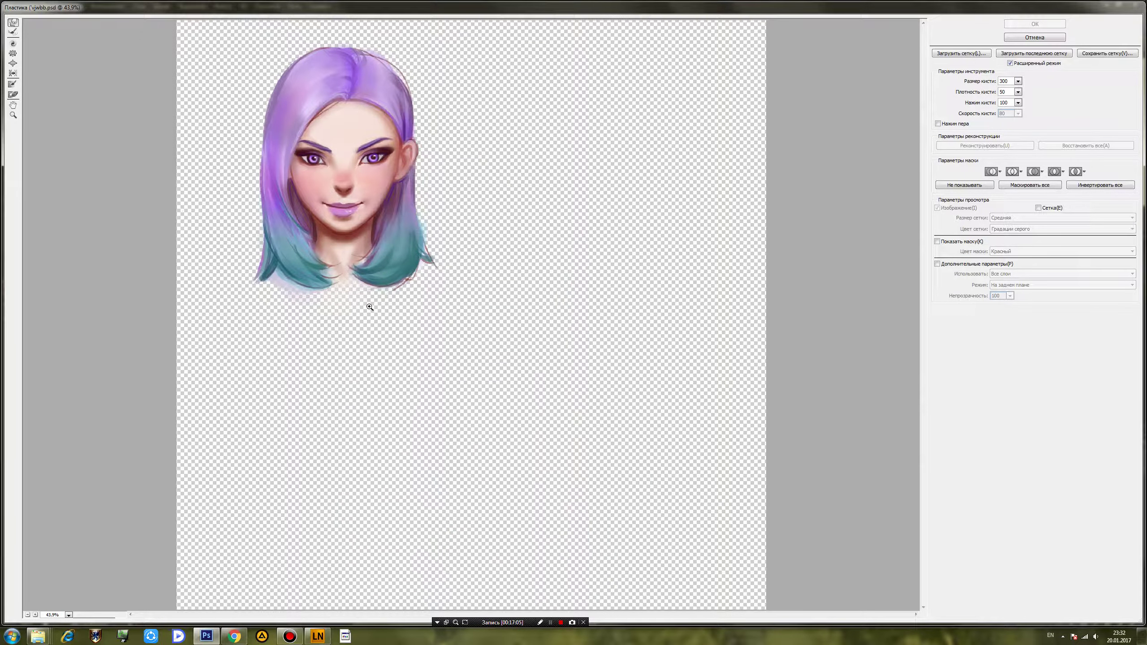
key(ctrl+plus)
key(ctrl+plus)
key(ctrl+plus)
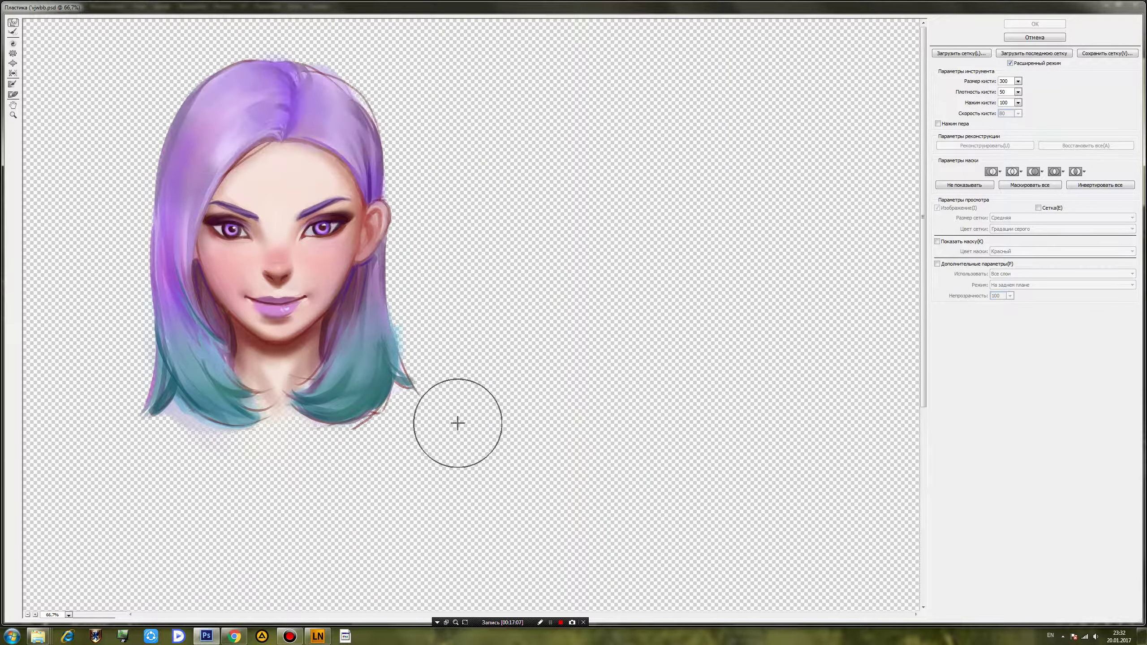
drag(384, 398, 713, 449)
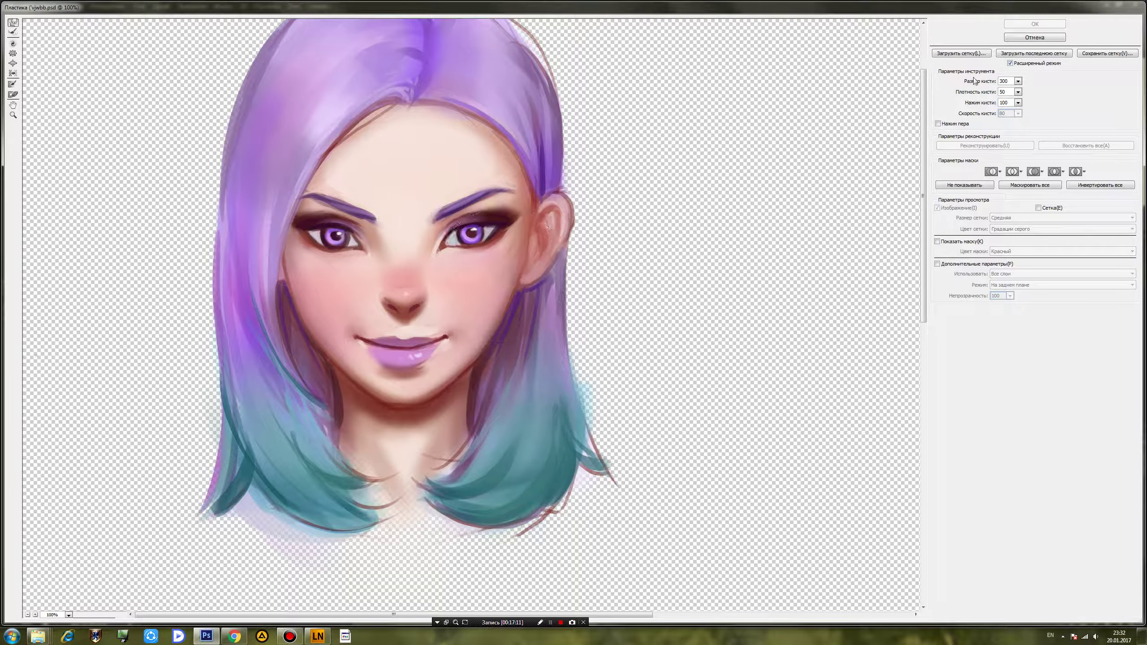
drag(972, 85, 916, 102)
drag(349, 340, 353, 328)
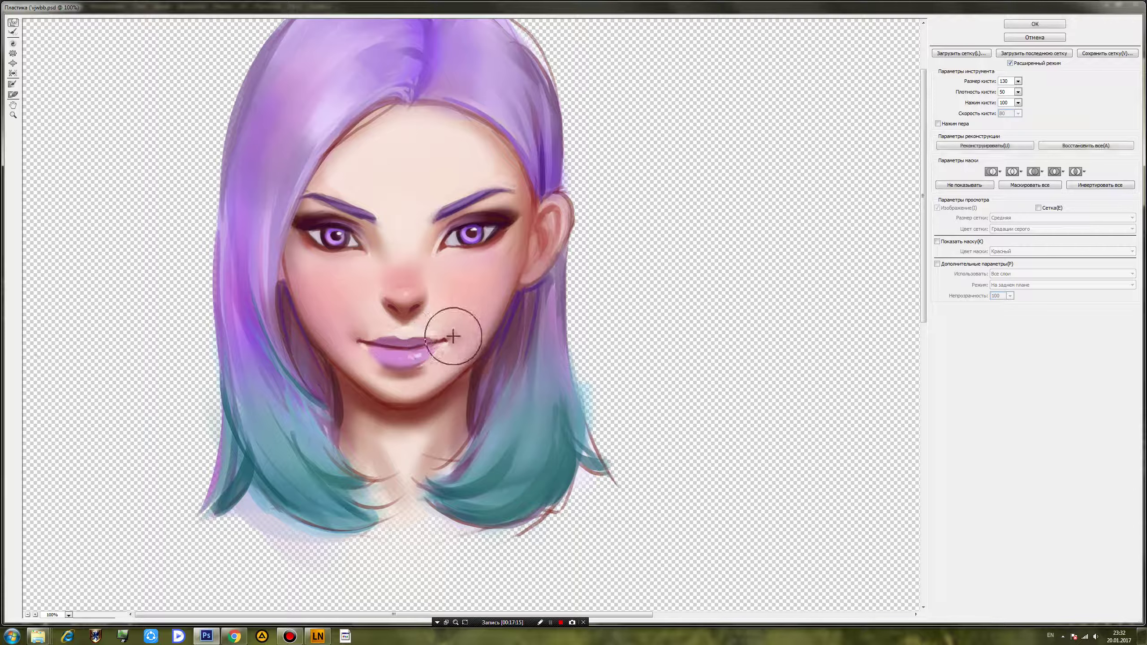
drag(451, 337, 453, 350)
drag(343, 346, 348, 344)
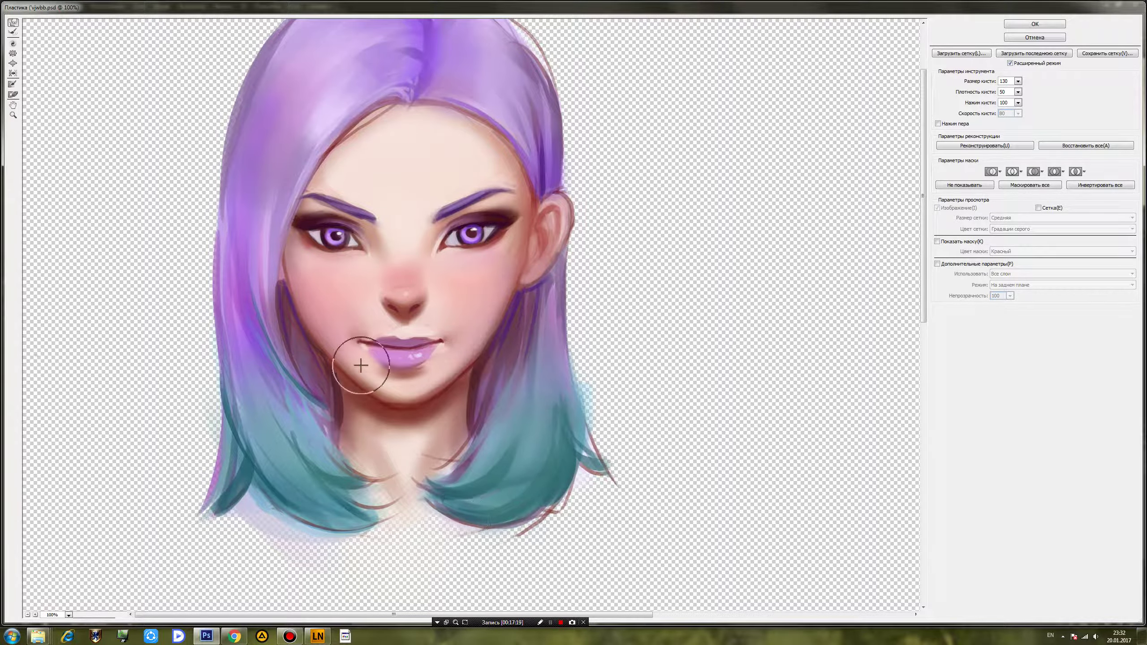
Refine the cheek and jaw contour with a Liquify brush size of 194, apply the filter and save the document.
drag(978, 81, 1007, 81)
drag(284, 308, 300, 359)
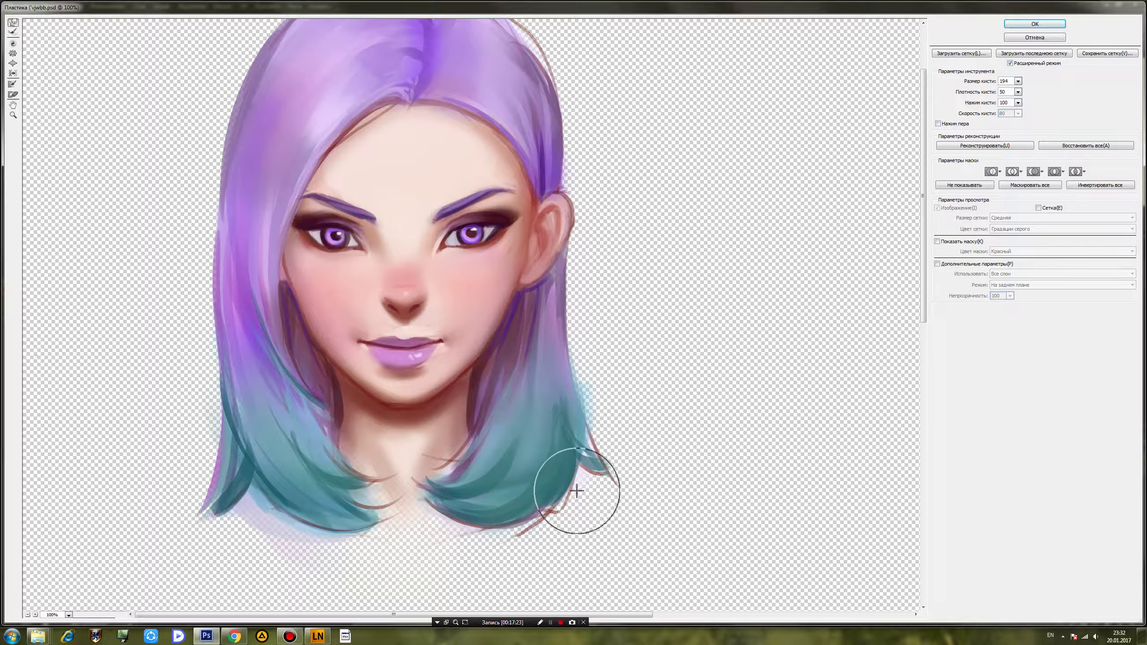
click(1029, 25)
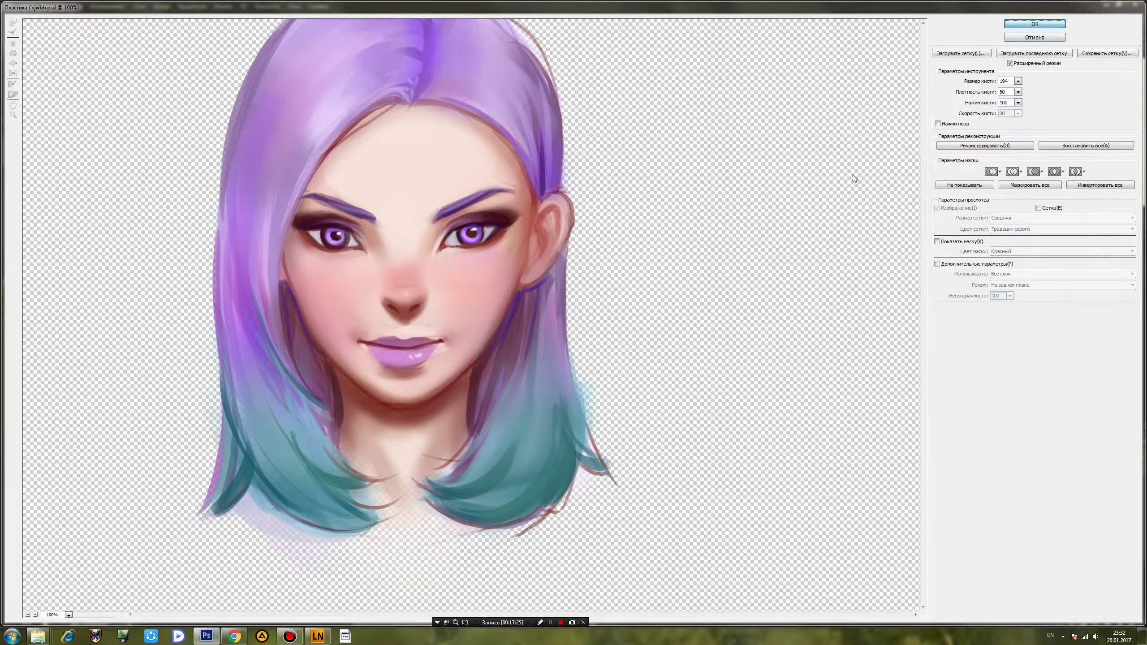
key(ctrl+s)
Paint over the sketch outline on the ear-side crown and parting with sampled violet and lilac, using a different brush.
drag(742, 500, 600, 469)
scroll(600, 472, down, 1)
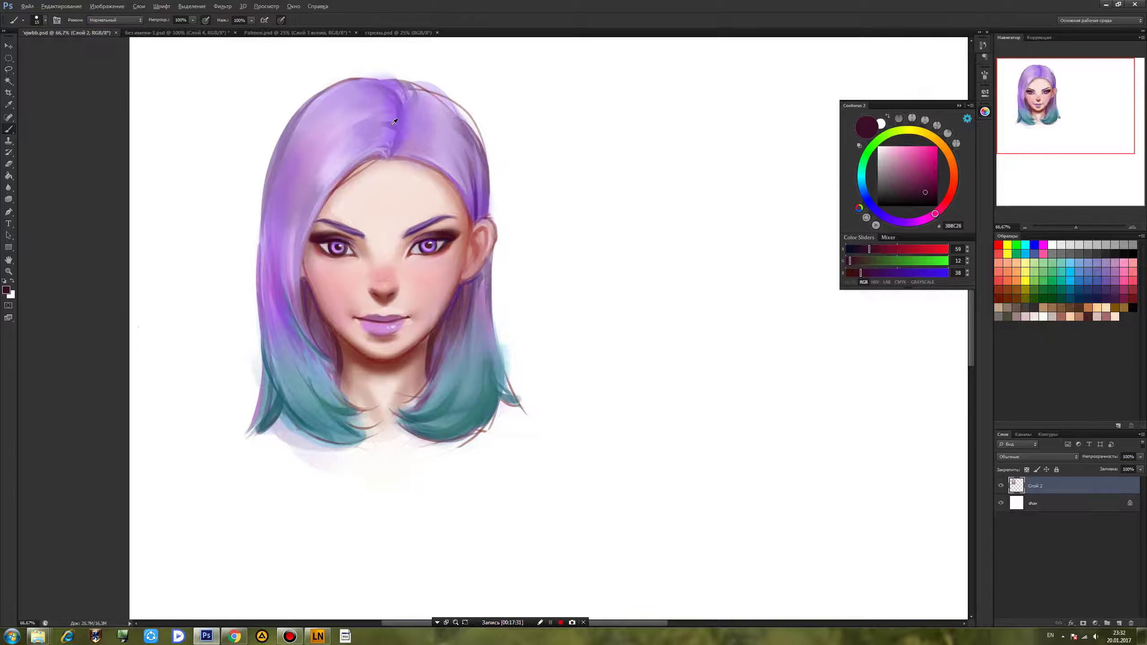
right_click(428, 131)
click(434, 158)
mouse_move(418, 91)
mouse_down()
mouse_move(472, 151)
mouse_move(439, 96)
mouse_move(480, 178)
mouse_up()
alt+click(456, 112)
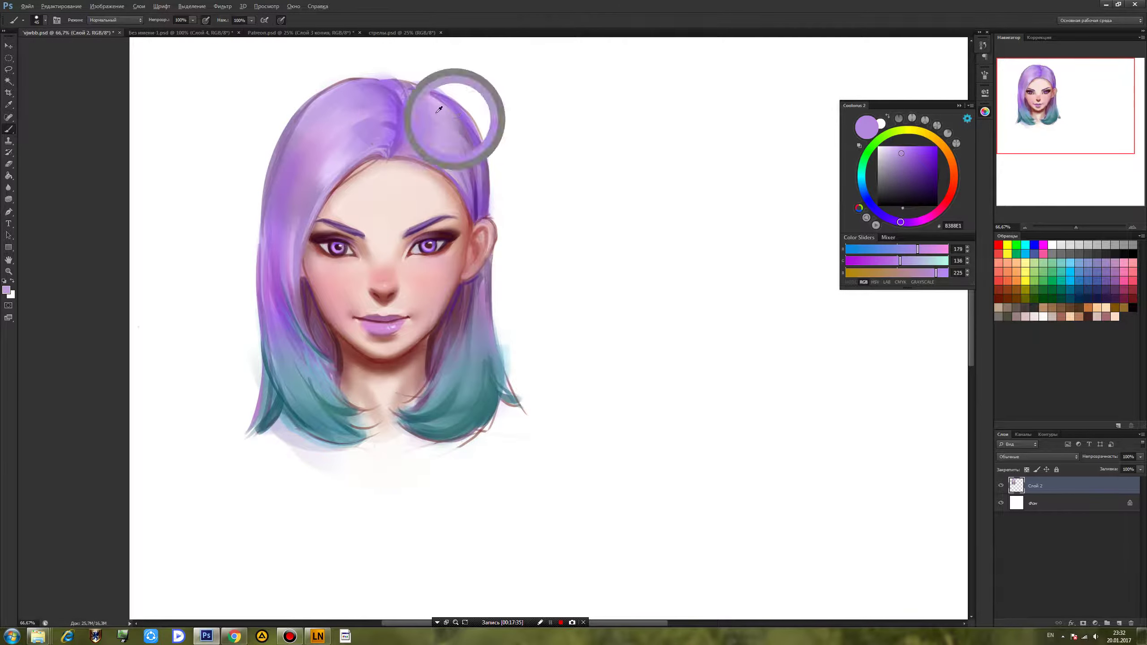
alt+click(466, 141)
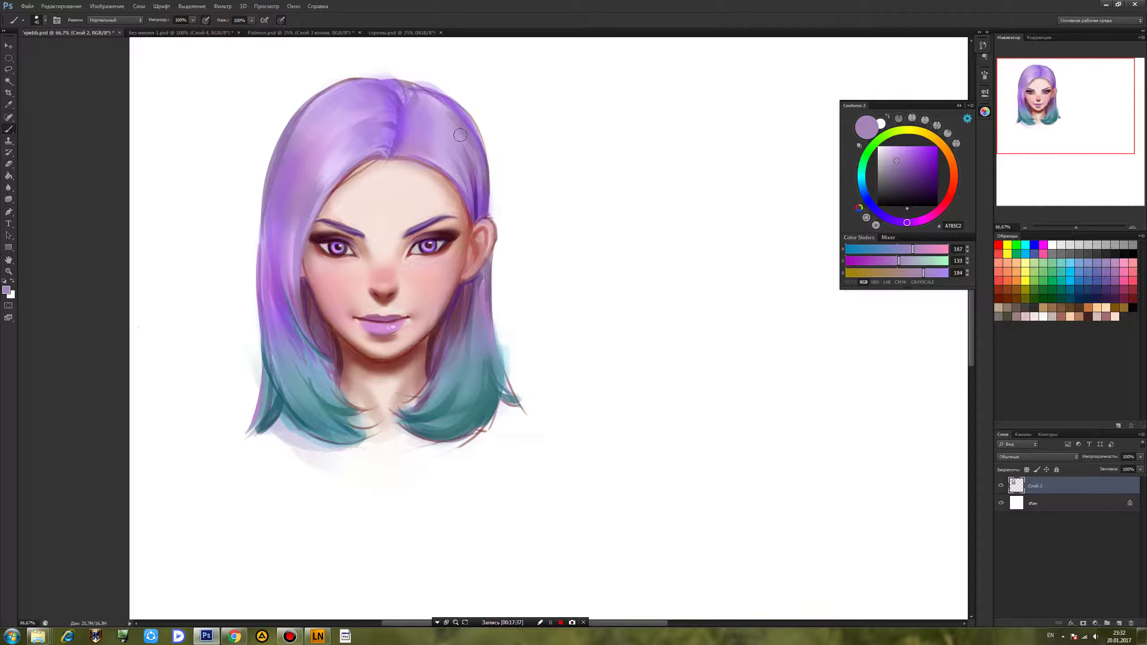
alt+click(393, 117)
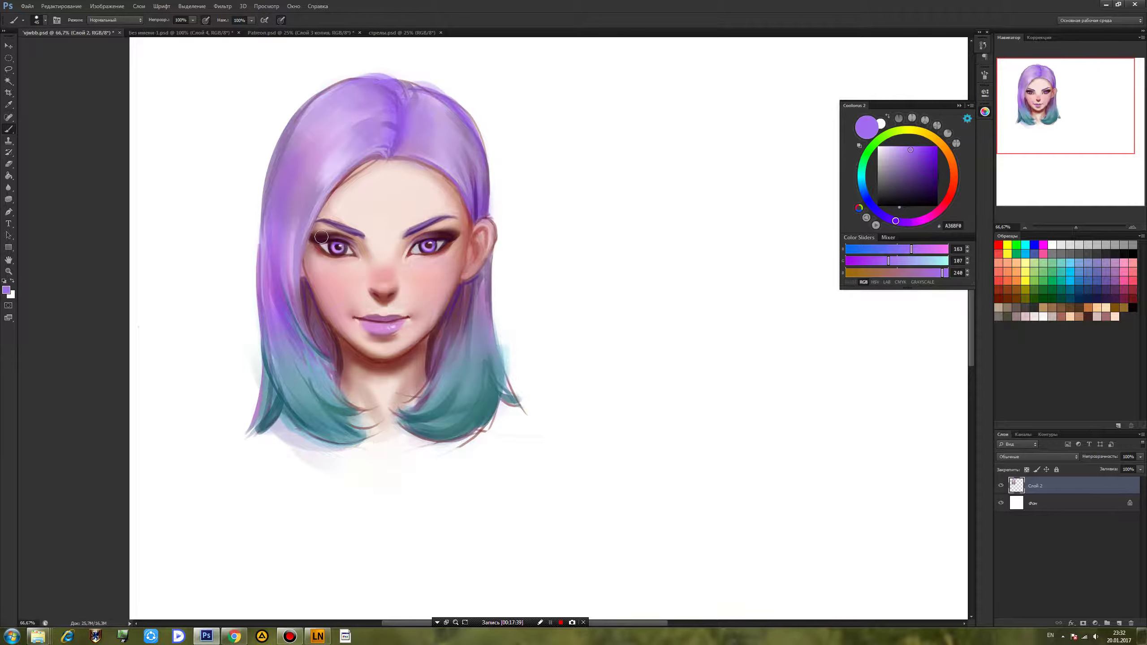
Blend pale lilac highlights sampled from the hair into the front strands beside the forehead and save the document.
alt+click(330, 135)
alt+click(338, 154)
alt+click(332, 145)
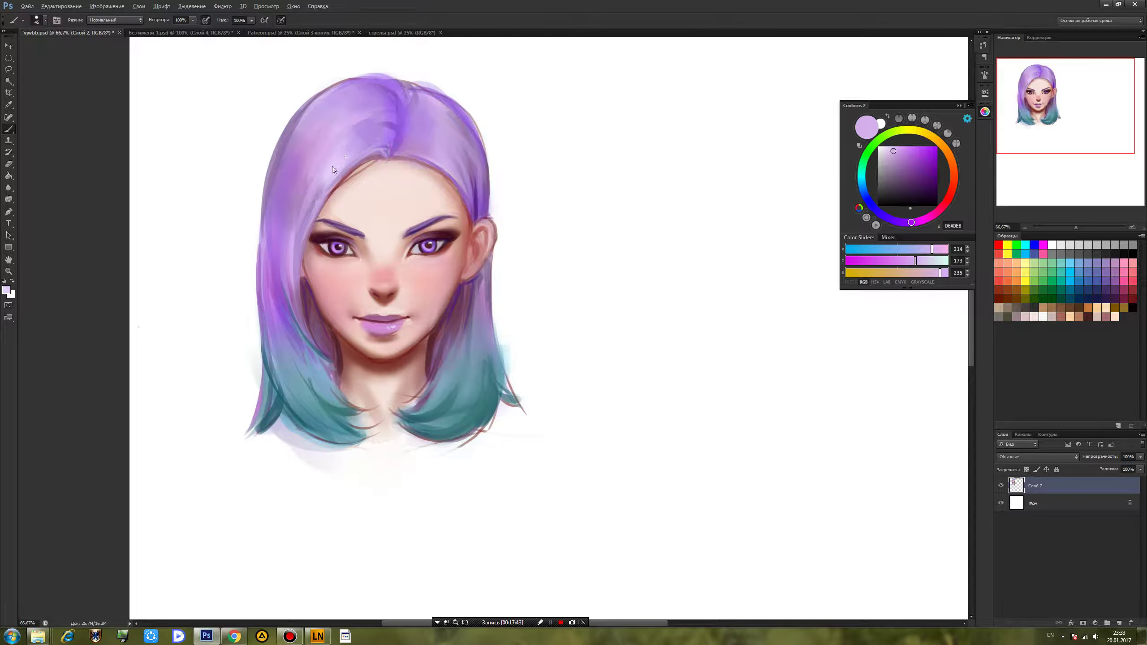
alt+click(339, 171)
alt+click(362, 146)
alt+click(339, 162)
key(ctrl+s)
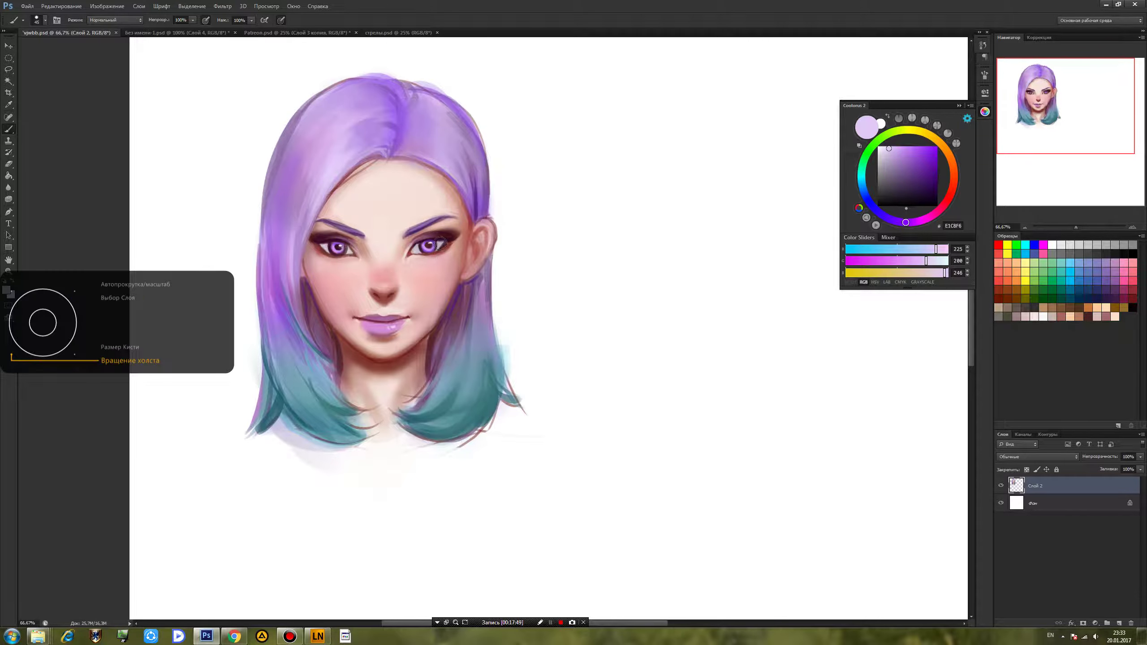
Switch to a flat brush, lock the layer's transparent pixels and shade the hair above the ear with sampled deep violet 592788.
scroll(439, 241, down, 5)
right_click(643, 239)
click(740, 343)
click(1027, 470)
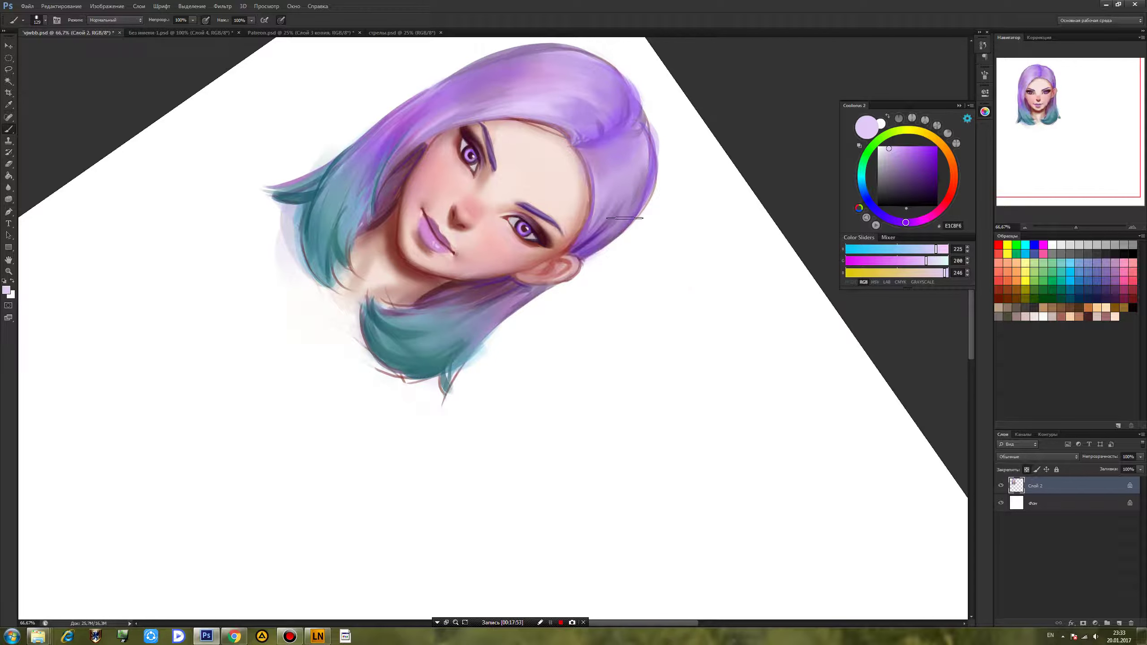
alt+click(582, 255)
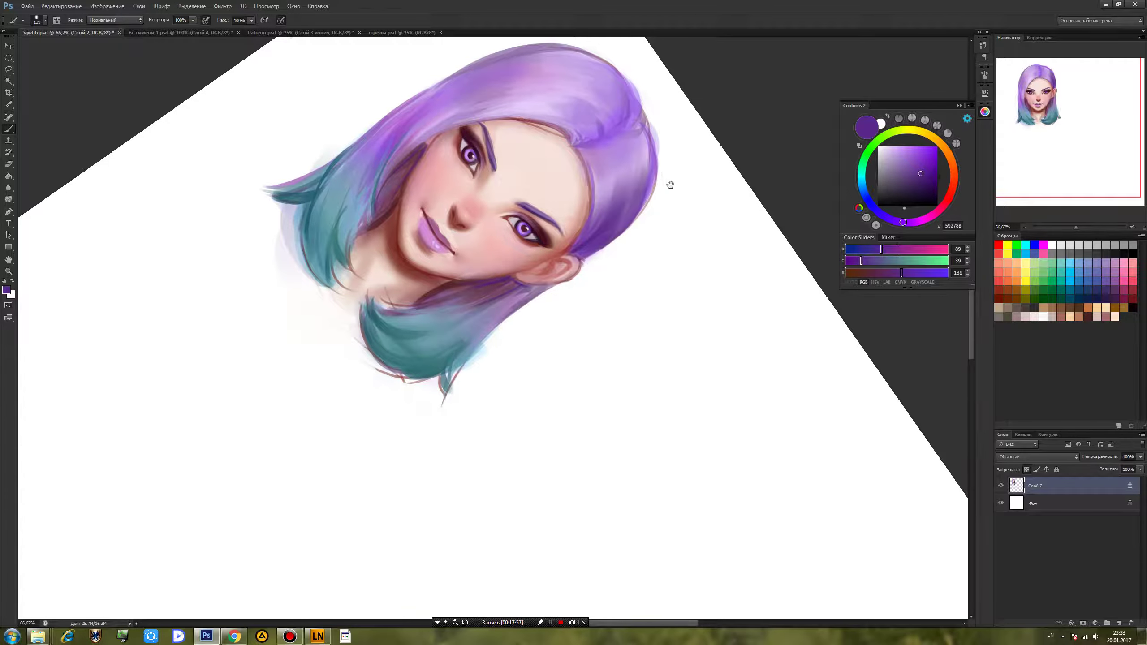
Deepen the crown strands and parting with strokes of deep violet 592788, undoing the last stroke.
scroll(668, 259, up, 5)
drag(575, 221, 469, 237)
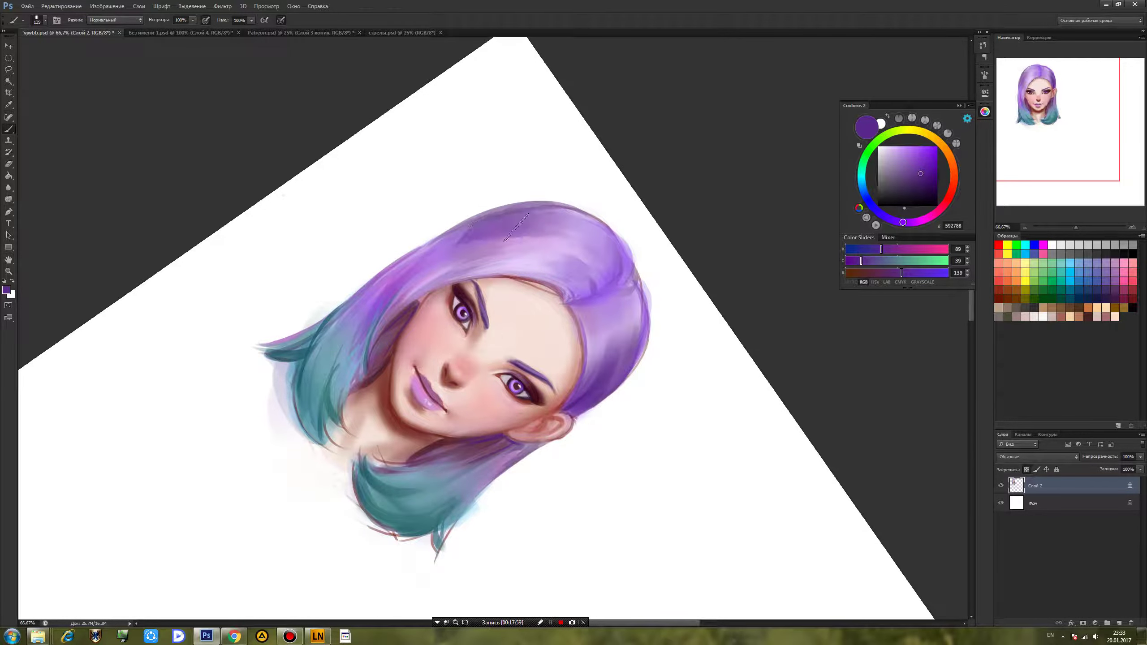
mouse_move(582, 212)
mouse_down()
mouse_move(492, 213)
mouse_move(429, 269)
mouse_up()
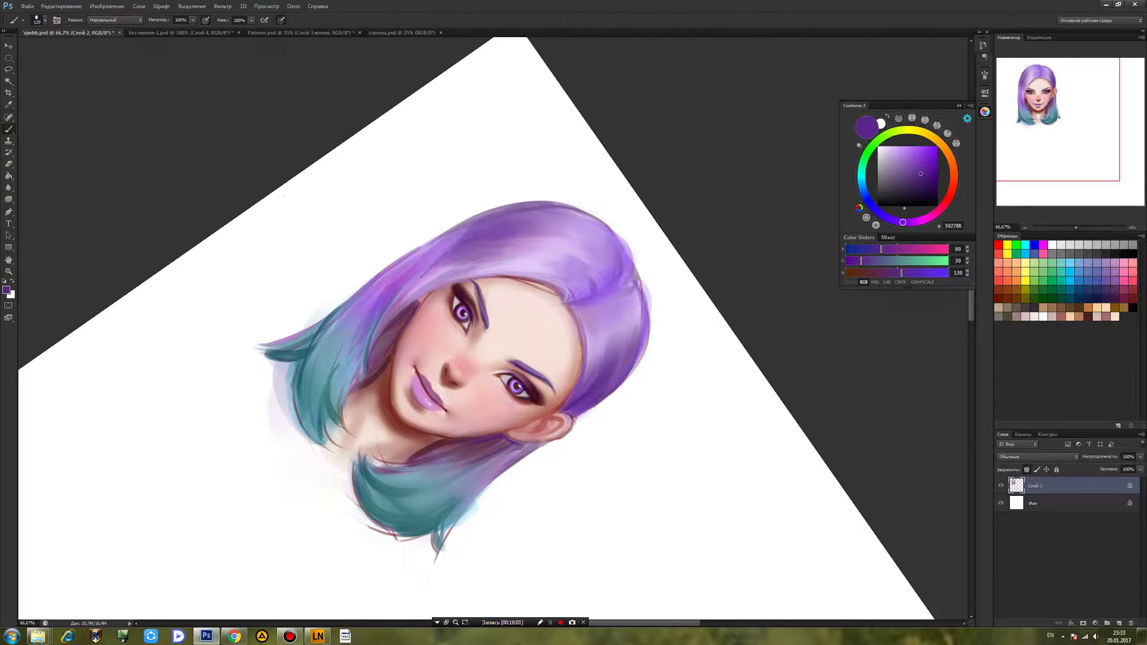
drag(522, 257, 439, 273)
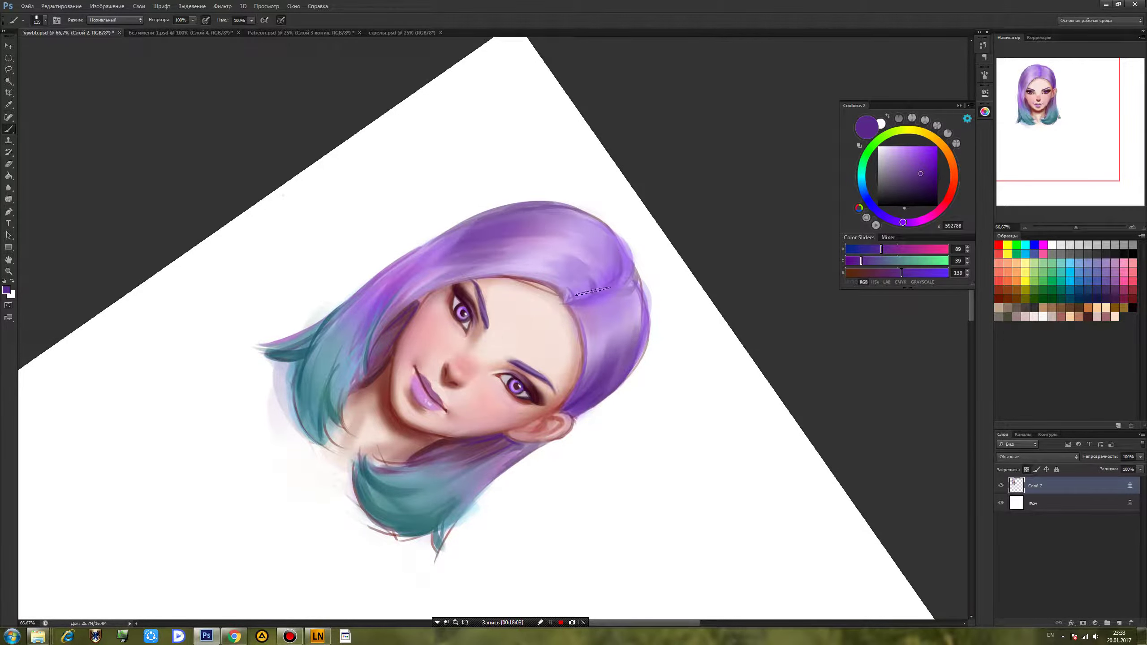
mouse_move(592, 294)
mouse_down()
mouse_move(560, 254)
mouse_move(622, 282)
mouse_move(604, 291)
mouse_move(586, 236)
mouse_move(624, 265)
mouse_move(606, 291)
mouse_move(642, 309)
mouse_up()
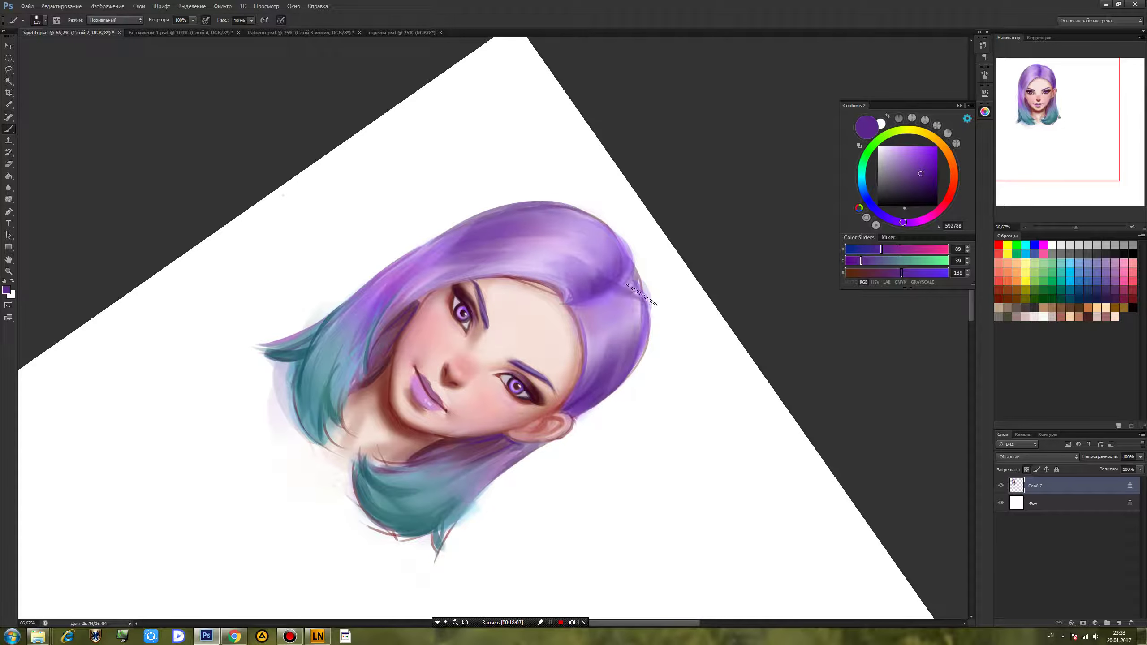
key(ctrl+z)
Shade the long side strands and their transition into teal with deep violet and a sampled medium violet.
key(r)
mouse_move(666, 265)
mouse_down()
mouse_move(637, 225)
mouse_move(586, 197)
mouse_move(465, 203)
mouse_move(478, 194)
mouse_up()
mouse_move(381, 300)
mouse_down()
mouse_move(410, 314)
mouse_move(388, 314)
mouse_up()
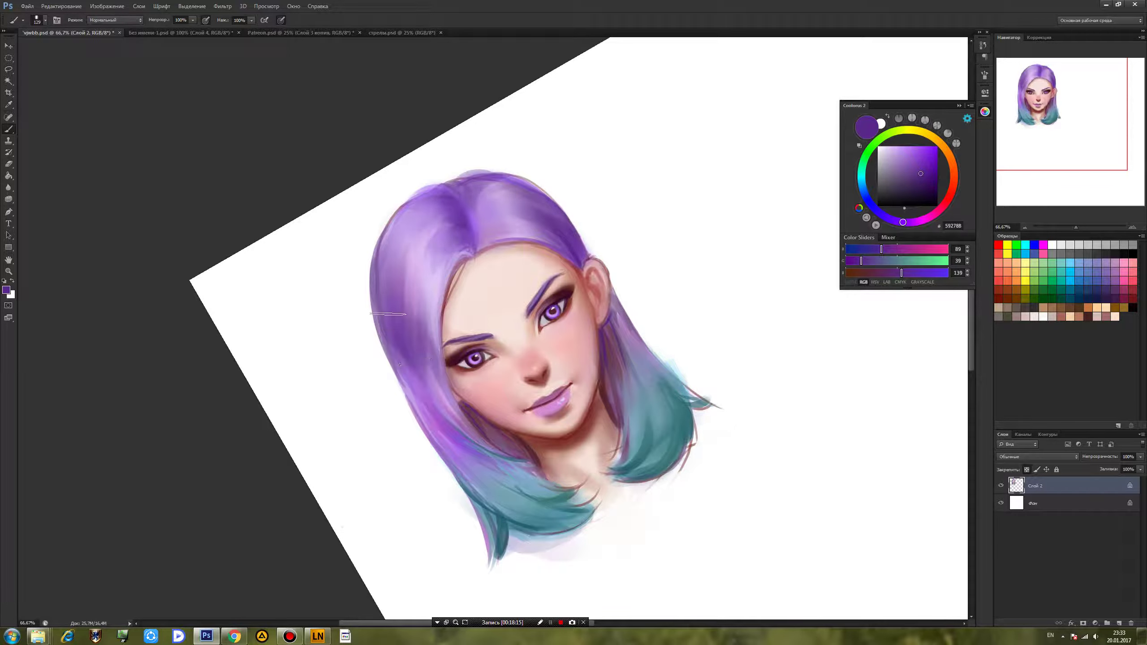
mouse_move(422, 435)
mouse_down()
mouse_move(469, 479)
mouse_move(519, 497)
mouse_move(504, 501)
mouse_up()
drag(642, 326, 630, 382)
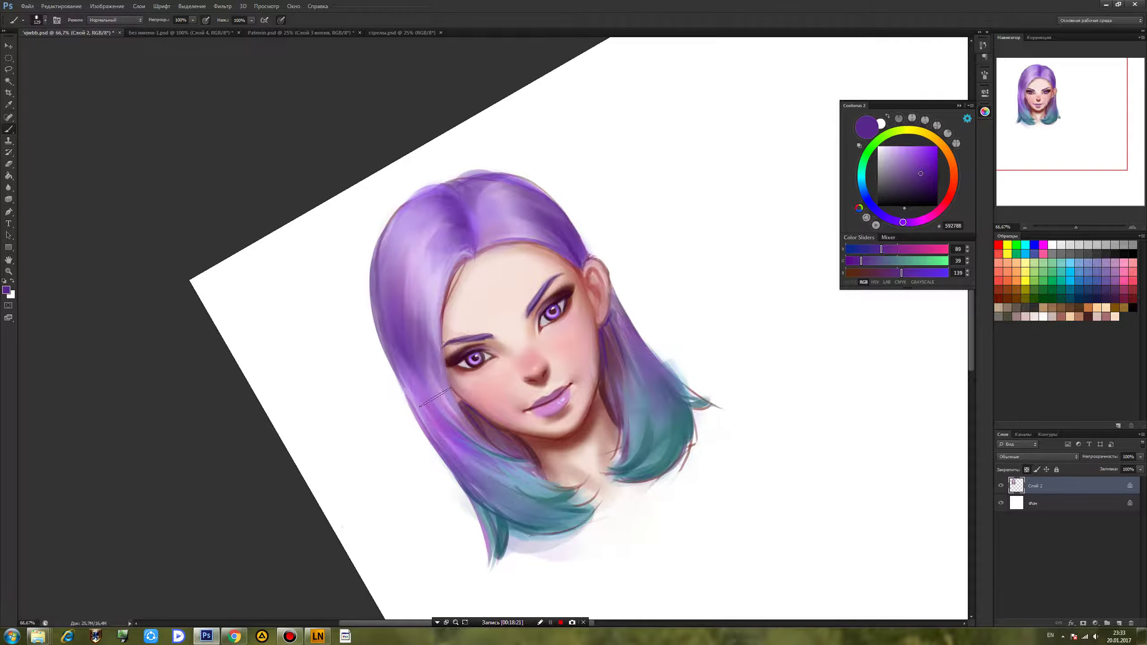
alt+click(440, 420)
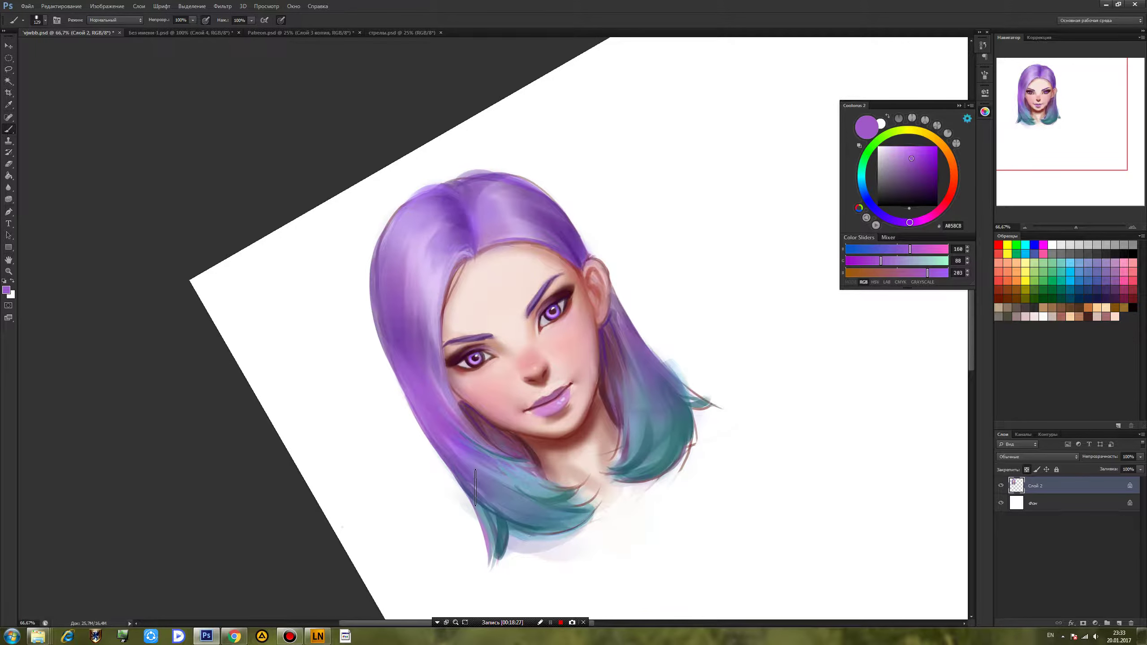
Set the brush mode to Overlay, brighten the crown with sampled pale lilac DFBDF6 and undo the last two strokes.
scroll(476, 487, down, 5)
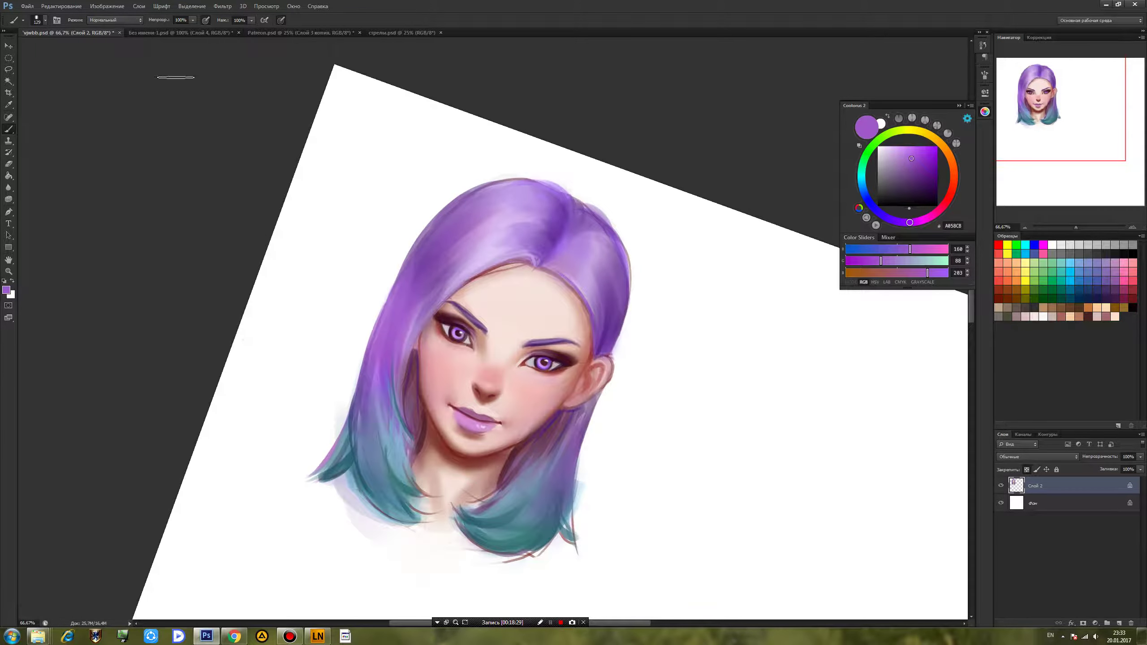
click(118, 22)
click(119, 154)
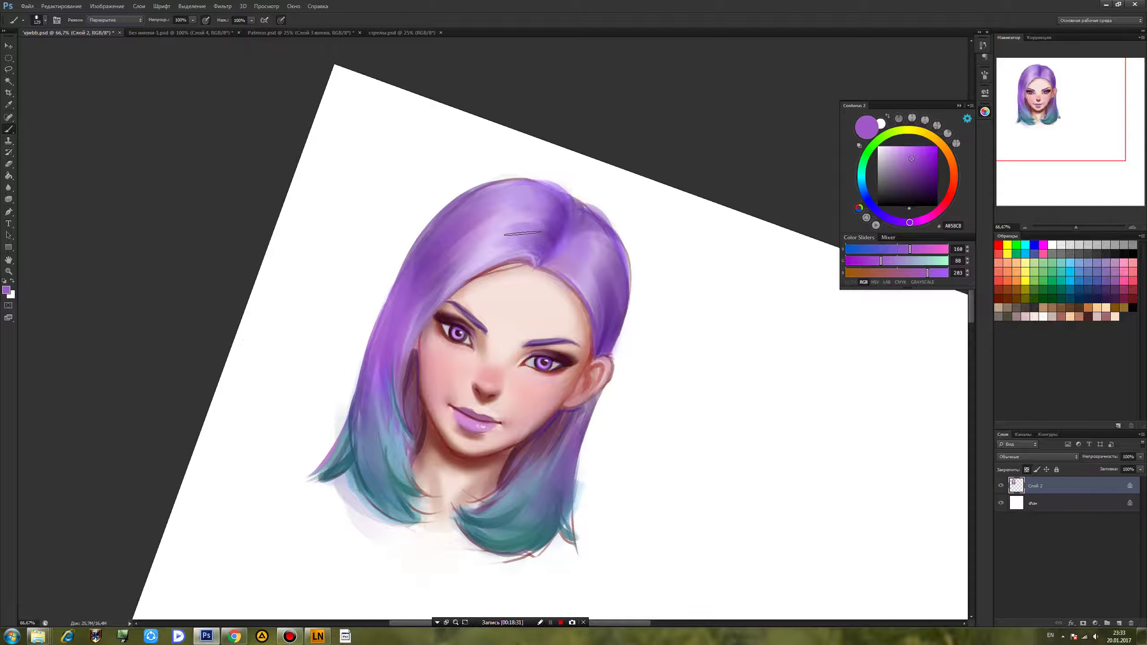
alt+click(496, 252)
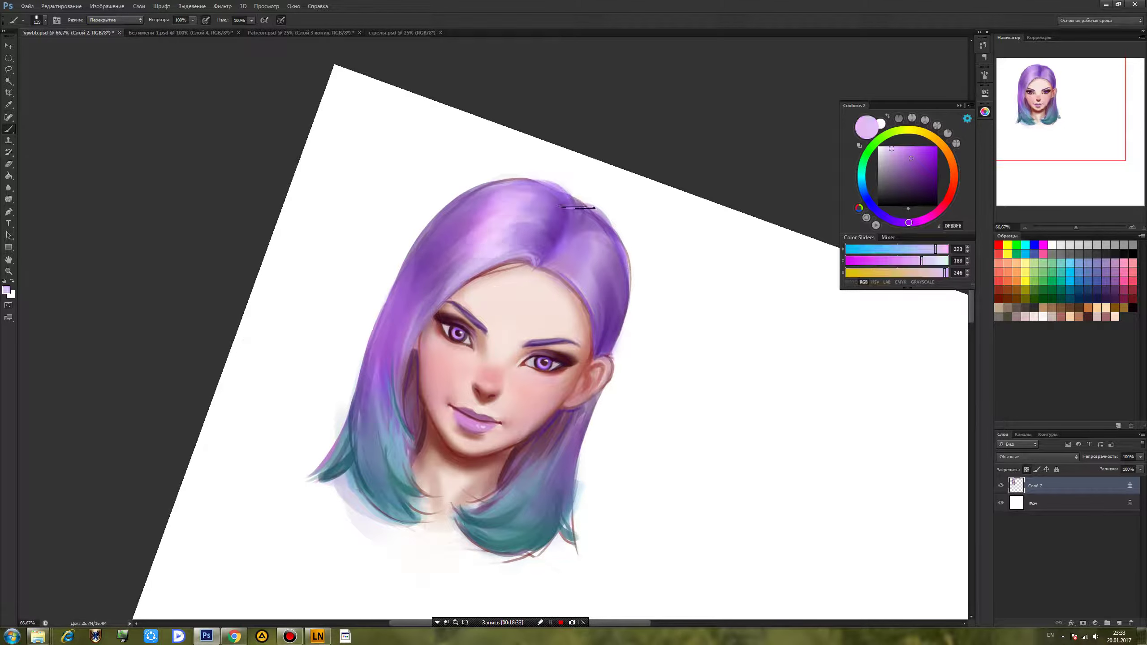
mouse_move(580, 280)
mouse_down()
mouse_move(591, 262)
mouse_move(587, 303)
mouse_move(600, 269)
mouse_up()
key(ctrl+alt+z)
key(ctrl+alt+z)
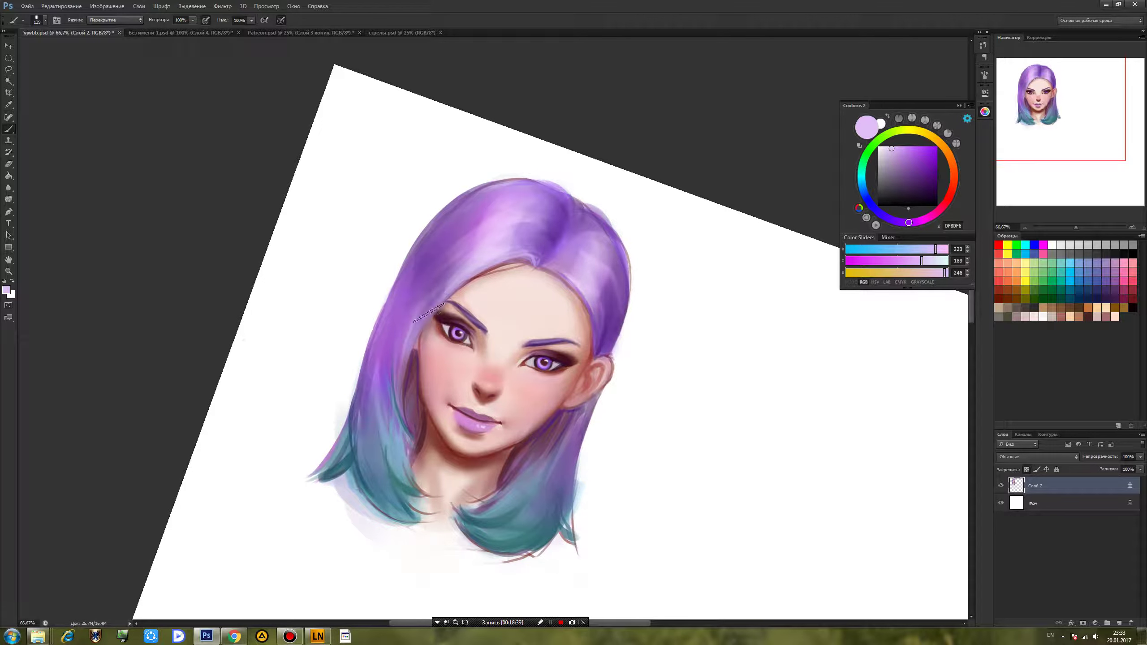
Brighten the face-framing strands with pale lilac and the teal hair ends with sampled soft blue in Overlay mode.
drag(405, 368, 461, 271)
mouse_move(416, 335)
mouse_down()
mouse_move(447, 289)
mouse_move(485, 266)
mouse_move(443, 370)
mouse_up()
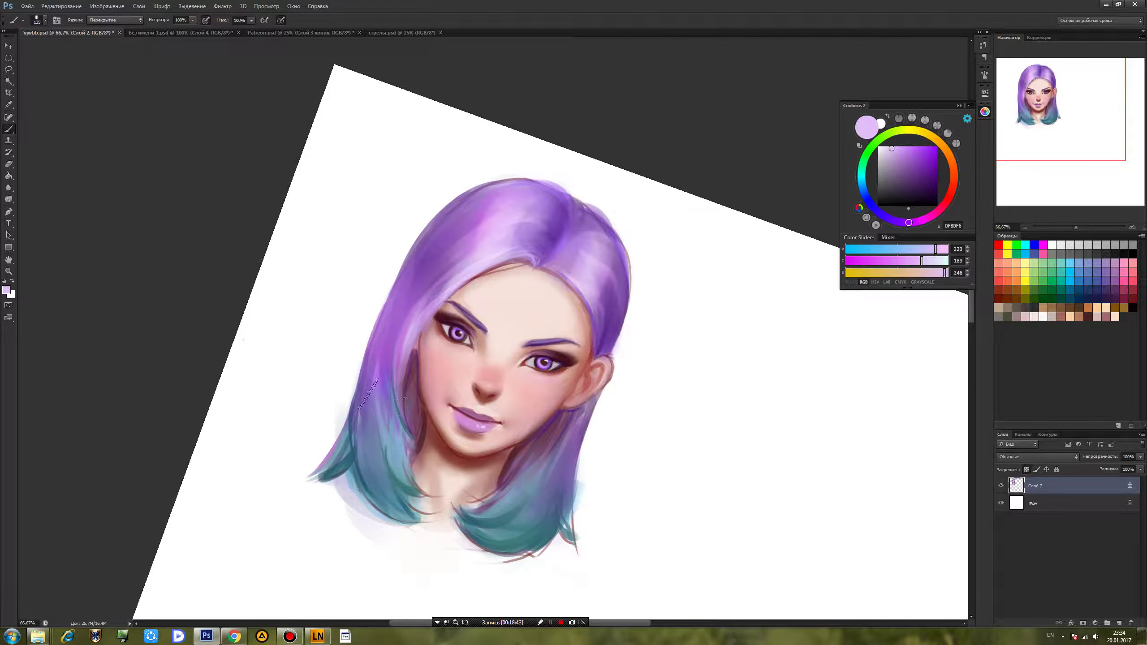
drag(373, 453, 396, 460)
alt+click(399, 460)
drag(375, 374, 382, 458)
mouse_move(541, 464)
mouse_down()
mouse_move(497, 539)
mouse_move(532, 501)
mouse_move(519, 527)
mouse_up()
drag(339, 468, 355, 434)
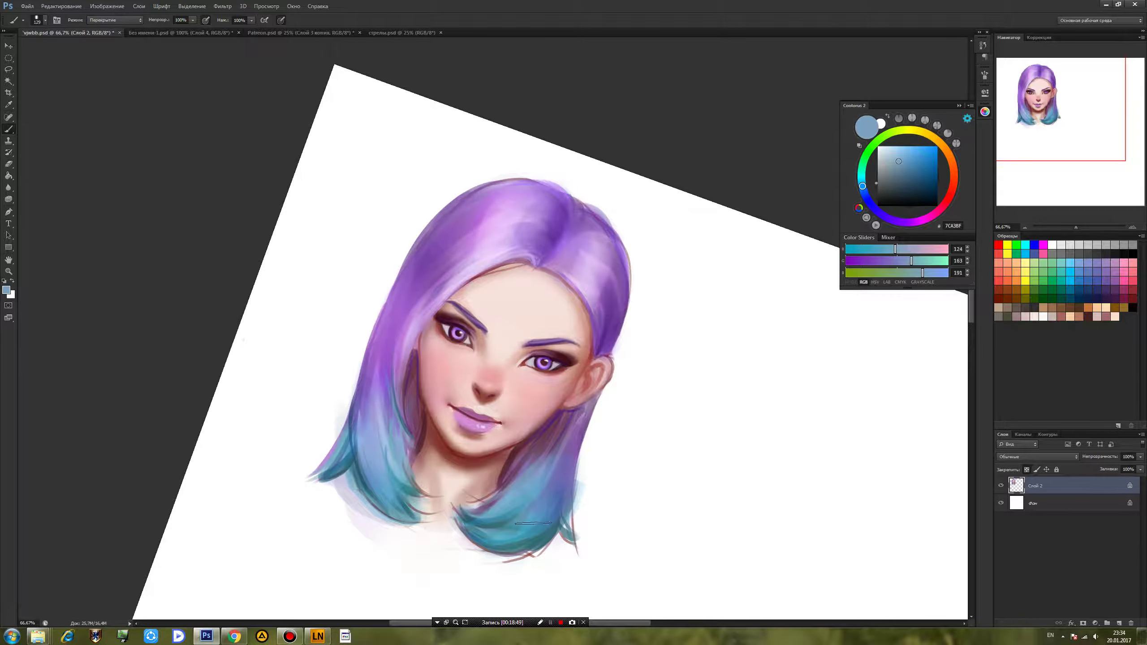
Duplicate the portrait layer twice, hide the white background, merge the visible copies into one layer and show the background again.
key(r)
mouse_move(513, 538)
mouse_down()
mouse_move(567, 526)
mouse_move(549, 530)
mouse_up()
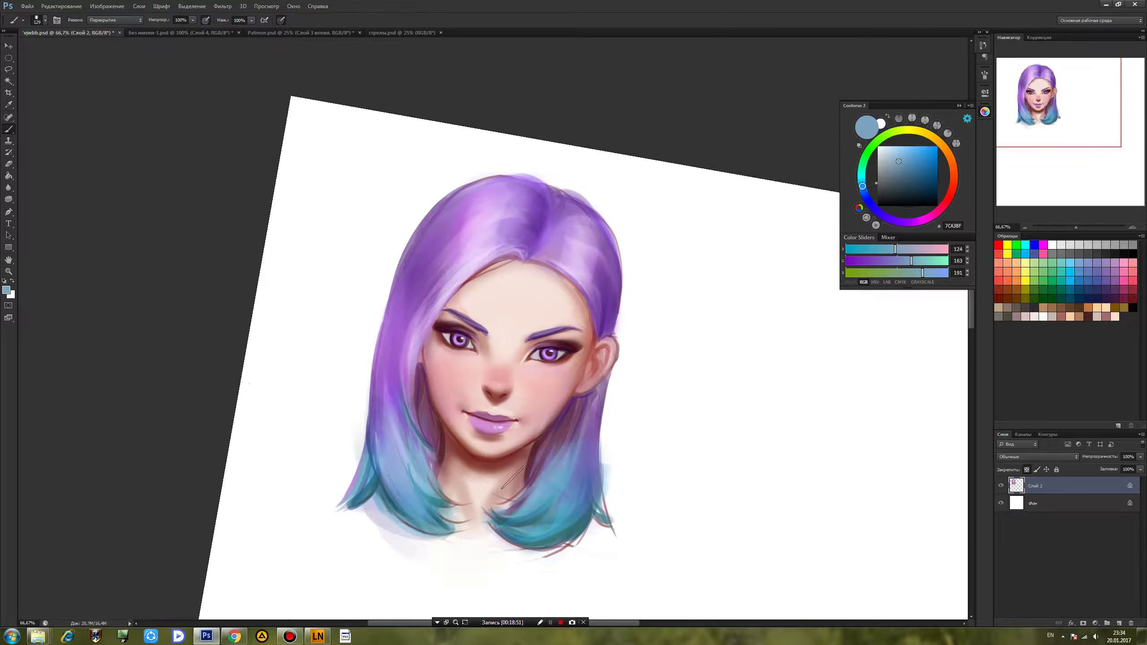
drag(535, 419, 556, 385)
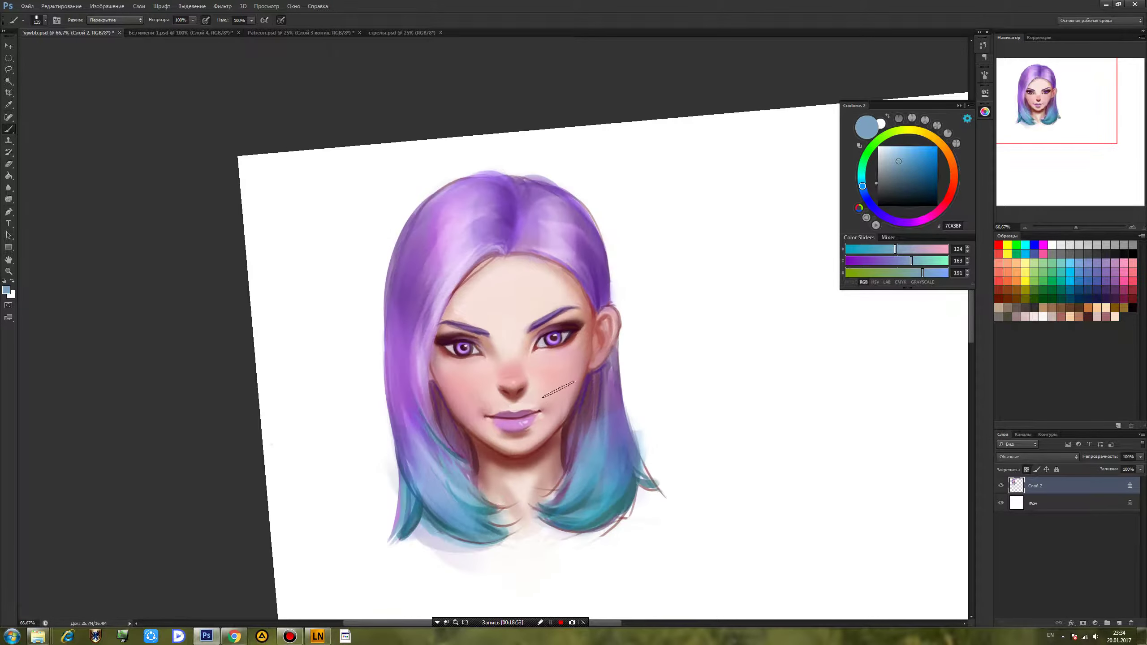
key(space)
drag(600, 485, 515, 432)
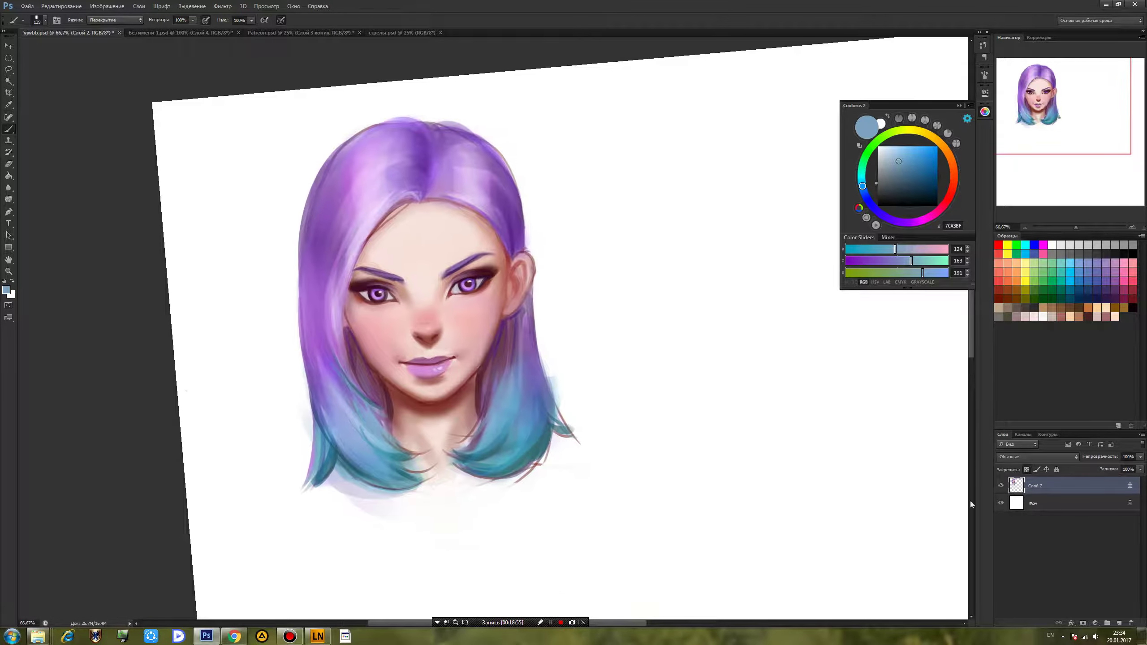
key(ctrl+j)
key(ctrl+j)
click(1001, 538)
key(ctrl+shift+e)
click(1000, 503)
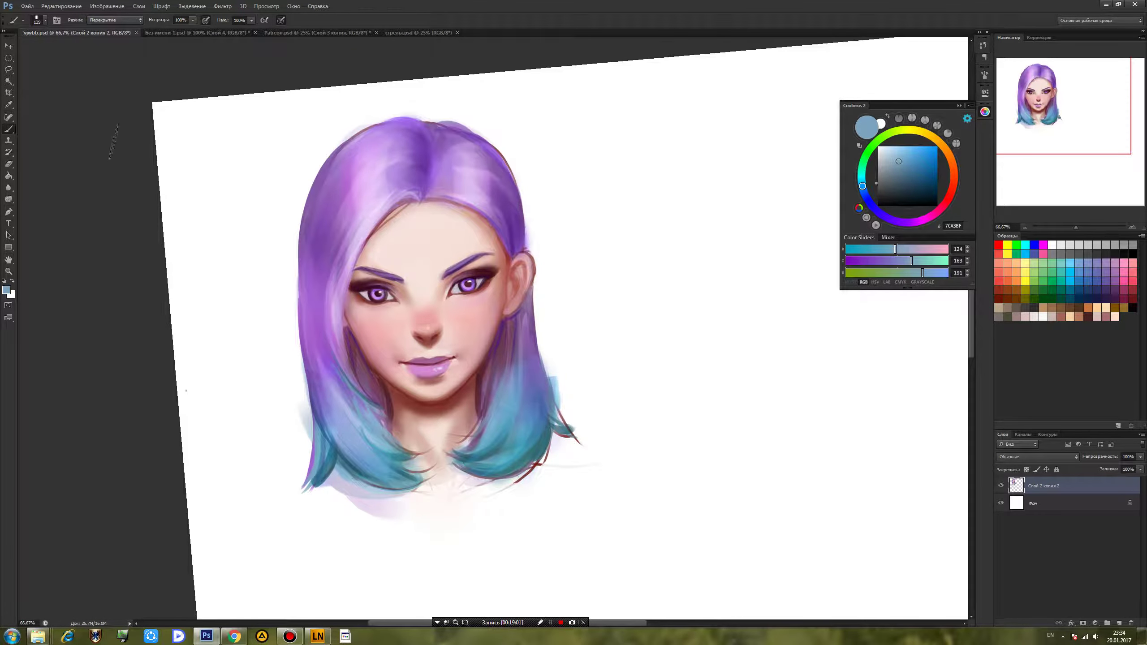
Erase the stray lilac and blue paint below and beside the hair ends with the Eraser.
click(5, 167)
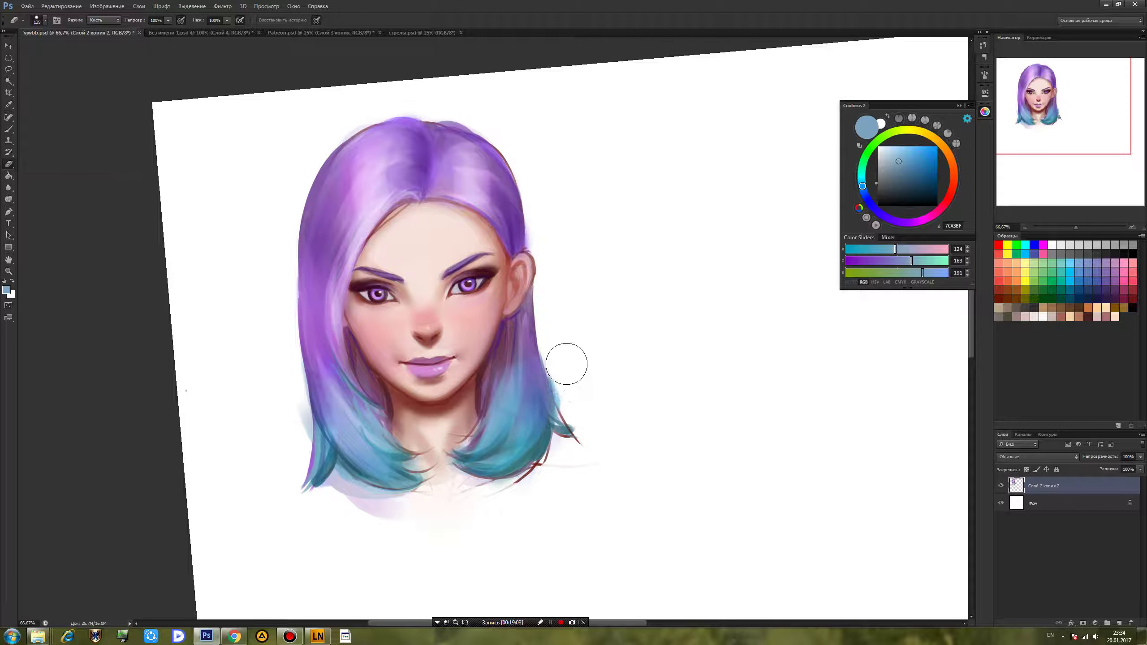
drag(389, 516, 356, 502)
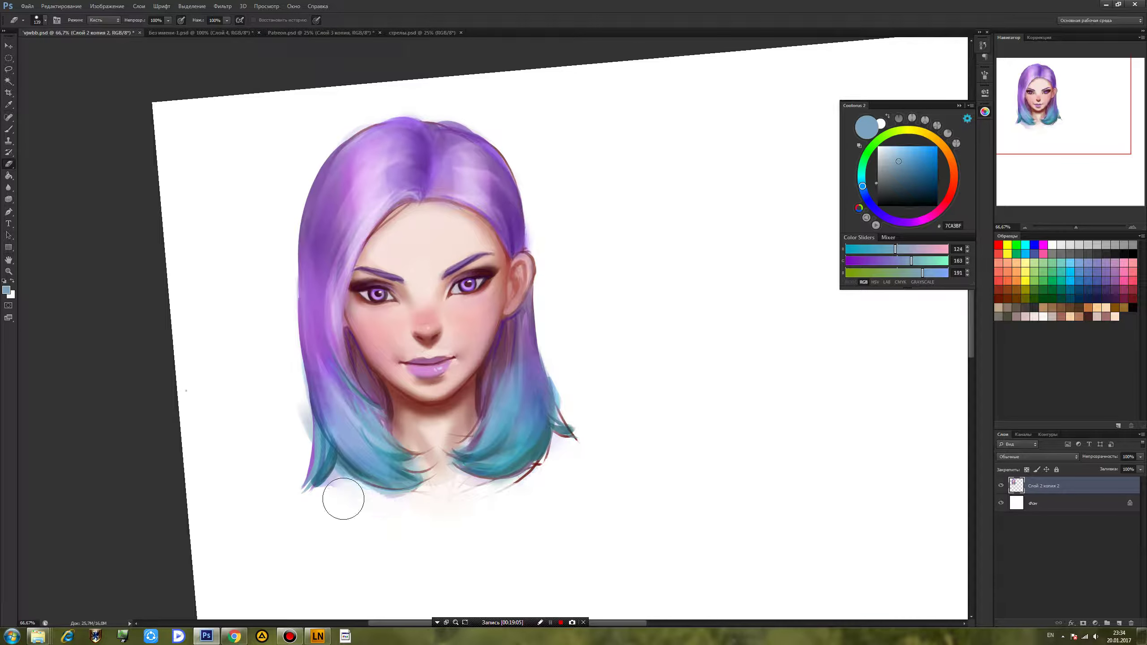
drag(277, 382, 279, 497)
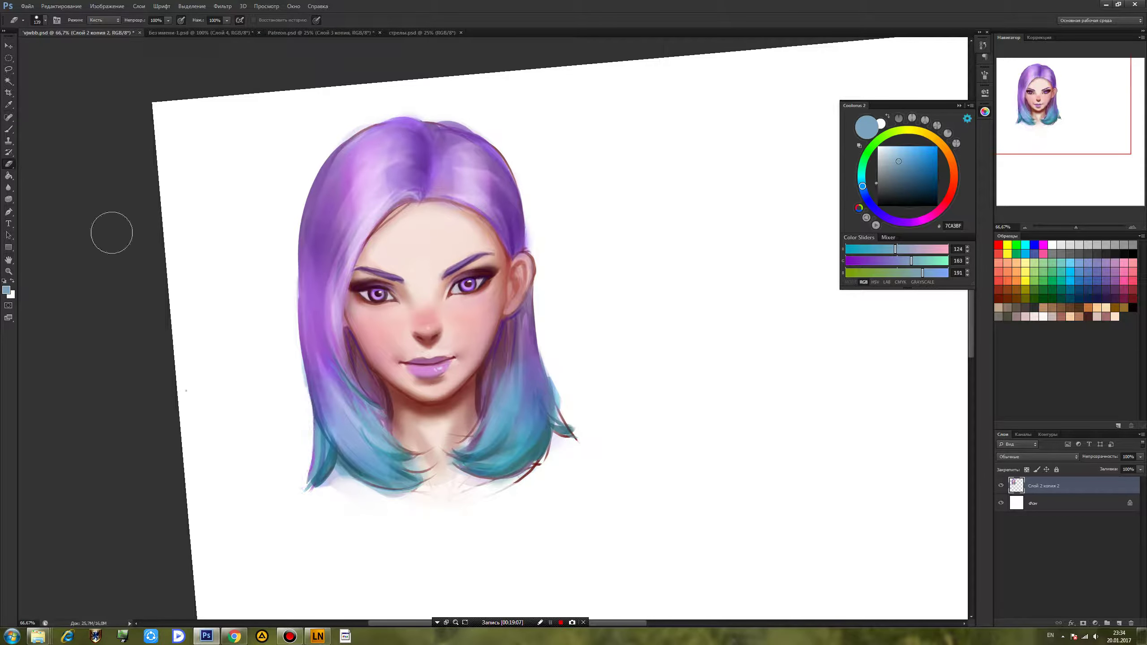
Choose the slanted size-40 brush tip and draw thin strands in sampled violet along the outer left edge of the hair.
drag(9, 129, 58, 158)
alt+click(323, 193)
right_click(365, 243)
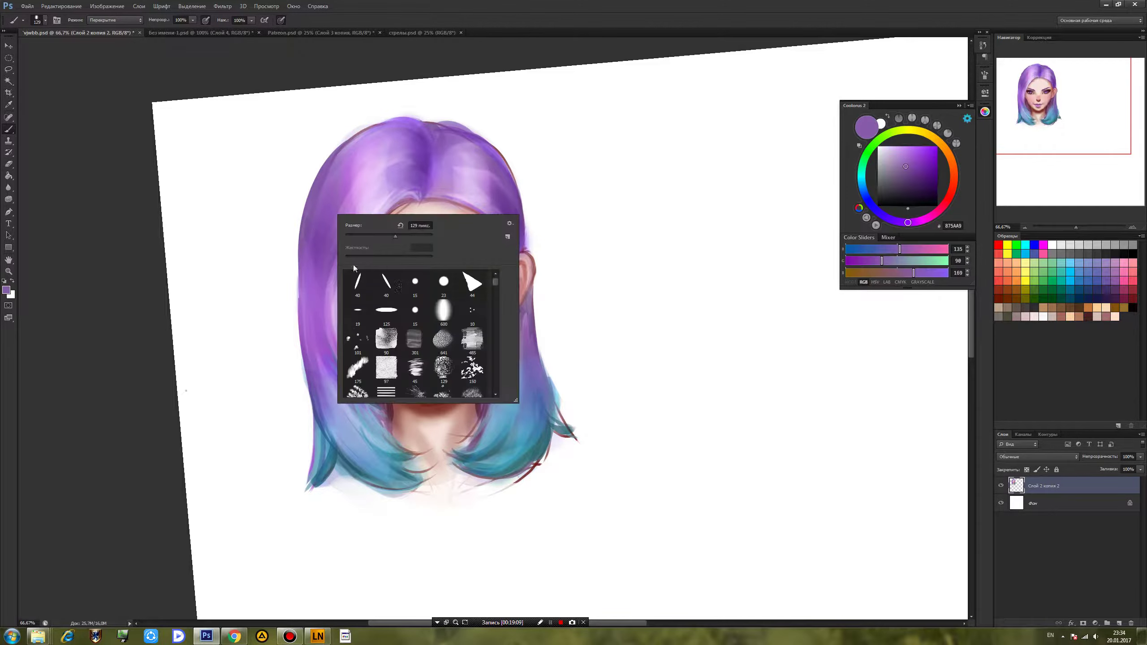
click(389, 292)
alt+click(310, 216)
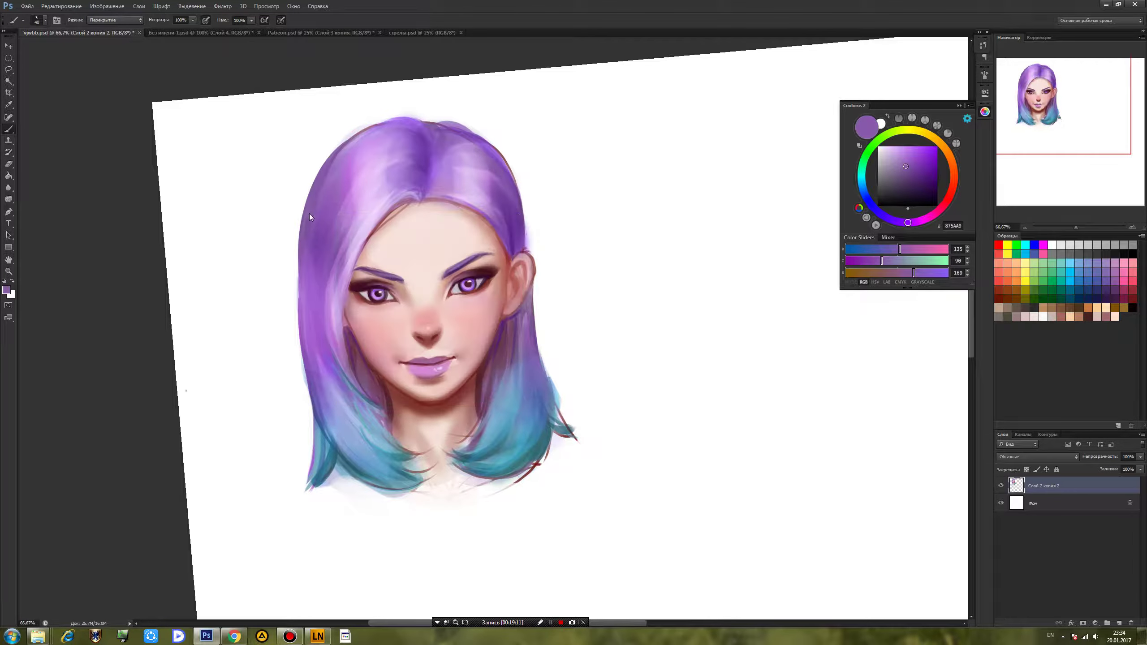
drag(307, 223, 313, 438)
drag(295, 304, 314, 434)
Refine the right side of the hair with sampled violet and add a long loose strand flicking outward at its end.
alt+click(504, 159)
drag(524, 192, 515, 248)
mouse_move(530, 293)
mouse_down()
mouse_move(604, 416)
mouse_move(580, 428)
mouse_up()
Set the brush mode to Normal and cover the reddish sketch lines at the right hair ends with sampled dark teal.
alt+click(562, 432)
alt+click(548, 424)
alt+click(516, 456)
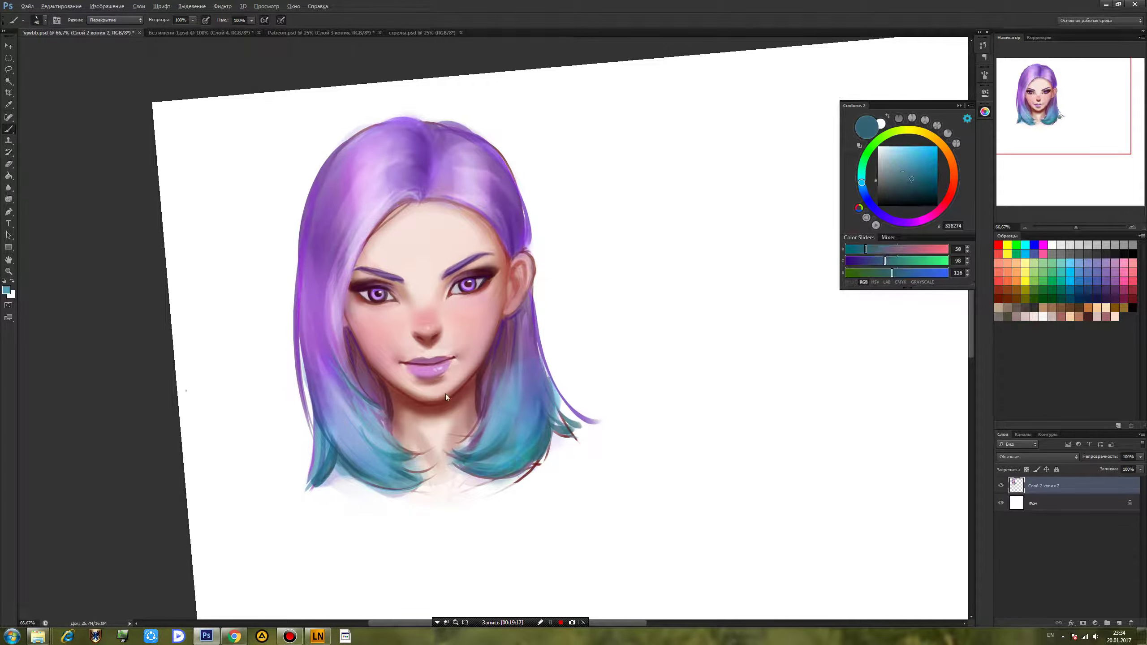
click(115, 20)
click(104, 30)
mouse_move(504, 472)
mouse_down()
mouse_move(547, 422)
mouse_move(532, 463)
mouse_move(547, 428)
mouse_move(478, 459)
mouse_move(551, 417)
mouse_move(578, 428)
mouse_move(535, 390)
mouse_move(474, 452)
mouse_move(504, 464)
mouse_move(477, 457)
mouse_move(481, 423)
mouse_move(475, 450)
mouse_move(503, 407)
mouse_up()
alt+click(544, 432)
Brighten a sampled hair blue to cyan 59E4FF and paint highlight strands on the right teal hair ends.
alt+click(509, 422)
click(916, 147)
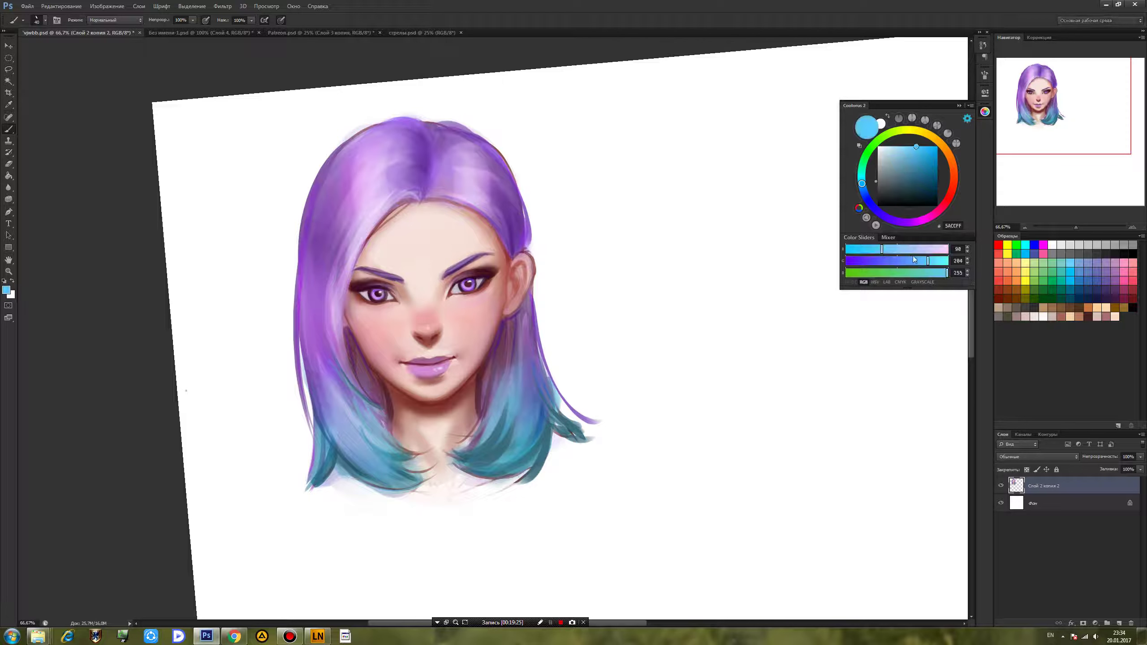
drag(935, 262, 937, 263)
mouse_move(512, 384)
mouse_down()
mouse_move(469, 447)
mouse_move(491, 420)
mouse_move(528, 420)
mouse_move(460, 459)
mouse_up()
drag(536, 418, 518, 445)
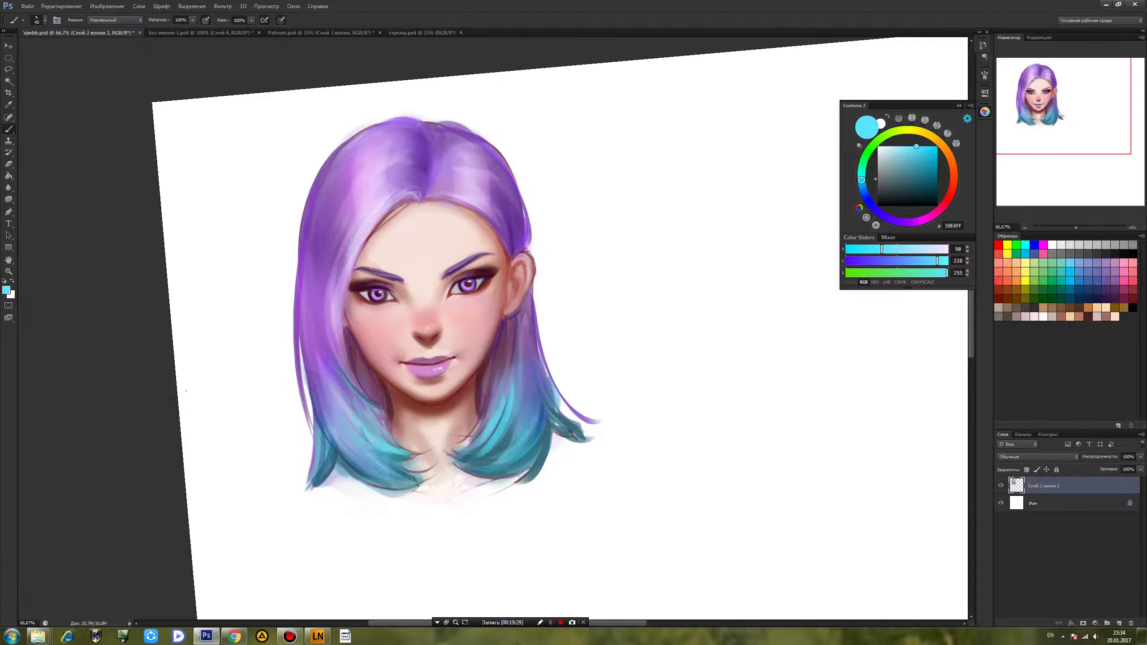
Paint bright cyan highlight strands on the left teal hair ends and sample dark teal from the lowest strands.
drag(426, 484, 361, 448)
drag(356, 442, 342, 423)
drag(348, 452, 384, 474)
alt+click(333, 455)
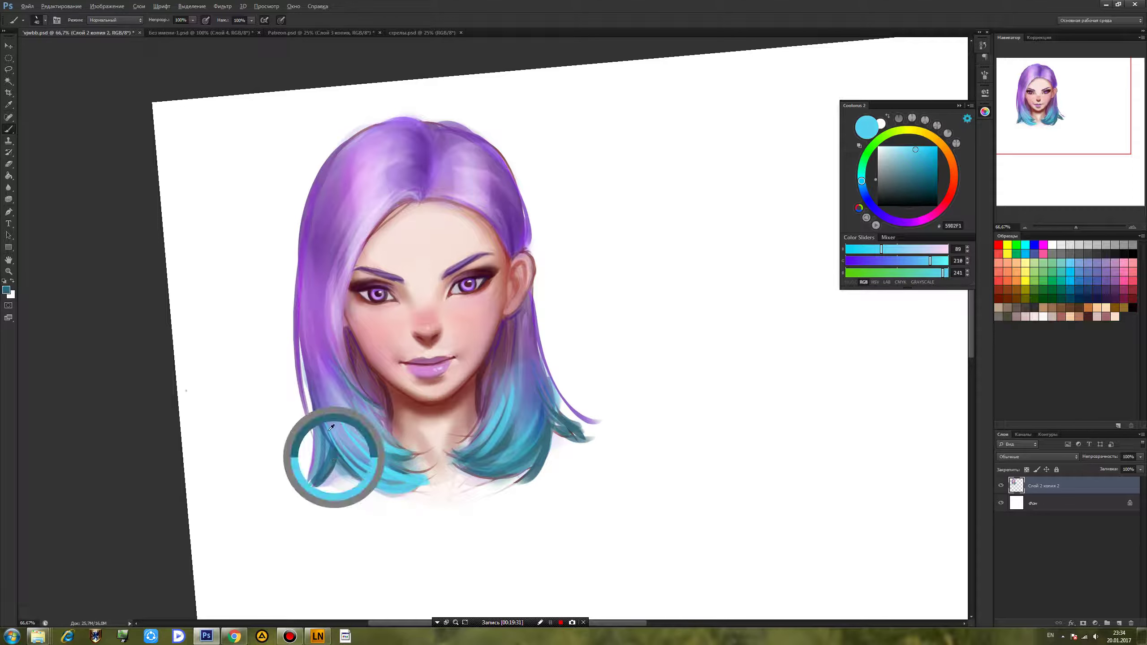
Paint soft purple strands through the long hair on the left of the face, using colours sampled from the hair.
alt+click(306, 323)
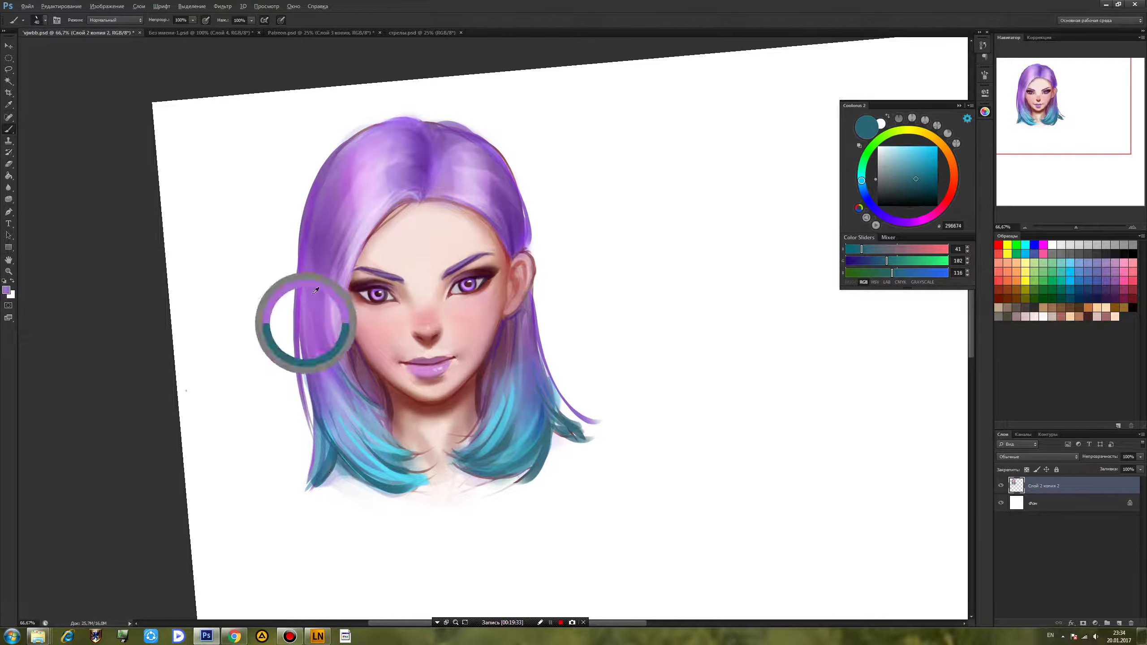
alt+click(323, 340)
drag(316, 319, 326, 368)
alt+click(352, 189)
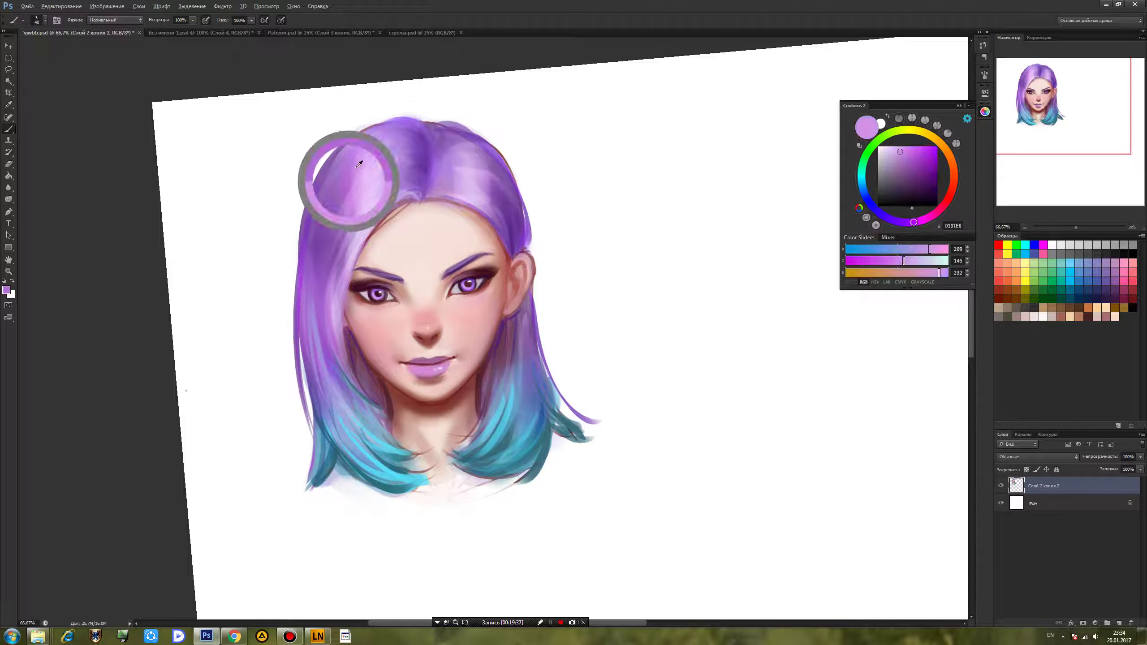
alt+click(321, 265)
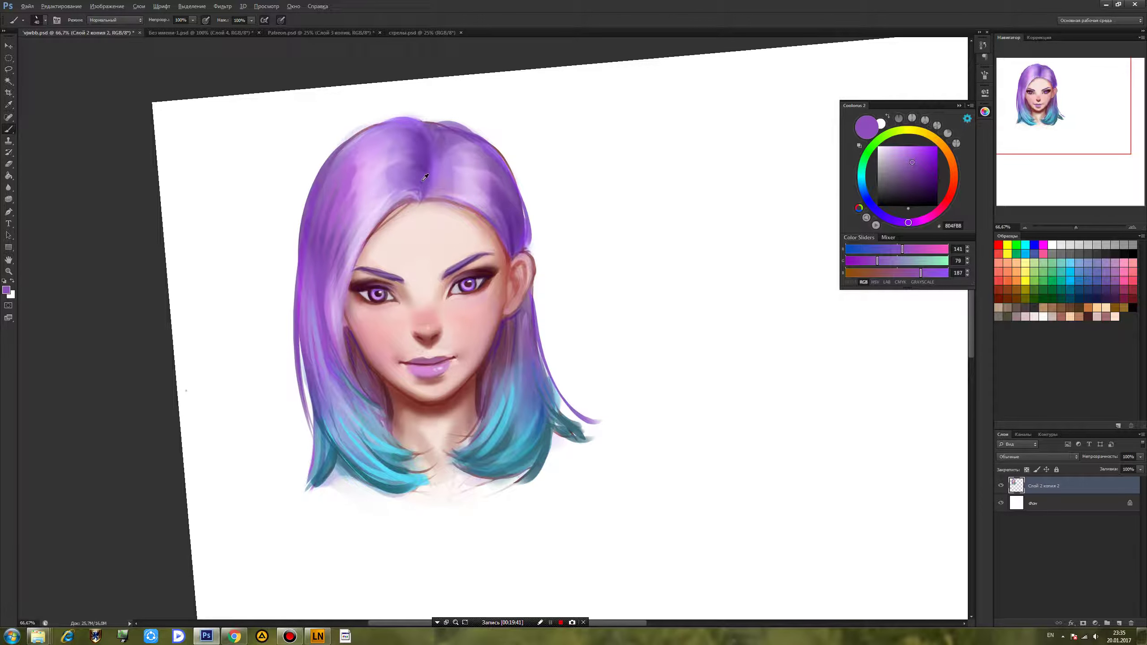
Darken the hair parting and shade the long strands on both sides of the face with deep violet 4E1887.
alt+click(462, 180)
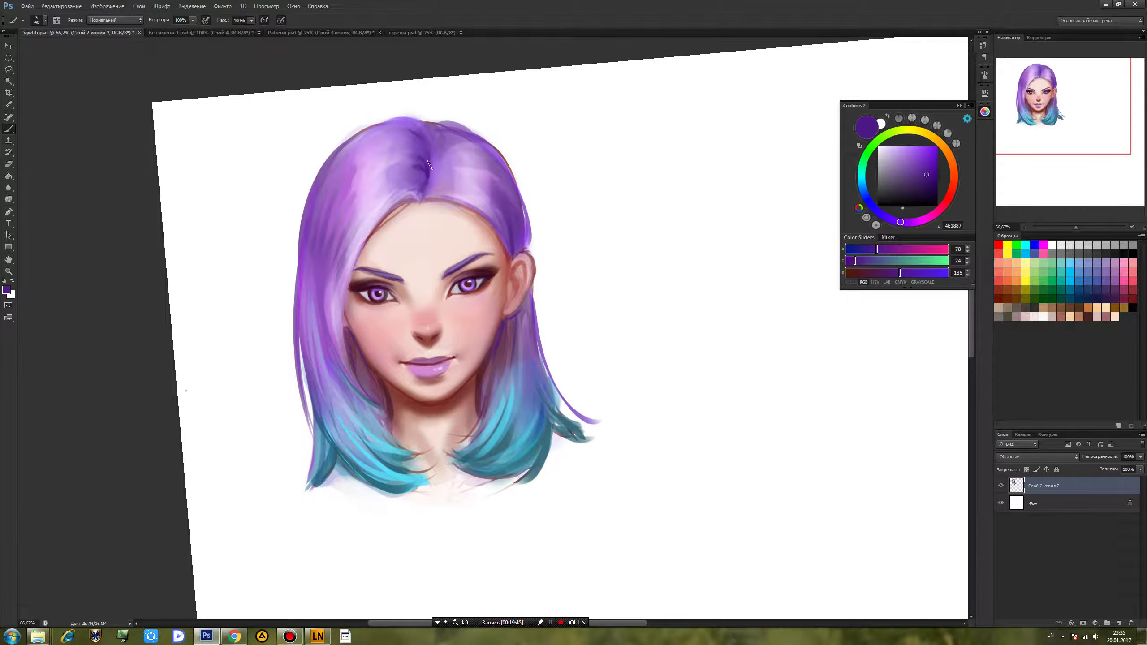
drag(315, 203, 318, 329)
drag(319, 260, 344, 378)
drag(329, 338, 377, 409)
drag(532, 334, 503, 466)
drag(305, 334, 311, 418)
Choose the soft elongated 600 px brush tip and glaze deep violet over the turquoise ends and left strands of the hair.
right_click(532, 433)
click(637, 529)
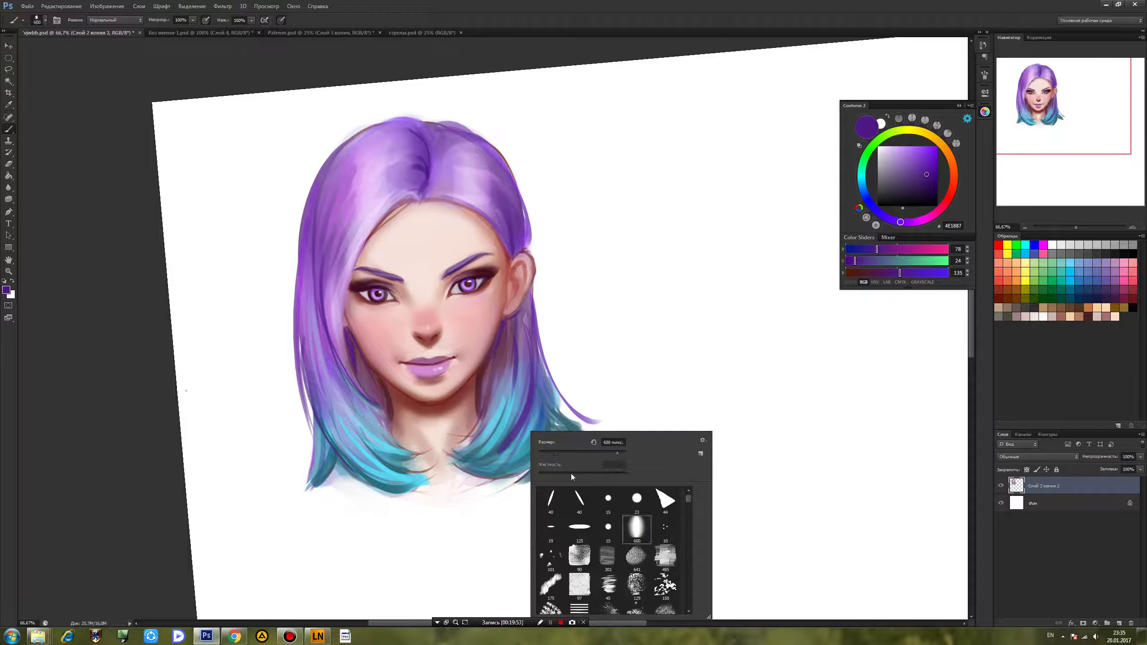
click(481, 460)
drag(519, 441, 454, 455)
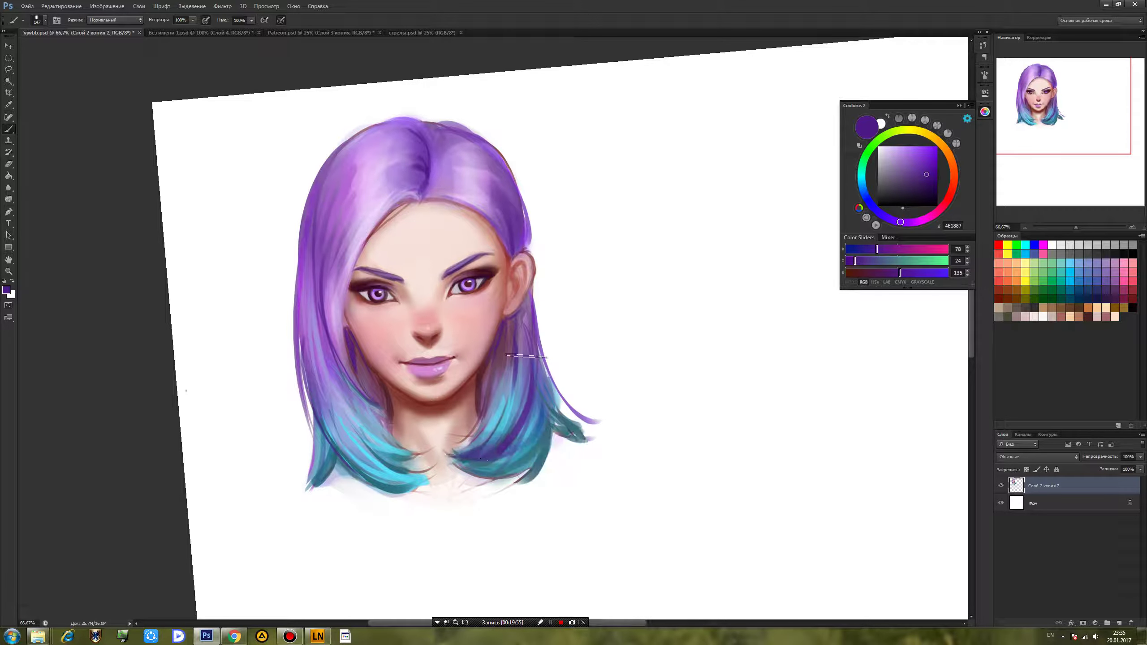
drag(523, 380, 474, 449)
drag(533, 375, 497, 470)
mouse_move(386, 491)
mouse_down()
mouse_move(330, 384)
mouse_move(379, 461)
mouse_move(337, 333)
mouse_up()
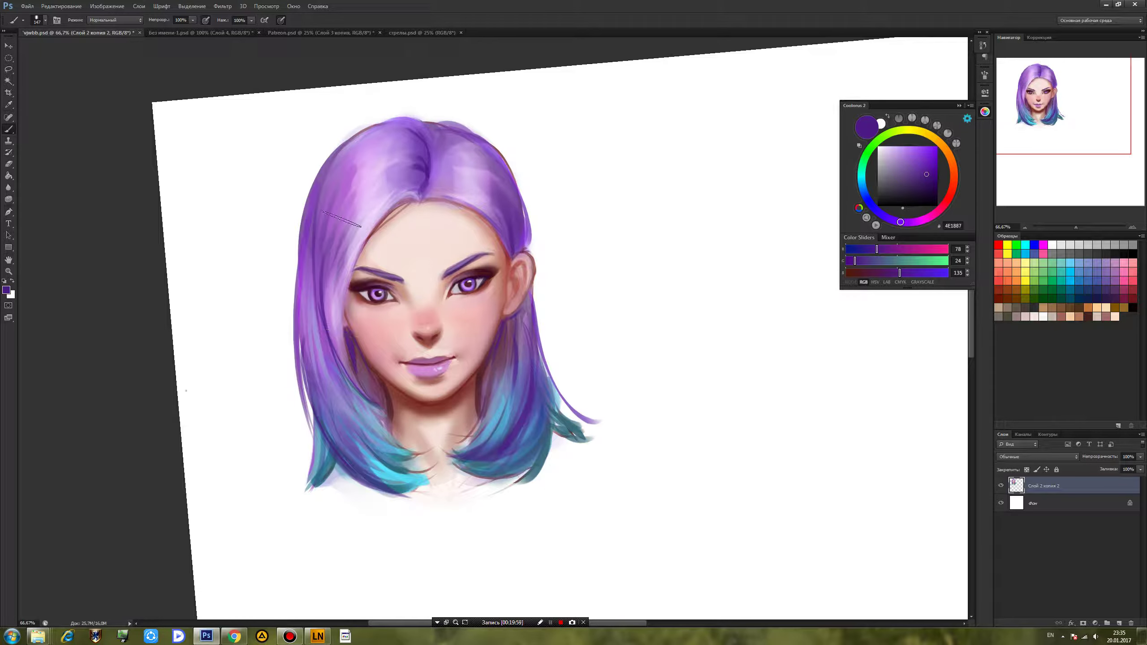
drag(322, 227, 332, 366)
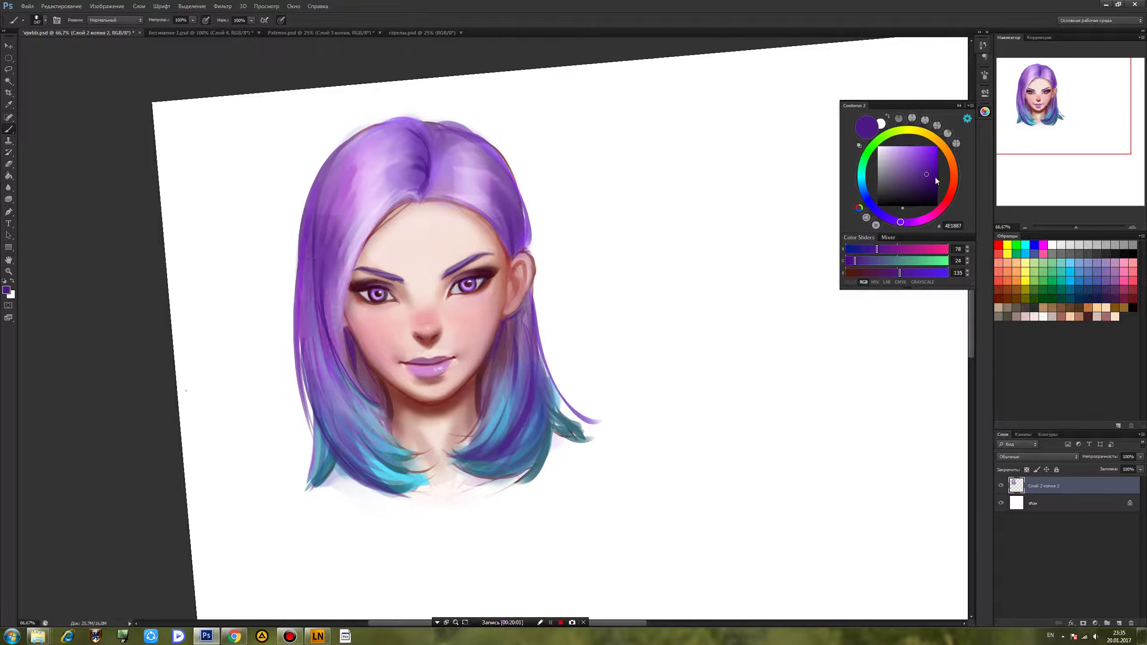
Brighten the upper left of the hair with light pinkish purple, blending it with tones sampled from the crown.
click(930, 216)
drag(921, 185, 928, 147)
mouse_move(359, 174)
mouse_down()
mouse_move(316, 277)
mouse_move(344, 183)
mouse_move(341, 247)
mouse_move(352, 167)
mouse_move(404, 148)
mouse_up()
alt+click(347, 172)
alt+click(360, 165)
alt+click(380, 184)
alt+click(373, 175)
alt+click(347, 179)
Blend the crown and right side of the hair using purples sampled from it.
alt+click(491, 178)
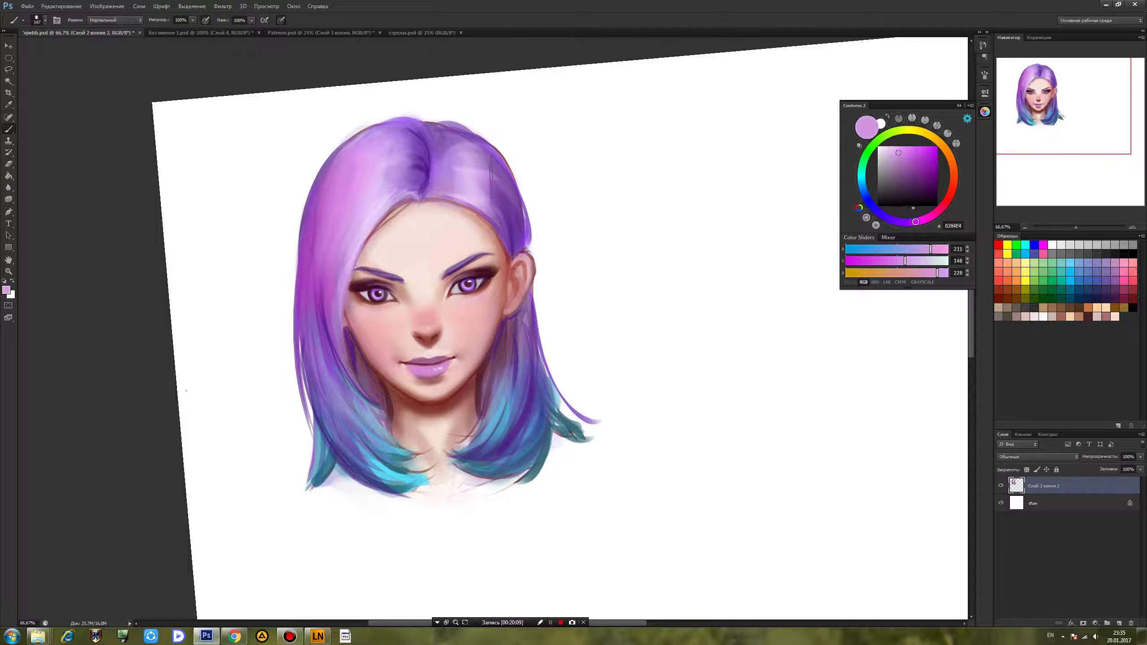
alt+click(521, 219)
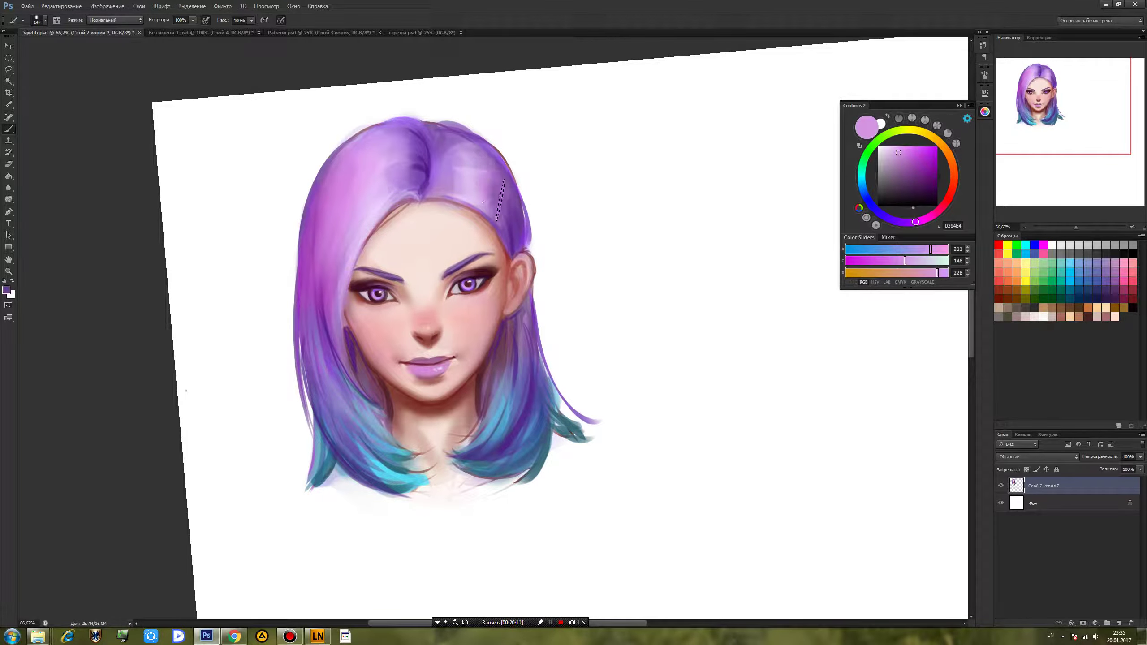
alt+click(463, 159)
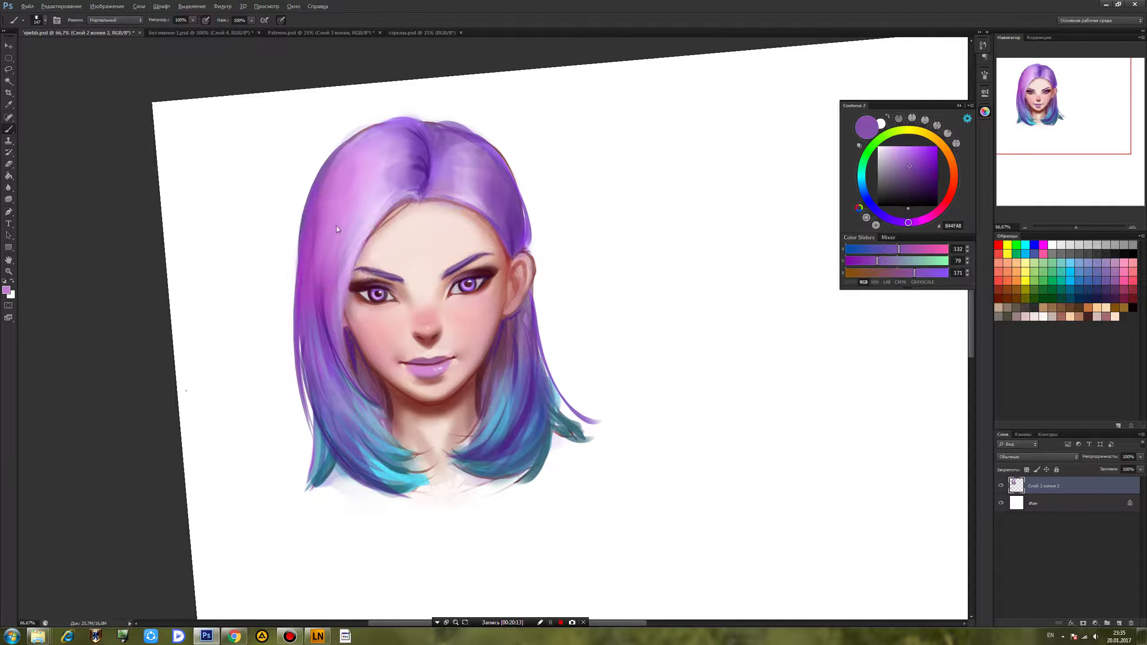
Switch to the hard round 15 px brush tip, enlarge it, and paint magenta-purple strands down the left hair.
alt+click(323, 288)
right_click(353, 234)
click(431, 300)
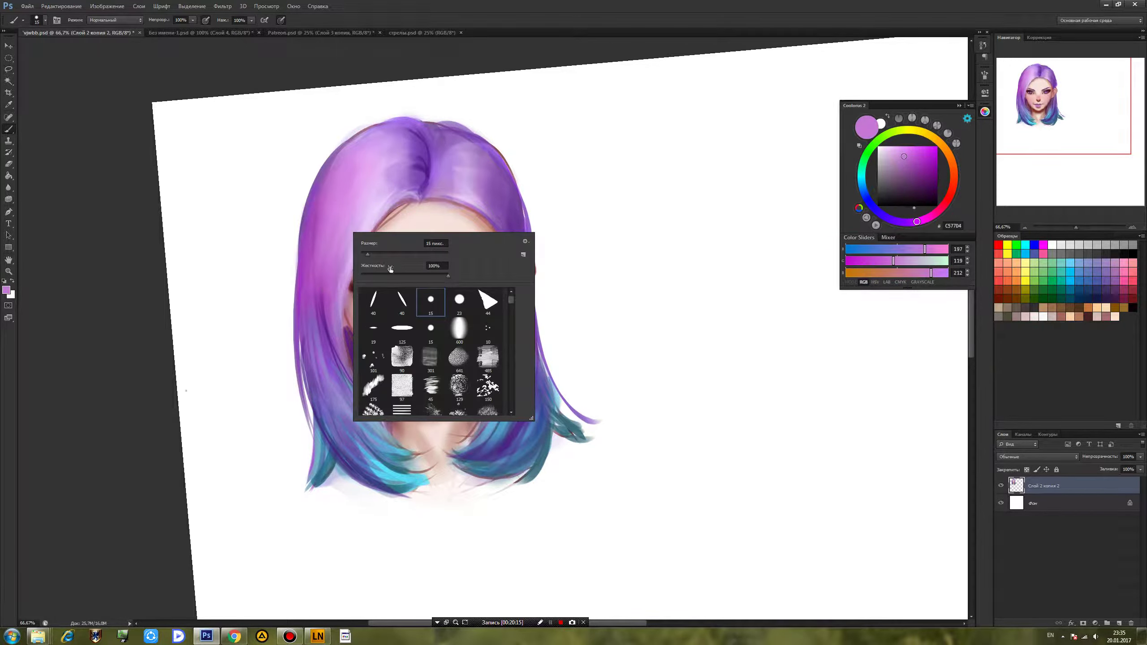
click(378, 254)
key(Return)
alt+click(333, 216)
alt+click(311, 262)
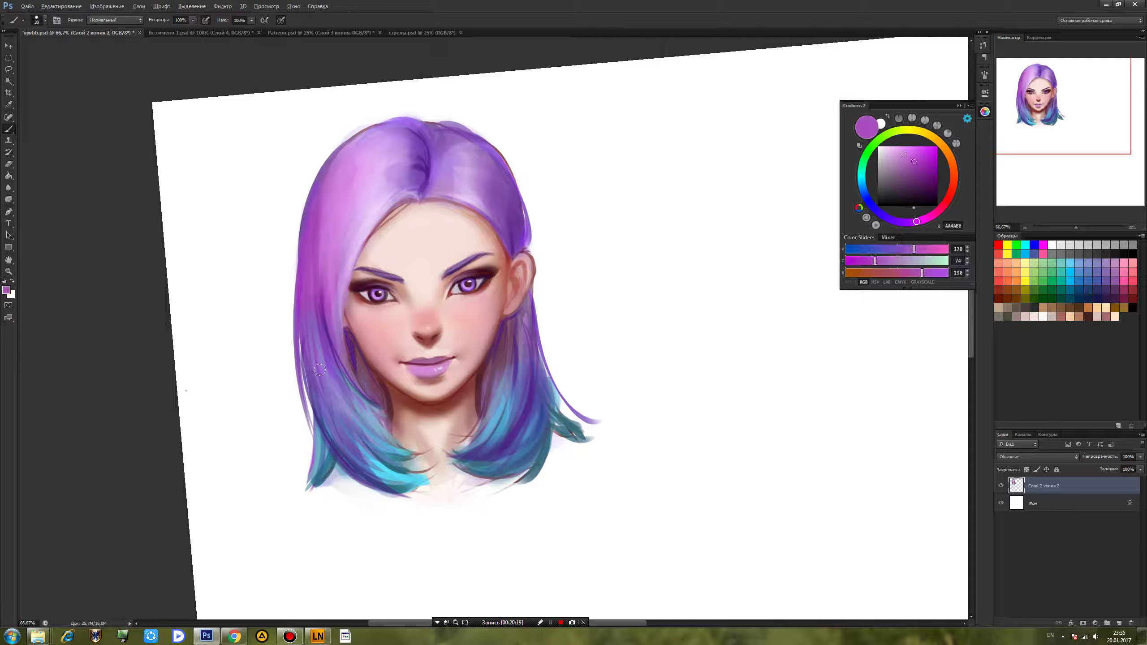
alt+click(311, 232)
mouse_move(335, 399)
mouse_down()
mouse_move(317, 262)
mouse_move(323, 337)
mouse_up()
Add light lilac highlight strands down the left hair beside the face, sampling from the brightest part of the crown.
alt+click(354, 199)
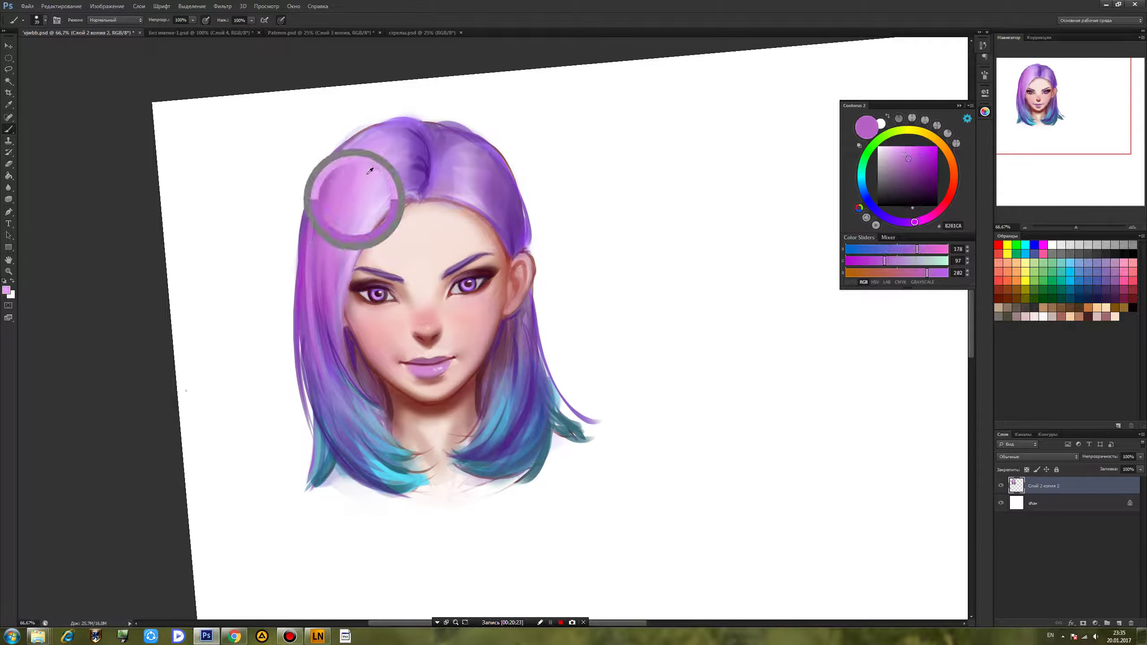
drag(346, 211, 330, 236)
alt+click(363, 189)
drag(340, 337, 343, 228)
alt+click(371, 190)
Paint light lilac strands across the right crown and parting, blending them with a darker purple sampled at the parting.
mouse_move(494, 210)
mouse_down()
mouse_move(466, 165)
mouse_move(492, 194)
mouse_up()
alt+click(468, 167)
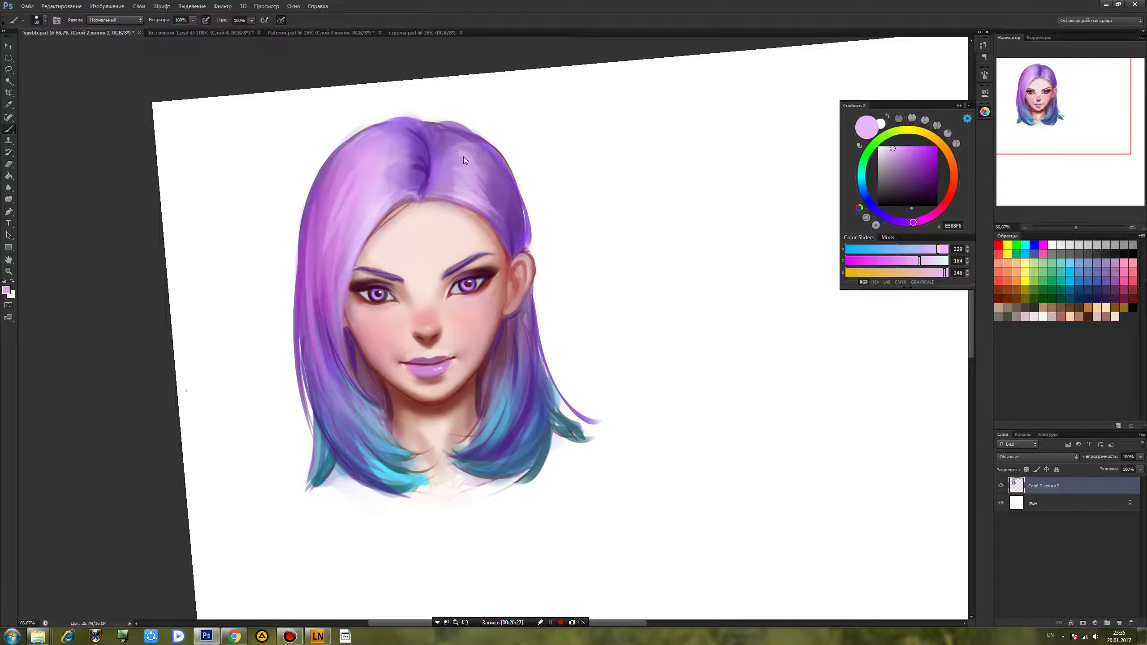
mouse_move(465, 146)
mouse_down()
mouse_move(447, 139)
mouse_move(457, 138)
mouse_up()
drag(381, 133, 436, 137)
alt+click(425, 150)
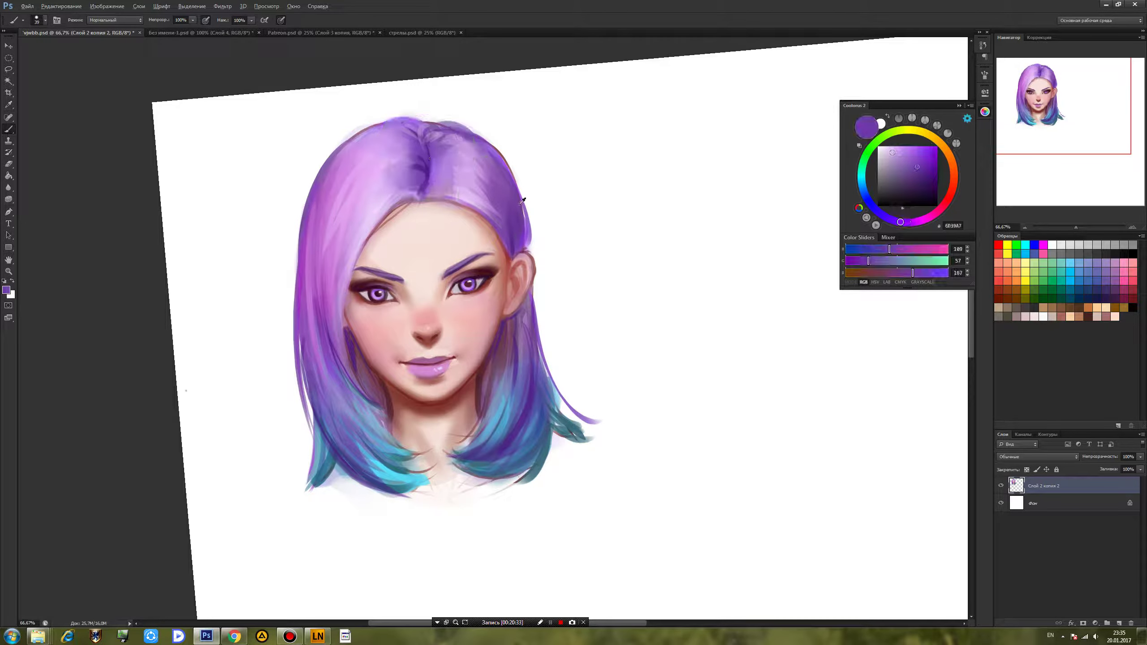
Fill in the hair just below the ear with sampled blue-violet and purple tones.
alt+click(527, 310)
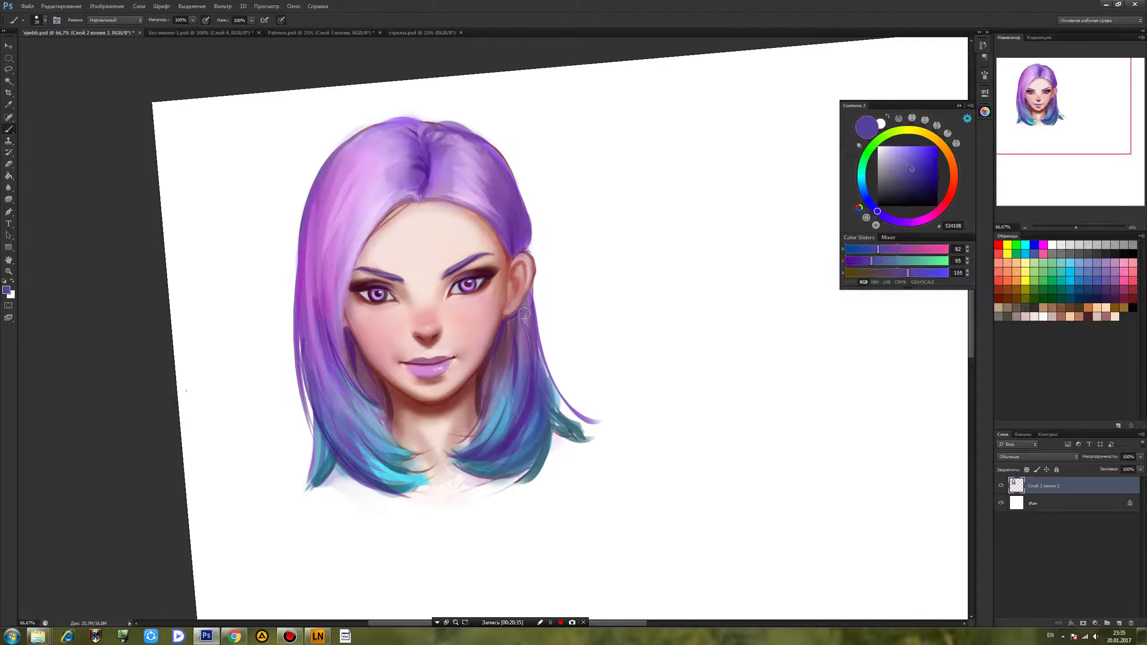
alt+click(506, 334)
mouse_move(508, 331)
mouse_down()
mouse_move(526, 302)
mouse_move(532, 329)
mouse_up()
alt+click(519, 322)
Repaint the ear's lit skin and inner shadows using pale pink and reddish tones sampled from the face and ear.
alt+click(452, 327)
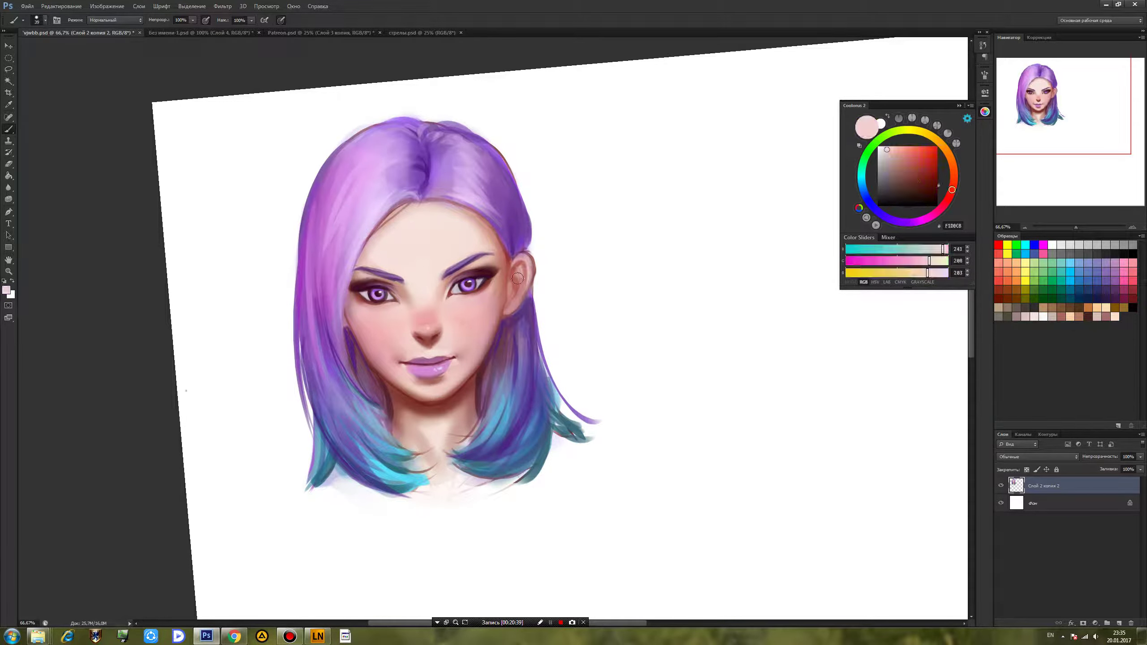
drag(520, 273, 509, 310)
alt+click(512, 303)
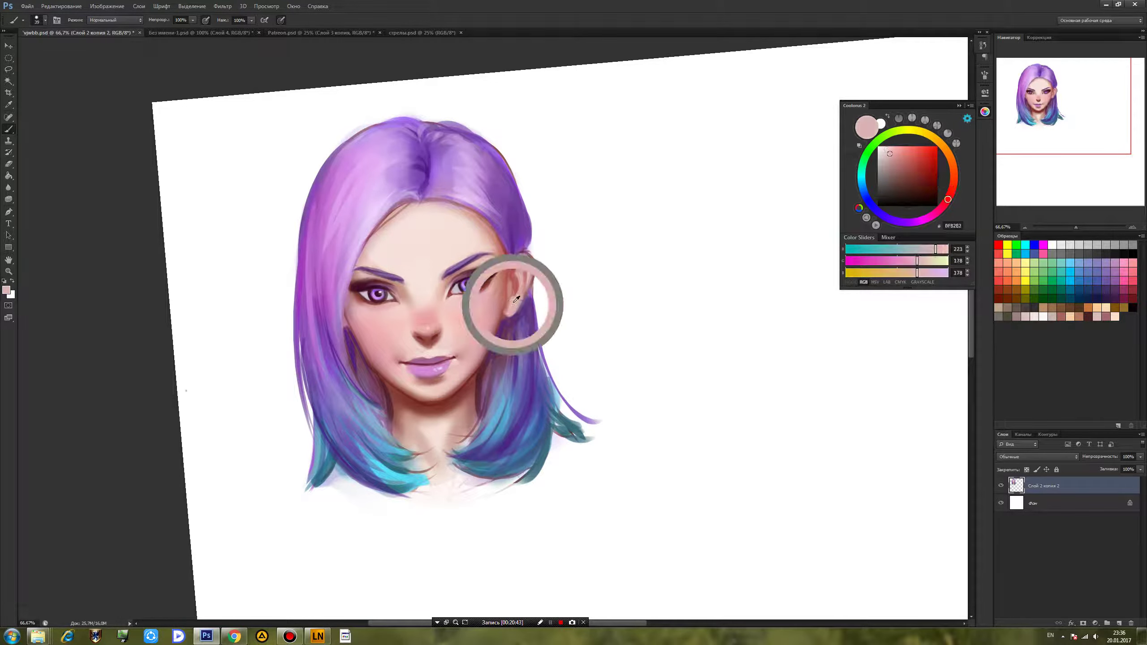
alt+click(522, 266)
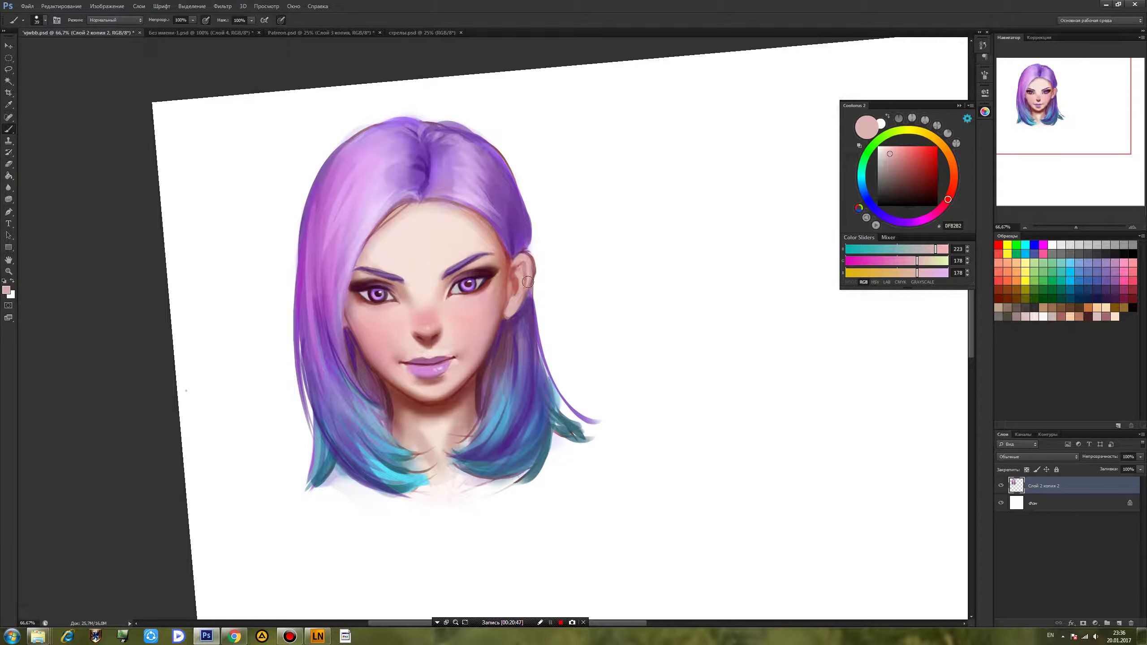
alt+click(518, 284)
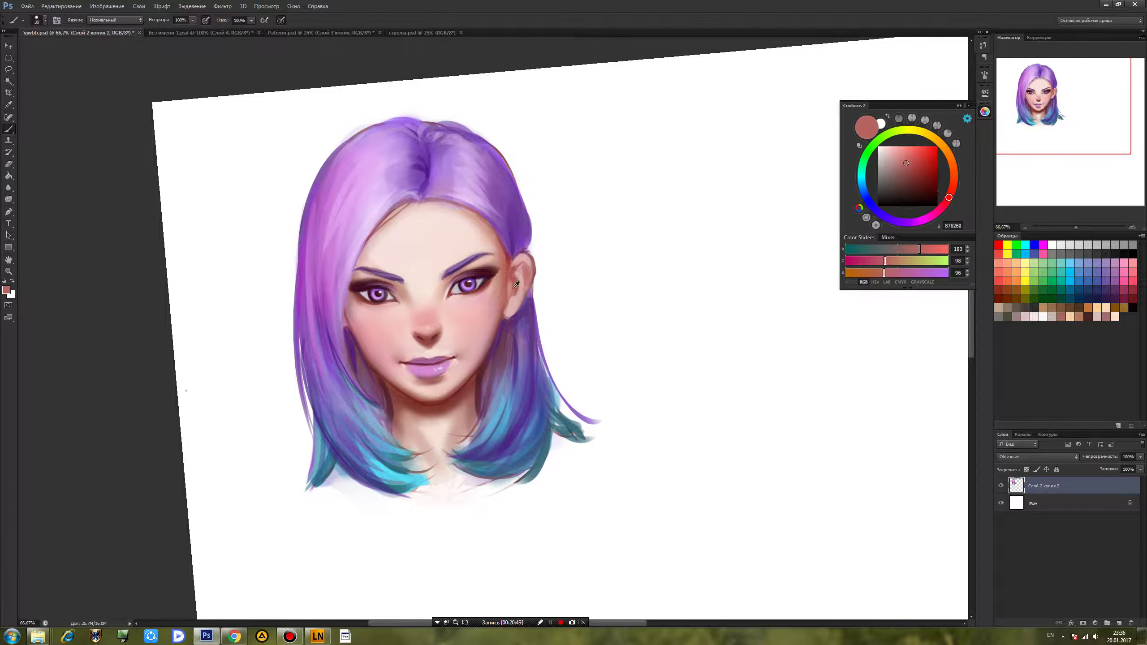
alt+click(522, 288)
mouse_move(522, 288)
mouse_down()
mouse_move(523, 270)
mouse_move(518, 306)
mouse_move(510, 292)
mouse_up()
alt+click(507, 273)
Refine the dark areas between the ear, neck and hair with sampled maroon and purple tones, and save the document.
alt+click(480, 370)
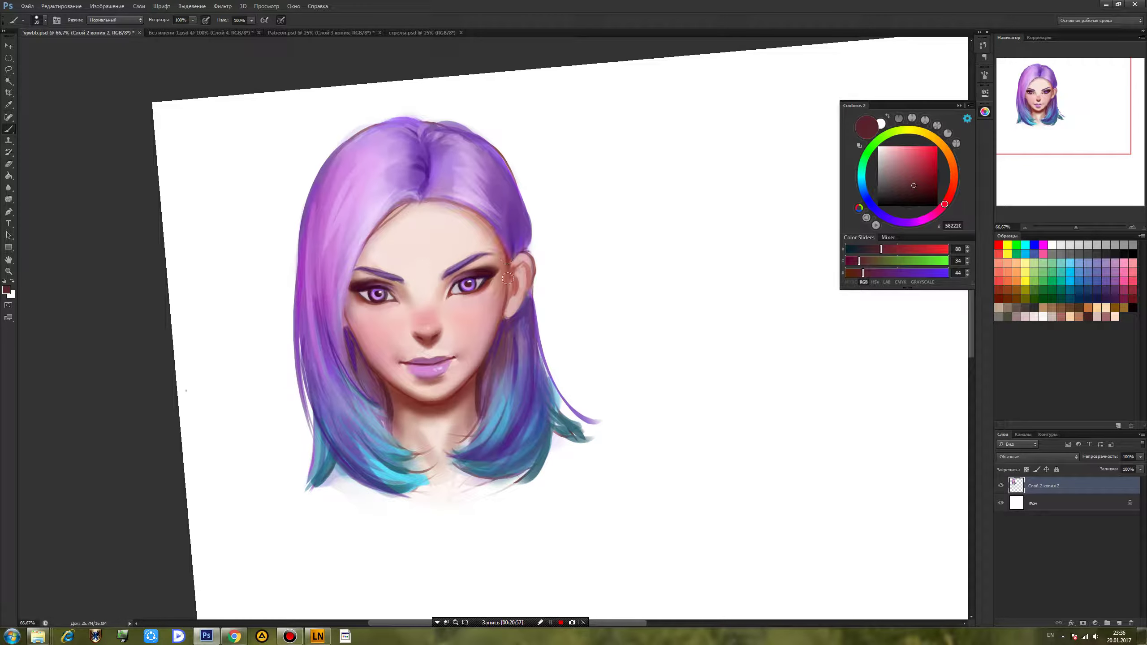
alt+click(510, 250)
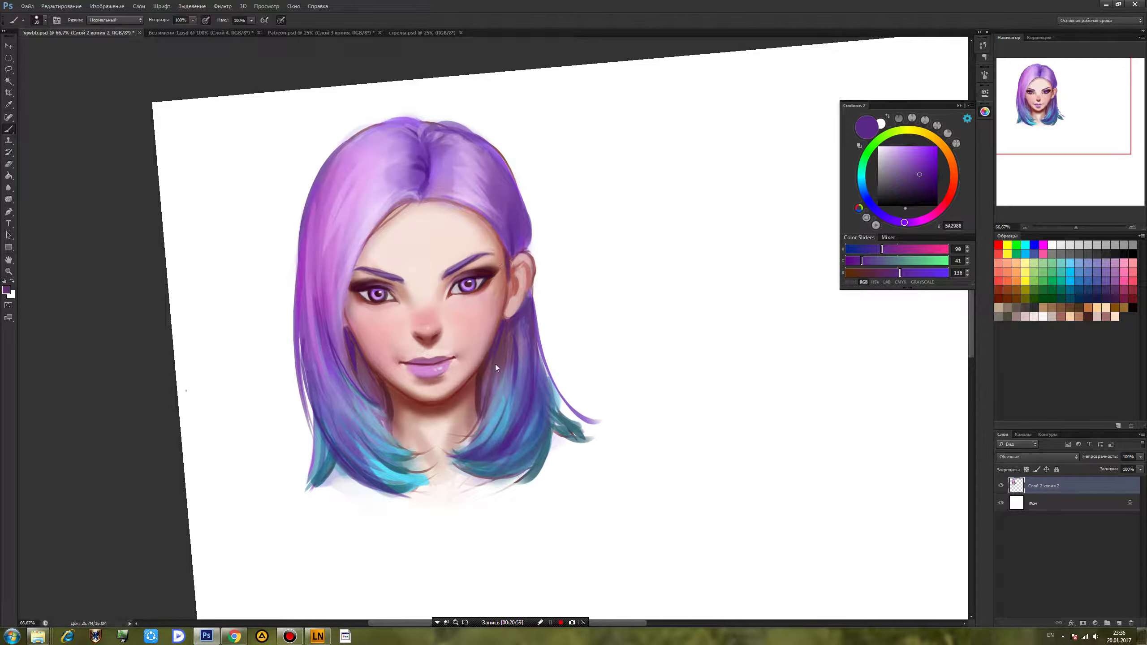
alt+click(502, 449)
key(ctrl+s)
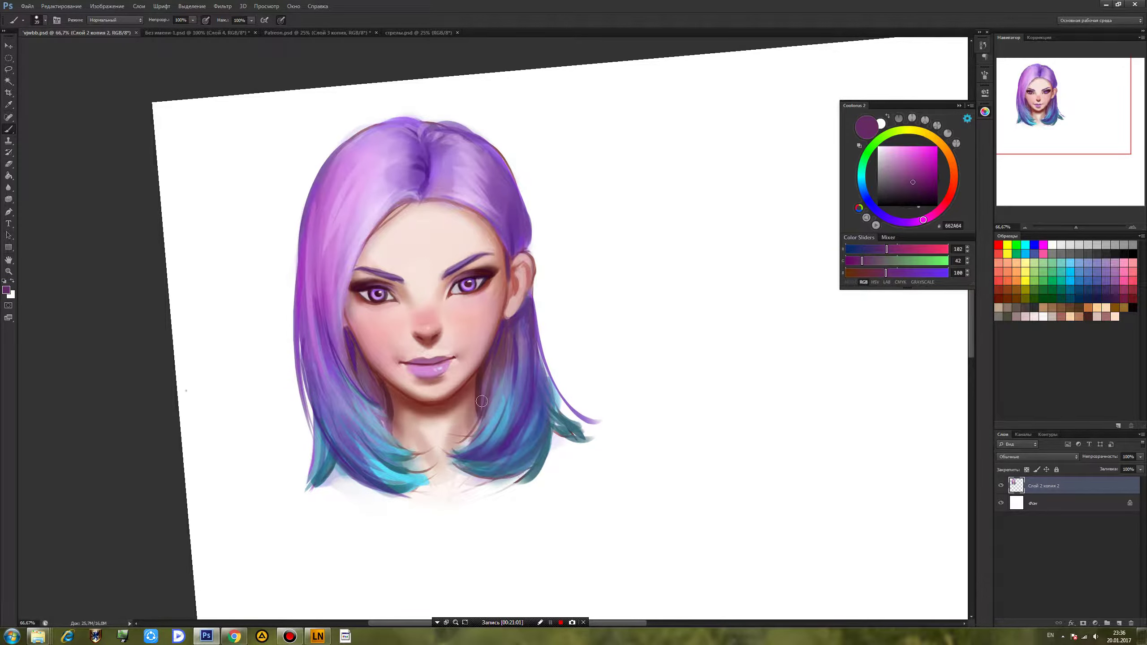
Choose a soft round brush, sample a coral red from the cheek, and set the brush size to 182 px.
right_click(482, 319)
scroll(645, 393, down, 5)
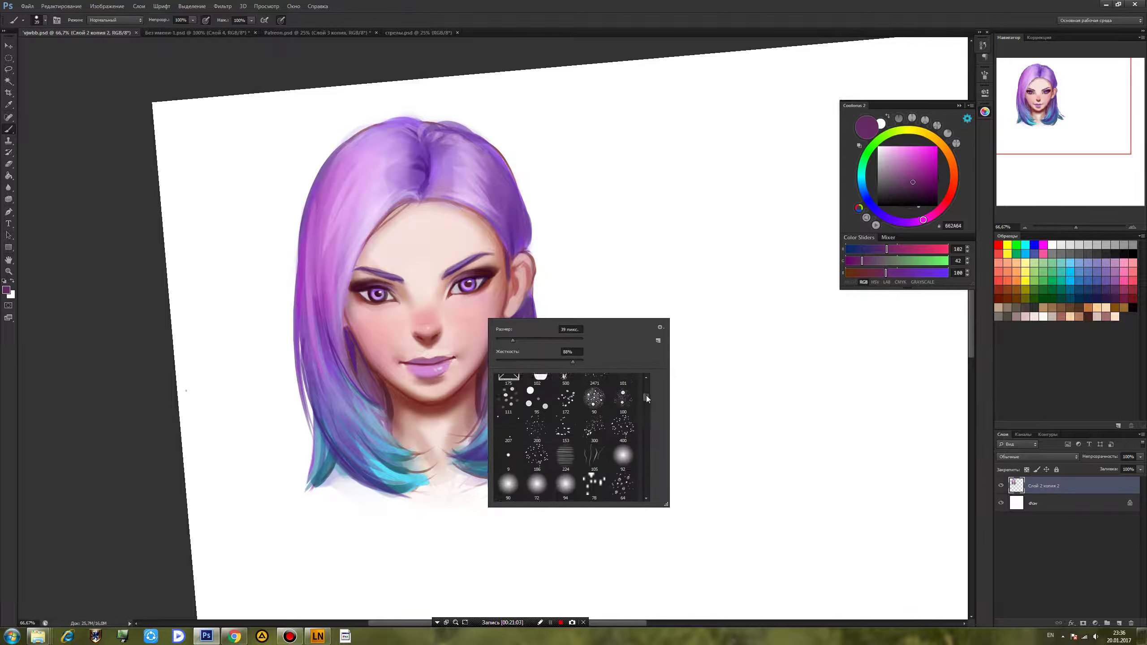
click(532, 473)
key(Return)
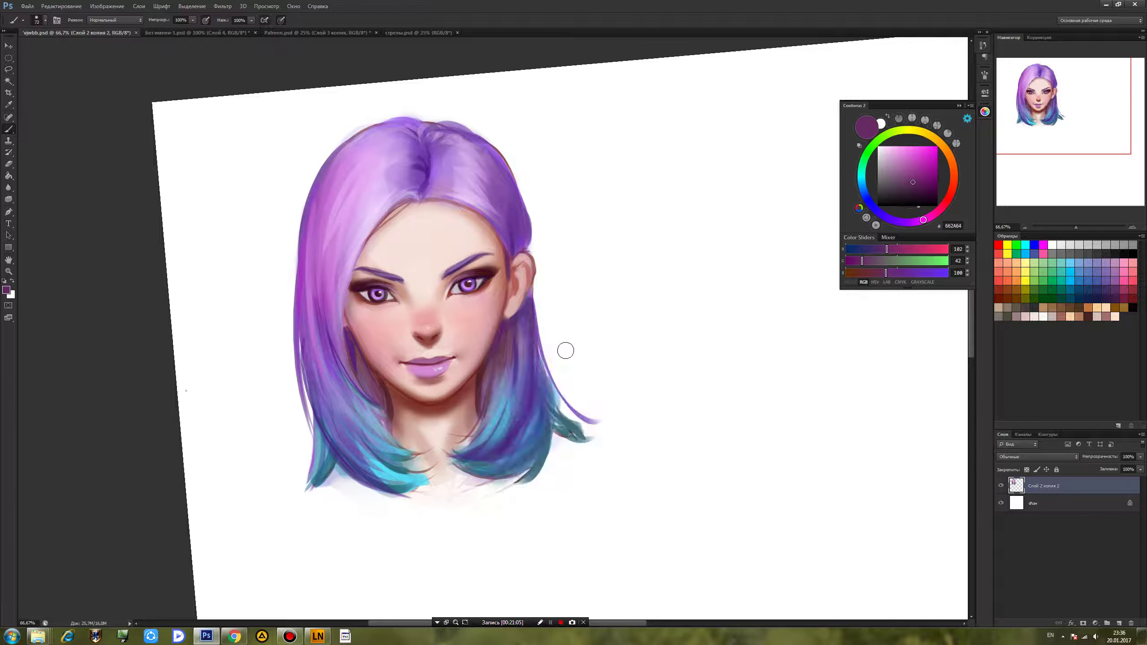
alt+click(499, 302)
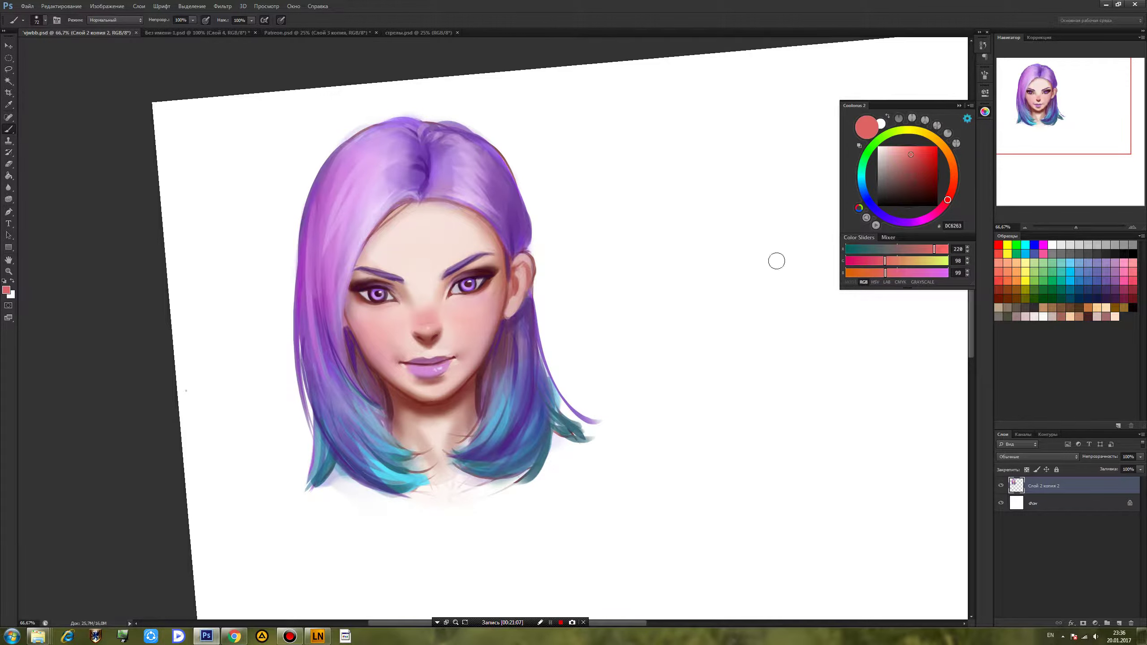
right_click(407, 352)
text(182)
key(Return)
click(105, 24)
Select a speckled brush tip and stamp coral freckles on the right cheek.
right_click(426, 238)
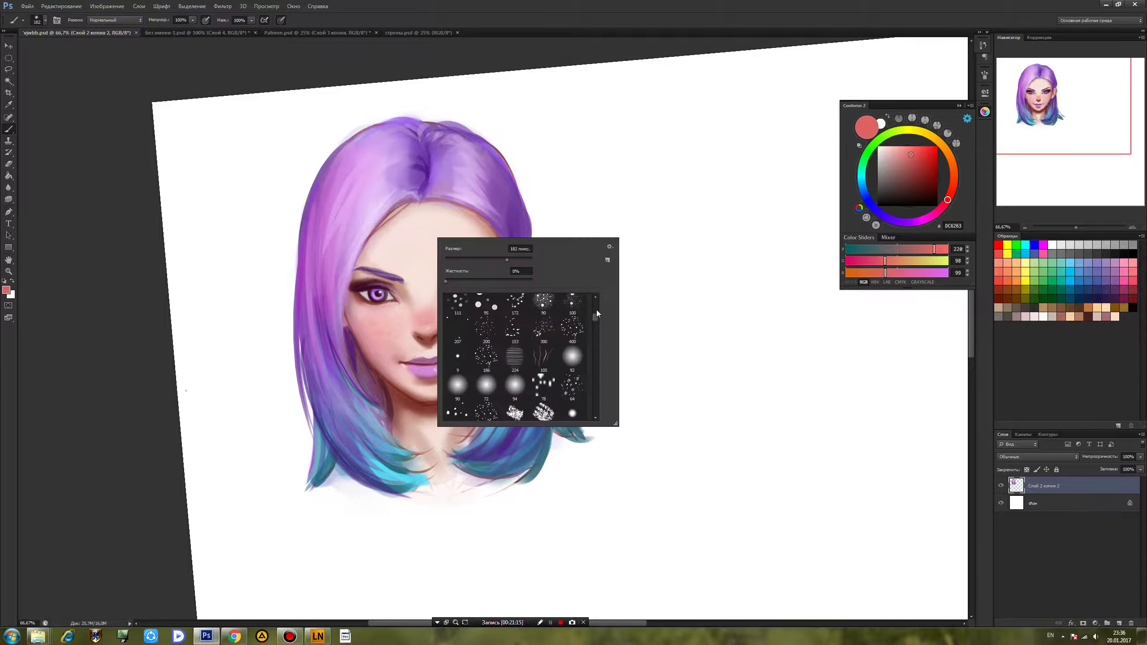
drag(595, 306, 594, 316)
click(572, 336)
Blend sampled lilac and purple into the left hair lengths, and paint light blue strands through their lower ends.
alt+click(345, 187)
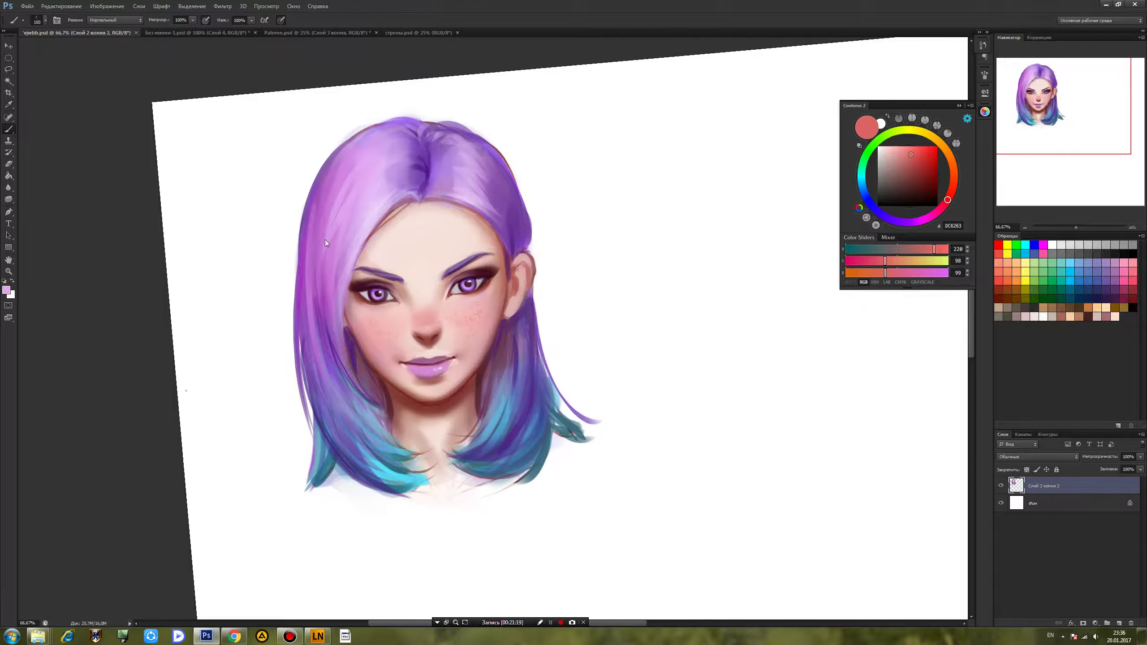
alt+click(350, 194)
drag(335, 235, 328, 305)
alt+click(327, 321)
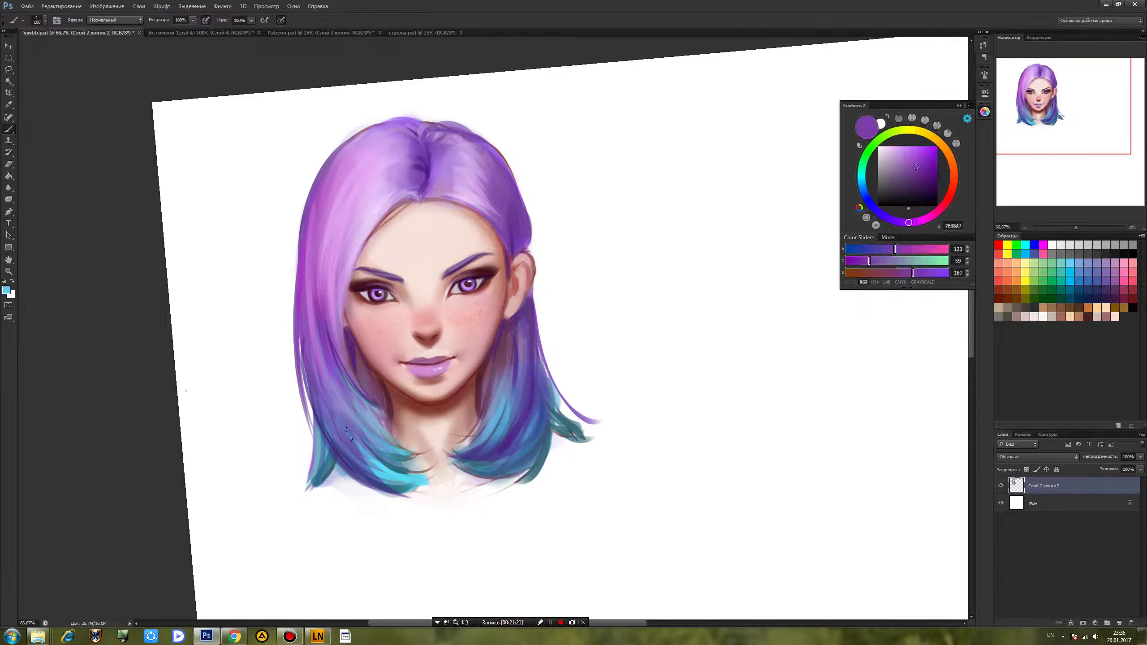
drag(350, 435, 384, 465)
mouse_move(329, 411)
mouse_down()
mouse_move(379, 426)
mouse_move(324, 382)
mouse_move(376, 468)
mouse_move(319, 418)
mouse_up()
Recolour the right hair ends with sampled blues, and extend the outward-flicking lock at the shoulder.
alt+click(484, 452)
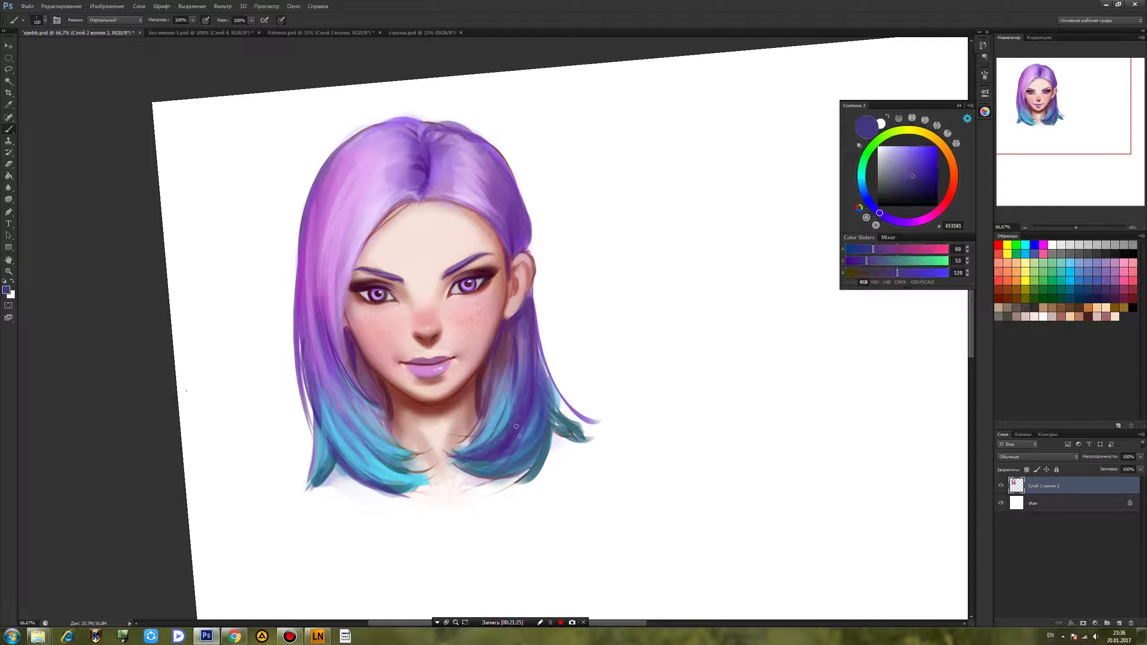
alt+click(537, 432)
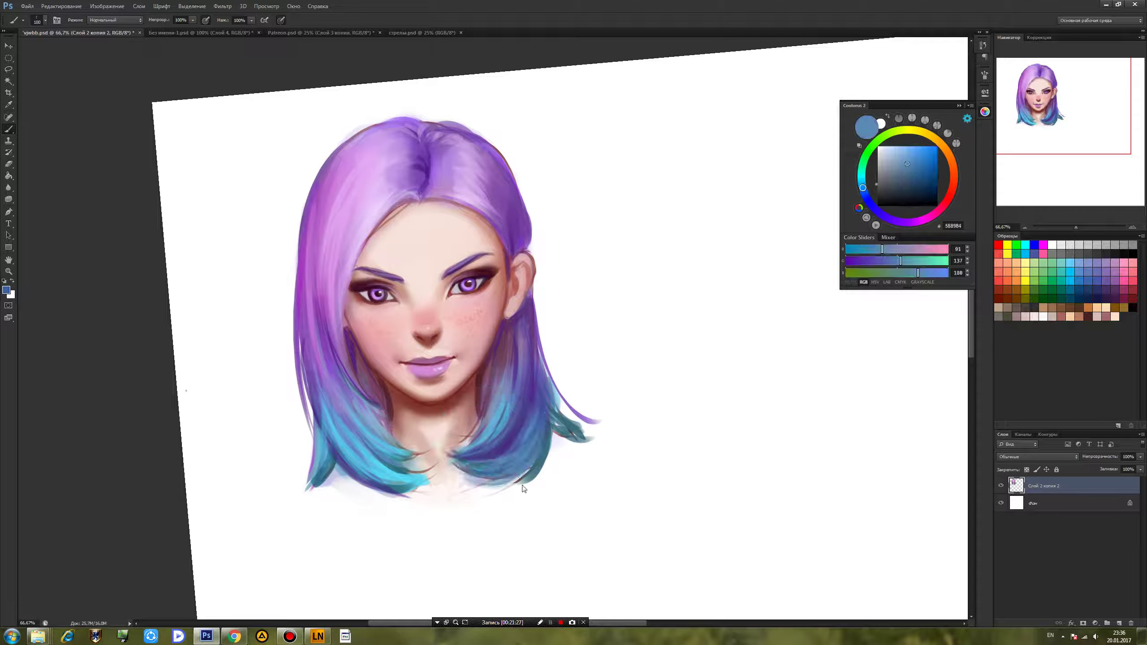
alt+click(562, 409)
mouse_move(568, 422)
mouse_down()
mouse_move(602, 415)
mouse_move(572, 418)
mouse_up()
drag(541, 355, 568, 412)
Blend the inner right hair beside the neck with sampled violet and muted purple tones.
alt+click(525, 368)
alt+click(507, 337)
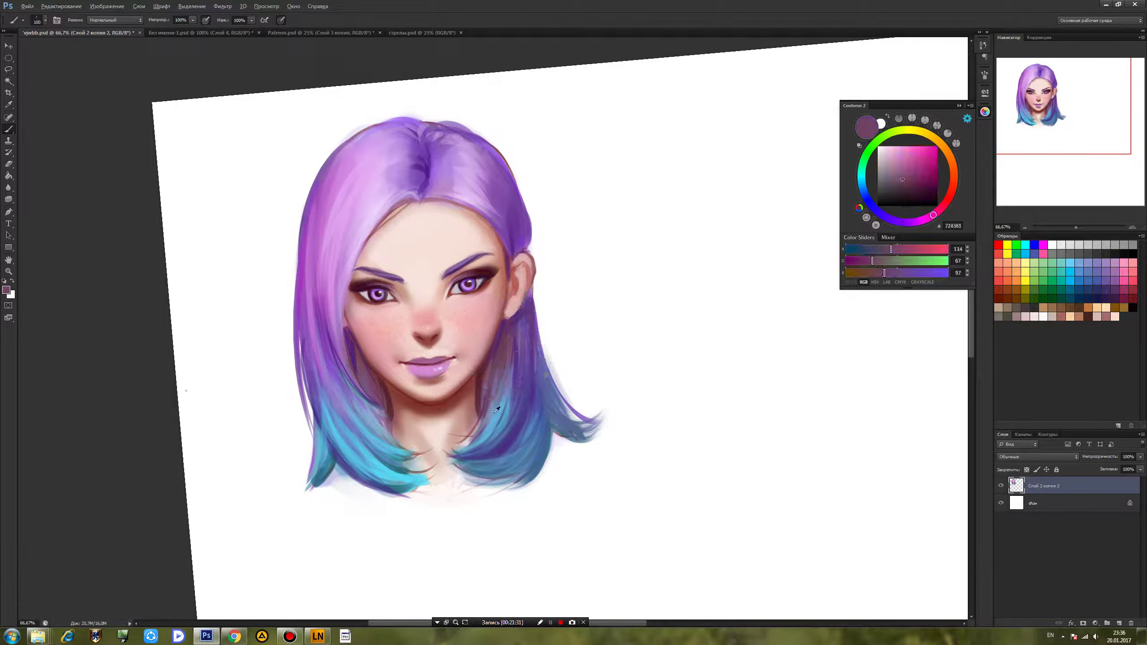
alt+click(489, 377)
drag(501, 418, 508, 383)
Shade the inner left hair along the jaw and paint long purple strands down the left side.
mouse_move(358, 377)
mouse_down()
mouse_move(355, 342)
mouse_move(380, 405)
mouse_up()
alt+click(350, 341)
drag(334, 361, 364, 406)
mouse_move(314, 258)
mouse_down()
mouse_move(339, 386)
mouse_move(334, 434)
mouse_up()
alt+click(328, 224)
Blend the left hair ends with sampled blue-violet and bright turquoise tones.
alt+click(330, 415)
alt+click(312, 392)
alt+click(349, 467)
alt+click(323, 423)
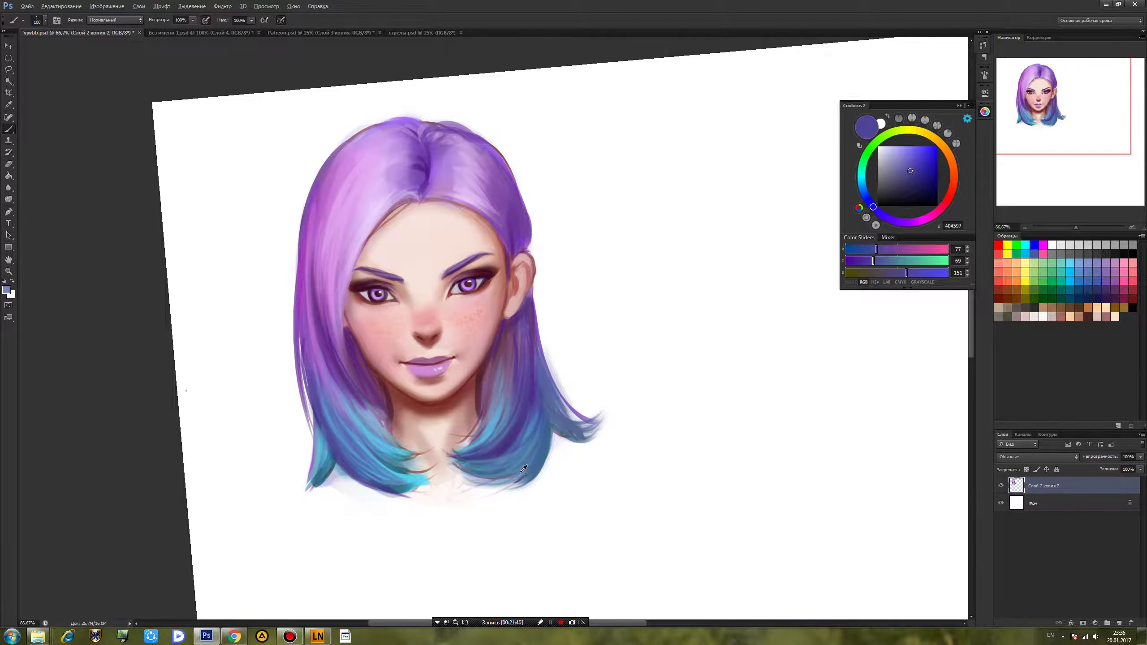
alt+click(327, 433)
alt+click(417, 475)
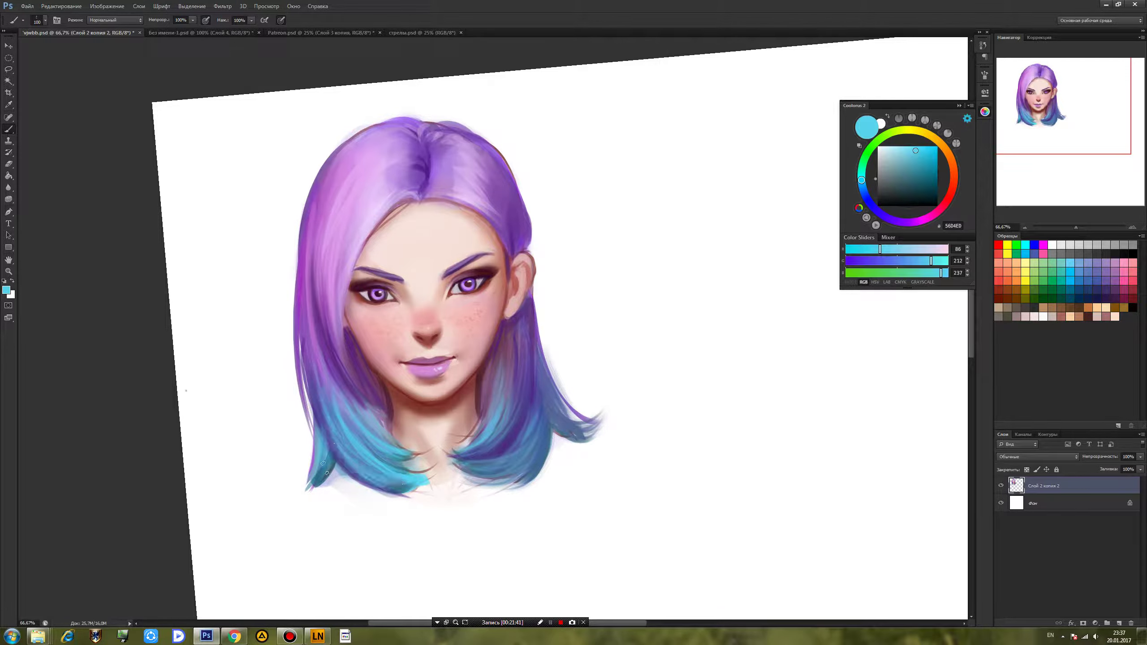
Shift the paint colour to a greener turquoise and brush strands over the hair ends on both sides.
click(863, 171)
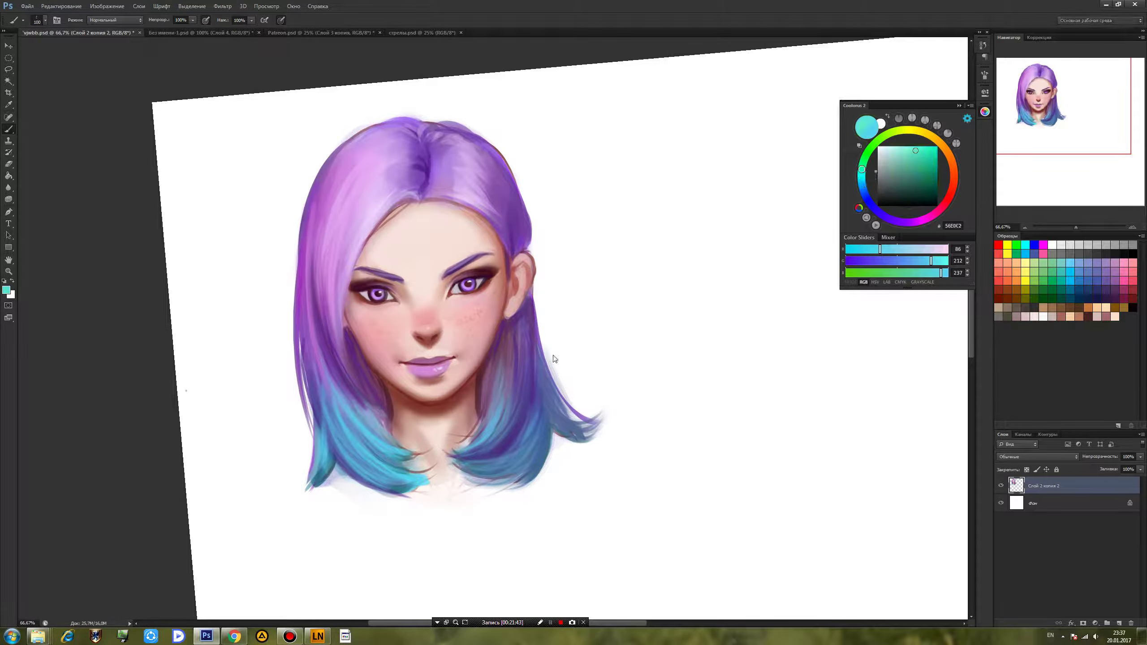
drag(404, 477, 330, 418)
mouse_move(465, 462)
mouse_down()
mouse_move(533, 432)
mouse_move(515, 406)
mouse_move(568, 370)
mouse_up()
drag(538, 427, 574, 368)
mouse_move(537, 443)
mouse_down()
mouse_move(519, 366)
mouse_move(506, 415)
mouse_up()
drag(393, 443, 348, 362)
drag(368, 423, 319, 345)
mouse_move(384, 468)
mouse_down()
mouse_move(317, 350)
mouse_move(313, 389)
mouse_up()
Choose a 10 px textured brush and paint fine turquoise and purple strands through the lower hair on both sides.
right_click(576, 352)
drag(733, 430, 728, 389)
click(649, 416)
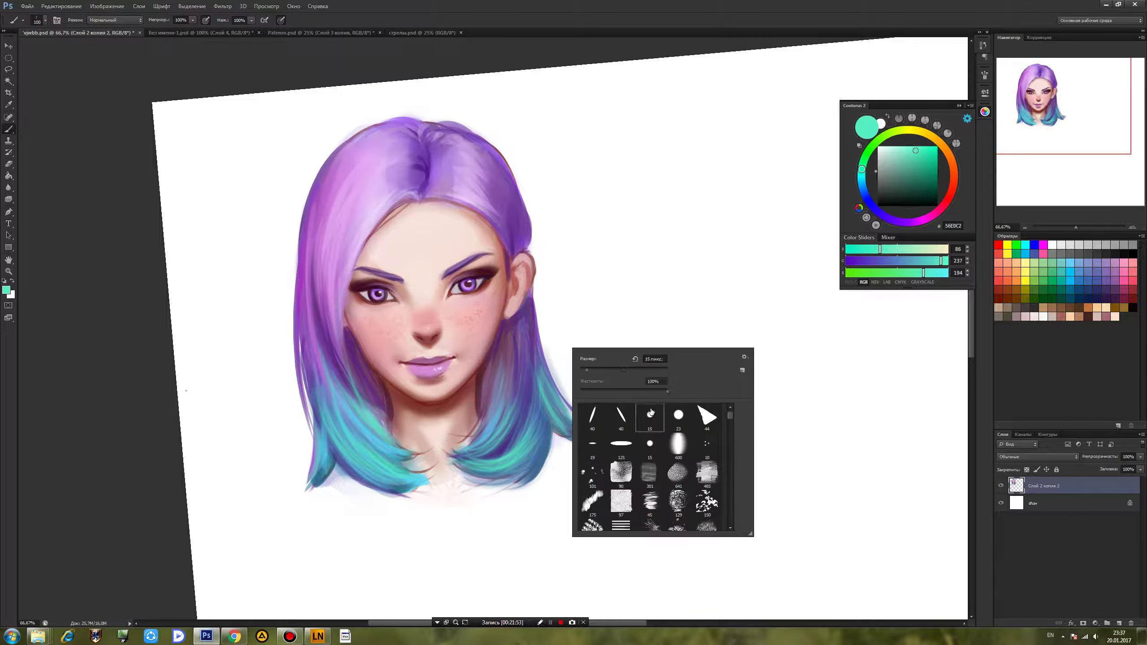
drag(510, 451, 532, 386)
drag(467, 458, 525, 400)
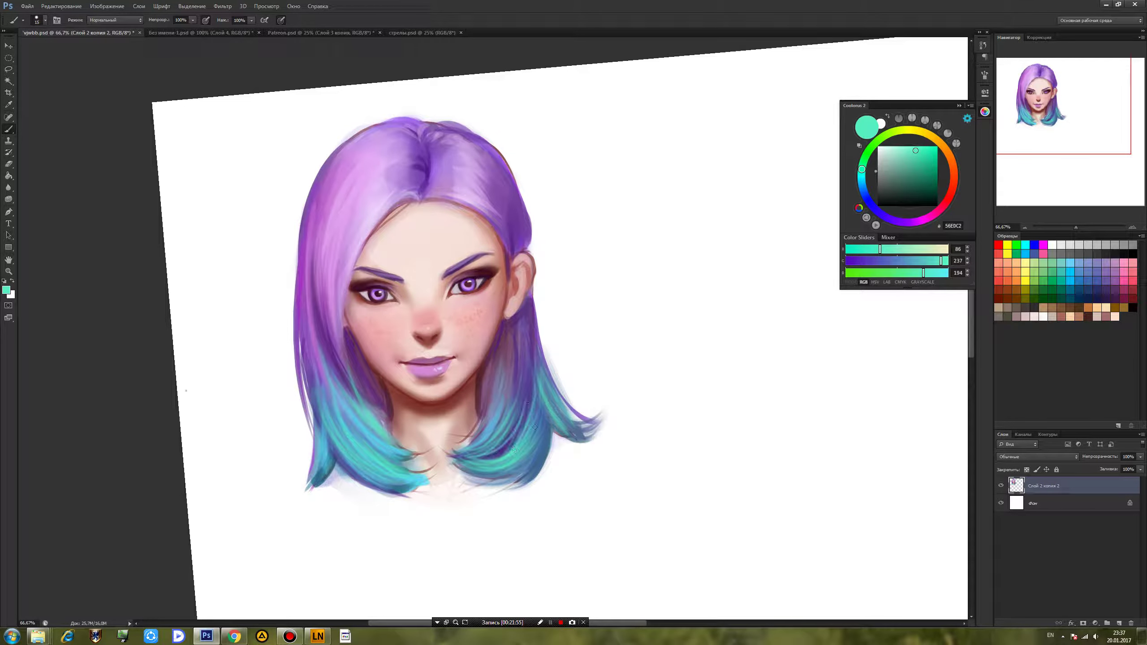
drag(465, 427, 499, 439)
drag(341, 408, 363, 436)
drag(338, 360, 313, 422)
drag(375, 460, 367, 487)
drag(340, 341, 369, 376)
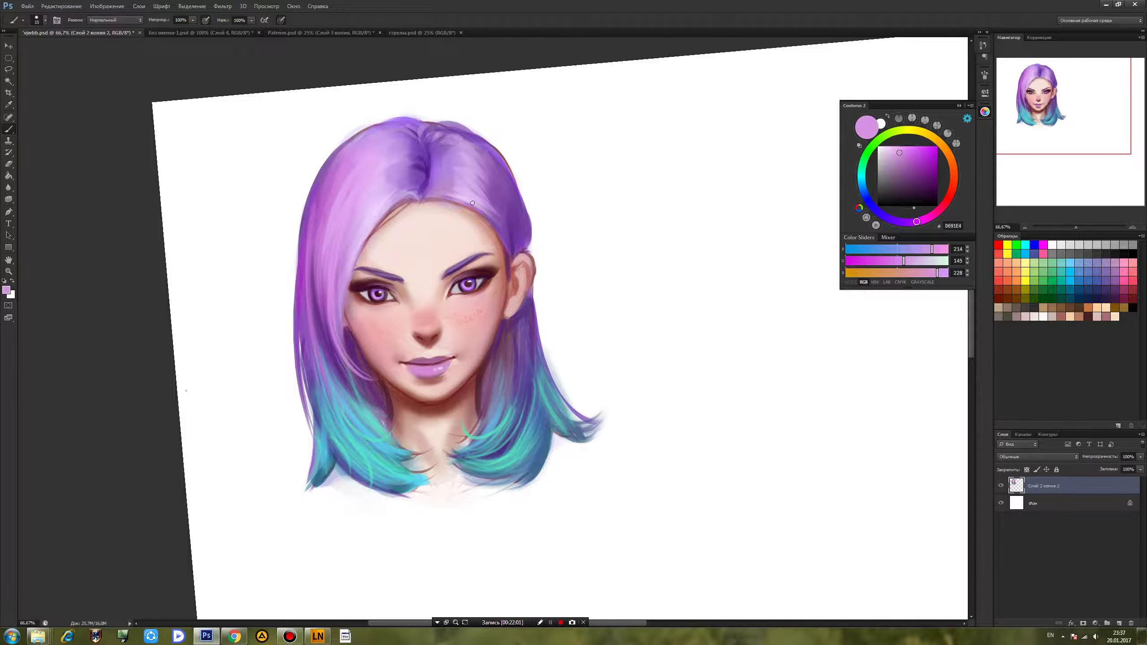
Sample purples from the left hair and paint a thin flyaway strand curving away from its outer edge.
alt+click(368, 187)
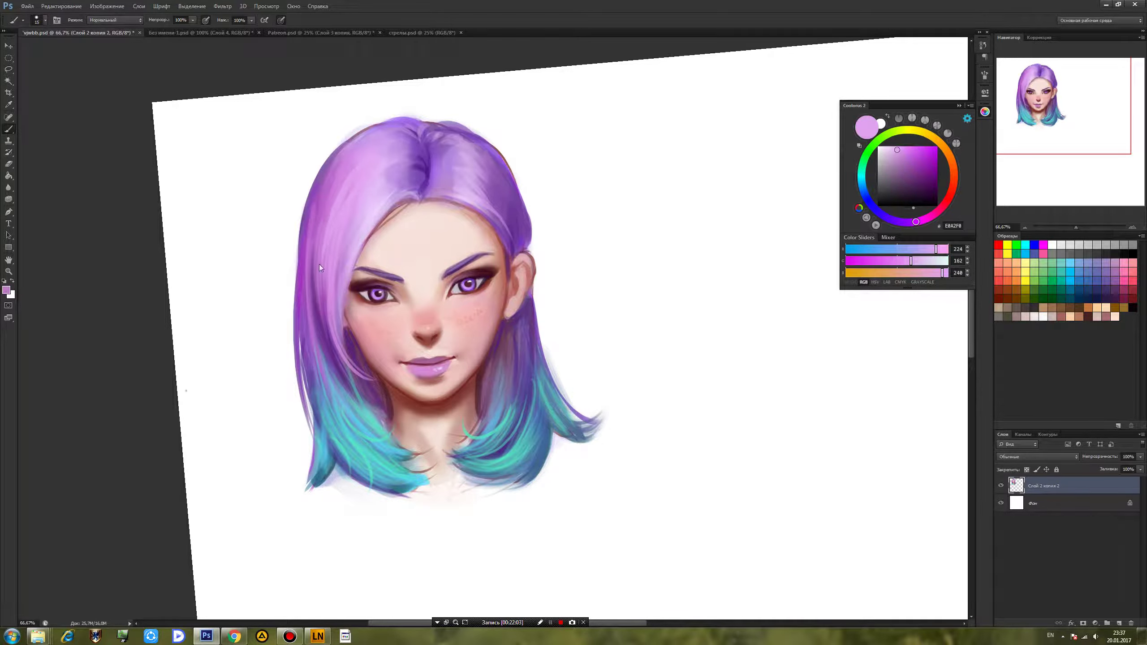
alt+click(376, 189)
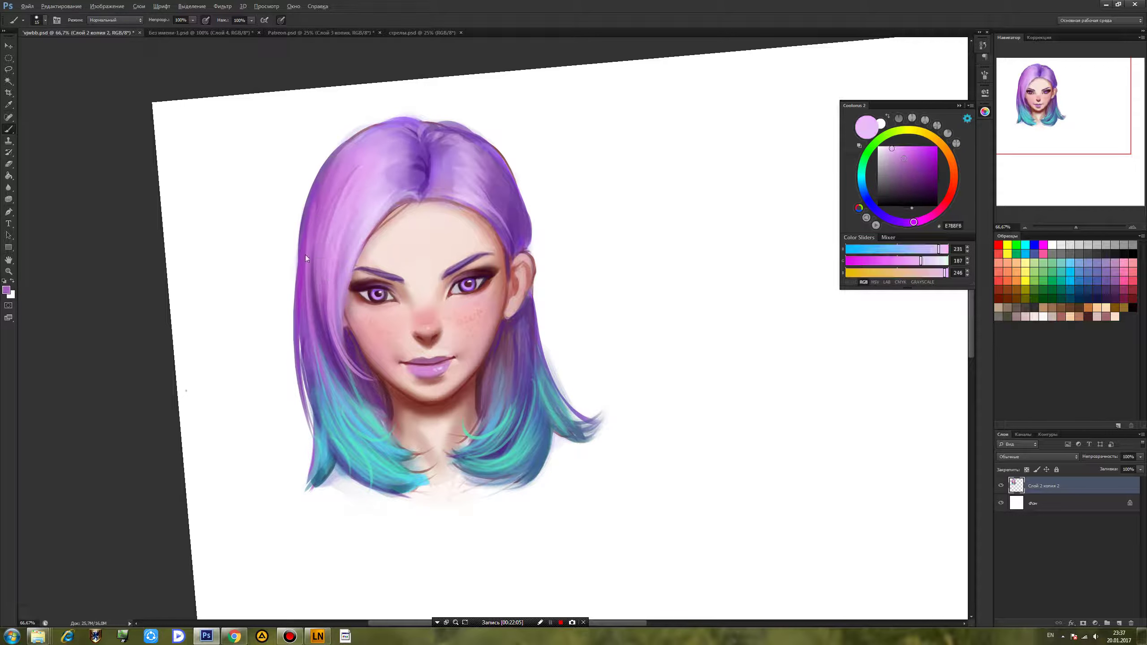
alt+click(310, 313)
alt+click(301, 275)
mouse_move(301, 217)
mouse_down()
mouse_move(294, 334)
mouse_move(271, 385)
mouse_up()
key(ctrl+z)
drag(294, 327, 266, 386)
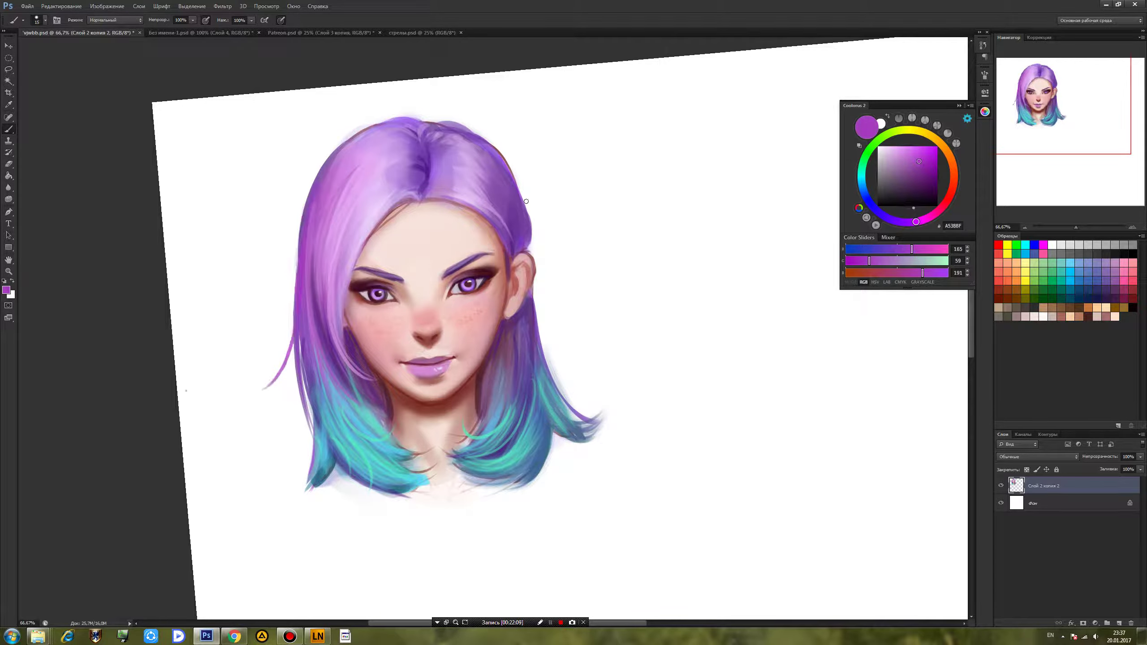
Paint thin flyaway strands above the ear and beside both lower hair sections, with a small light-blue curl on the left.
alt+click(501, 170)
drag(523, 201, 539, 246)
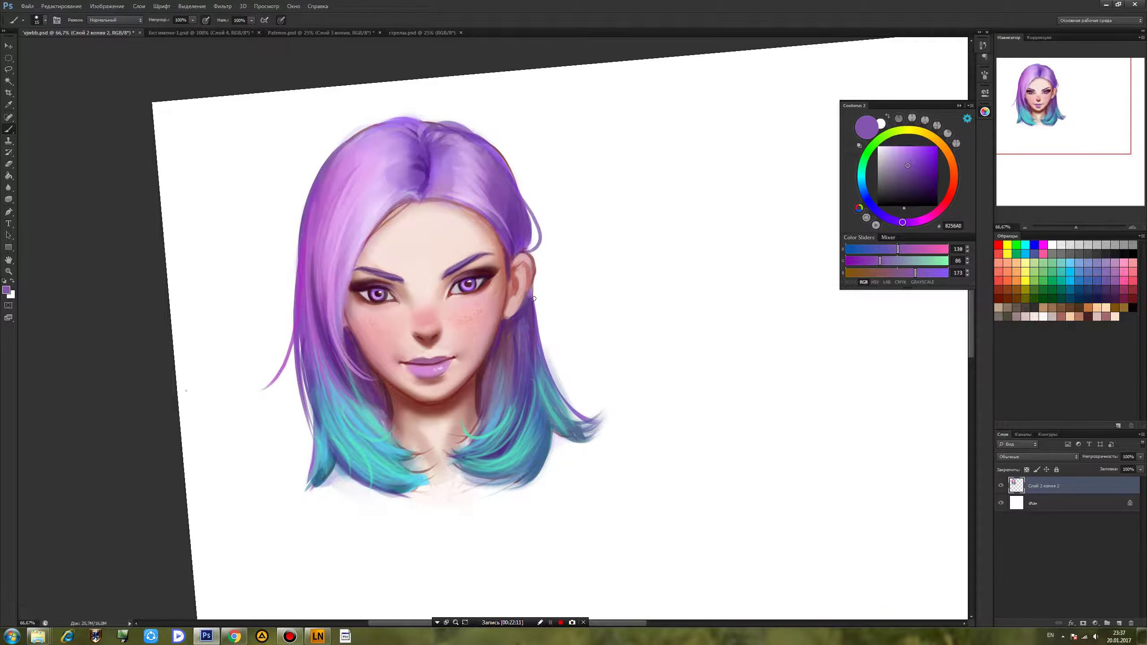
alt+click(513, 249)
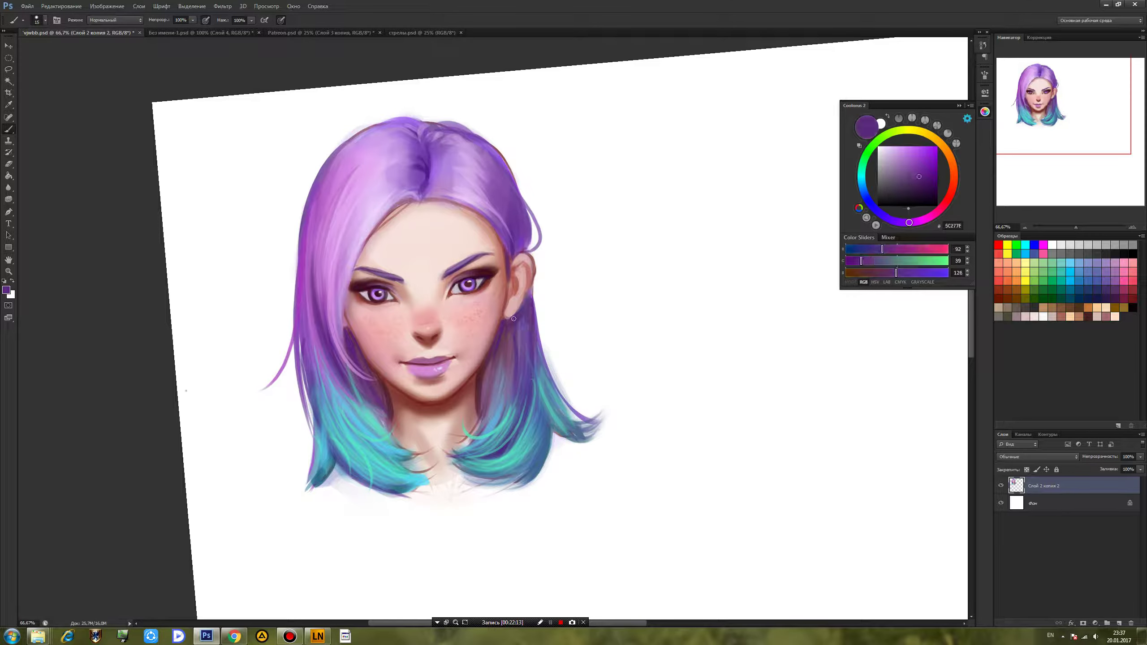
mouse_move(535, 309)
mouse_down()
mouse_move(569, 378)
mouse_move(563, 386)
mouse_up()
drag(311, 470, 301, 381)
alt+click(328, 404)
mouse_move(310, 447)
mouse_down()
mouse_move(289, 467)
mouse_move(285, 451)
mouse_up()
Paint violet flyaway strands over the crown and pale lilac highlights beside the parting, and save the document.
alt+click(417, 141)
mouse_move(424, 122)
mouse_down()
mouse_move(363, 128)
mouse_move(318, 162)
mouse_up()
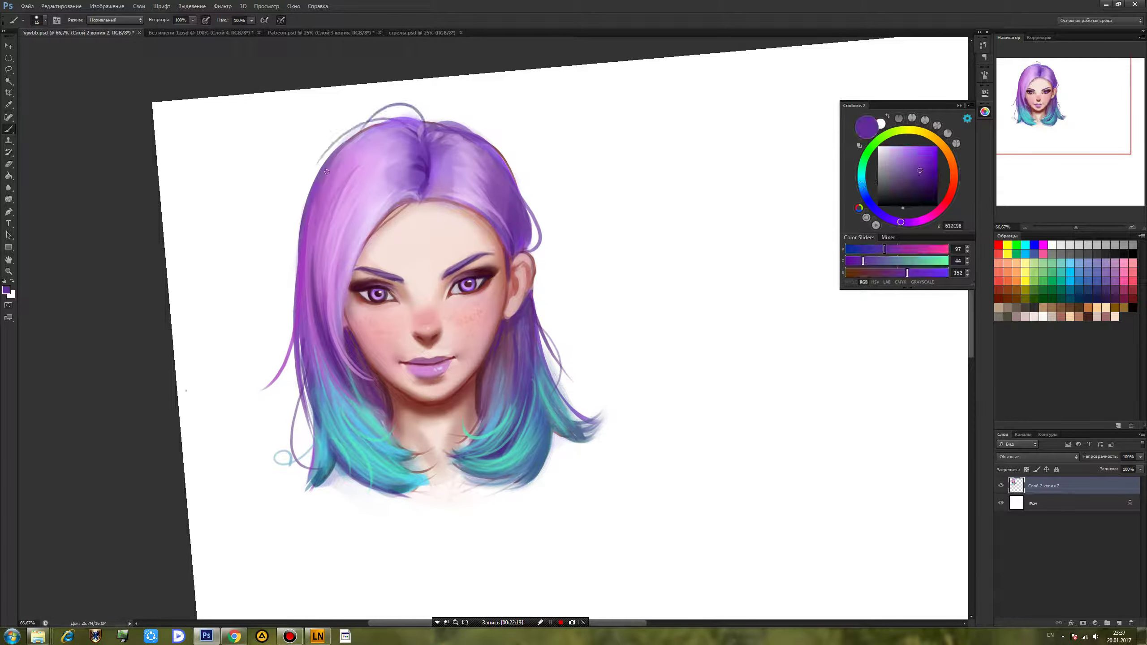
drag(427, 121, 473, 122)
alt+click(383, 183)
alt+click(356, 224)
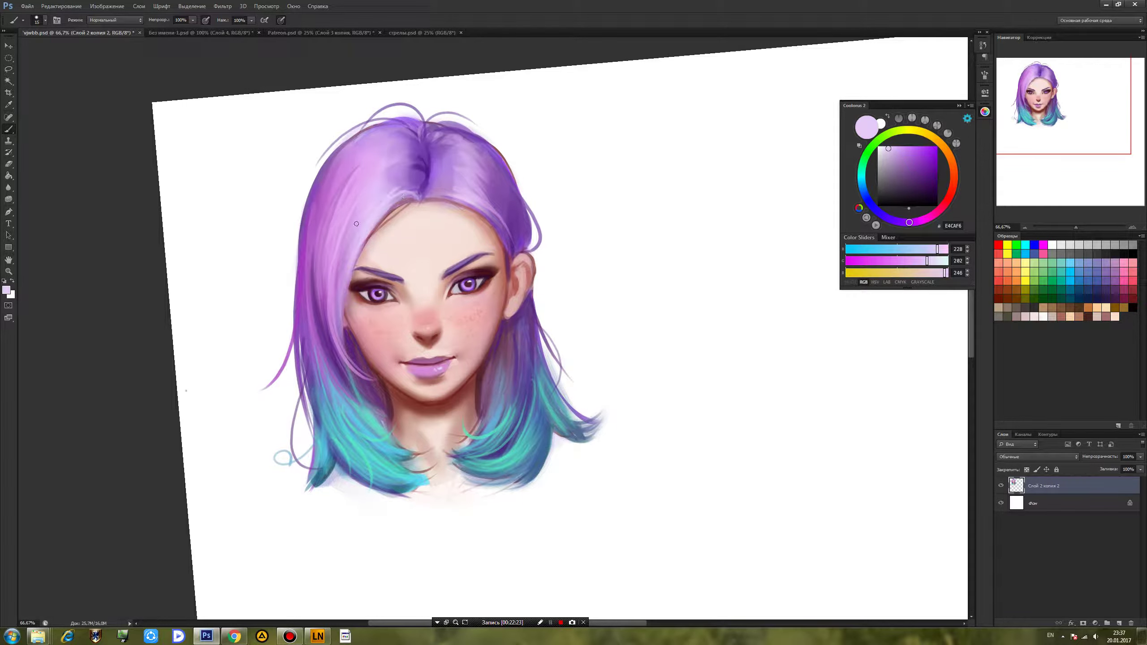
drag(381, 166, 415, 127)
key(ctrl+s)
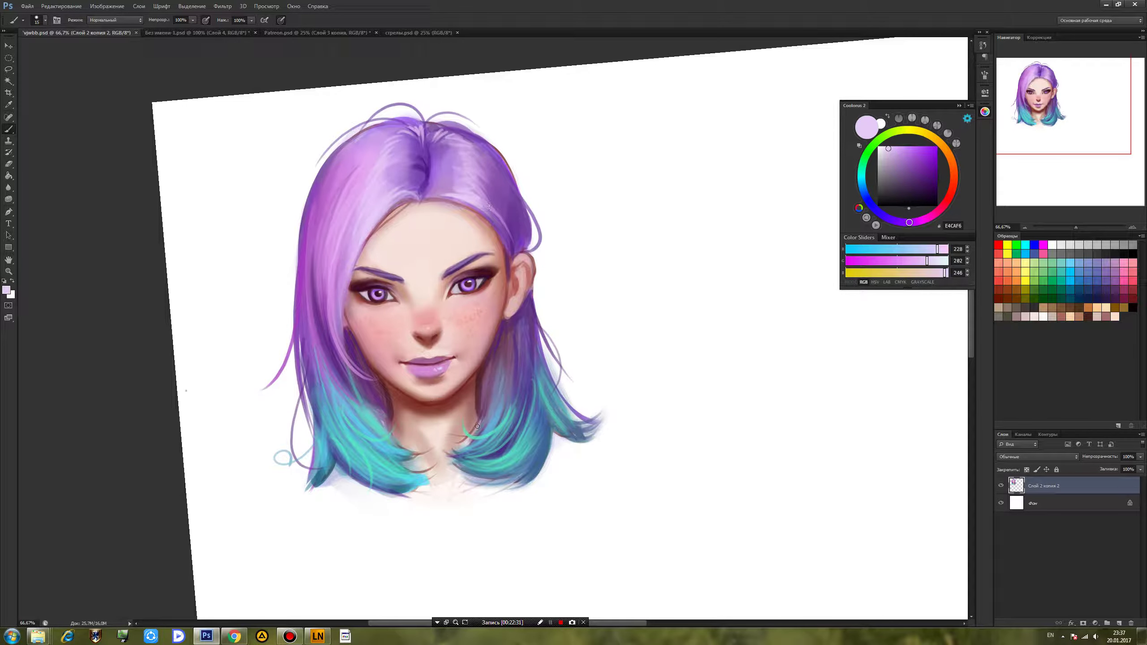
key(Escape)
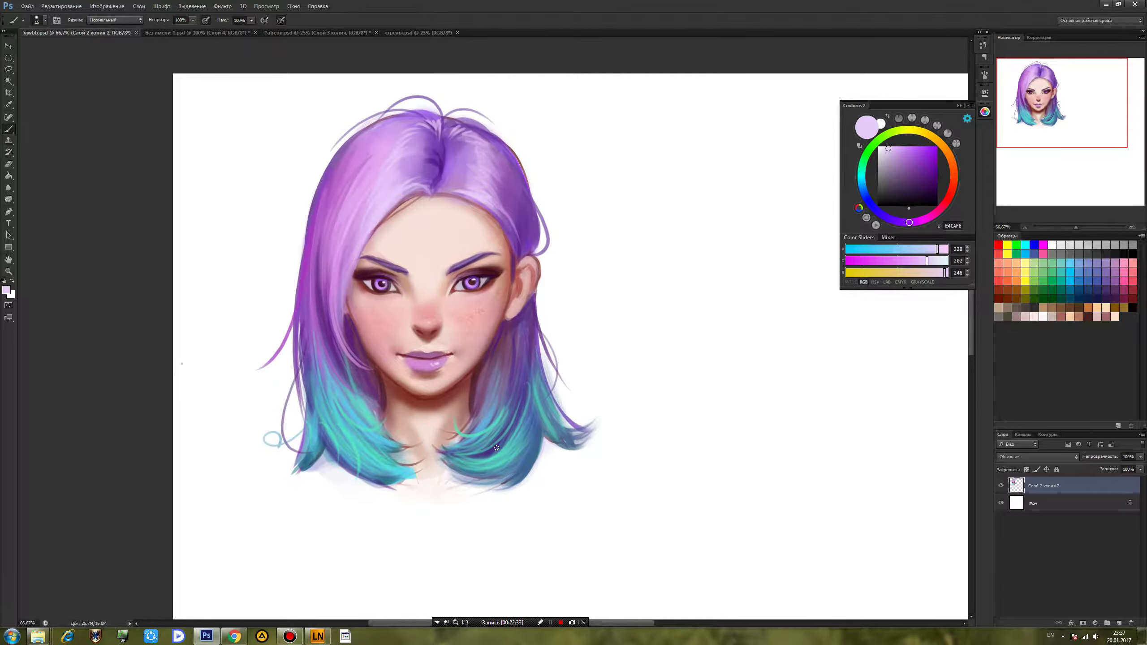
Switch to a large soft brush and shade the right cheek and jaw with sampled reddish skin tones.
right_click(491, 291)
click(599, 363)
click(526, 337)
click(549, 316)
key(Return)
alt+click(504, 285)
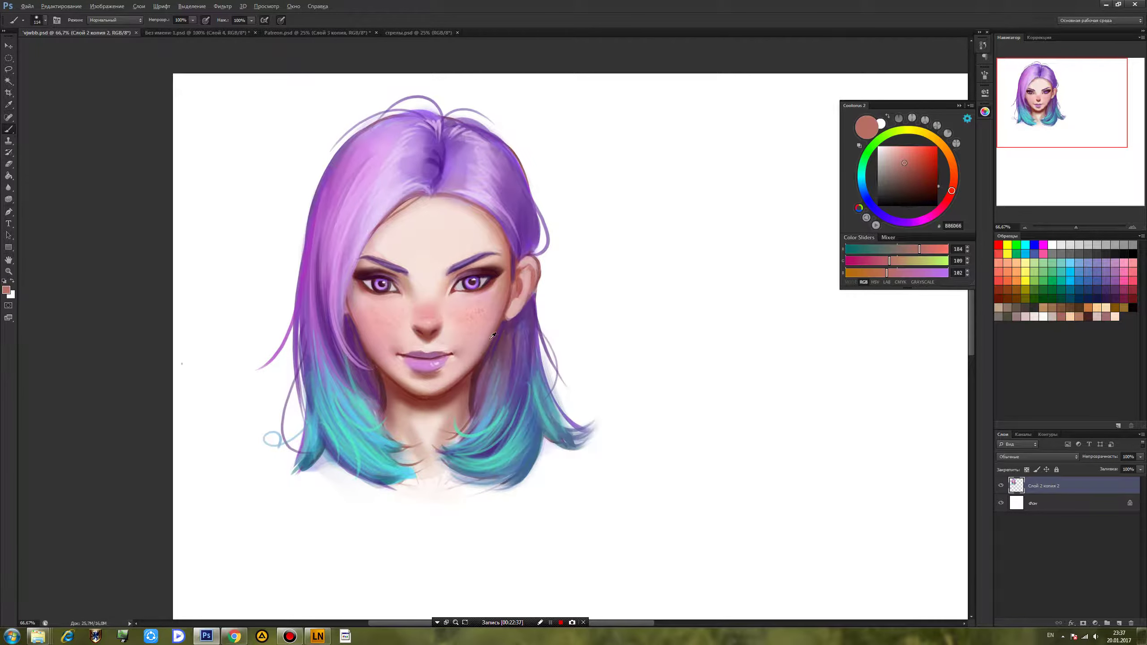
drag(456, 375, 474, 343)
click(482, 319)
alt+click(489, 294)
Lower the brush hardness, blend the cheeks with sampled pink skin tones, and save the document.
right_click(495, 335)
drag(523, 379, 501, 379)
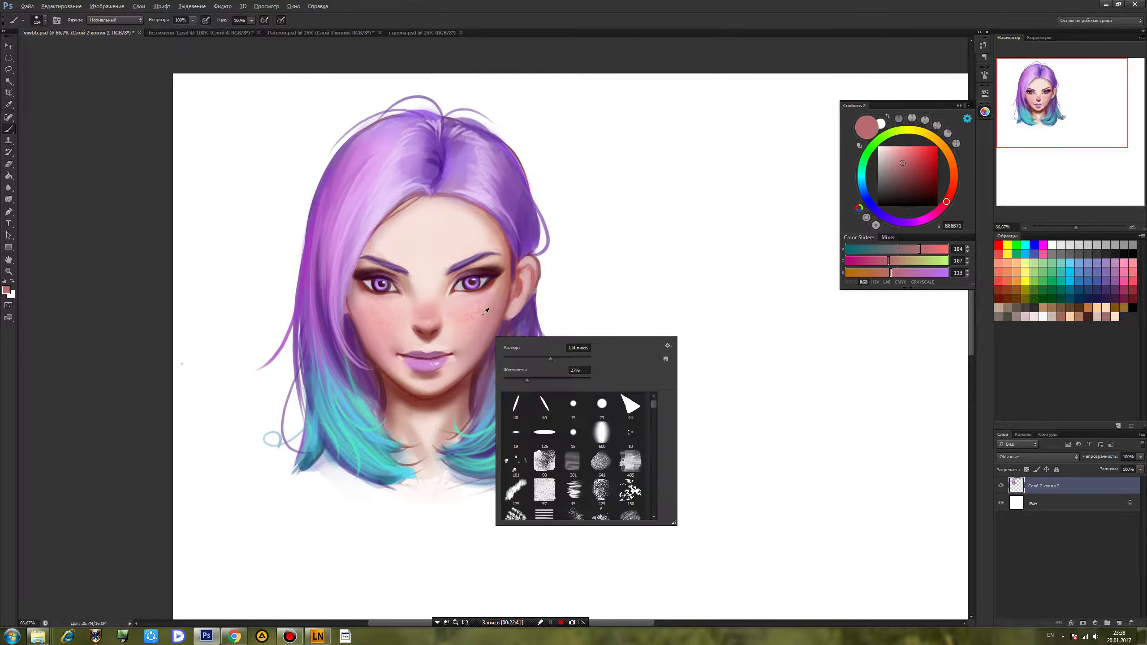
alt+click(478, 319)
alt+click(468, 335)
alt+click(392, 325)
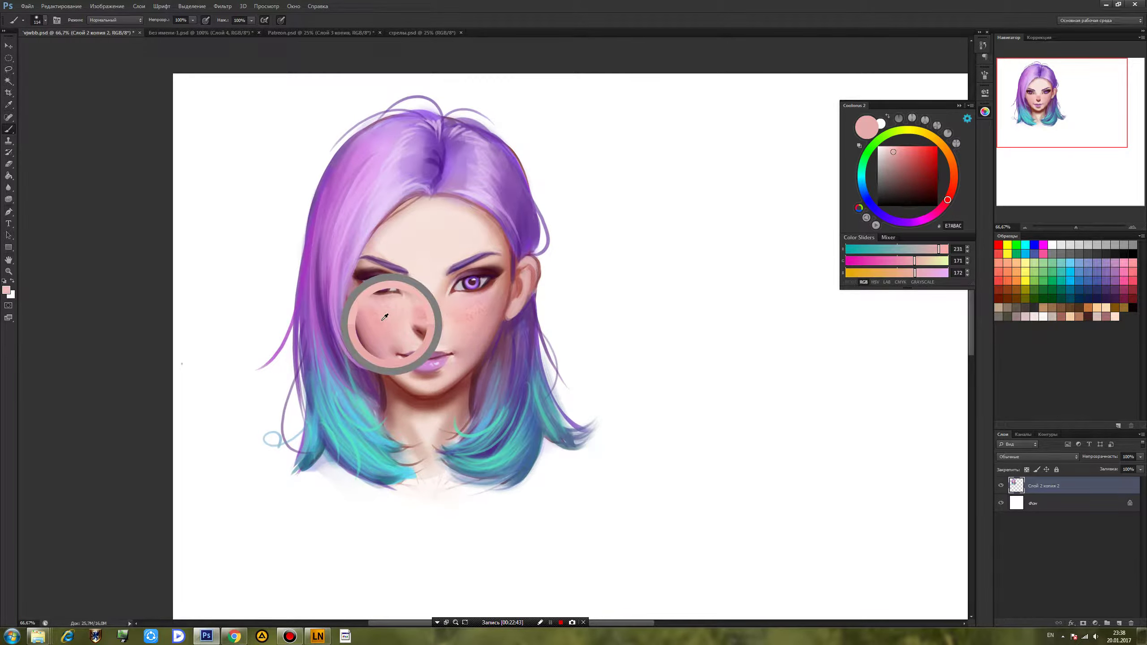
alt+click(491, 301)
key(ctrl+s)
Dab sampled pink beneath the left eye and switch to the Mixer Brush.
drag(613, 437, 510, 434)
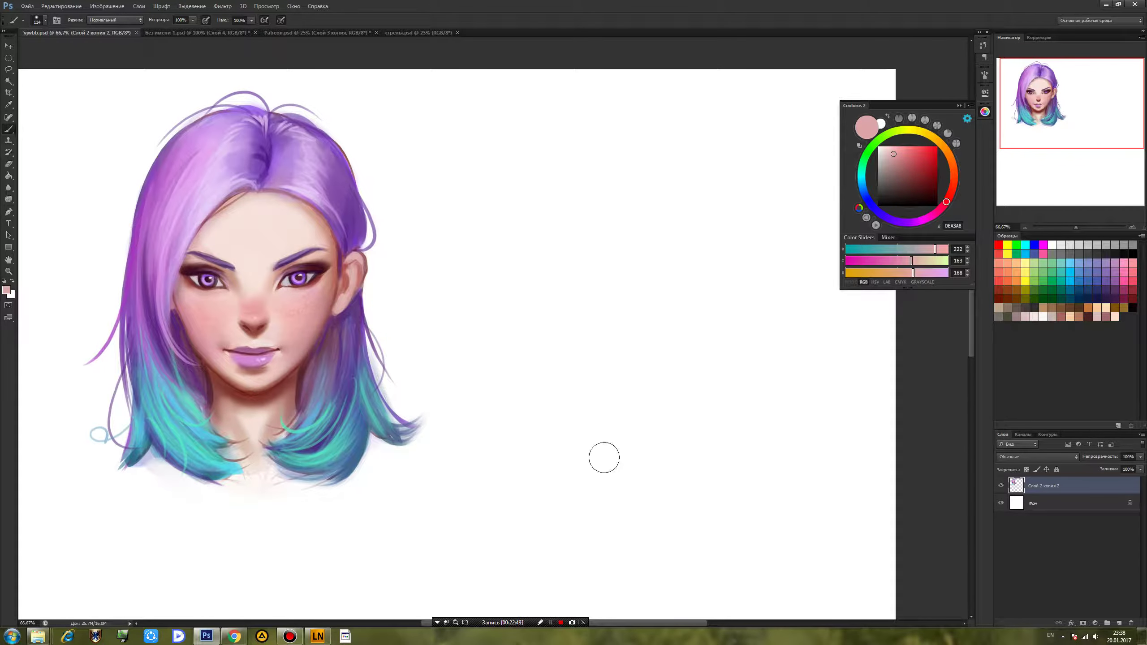
click(218, 295)
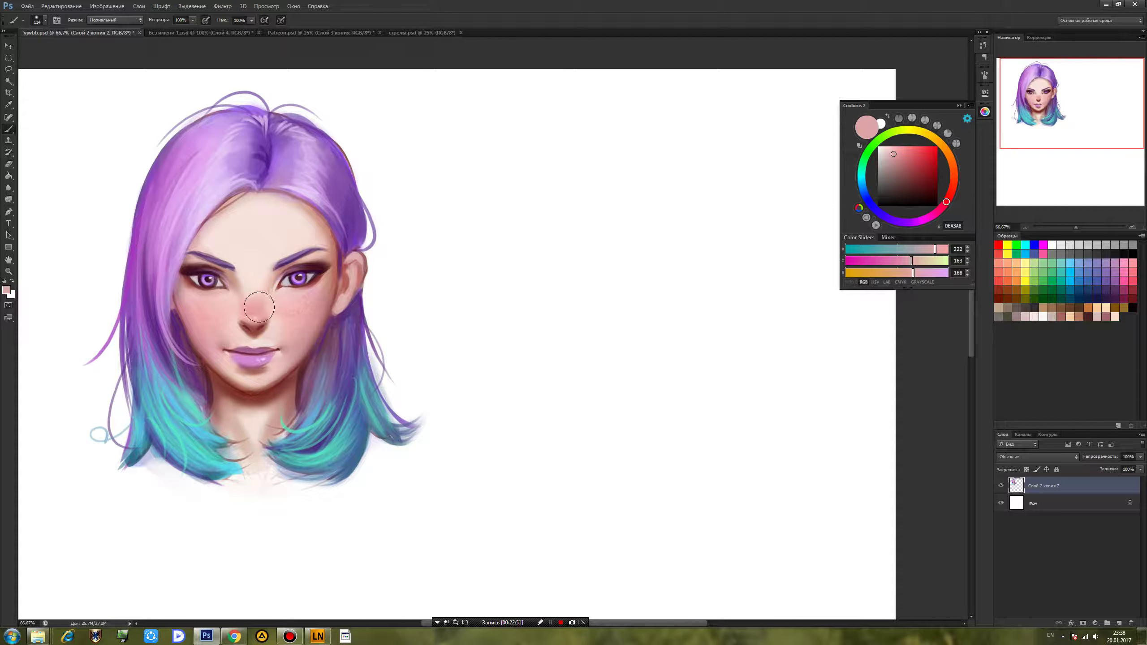
right_click(6, 132)
click(54, 151)
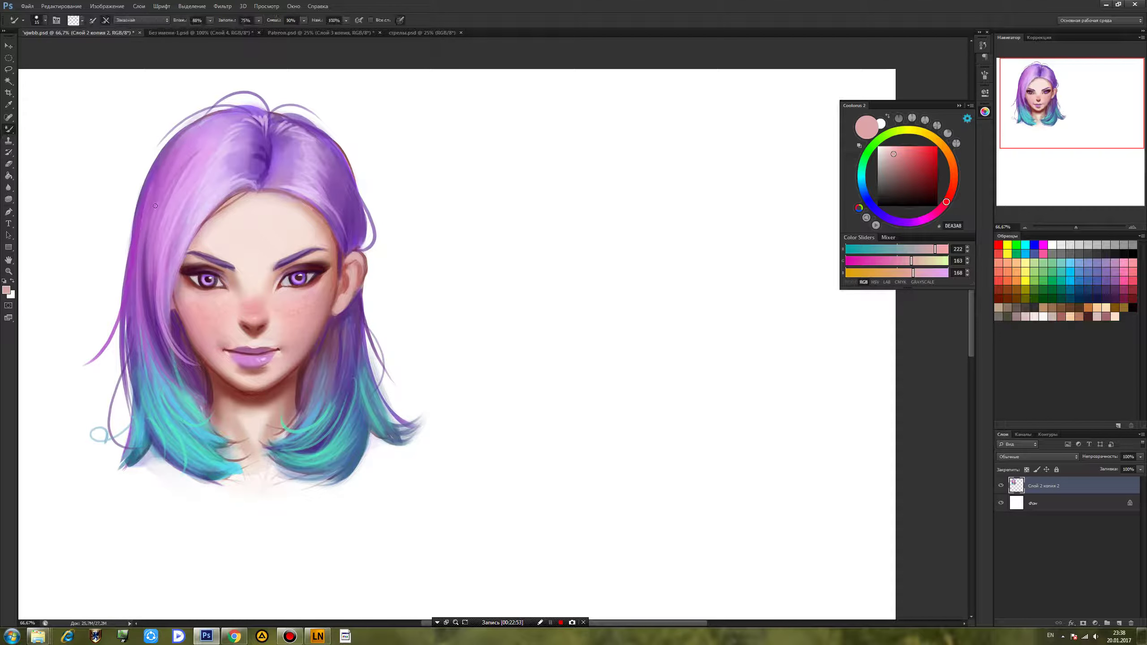
right_click(325, 247)
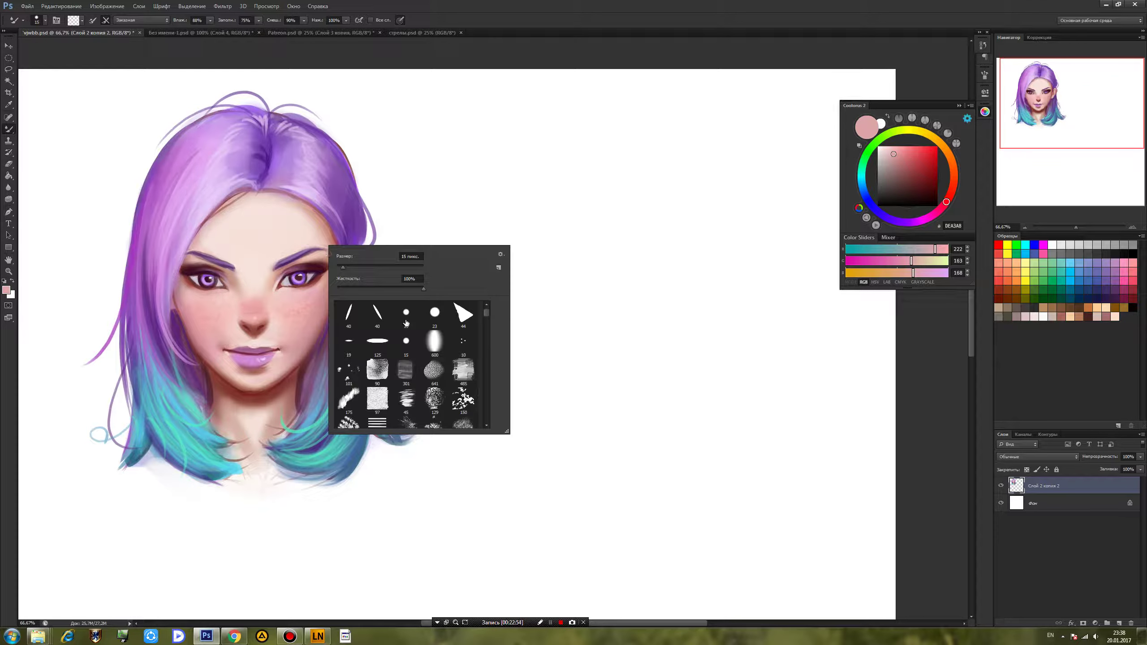
click(302, 273)
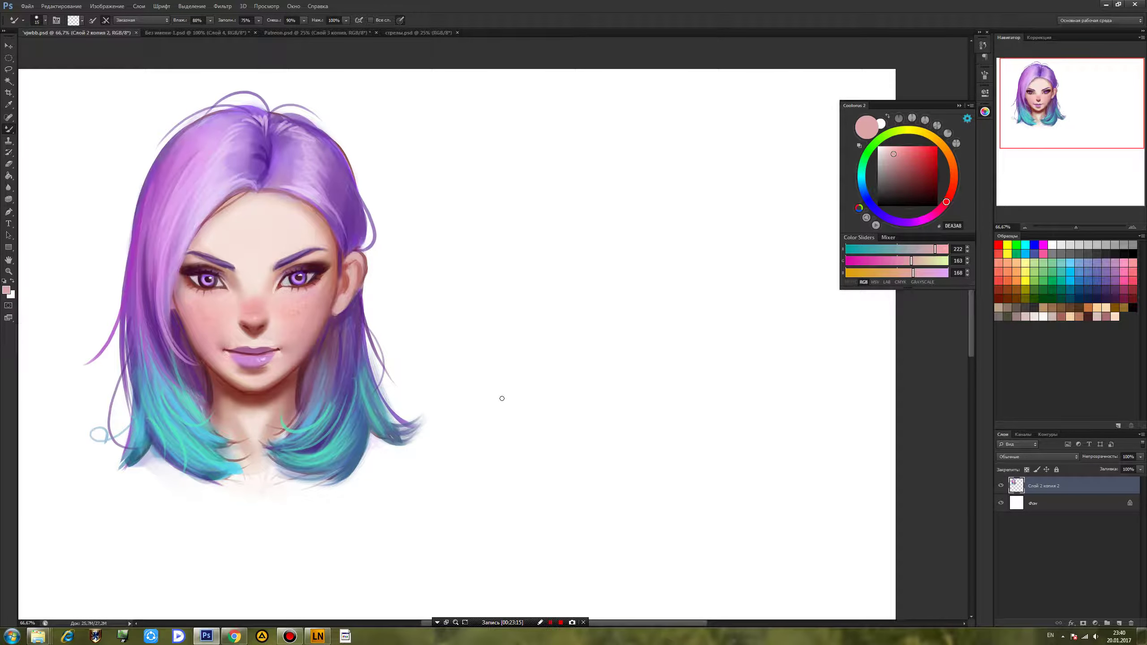
Duplicate the portrait layer and move the copy beside the original on the right half of the canvas.
key(ctrl+j)
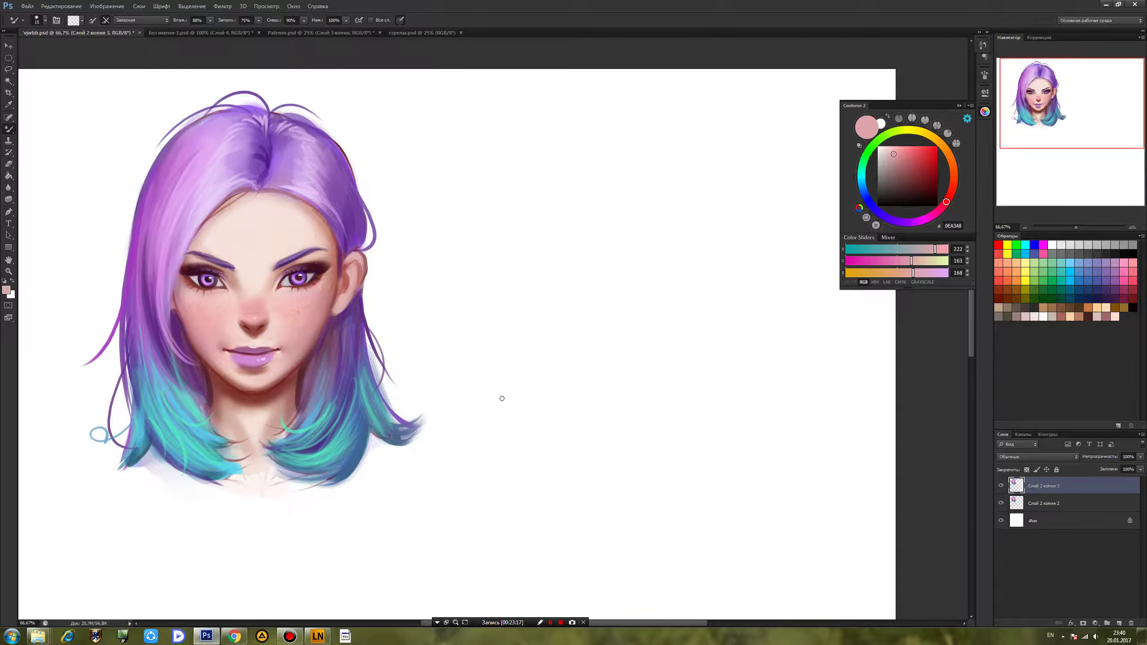
drag(430, 525, 676, 499)
key(ctrl+minus)
key(ctrl+minus)
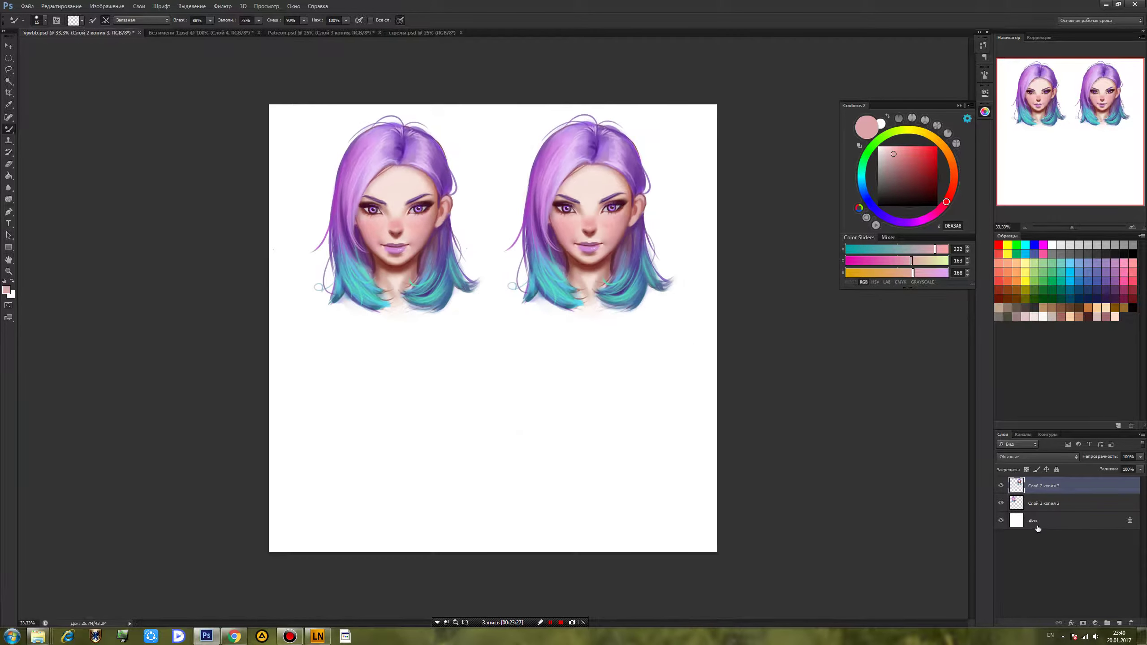
Select both portrait layers and shift them together slightly down and to the left with Free Transform.
shift+click(1043, 510)
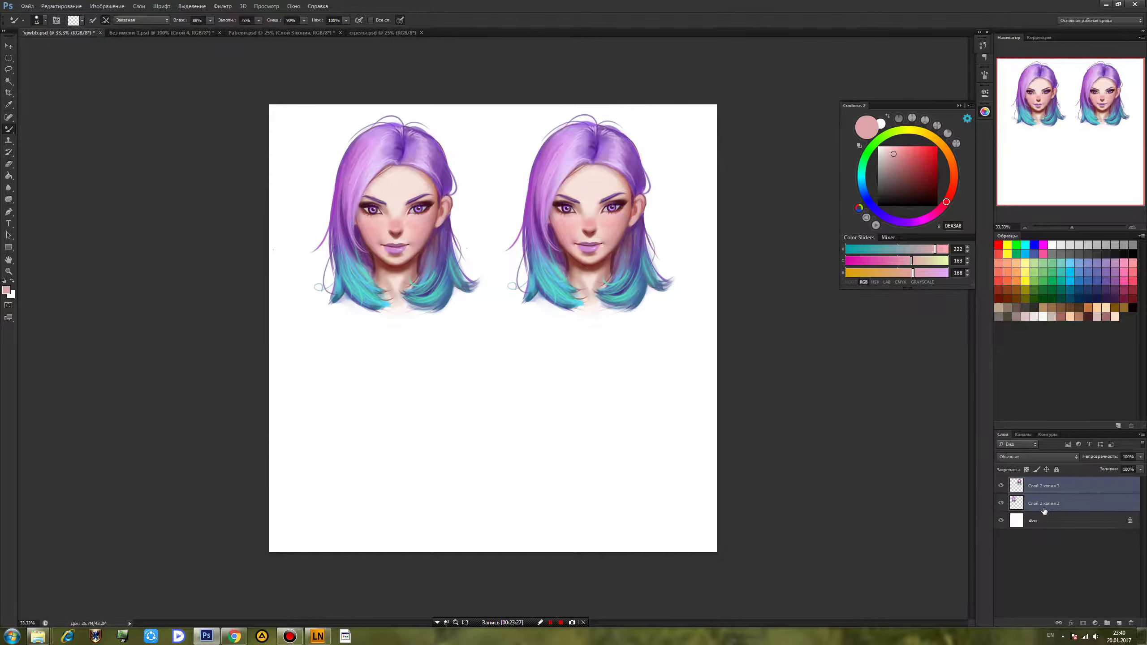
key(ctrl+t)
drag(587, 314, 584, 323)
key(Return)
key(b)
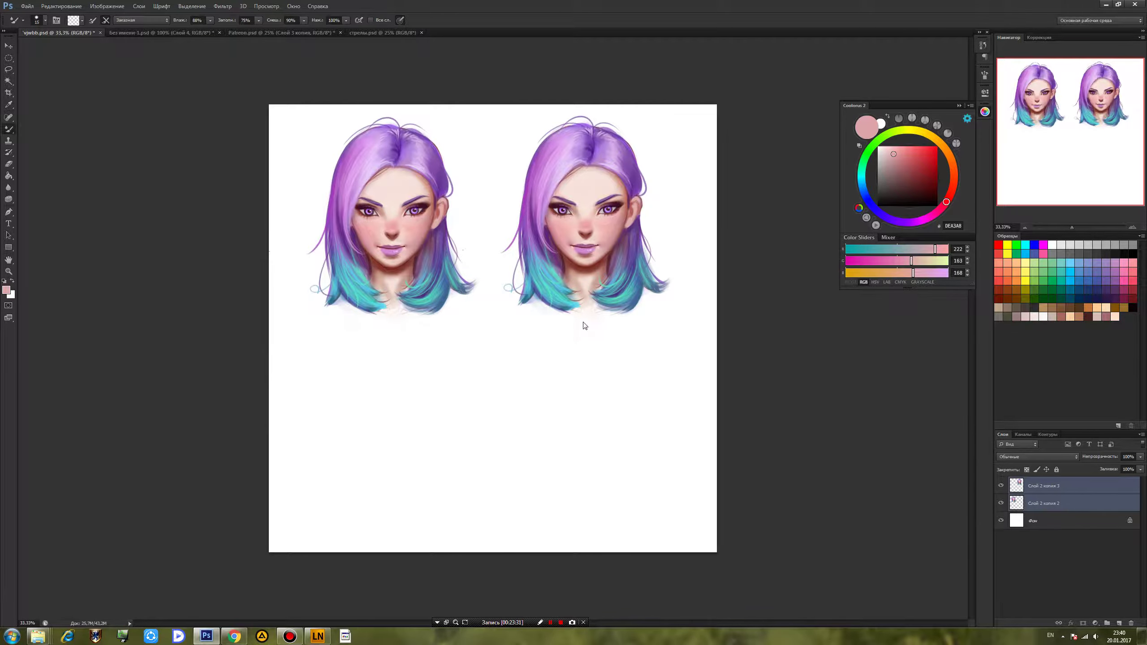
Make the duplicate portrait's layer active and save the document.
key(ctrl+plus)
key(ctrl+plus)
drag(582, 322, 634, 518)
click(1001, 503)
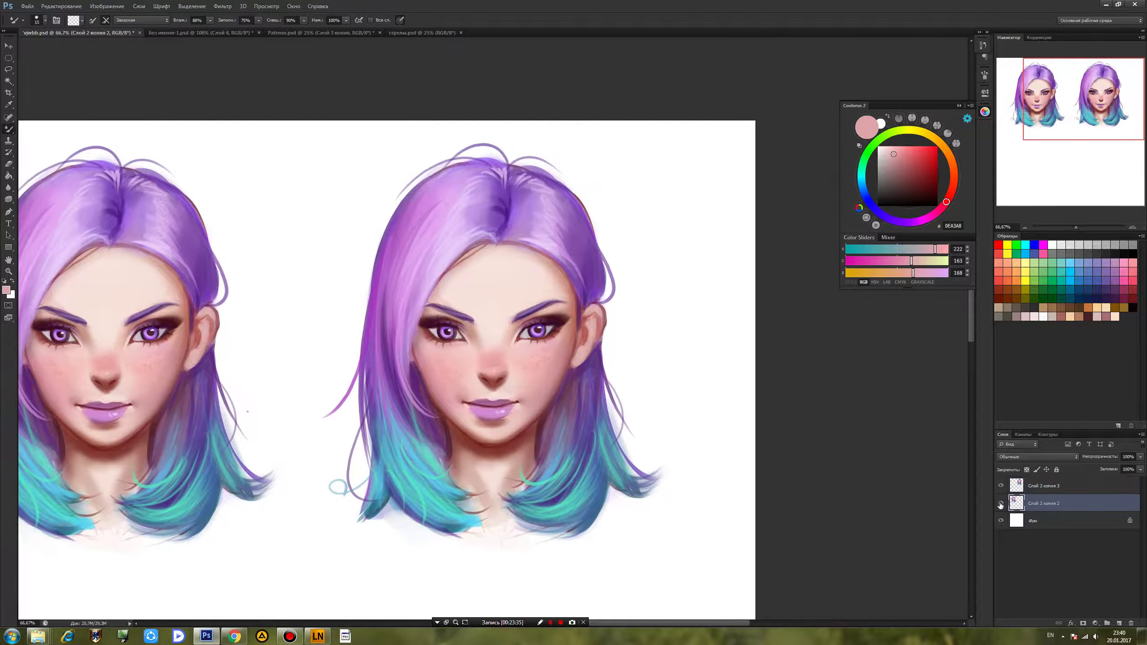
click(1018, 488)
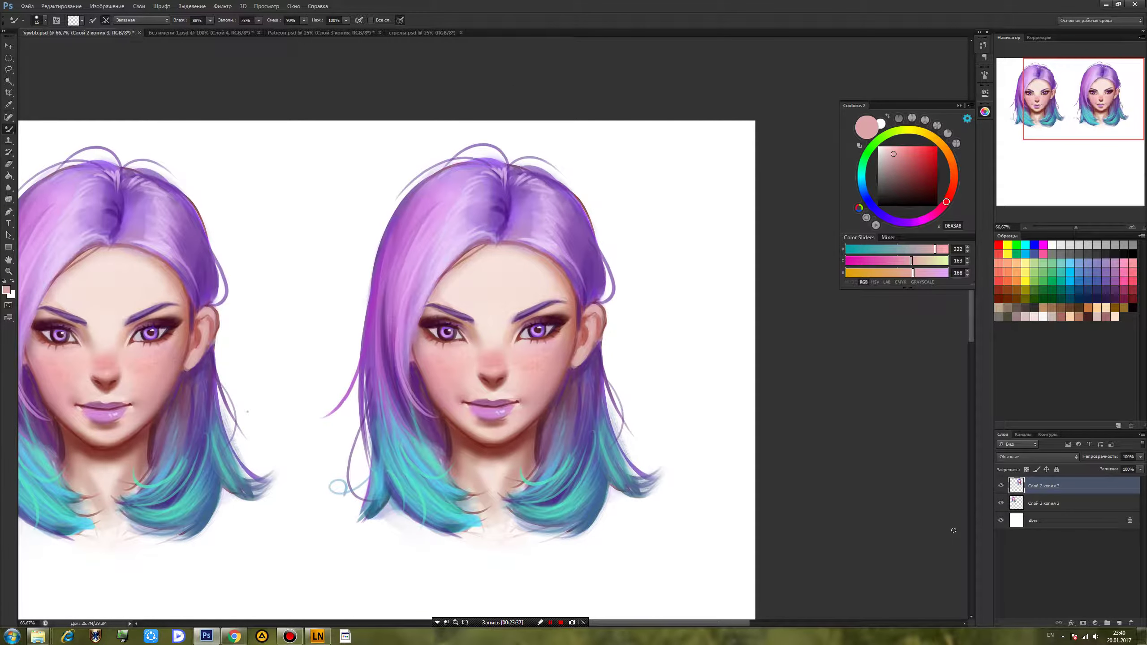
key(ctrl+1)
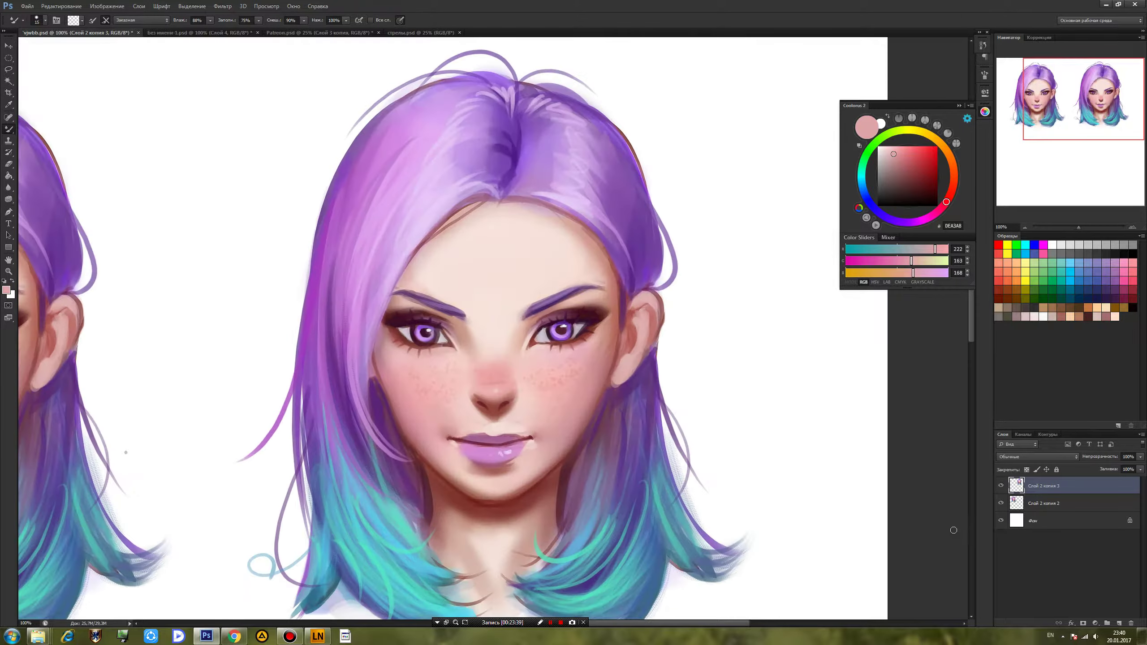
drag(605, 483, 607, 442)
key(ctrl+s)
Open the Liquify filter for the duplicate portrait.
double_click(223, 12)
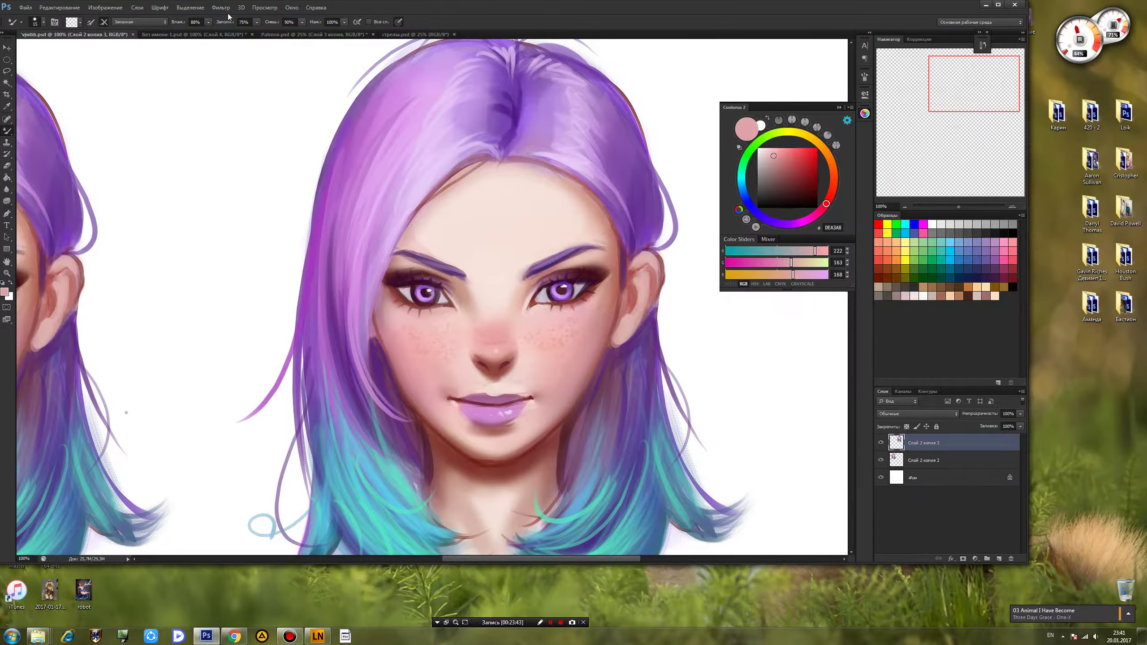
double_click(381, 8)
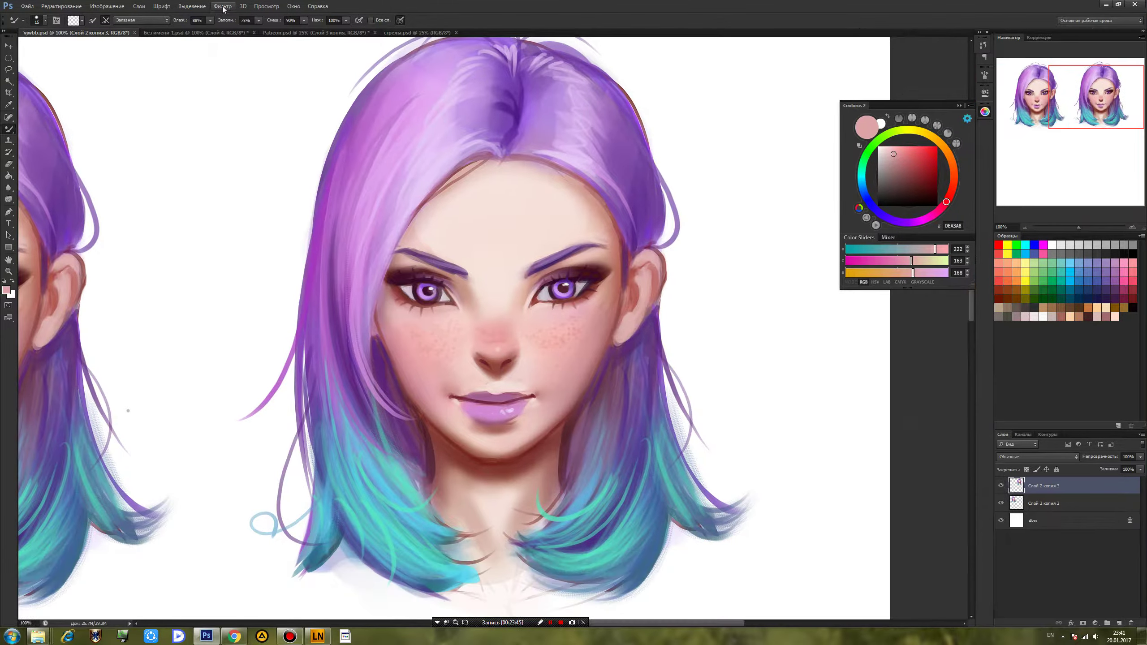
click(222, 6)
click(234, 67)
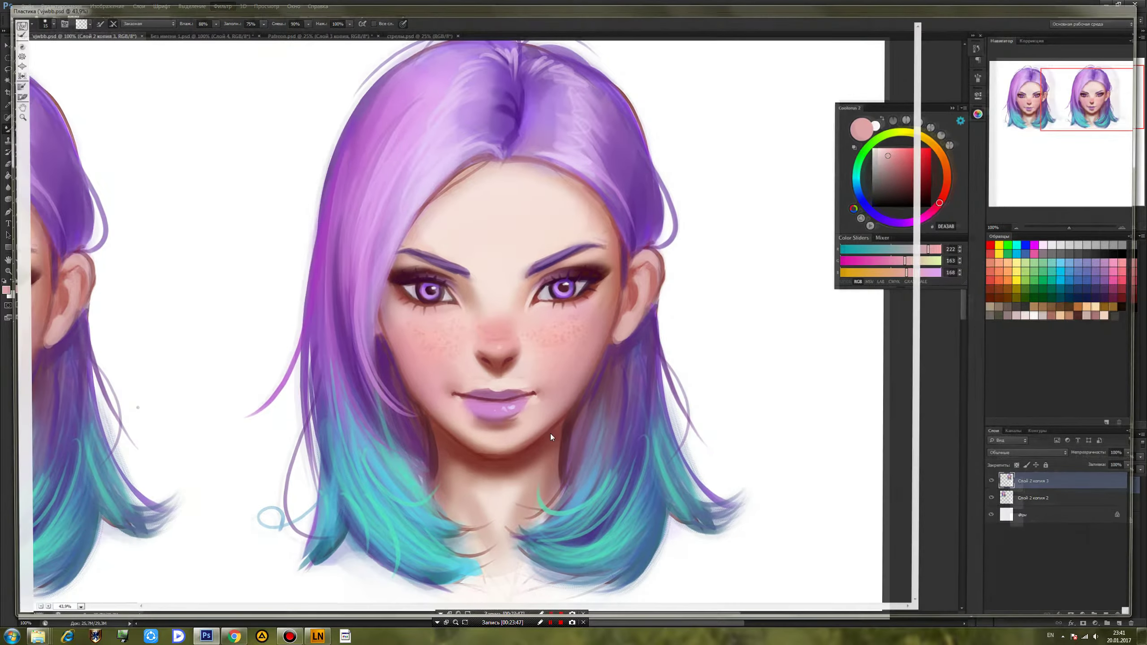
Push both mouth corners outward and upward into a slight smile with Forward Warp, reducing the brush size to 142.
key(ctrl+plus)
key(ctrl+plus)
key(ctrl+plus)
key(ctrl+plus)
key(ctrl+plus)
key(ctrl+plus)
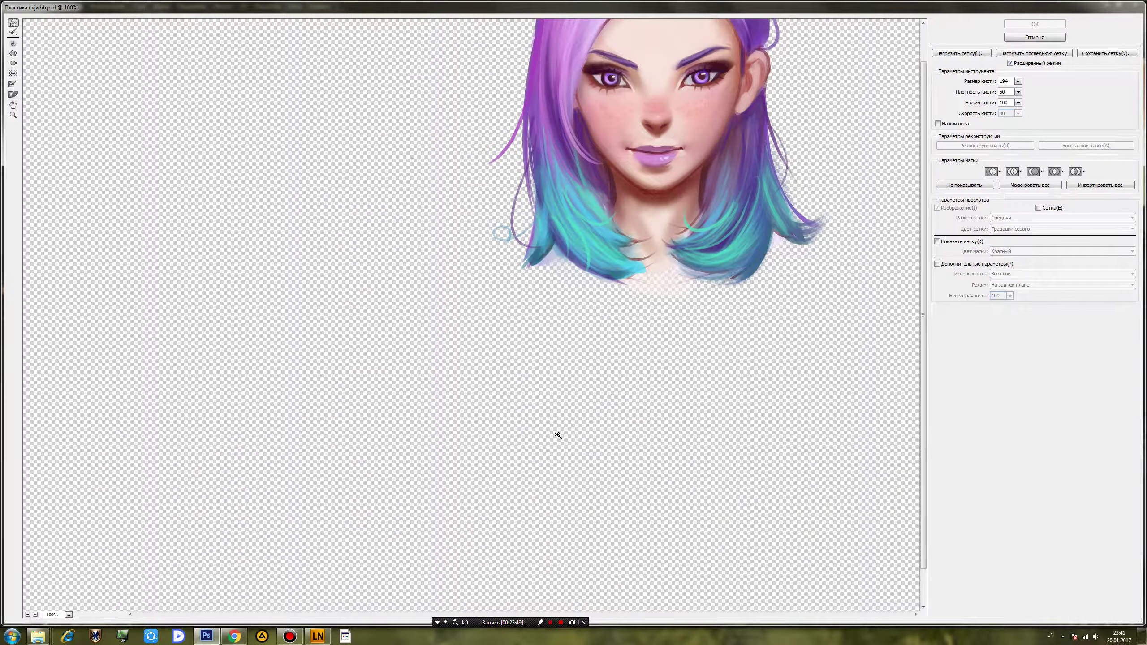
drag(706, 225, 488, 467)
drag(706, 225, 467, 510)
drag(757, 199, 470, 483)
mouse_move(723, 245)
mouse_down()
mouse_move(556, 399)
mouse_move(612, 416)
mouse_up()
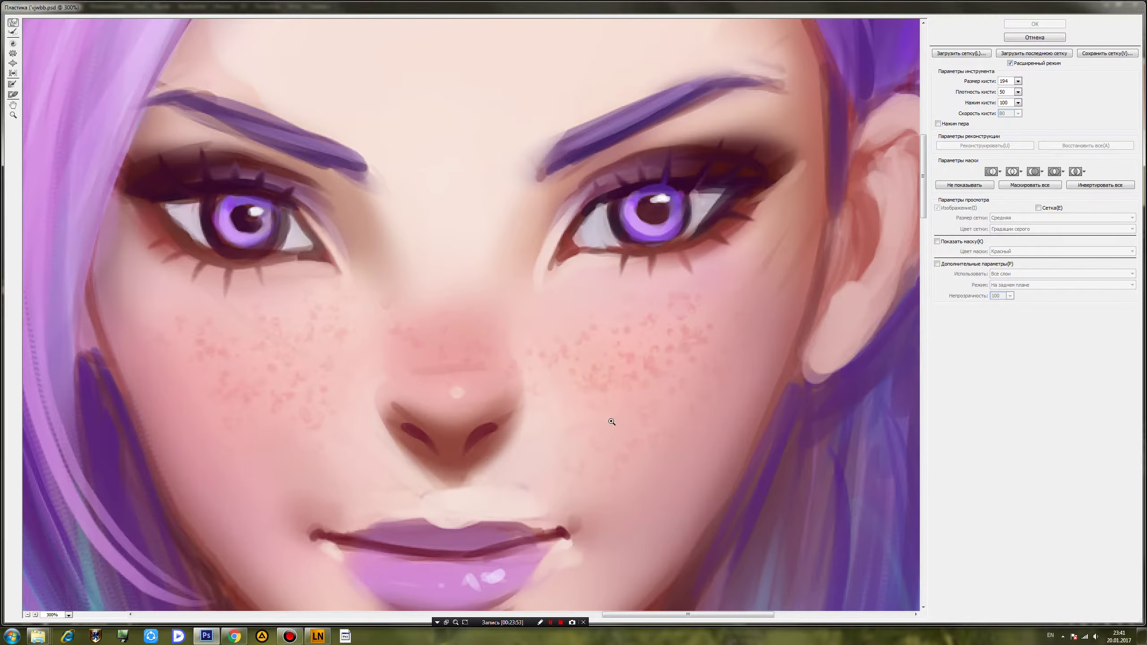
key(ctrl+minus)
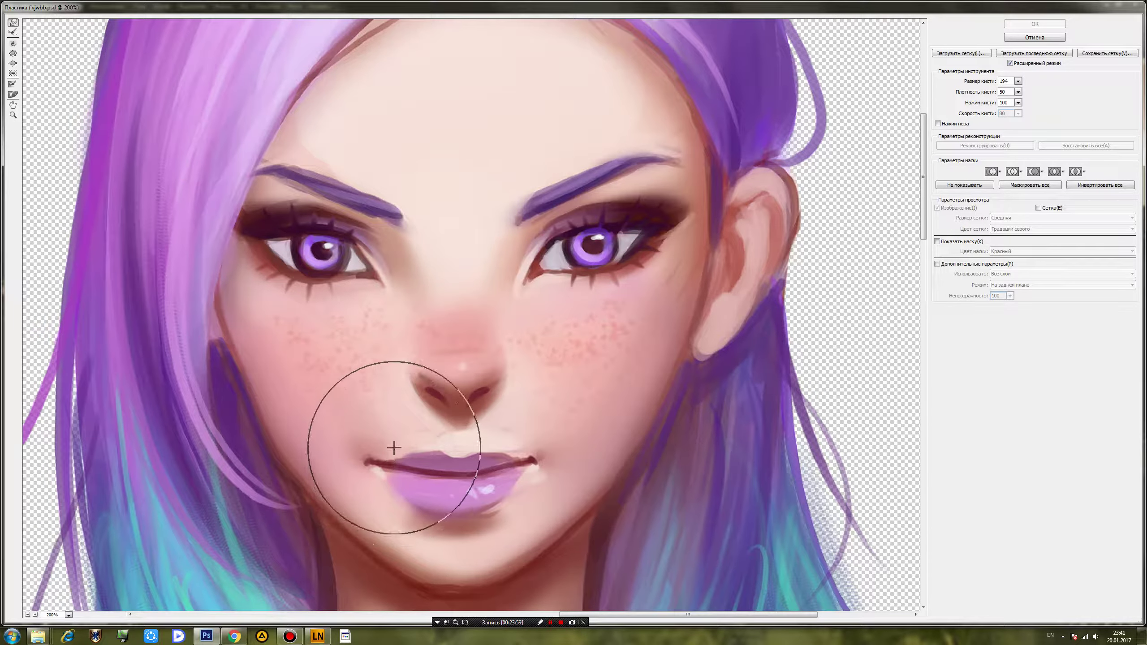
mouse_move(393, 447)
mouse_down()
mouse_move(450, 505)
mouse_move(441, 440)
mouse_move(429, 467)
mouse_move(365, 461)
mouse_up()
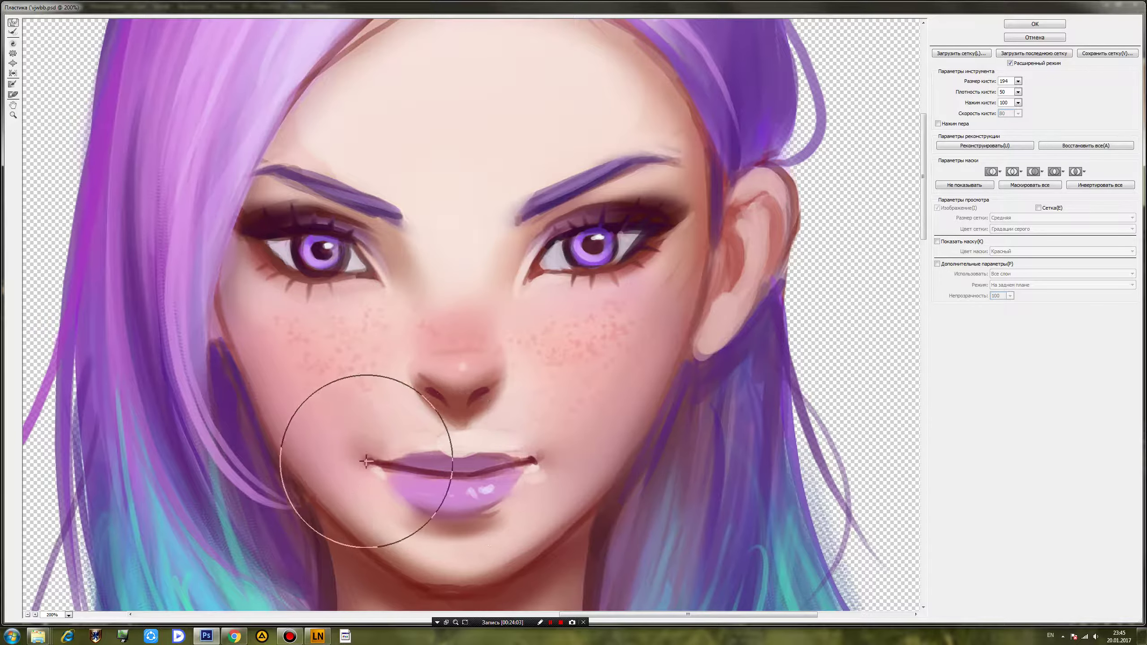
drag(991, 83, 967, 83)
drag(345, 464, 349, 451)
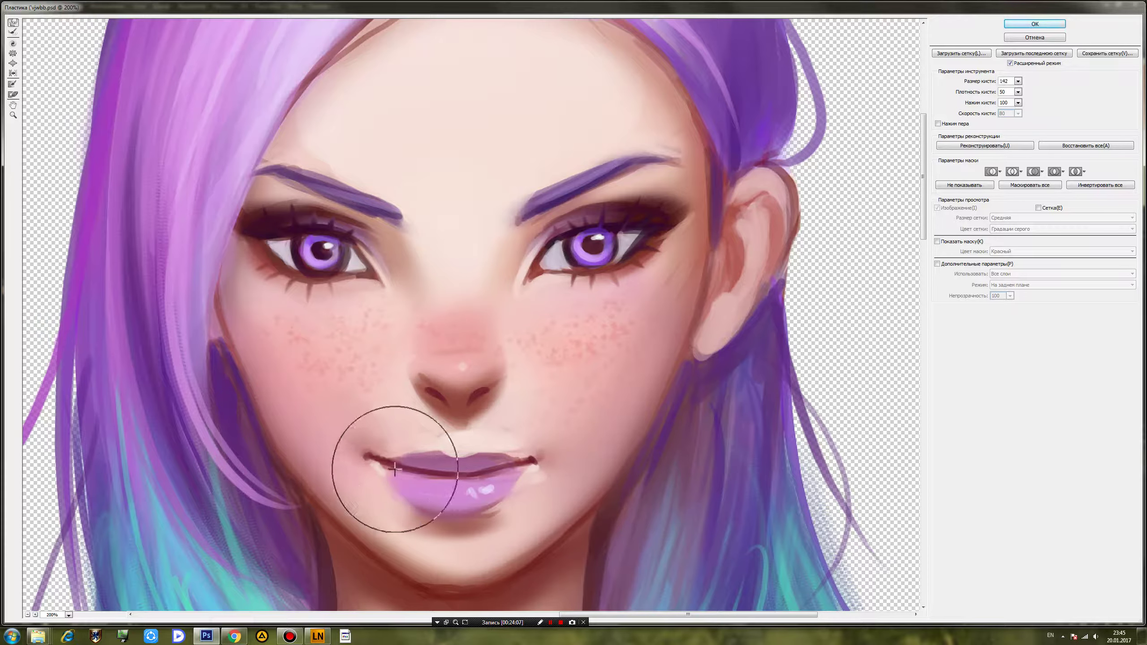
mouse_move(552, 452)
mouse_down()
mouse_move(560, 440)
mouse_move(526, 460)
mouse_up()
drag(360, 468, 350, 458)
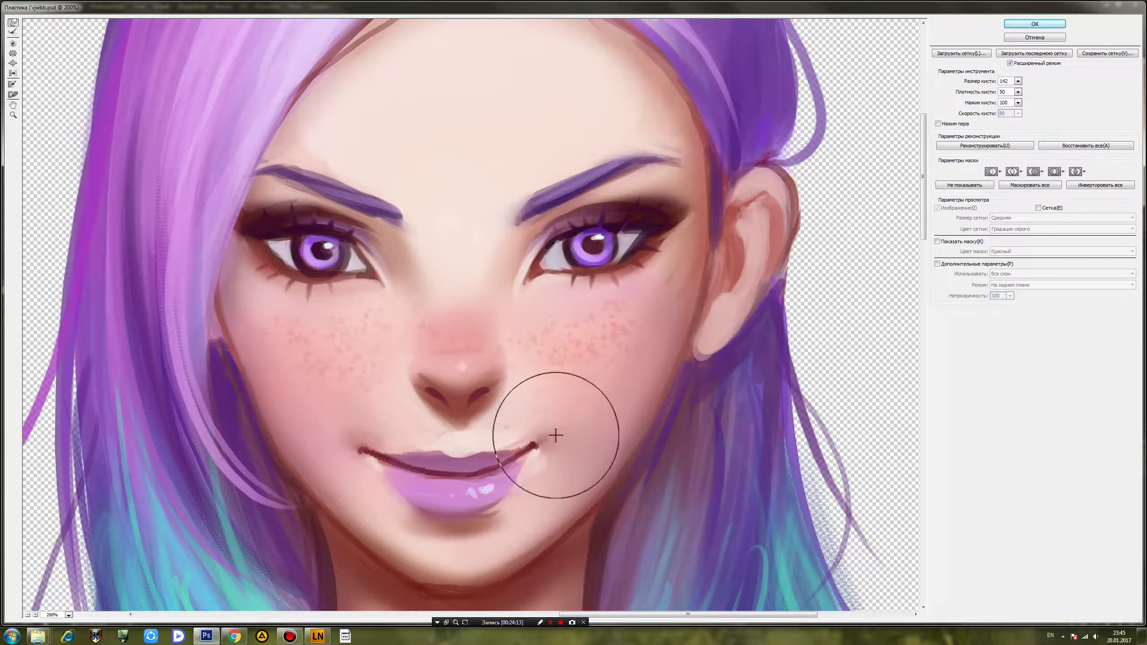
Reshape both eyebrows into softer arches with Forward Warp and apply the Liquify changes to the duplicate portrait.
drag(554, 177, 607, 161)
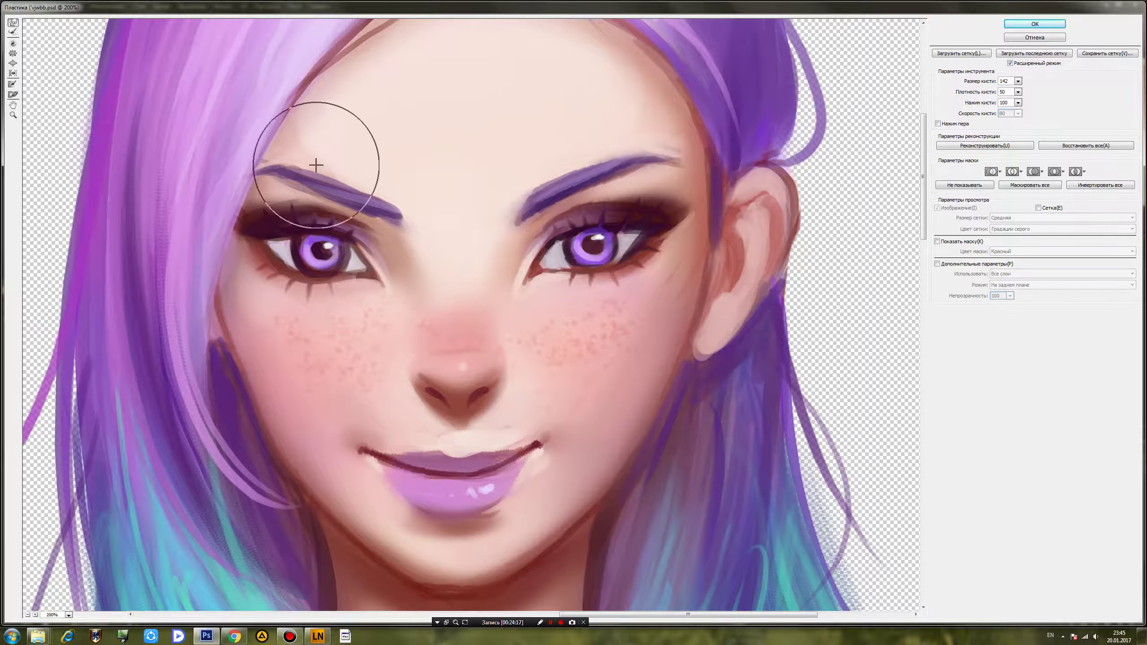
drag(339, 193, 341, 182)
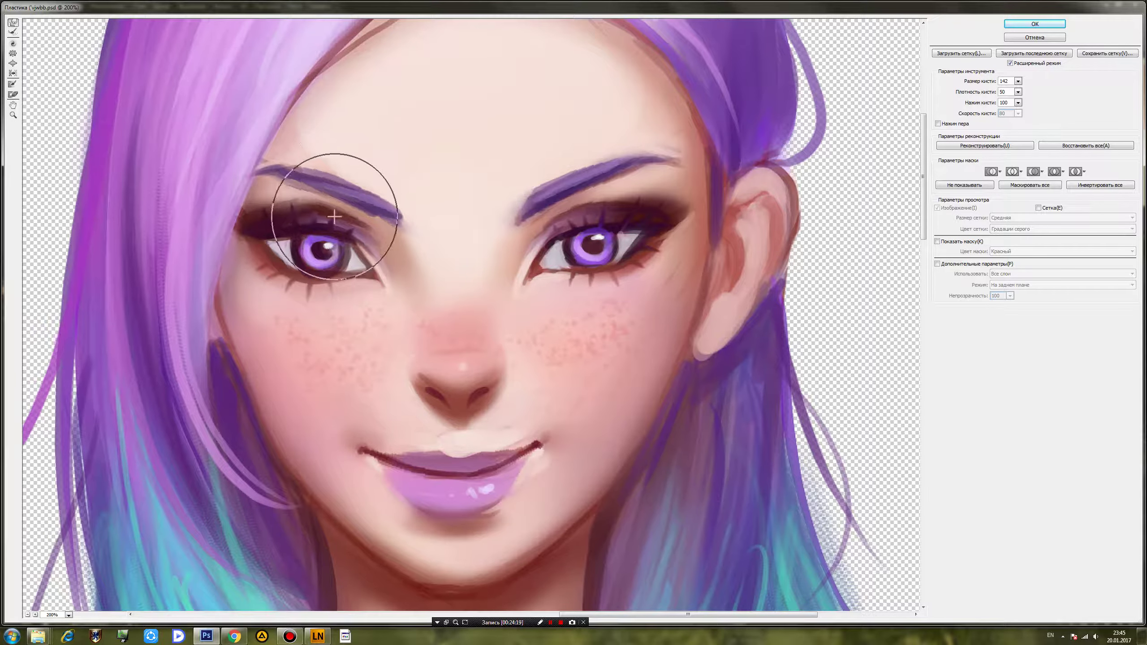
drag(390, 213, 389, 206)
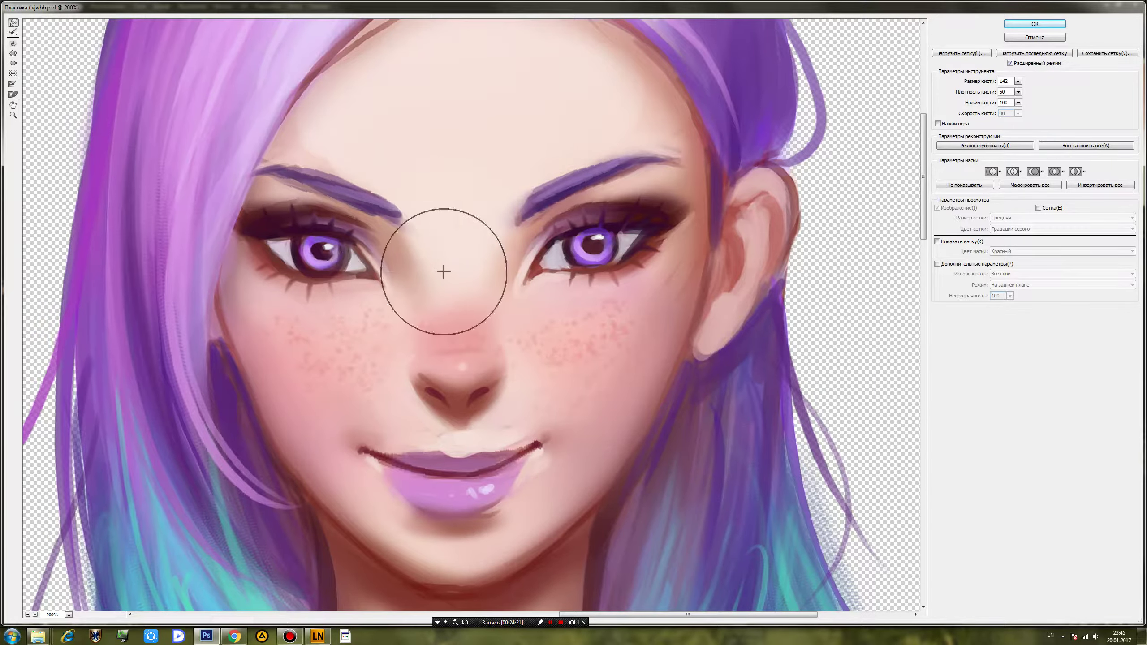
click(1017, 25)
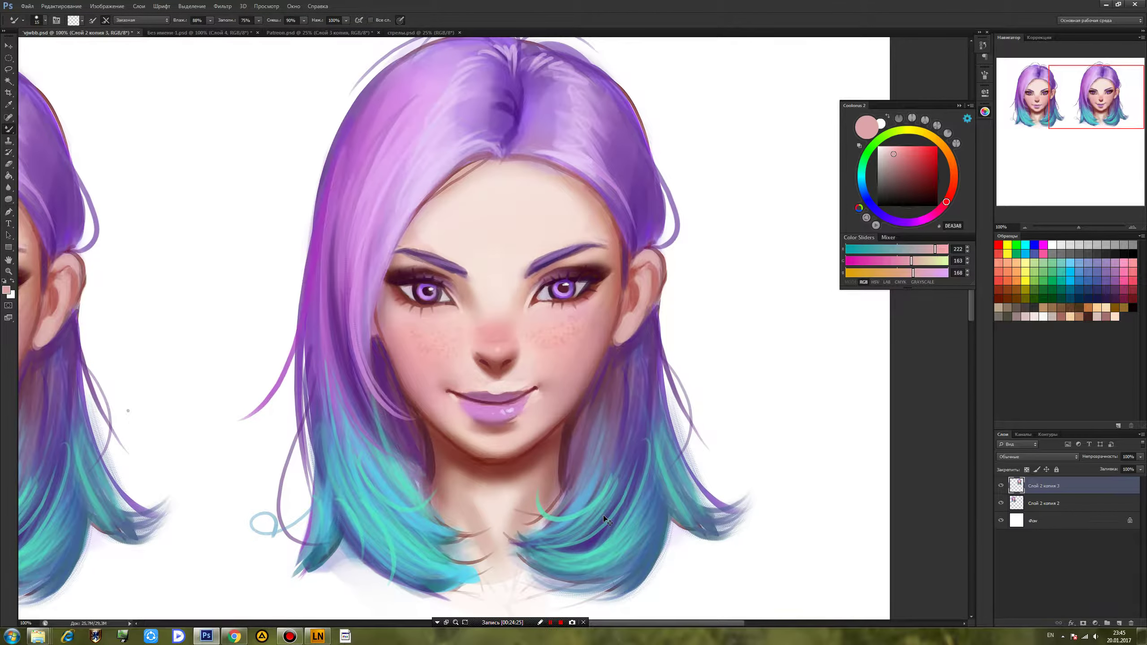
Switch from the Mixer Brush to the regular Brush tool and set up a larger soft round tip with 9% hardness.
key(ctrl+minus)
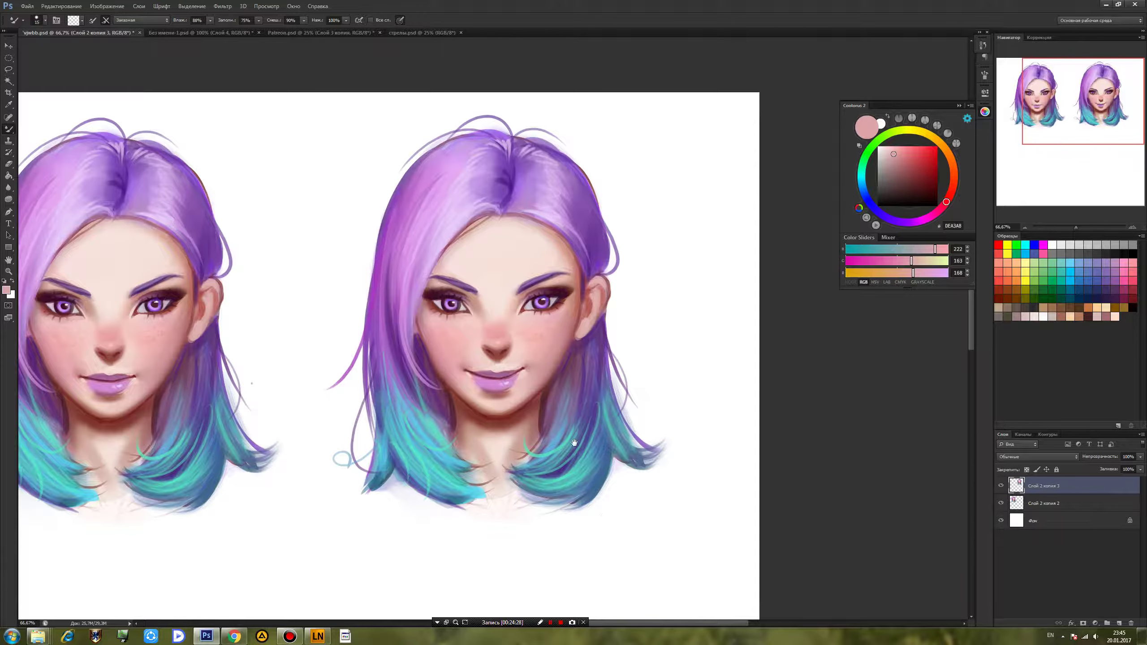
scroll(575, 450, up, 3)
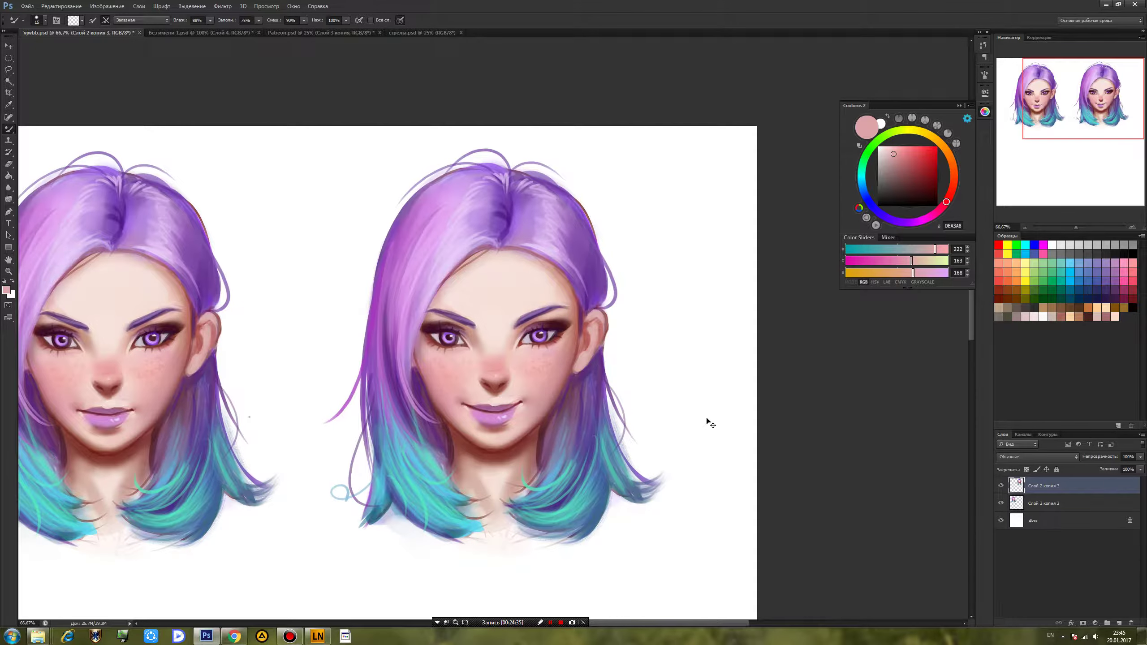
key(ctrl+plus)
drag(706, 418, 693, 367)
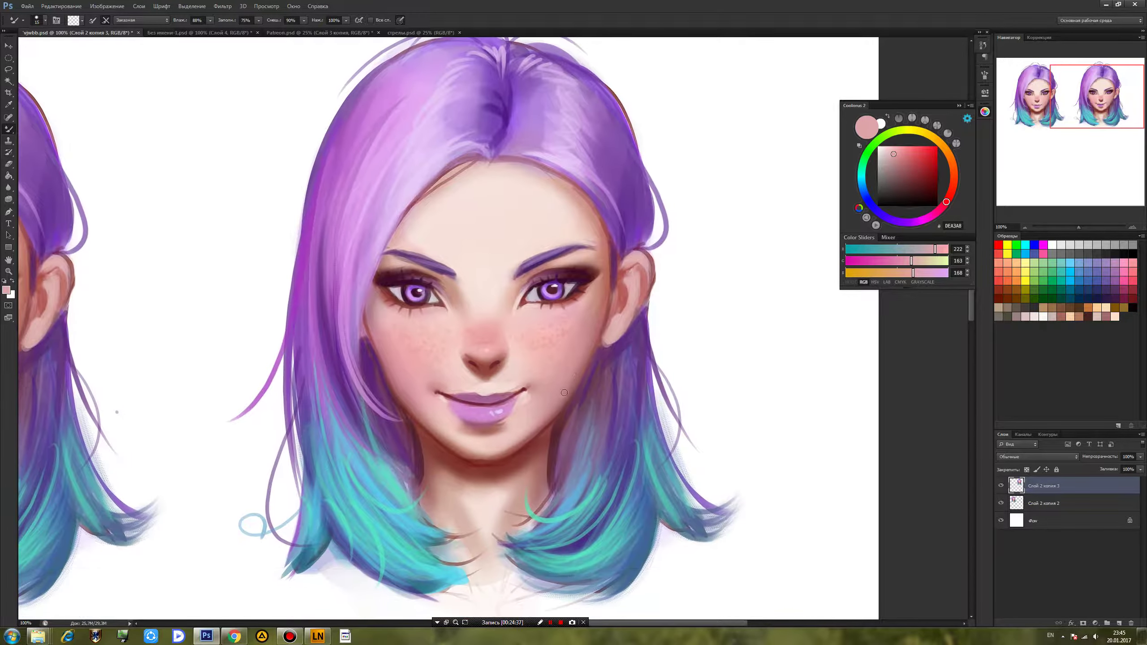
right_click(559, 371)
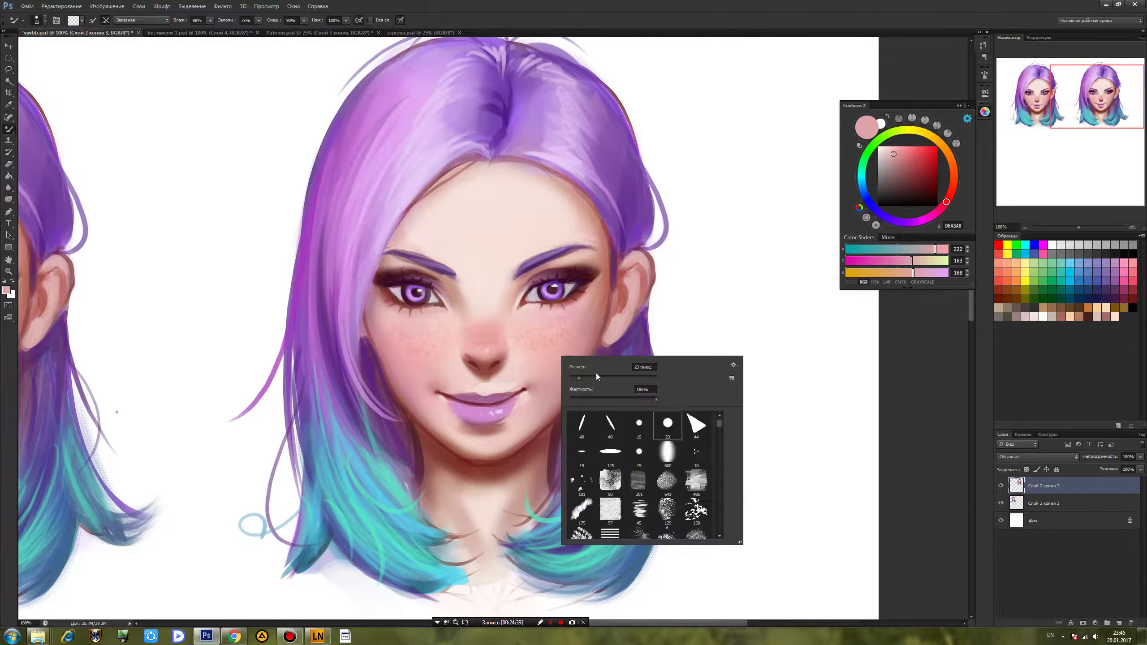
right_click(16, 128)
click(50, 130)
right_click(586, 385)
click(606, 427)
click(646, 406)
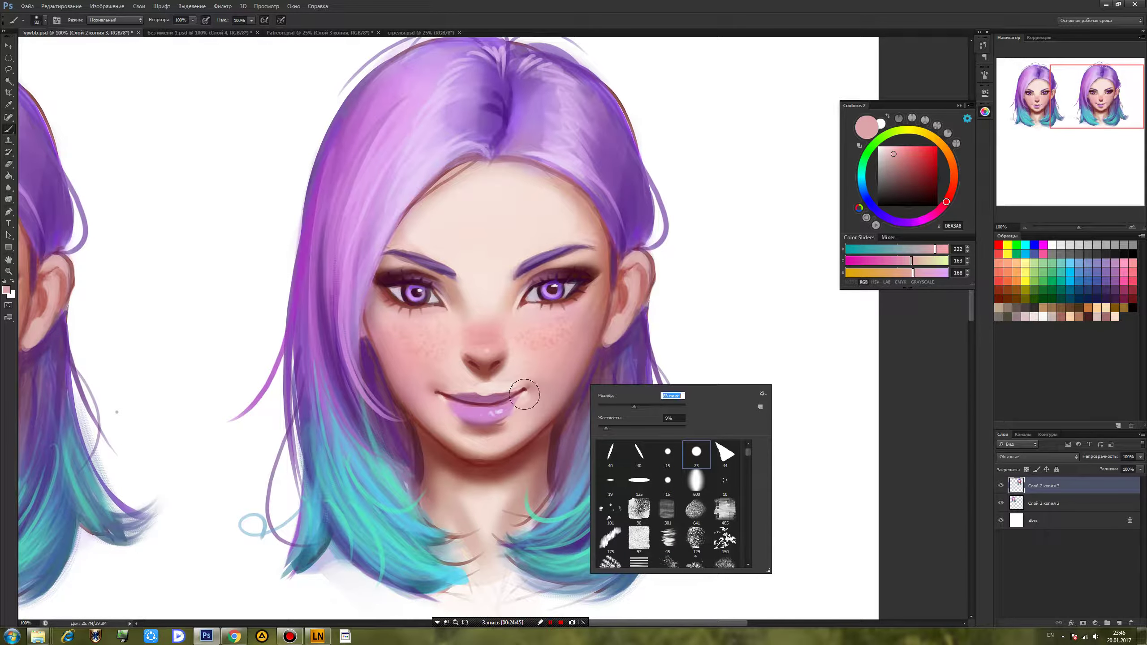
Sample nearby skin tones and softly paint over the freckles on both cheeks of the duplicate portrait.
alt+click(525, 382)
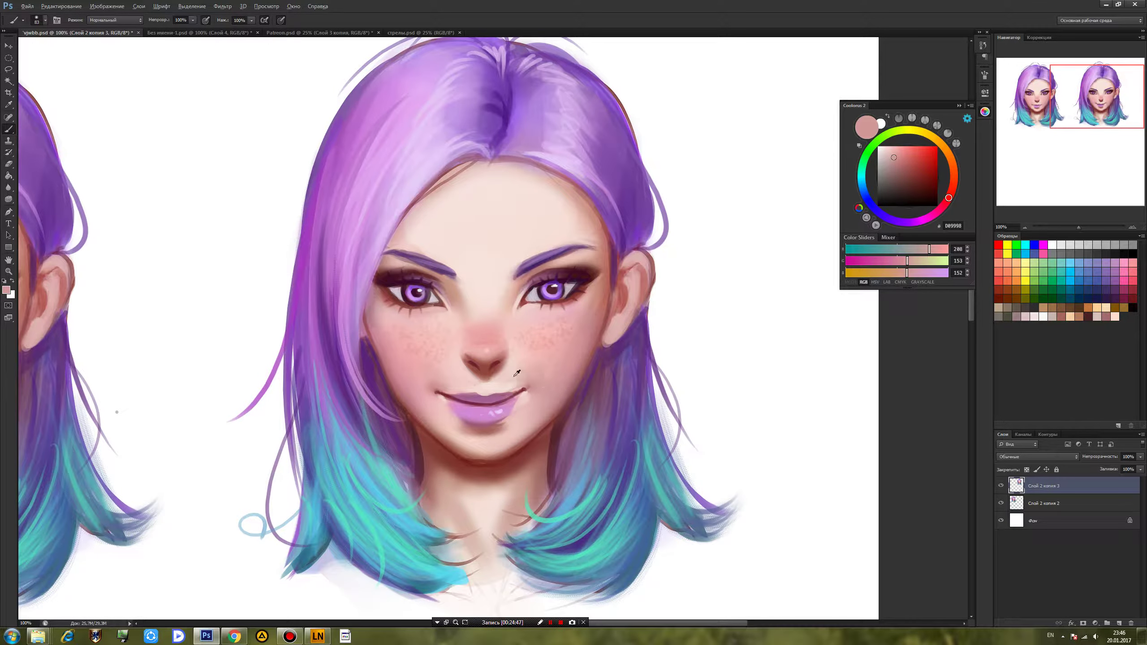
alt+click(530, 354)
alt+click(549, 348)
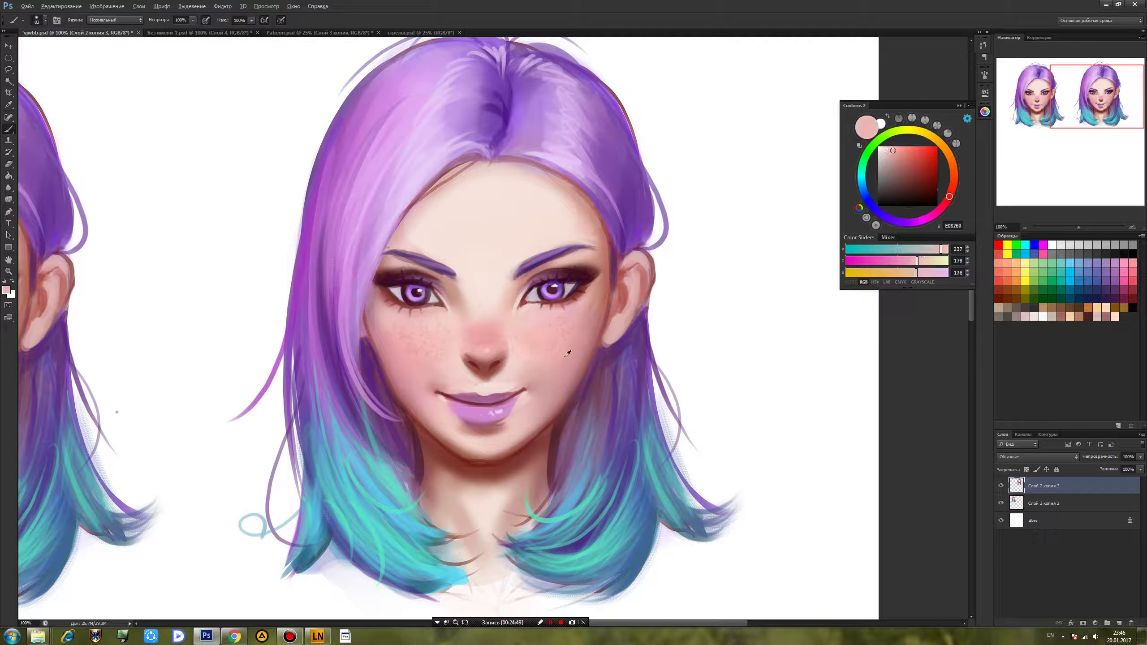
alt+click(421, 354)
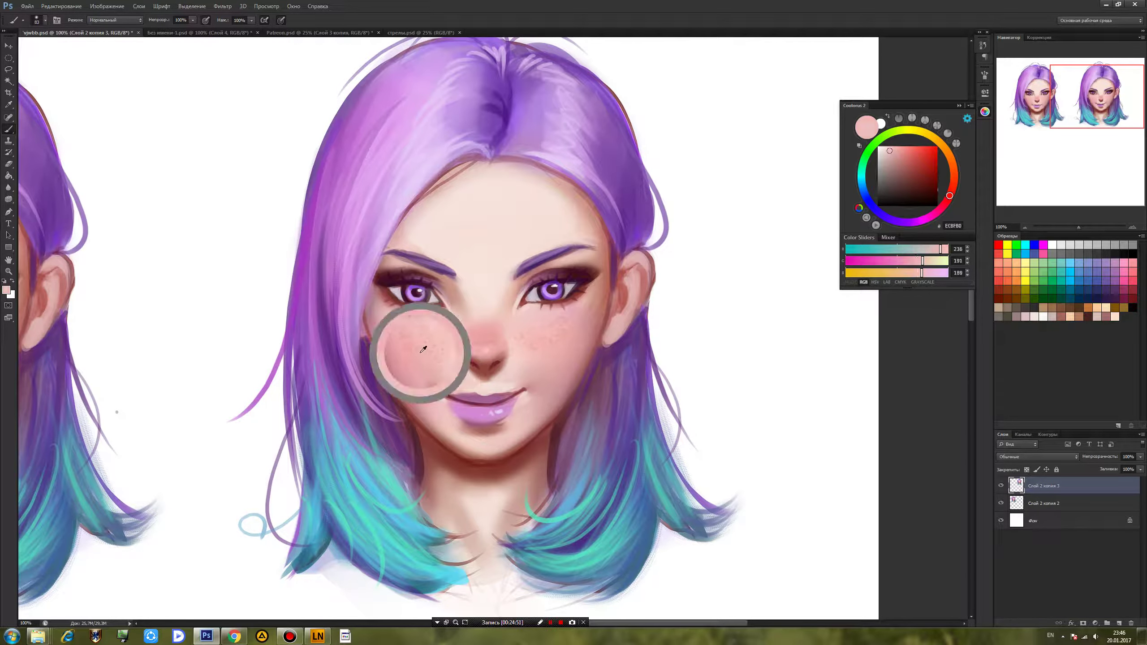
alt+click(420, 371)
alt+click(483, 340)
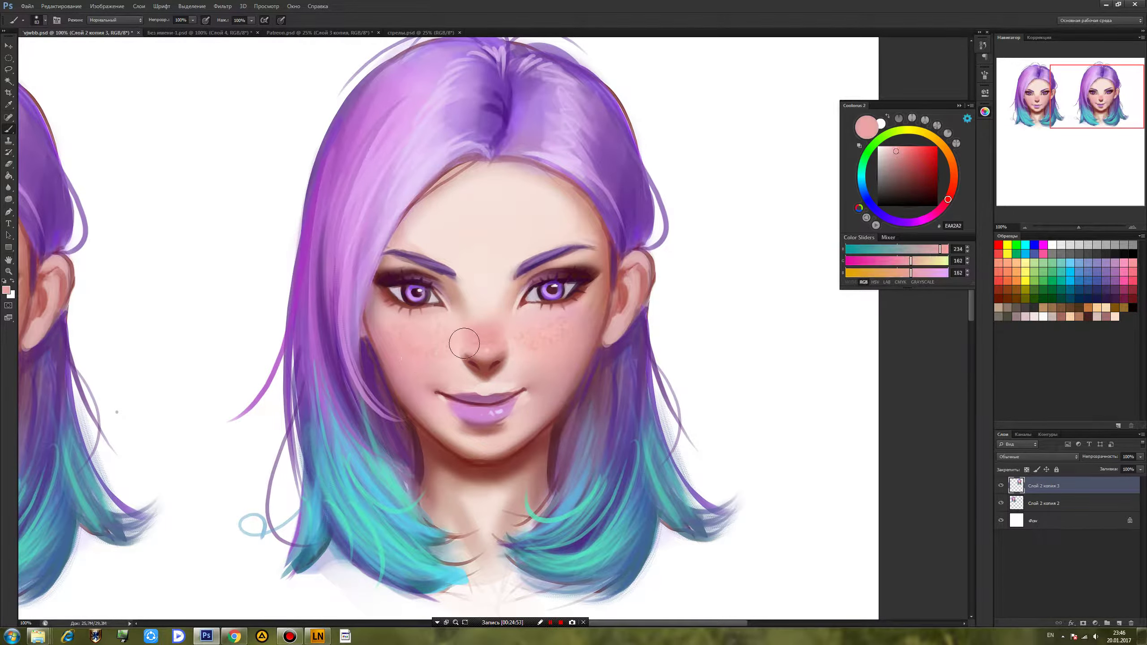
alt+click(390, 324)
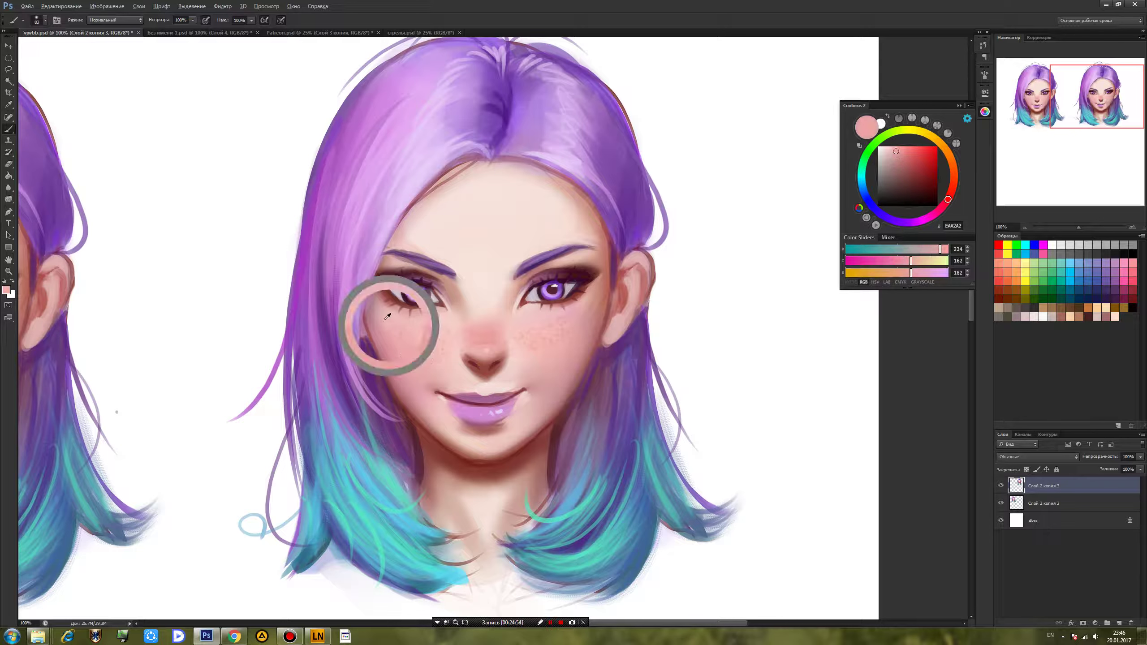
alt+click(368, 345)
alt+click(560, 435)
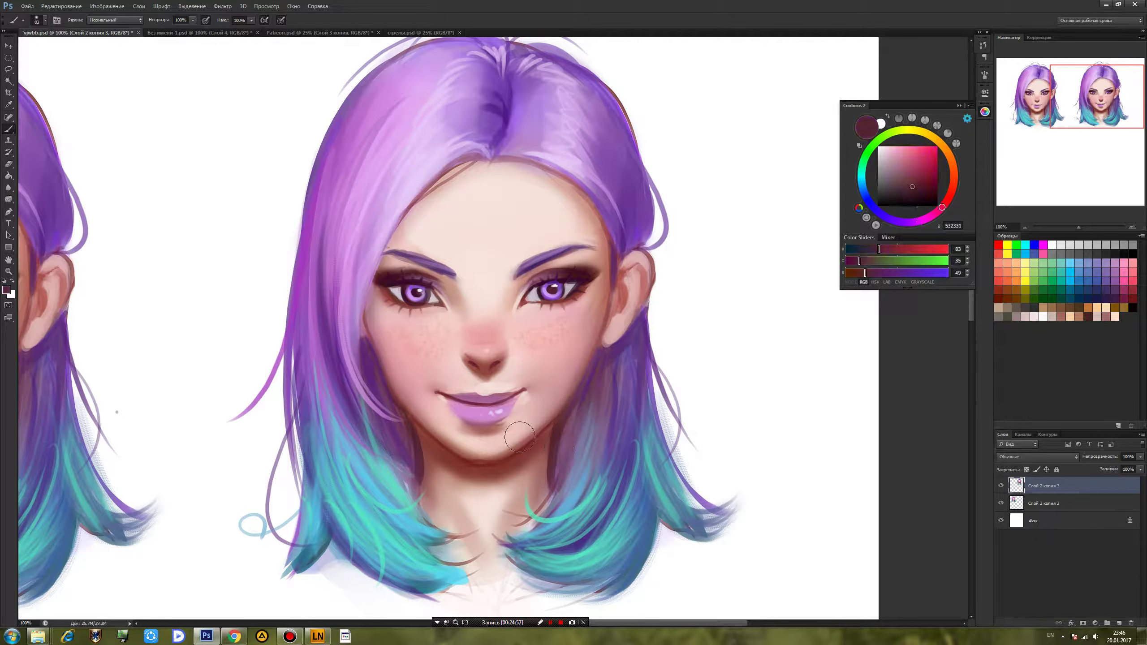
Refine the mouth corners using a sampled dark tone, and blend the skin around them with sampled pinks.
right_click(456, 395)
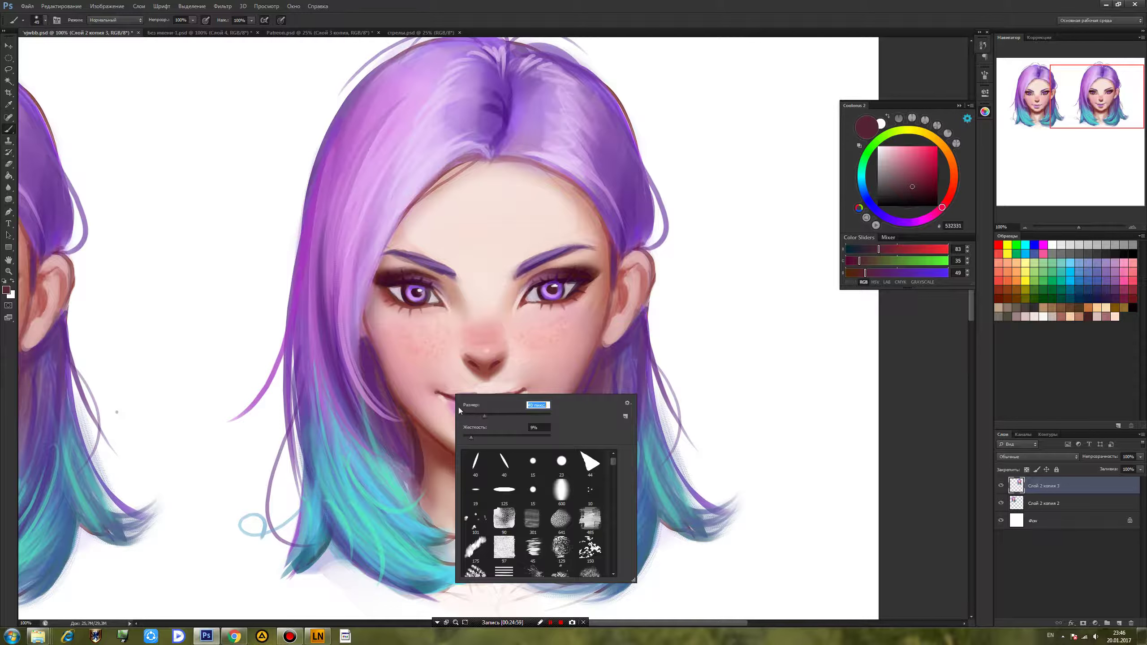
click(441, 400)
alt+click(524, 397)
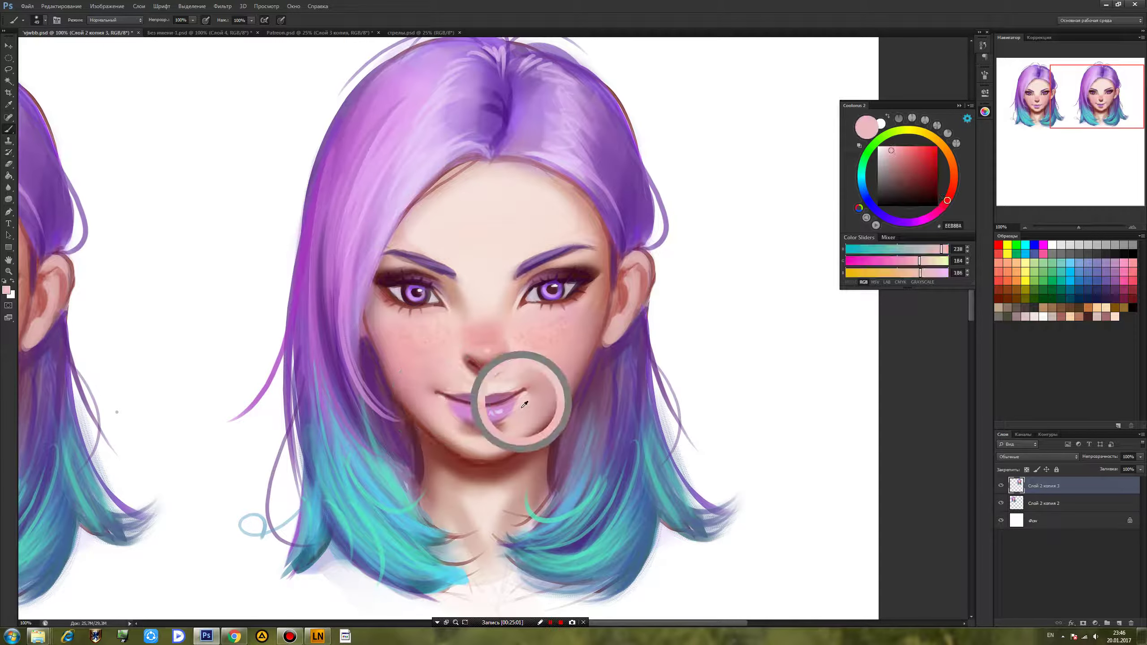
alt+click(442, 412)
alt+click(519, 384)
alt+click(470, 340)
Paint over the lower eyelashes of both eyes with a small brush and sampled skin tones to soften them.
right_click(572, 318)
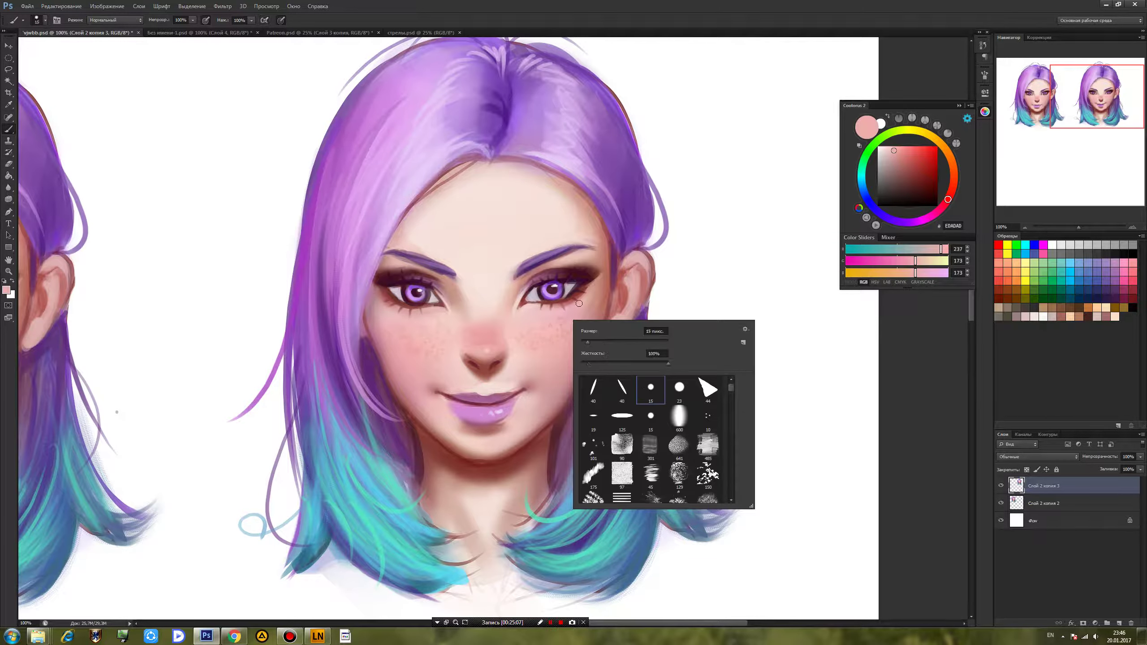
alt+click(577, 304)
right_click(572, 307)
click(560, 308)
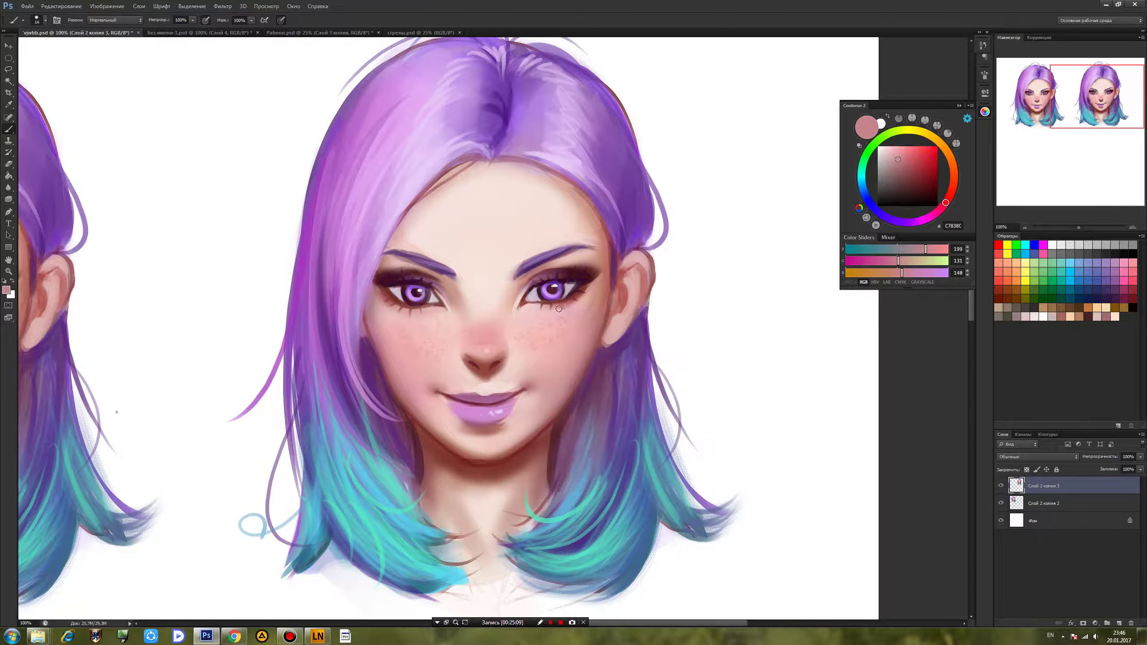
alt+click(560, 305)
alt+click(411, 312)
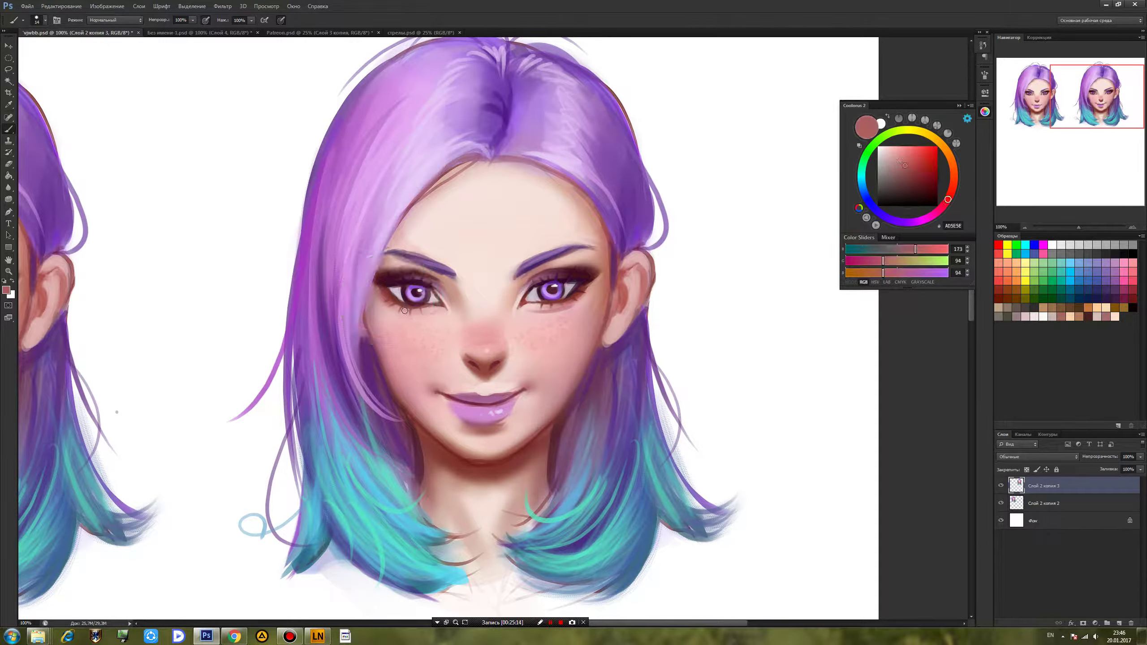
right_click(532, 337)
click(643, 405)
drag(573, 304, 525, 306)
alt+click(393, 313)
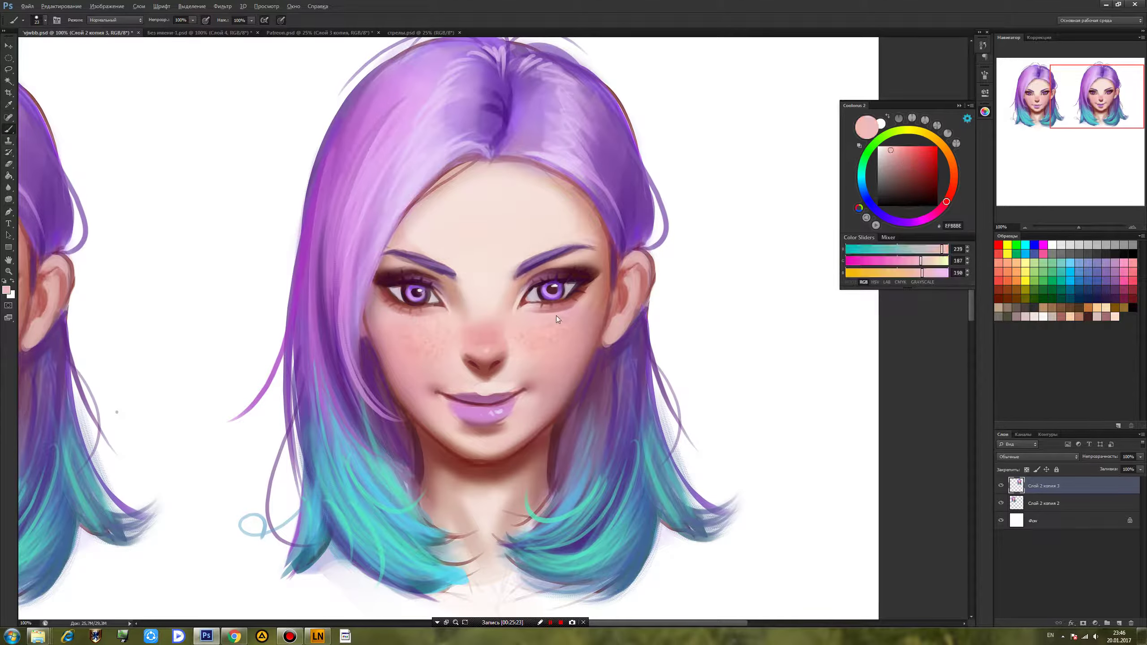
Clean up and thin the edges of both eyebrows with sampled brow and skin colours.
alt+click(527, 267)
right_click(545, 265)
key(Escape)
alt+click(579, 251)
alt+click(571, 252)
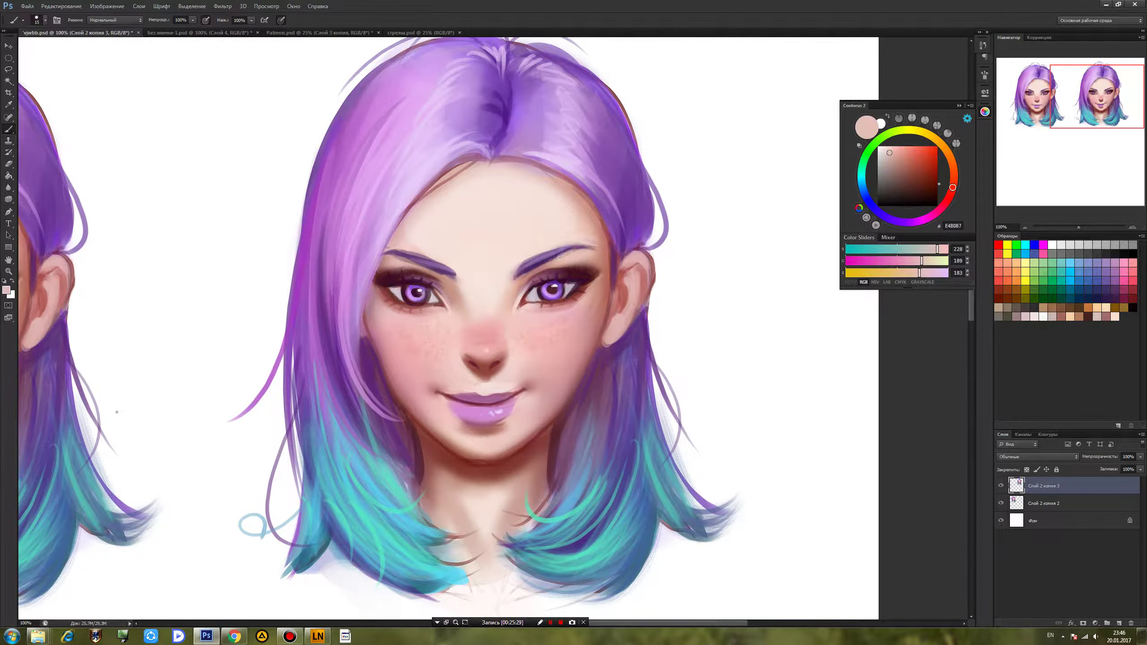
alt+click(399, 256)
alt+click(446, 278)
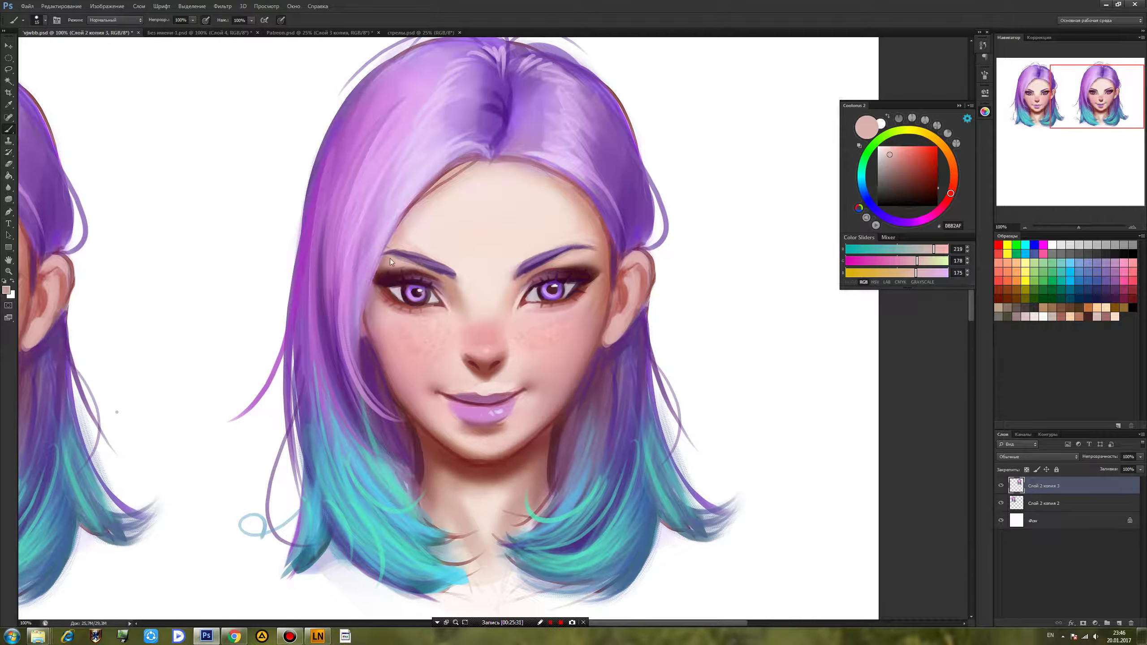
alt+click(518, 260)
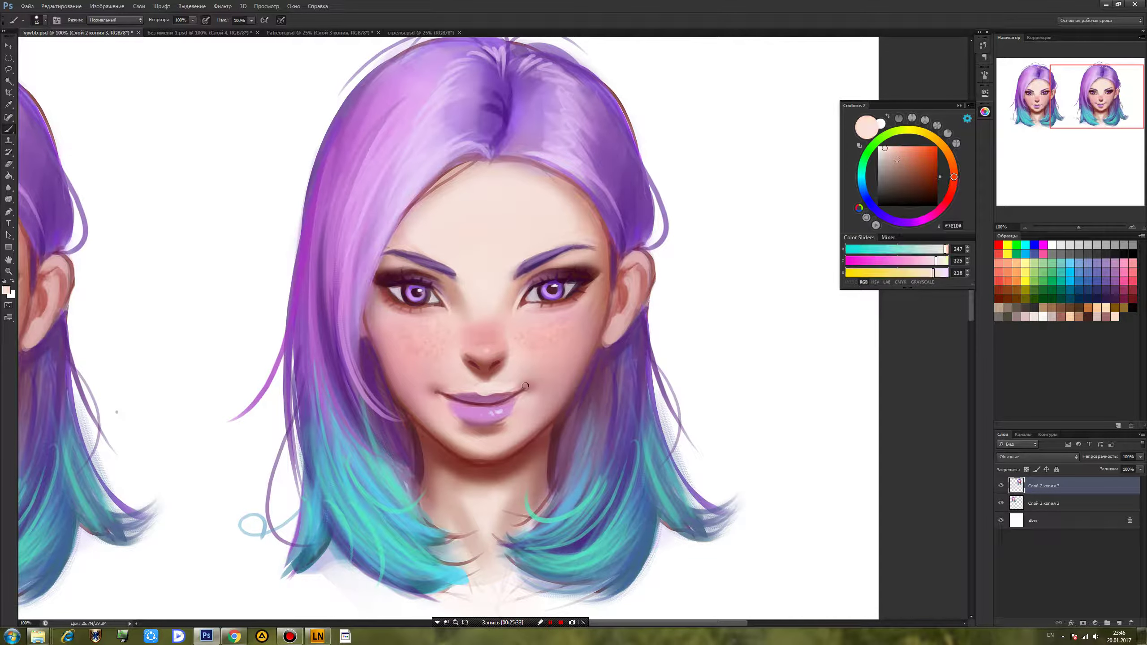
Refine the lip line, upper lip edge and mouth corners with sampled dark red and light skin tones.
alt+click(499, 400)
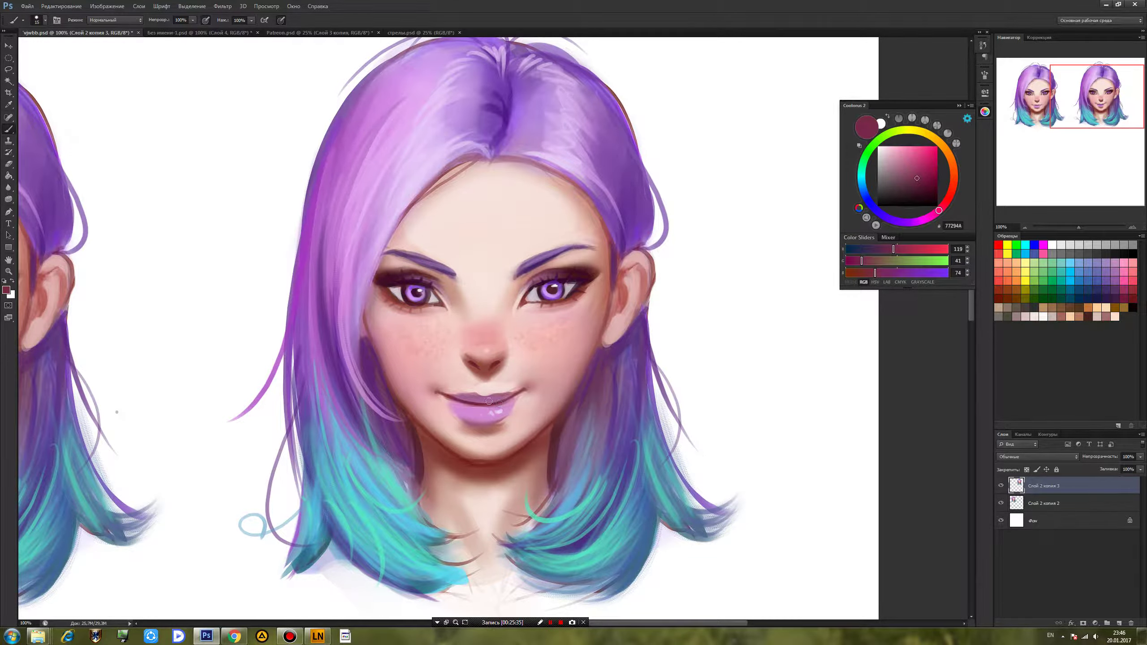
alt+click(470, 390)
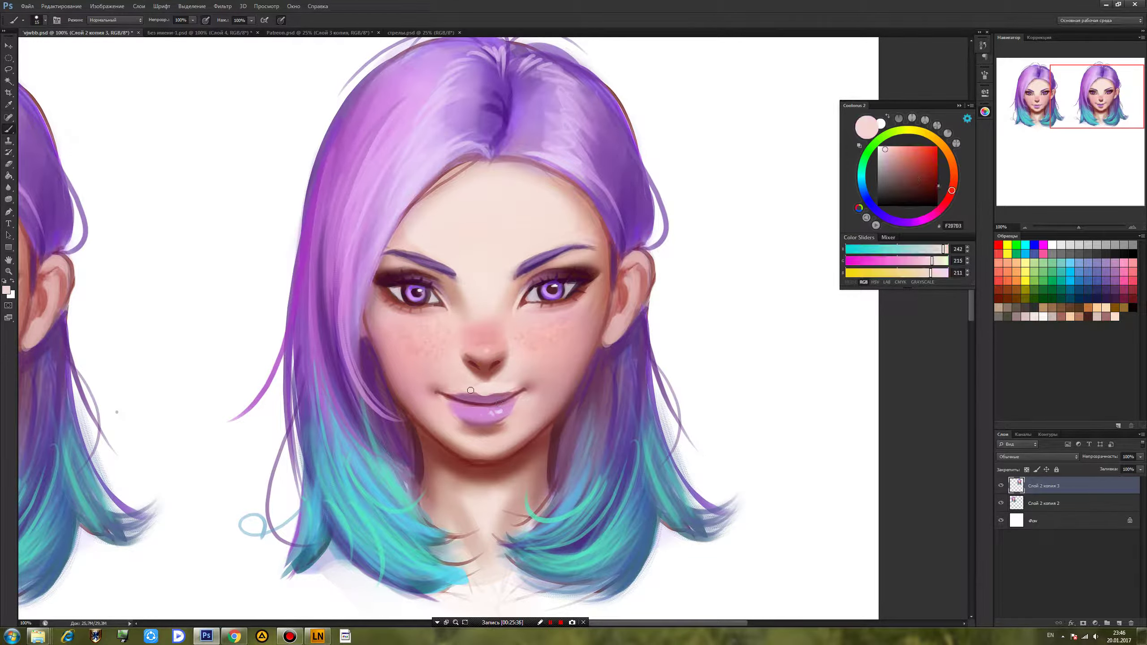
alt+click(509, 389)
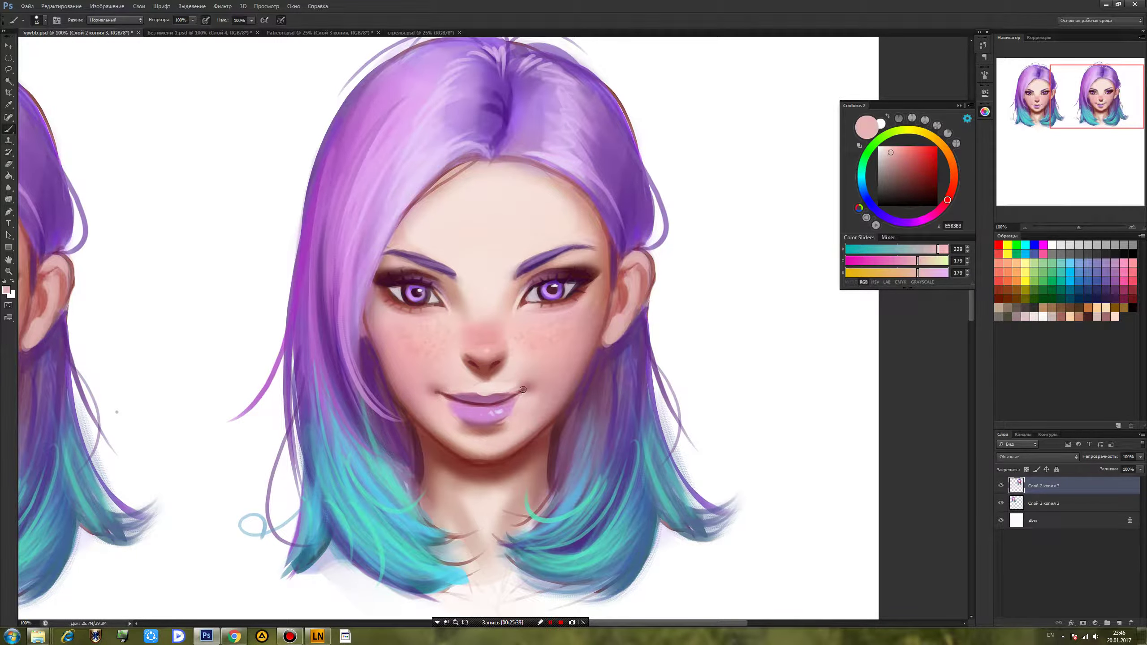
alt+click(509, 397)
alt+click(438, 391)
alt+click(525, 397)
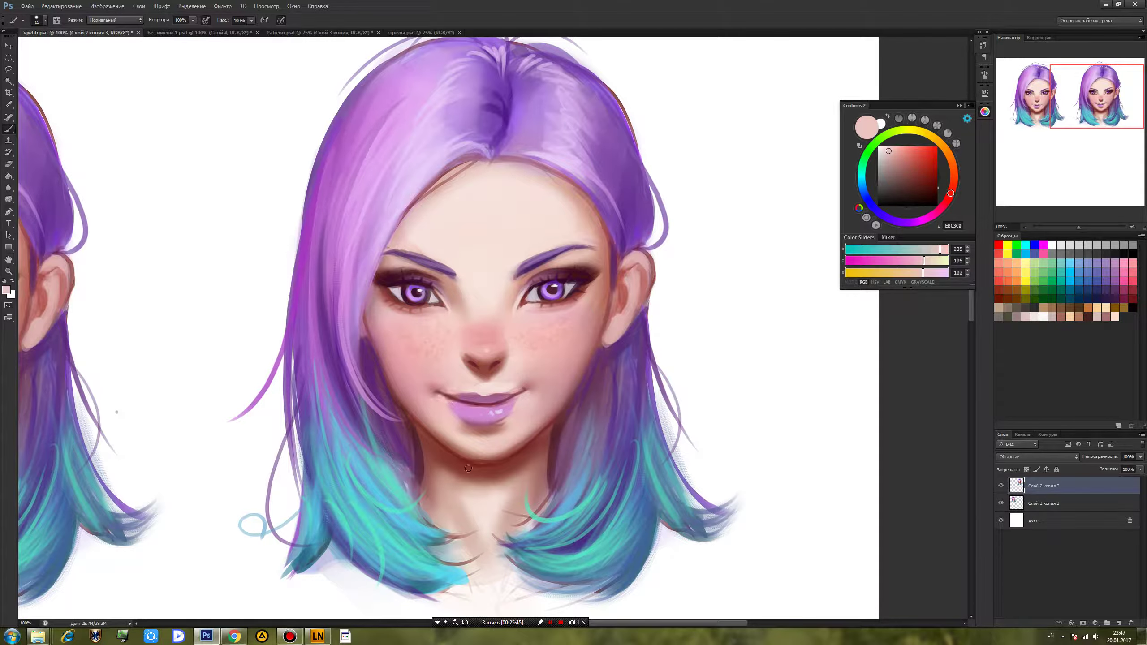
Save the document with the retouched duplicate portrait.
key(ctrl+s)
key(ctrl+minus)
key(ctrl+minus)
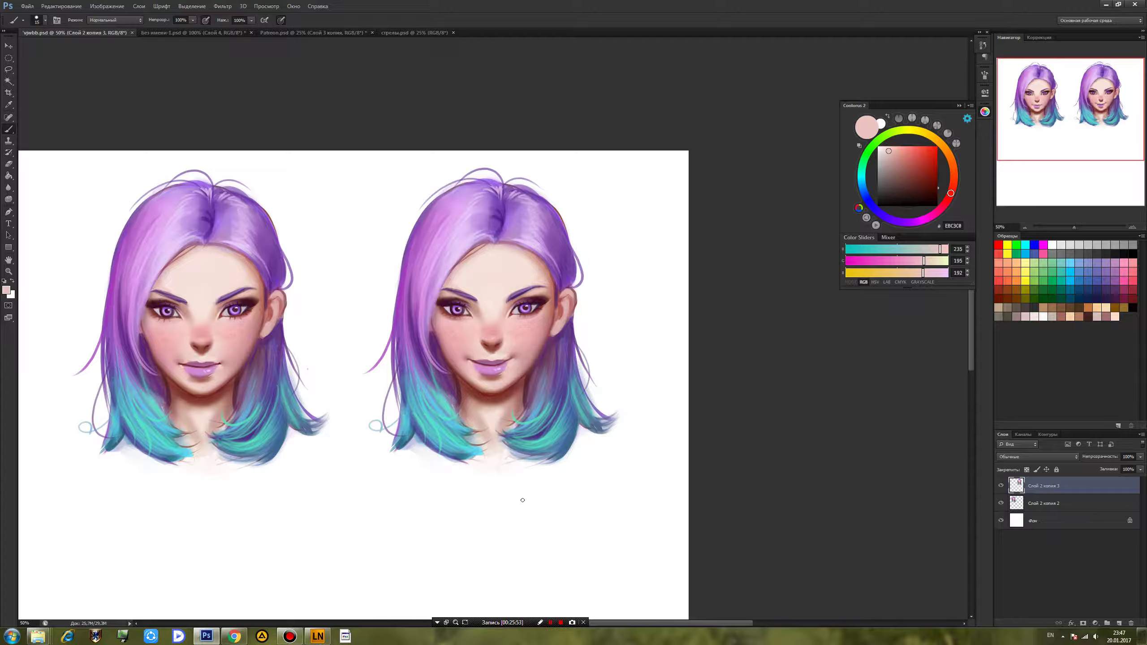
Duplicate the original portrait's layer and place the copy directly below the original on the canvas.
drag(511, 487, 586, 451)
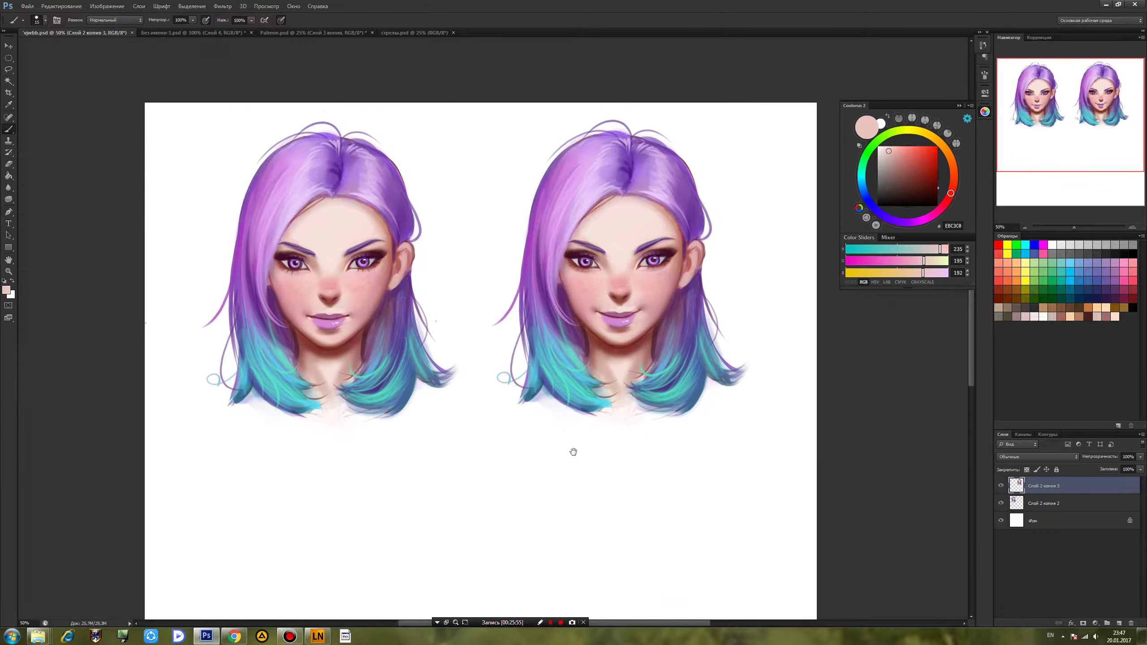
click(1029, 509)
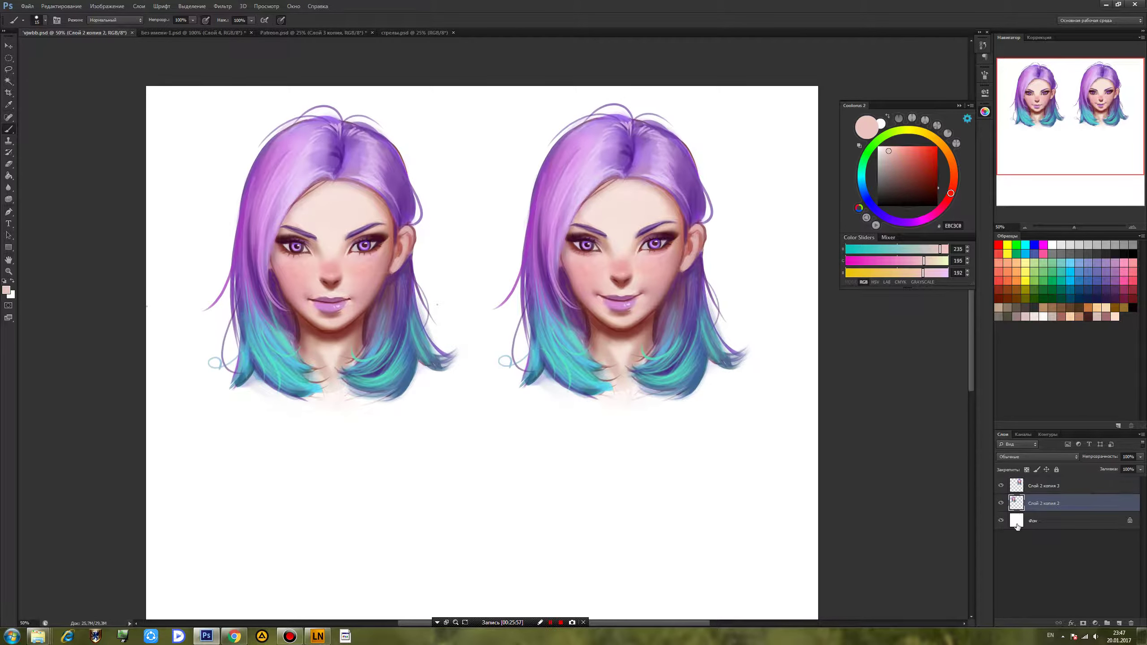
key(ctrl+j)
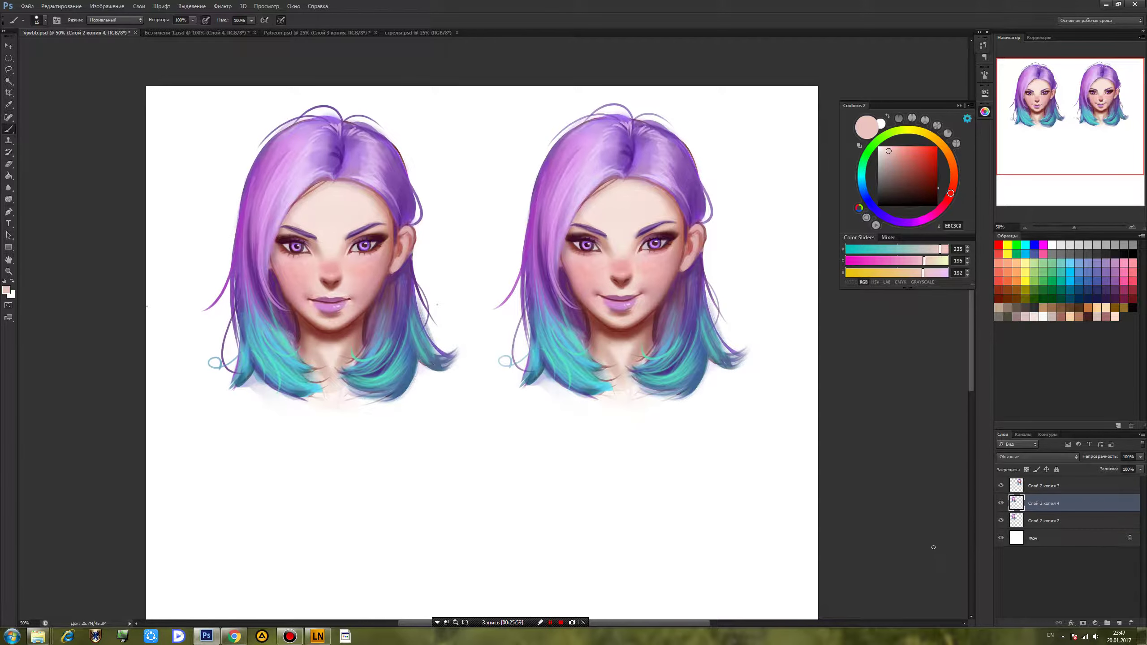
drag(517, 485, 461, 584)
drag(448, 337, 454, 410)
drag(513, 339, 618, 386)
drag(583, 340, 578, 338)
drag(550, 445, 589, 369)
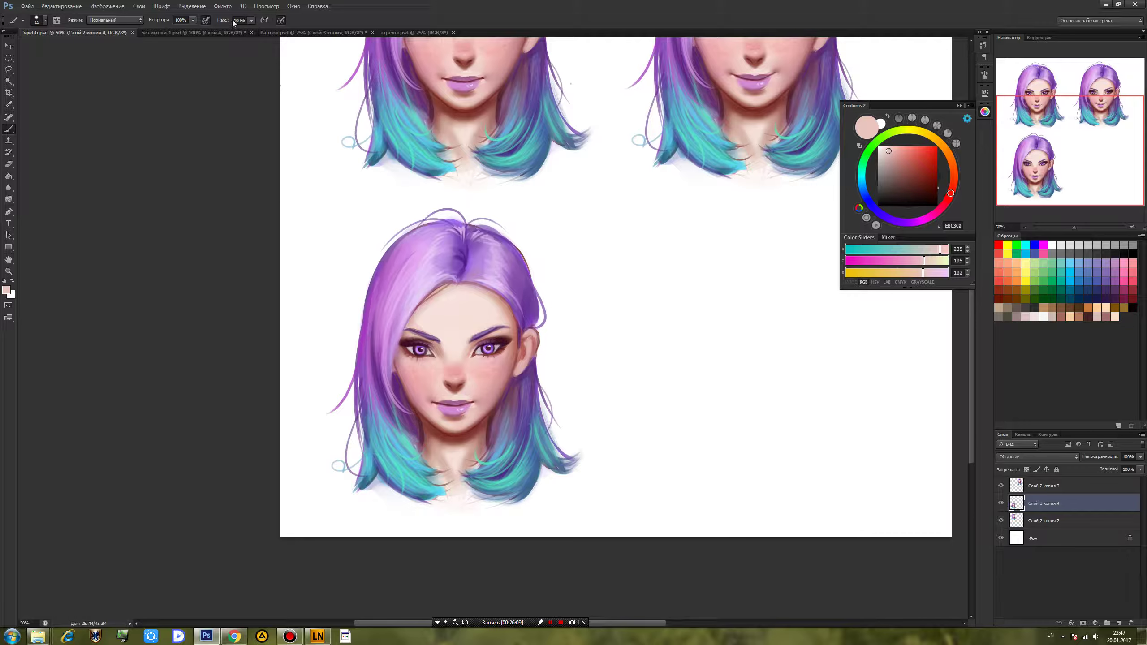
Open the lower portrait copy in the Liquify filter and push the inner ends of the eyebrows down and inward for a frown.
click(223, 6)
click(235, 67)
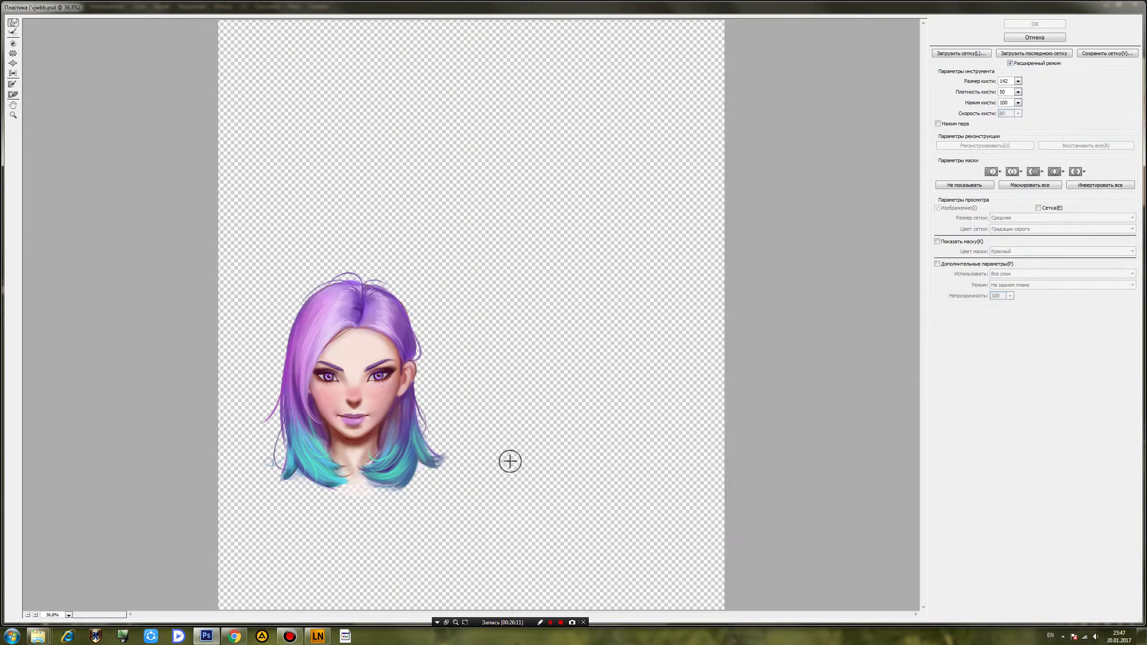
key(ctrl+plus)
key(ctrl+plus)
key(ctrl+plus)
key(ctrl+plus)
key(ctrl+plus)
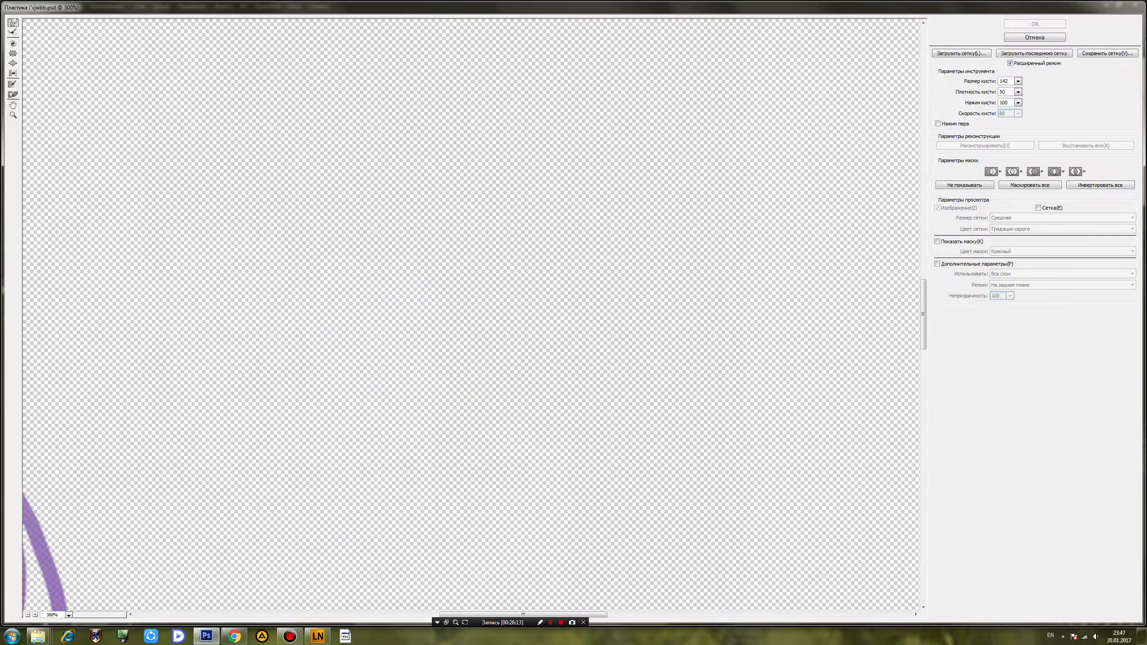
drag(402, 486, 718, 198)
drag(432, 340, 778, 214)
drag(316, 513, 596, 323)
key(ctrl+minus)
key(ctrl+minus)
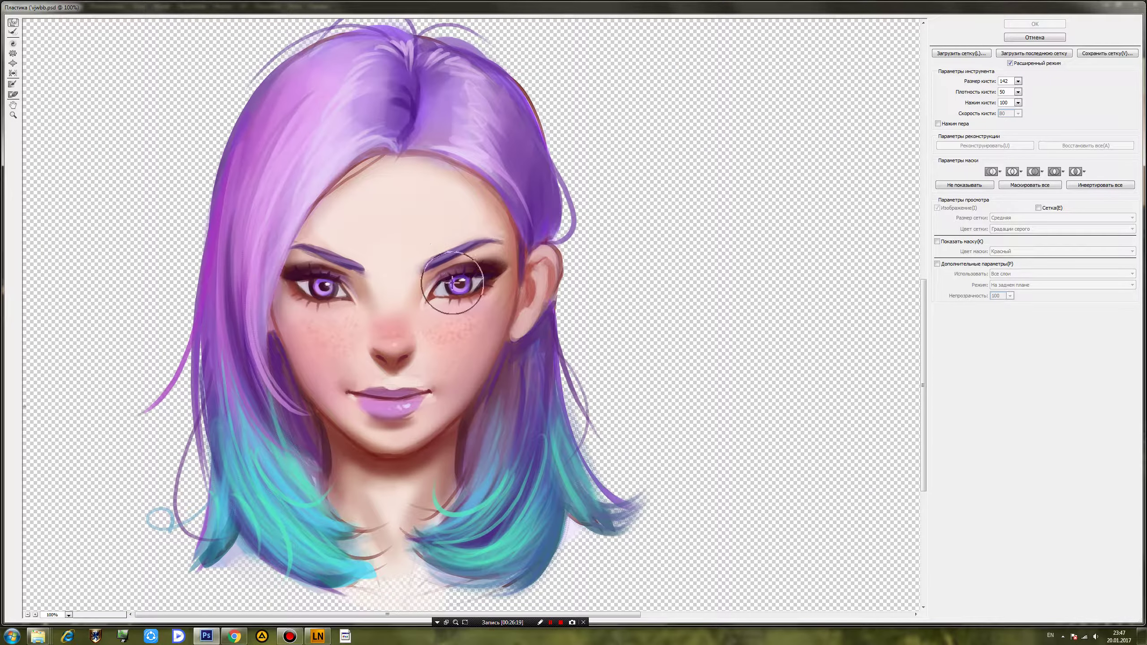
drag(449, 255, 435, 259)
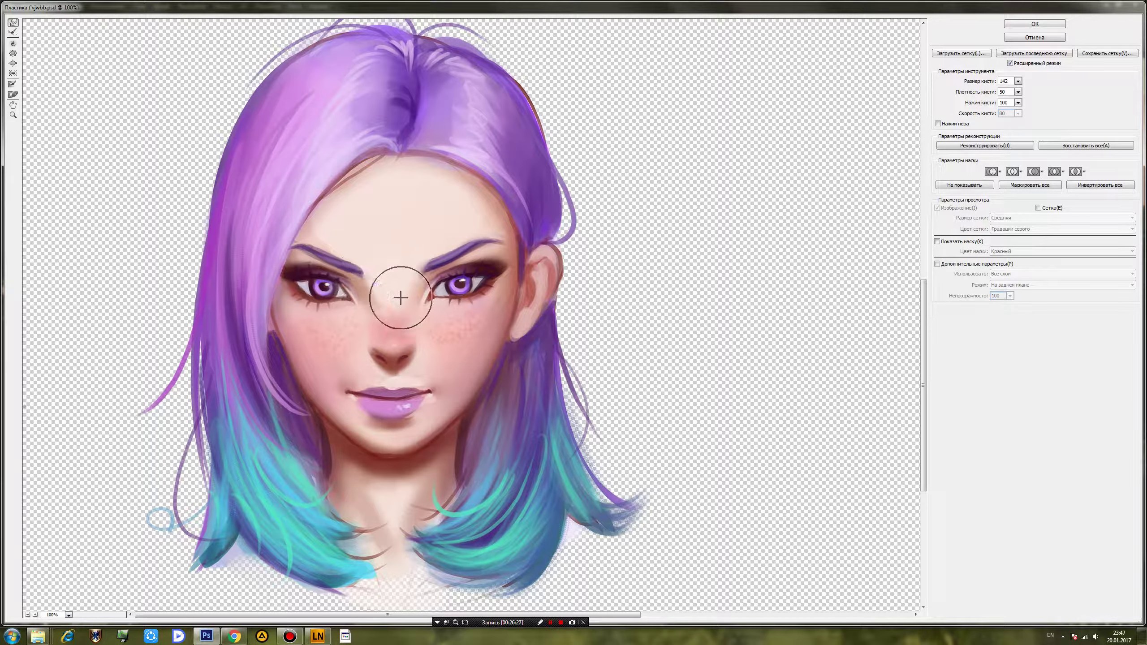
Reshape the mouth corners, lips and lower eyelids into a stern expression, apply Liquify and compare the face with its previous state.
drag(342, 388, 339, 391)
mouse_move(438, 392)
mouse_down()
mouse_move(411, 412)
mouse_move(379, 400)
mouse_move(427, 421)
mouse_move(430, 388)
mouse_move(383, 445)
mouse_move(362, 380)
mouse_move(335, 386)
mouse_move(417, 354)
mouse_up()
drag(322, 312, 321, 307)
mouse_move(461, 318)
mouse_down()
mouse_move(410, 330)
mouse_move(459, 307)
mouse_up()
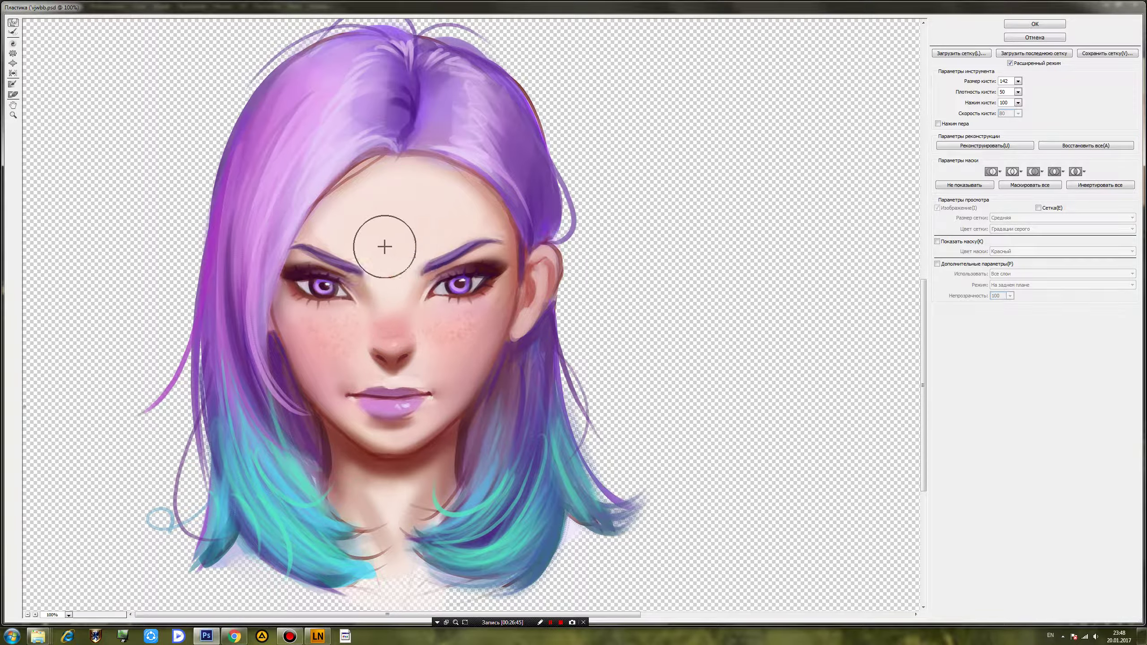
drag(391, 399, 391, 389)
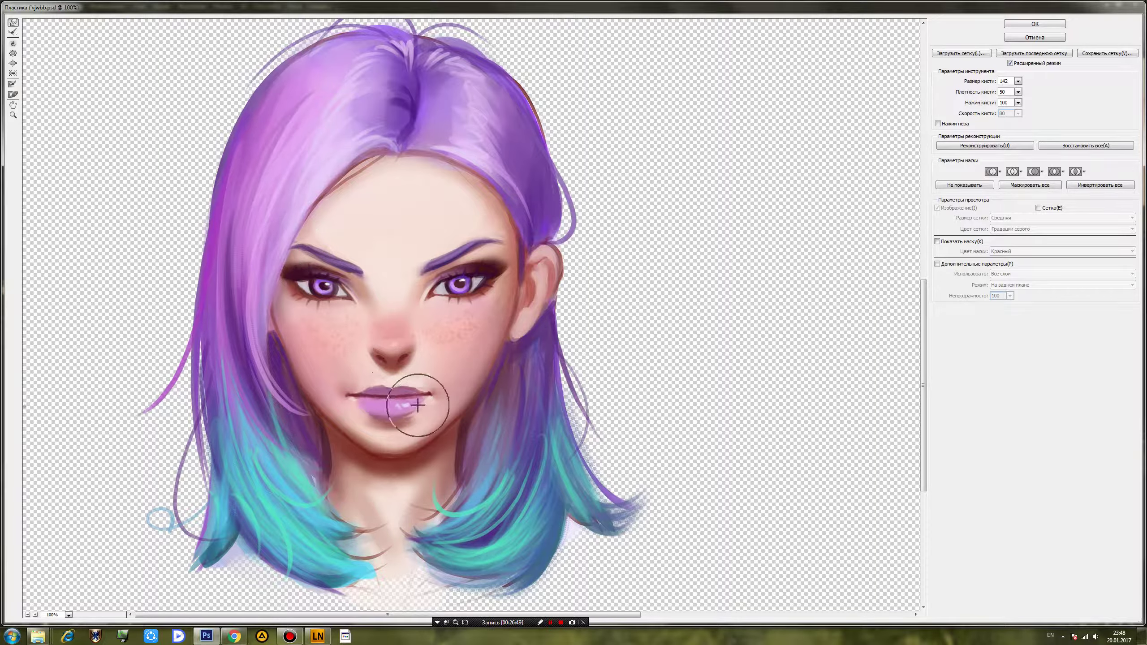
drag(443, 394, 430, 405)
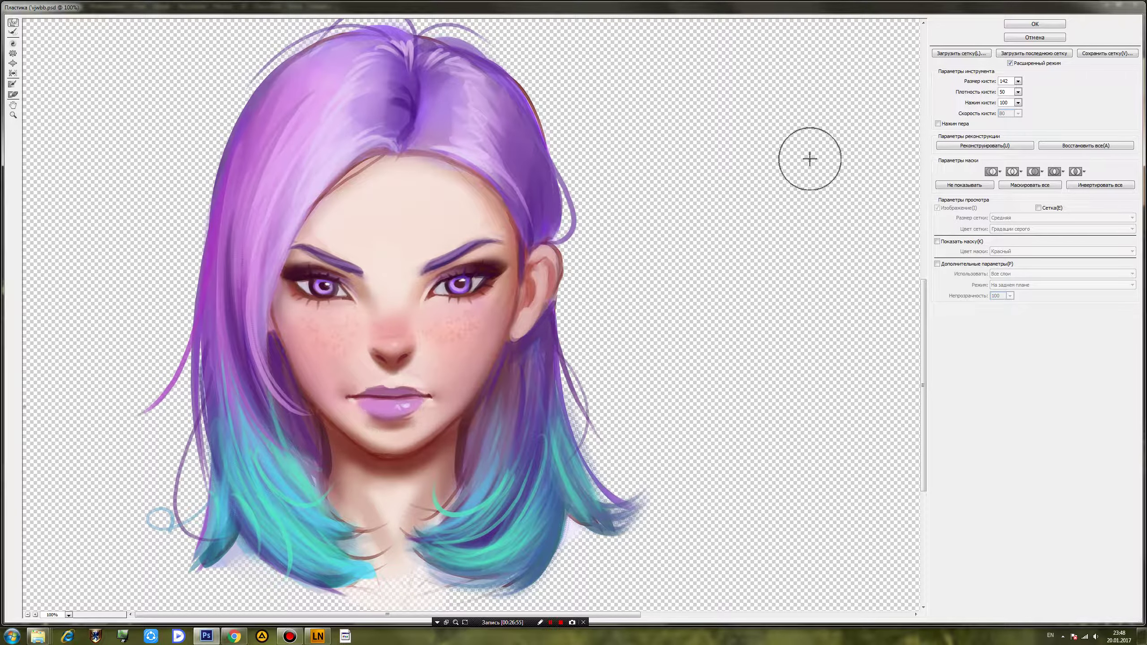
click(1035, 24)
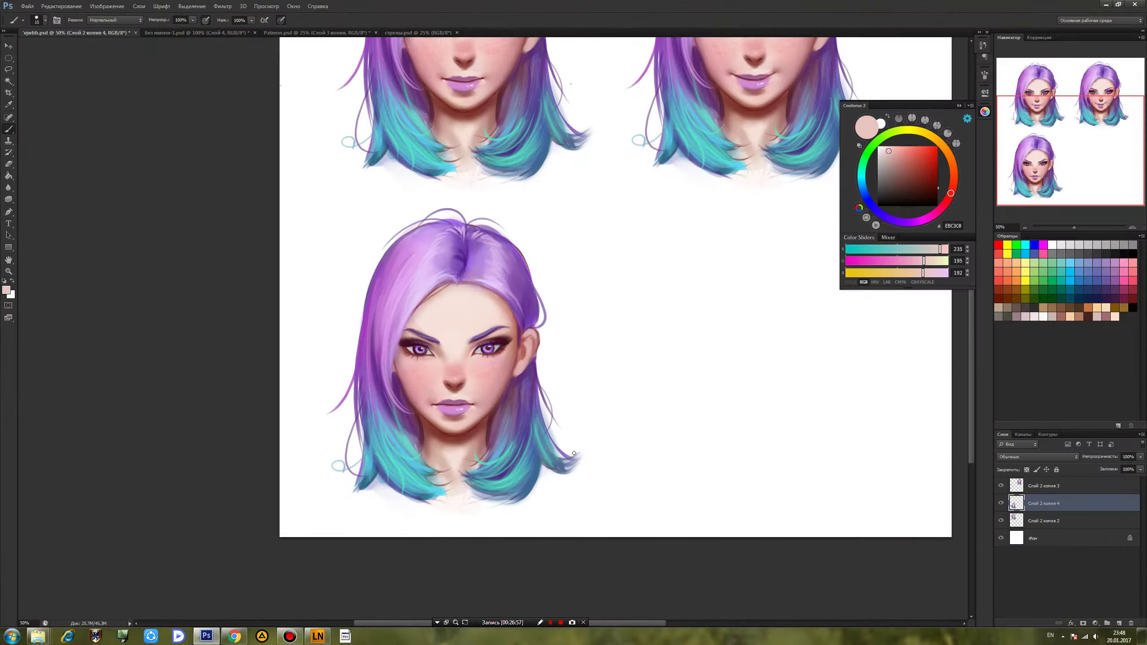
key(ctrl+z)
key(ctrl+z)
Darken the eye shadow around both eyes of the lower portrait with a resized soft brush and a sampled dark red.
drag(617, 321, 607, 440)
drag(611, 360, 604, 334)
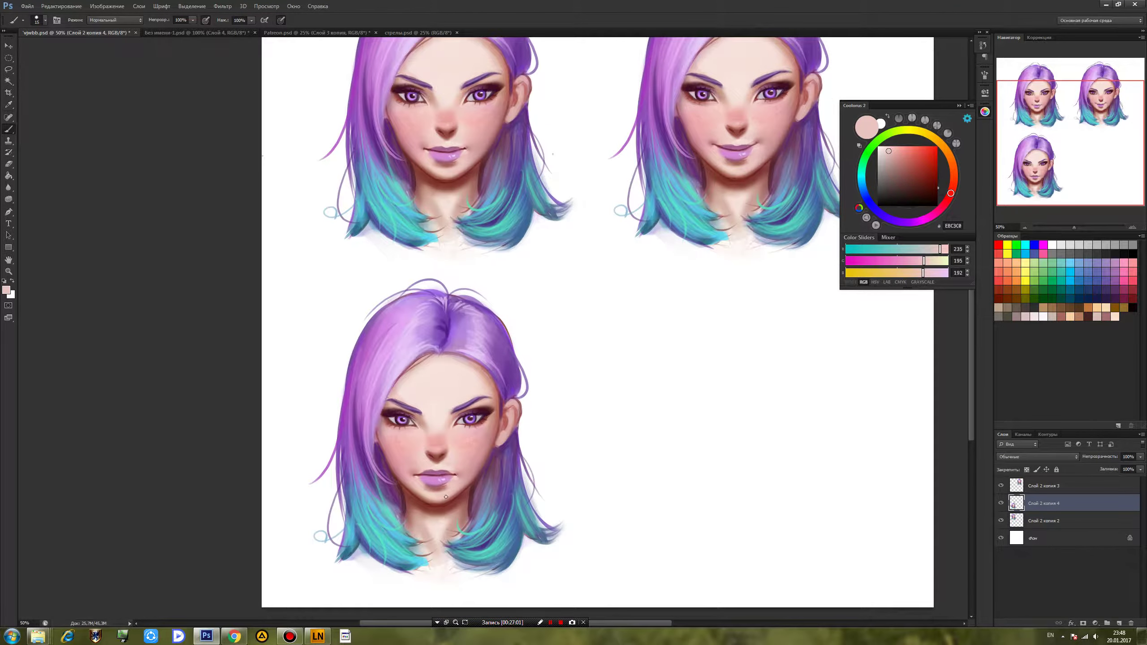
key(ctrl+plus)
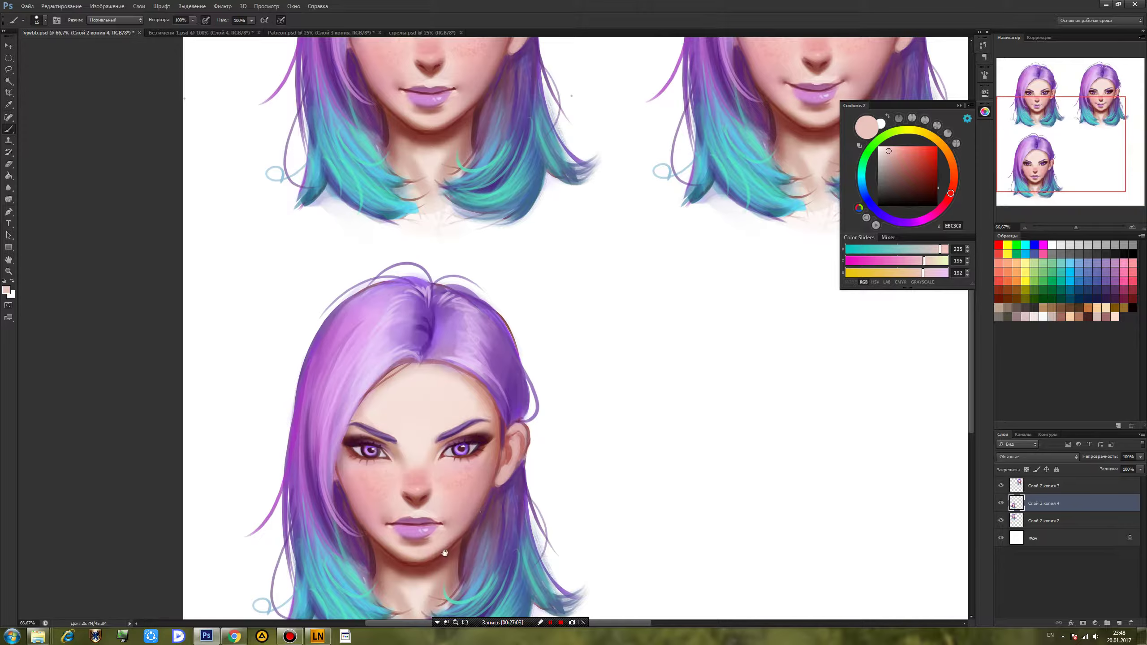
drag(478, 510, 485, 382)
alt+click(483, 306)
right_click(485, 308)
click(595, 373)
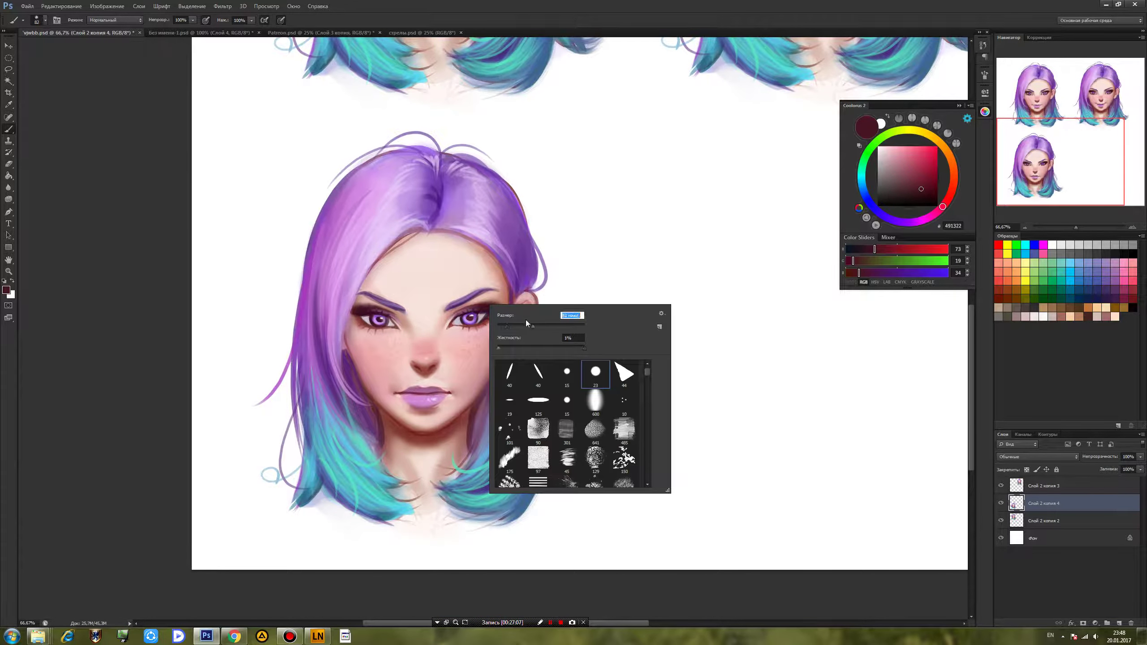
drag(448, 321, 482, 305)
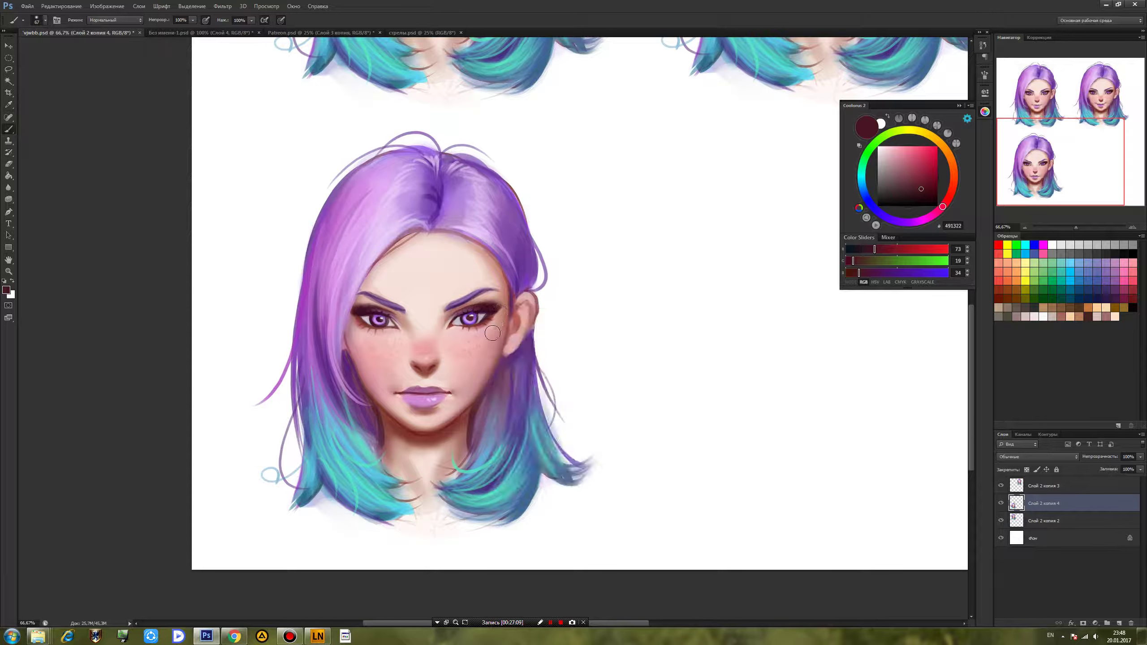
drag(393, 312, 379, 311)
Paint over the lower eyelashes of both eyes with a smaller brush, using sampled reddish and skin tones to soften them.
alt+click(486, 318)
right_click(477, 330)
mouse_move(488, 340)
mouse_down()
mouse_move(460, 330)
mouse_move(485, 327)
mouse_up()
key(ctrl+z)
right_click(480, 329)
click(497, 350)
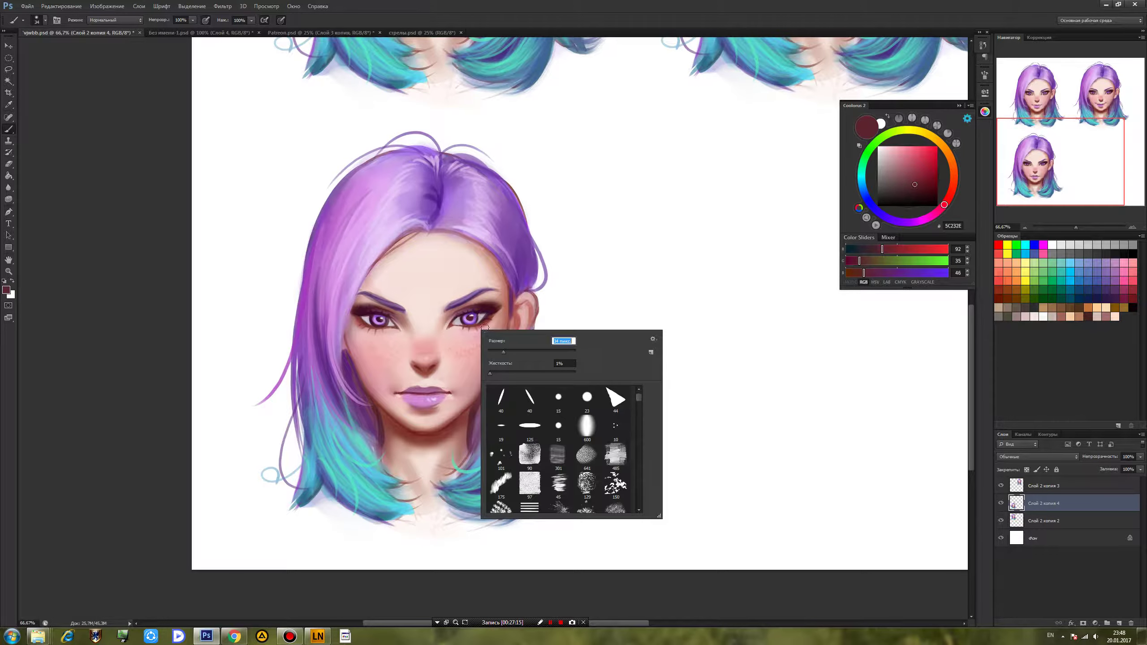
alt+click(479, 326)
drag(453, 327, 485, 323)
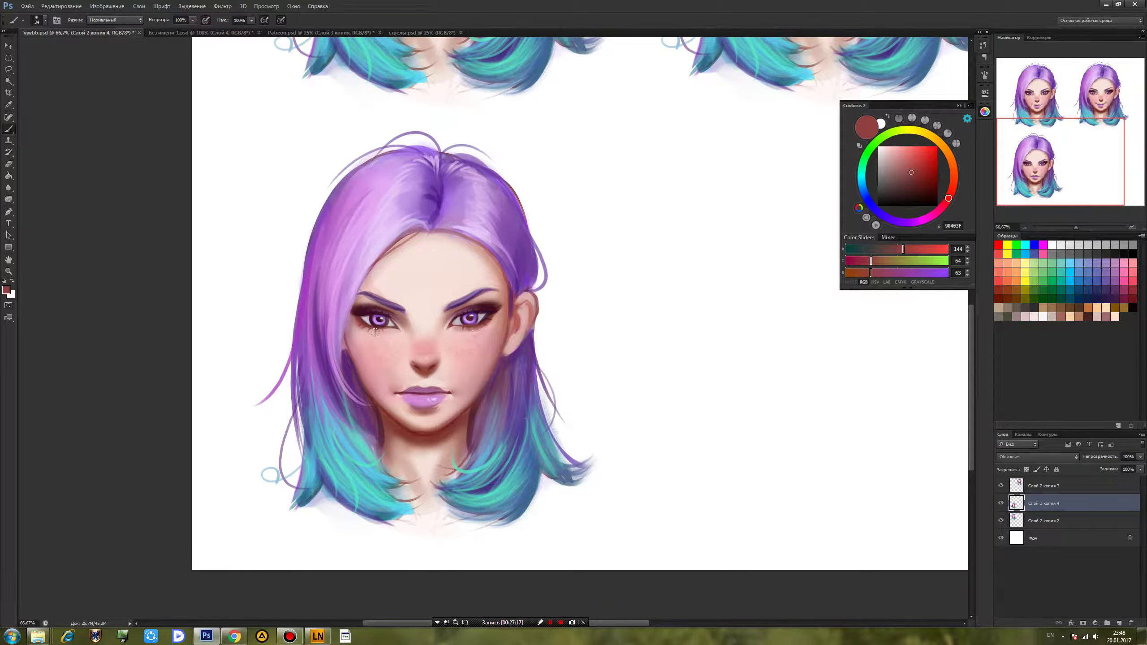
alt+click(465, 334)
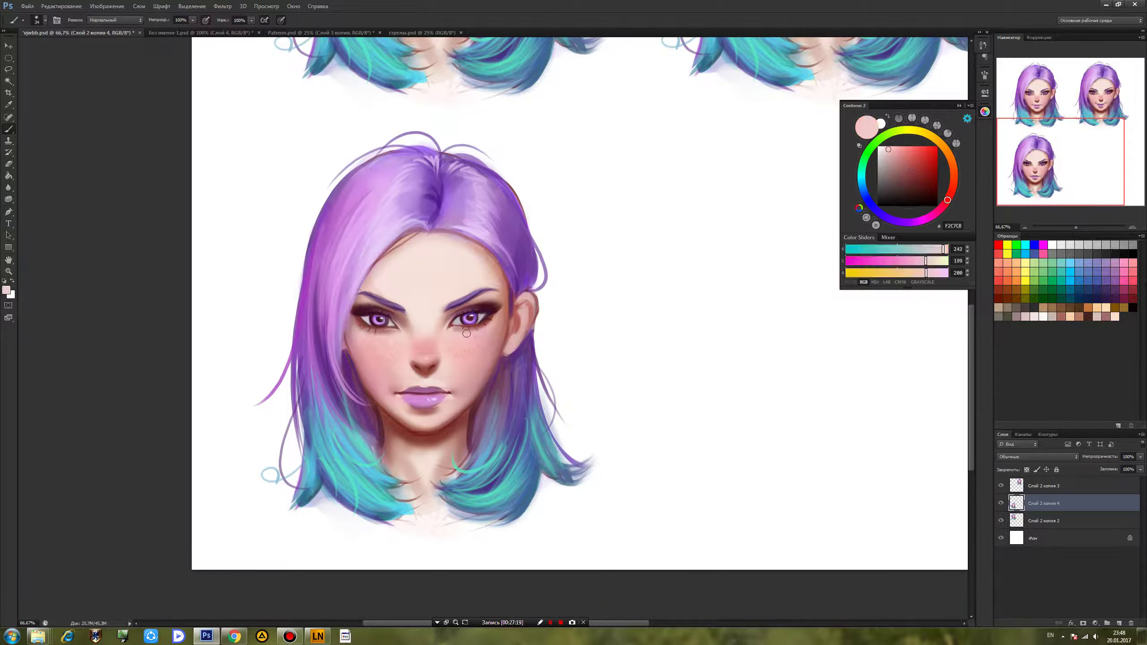
alt+click(372, 356)
Refine the upper lip and the lip line of the frowning portrait with sampled pink and dark red tones.
alt+click(425, 390)
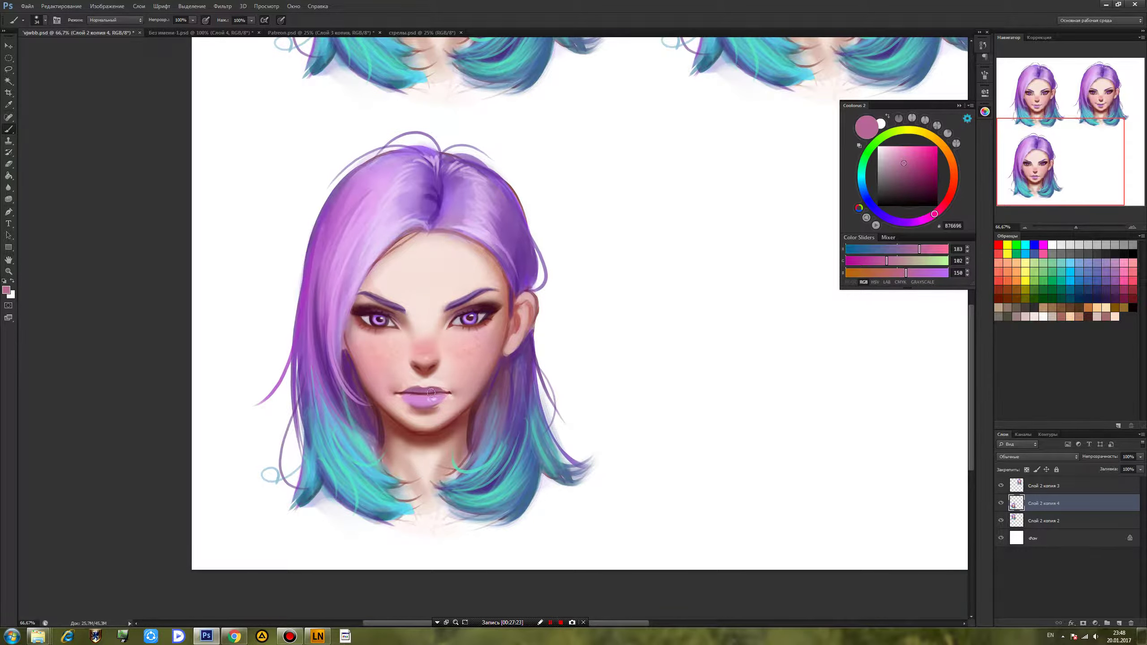
alt+click(405, 391)
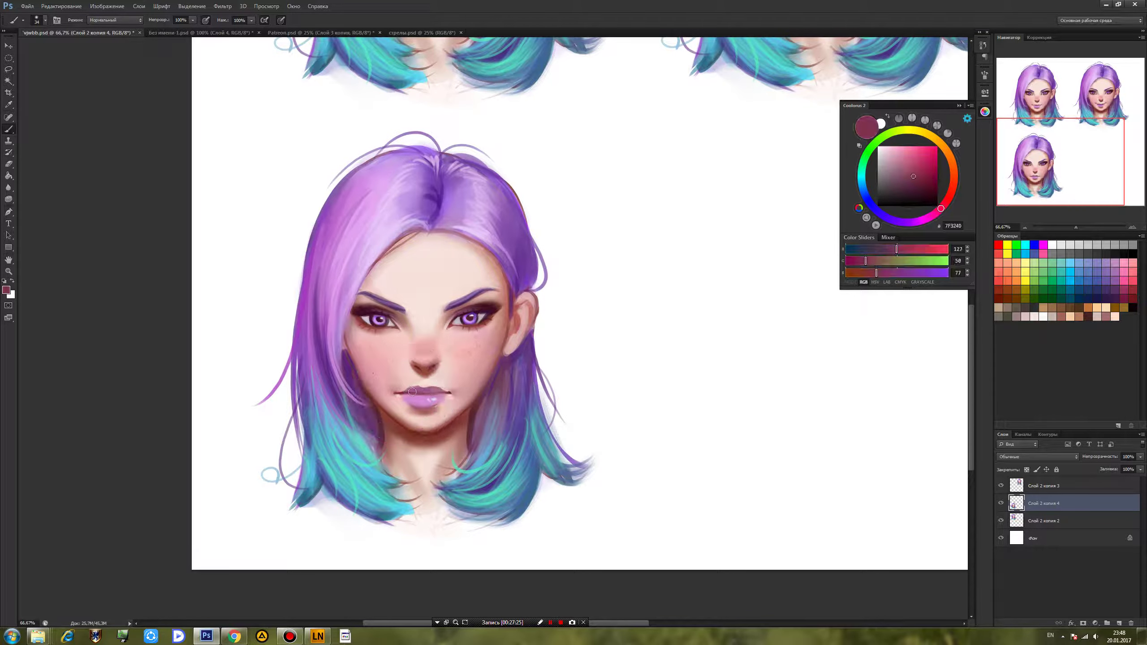
alt+click(392, 396)
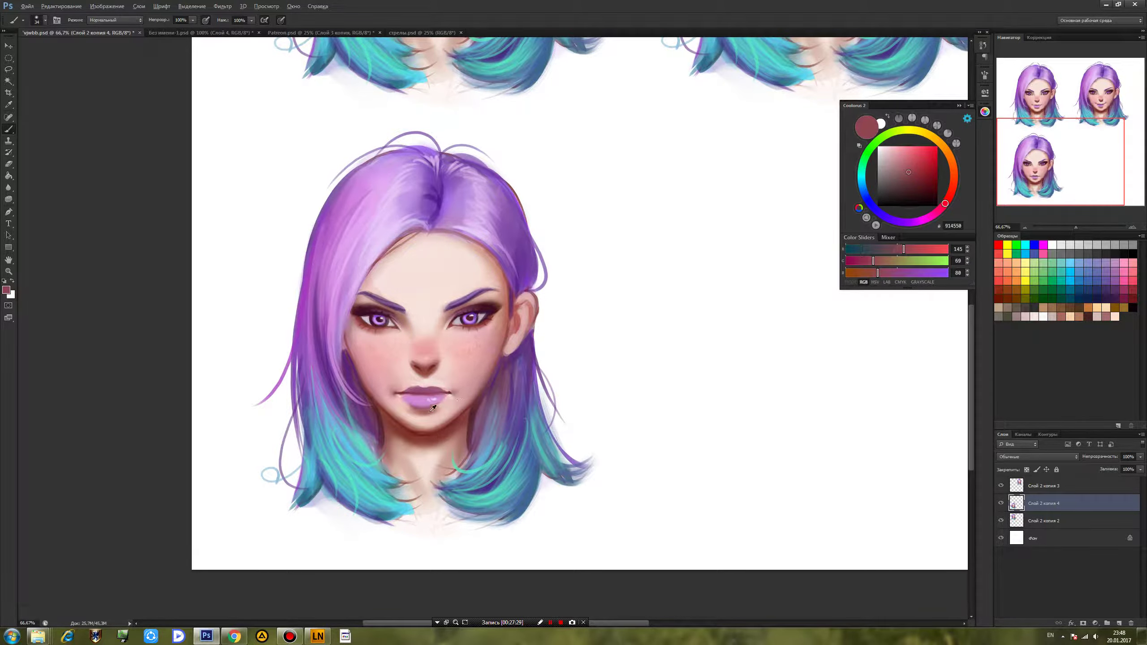
Blend the skin below the lips and around the mouth corners with a resized soft brush and sampled skin tones.
alt+click(454, 408)
right_click(454, 416)
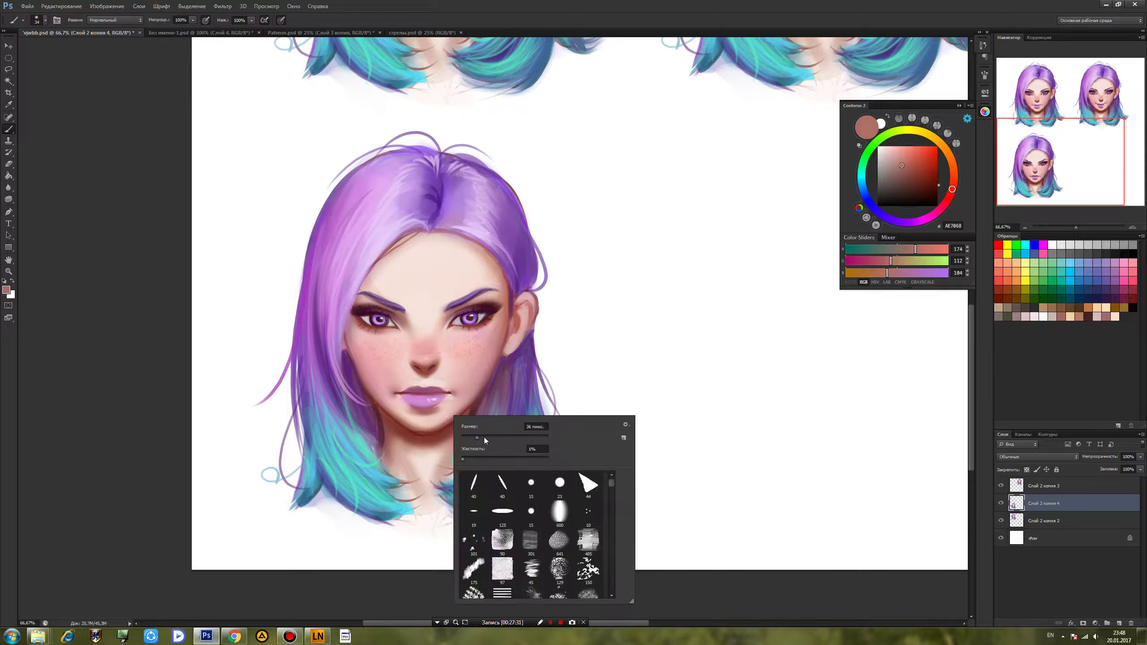
alt+click(448, 422)
alt+click(429, 421)
alt+click(435, 417)
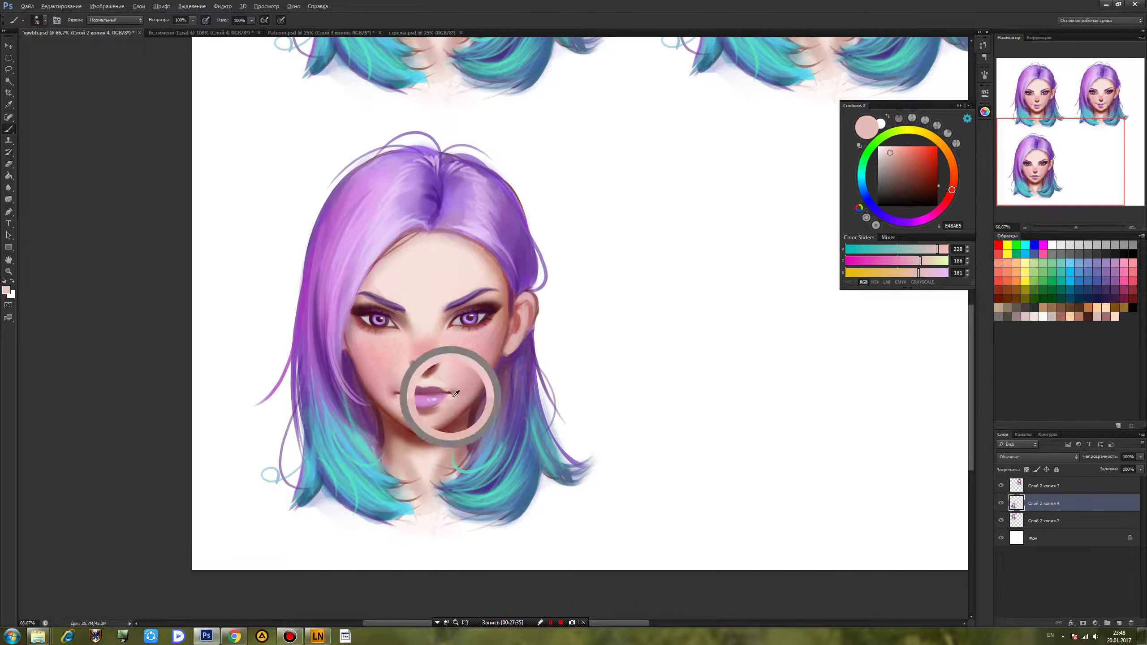
right_click(452, 393)
click(491, 418)
click(452, 399)
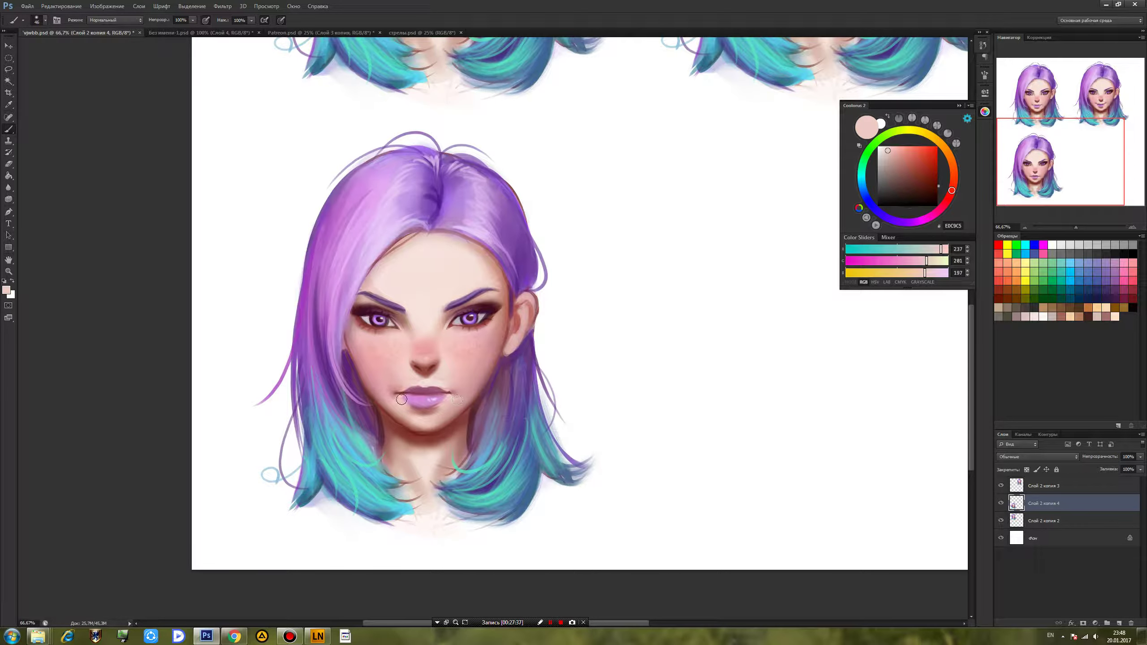
Smooth the skin above the upper lip and on both sides of the mouth with repeatedly sampled skin colours.
alt+click(410, 379)
alt+click(435, 382)
alt+click(435, 470)
alt+click(391, 378)
alt+click(451, 384)
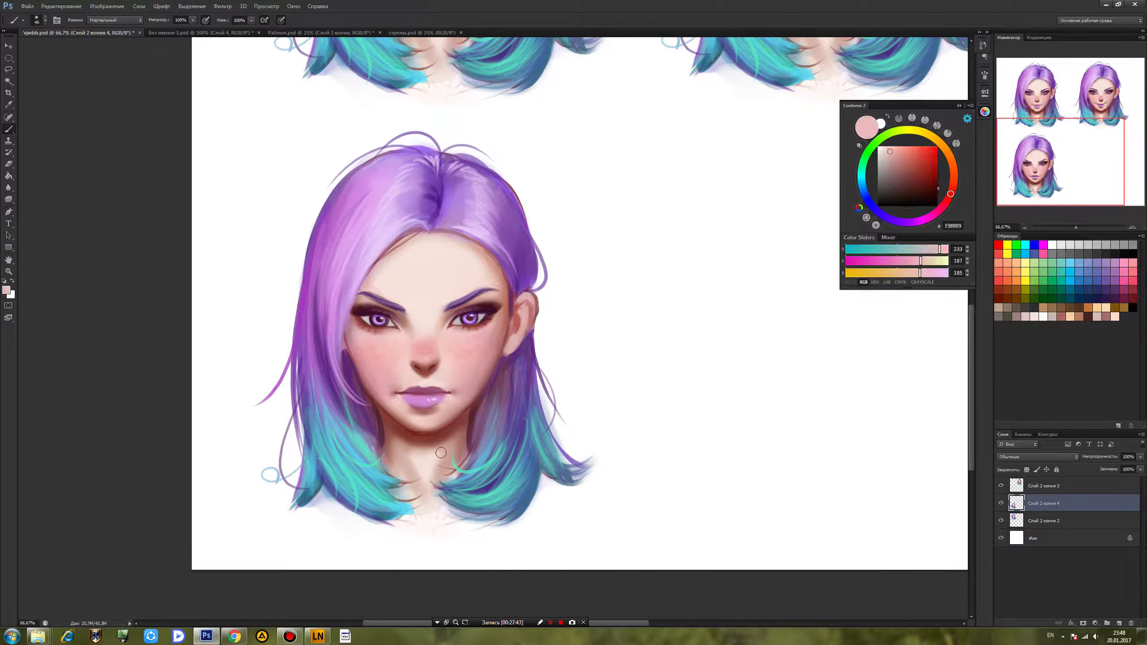
alt+click(405, 380)
alt+click(439, 379)
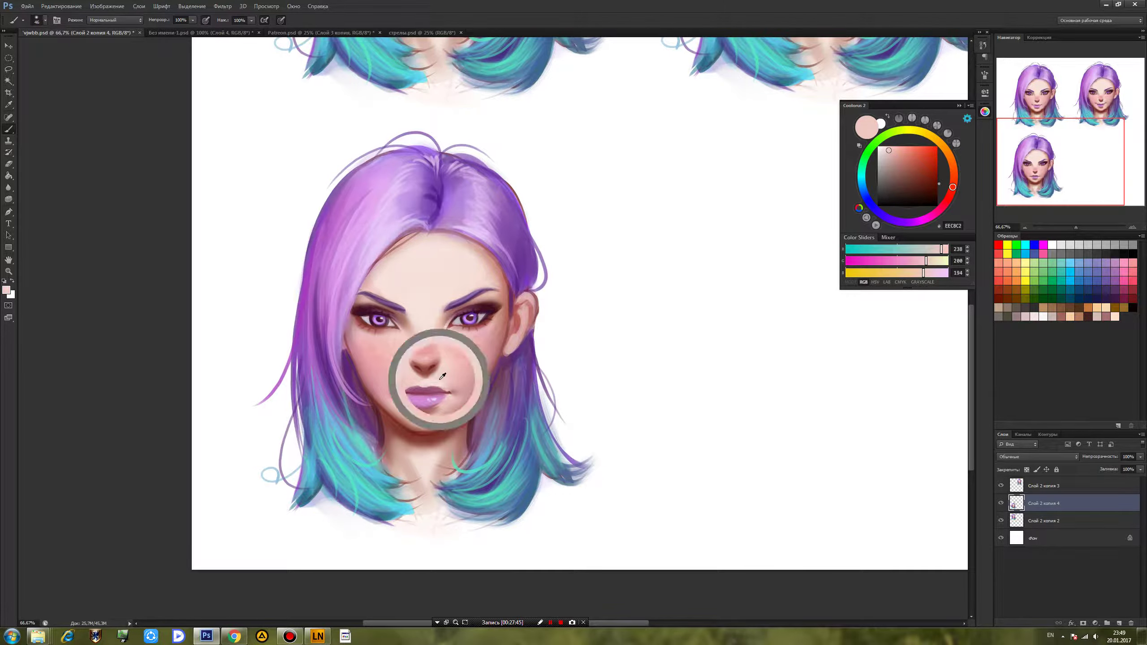
alt+click(412, 379)
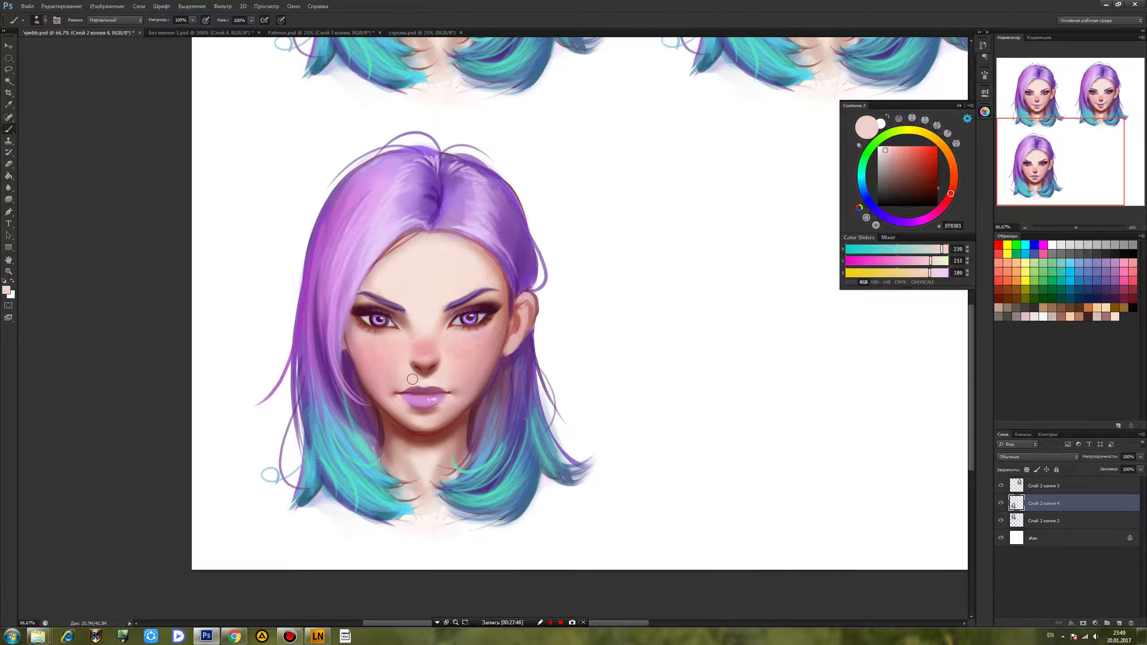
alt+click(454, 383)
Retouch the skin between the eyes and the nose bridge with sampled skin tones and save the document.
alt+click(444, 319)
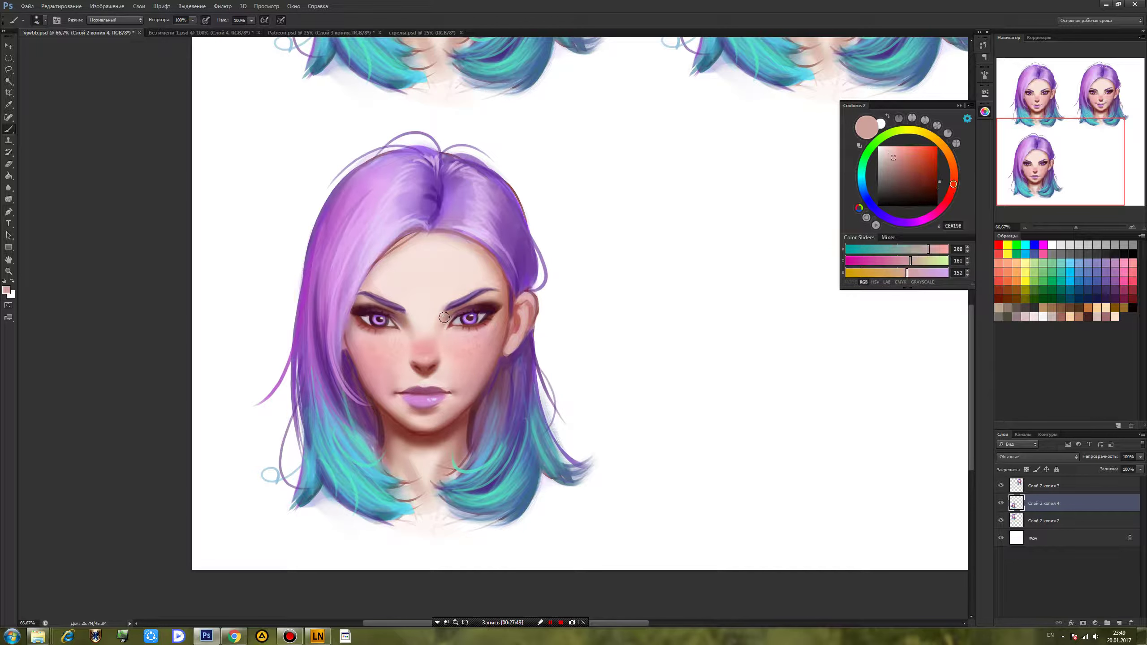
alt+click(433, 319)
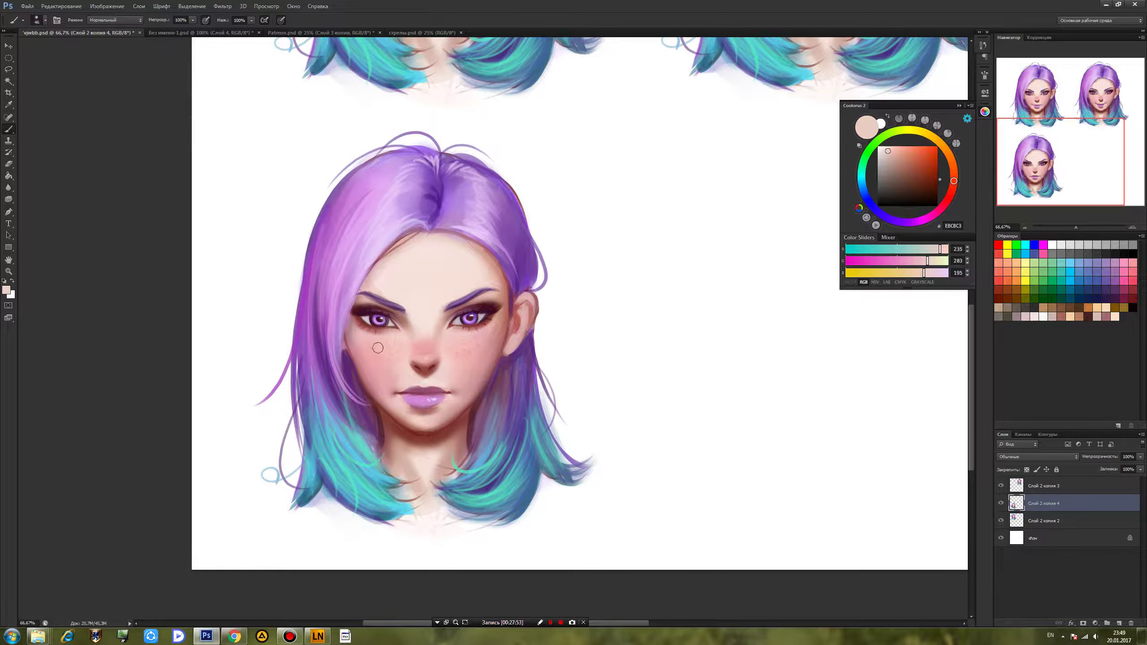
key(ctrl+s)
Duplicate the original portrait's layer again and place the copy beside the frowning portrait, below the smiling one.
drag(598, 256, 516, 289)
key(ctrl+minus)
drag(616, 339, 596, 402)
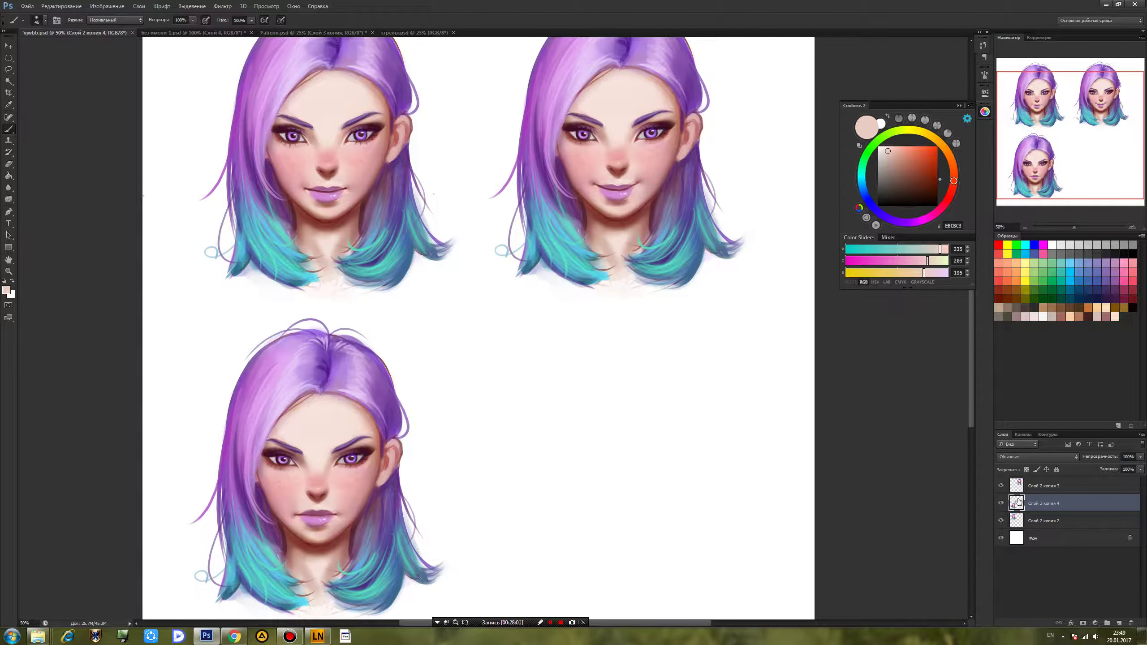
click(1002, 490)
click(1002, 490)
click(1031, 524)
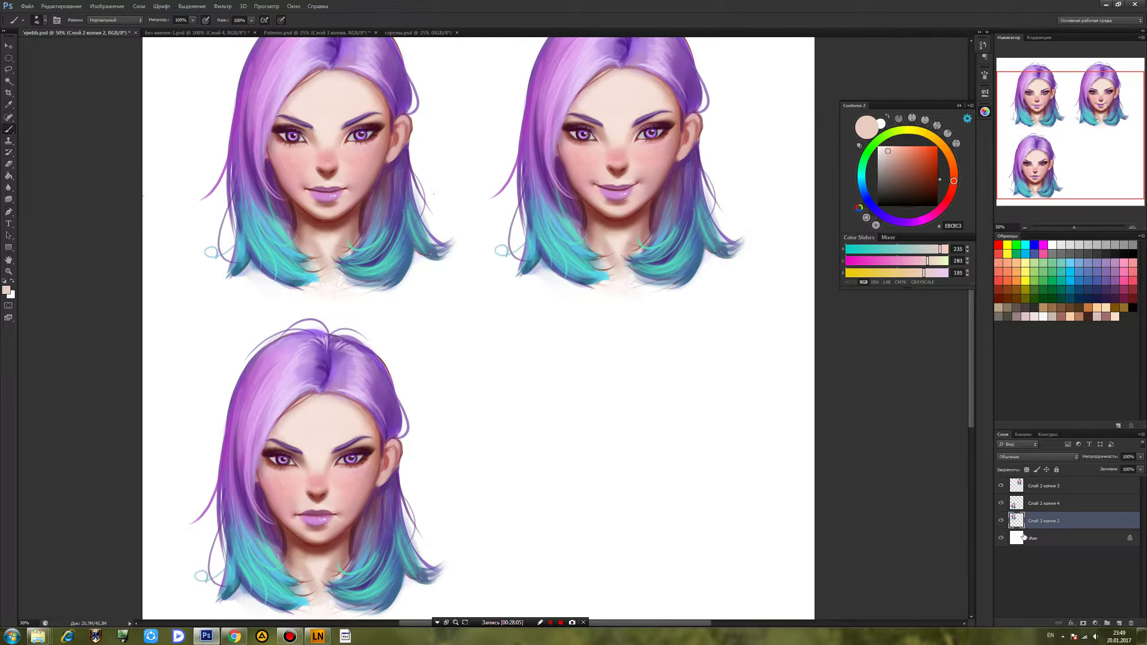
key(ctrl+j)
mouse_move(442, 316)
mouse_down()
mouse_move(641, 456)
mouse_move(719, 446)
mouse_move(738, 461)
mouse_move(742, 434)
mouse_move(749, 462)
mouse_up()
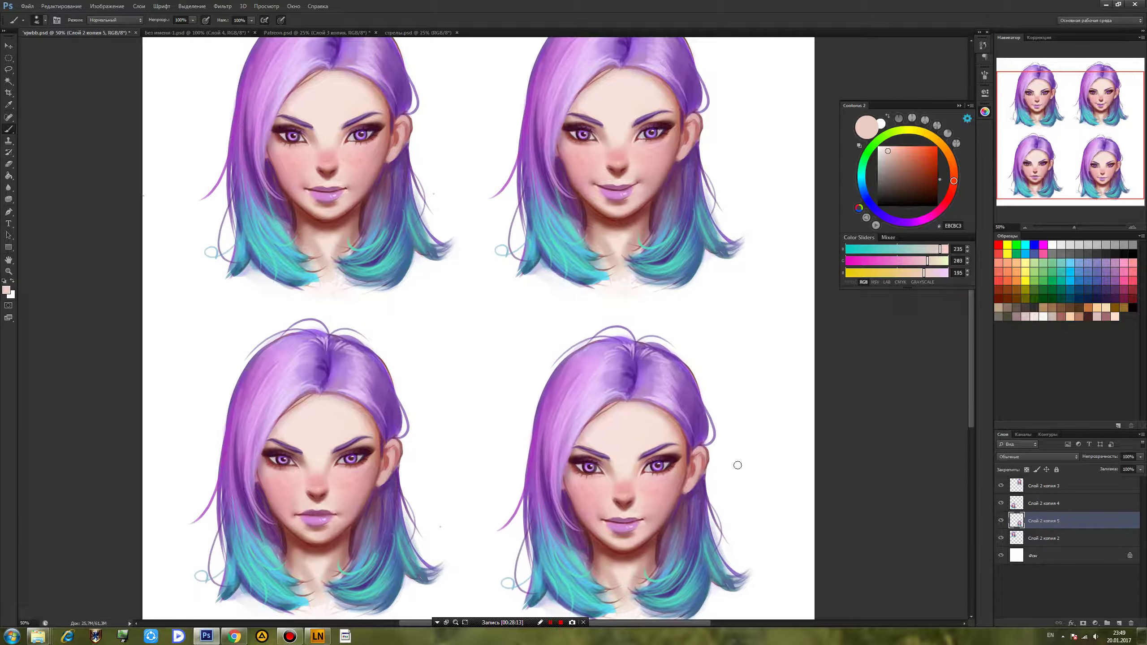
Open the fourth portrait's layer in the Liquify filter and push the inner eyebrow ends upward with a size 228 brush.
drag(680, 530, 664, 483)
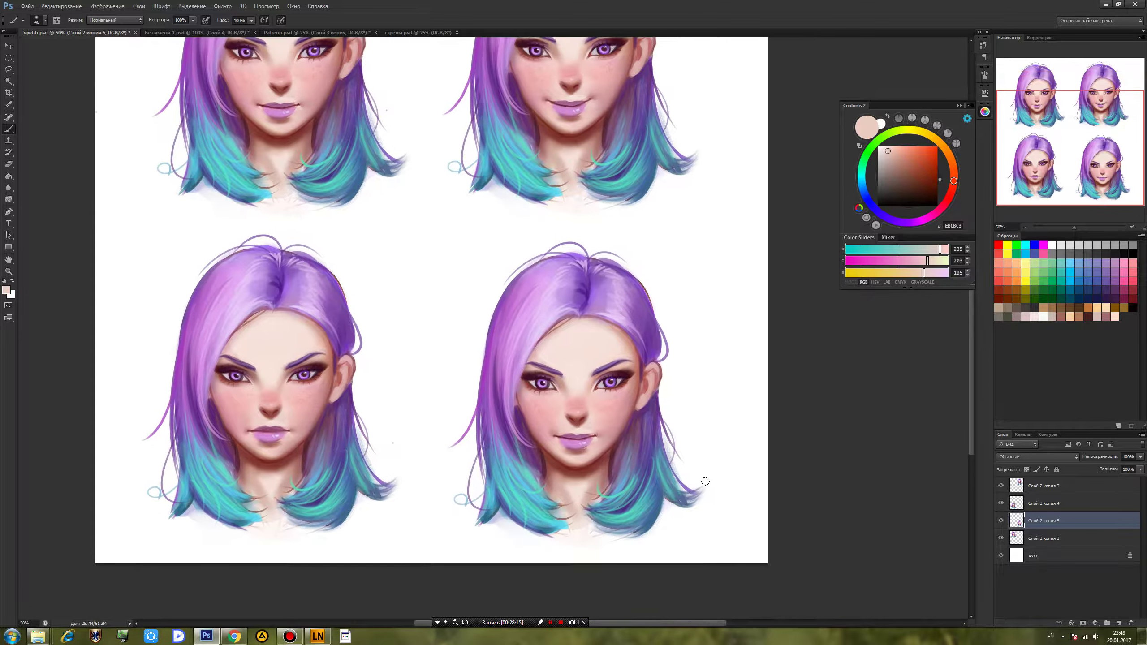
click(223, 6)
click(243, 67)
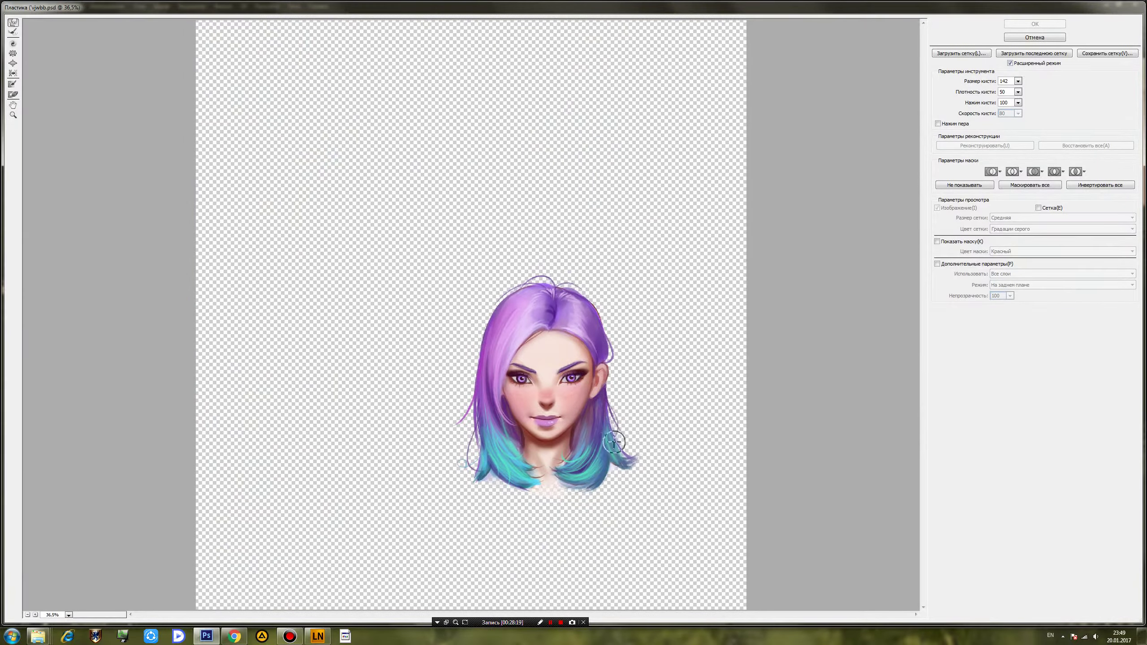
click(610, 448)
click(610, 449)
click(610, 449)
mouse_move(625, 489)
mouse_down()
mouse_move(448, 395)
mouse_move(444, 294)
mouse_move(501, 405)
mouse_up()
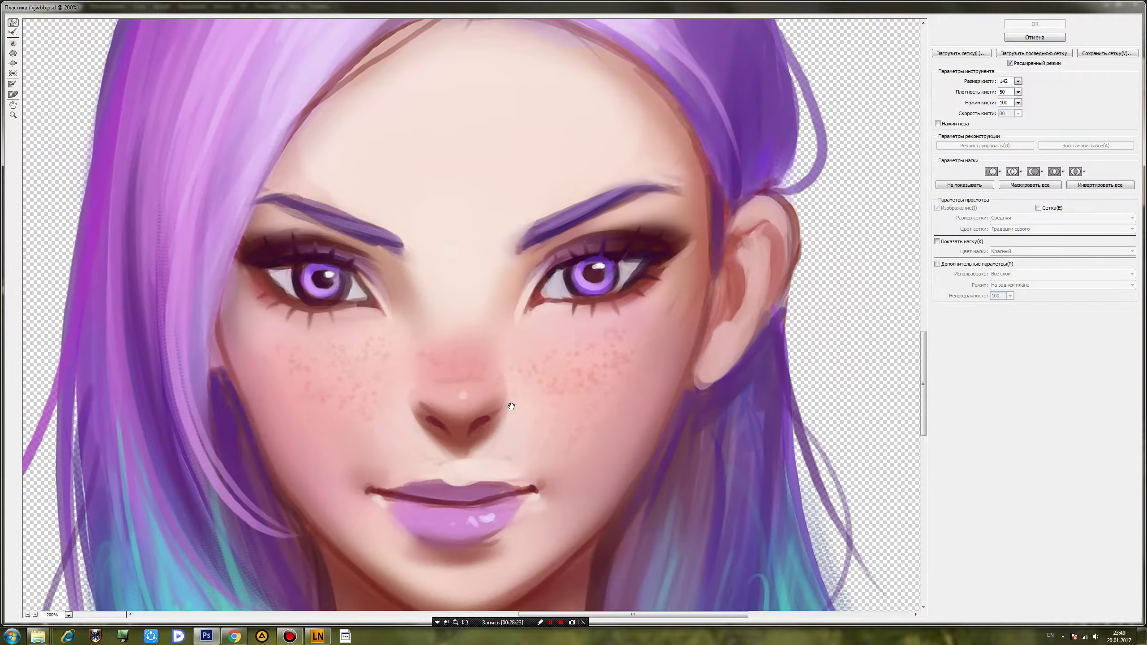
mouse_move(975, 83)
mouse_down()
mouse_move(999, 83)
mouse_move(977, 83)
mouse_up()
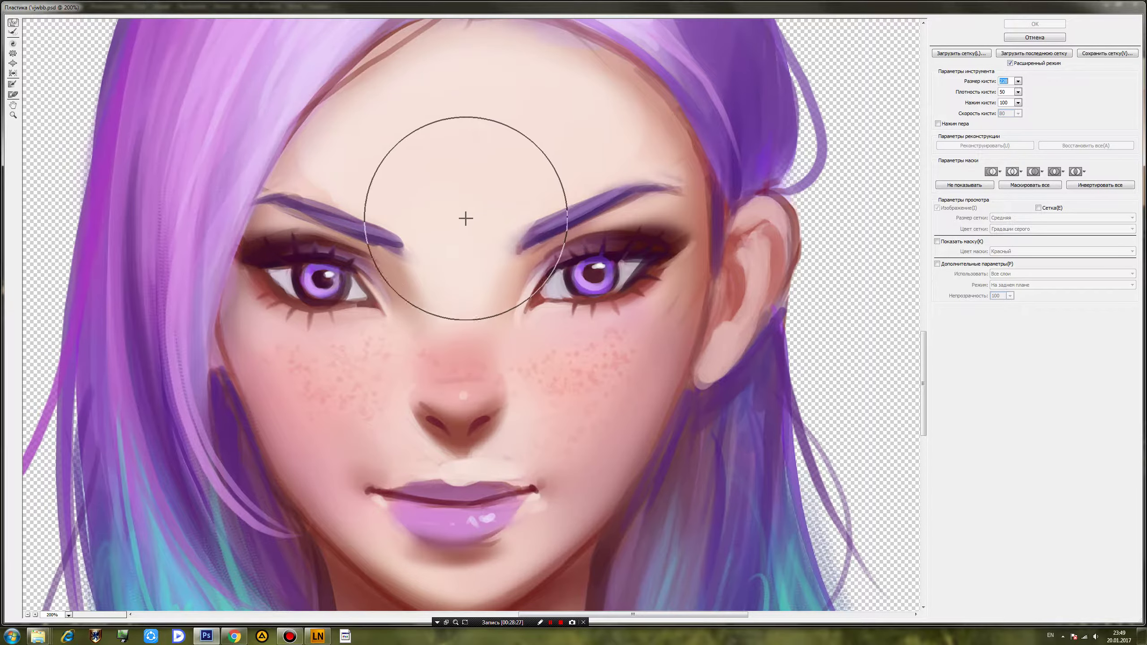
mouse_move(459, 215)
mouse_down()
mouse_move(386, 192)
mouse_move(389, 211)
mouse_move(349, 198)
mouse_up()
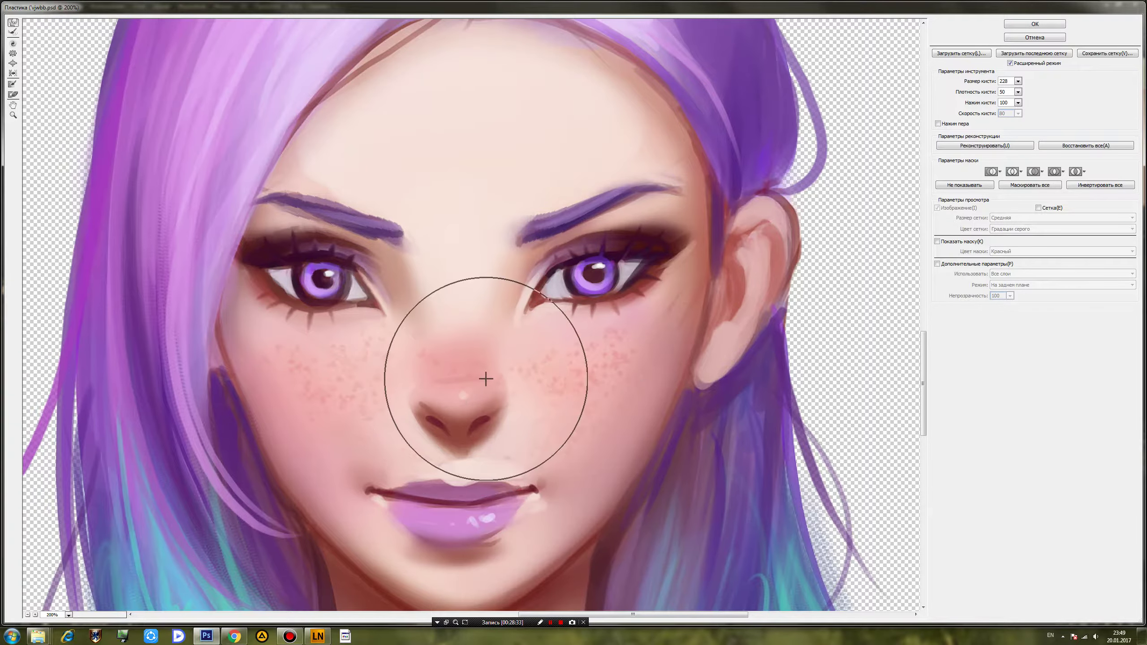
Raise the inner eyebrows further and pull the mouth corner down with a size 184 brush, and apply the Liquify changes.
key(ctrl+minus)
drag(975, 82, 949, 98)
drag(434, 270, 438, 268)
key(ctrl+z)
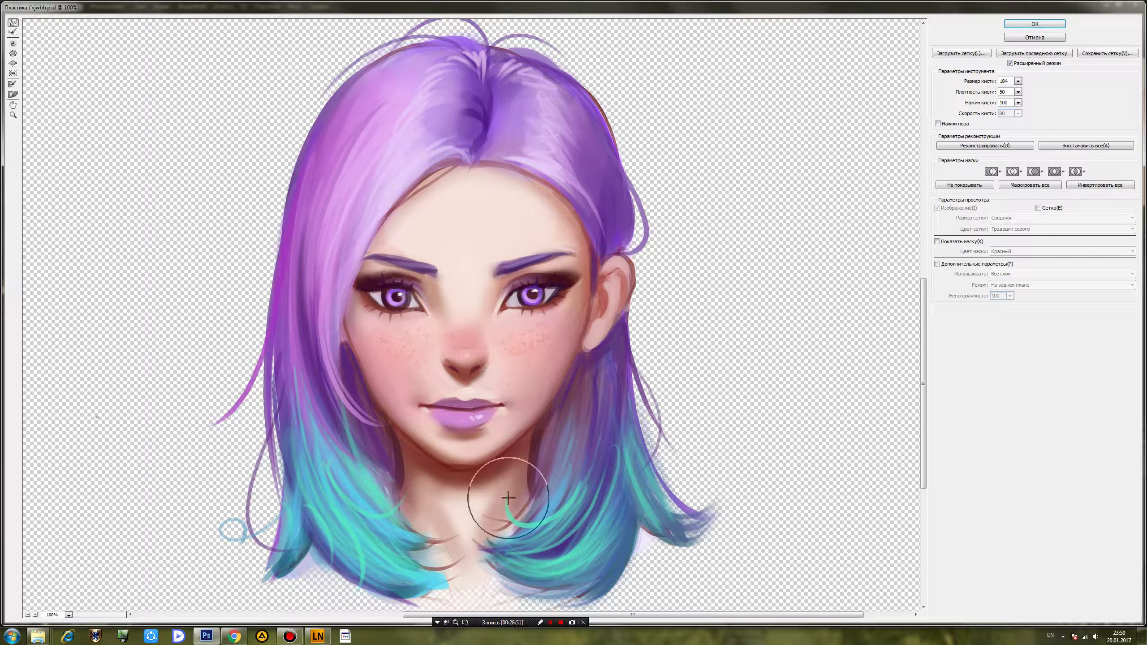
drag(509, 385, 512, 396)
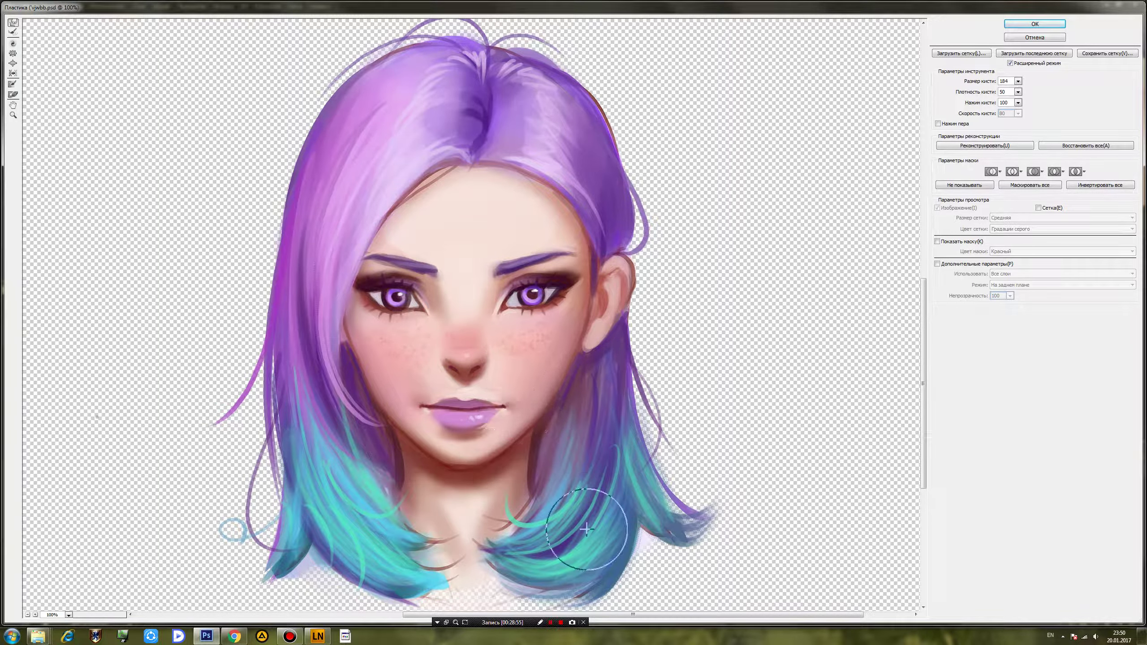
click(1035, 23)
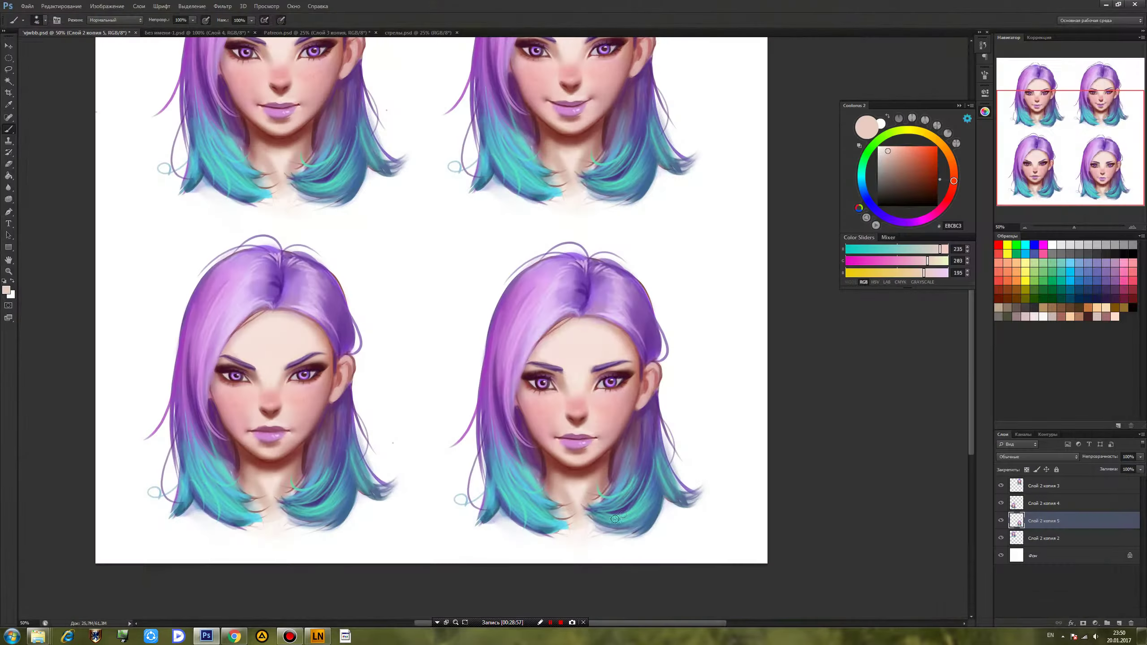
Retouch the inner lid shading beneath the right-hand eyebrow of the reshaped portrait with a small round brush and sampled colours.
key(ctrl+plus)
key(ctrl+plus)
key(ctrl+plus)
mouse_move(851, 552)
mouse_down()
mouse_move(611, 313)
mouse_move(465, 223)
mouse_up()
right_click(652, 283)
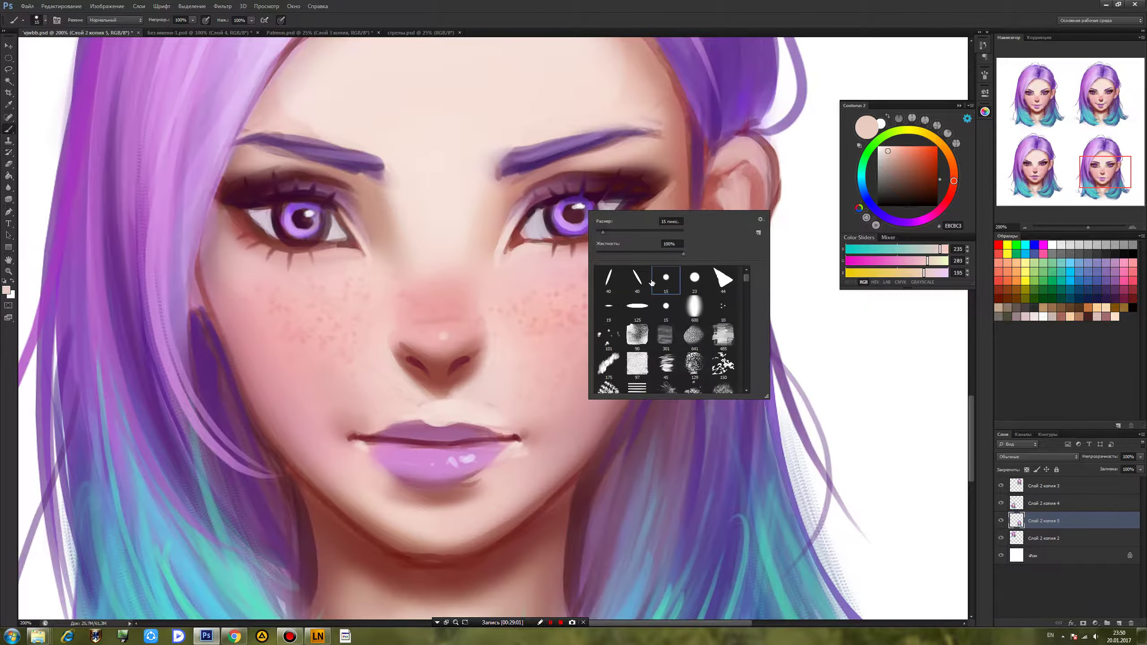
alt+click(518, 195)
mouse_move(536, 185)
mouse_down()
mouse_move(630, 175)
mouse_move(585, 171)
mouse_move(507, 207)
mouse_up()
alt+click(605, 177)
alt+click(508, 207)
Redefine the inner end of the right-hand eyebrow with sampled purple and skin tones.
alt+click(510, 166)
mouse_move(537, 157)
mouse_down()
mouse_move(562, 151)
mouse_move(523, 155)
mouse_move(563, 146)
mouse_move(520, 161)
mouse_up()
alt+click(523, 154)
alt+click(586, 141)
alt+click(523, 132)
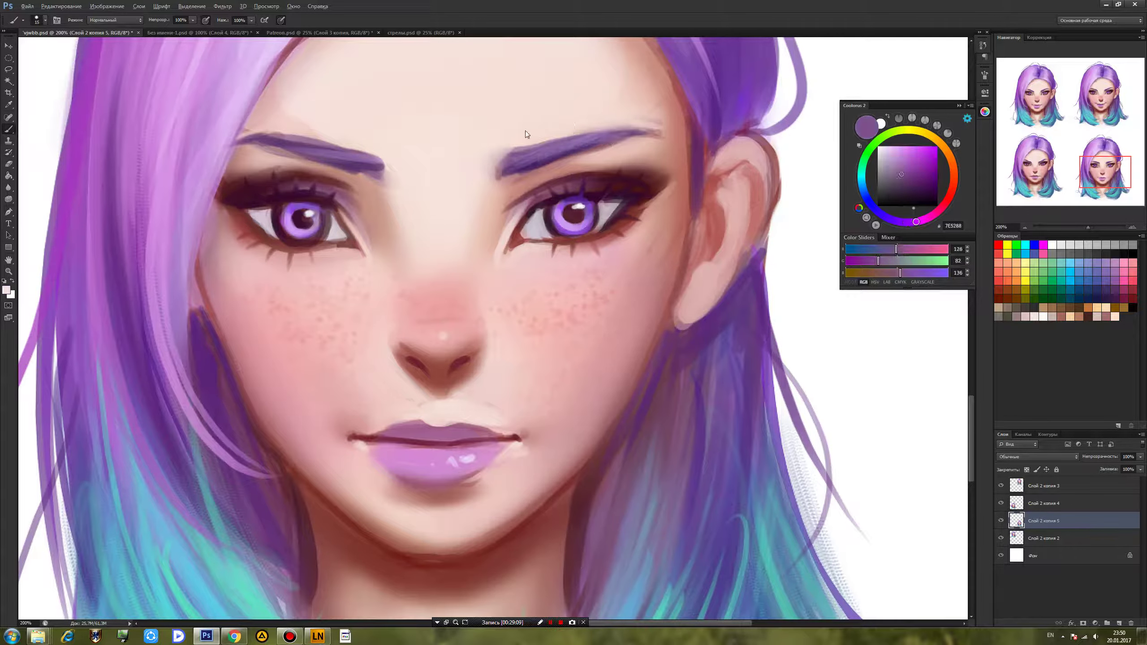
alt+click(513, 157)
alt+click(526, 170)
Clean up the inner end of the left-hand eyebrow and the skin around it with sampled colours.
alt+click(377, 157)
alt+click(395, 175)
alt+click(382, 168)
alt+click(377, 173)
alt+click(355, 159)
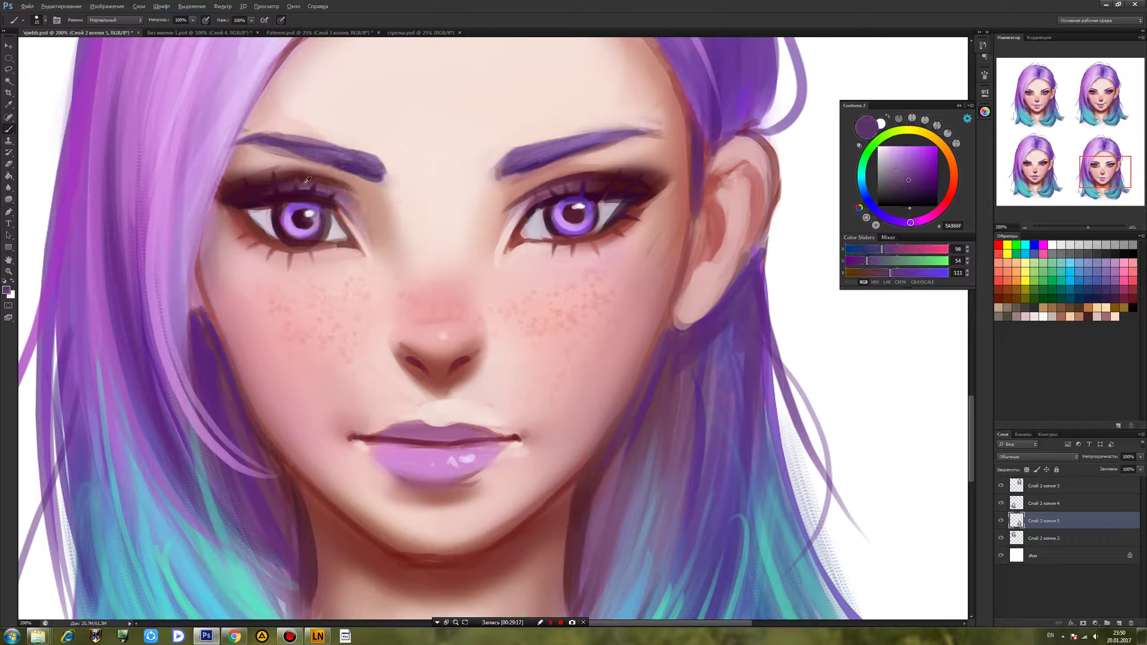
Repaint the shading on the left-hand upper eyelid and around the inner eye corner with sampled dark and skin tones.
drag(285, 171, 346, 182)
alt+click(337, 186)
alt+click(263, 178)
mouse_move(257, 173)
mouse_down()
mouse_move(312, 177)
mouse_move(353, 208)
mouse_up()
alt+click(363, 237)
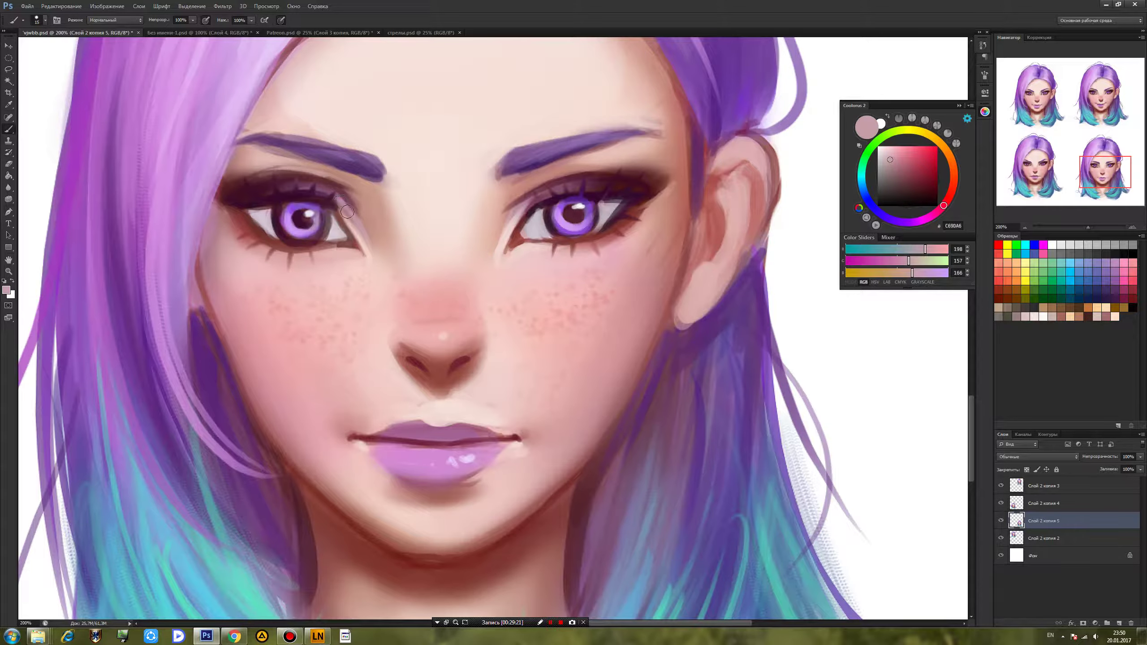
alt+click(311, 196)
drag(326, 205, 338, 218)
alt+click(340, 211)
alt+click(322, 185)
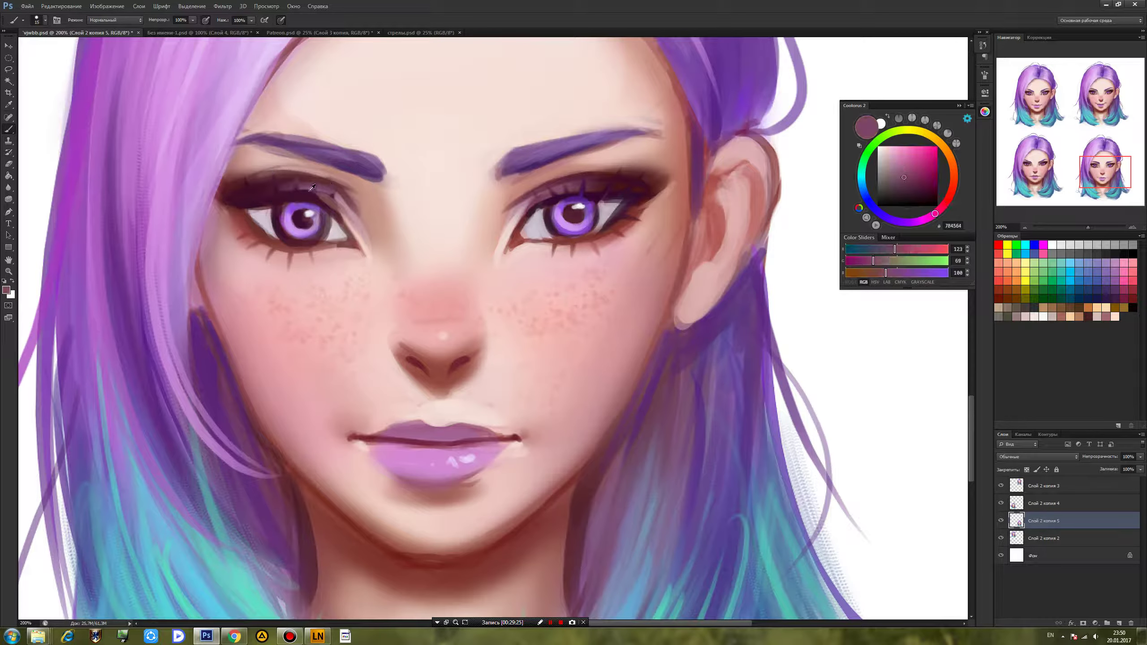
Touch up the left-hand eyelid crease and the skin around the left-hand eyebrow with sampled tones.
alt+click(484, 226)
alt+click(470, 244)
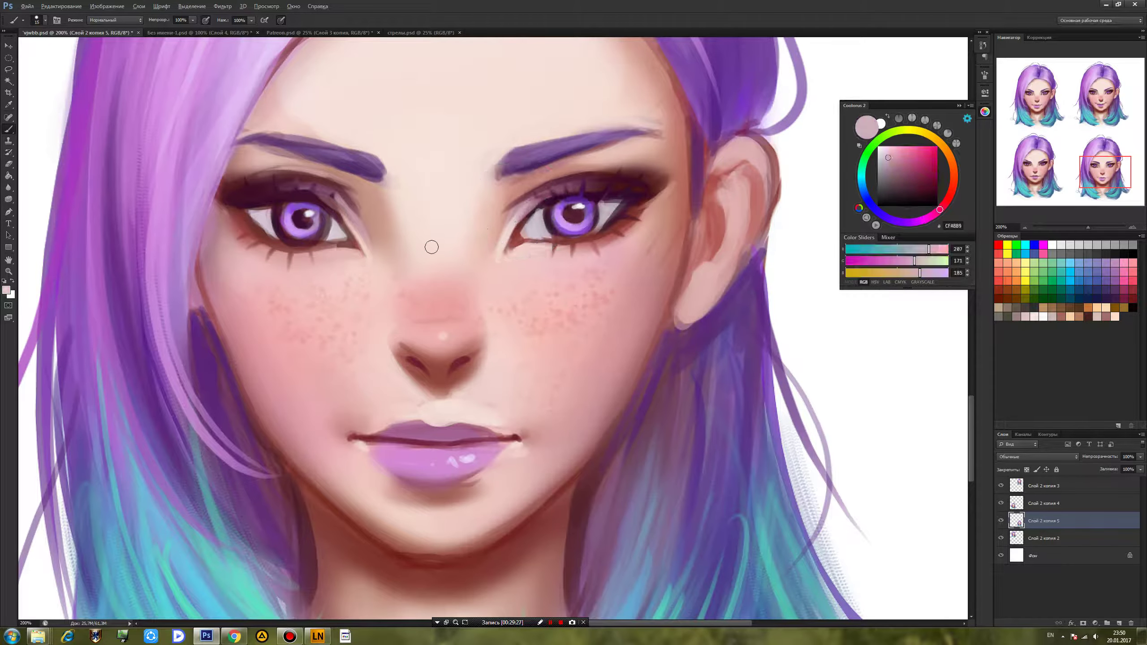
alt+click(306, 198)
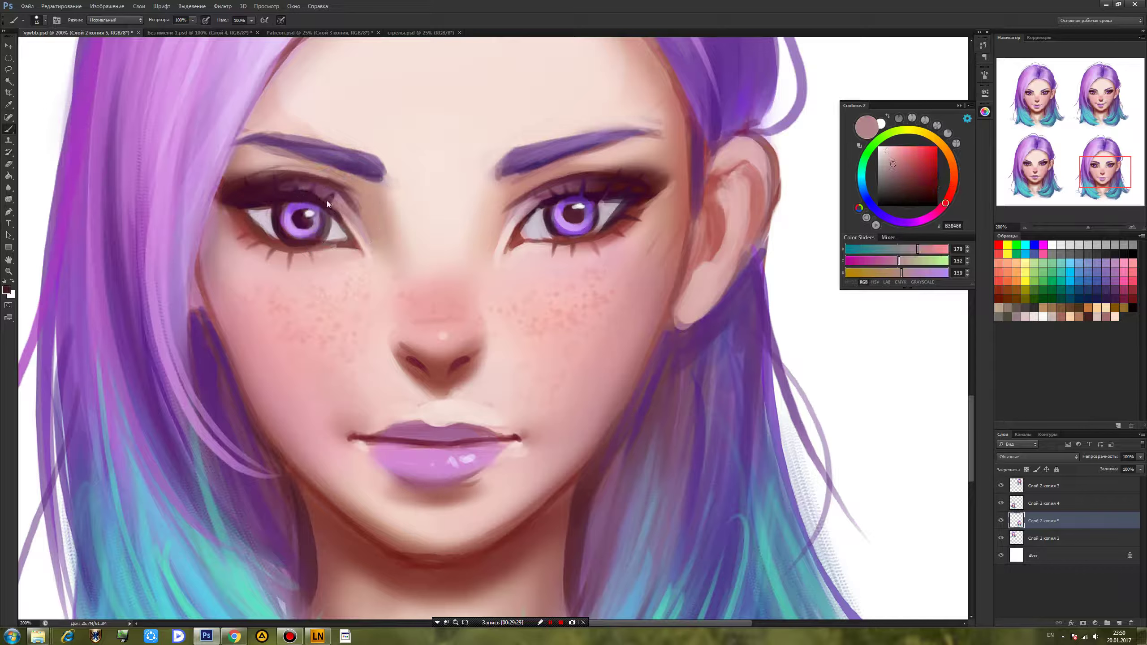
alt+click(328, 205)
alt+click(259, 156)
alt+click(287, 161)
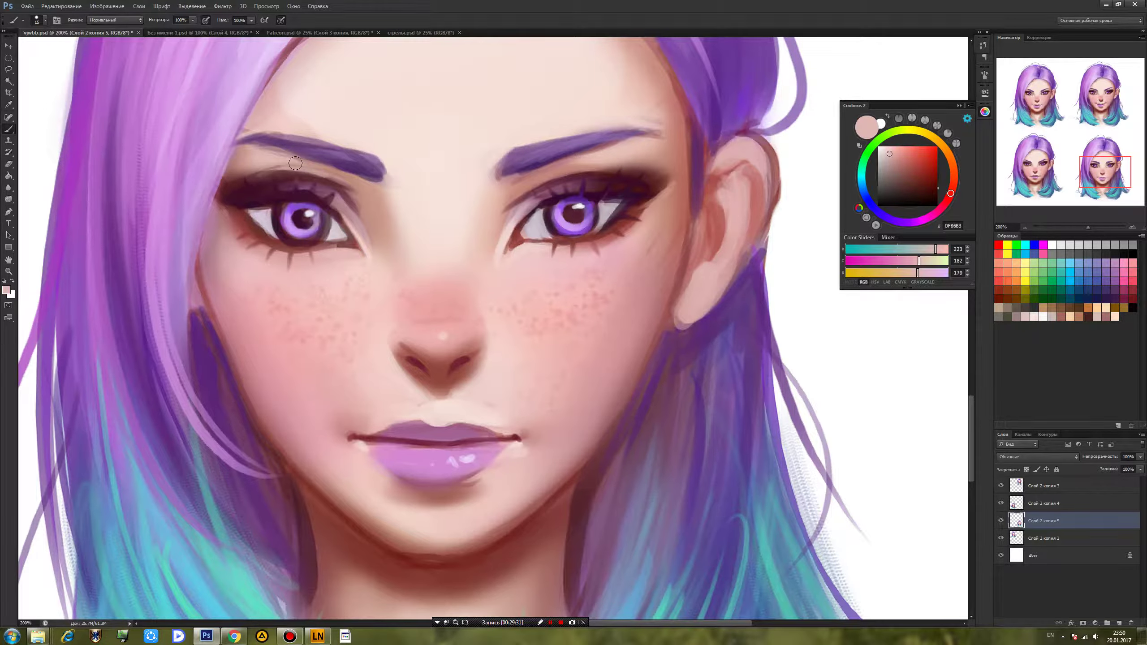
alt+click(388, 154)
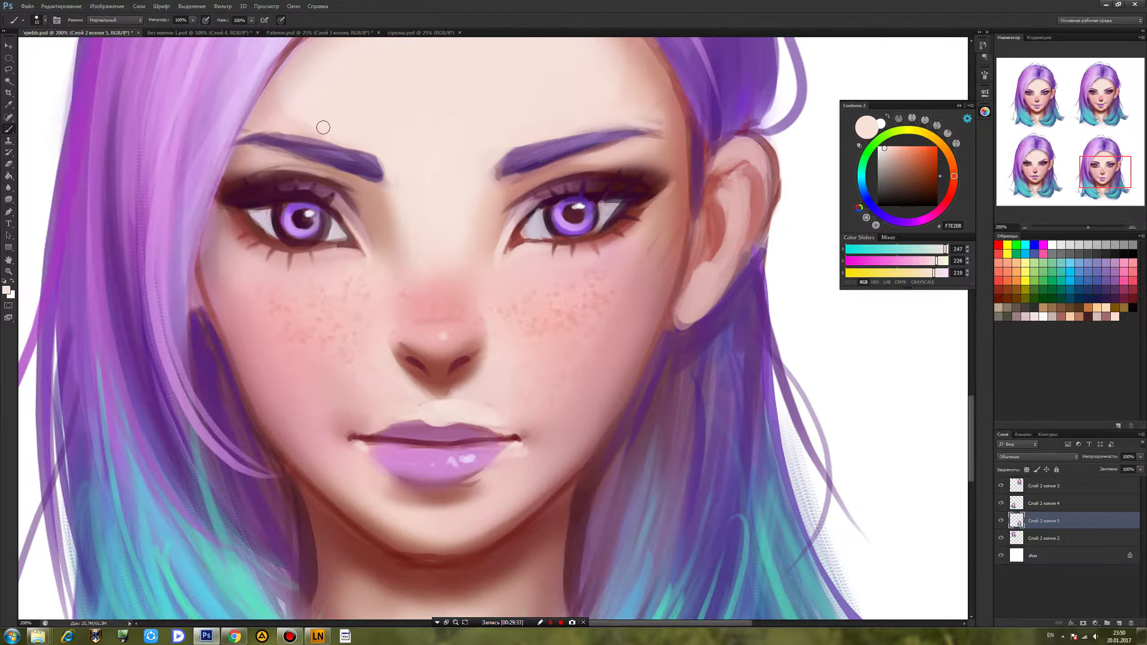
alt+click(356, 167)
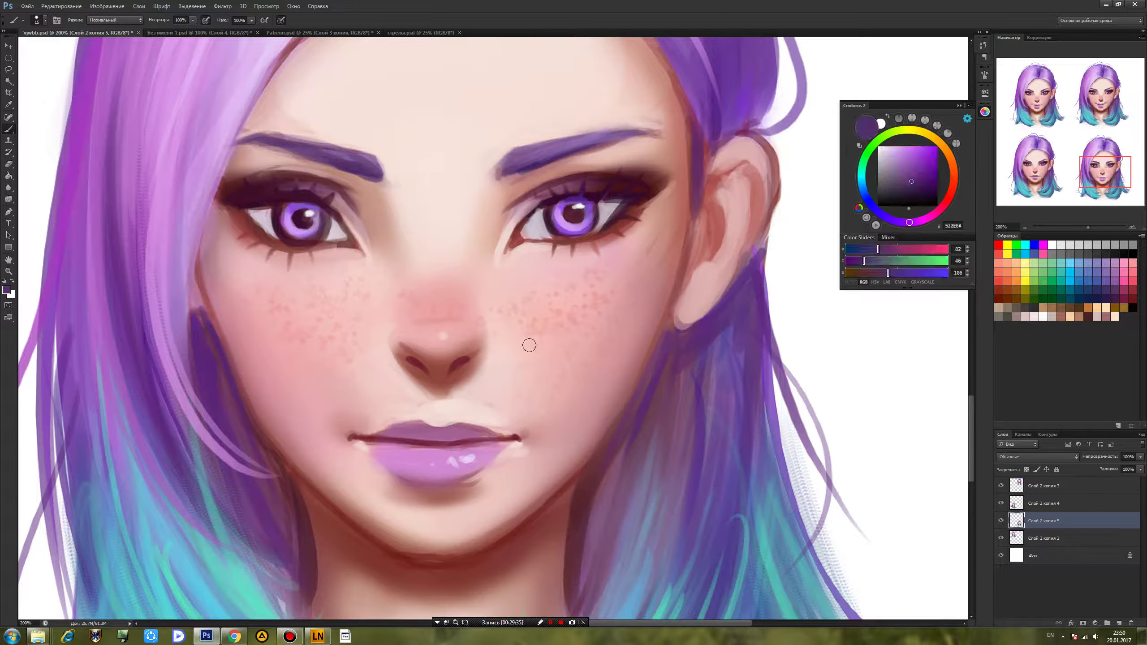
Darken the inner half of the right-hand eyebrow with deep purple and tidy its lower edge with sampled skin colour.
alt+click(532, 163)
mouse_move(566, 155)
mouse_down()
mouse_move(524, 164)
mouse_move(599, 148)
mouse_move(527, 166)
mouse_up()
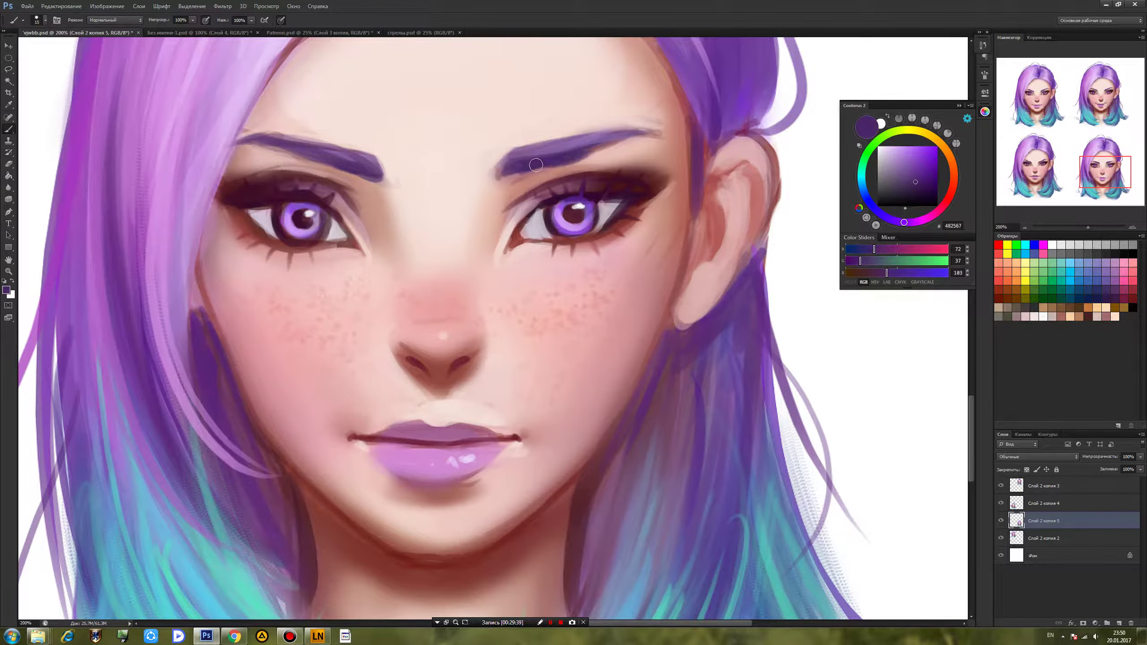
alt+click(538, 173)
alt+click(541, 158)
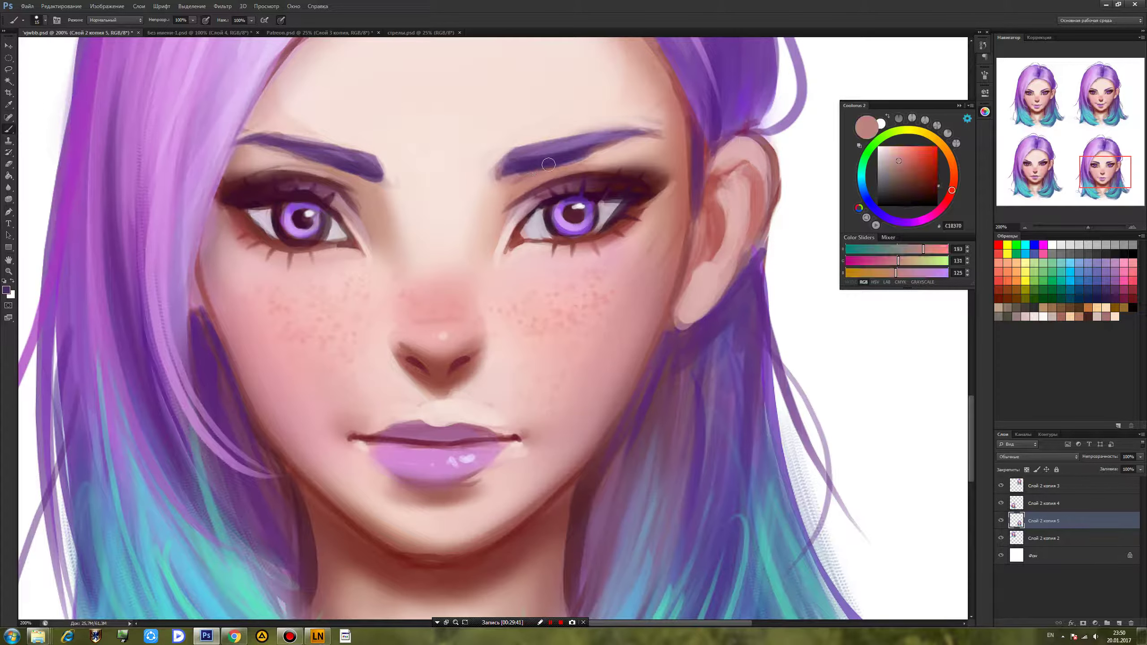
alt+click(533, 161)
alt+click(560, 161)
Darken the left-hand eyebrow with deep purple and smooth its upper edge with sampled skin tones.
mouse_move(359, 173)
mouse_down()
mouse_move(275, 145)
mouse_move(342, 172)
mouse_move(285, 140)
mouse_move(329, 141)
mouse_move(289, 147)
mouse_move(333, 153)
mouse_up()
alt+click(339, 141)
alt+click(299, 155)
drag(277, 137, 348, 151)
alt+click(289, 125)
alt+click(282, 126)
Refine the right-hand eyebrow's upper edge and outer tail with sampled skin and purple tones, and save the document.
alt+click(525, 129)
alt+click(605, 133)
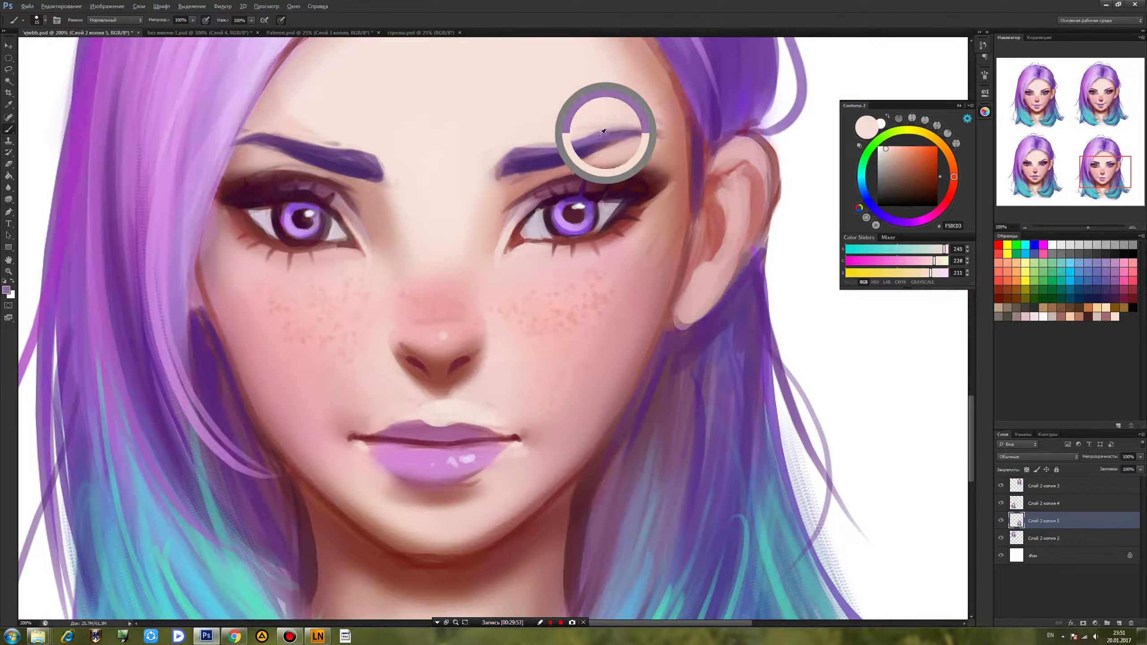
alt+click(538, 135)
alt+click(567, 132)
alt+click(604, 138)
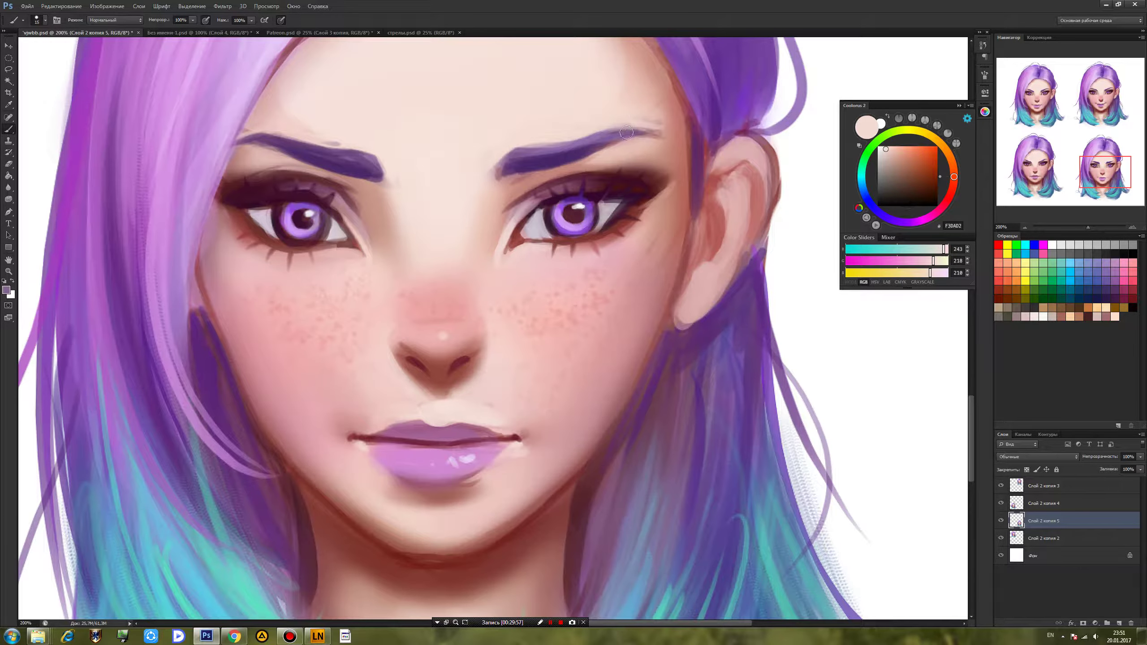
alt+click(564, 160)
drag(611, 139, 657, 138)
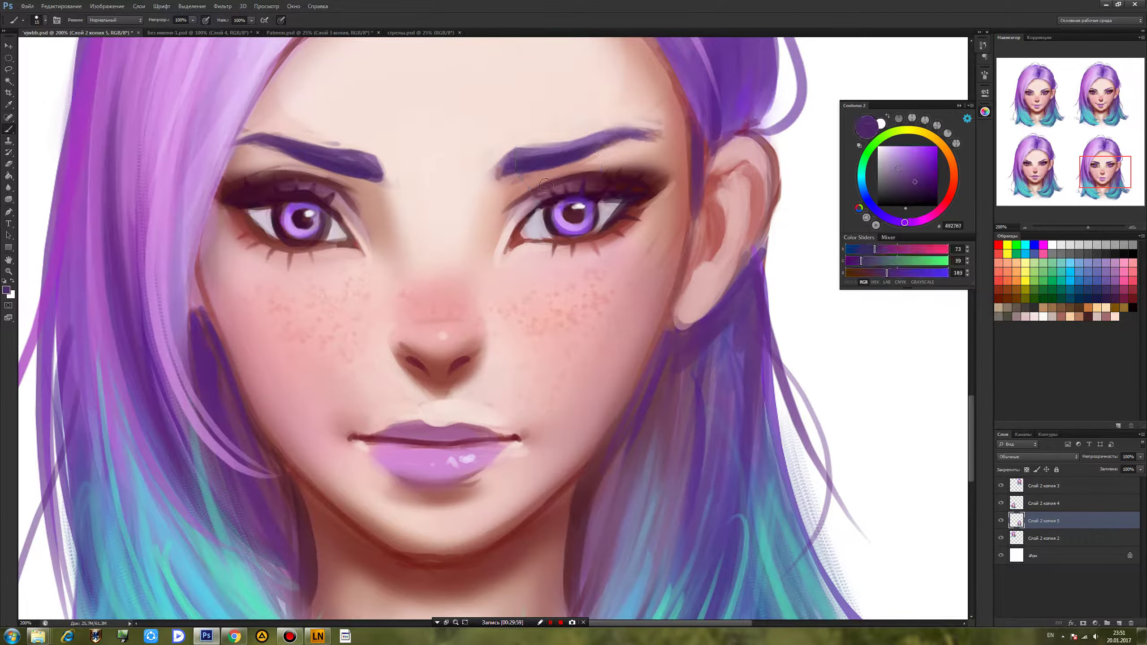
alt+click(217, 220)
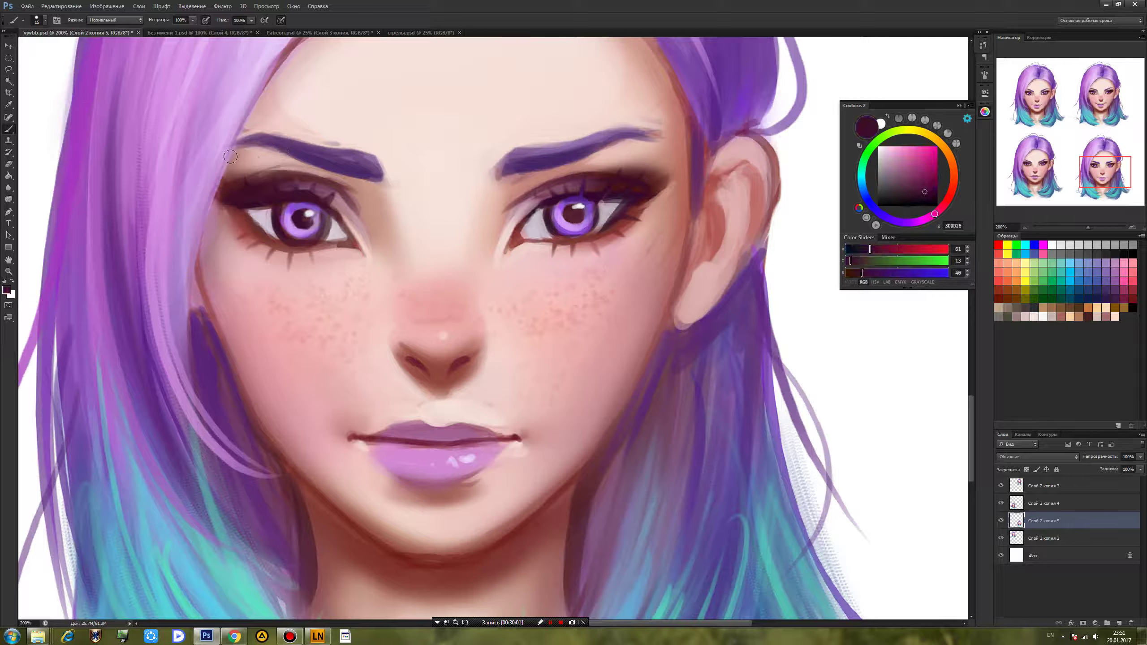
key(ctrl+minus)
key(ctrl+minus)
key(ctrl+minus)
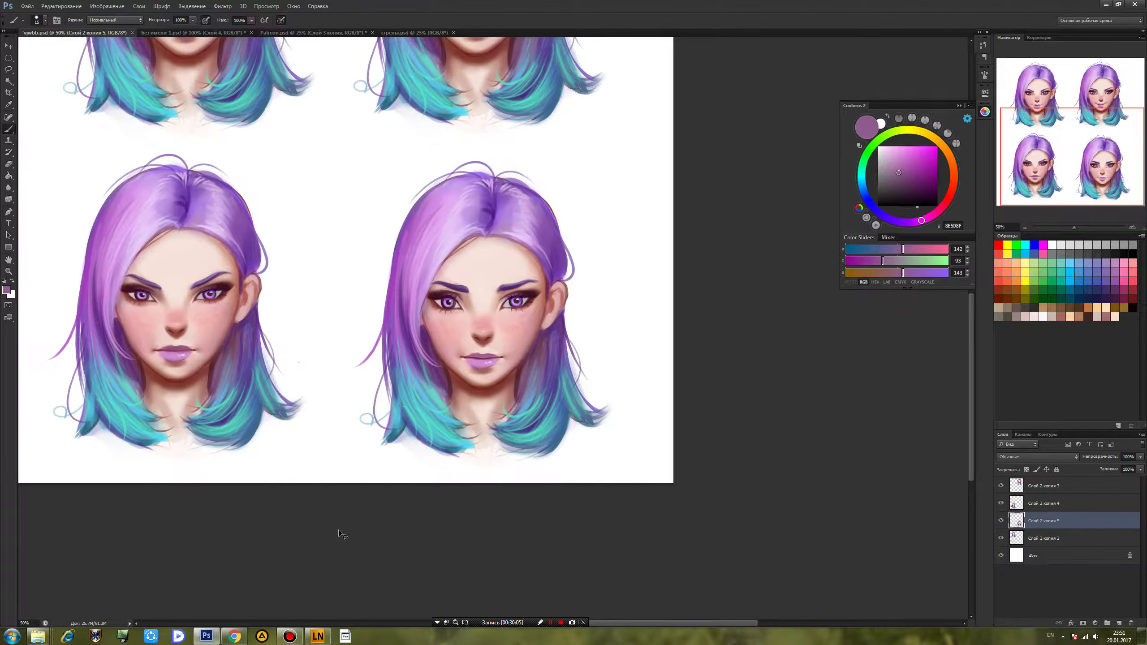
key(ctrl+minus)
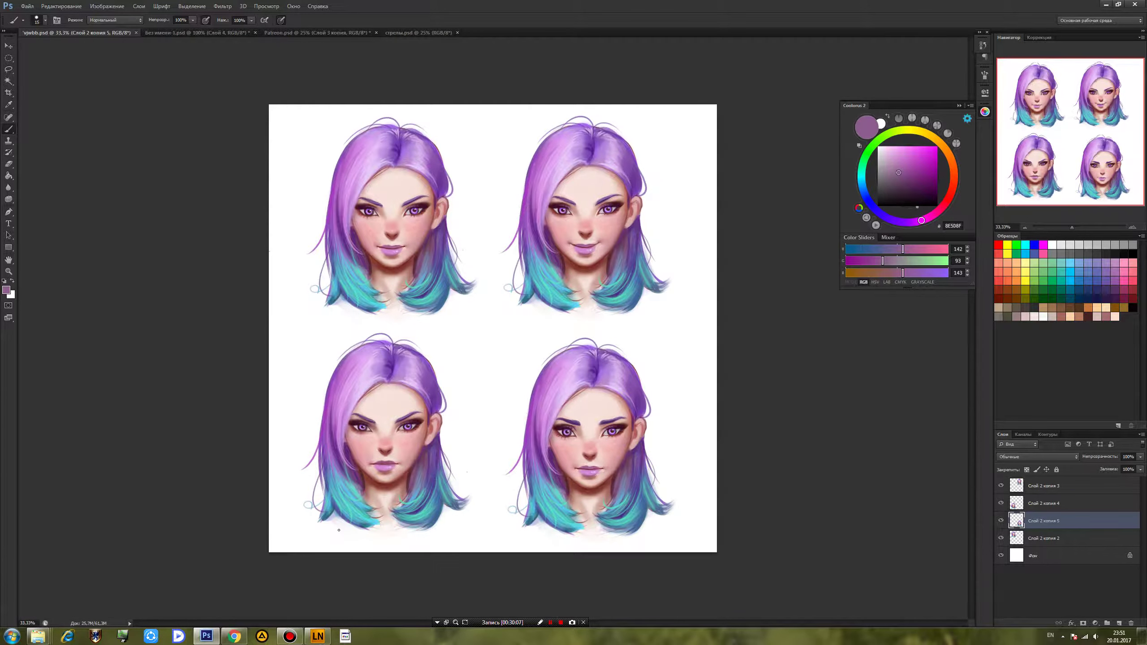
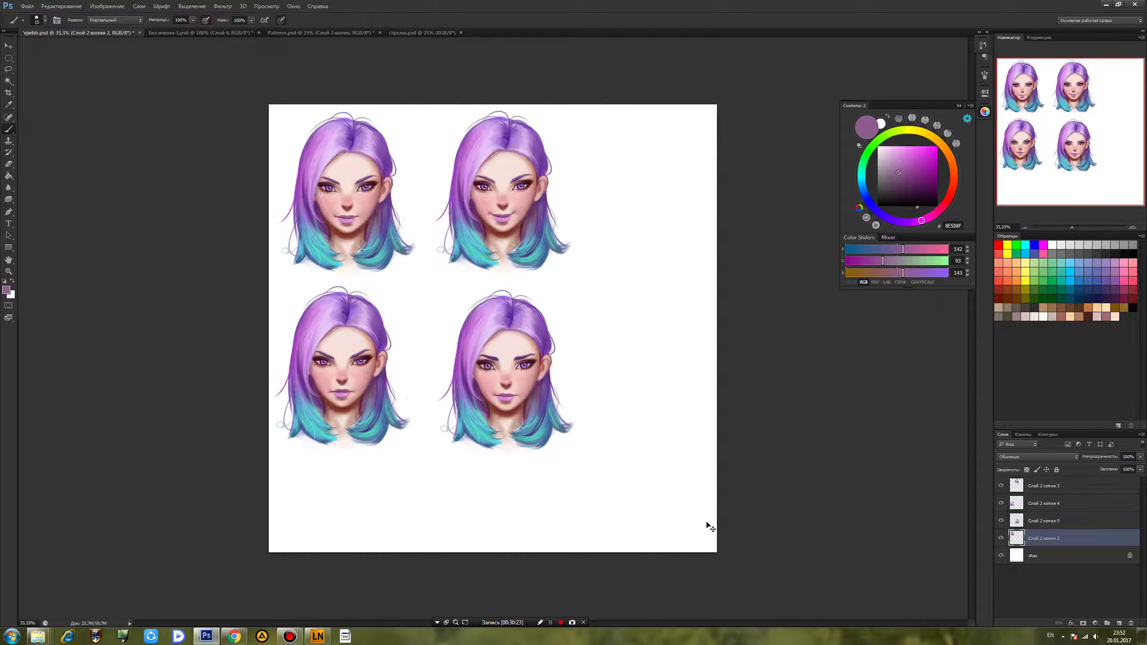
Save the document, duplicate the original portrait's layer and place the copy in the upper row beside the smiling portrait.
key(ctrl+s)
key(ctrl+j)
drag(387, 370, 671, 357)
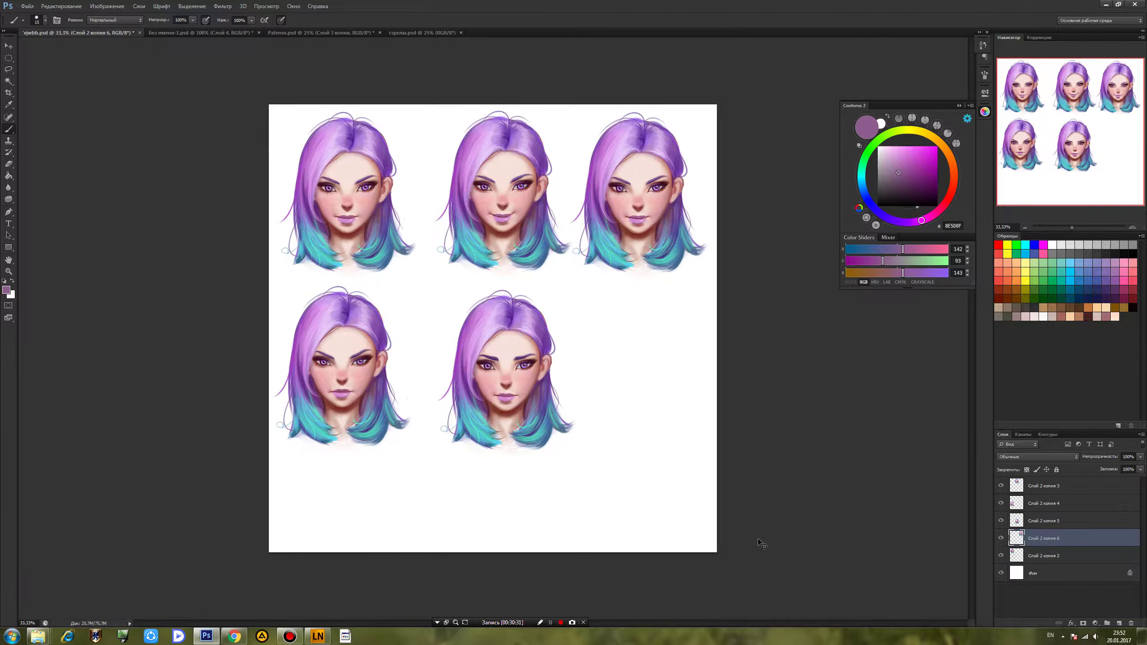
Paint a whitish strip of teeth between the lips of the new portrait copy.
key(ctrl+plus)
key(ctrl+plus)
key(ctrl+plus)
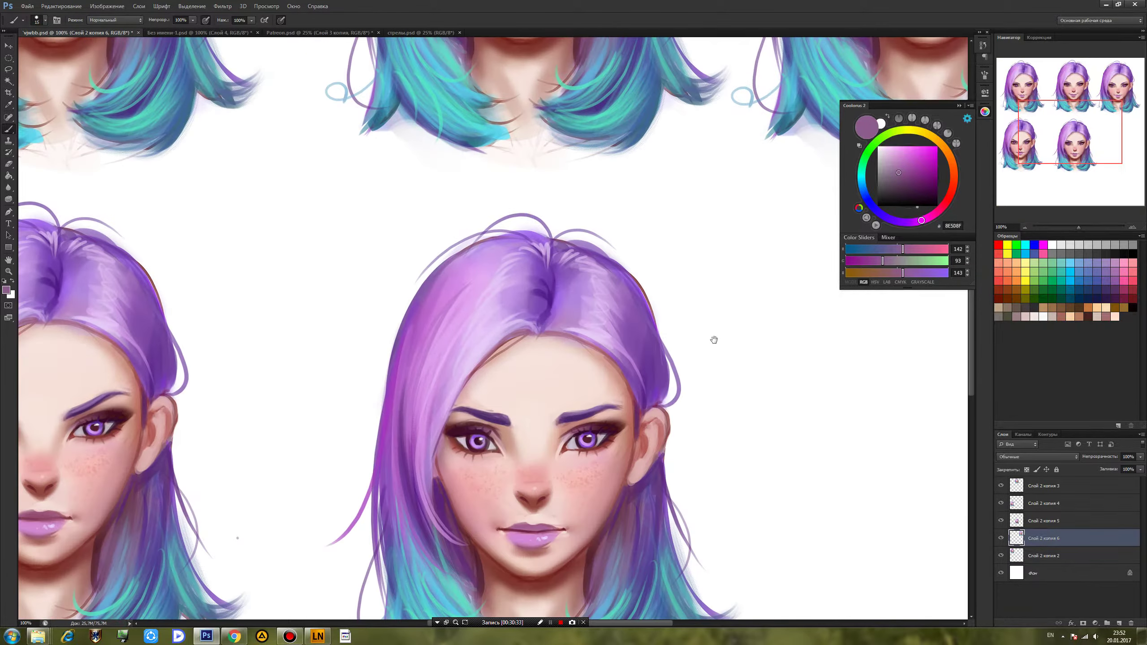
drag(714, 337, 574, 455)
drag(804, 282, 587, 504)
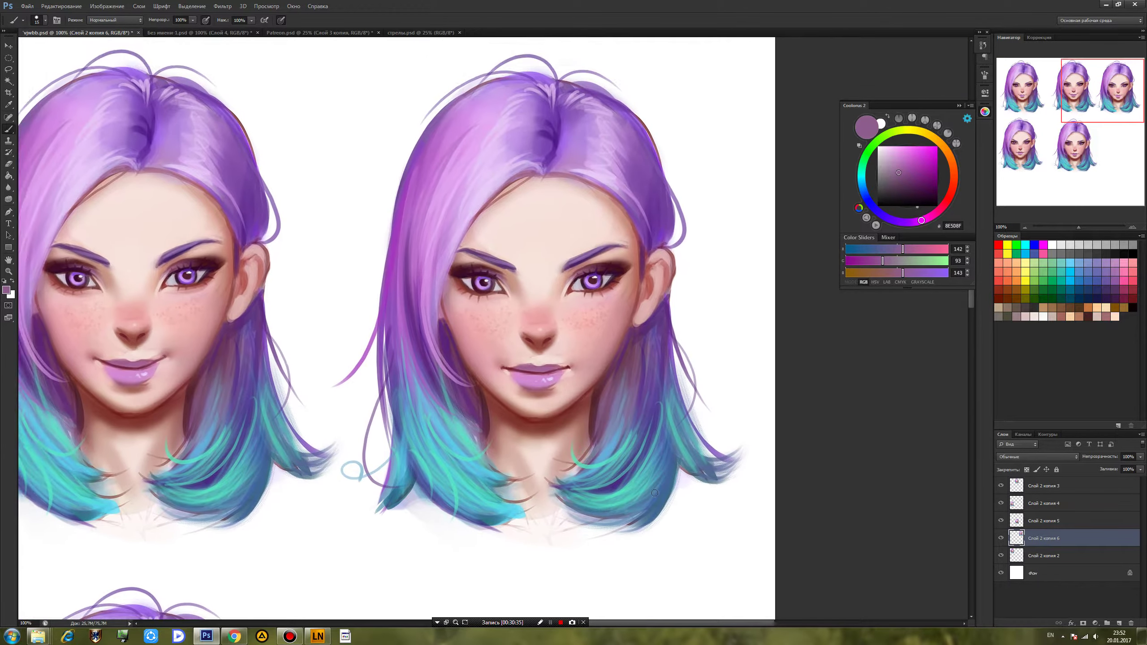
key(ctrl+plus)
drag(681, 500, 565, 529)
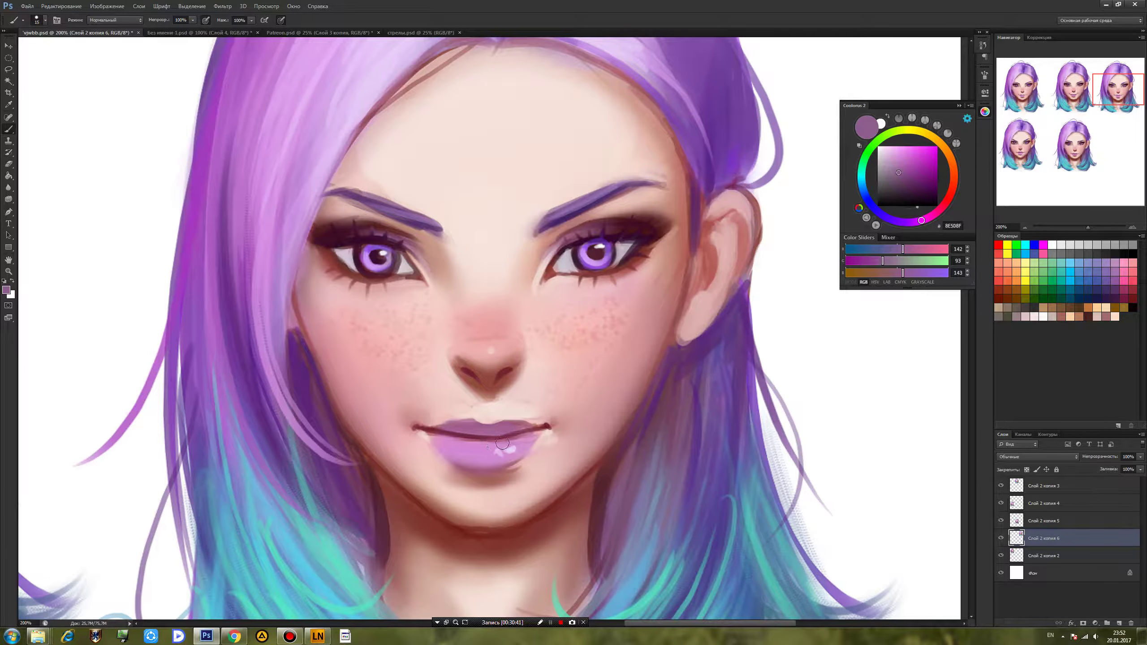
alt+click(466, 433)
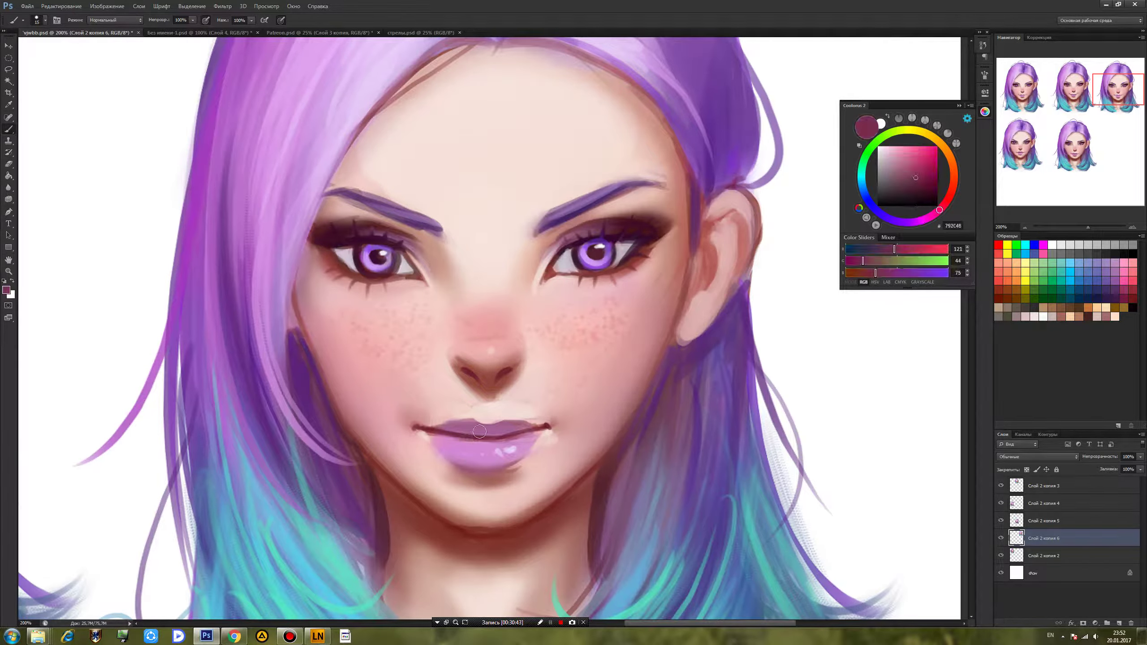
alt+click(809, 335)
mouse_move(464, 437)
mouse_down()
mouse_move(516, 435)
mouse_move(481, 439)
mouse_up()
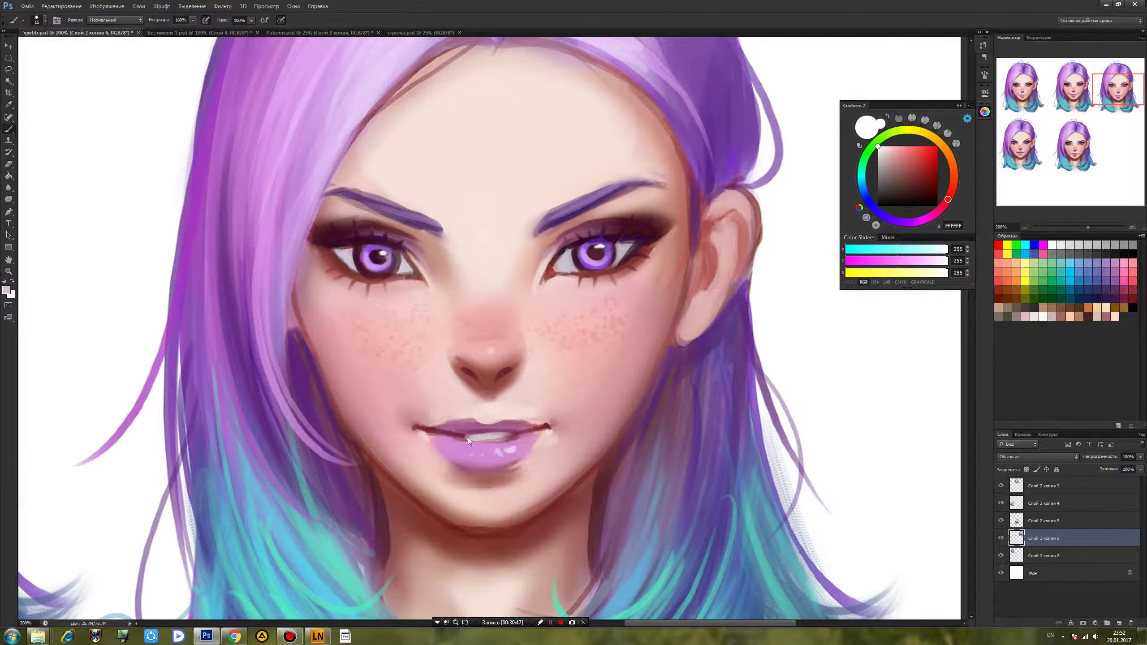
Reshape the upper lip of the new portrait copy with sampled mauve and clean its upper edge with pale skin tones.
alt+click(465, 436)
alt+click(462, 426)
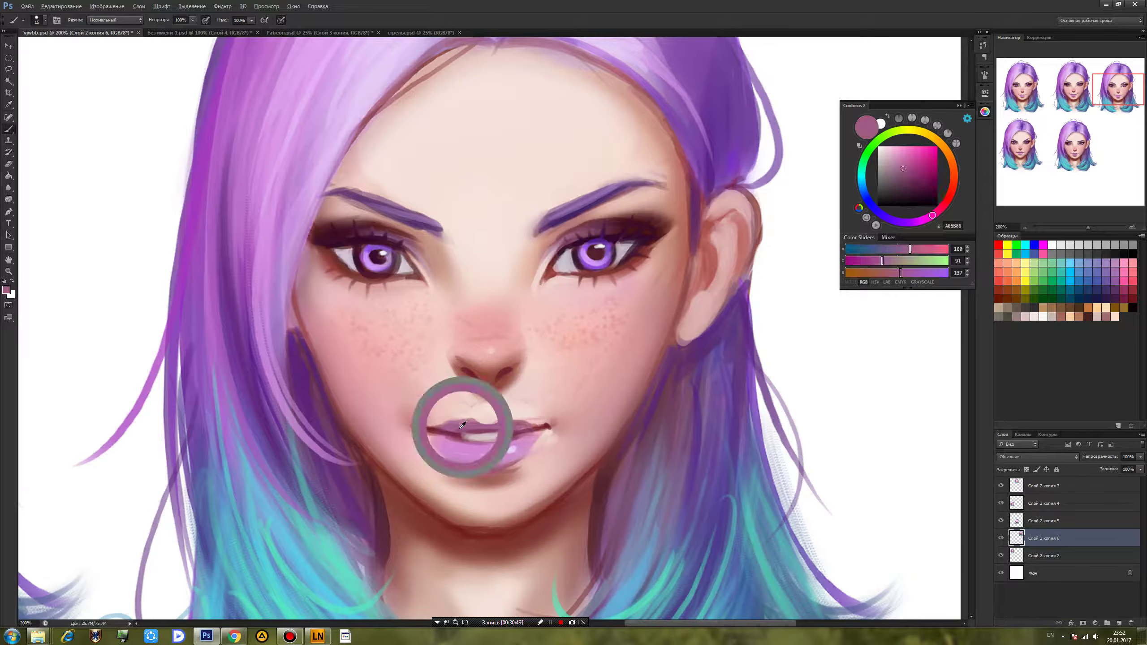
mouse_move(491, 422)
mouse_down()
mouse_move(469, 415)
mouse_move(508, 418)
mouse_move(494, 423)
mouse_up()
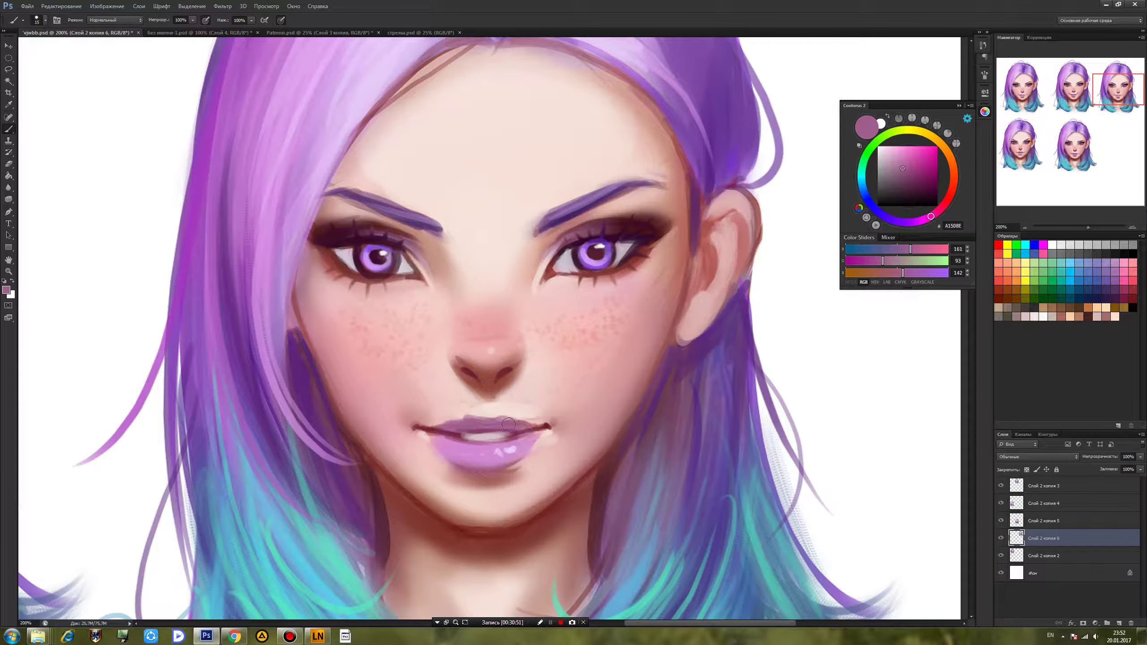
alt+click(472, 414)
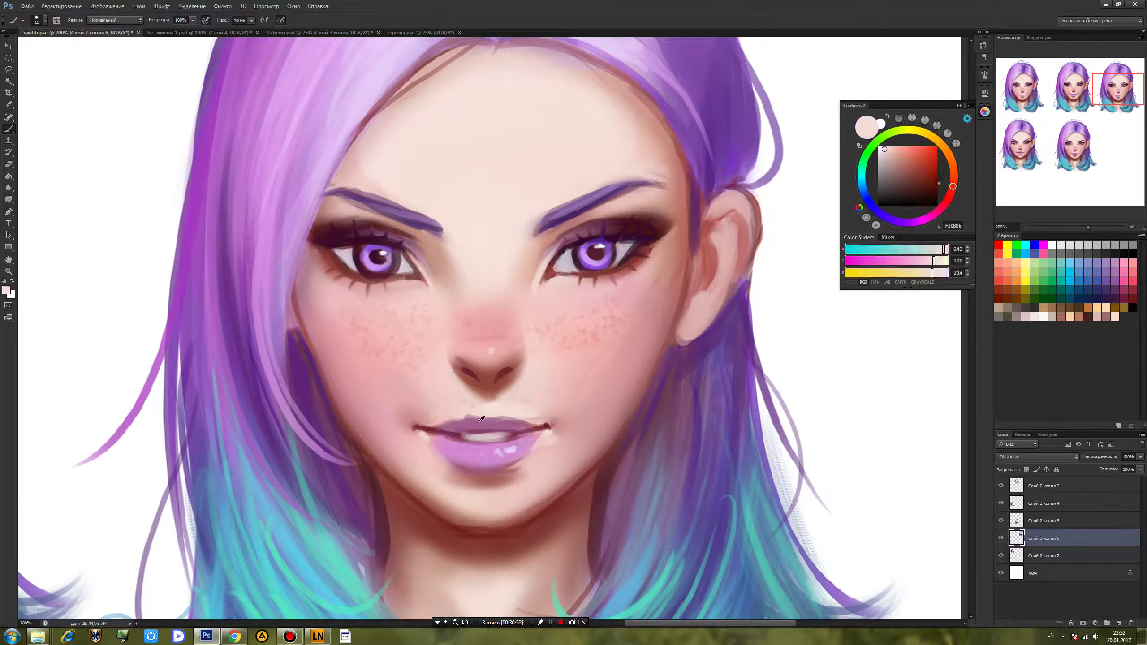
alt+click(472, 408)
alt+click(485, 416)
Redefine the mouth opening around the teeth with sampled dark wine-red and muted pink lip tones.
alt+click(471, 425)
alt+click(450, 437)
alt+click(490, 436)
alt+click(448, 435)
alt+click(532, 431)
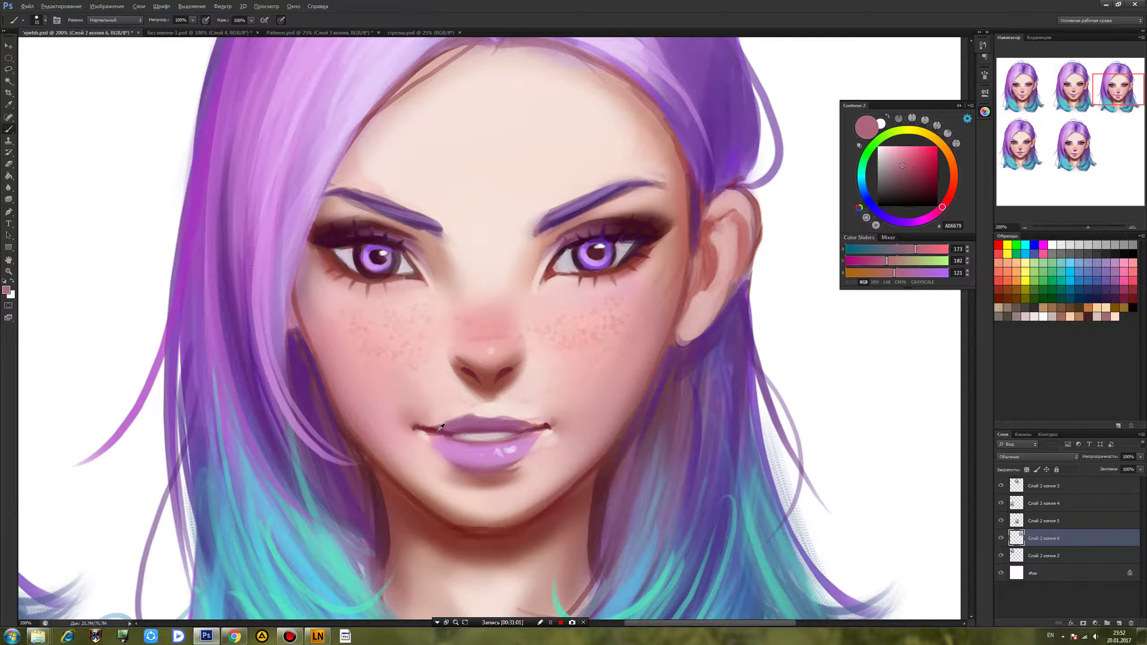
alt+click(459, 434)
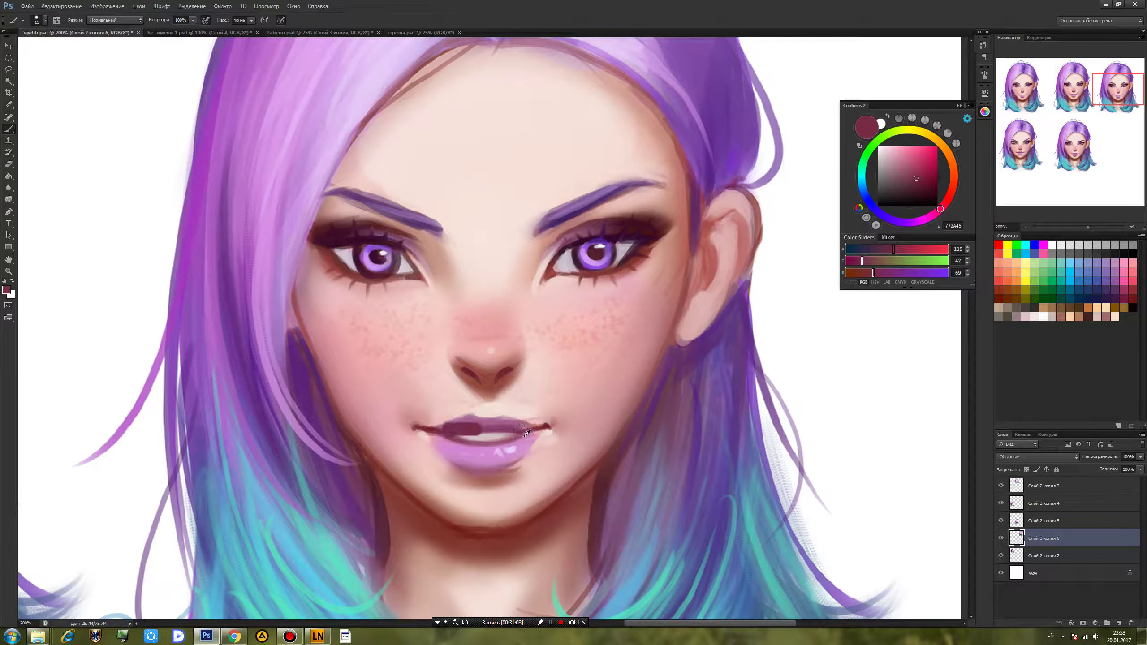
alt+click(452, 435)
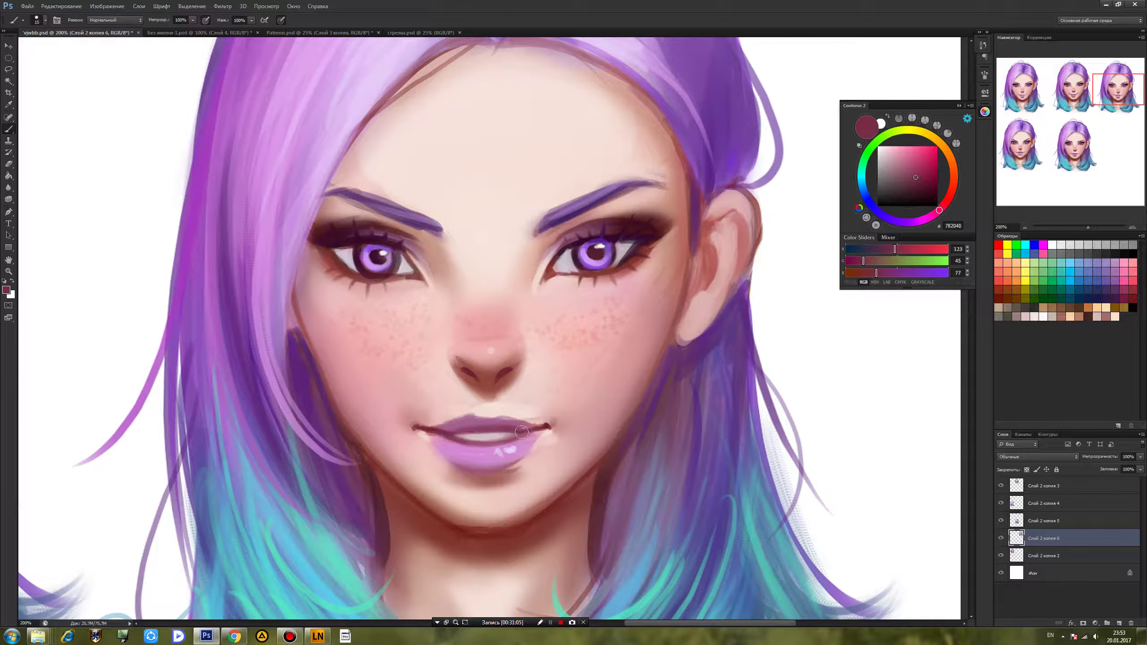
alt+click(513, 429)
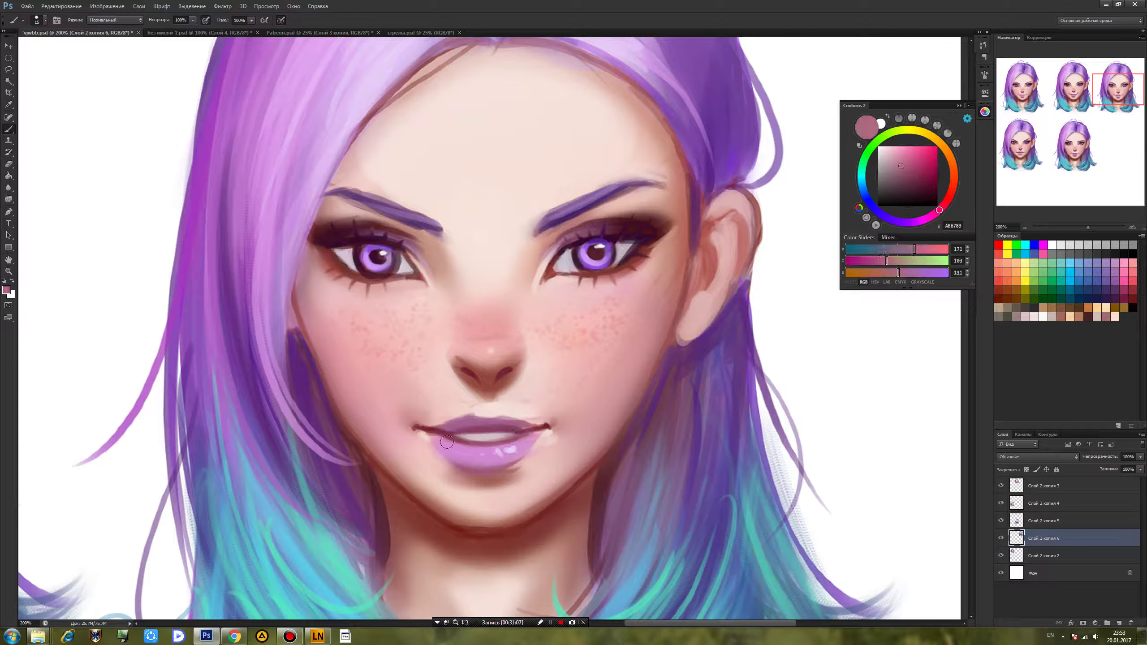
Cover the dark, upturned mouth corners with sampled skin tones and tidy the outline of the upper lip.
alt+click(419, 416)
drag(418, 419, 435, 421)
alt+click(544, 411)
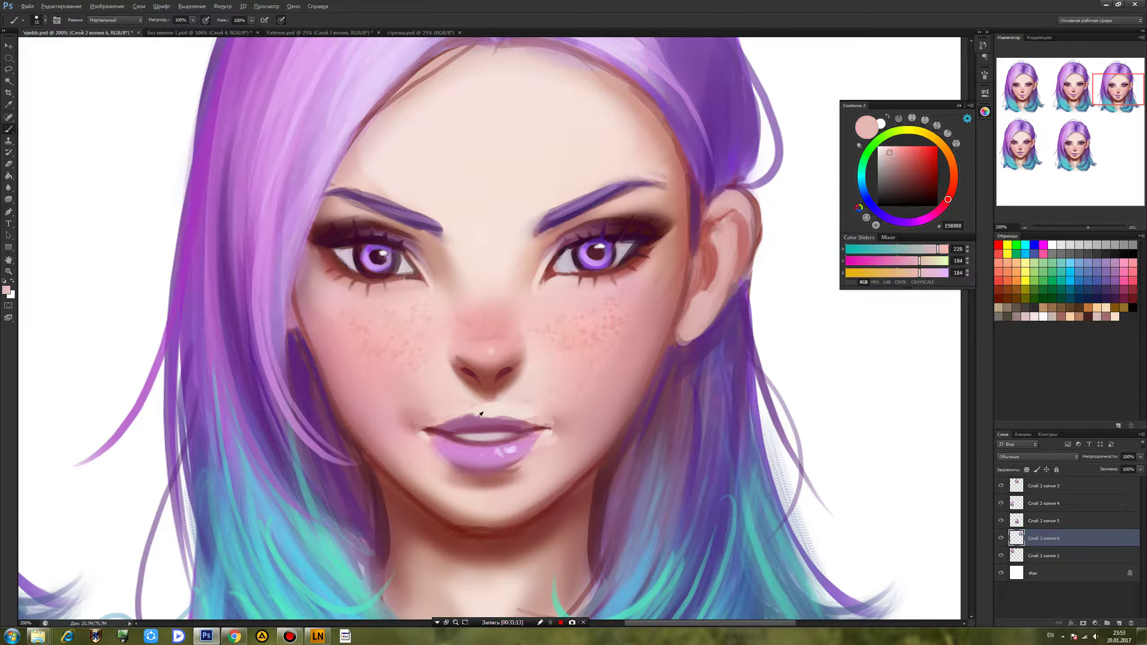
mouse_move(469, 418)
mouse_down()
mouse_move(416, 431)
mouse_move(442, 434)
mouse_move(427, 424)
mouse_move(484, 410)
mouse_move(517, 418)
mouse_move(468, 410)
mouse_move(446, 430)
mouse_move(550, 429)
mouse_up()
alt+click(443, 432)
alt+click(477, 409)
alt+click(450, 427)
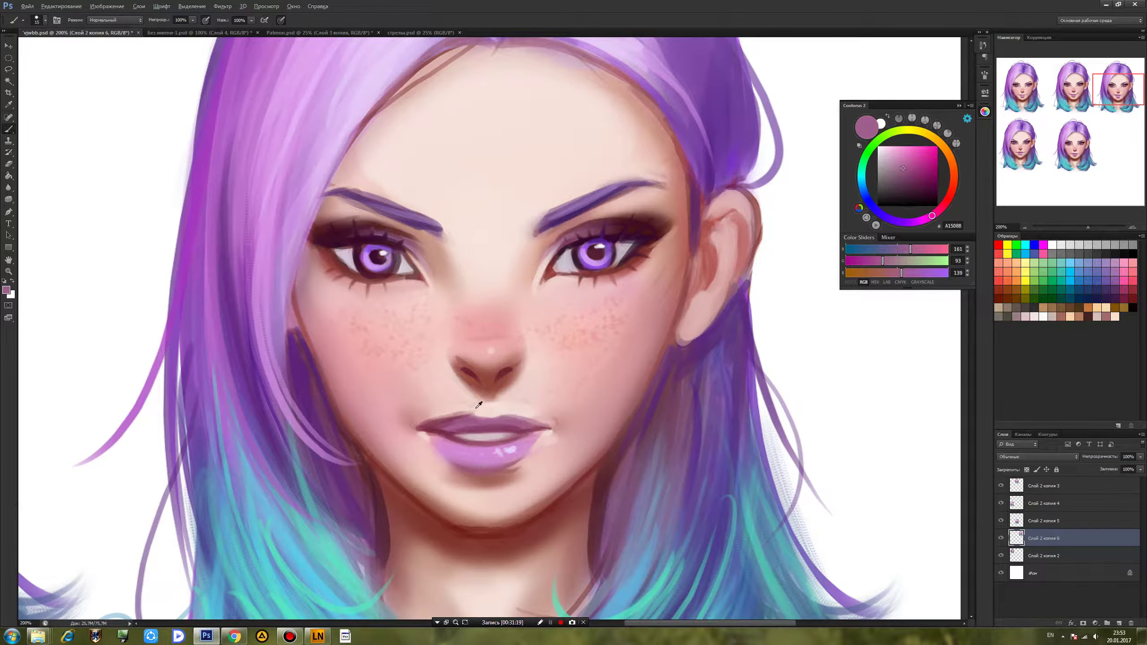
Model the upper lip with sampled light pink and mauve tones, softening its centre and edges.
alt+click(477, 420)
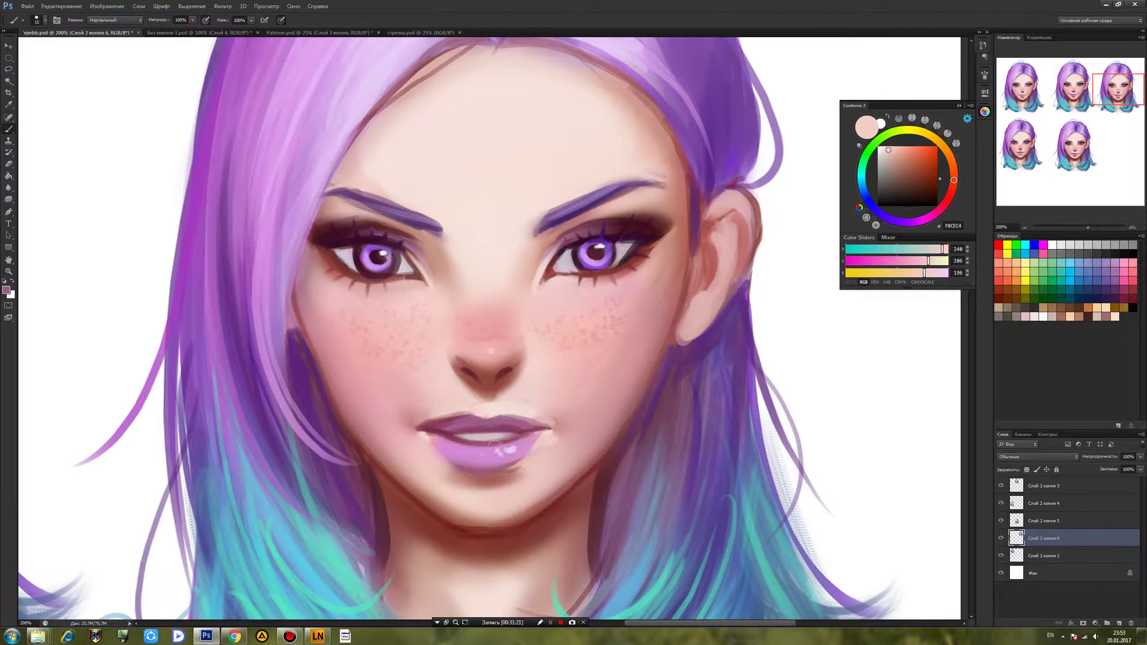
alt+click(446, 426)
alt+click(491, 450)
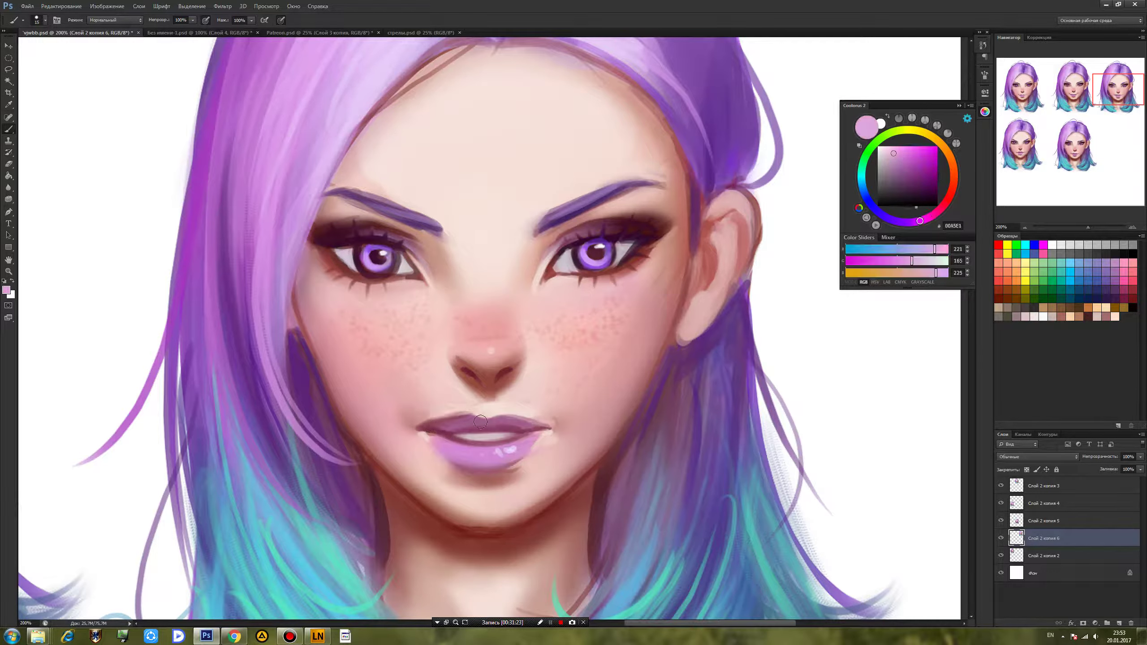
drag(466, 419, 474, 424)
alt+click(476, 428)
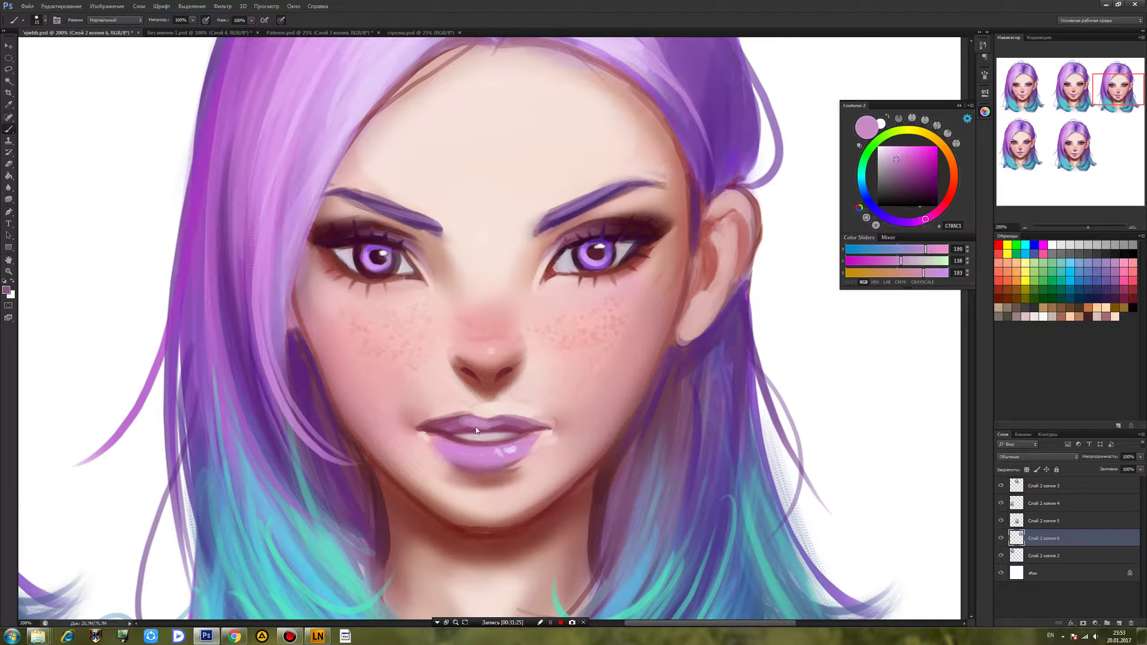
alt+click(491, 428)
alt+click(513, 424)
alt+click(477, 421)
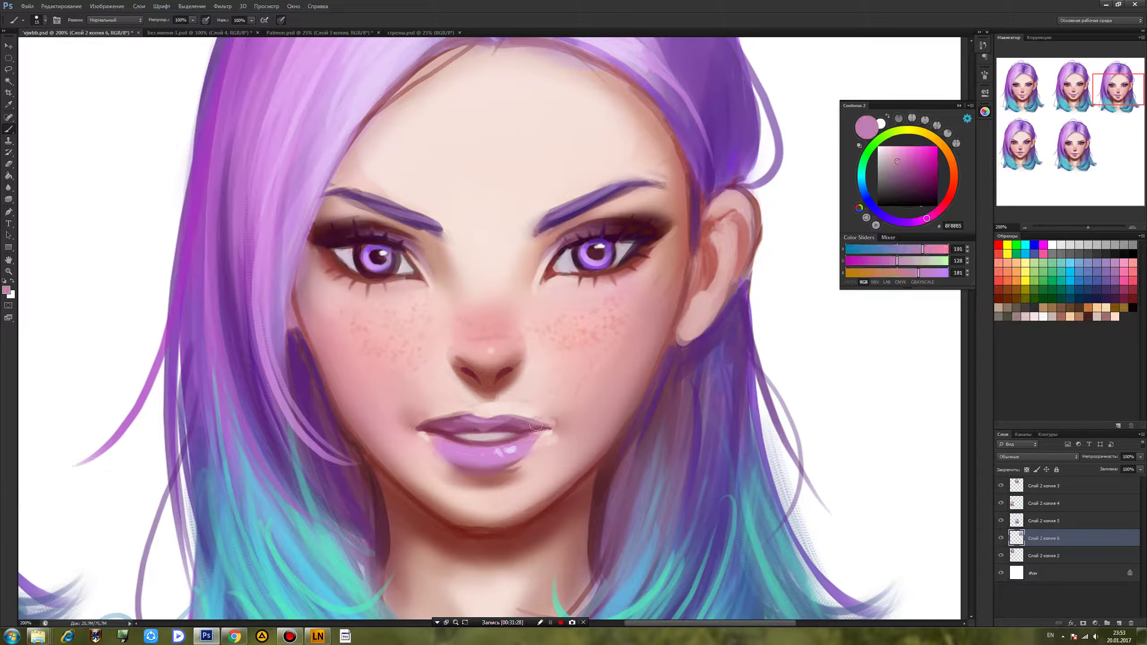
alt+click(435, 429)
Switch to a larger brush and blend the skin around the mouth corners and under the lower lip with sampled tones.
right_click(432, 399)
click(538, 462)
click(453, 435)
click(455, 414)
alt+click(423, 410)
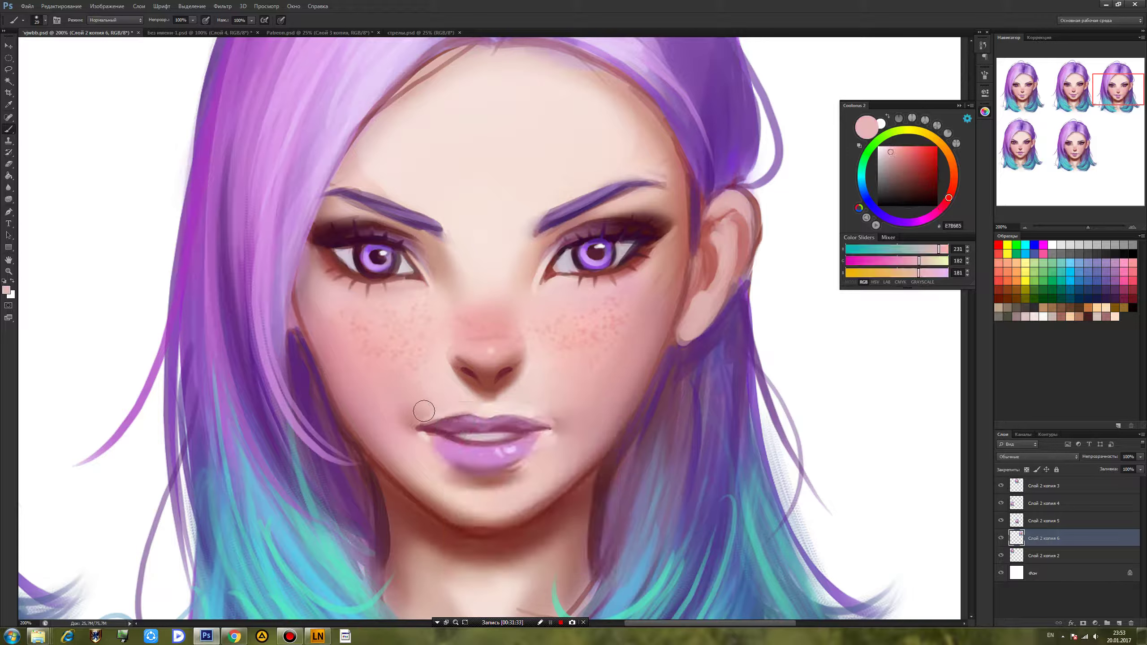
alt+click(409, 409)
alt+click(423, 428)
alt+click(423, 417)
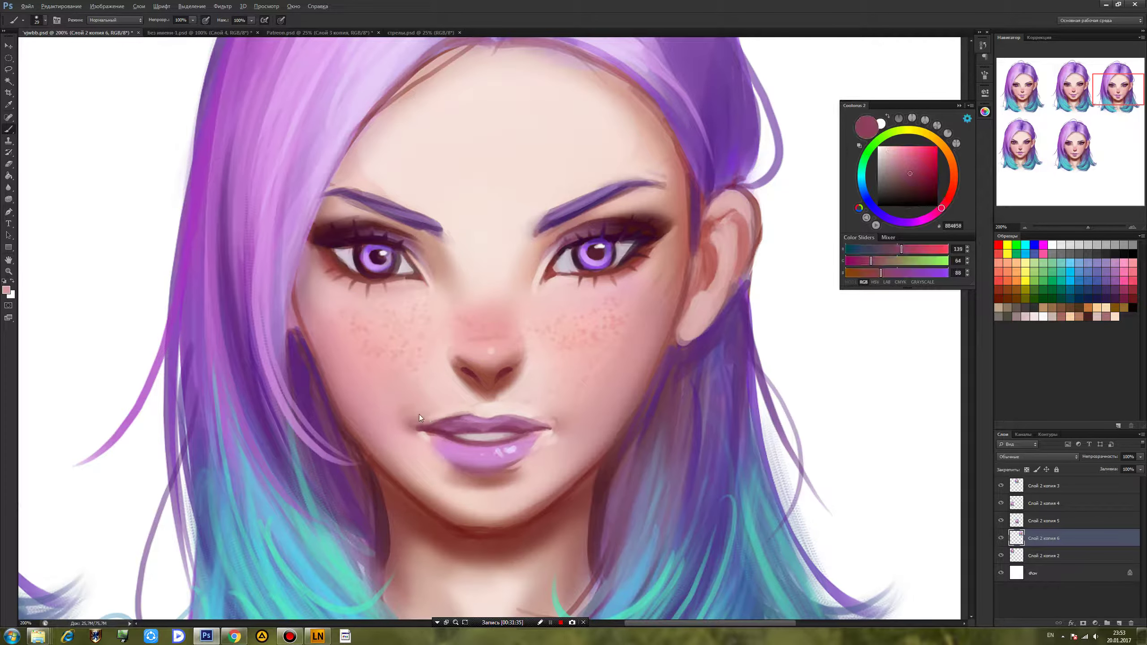
alt+click(537, 428)
alt+click(537, 410)
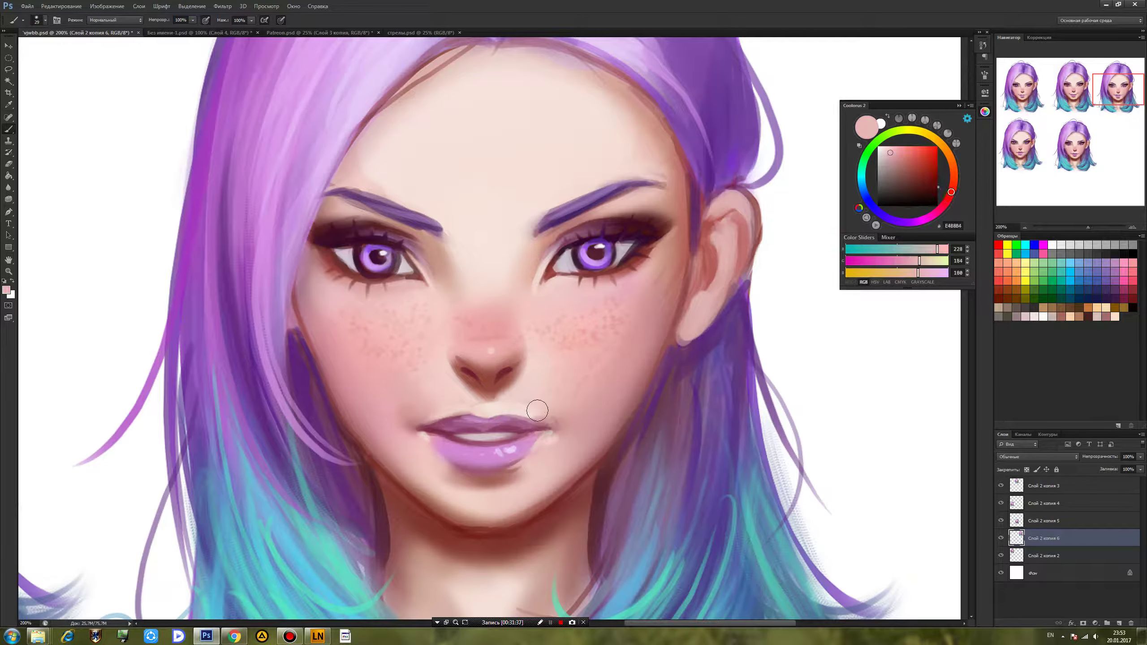
alt+click(528, 454)
alt+click(514, 473)
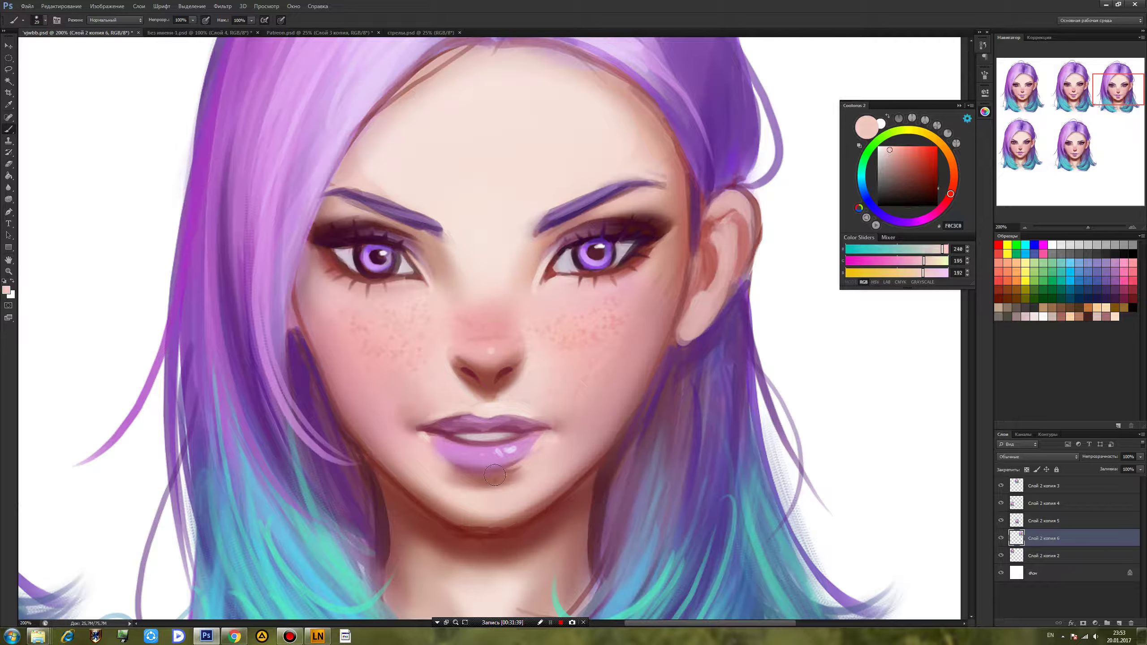
Switch to a hard round brush and thicken the inner half of the right-hand eyebrow with sampled deep purple.
alt+click(560, 218)
right_click(592, 209)
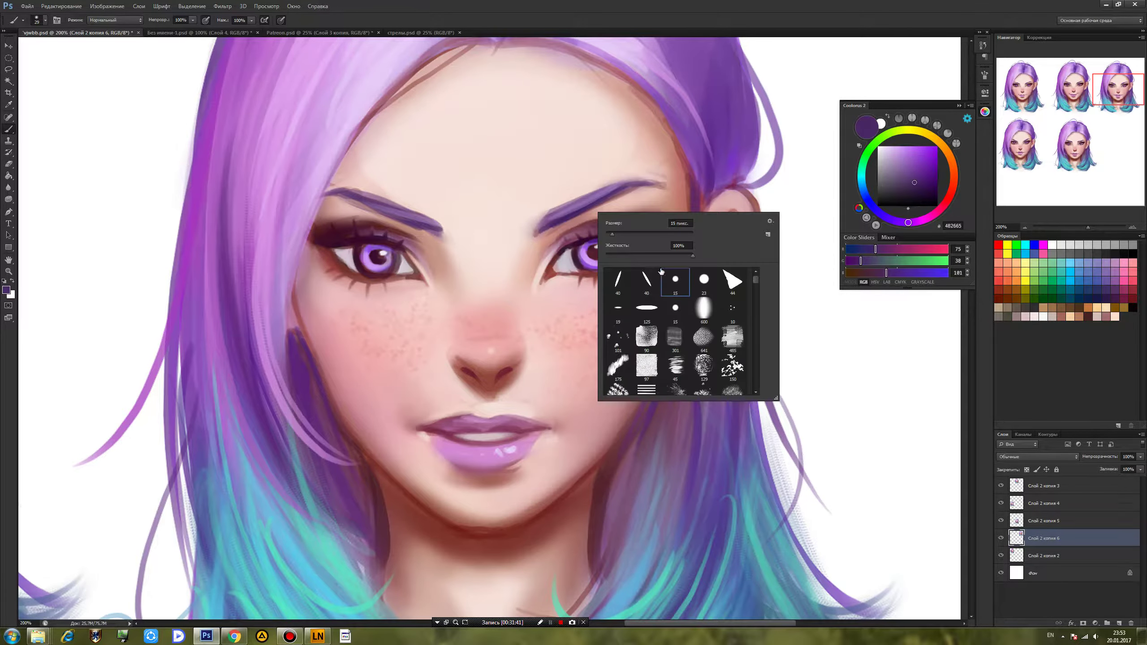
click(662, 271)
mouse_move(559, 213)
mouse_down()
mouse_move(584, 202)
mouse_move(548, 207)
mouse_move(620, 190)
mouse_move(555, 192)
mouse_move(541, 229)
mouse_up()
alt+click(545, 199)
alt+click(536, 238)
alt+click(568, 221)
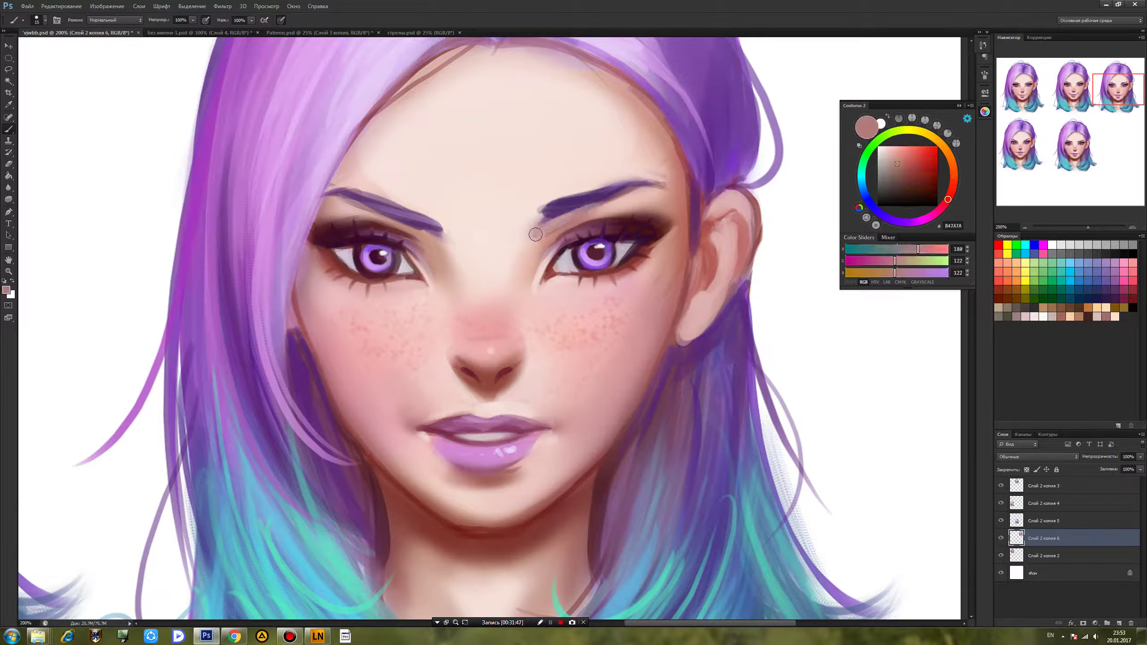
Clean the skin around the right-hand eyebrow's inner end and refine its outer tail with sampled skin and purple tones.
drag(528, 238, 541, 226)
alt+click(532, 242)
alt+click(533, 244)
alt+click(589, 204)
alt+click(615, 175)
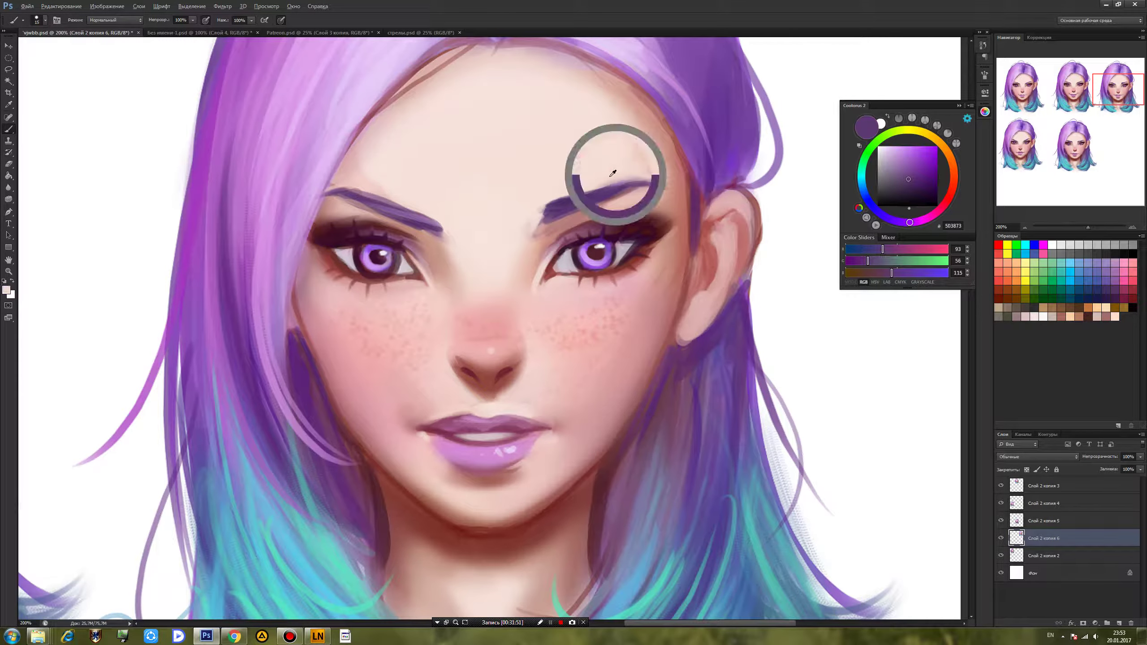
alt+click(622, 188)
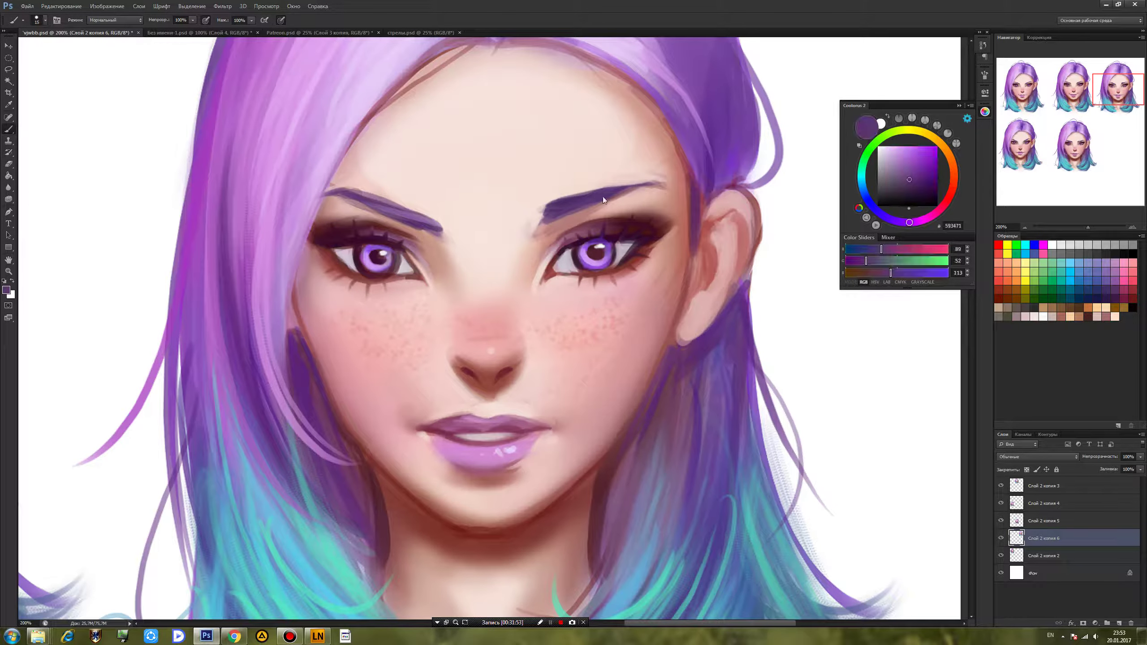
drag(632, 186, 641, 186)
Thicken the inner half of the left-hand eyebrow with sampled purple and shape its inner end with skin tones.
alt+click(430, 225)
mouse_move(441, 216)
mouse_down()
mouse_move(389, 202)
mouse_move(432, 208)
mouse_move(415, 225)
mouse_up()
alt+click(430, 229)
alt+click(439, 231)
alt+click(442, 212)
alt+click(430, 244)
alt+click(418, 220)
alt+click(447, 209)
alt+click(446, 229)
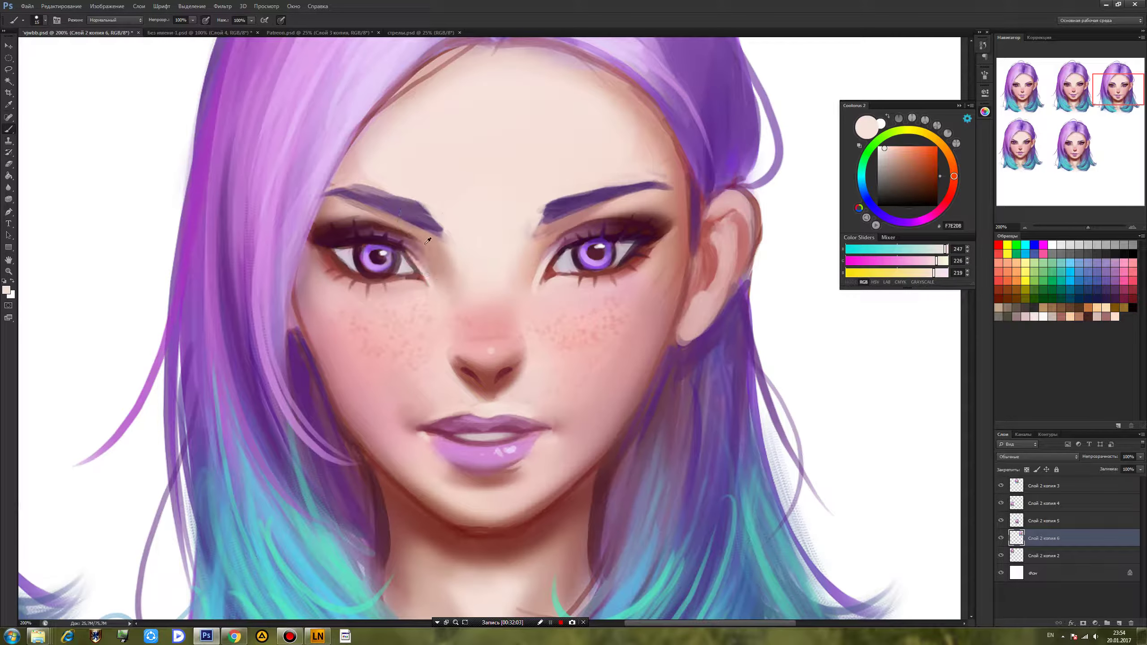
Smooth the lower and upper edges of the left-hand eyebrow with sampled skin tones.
alt+click(427, 243)
alt+click(413, 229)
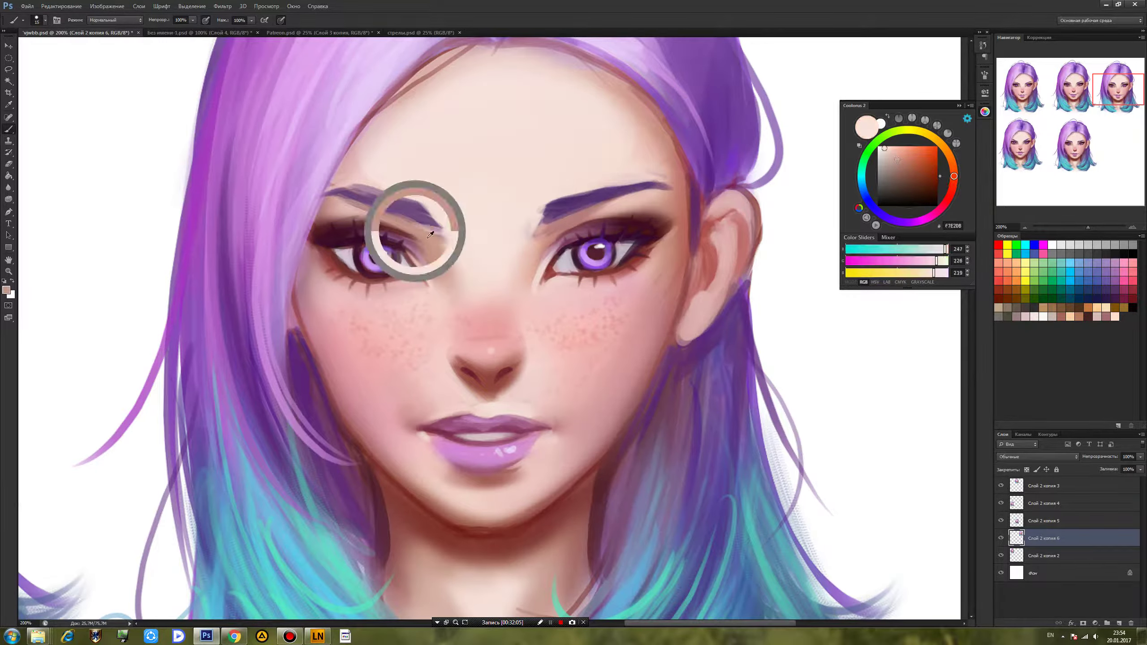
alt+click(400, 220)
alt+click(338, 204)
alt+click(401, 185)
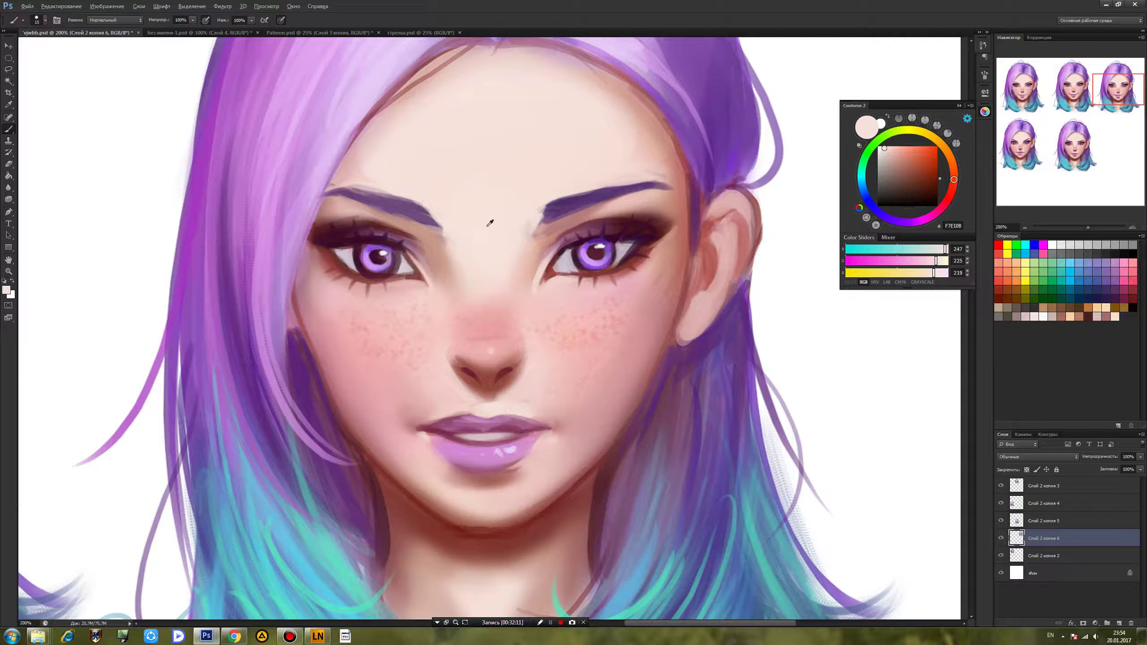
Darken the left-hand eyebrow's inner end with sampled deep purple and trim it with skin colour.
alt+click(542, 212)
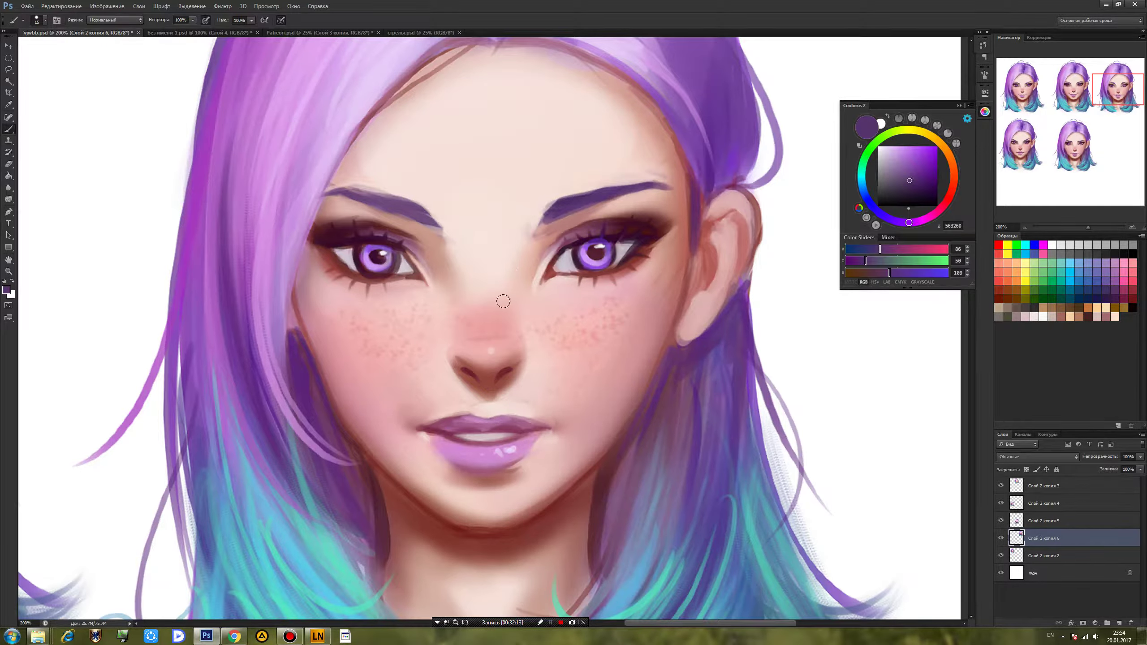
mouse_move(437, 221)
mouse_down()
mouse_move(413, 209)
mouse_move(451, 226)
mouse_up()
alt+click(576, 207)
alt+click(448, 209)
Paint the right-hand eye's upper lid line dark plum over the iris and touch up the eye white.
alt+click(575, 260)
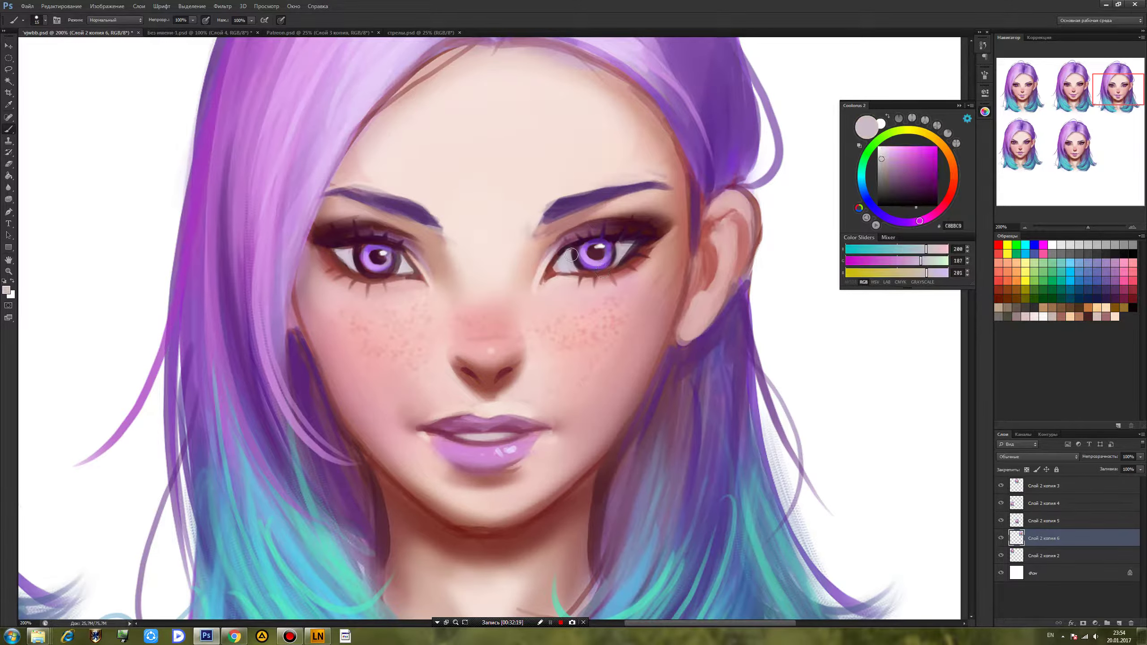
alt+click(575, 243)
drag(568, 241, 615, 238)
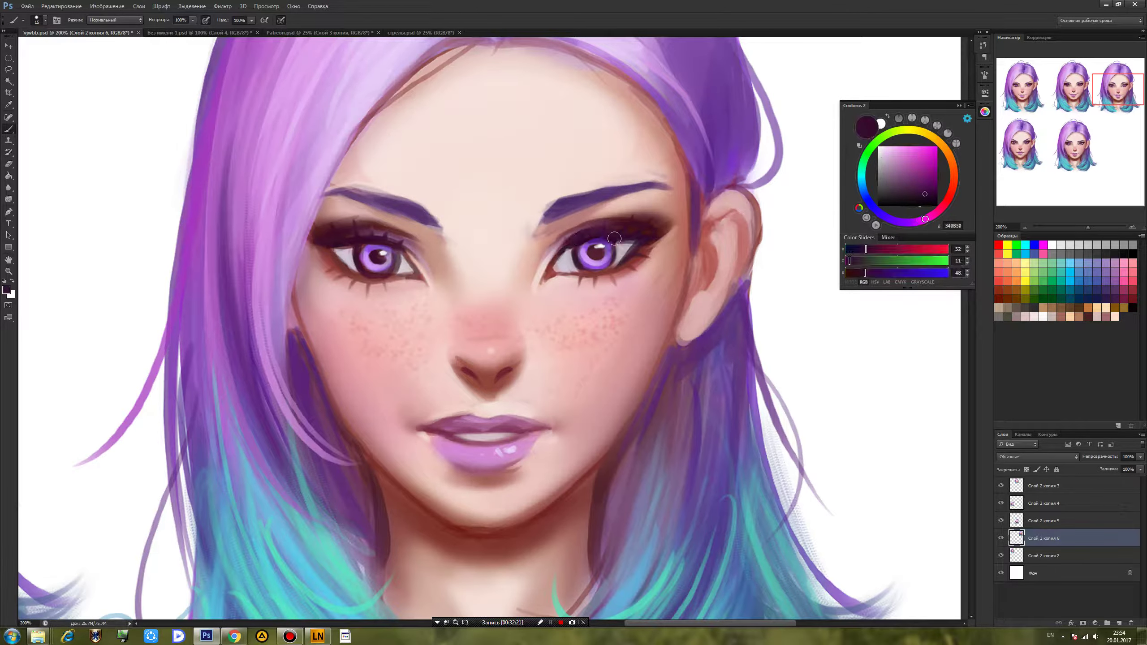
alt+click(568, 258)
alt+click(620, 247)
alt+click(622, 253)
drag(621, 250, 610, 241)
alt+click(577, 243)
Reduce the brush size and refine the right-hand eye's iris edge and upper lid with sampled dark plum tones.
right_click(631, 260)
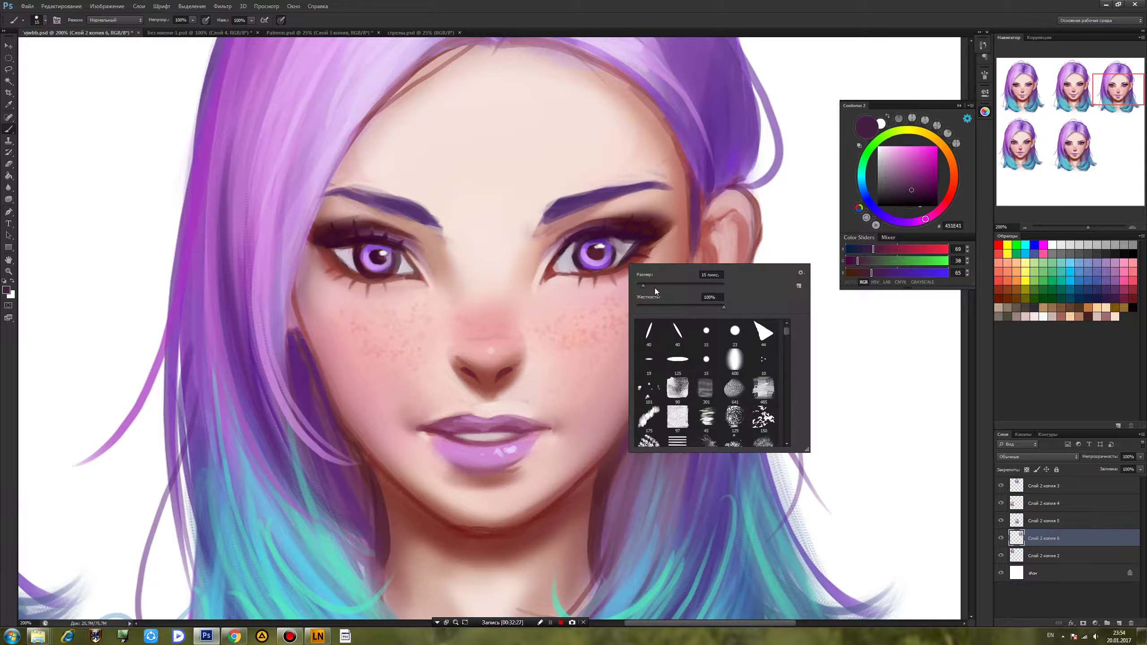
alt+click(580, 250)
alt+click(578, 244)
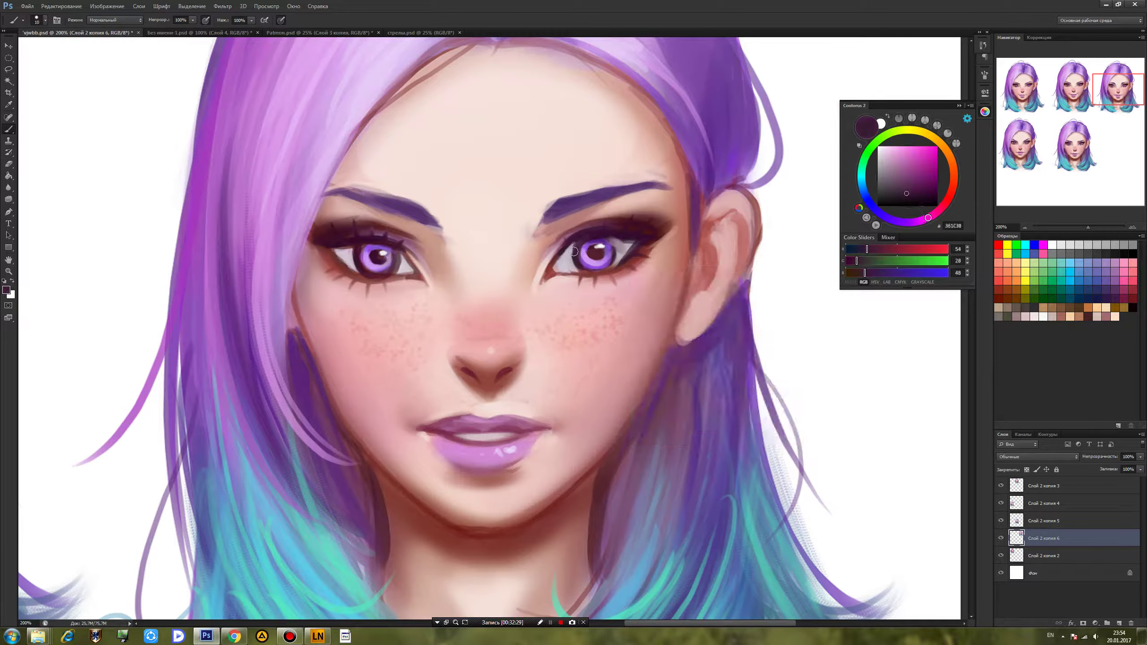
alt+click(594, 252)
alt+click(593, 235)
alt+click(625, 248)
Repaint the outer and inner whites of the right-hand eye and crisp up the dark rim around them.
drag(630, 240, 616, 244)
alt+click(576, 254)
alt+click(634, 239)
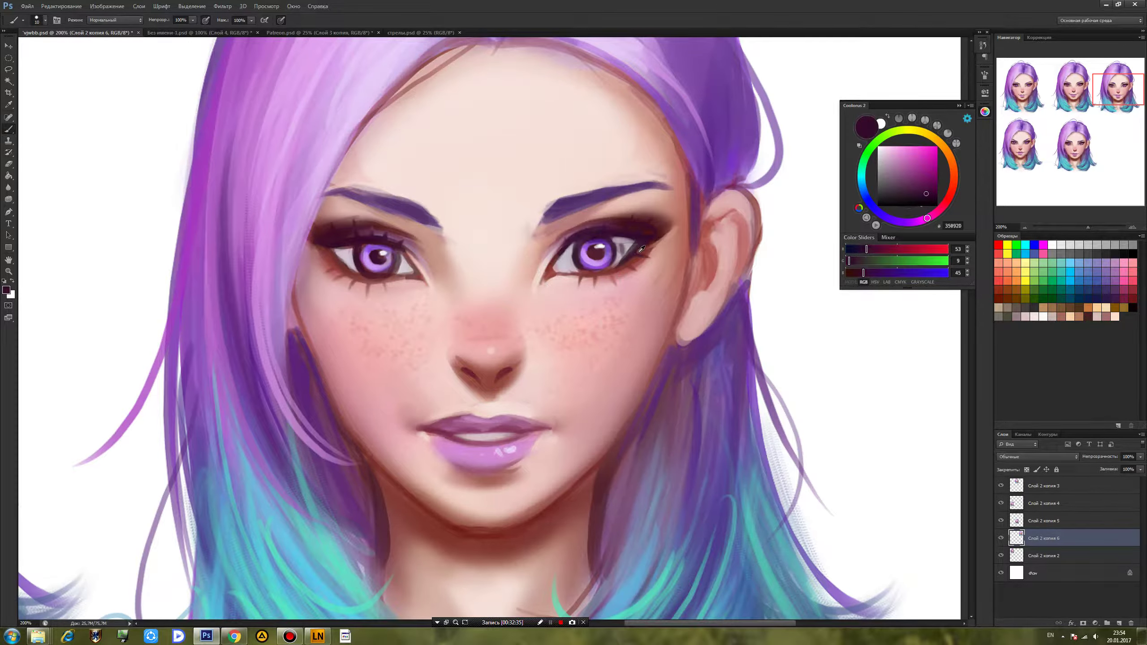
alt+click(567, 262)
alt+click(616, 243)
alt+click(577, 254)
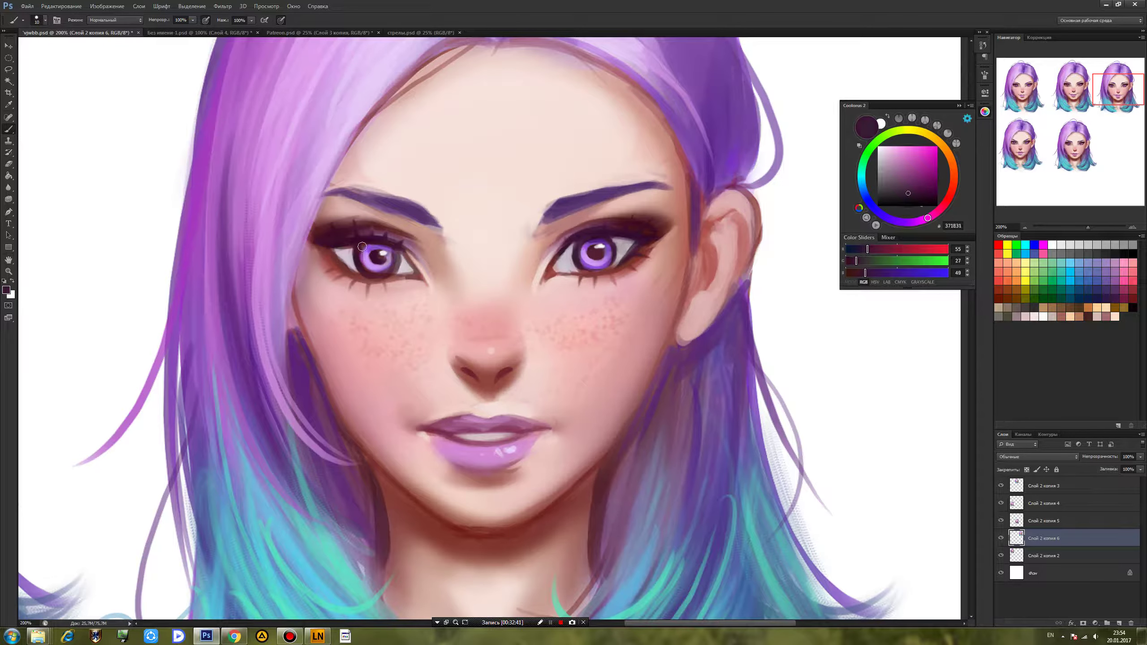
Retouch the left-hand eye's whites with sampled pale grey-pink and redefine its iris edge and upper lid with dark plum.
alt+click(347, 252)
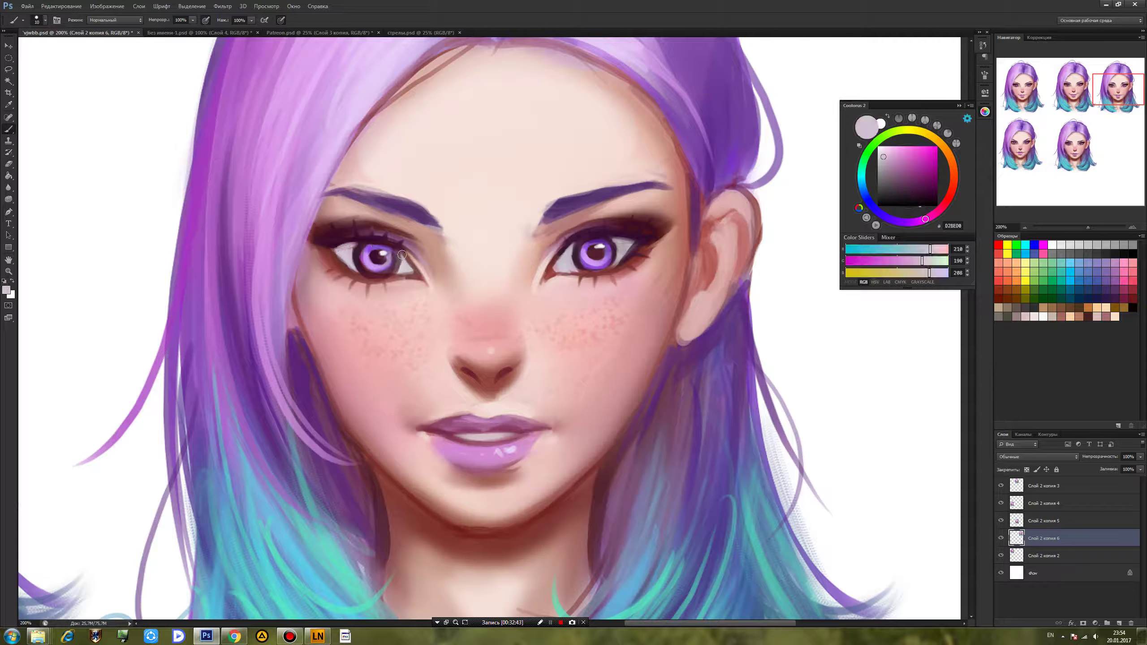
alt+click(357, 250)
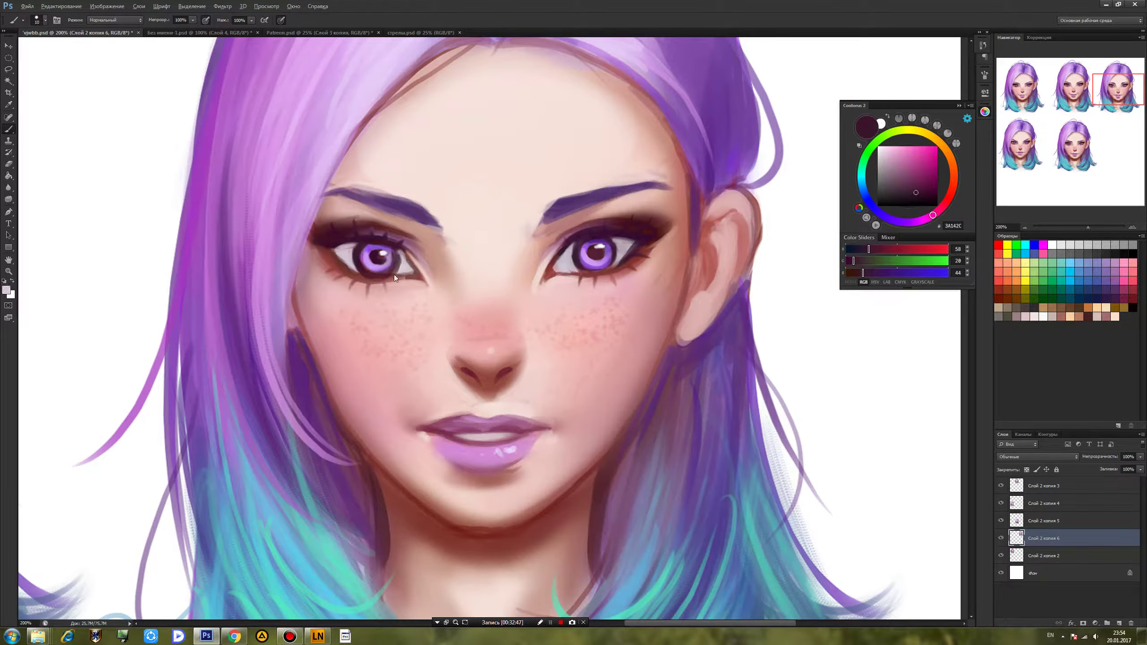
alt+click(351, 245)
drag(352, 246, 352, 235)
Repaint the teeth with sampled pale grey-pink and extend the dark crimson mouth line at both corners of the lips.
alt+click(477, 432)
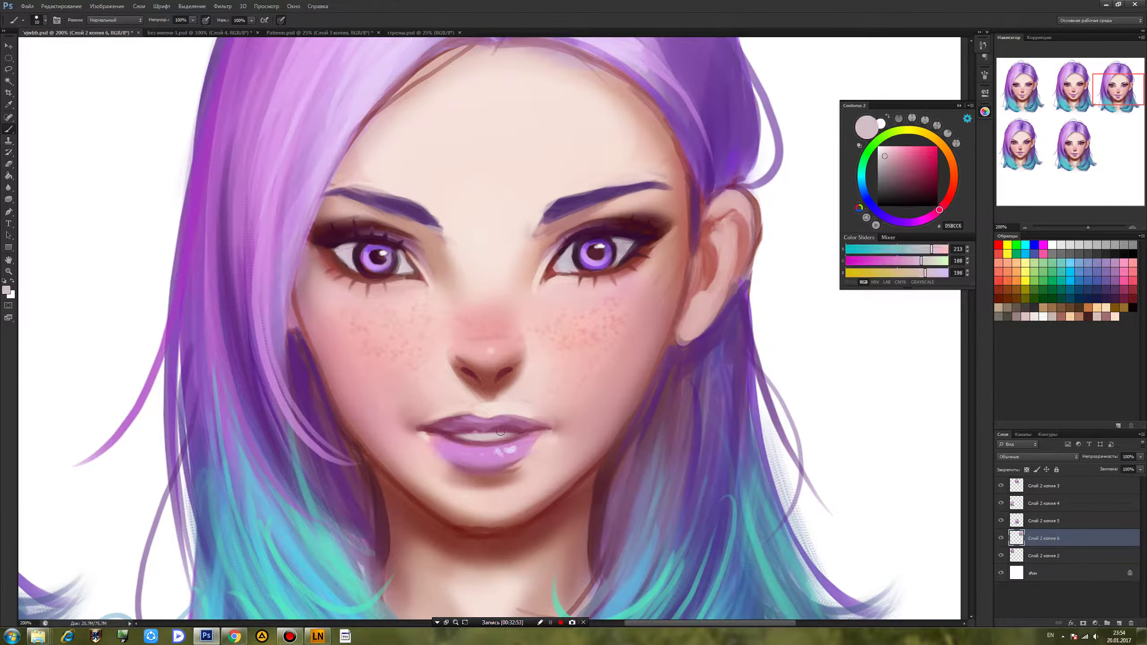
drag(481, 432, 469, 435)
alt+click(445, 427)
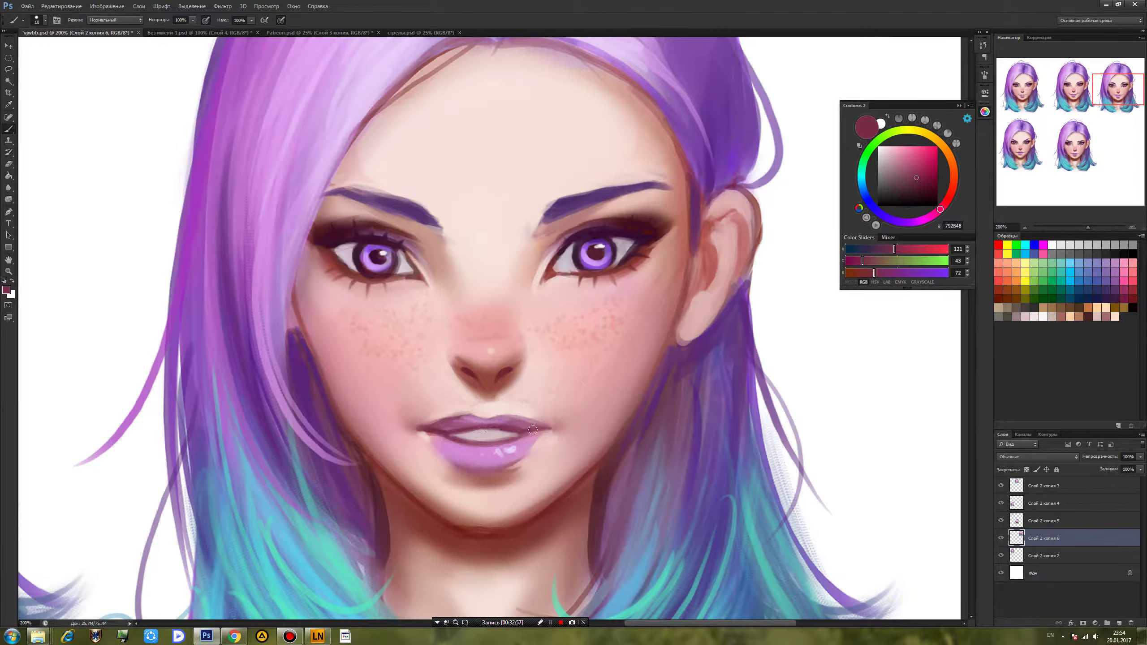
click(927, 182)
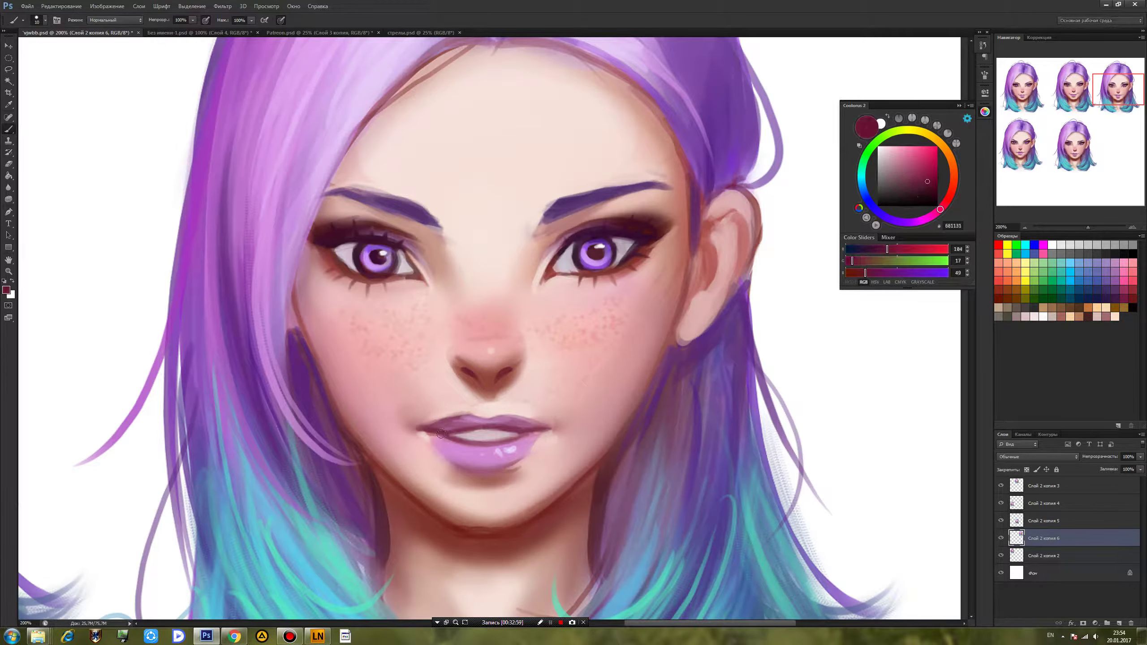
mouse_move(433, 432)
mouse_down()
mouse_move(544, 430)
mouse_move(411, 427)
mouse_up()
drag(529, 428, 550, 426)
alt+click(498, 434)
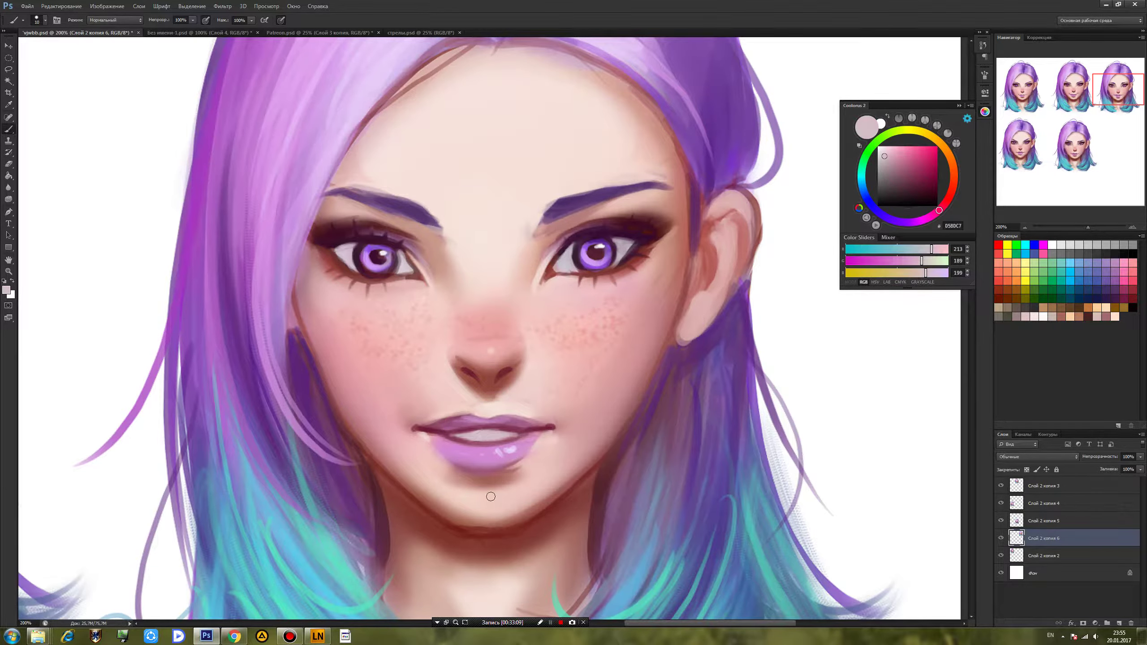
Outline the nostril wings with sampled dark red and the earlobe's lower edge with sampled dark plum.
alt+click(454, 366)
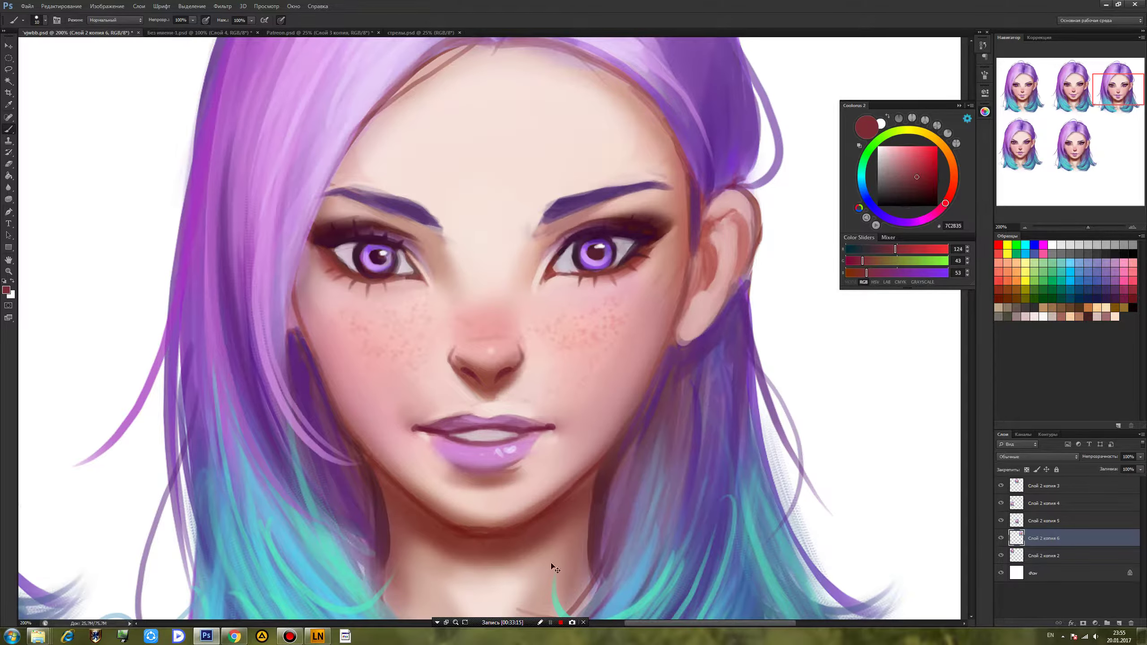
alt+click(605, 502)
mouse_move(638, 427)
mouse_down()
mouse_move(660, 359)
mouse_move(676, 342)
mouse_move(705, 342)
mouse_up()
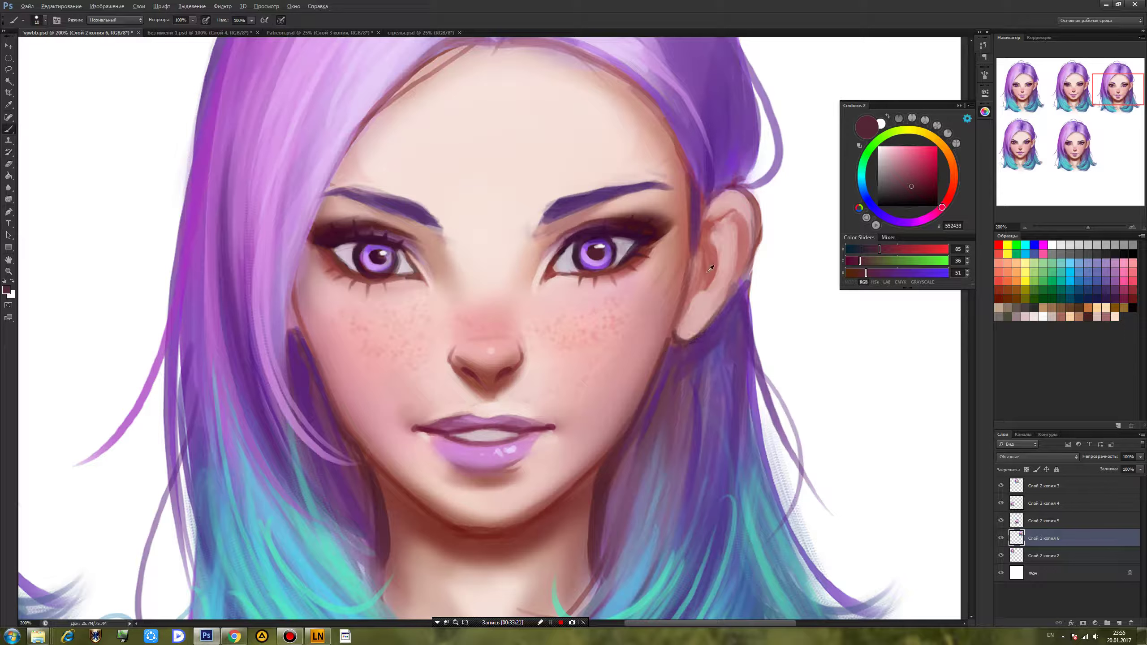
Redefine the ear's inner folds with sampled reddish and dark tones, and save the document.
alt+click(704, 272)
drag(712, 282, 692, 302)
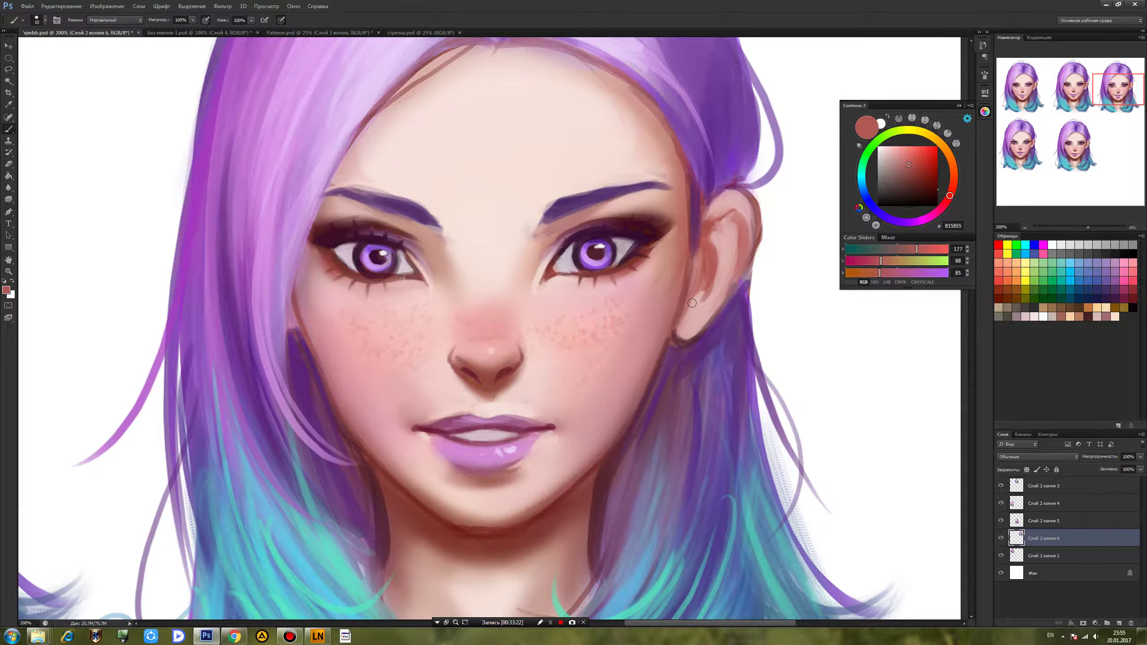
alt+click(650, 383)
mouse_move(687, 294)
mouse_down()
mouse_move(704, 232)
mouse_move(745, 241)
mouse_move(706, 307)
mouse_move(718, 296)
mouse_up()
alt+click(711, 248)
alt+click(704, 248)
alt+click(709, 255)
alt+click(708, 282)
alt+click(709, 281)
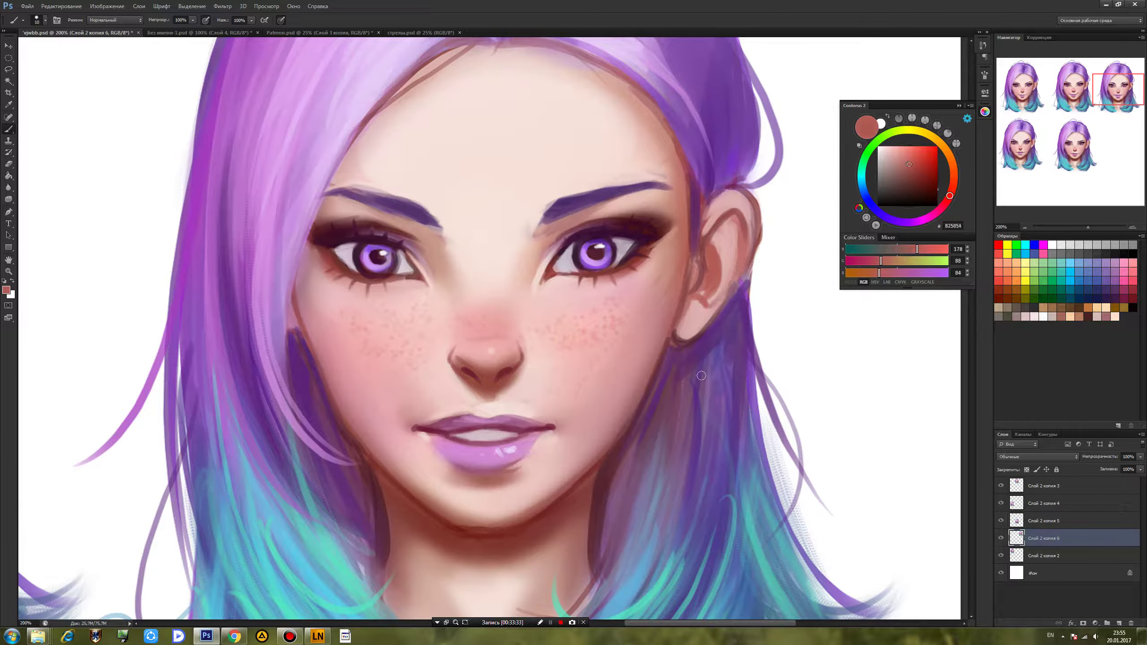
key(ctrl+s)
key(ctrl+minus)
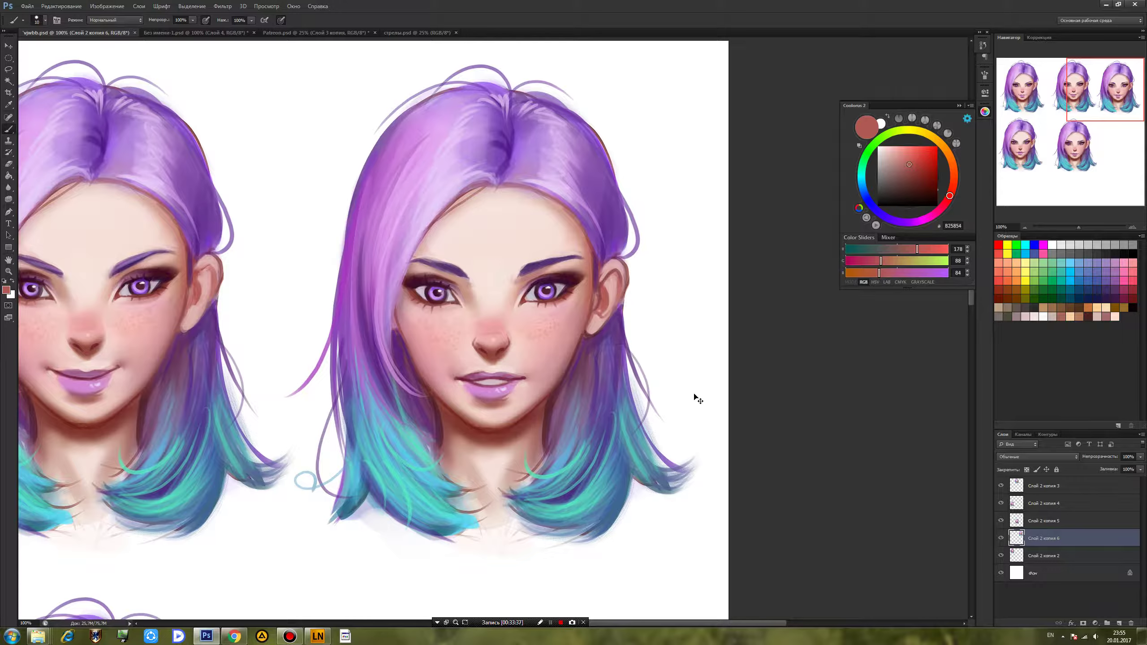
key(ctrl+plus)
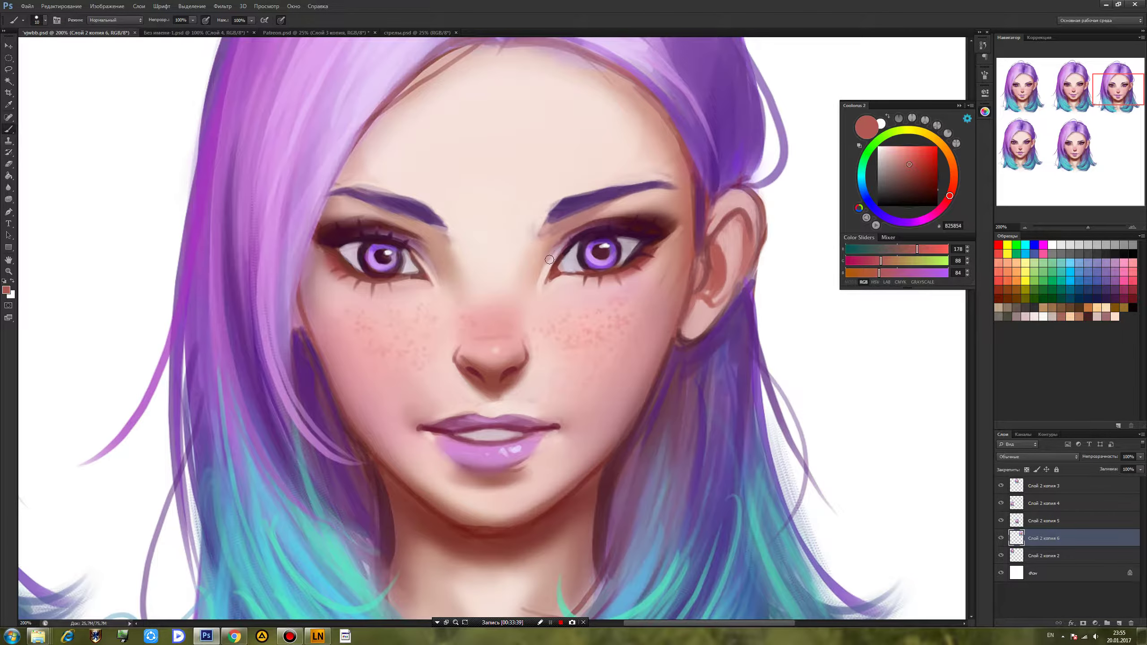
Touch up the jaw edge with dark plum, then adjust the brush size and blend the skin around the right-hand eye's inner corner.
alt+click(384, 487)
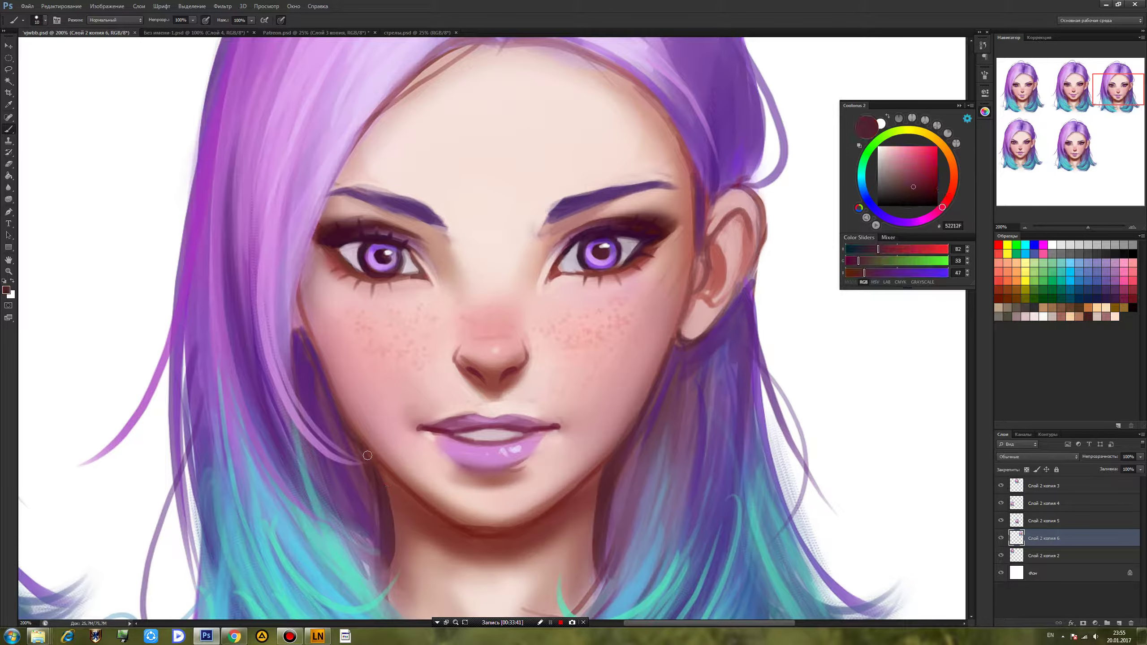
alt+click(527, 248)
right_click(540, 241)
drag(564, 252, 561, 253)
click(538, 240)
alt+click(567, 226)
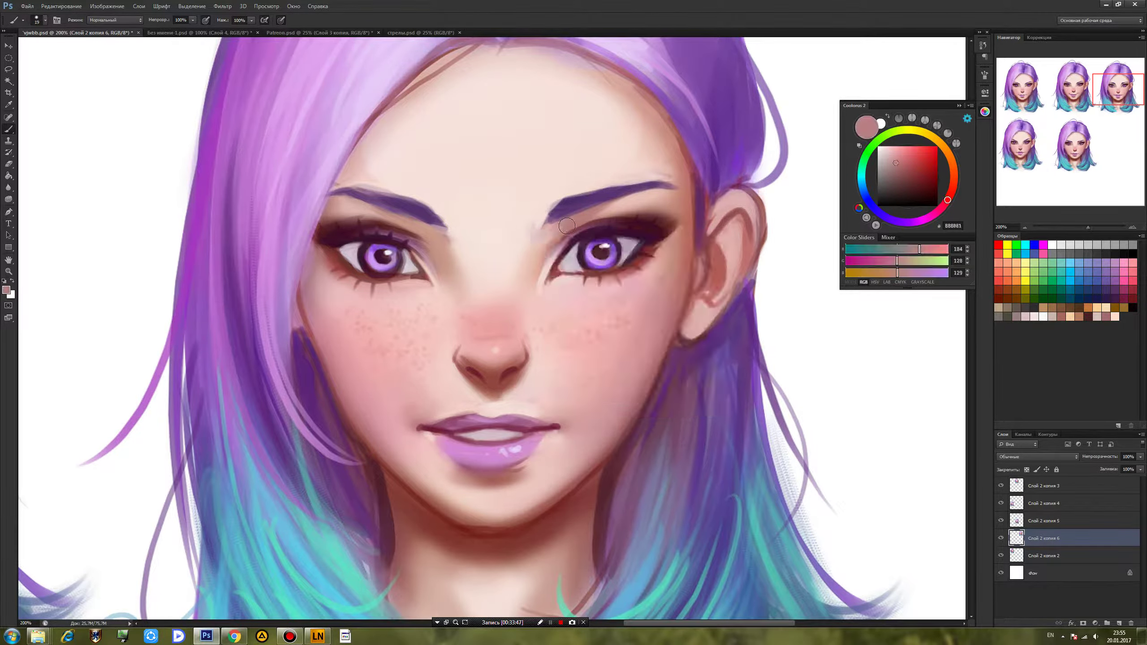
alt+click(553, 239)
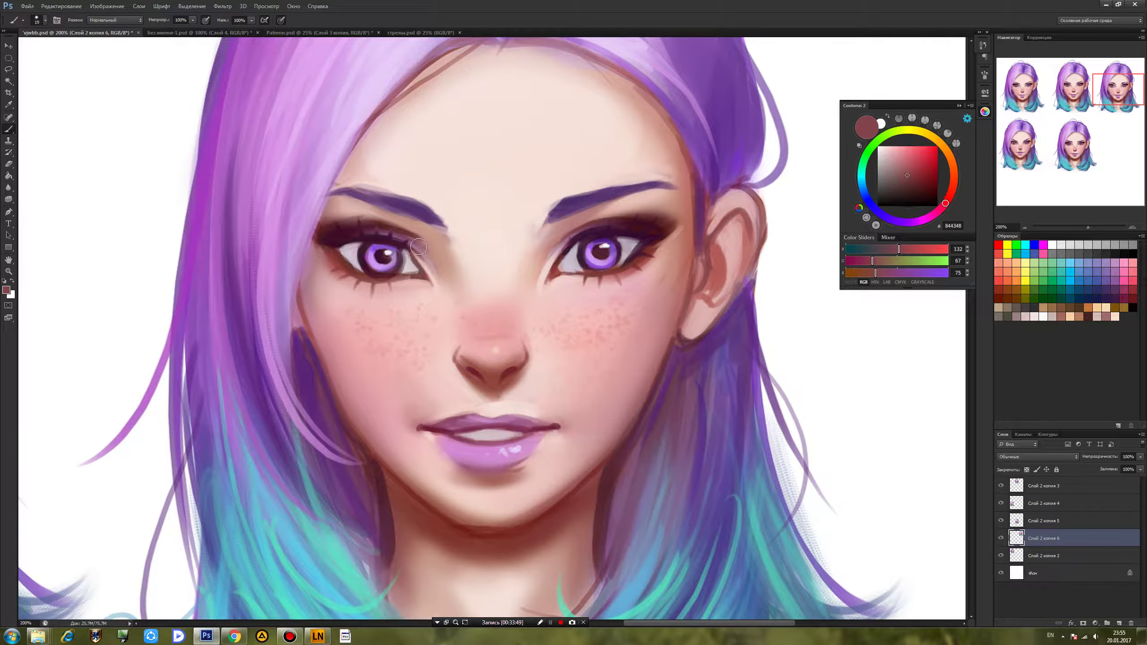
Soften the shading beneath the inner ends of both eyebrows and clean the brow edges with sampled skin tones.
alt+click(459, 238)
drag(458, 249, 439, 230)
alt+click(432, 230)
alt+click(528, 213)
alt+click(525, 243)
alt+click(536, 213)
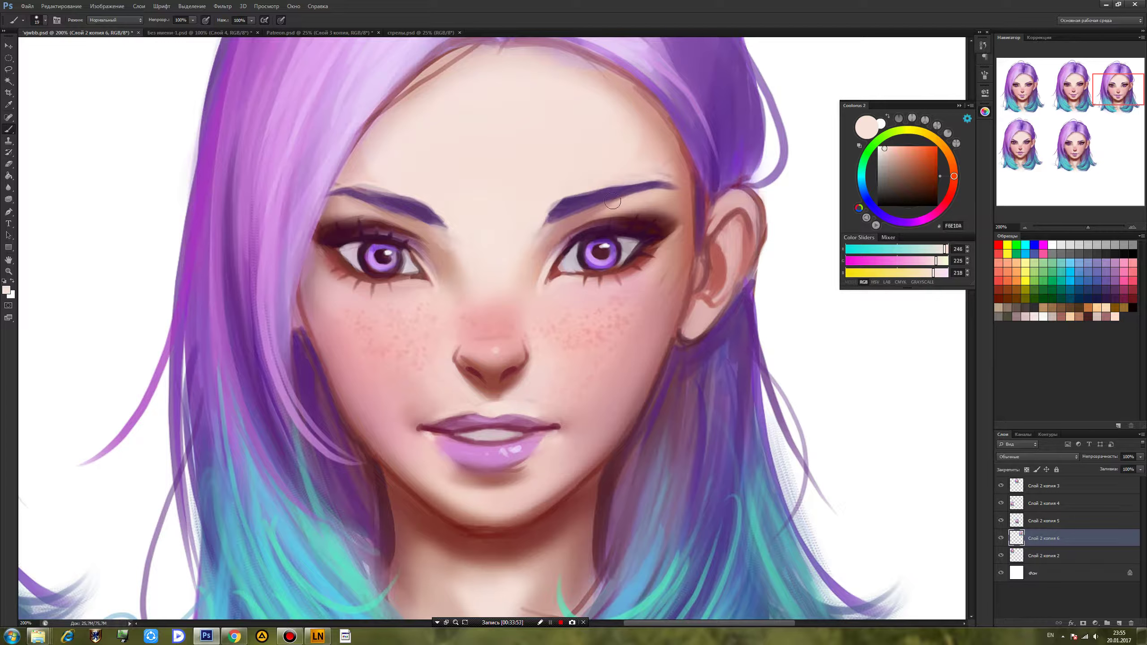
alt+click(655, 231)
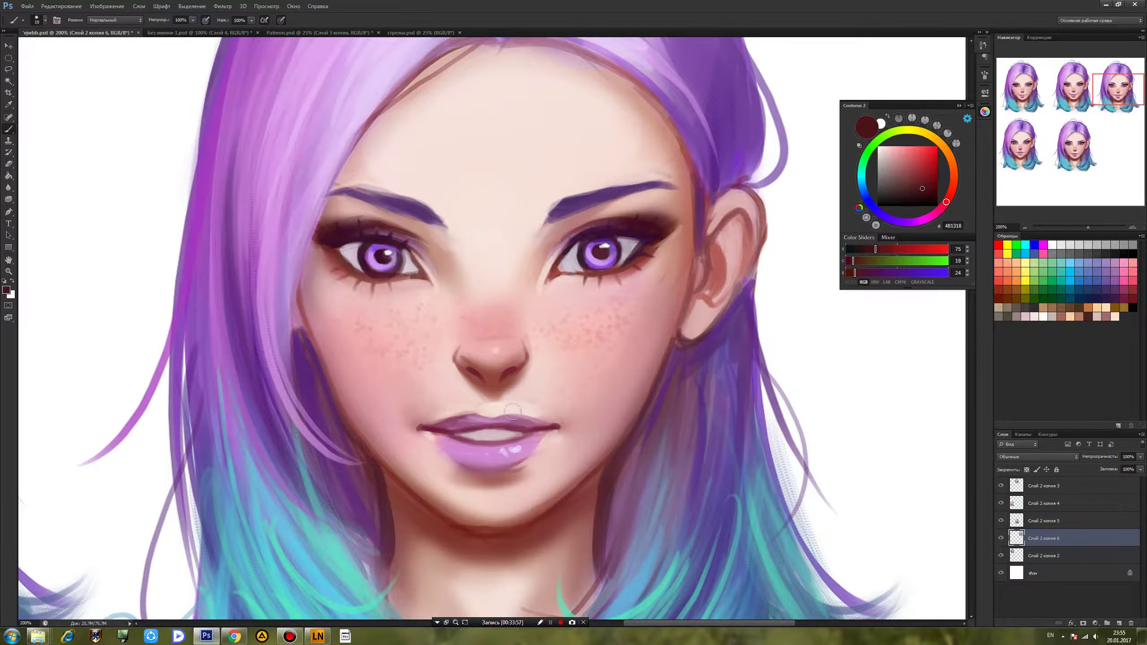
Adjust the brush size and reshape the teeth and the dark line bordering them with sampled tones.
alt+click(481, 444)
right_click(480, 438)
click(584, 501)
click(479, 436)
mouse_move(459, 433)
mouse_down()
mouse_move(530, 426)
mouse_move(502, 440)
mouse_up()
alt+click(485, 434)
alt+click(443, 432)
alt+click(493, 436)
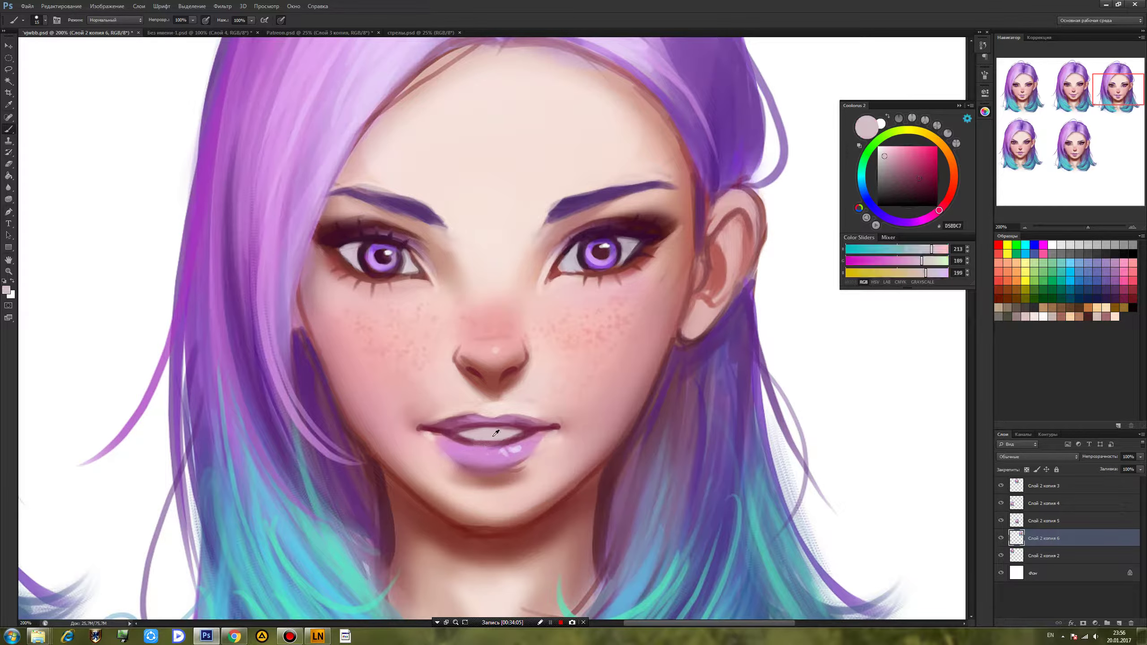
Refine both lips with sampled crimson and mauve-pink, clean the upper lip's edge with pale skin tone, and save the document.
alt+click(529, 430)
alt+click(470, 443)
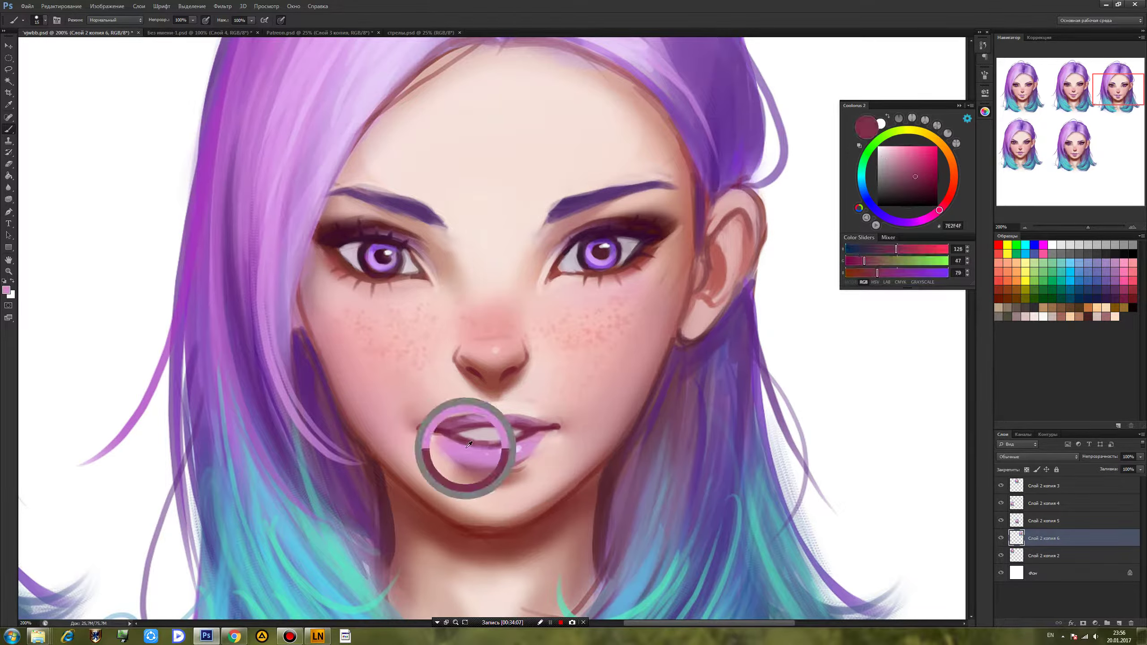
alt+click(533, 441)
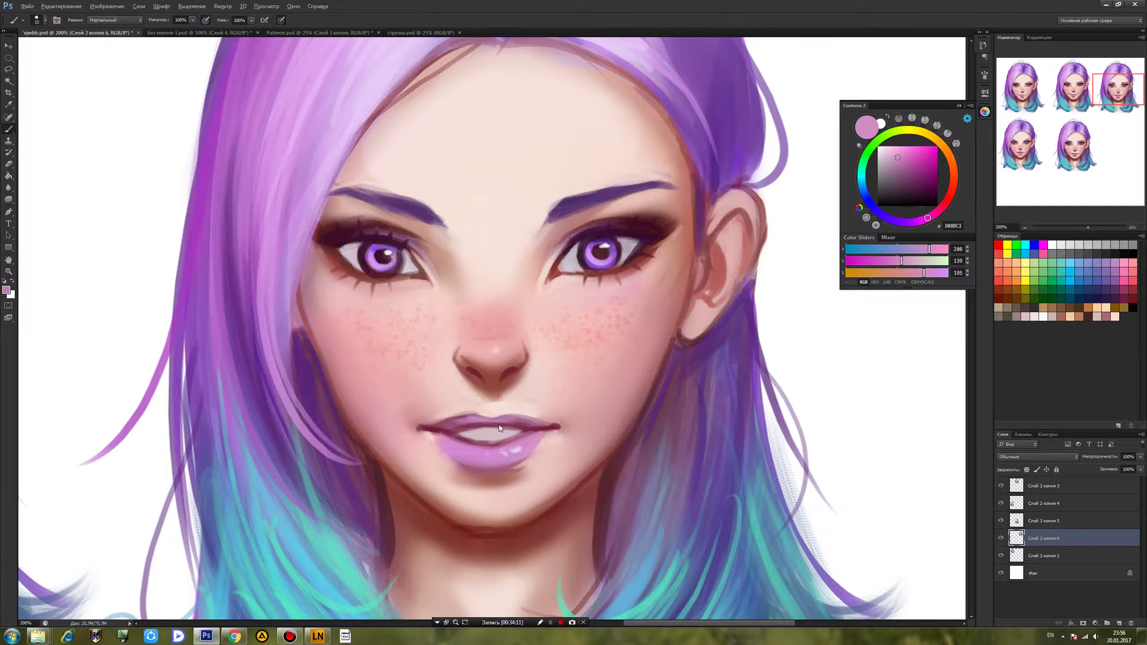
alt+click(465, 425)
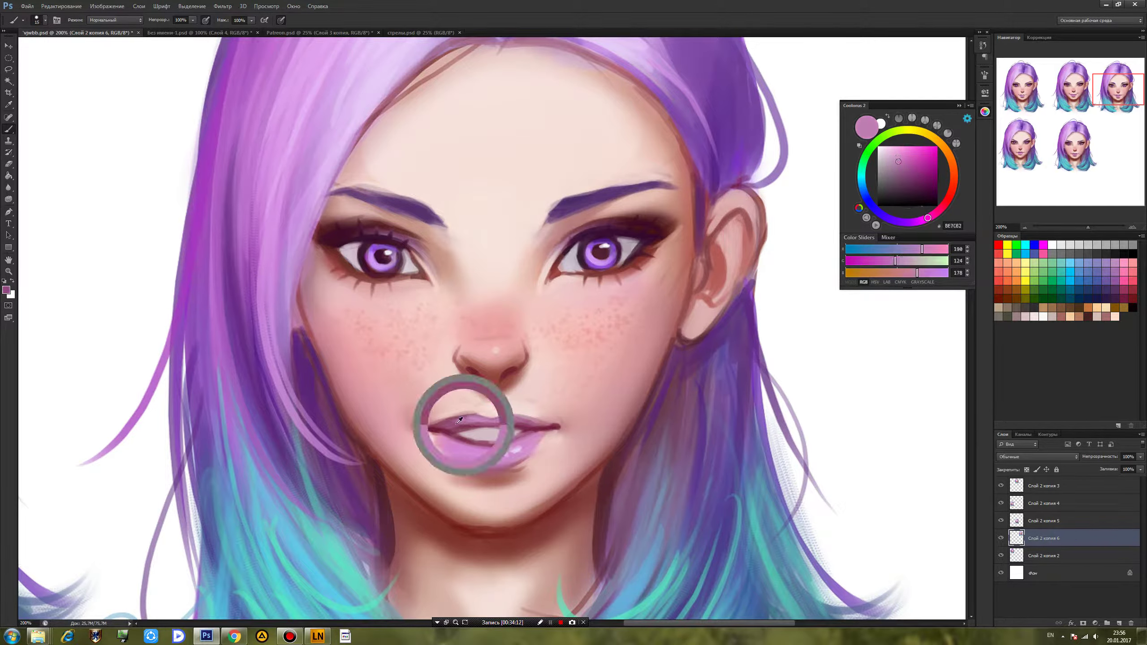
alt+click(482, 422)
alt+click(485, 420)
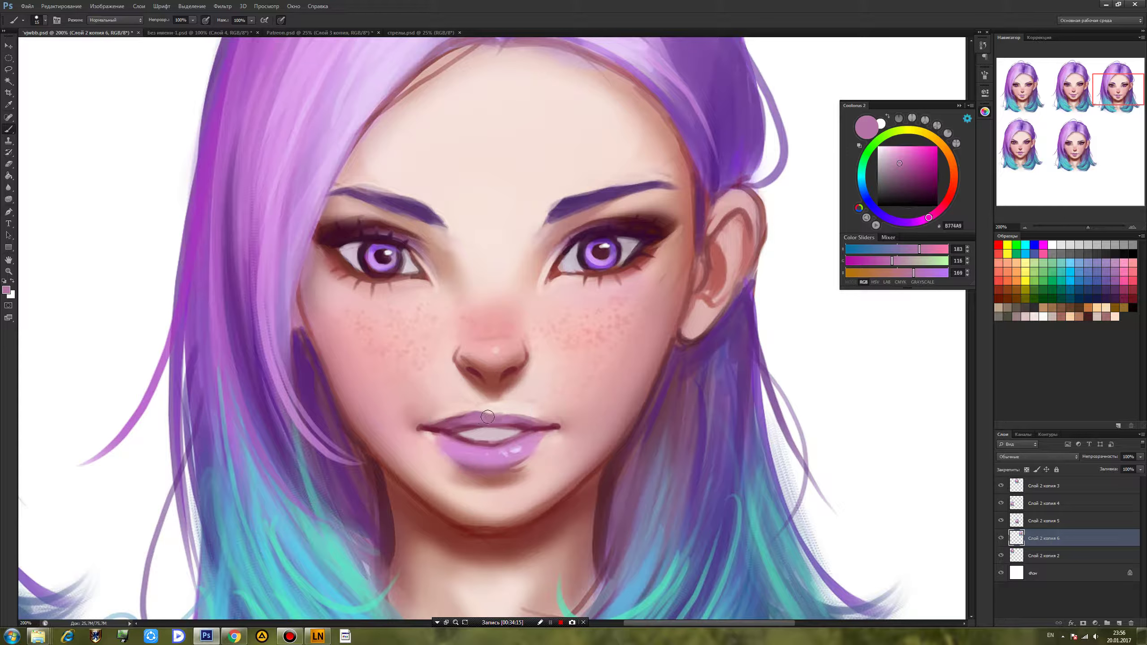
alt+click(480, 398)
drag(484, 411, 501, 409)
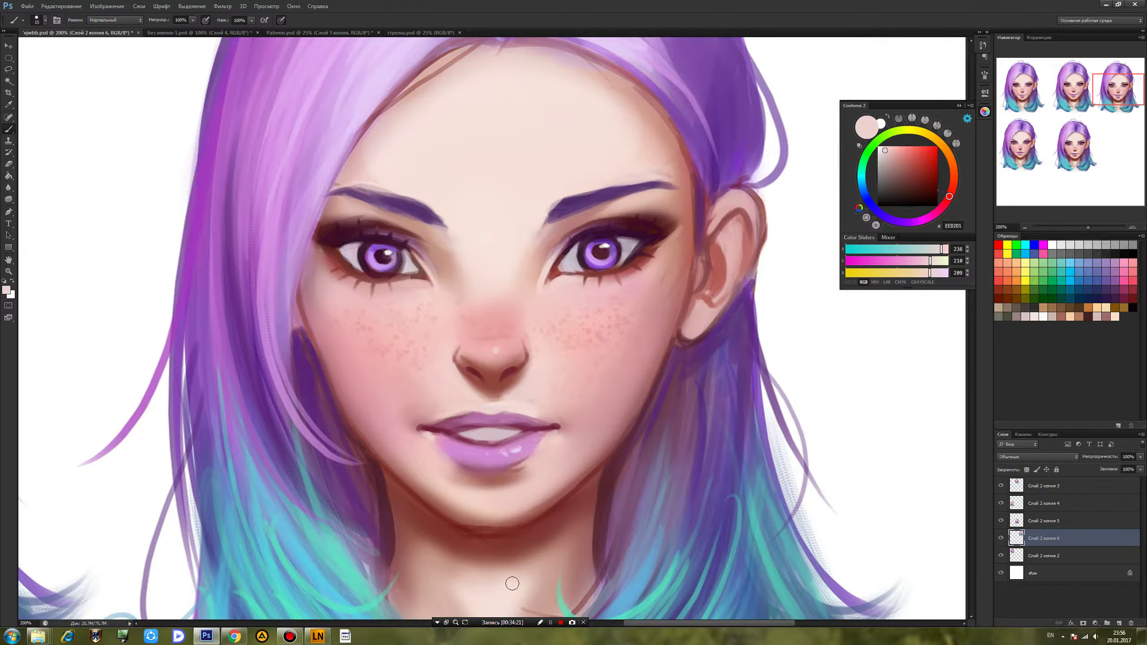
scroll(516, 588, down, 3)
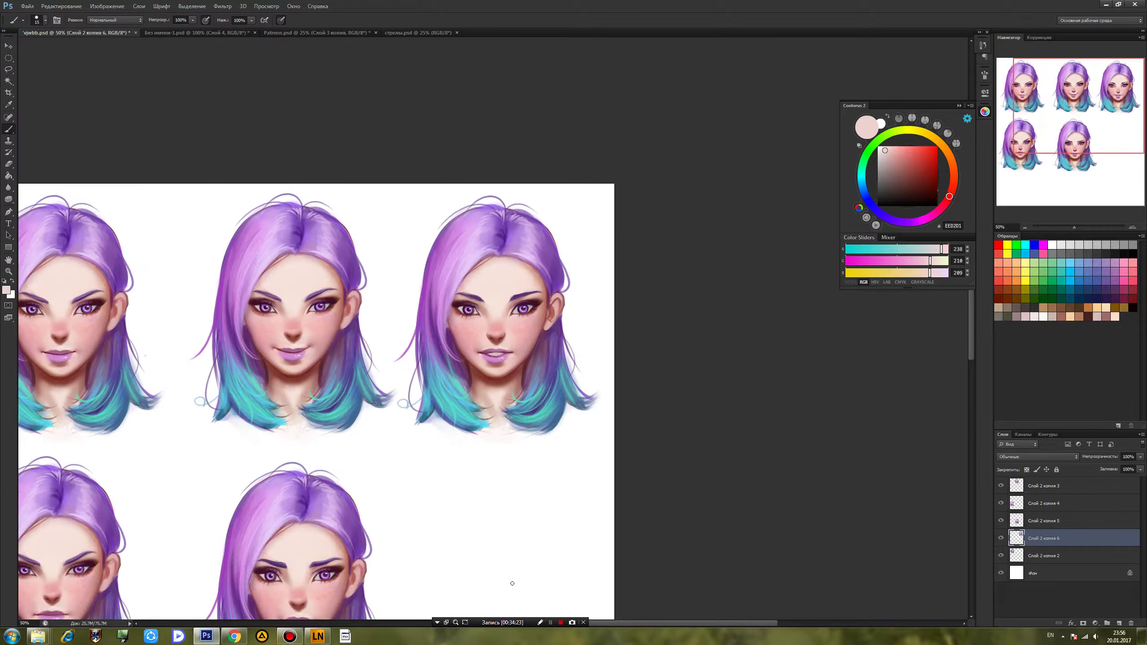
drag(512, 583, 609, 390)
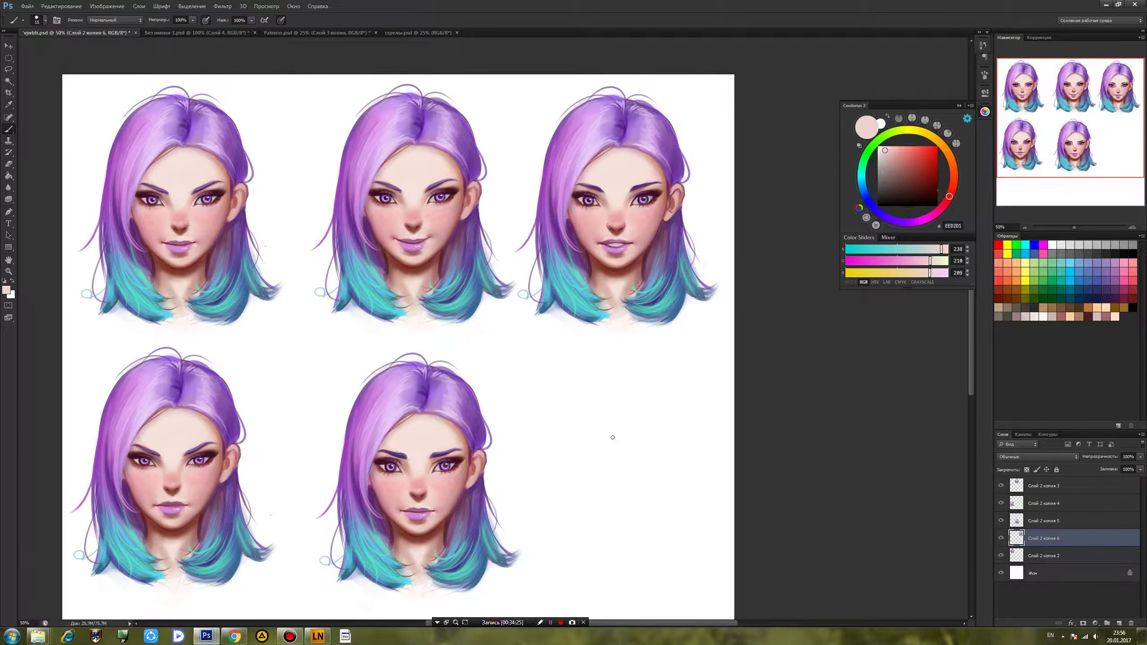
key(ctrl+s)
Duplicate layer "Слой 2 копия 2", place the copy in the empty third slot of the lower row, and save the document.
click(1000, 555)
click(1000, 556)
click(1030, 555)
key(ctrl+j)
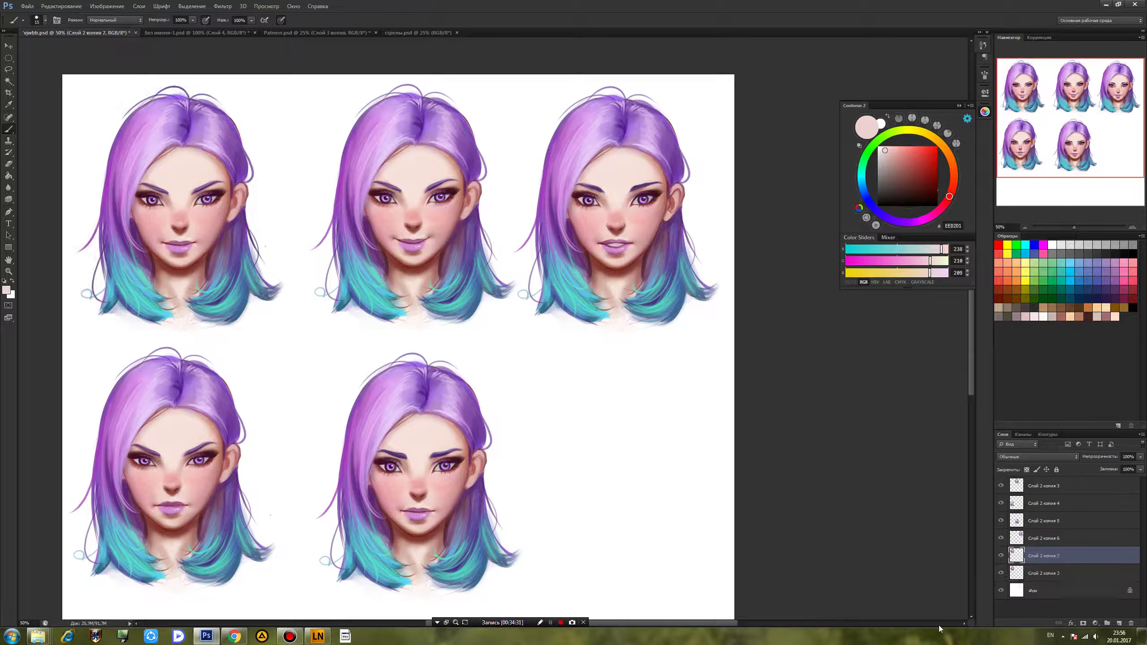
drag(279, 368, 703, 524)
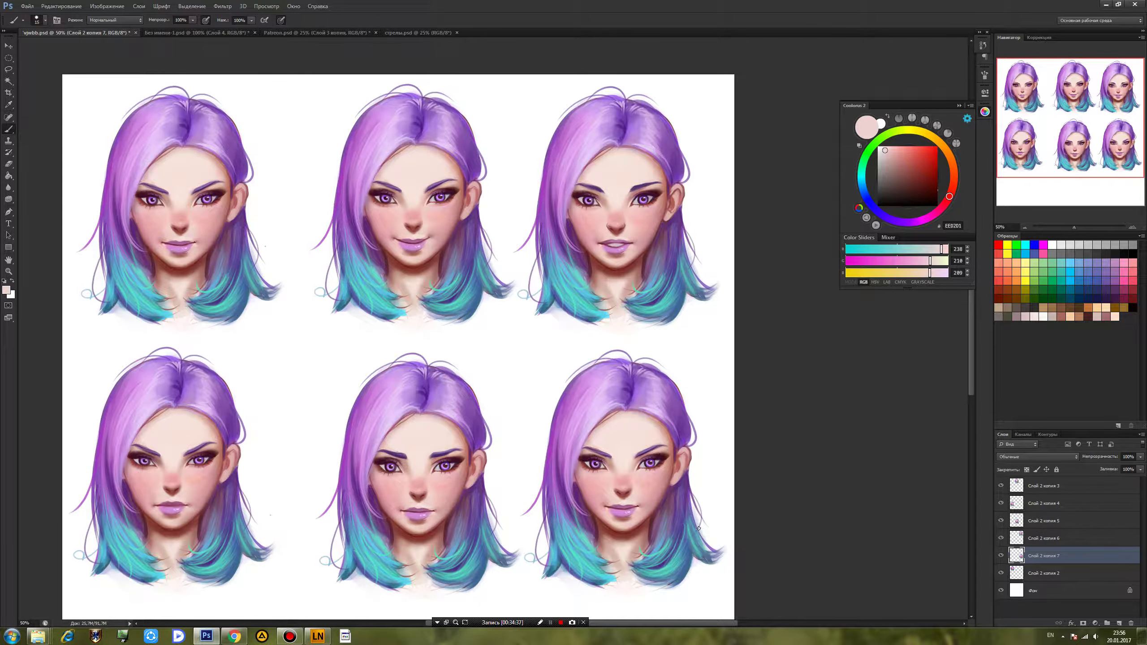
key(ctrl+plus)
key(ctrl+plus)
key(ctrl+plus)
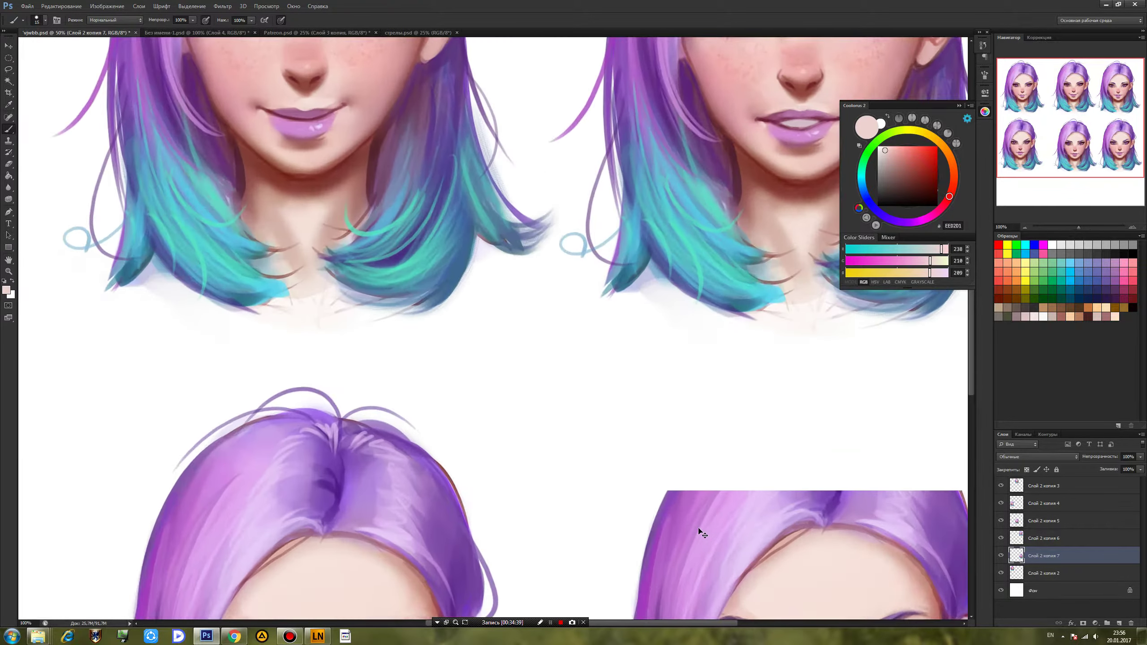
click(1117, 166)
mouse_move(779, 113)
mouse_down()
mouse_move(609, 461)
mouse_move(686, 375)
mouse_move(675, 407)
mouse_up()
key(ctrl+s)
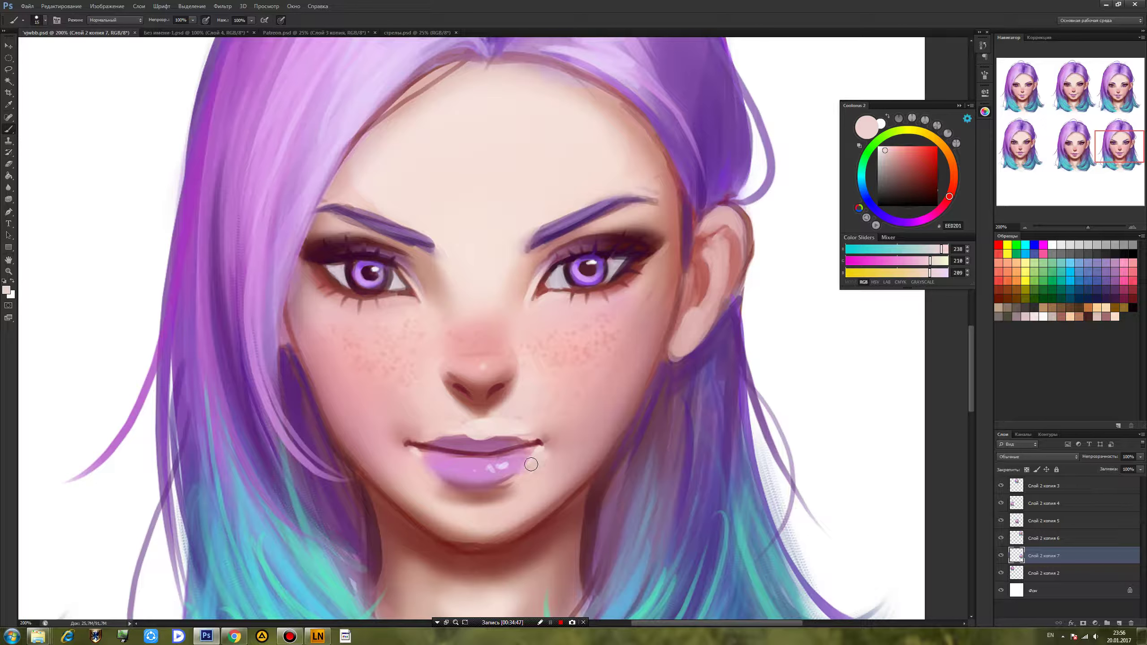
On the new portrait, paint a dark mark at the left-hand mouth corner and white teeth between the lips.
alt+click(411, 438)
drag(407, 433, 405, 439)
alt+click(794, 376)
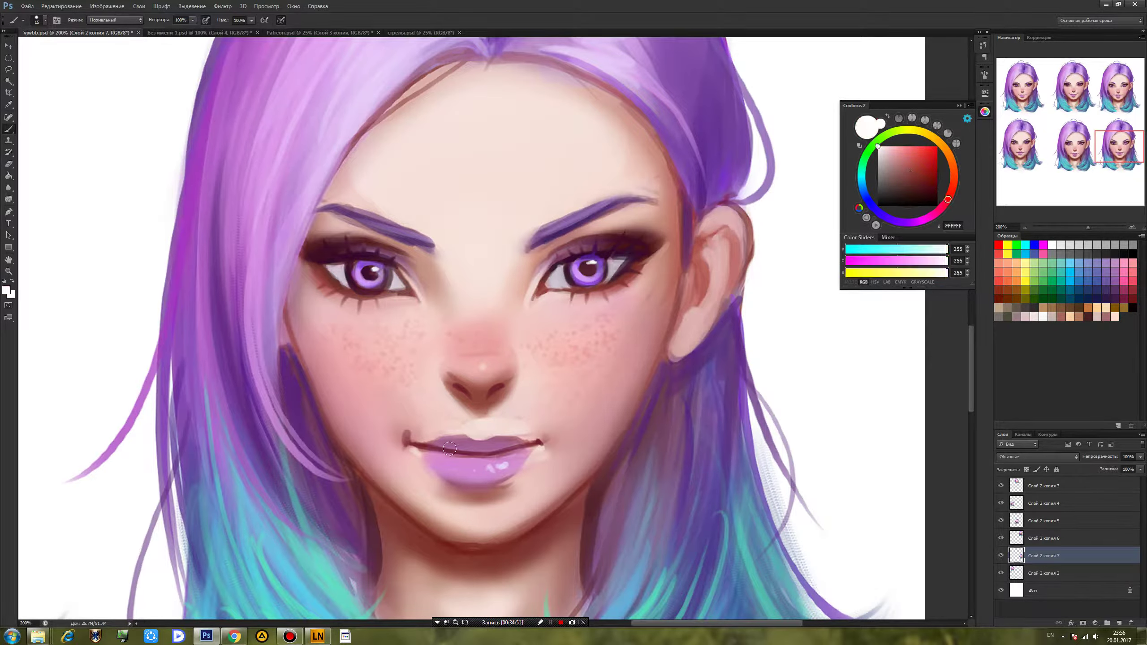
mouse_move(450, 443)
mouse_down()
mouse_move(487, 441)
mouse_move(443, 449)
mouse_move(509, 444)
mouse_move(465, 447)
mouse_move(499, 433)
mouse_move(521, 443)
mouse_up()
Define the upturned corners of the mouth with sampled dark crimson and blend the left-hand corner into the skin.
alt+click(434, 449)
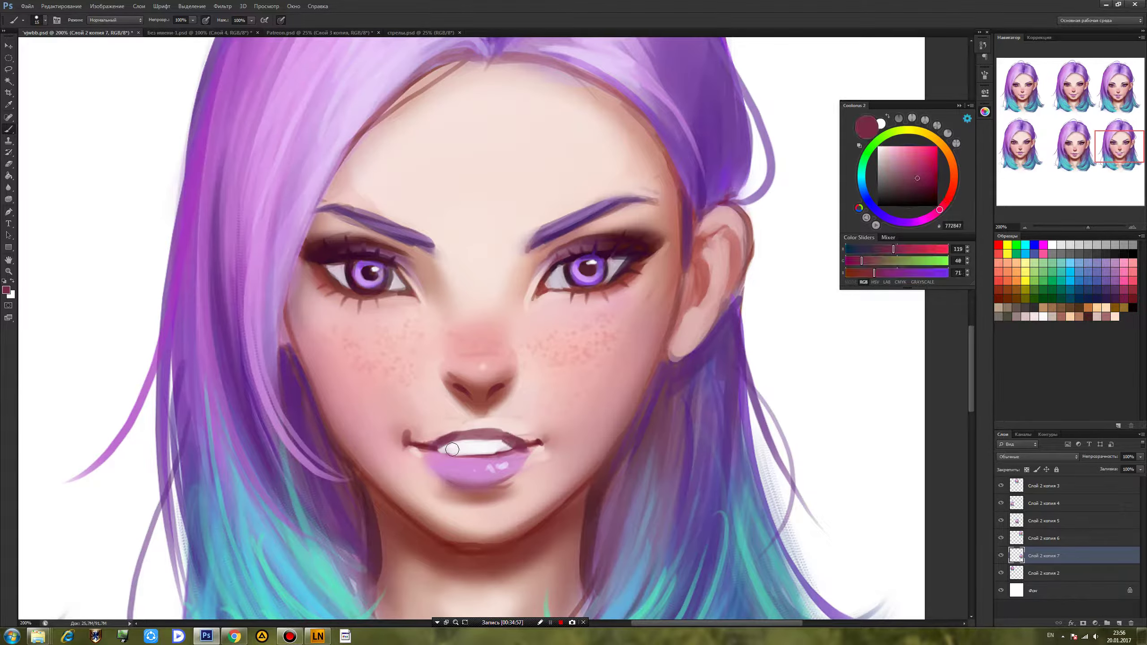
alt+click(432, 446)
drag(421, 449, 408, 431)
alt+click(413, 429)
alt+click(522, 449)
drag(540, 444, 546, 438)
Repaint the arched upper lip above the teeth with sampled mauve-pink tones.
alt+click(494, 447)
alt+click(440, 455)
alt+click(451, 437)
mouse_move(472, 430)
mouse_down()
mouse_move(446, 438)
mouse_move(524, 441)
mouse_up()
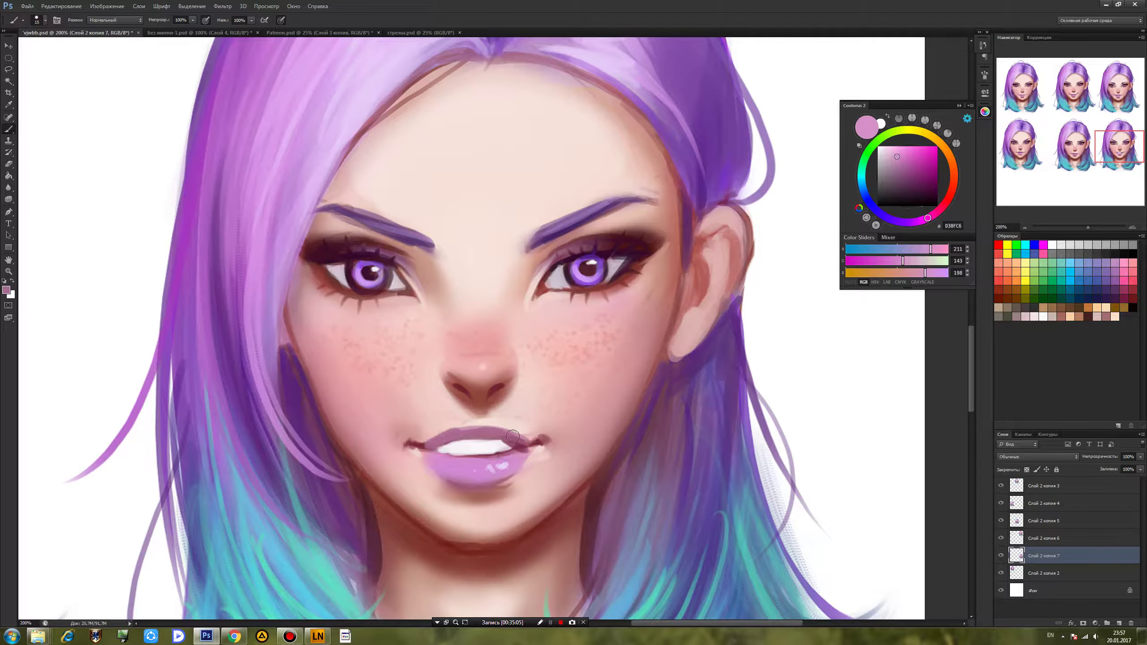
alt+click(516, 451)
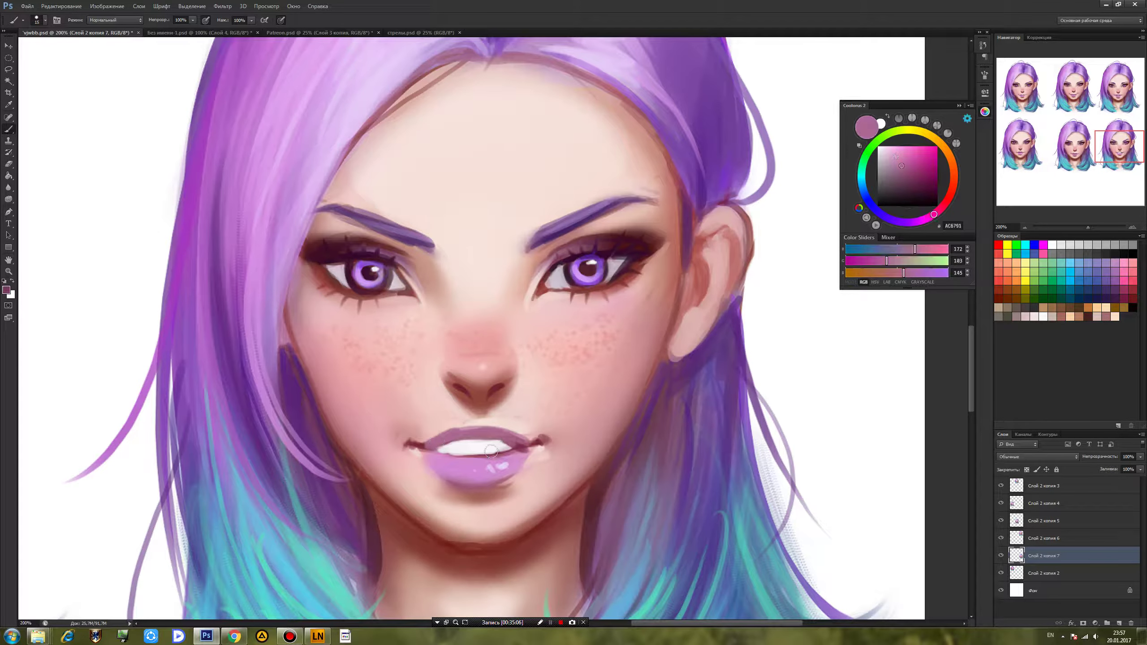
Tone down the teeth with pale grey-pink, redraw the dark line above the lower lip, and clean the upper lip's contour.
alt+click(447, 451)
alt+click(483, 449)
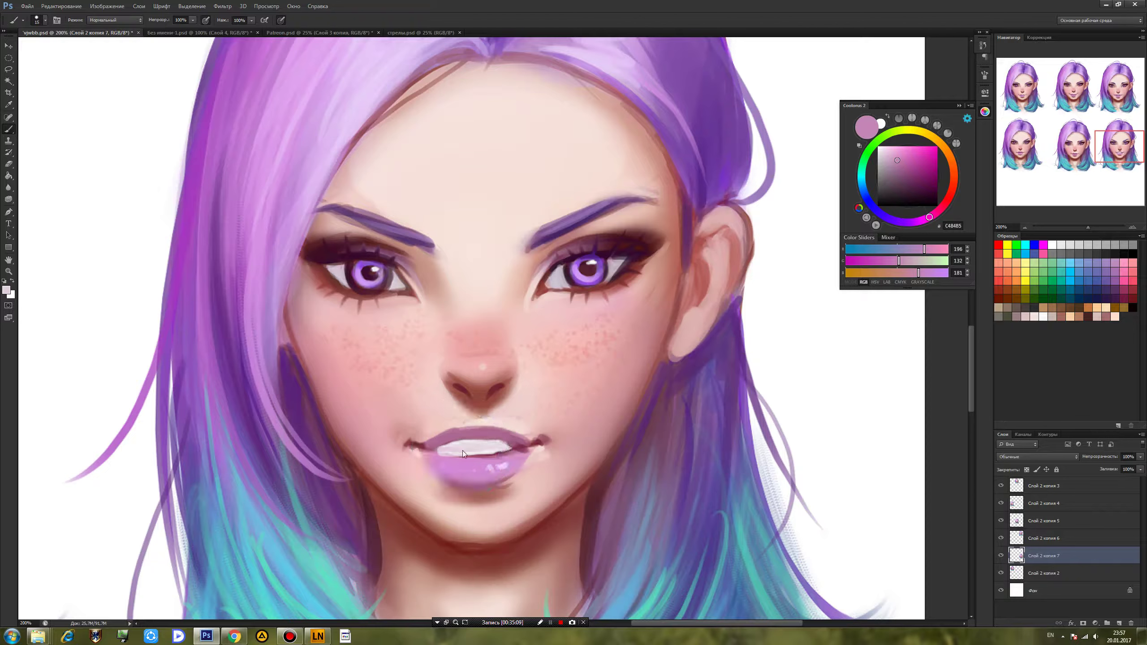
alt+click(521, 445)
drag(428, 449, 485, 454)
alt+click(513, 445)
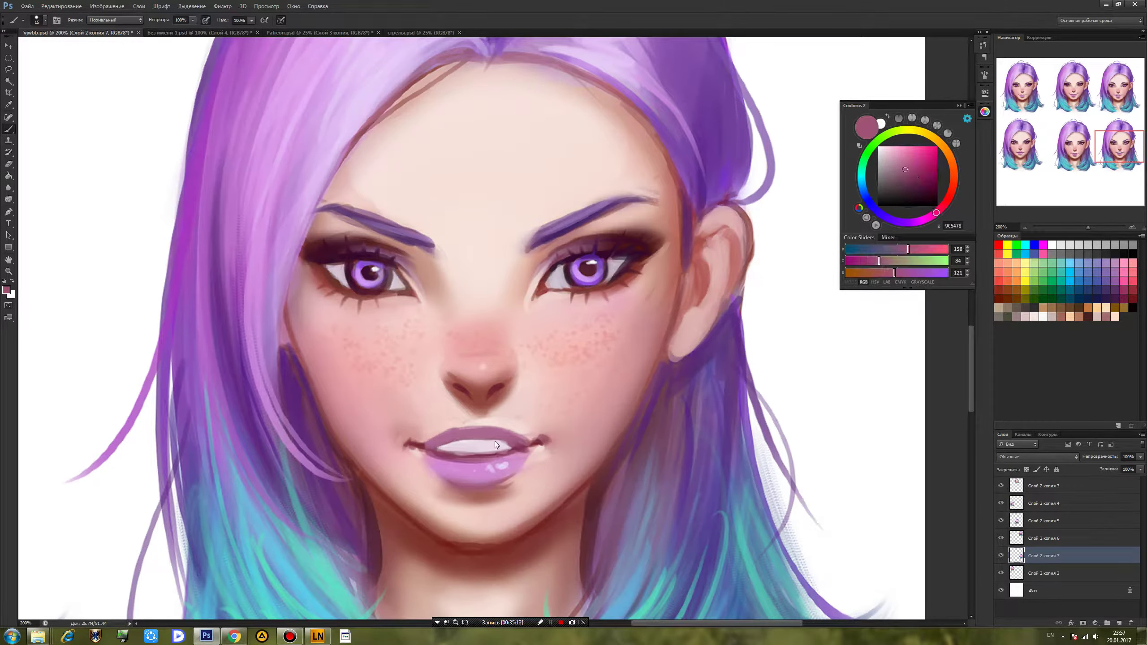
alt+click(464, 428)
alt+click(472, 421)
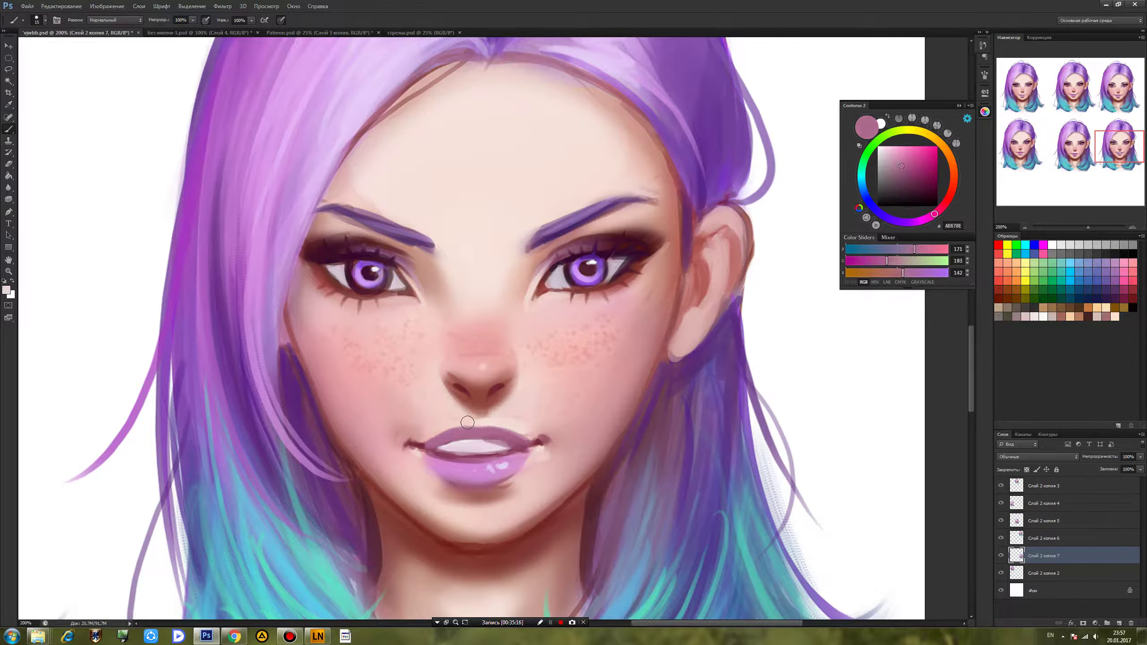
Thicken both eyebrows with sampled dark violet and trim their edges with sampled skin tone.
alt+click(556, 234)
alt+click(571, 260)
drag(525, 253, 591, 222)
alt+click(548, 215)
alt+click(560, 232)
alt+click(558, 241)
drag(432, 249, 339, 211)
alt+click(369, 209)
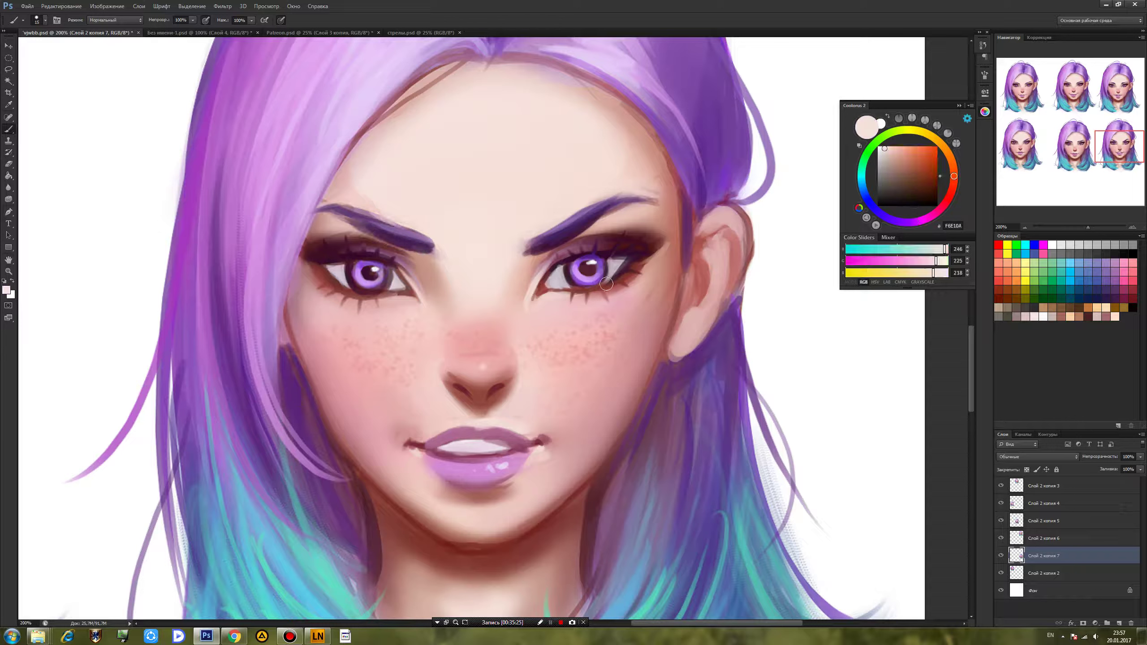
Darken both upper eyelids along the lash line with sampled dark plum tones.
alt+click(569, 265)
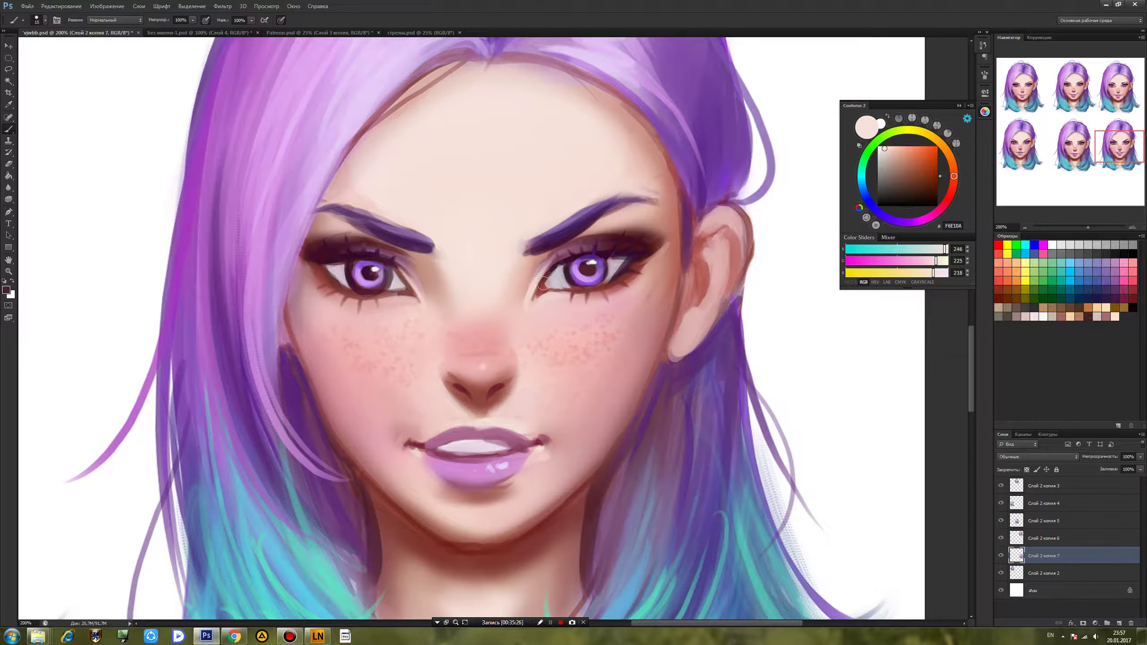
alt+click(563, 252)
alt+click(632, 254)
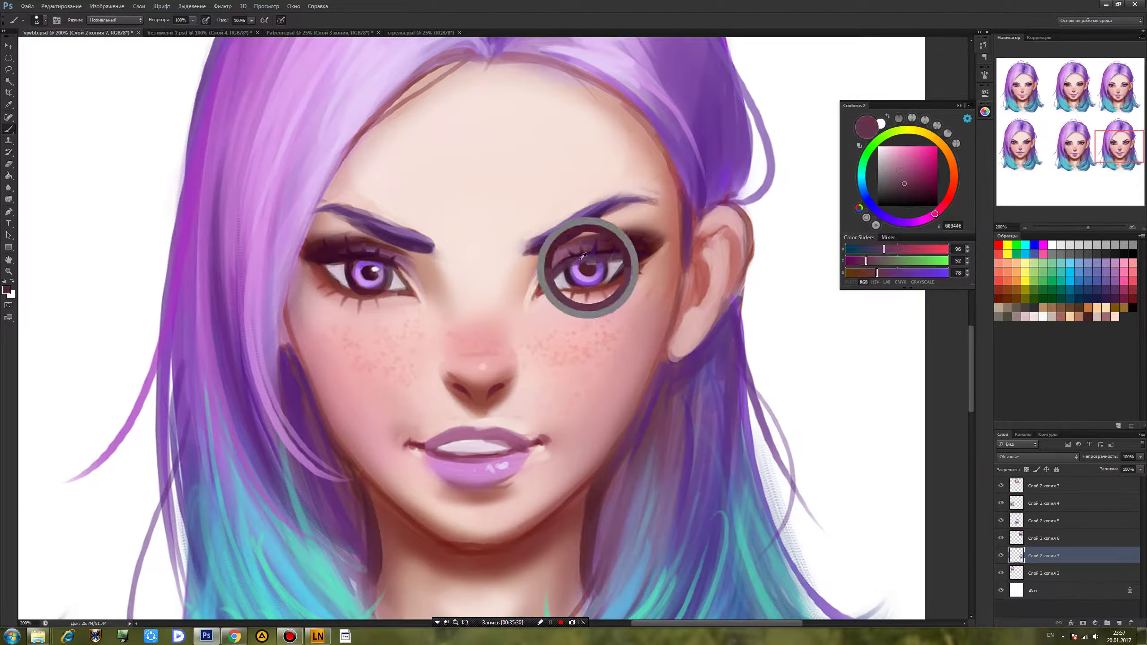
alt+click(352, 273)
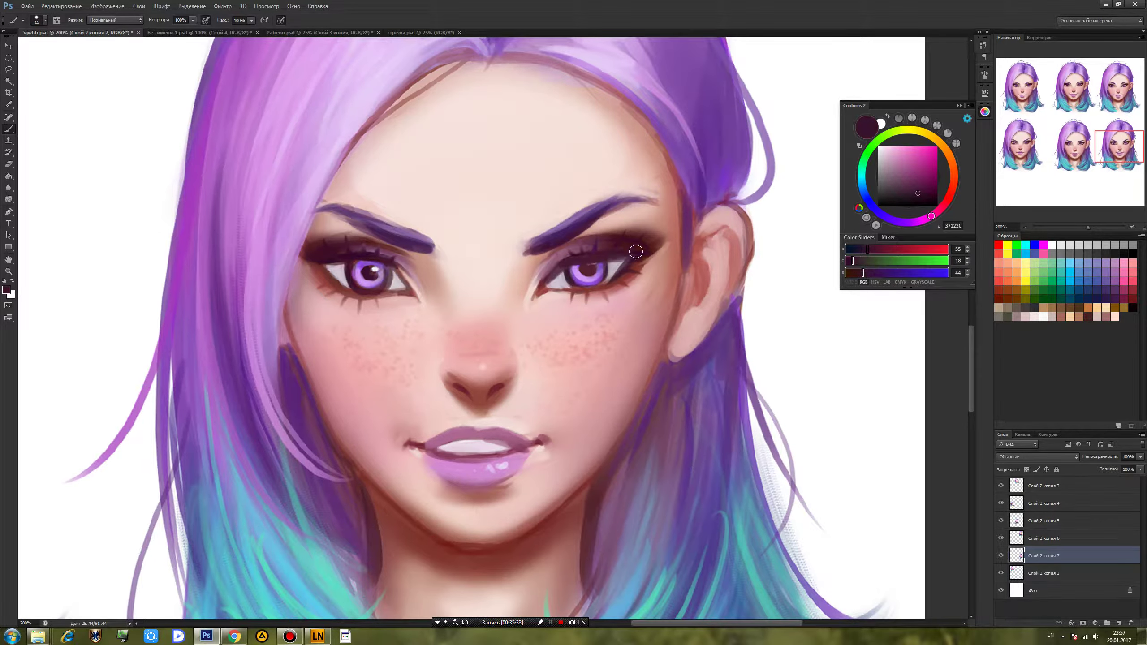
drag(347, 261, 396, 268)
Clean up the inner end and outer tip of the right-hand eyebrow with sampled violet and skin tones.
drag(525, 246, 522, 254)
alt+click(550, 239)
alt+click(634, 197)
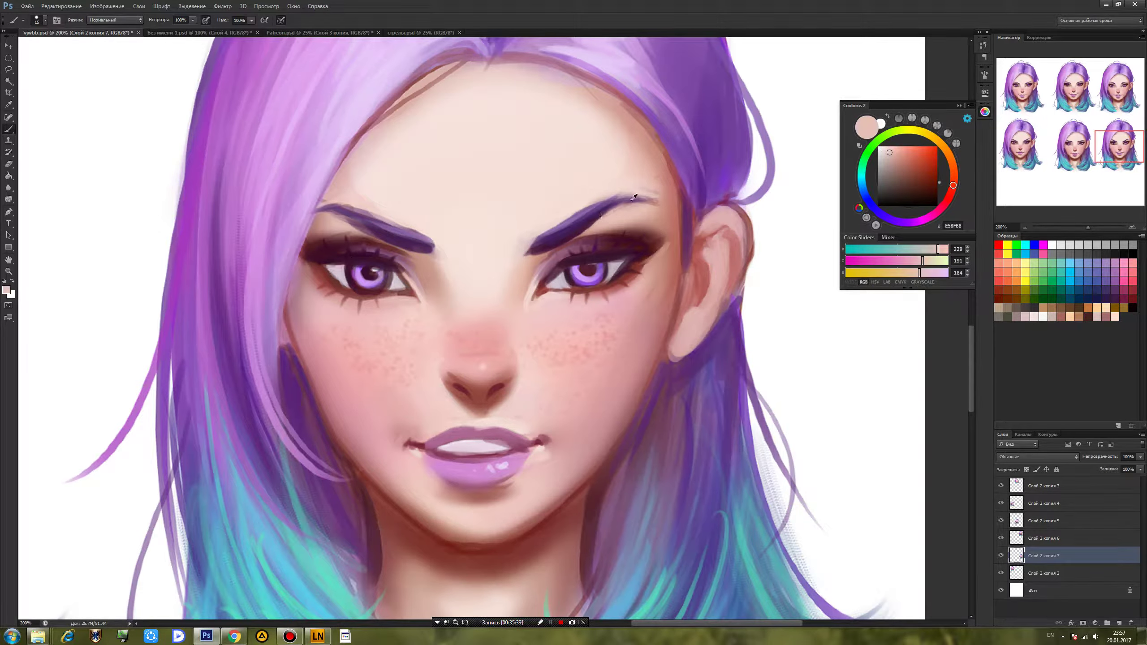
alt+click(625, 207)
Extend the inner end of the left-hand eyebrow downward in sampled violet and trim its edges with sampled skin tone.
alt+click(404, 238)
alt+click(432, 257)
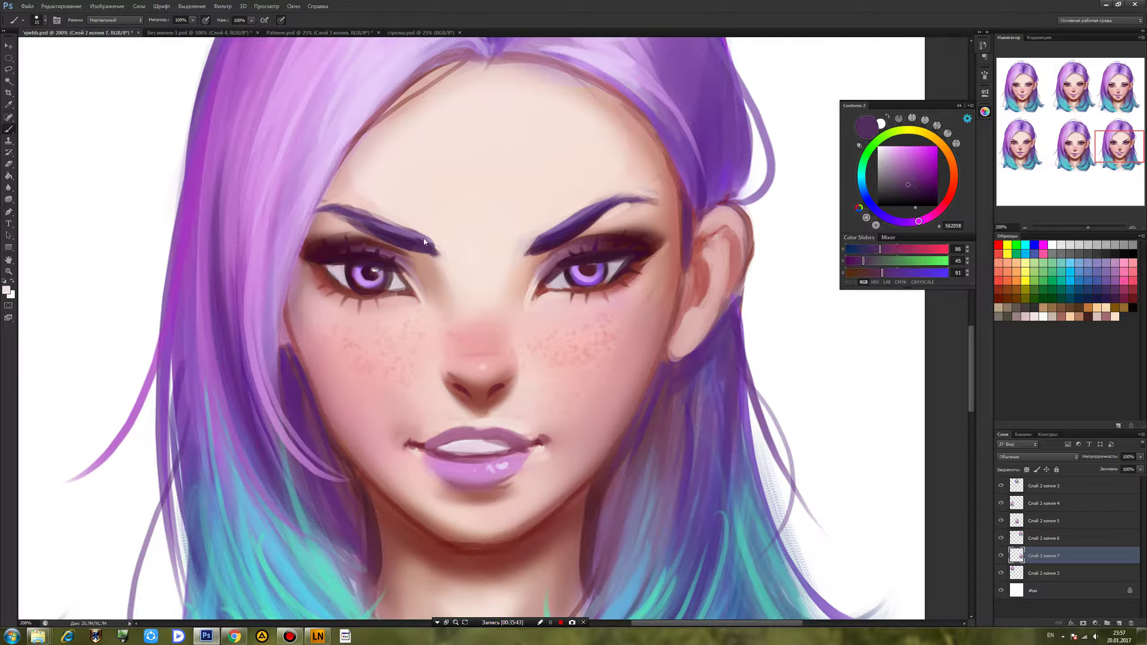
alt+click(441, 236)
alt+click(443, 232)
alt+click(419, 245)
mouse_move(423, 234)
mouse_down()
mouse_move(435, 253)
mouse_move(420, 237)
mouse_up()
alt+click(391, 242)
alt+click(336, 224)
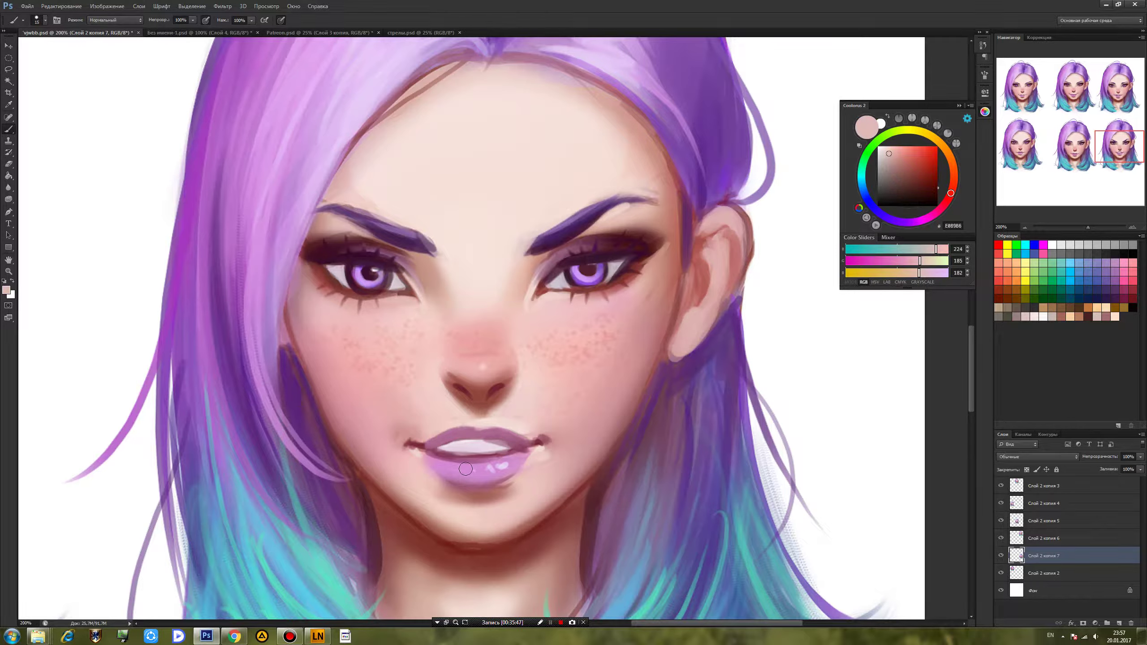
Darken the upper lip with sampled crimson and touch up the teeth below it with sampled pale pink.
alt+click(423, 442)
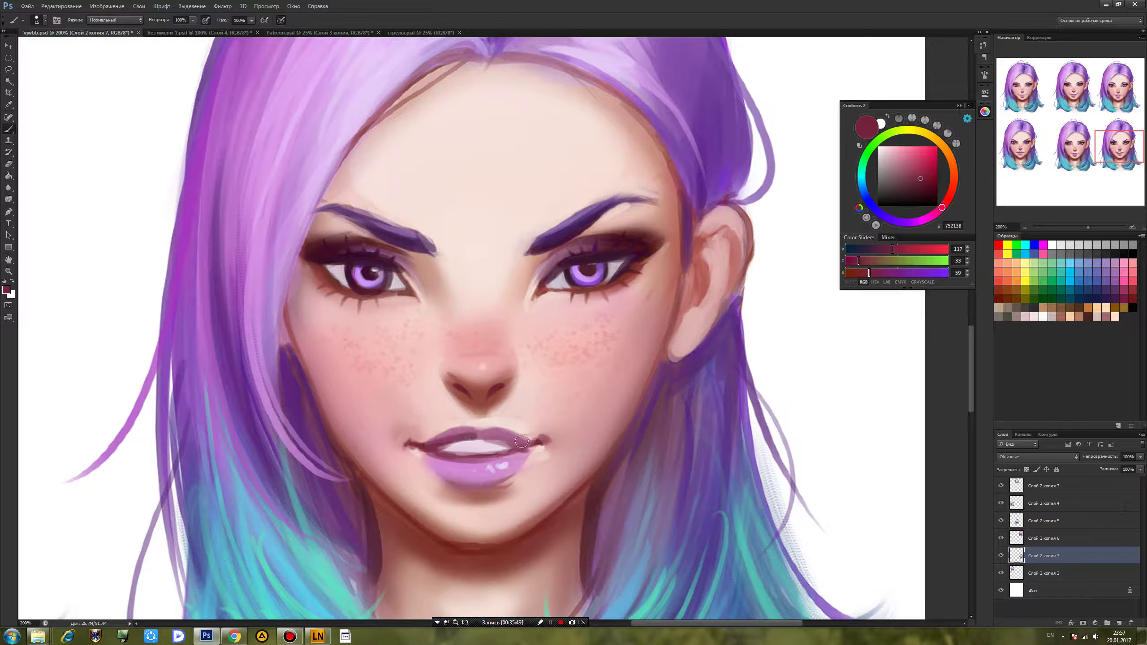
alt+click(461, 431)
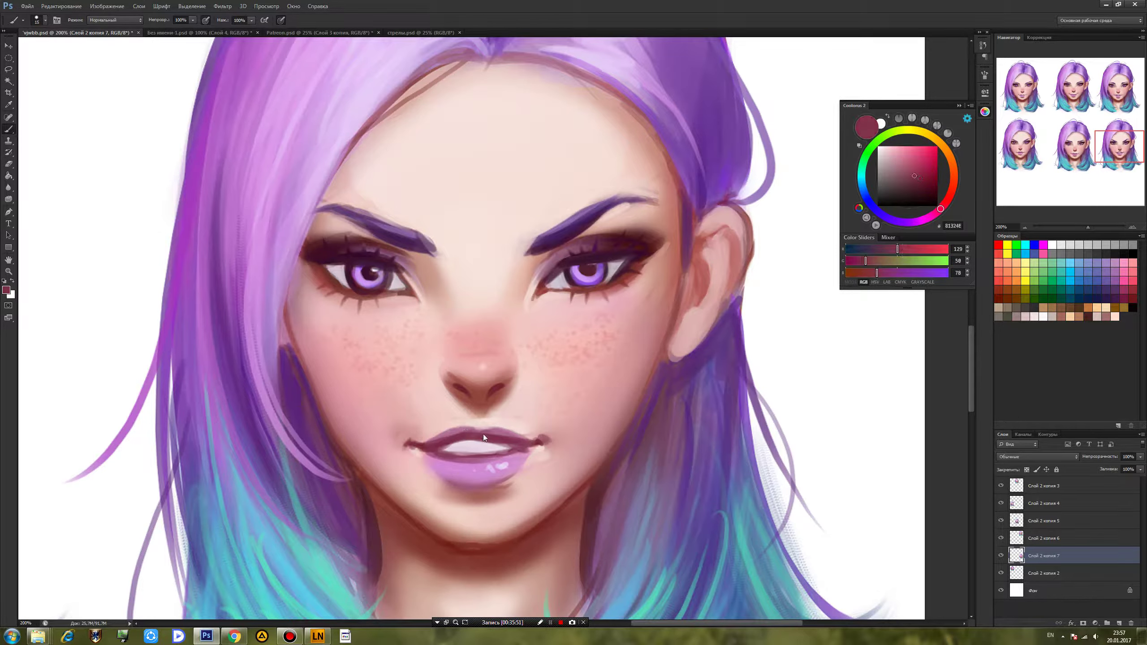
alt+click(465, 466)
alt+click(475, 443)
alt+click(529, 445)
alt+click(474, 448)
alt+click(459, 445)
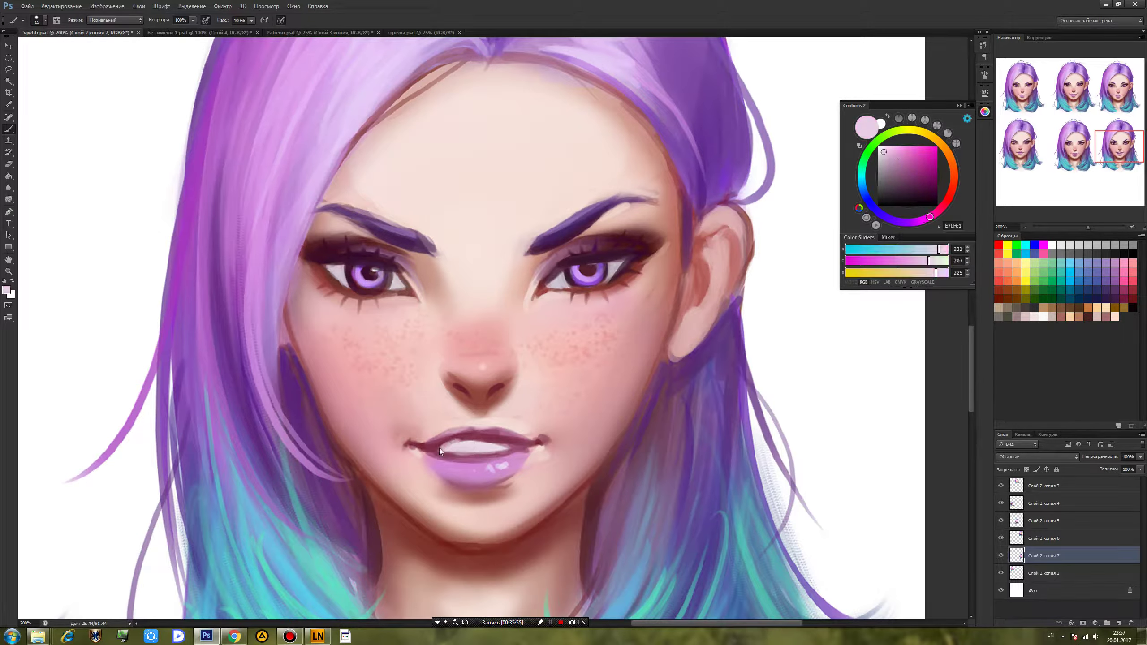
Darken the left-hand corner of the mouth and the adjoining lower-lip line with deep burgundy (RGB 76, 26, 50).
alt+click(426, 449)
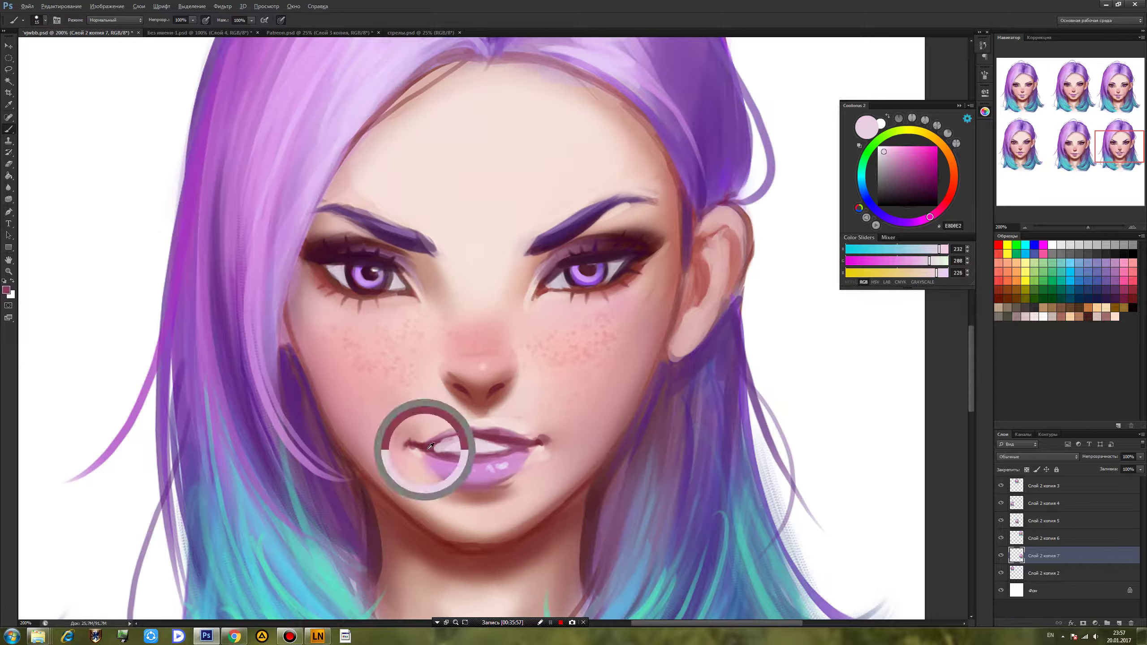
alt+click(431, 453)
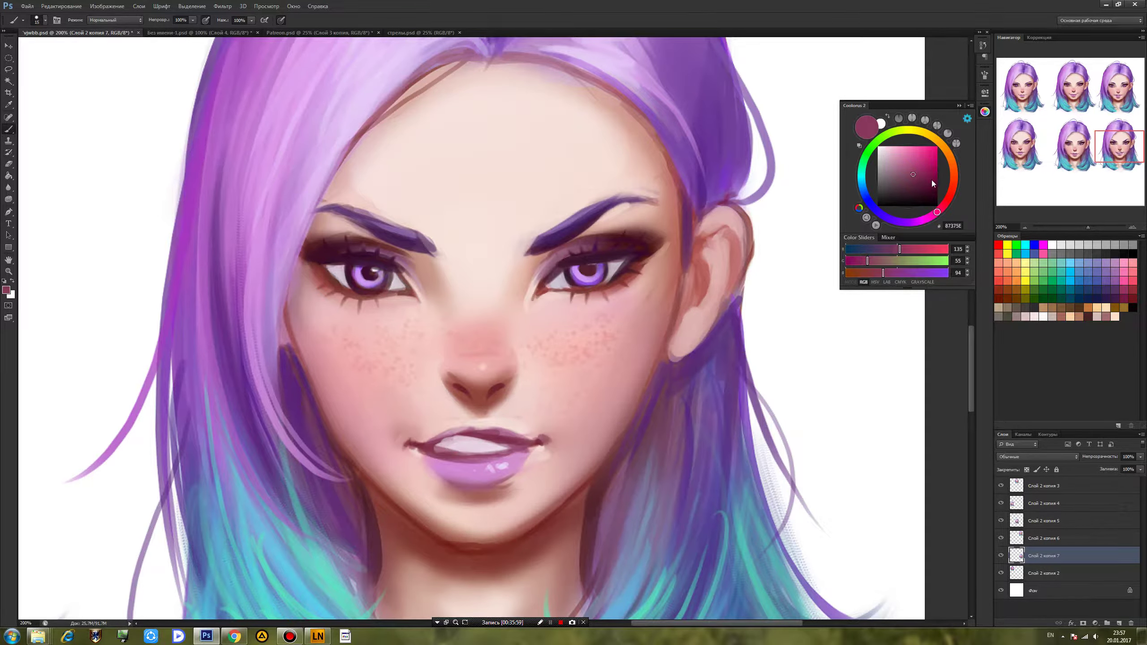
click(917, 187)
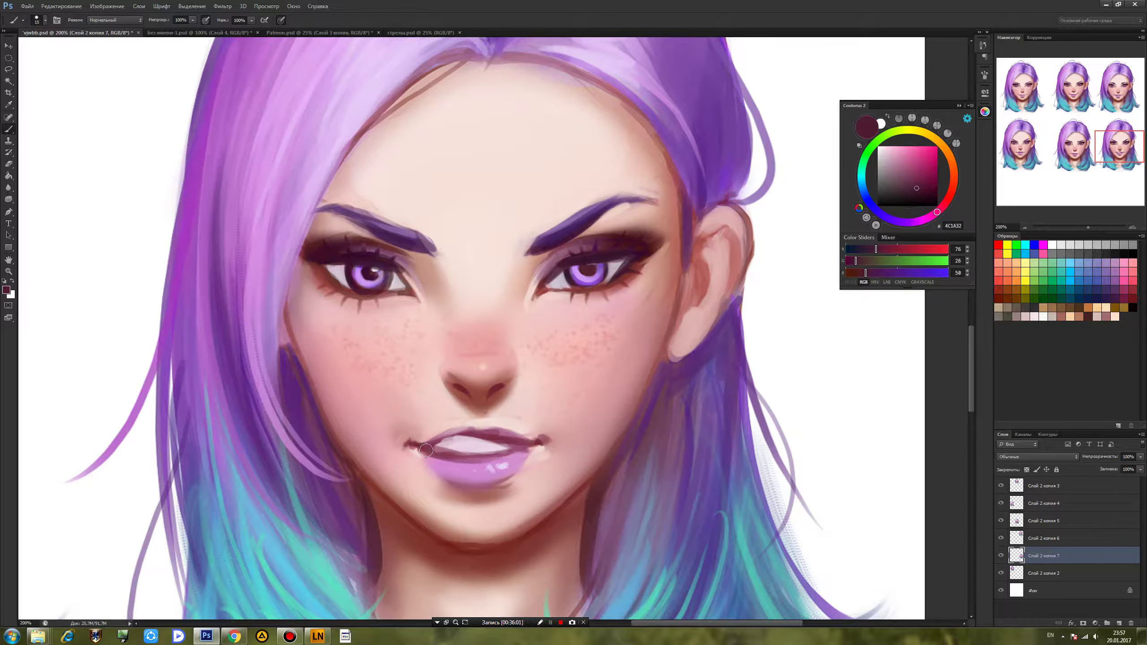
mouse_move(407, 443)
mouse_down()
mouse_move(450, 429)
mouse_move(451, 439)
mouse_move(416, 449)
mouse_move(475, 440)
mouse_move(417, 446)
mouse_move(452, 456)
mouse_up()
alt+click(452, 442)
alt+click(415, 446)
Reshape the upper lip into a sneer raised on the left-hand side, trimming its top contour with sampled skin tone.
alt+click(511, 438)
mouse_move(445, 428)
mouse_down()
mouse_move(424, 436)
mouse_move(462, 440)
mouse_move(440, 441)
mouse_move(455, 424)
mouse_move(540, 433)
mouse_up()
alt+click(454, 416)
alt+click(434, 450)
alt+click(476, 444)
alt+click(500, 435)
alt+click(496, 418)
Shade the mouth opening beside the left-hand corner with sampled burgundy and muted mauve.
alt+click(517, 445)
alt+click(460, 445)
alt+click(432, 446)
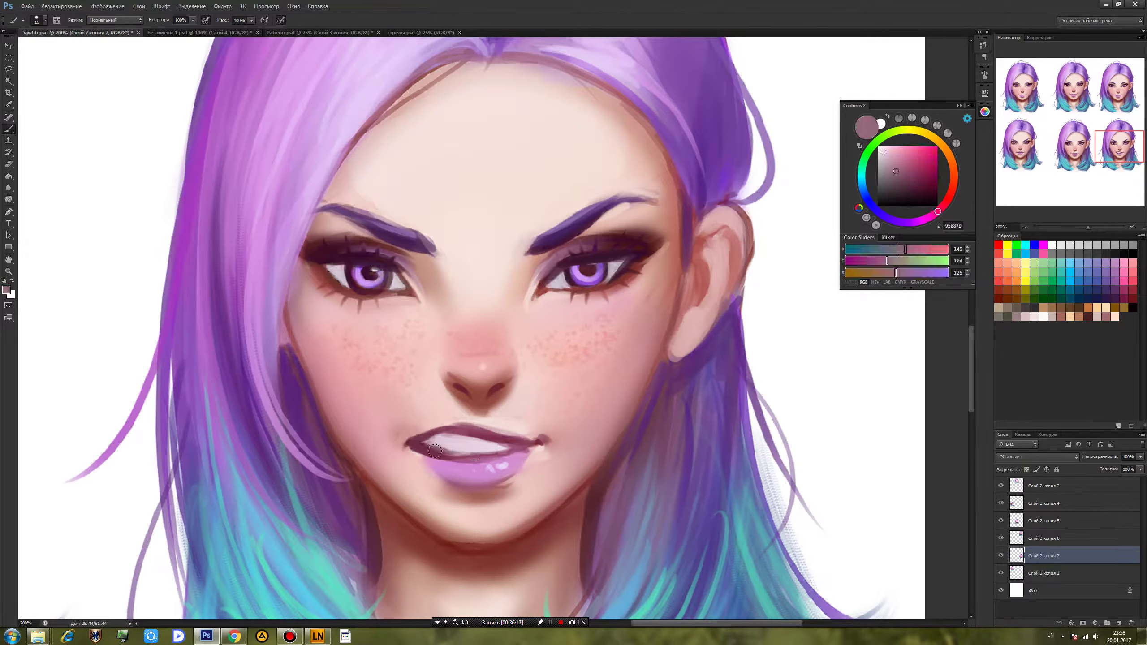
alt+click(427, 443)
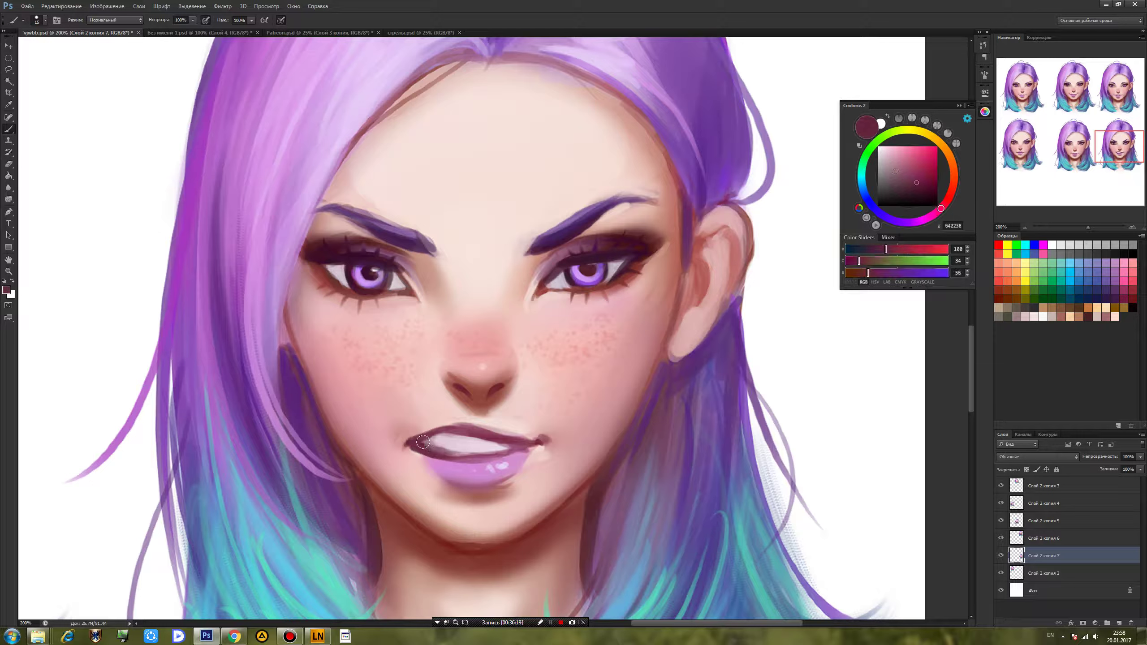
alt+click(449, 443)
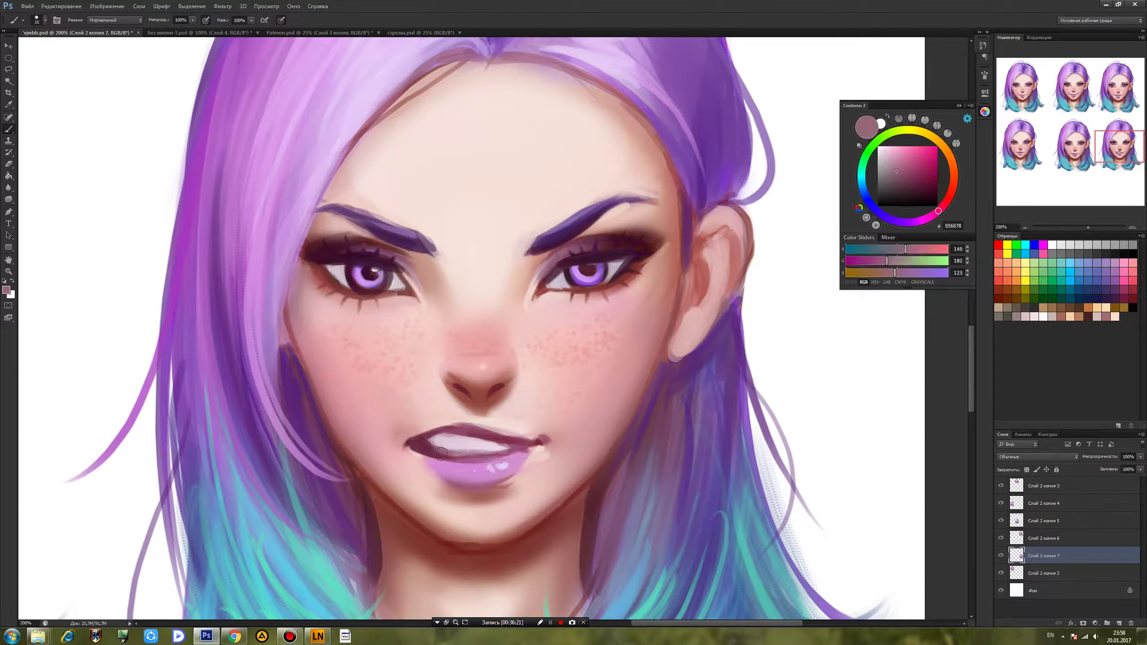
Paint the upper teeth with sampled white and define a pointed tooth near the left-hand corner of the mouth.
alt+click(821, 364)
drag(451, 448, 478, 448)
alt+click(467, 450)
alt+click(456, 444)
right_click(552, 396)
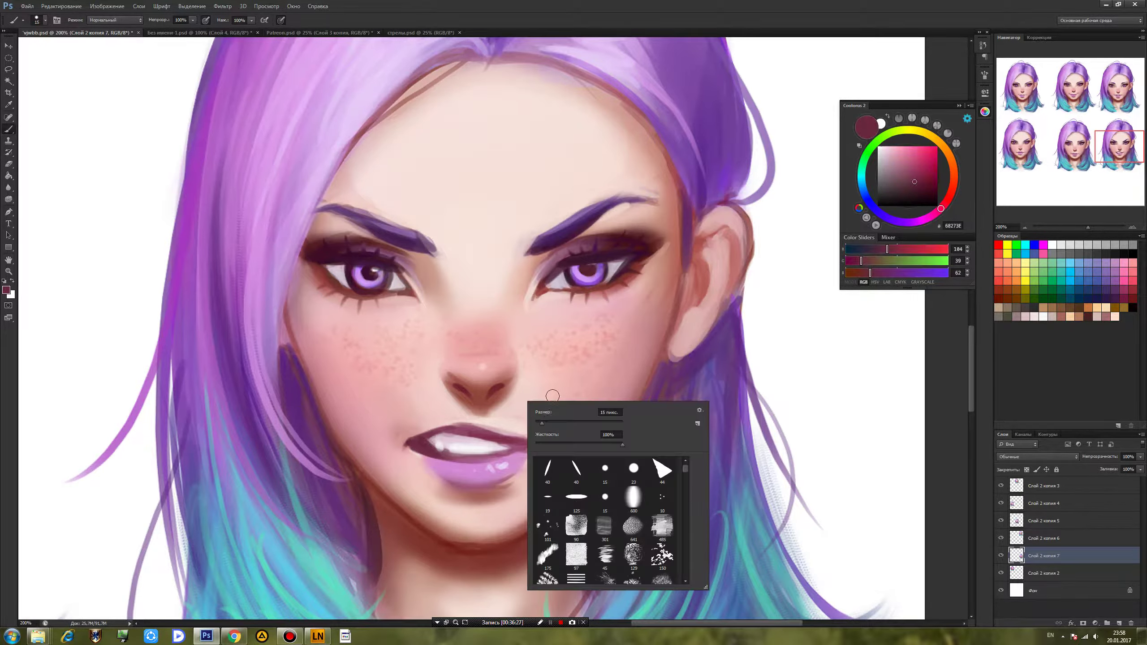
drag(541, 427, 540, 428)
alt+click(452, 445)
alt+click(457, 446)
alt+click(437, 451)
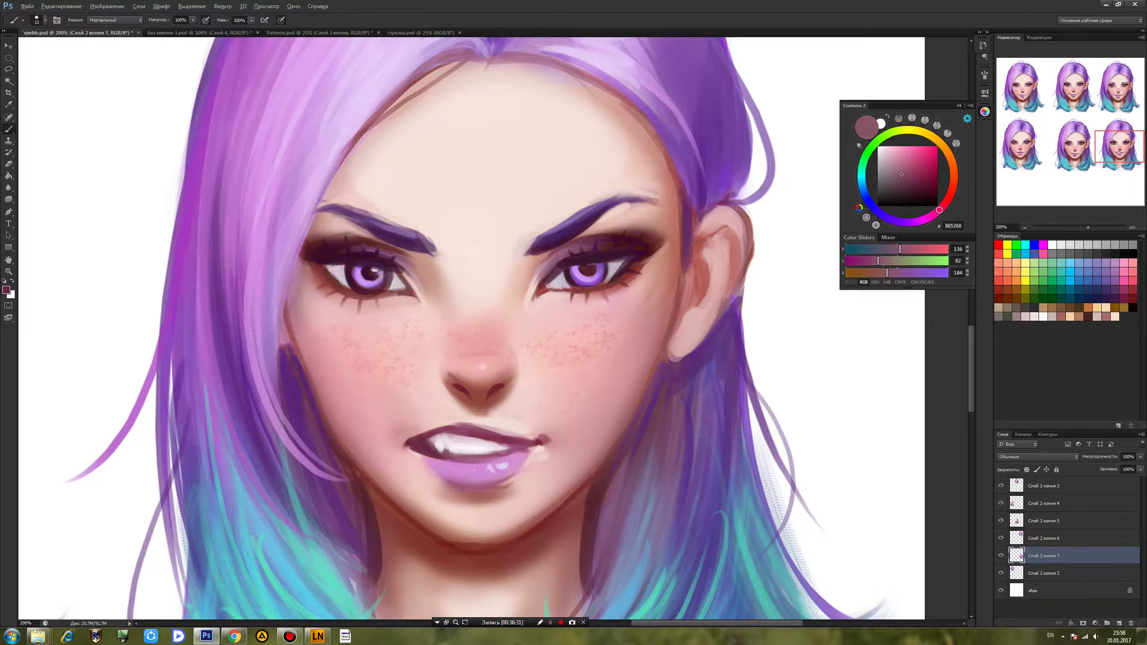
Refine the boundary between the teeth and the upper lip with sampled plum and pale pink.
alt+click(420, 444)
alt+click(518, 448)
alt+click(471, 429)
alt+click(492, 444)
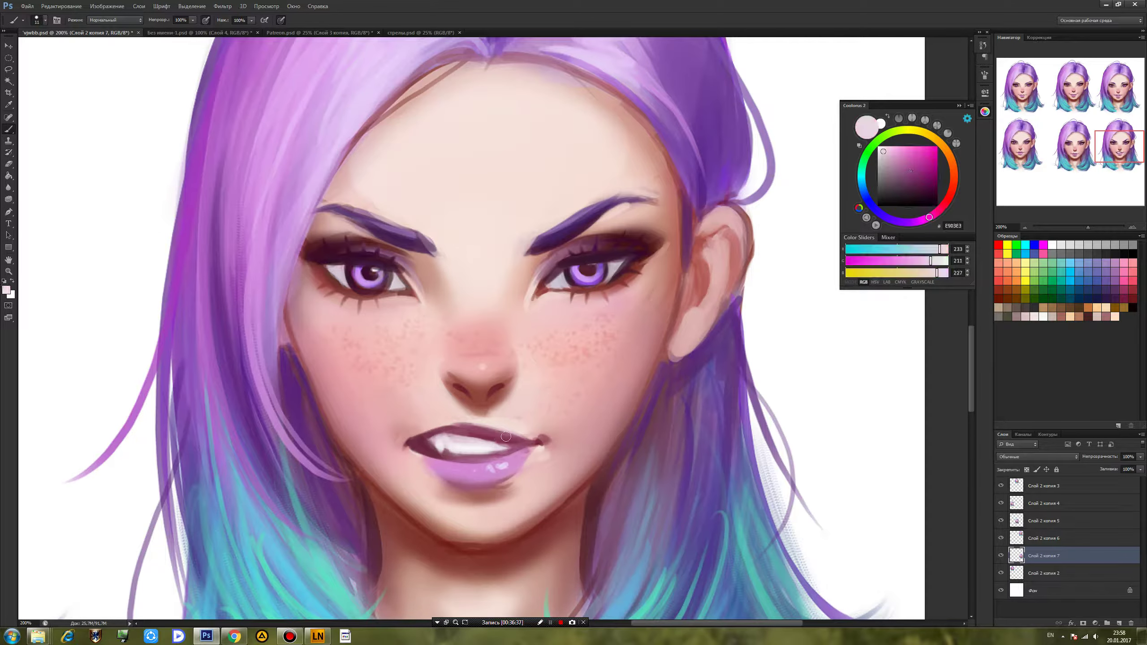
Shade the teeth nearest the left-hand corner with sampled plum using a soft round brush.
alt+click(429, 439)
right_click(441, 438)
click(549, 506)
click(451, 481)
drag(459, 460, 435, 444)
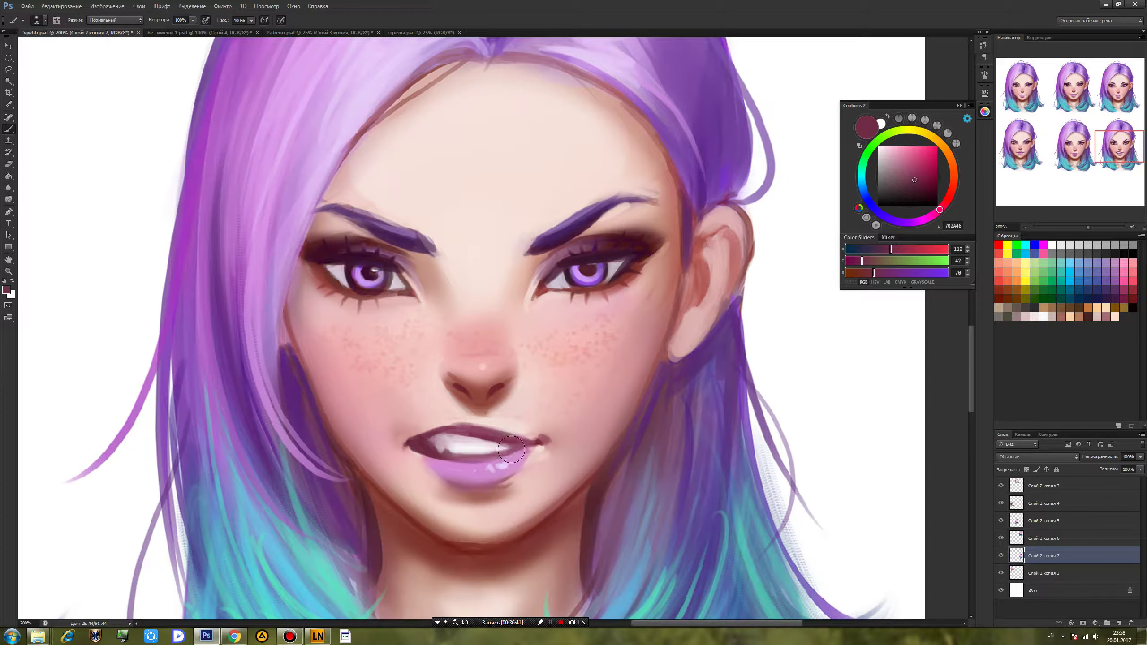
Trim the left-hand corner of the mouth with sampled skin pink and tidy the adjoining lip edges.
alt+click(411, 442)
alt+click(396, 454)
alt+click(397, 459)
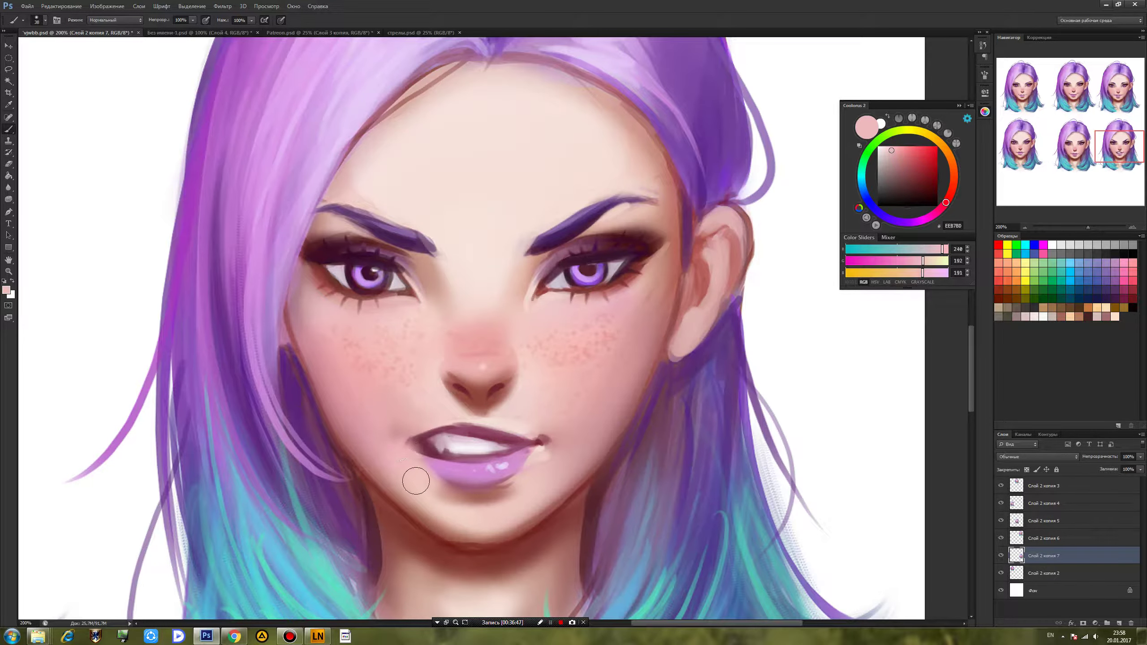
alt+click(427, 443)
right_click(428, 446)
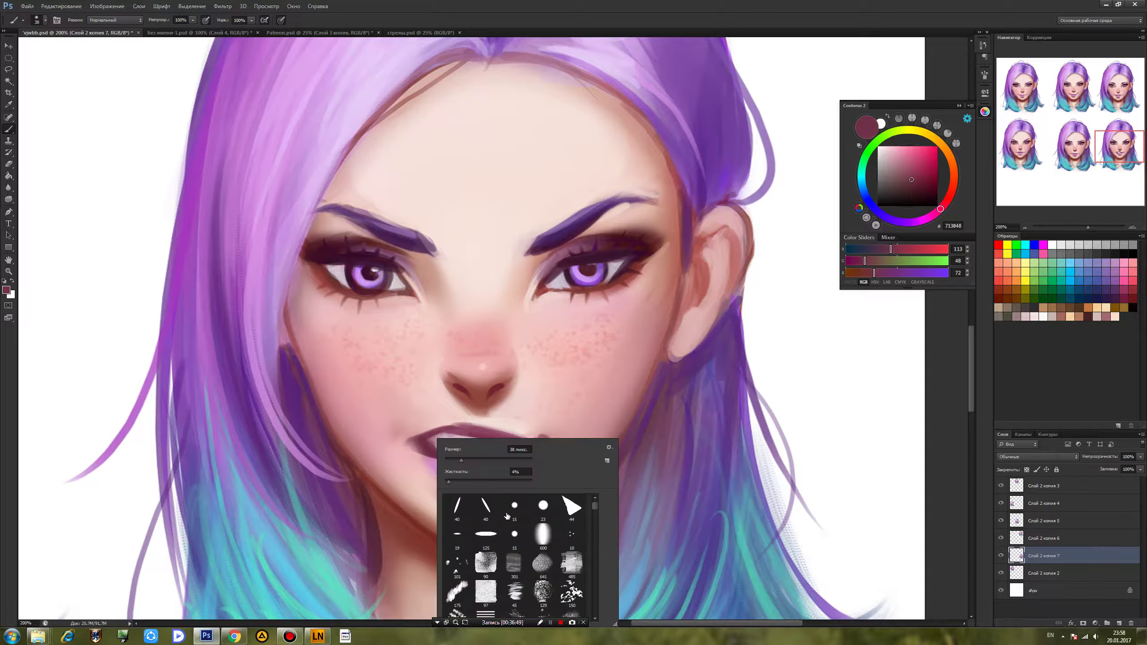
alt+click(426, 441)
alt+click(415, 459)
alt+click(445, 463)
alt+click(419, 459)
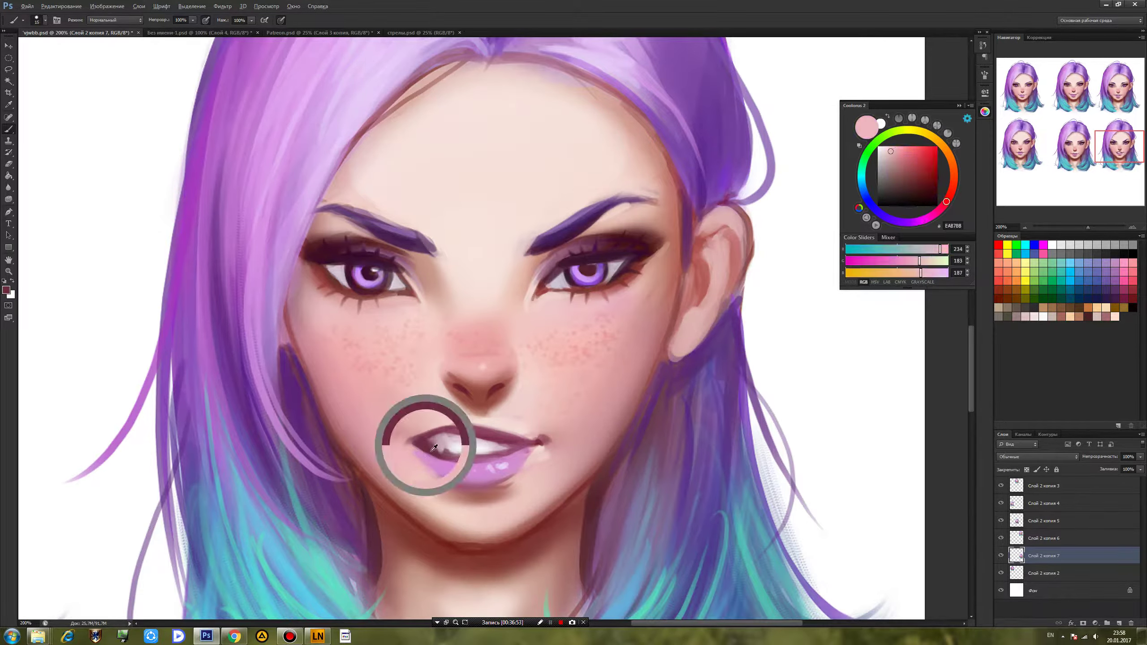
Deepen the left-hand inner corner of the mouth with very dark burgundy and extend it into a thin outward line.
alt+click(429, 443)
click(927, 191)
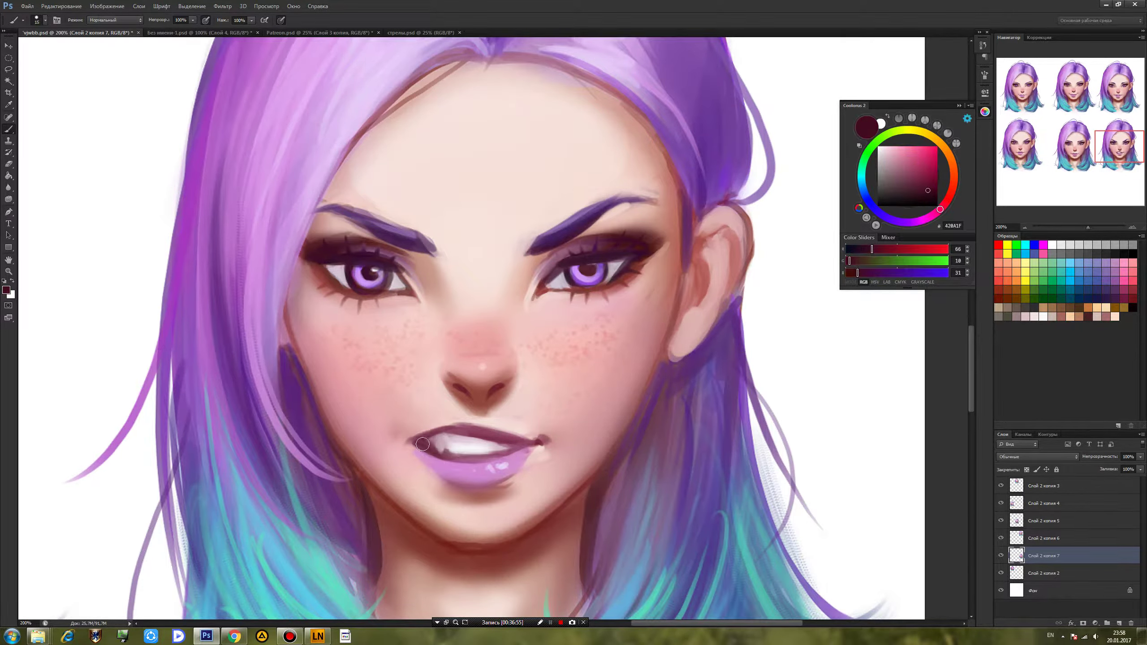
drag(422, 441, 439, 452)
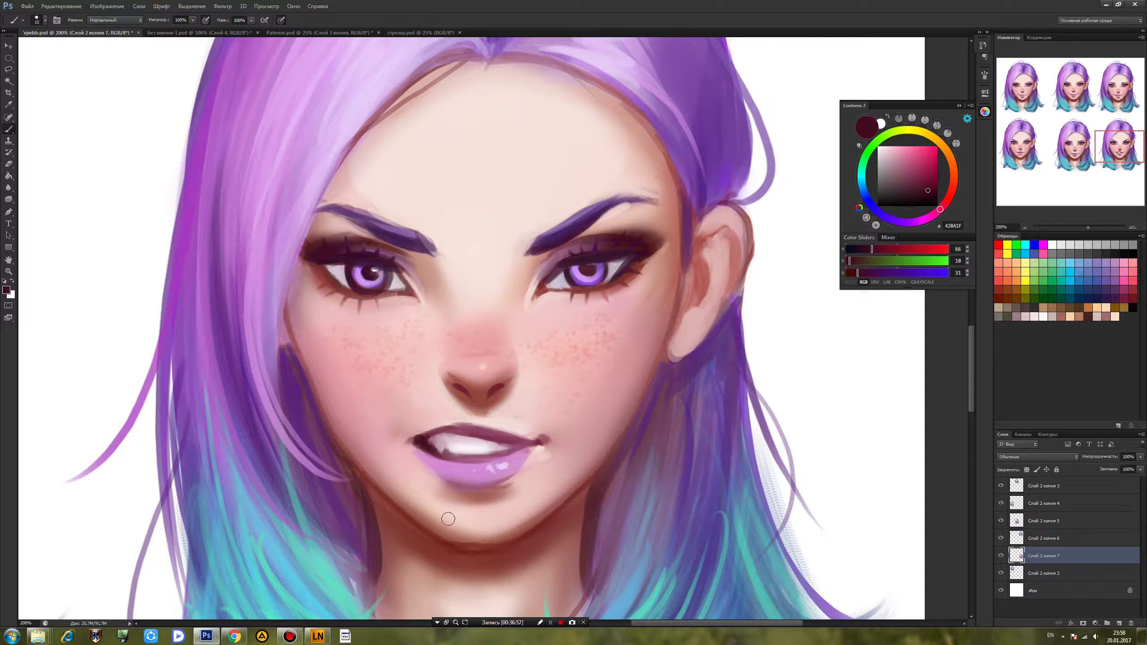
click(448, 458)
drag(414, 441, 408, 440)
alt+click(450, 413)
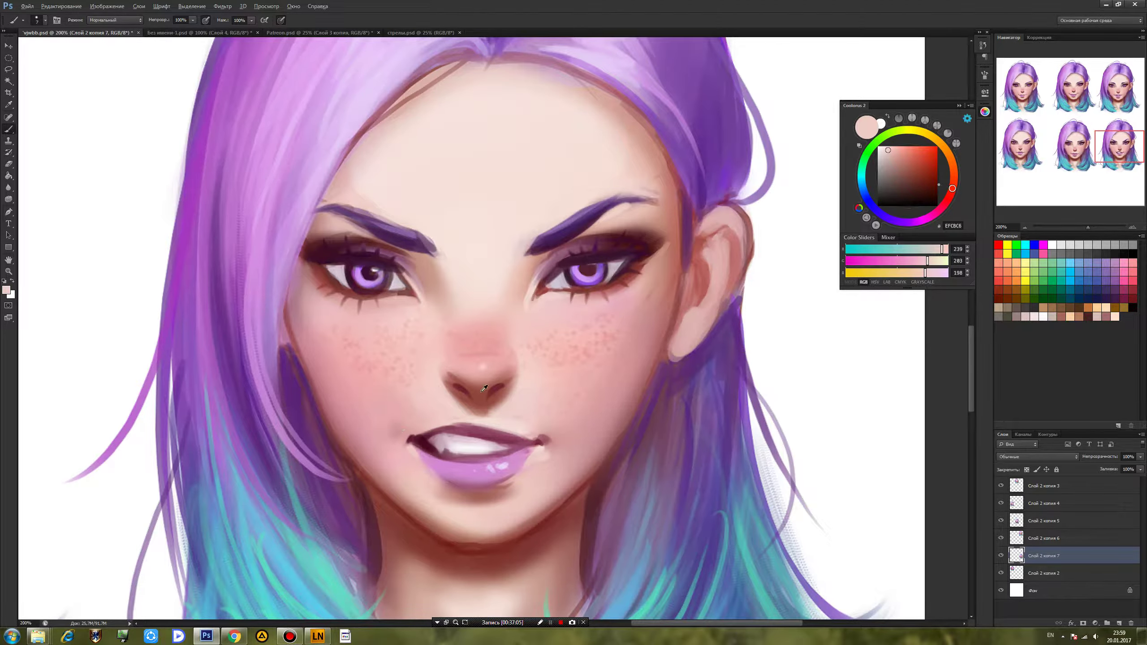
Paint a soft reddish-brown crease beside the left-hand mouth corner with a round brush and blend it with sampled skin tones.
right_click(396, 435)
click(504, 506)
click(432, 483)
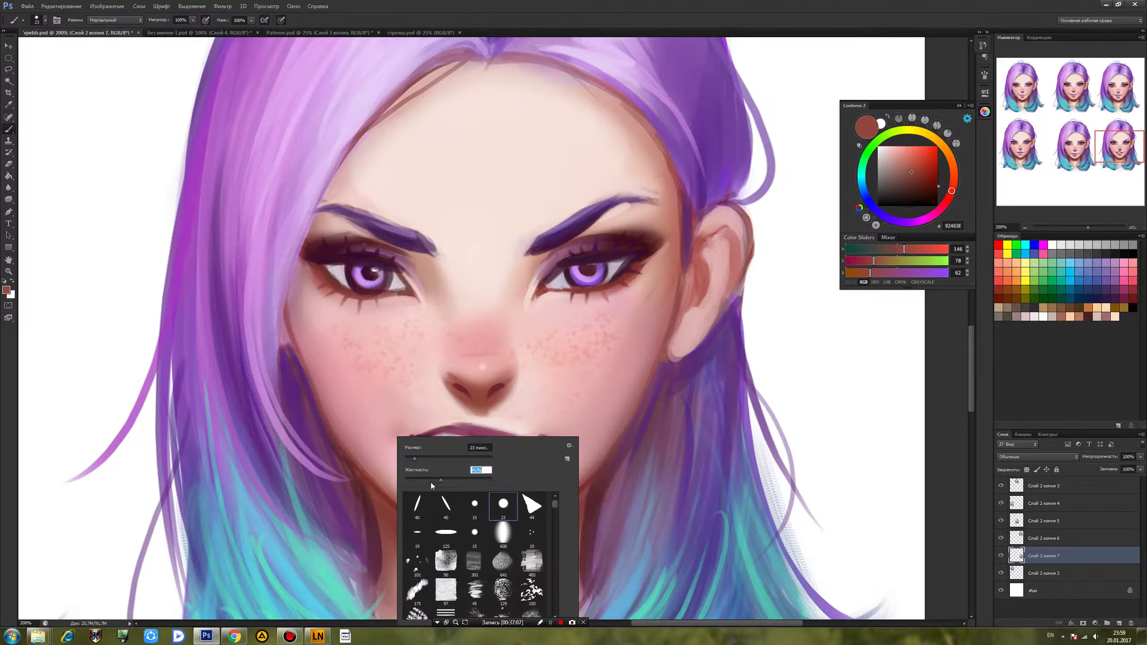
click(385, 448)
drag(406, 441, 394, 451)
alt+click(400, 423)
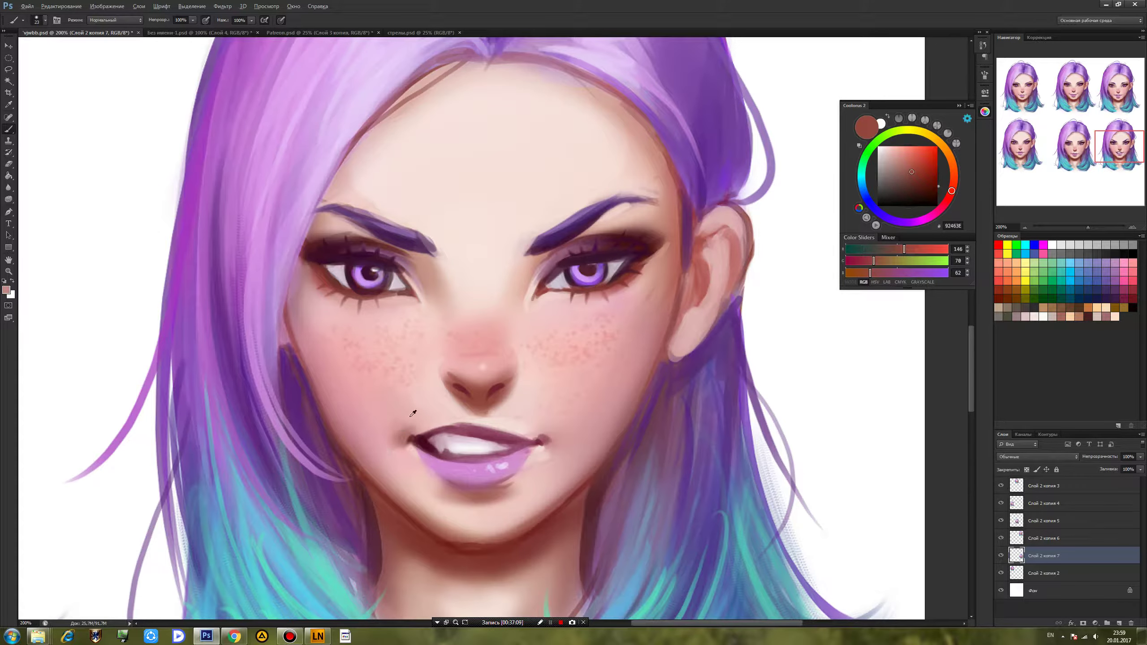
alt+click(387, 459)
alt+click(399, 445)
Paint the nasolabial fold beside the left-hand nostril with sampled reddish and light pink skin tones.
alt+click(450, 364)
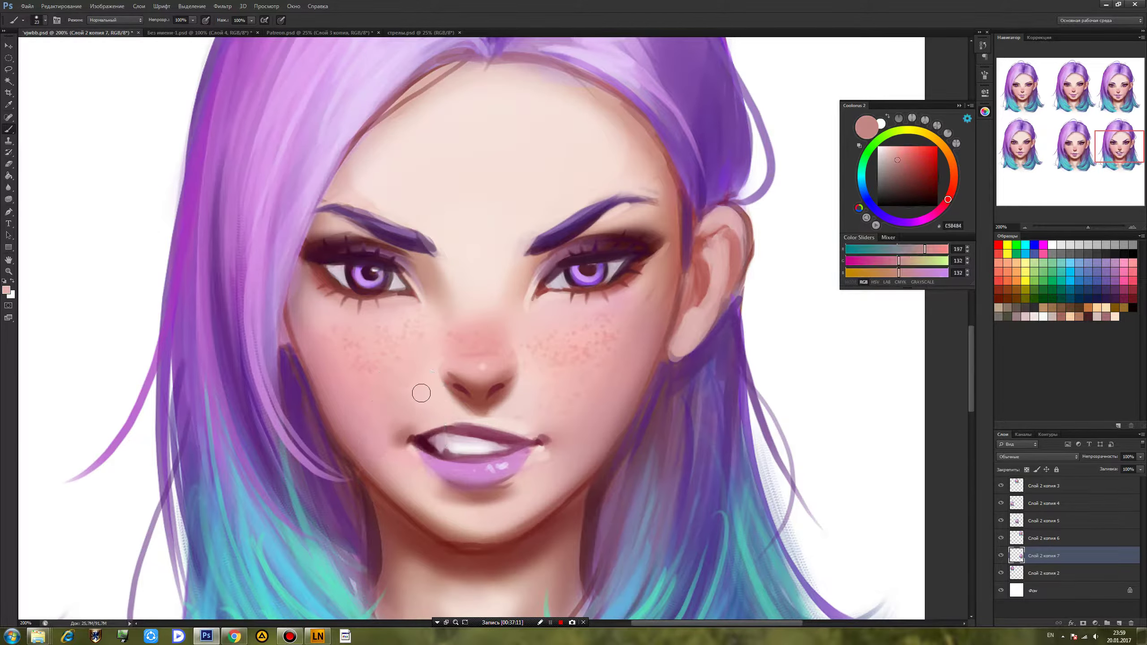
alt+click(451, 384)
drag(445, 353, 421, 389)
alt+click(437, 358)
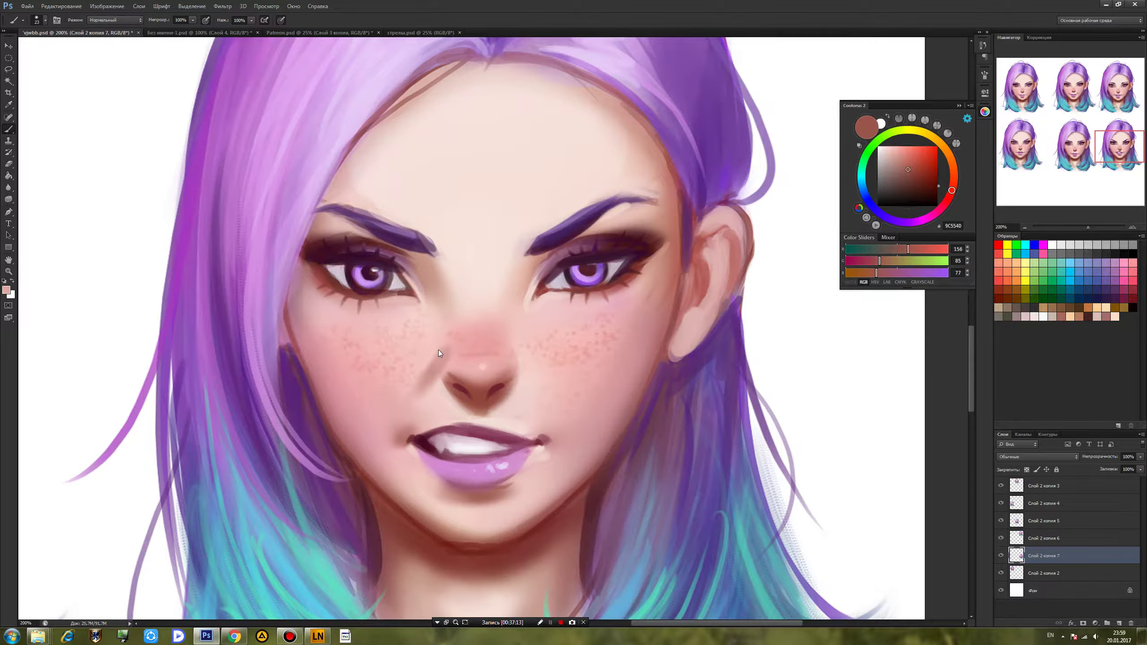
alt+click(429, 369)
alt+click(454, 350)
drag(443, 343, 428, 399)
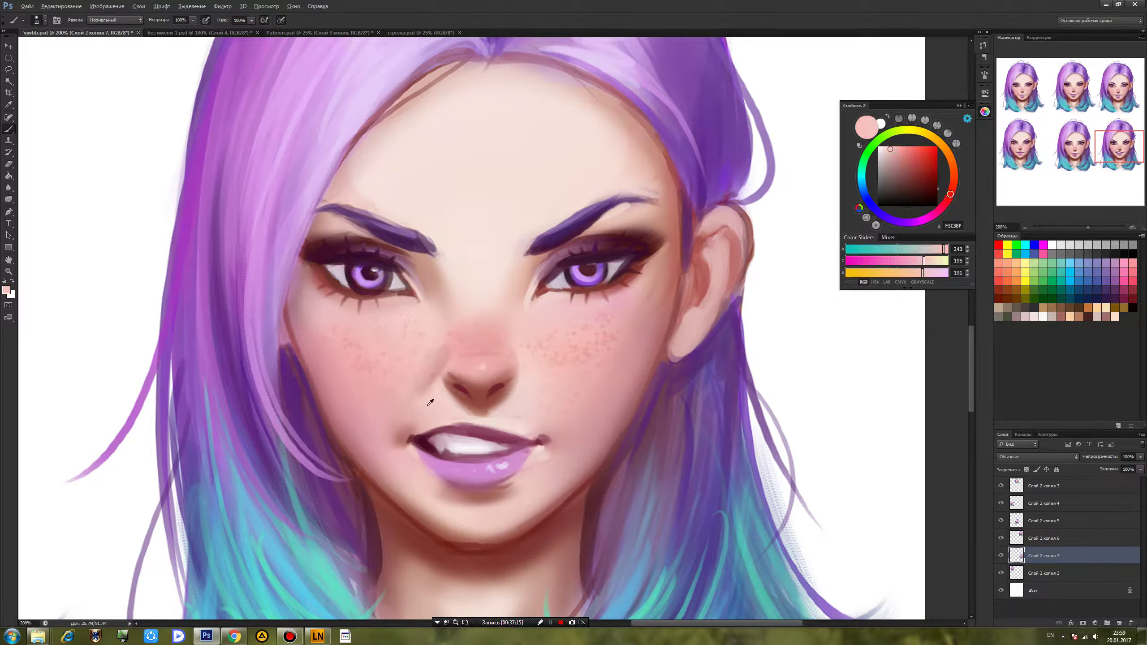
Blend the fold into the left-hand cheek down to the mouth corner with sampled cheek pinks.
alt+click(429, 350)
alt+click(412, 391)
alt+click(427, 378)
alt+click(424, 409)
alt+click(403, 429)
mouse_move(404, 429)
mouse_down()
mouse_move(416, 387)
mouse_move(389, 431)
mouse_up()
alt+click(417, 373)
alt+click(418, 395)
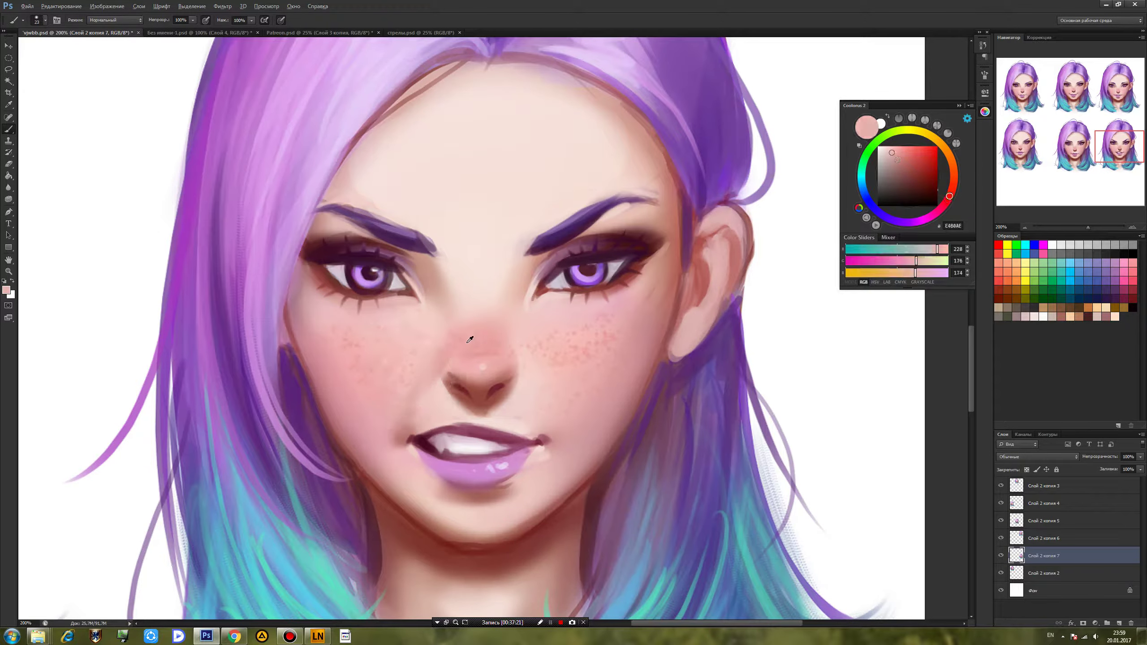
Smooth the left-hand cheek around the fold with a larger brush and sampled pink skin tones.
right_click(422, 393)
click(451, 420)
click(462, 395)
drag(388, 431, 410, 399)
alt+click(392, 430)
alt+click(433, 404)
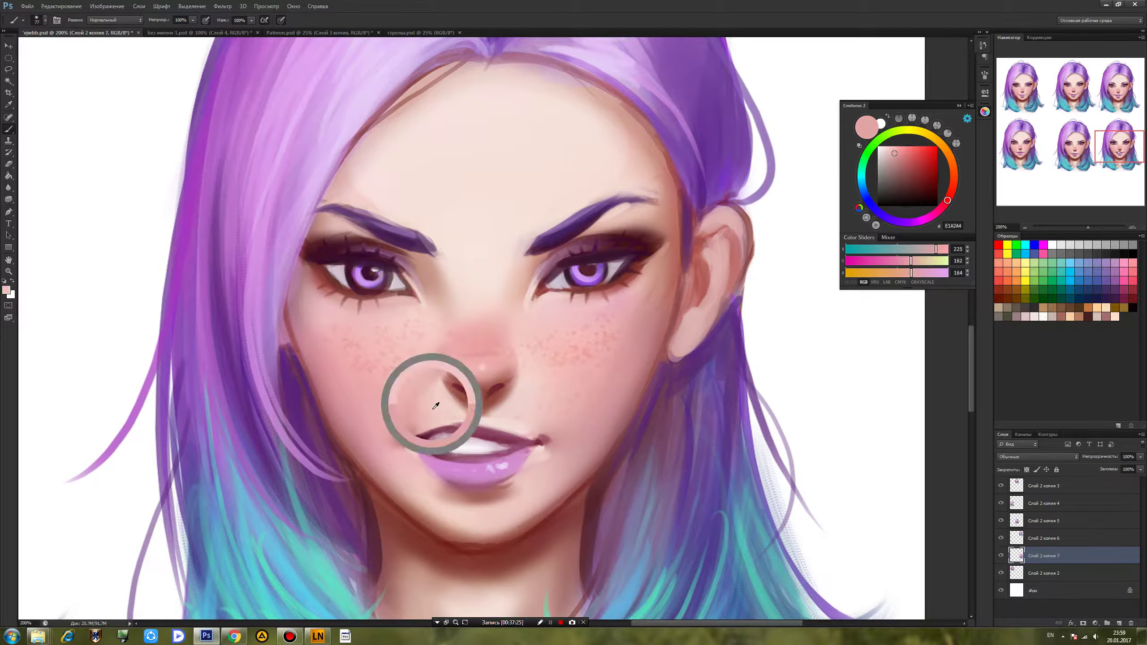
alt+click(424, 348)
alt+click(422, 368)
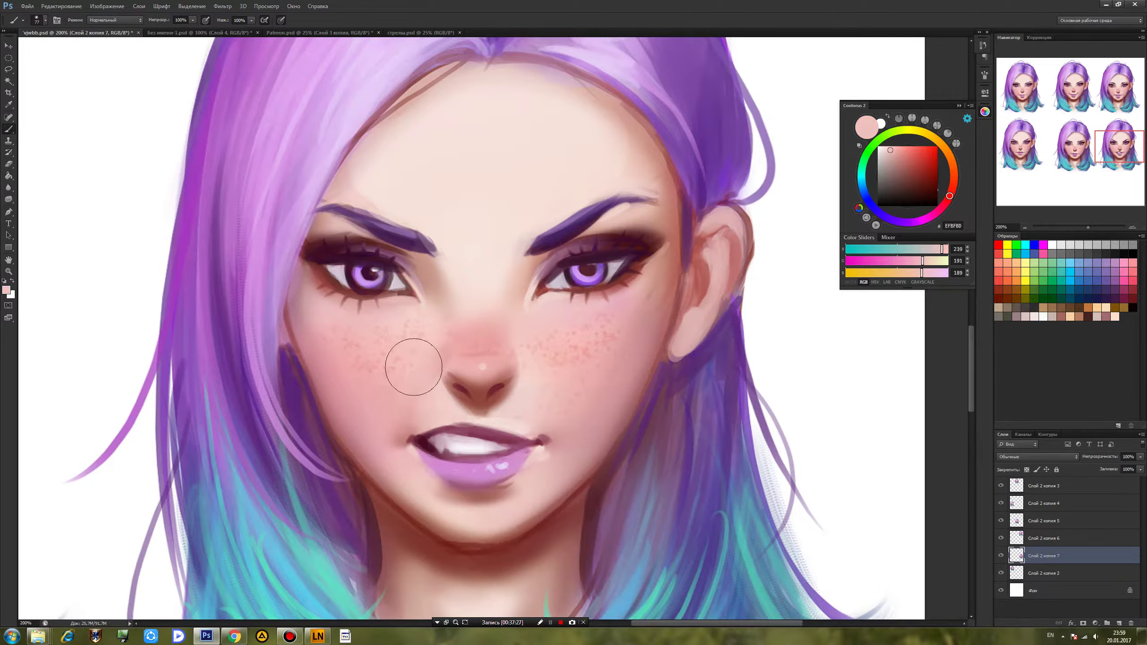
Trim the left-hand eye's lower lashes and soften its lower lid with a small round brush in sampled reddish-brown and cheek pink tones.
right_click(424, 331)
click(502, 401)
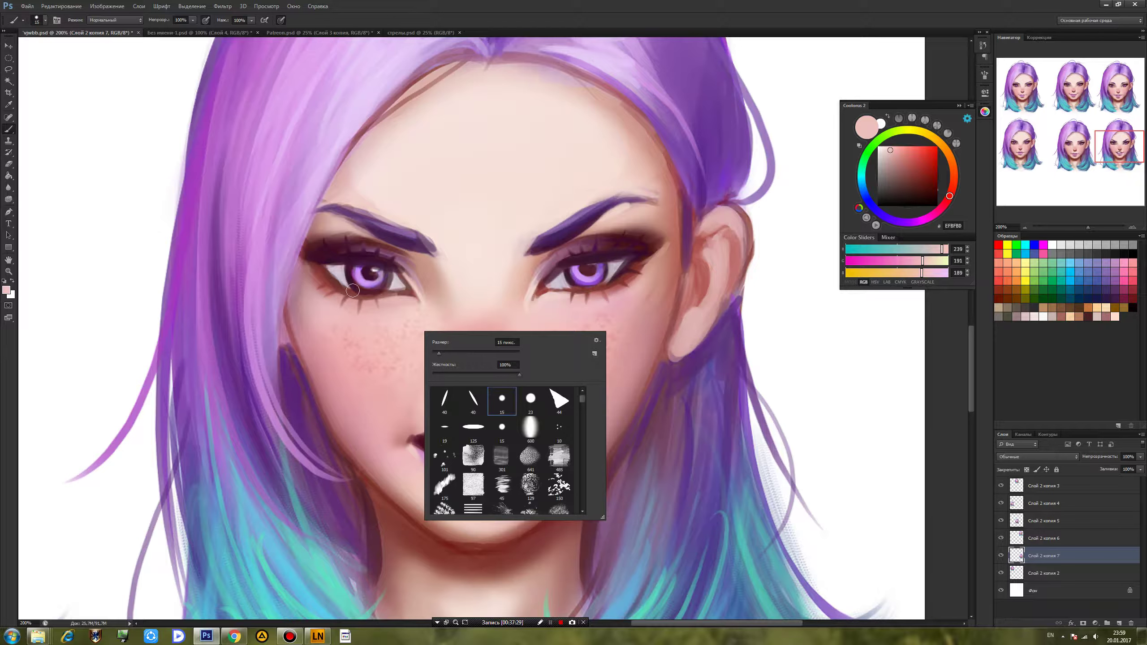
alt+click(345, 285)
alt+click(346, 275)
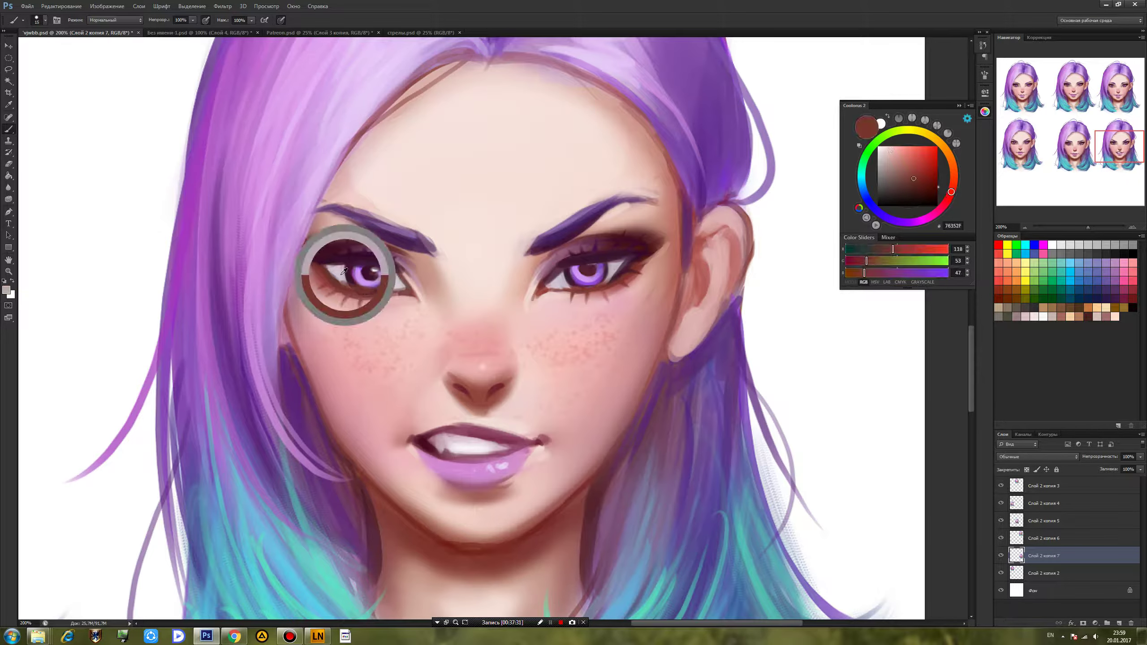
alt+click(389, 303)
alt+click(370, 311)
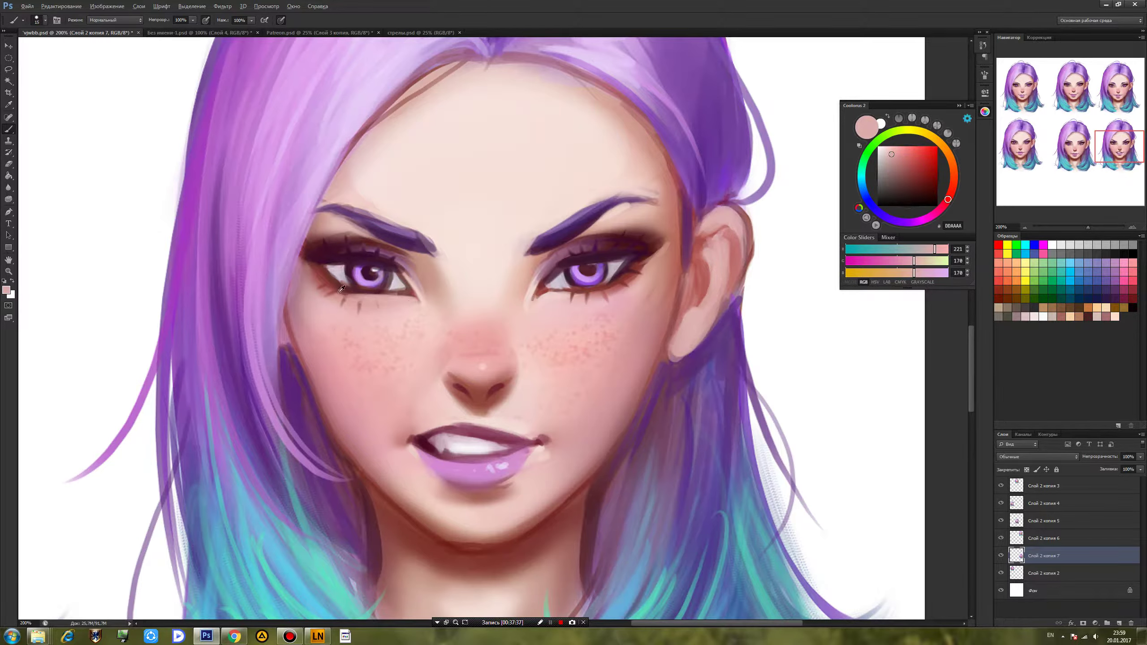
alt+click(375, 303)
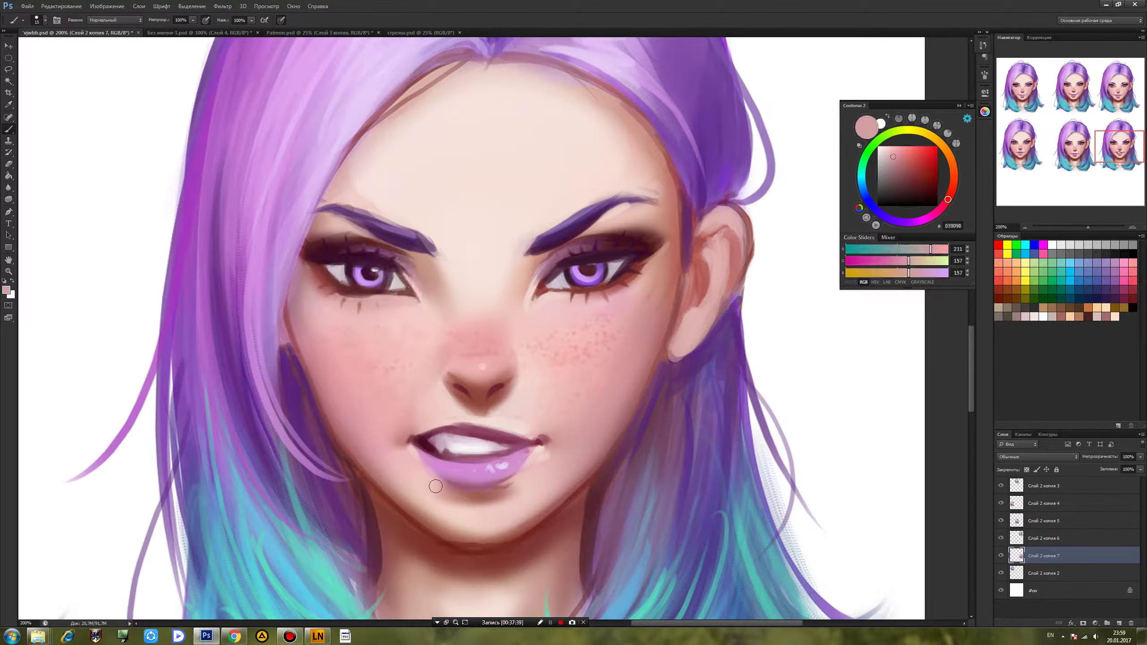
Paint a pointed fang at the left-hand side of the teeth with sampled near-white and dark maroon.
alt+click(460, 445)
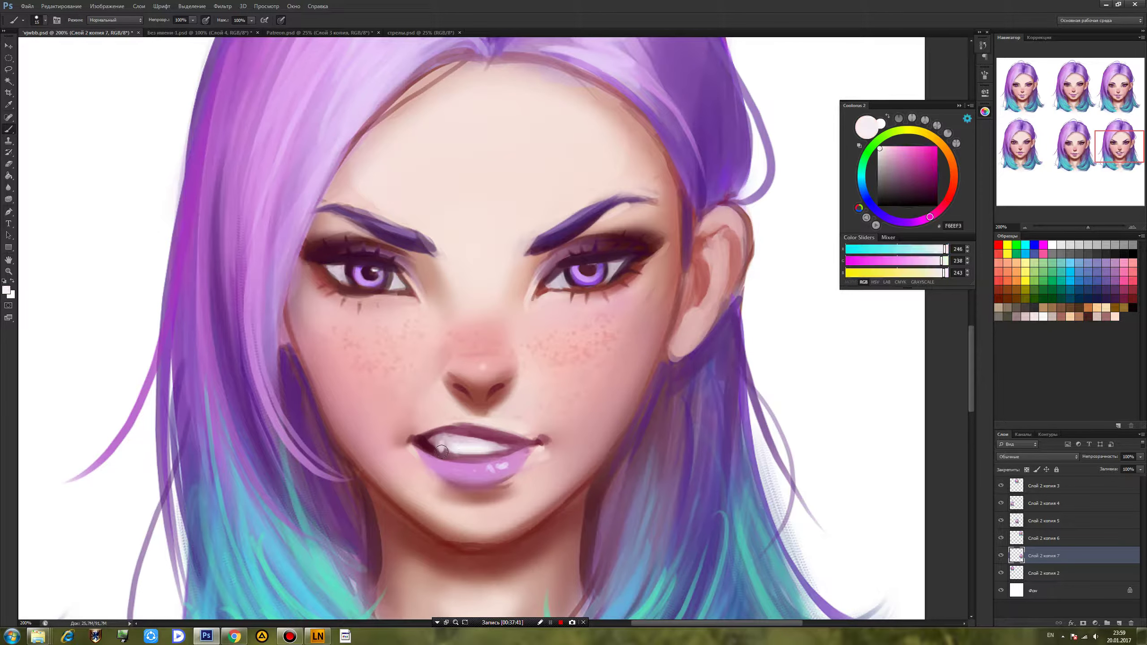
drag(441, 448, 440, 458)
alt+click(425, 436)
Paint light highlights beside the left-hand nostril and mouth corner with a small brush in sampled pale skin tones, blending with nearby pinks.
alt+click(438, 395)
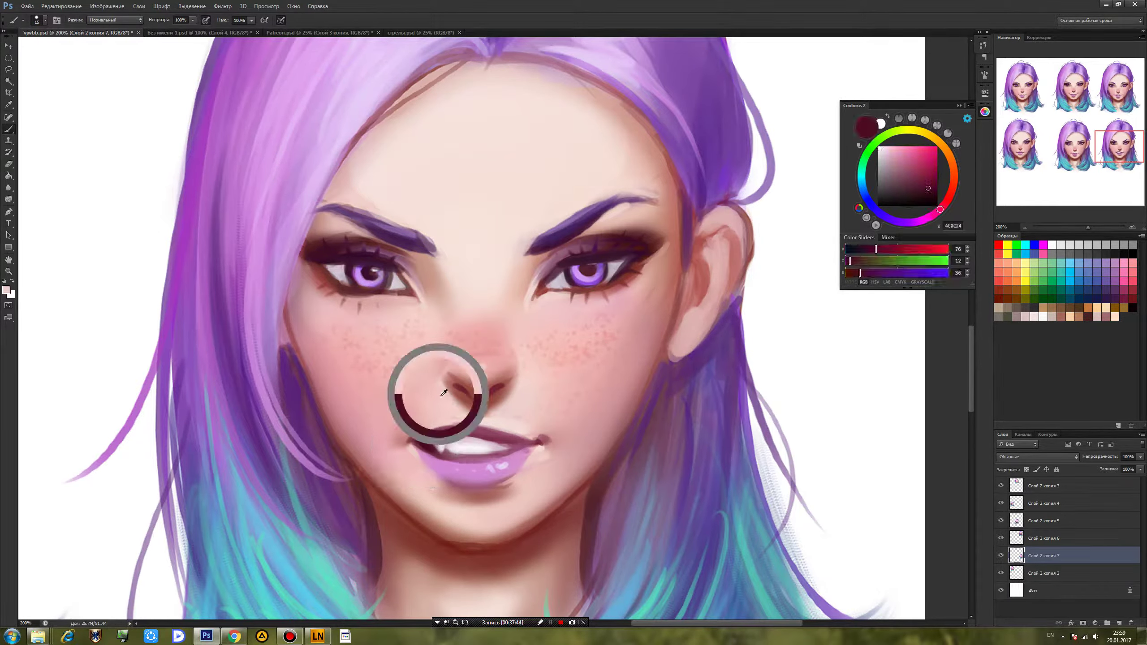
alt+click(476, 246)
right_click(513, 287)
text(1)
key(Return)
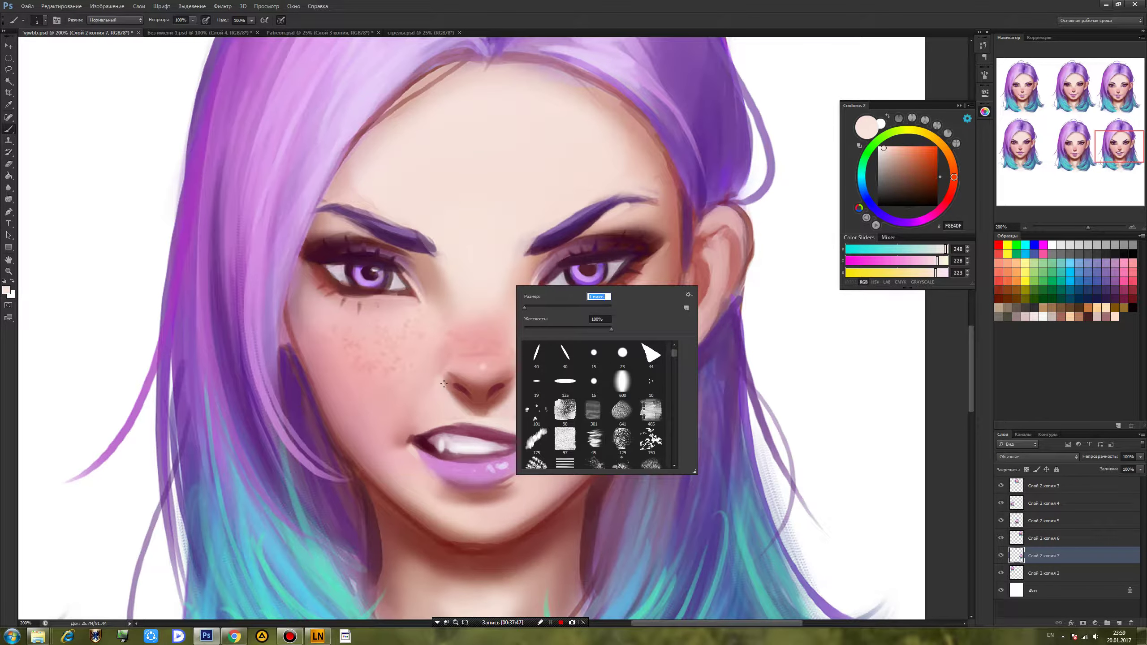
click(527, 310)
mouse_move(440, 386)
mouse_down()
mouse_move(438, 367)
mouse_move(440, 385)
mouse_up()
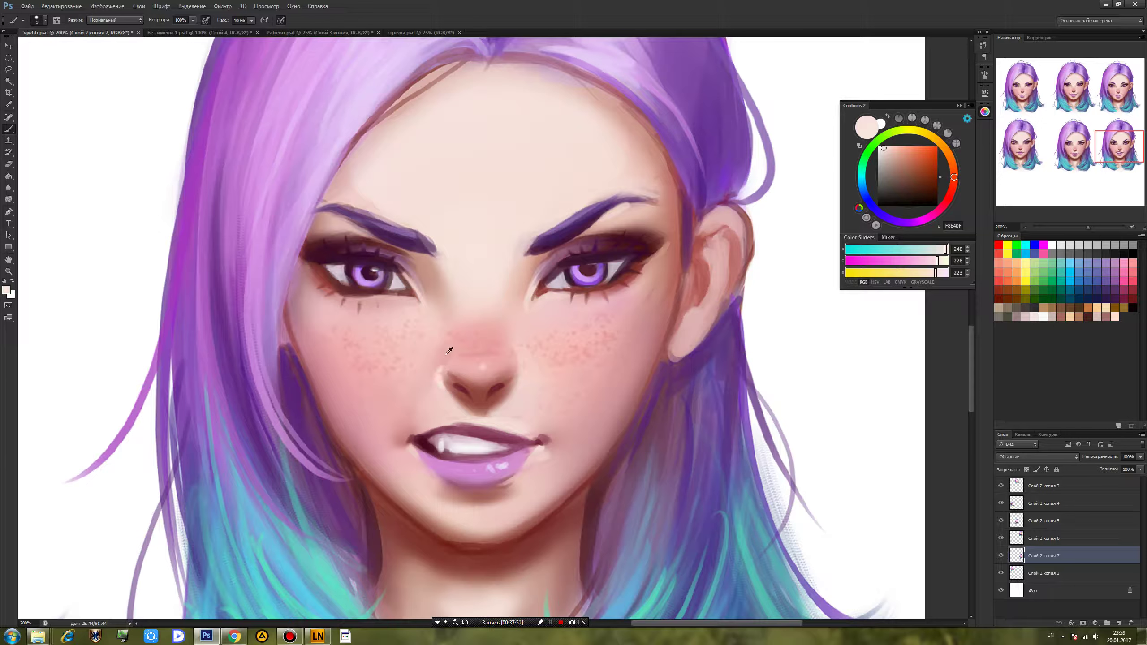
alt+click(448, 354)
alt+click(444, 373)
Darken the left-hand eye's lower lid line with sampled dark purples and clean up the skin below it with sampled pink.
alt+click(368, 297)
alt+click(348, 266)
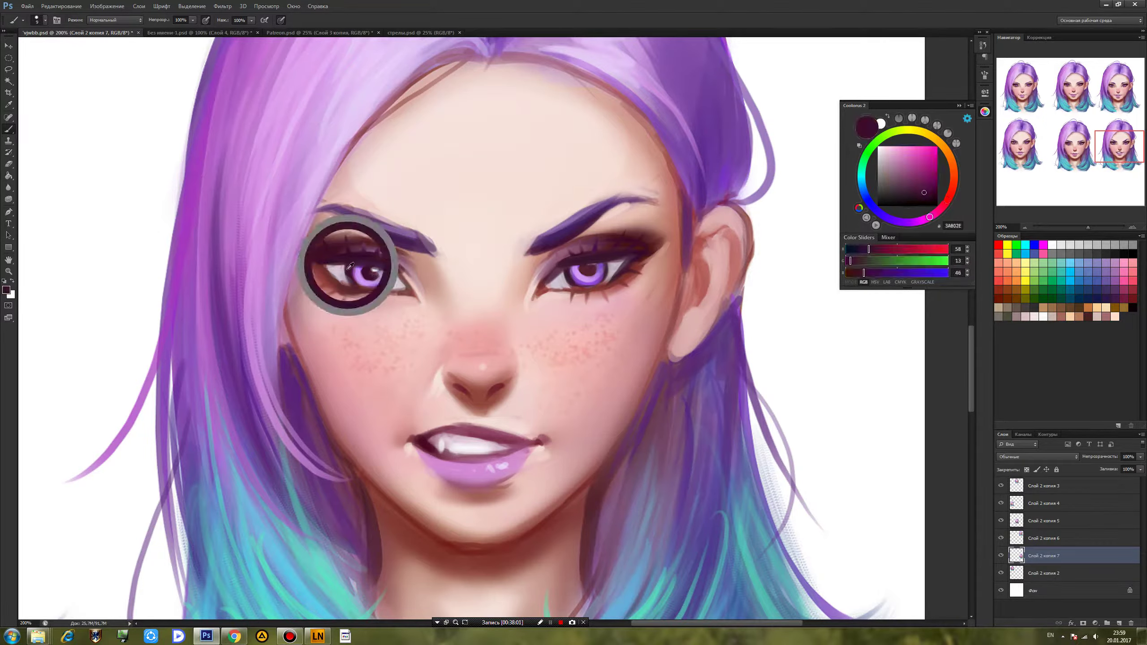
alt+click(340, 273)
alt+click(349, 267)
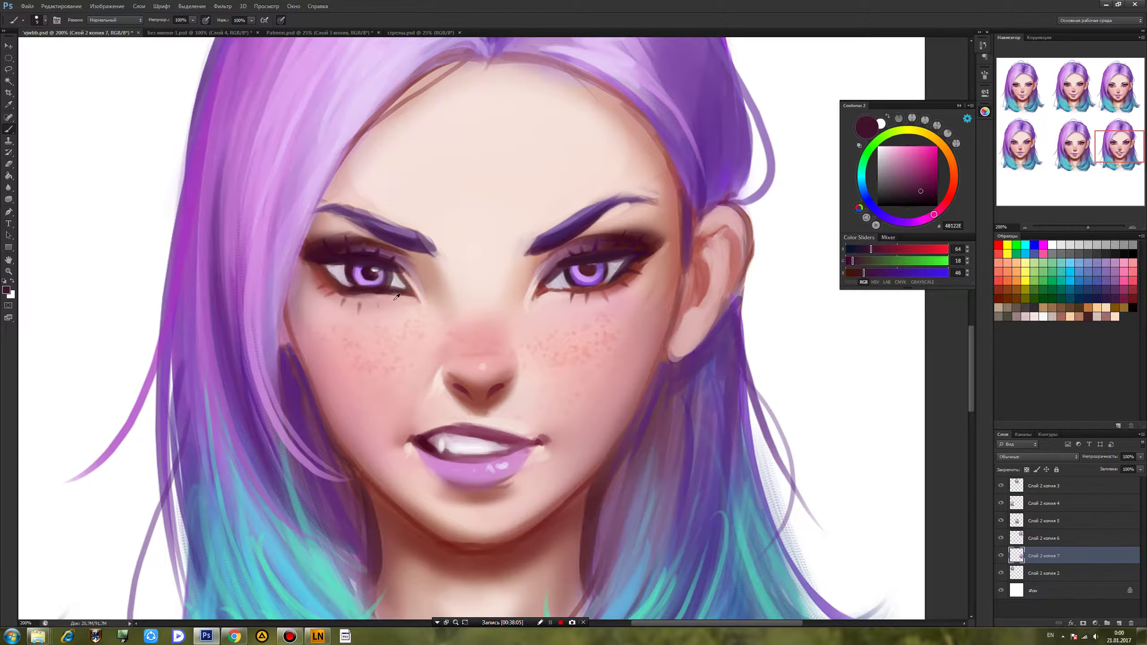
alt+click(389, 300)
alt+click(372, 297)
alt+click(348, 293)
alt+click(329, 270)
alt+click(375, 298)
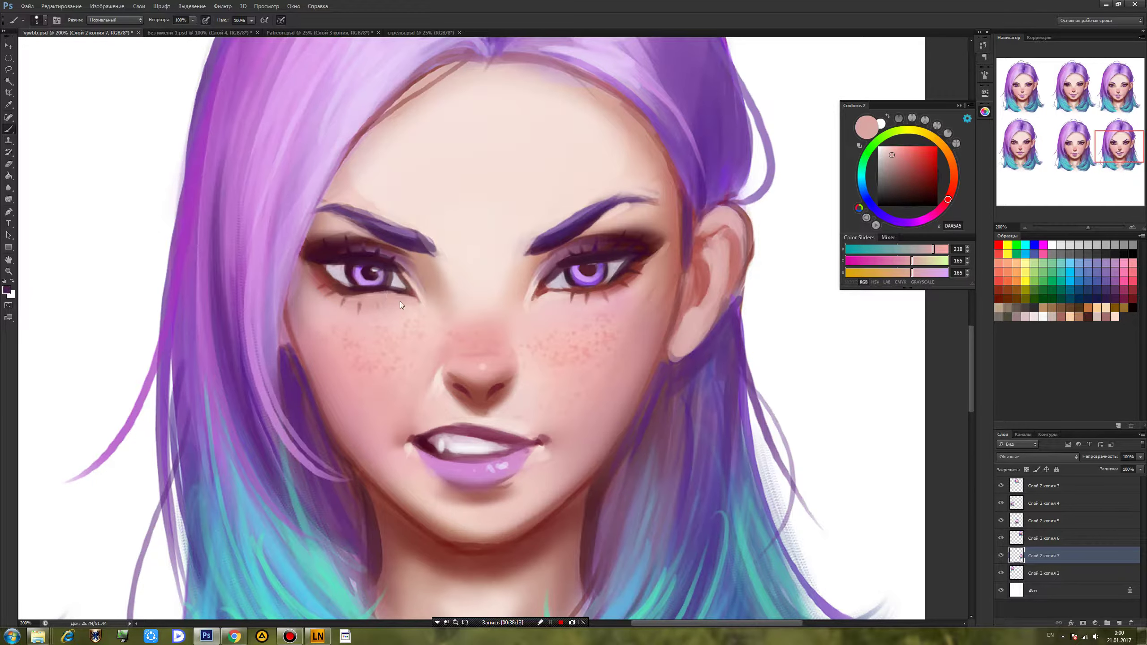
alt+click(387, 291)
Add a pale highlight under the left-hand eye, redefine its lower lashes in sampled reddish brown, and save the document.
alt+click(624, 280)
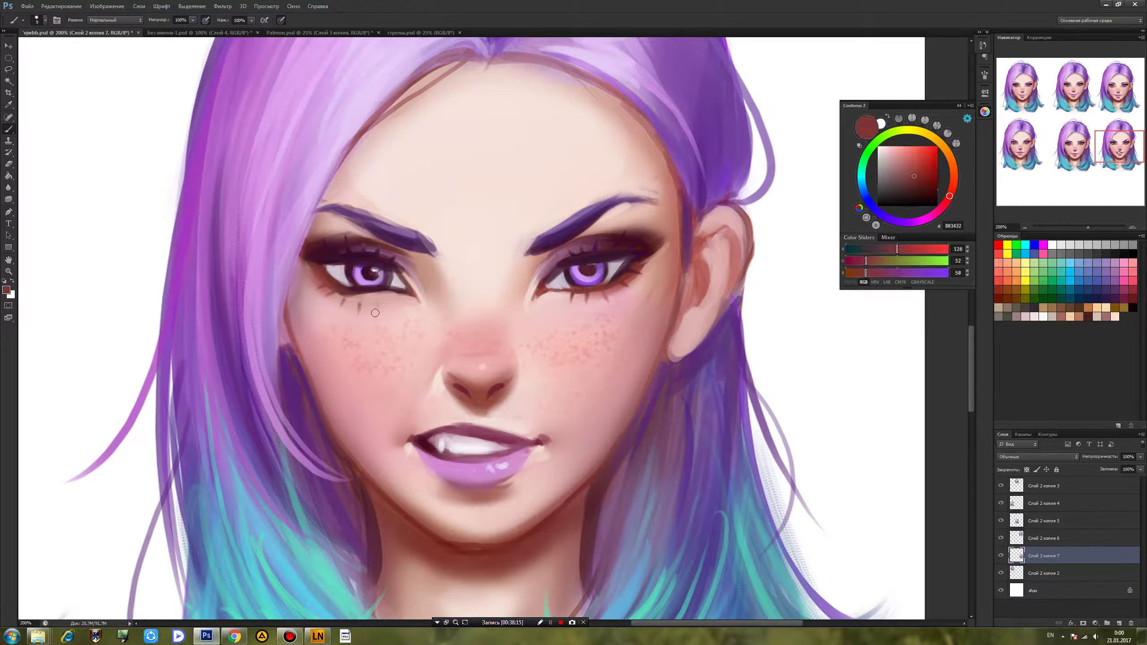
alt+click(470, 288)
drag(379, 307, 412, 303)
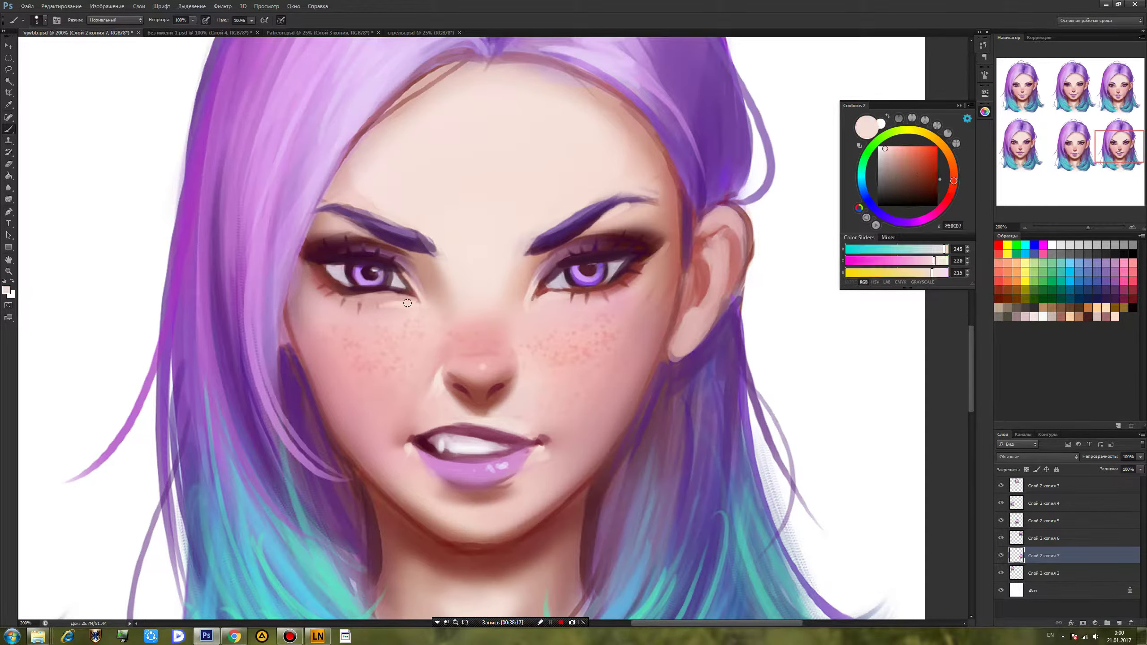
alt+click(347, 294)
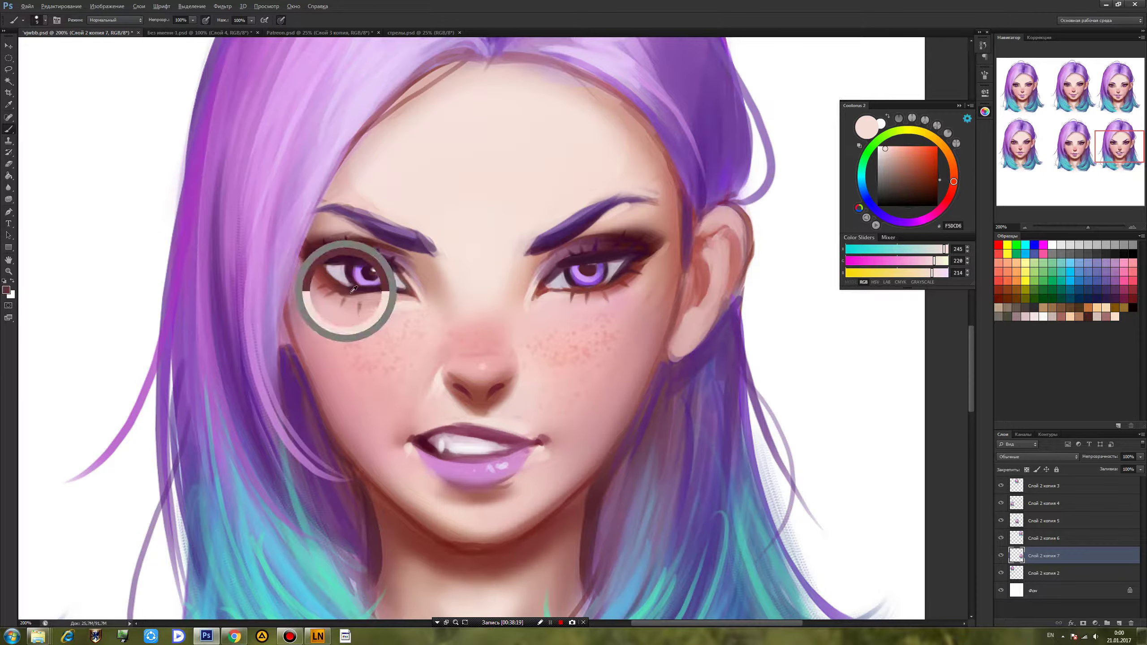
key(ctrl+s)
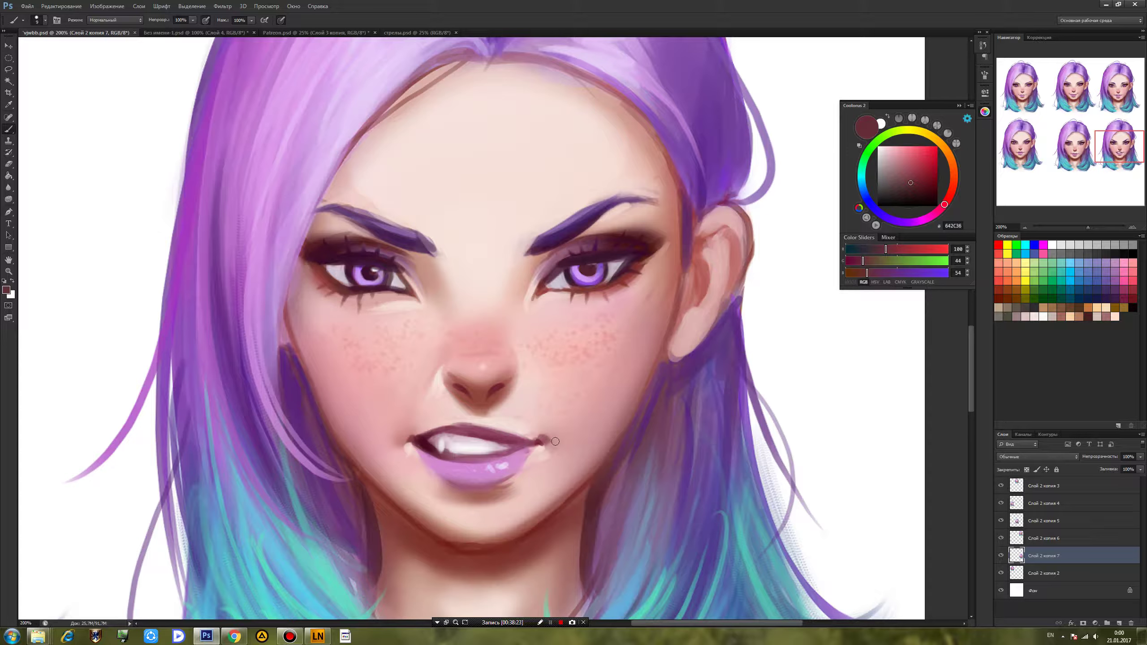
Deepen the mouth opening around the fang and teeth with dark maroon (RGB 81, 10, 34) and save the document.
alt+click(515, 445)
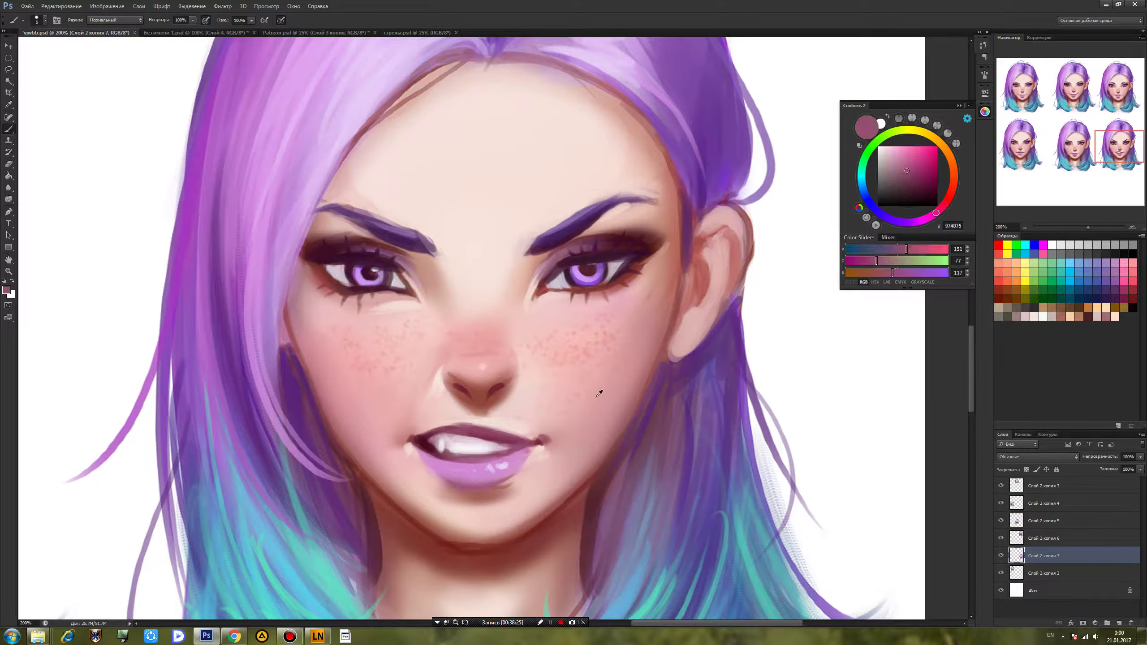
click(923, 182)
click(930, 187)
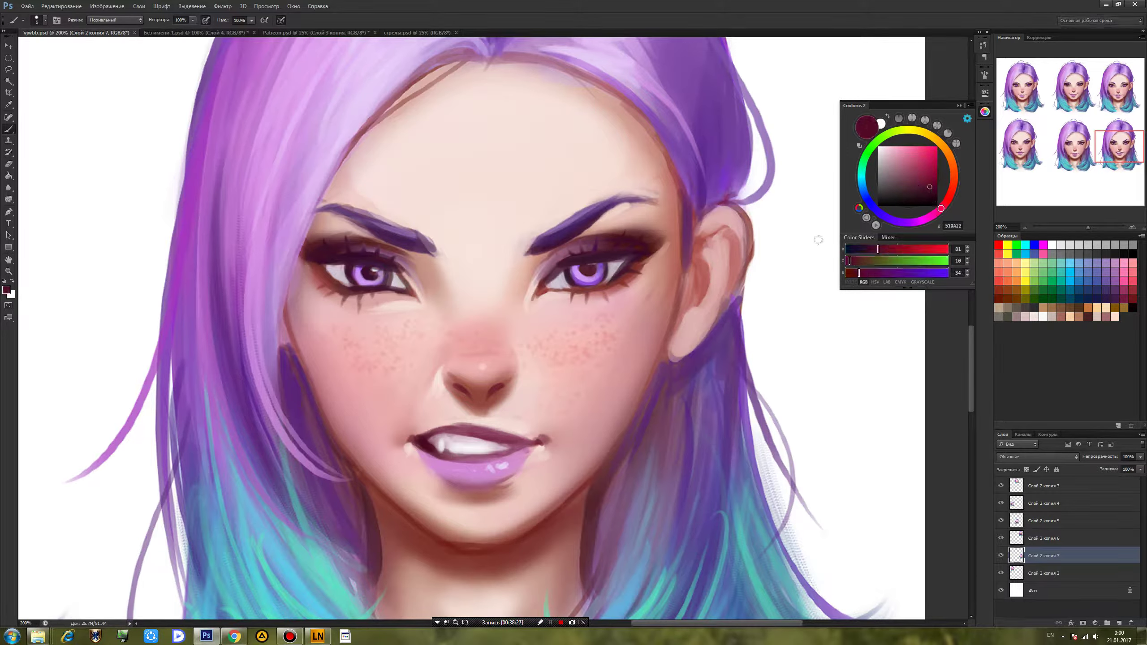
mouse_move(455, 430)
mouse_down()
mouse_move(540, 440)
mouse_move(474, 458)
mouse_up()
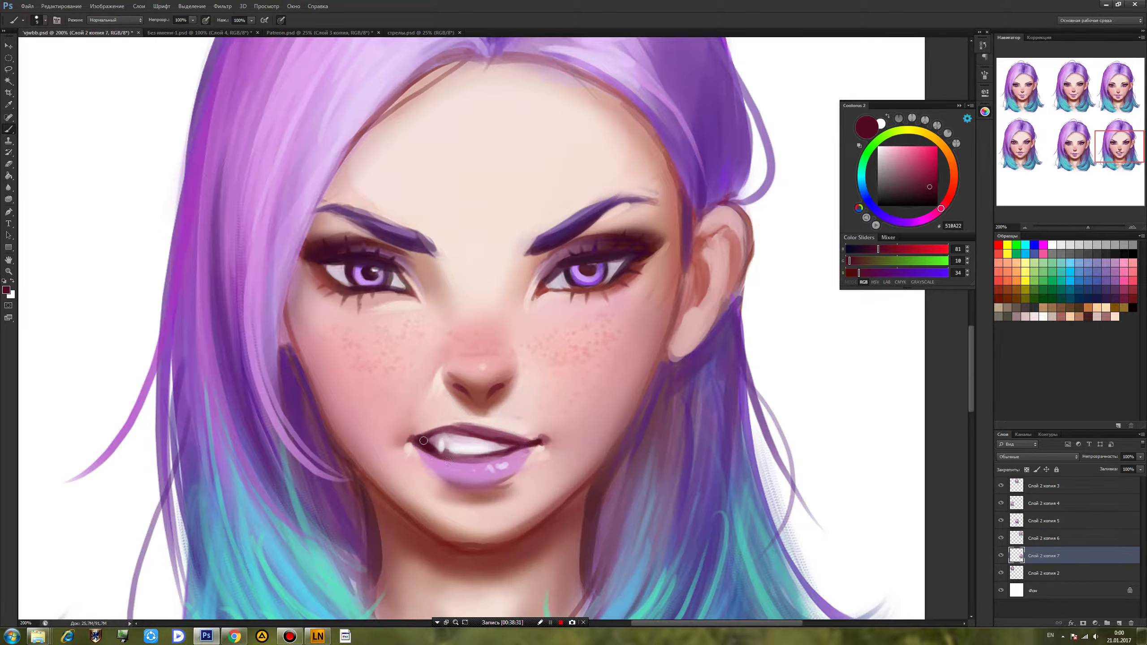
key(ctrl+s)
key(ctrl+minus)
key(ctrl+minus)
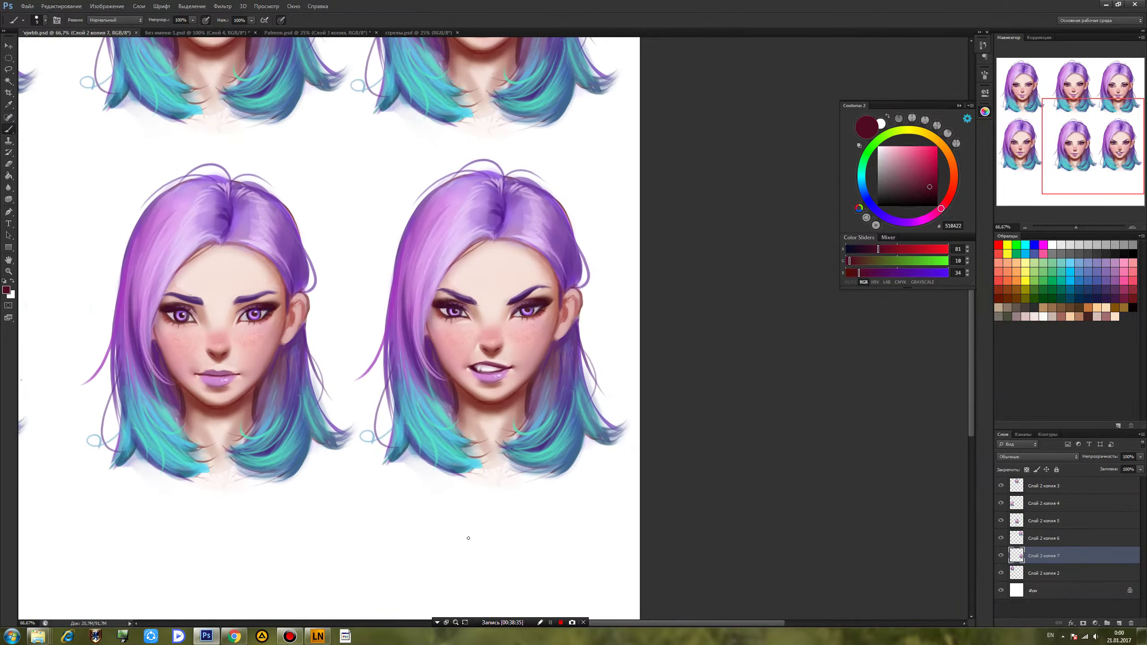
Extend the canvas downward and place a copy of the portrait at the start of a new third row.
drag(255, 290, 513, 455)
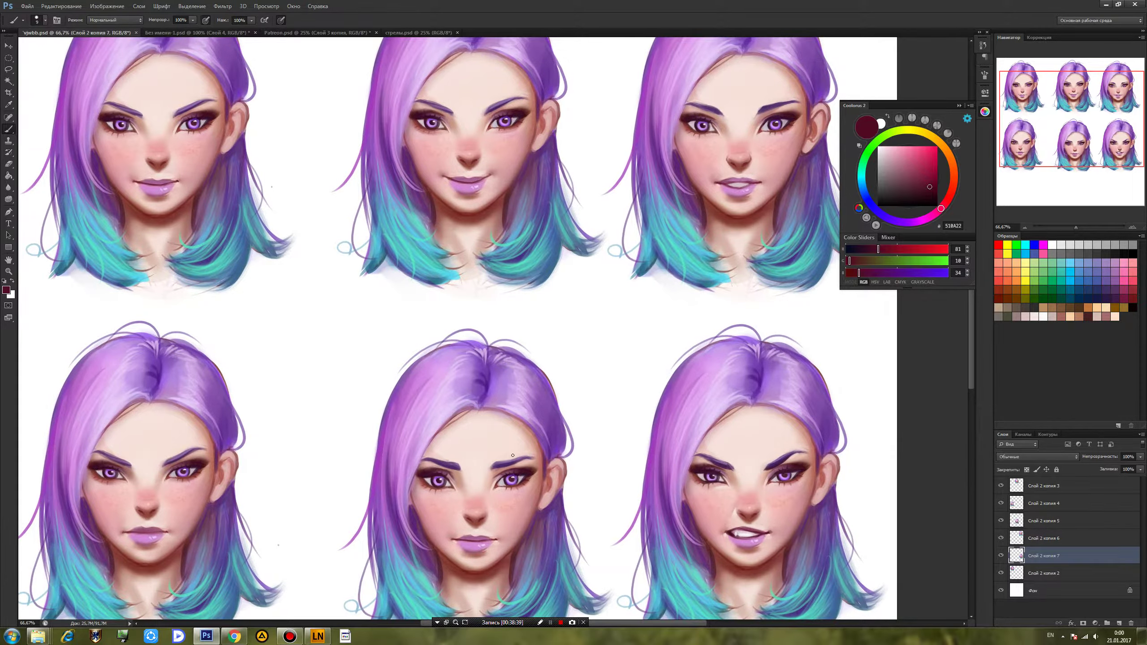
key(ctrl+minus)
drag(626, 414, 643, 400)
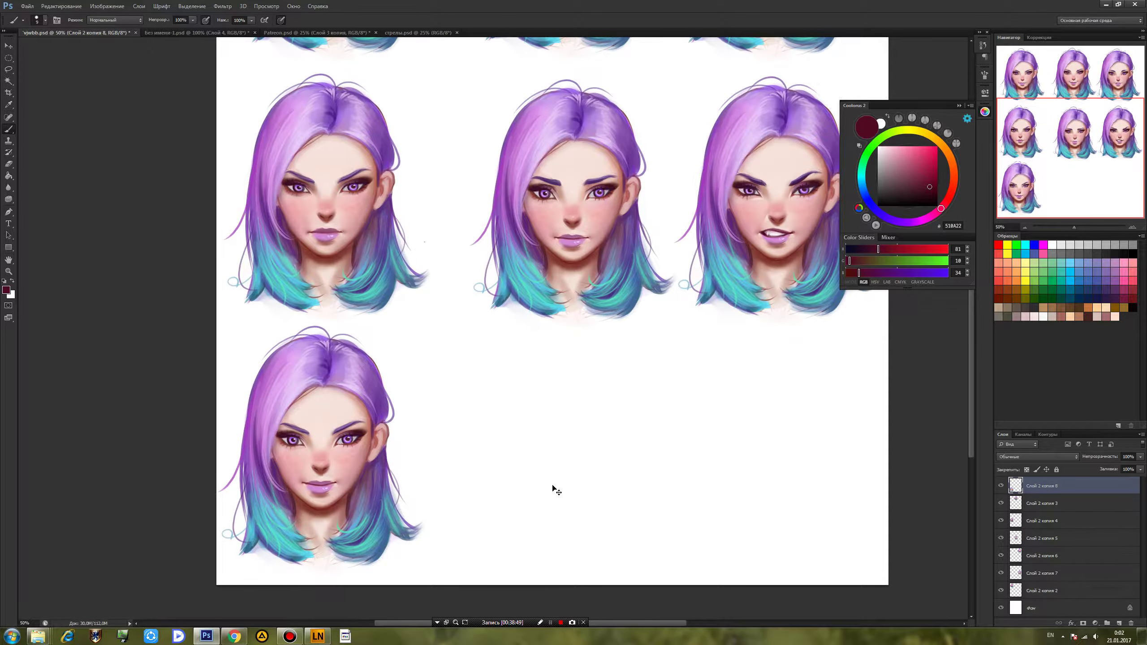
Paint white (FFFFFF) teeth between the lips of the new portrait and soften their edges with sampled pink tones.
key(ctrl+plus)
key(ctrl+plus)
drag(488, 494, 586, 349)
mouse_move(424, 565)
mouse_down()
mouse_move(628, 393)
mouse_move(621, 436)
mouse_up()
drag(637, 397, 612, 424)
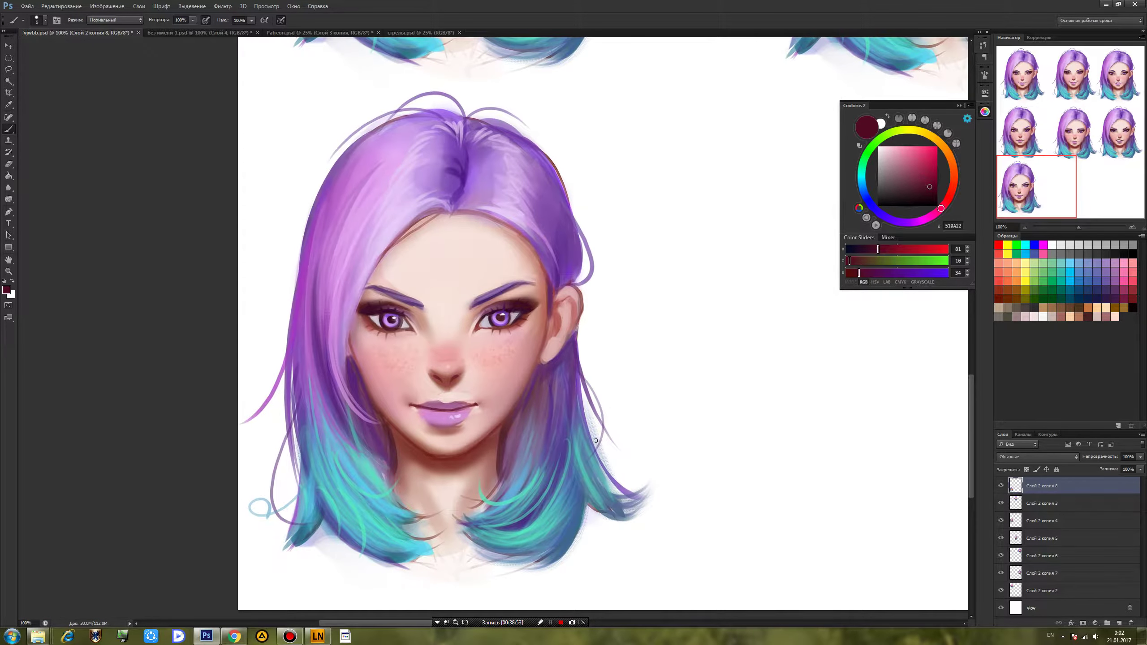
key(ctrl+plus)
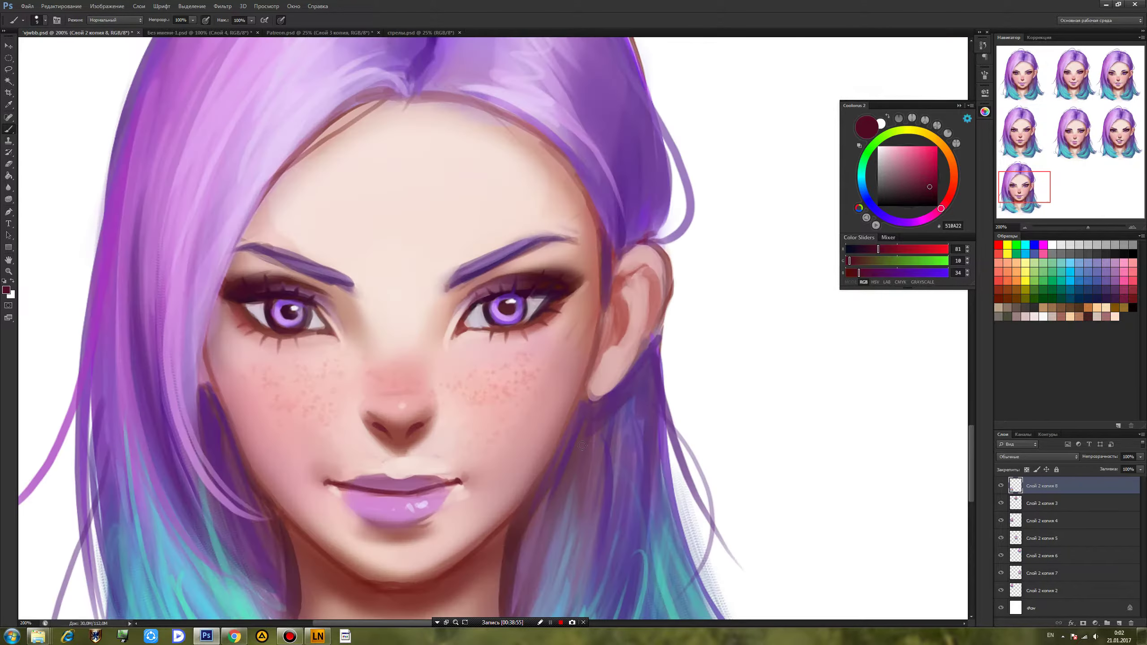
drag(448, 501, 514, 434)
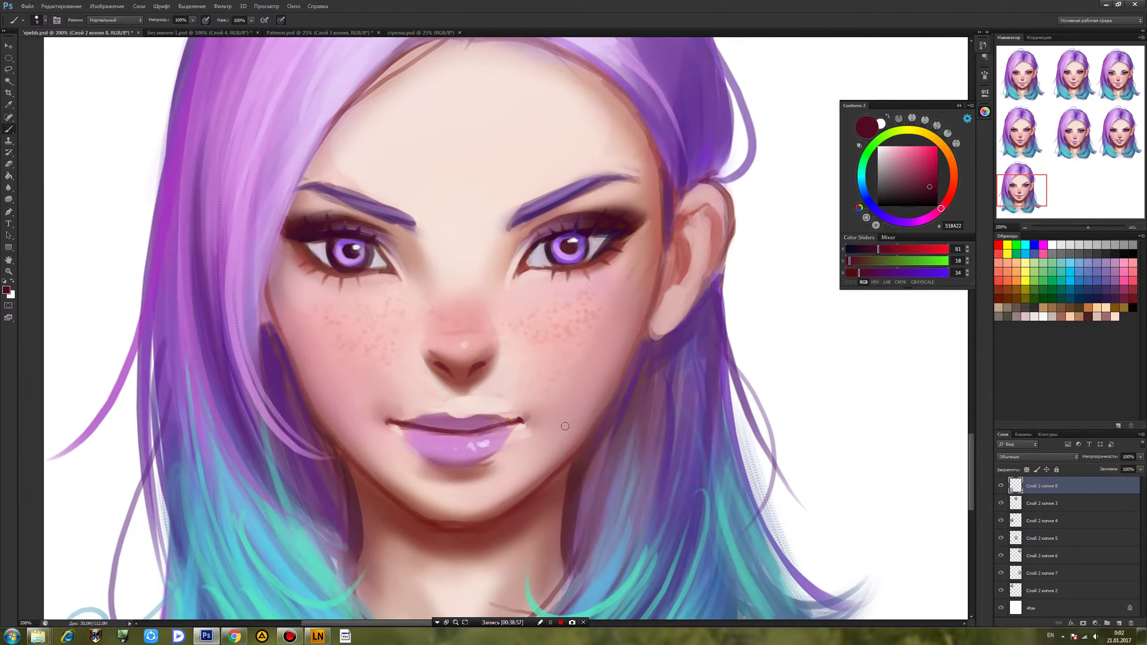
alt+click(761, 329)
mouse_move(490, 426)
mouse_down()
mouse_move(443, 435)
mouse_move(424, 429)
mouse_move(468, 426)
mouse_move(423, 431)
mouse_move(492, 426)
mouse_move(412, 423)
mouse_move(508, 425)
mouse_move(427, 430)
mouse_up()
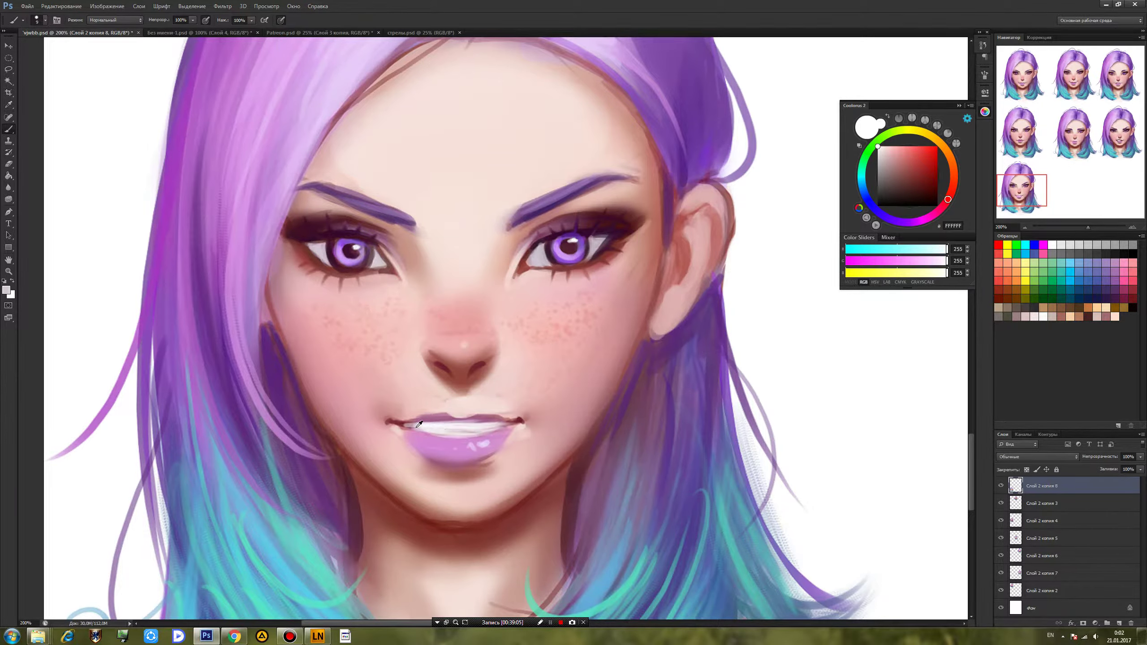
alt+click(417, 426)
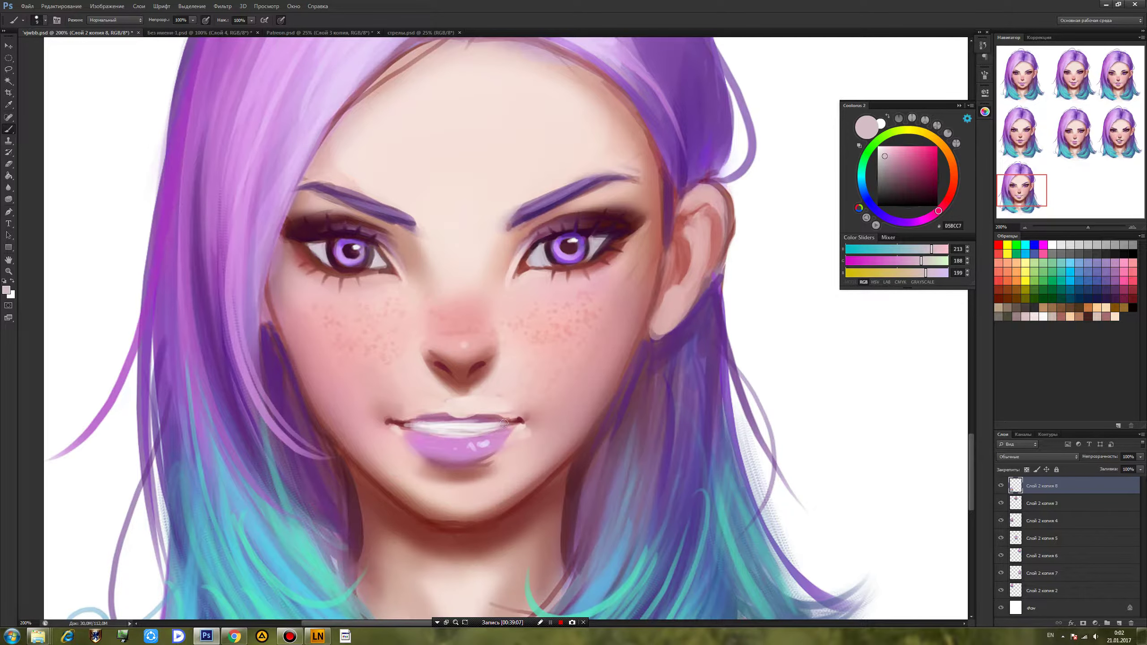
alt+click(401, 422)
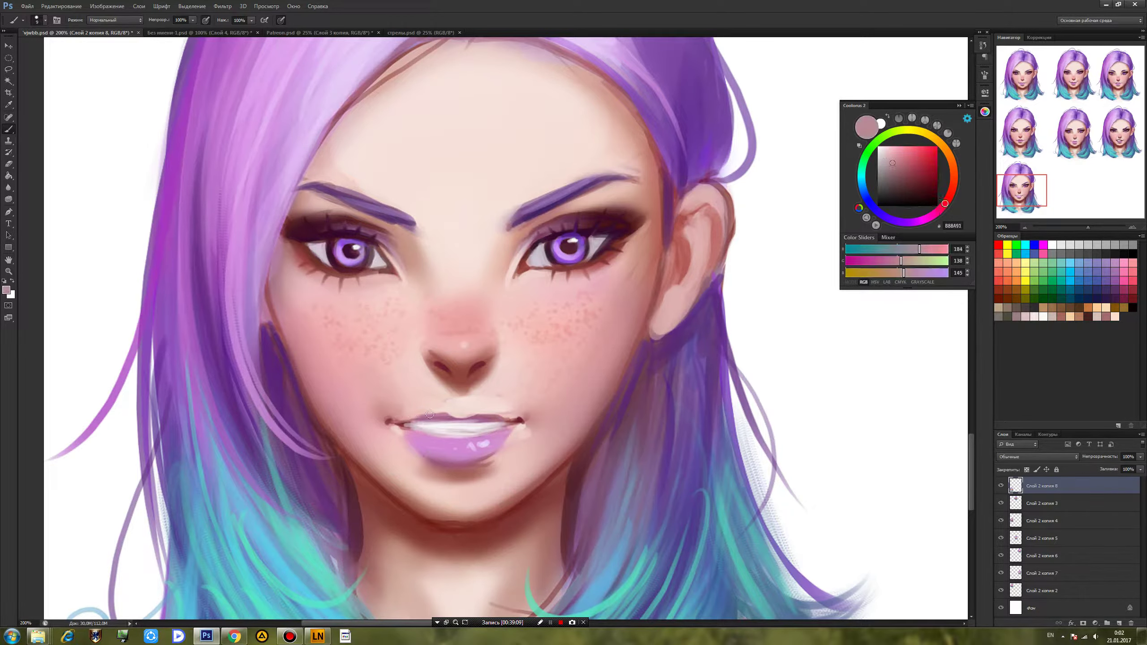
Draw a smiling mouth outline in dark red 681C2C, raising both corners and curving the line beneath the teeth.
alt+click(399, 424)
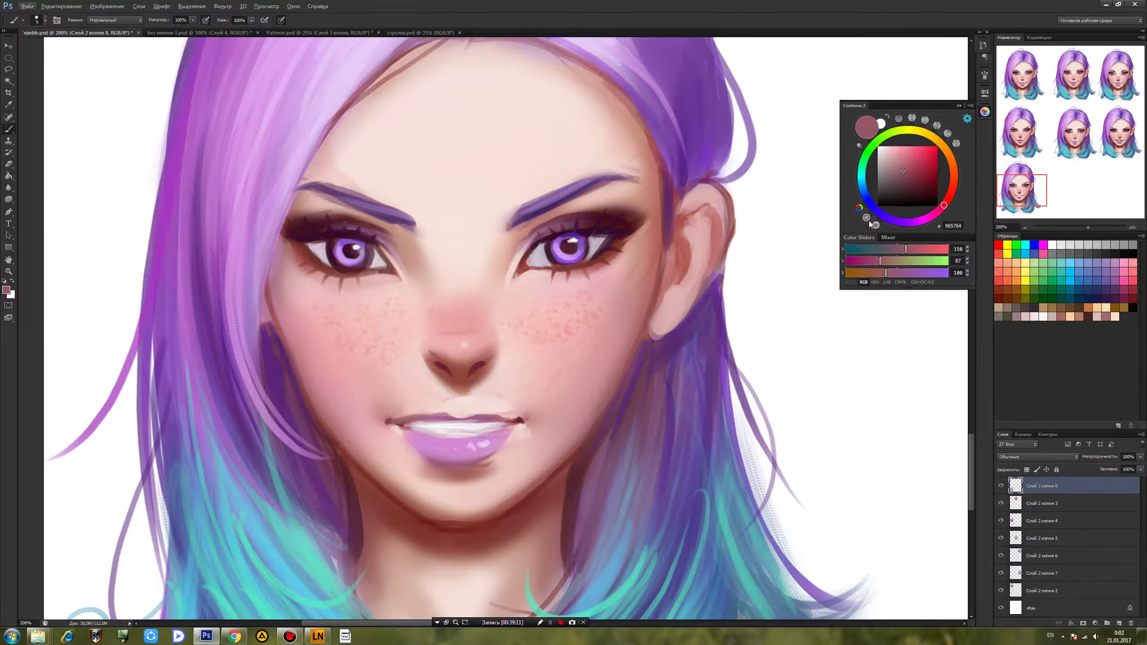
click(921, 181)
drag(383, 409, 410, 413)
drag(528, 414, 518, 411)
mouse_move(391, 414)
mouse_down()
mouse_move(468, 412)
mouse_move(396, 419)
mouse_move(413, 433)
mouse_move(386, 417)
mouse_move(441, 439)
mouse_move(494, 429)
mouse_move(410, 427)
mouse_move(421, 433)
mouse_move(409, 416)
mouse_move(542, 409)
mouse_up()
drag(530, 418, 446, 441)
drag(388, 416, 467, 448)
Clean up the skin around the mouth corners with sampled skin tones and trim the smile's outline.
alt+click(395, 432)
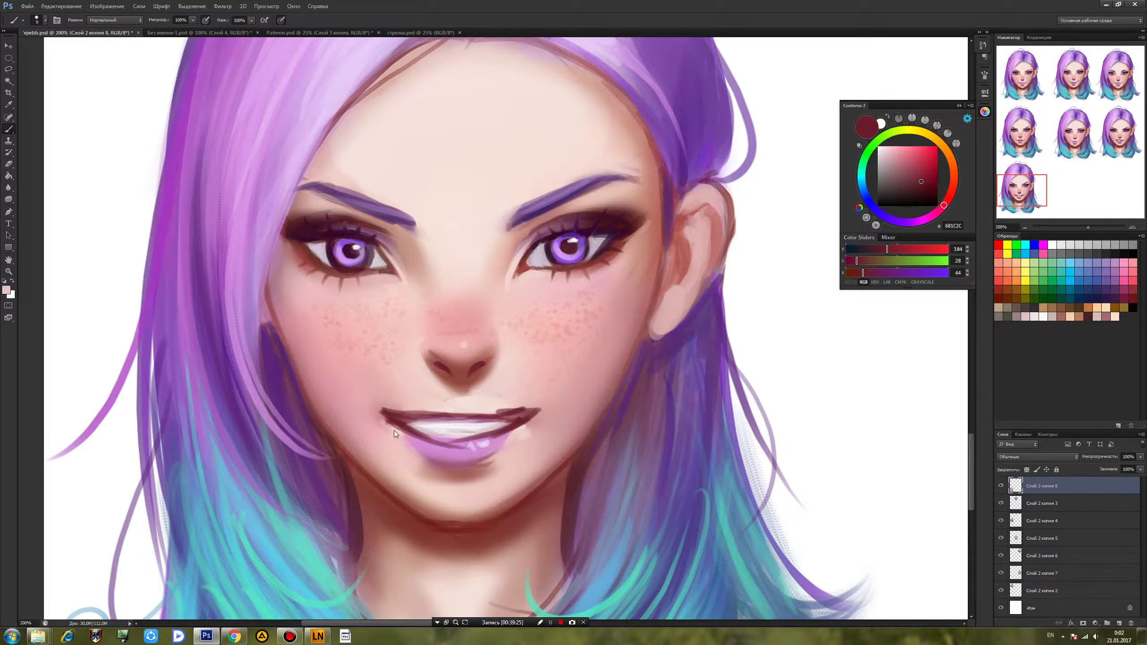
alt+click(530, 433)
alt+click(525, 430)
alt+click(516, 417)
mouse_move(523, 435)
mouse_down()
mouse_move(484, 428)
mouse_move(489, 411)
mouse_move(416, 410)
mouse_move(505, 410)
mouse_up()
Repaint the upper lip in sampled lilac and refine the teeth and inner edges of the lips with colours from the mouth.
alt+click(465, 426)
alt+click(488, 434)
alt+click(516, 420)
mouse_move(403, 419)
mouse_down()
mouse_move(461, 432)
mouse_move(499, 423)
mouse_up()
alt+click(463, 425)
drag(418, 423, 510, 422)
alt+click(427, 438)
mouse_move(427, 438)
mouse_down()
mouse_move(470, 439)
mouse_move(446, 437)
mouse_up()
alt+click(503, 432)
alt+click(479, 438)
alt+click(516, 419)
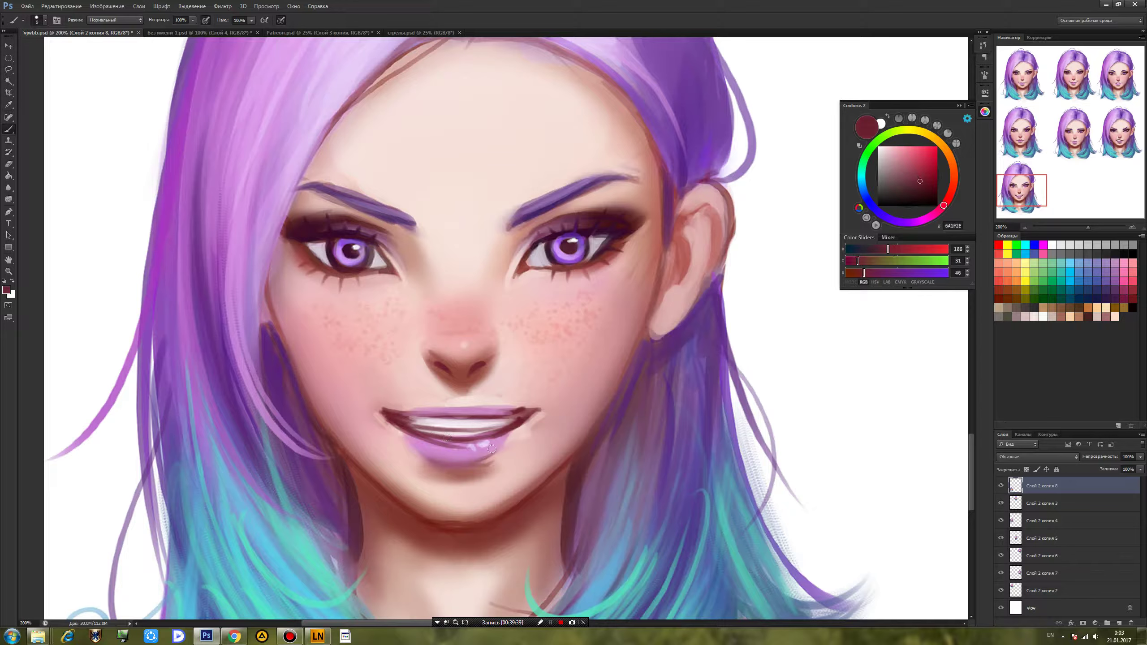
Switch to a soft round brush with 9% hardness and blend skin tones over the mouth corner below the ear.
alt+click(552, 420)
right_click(563, 414)
click(659, 481)
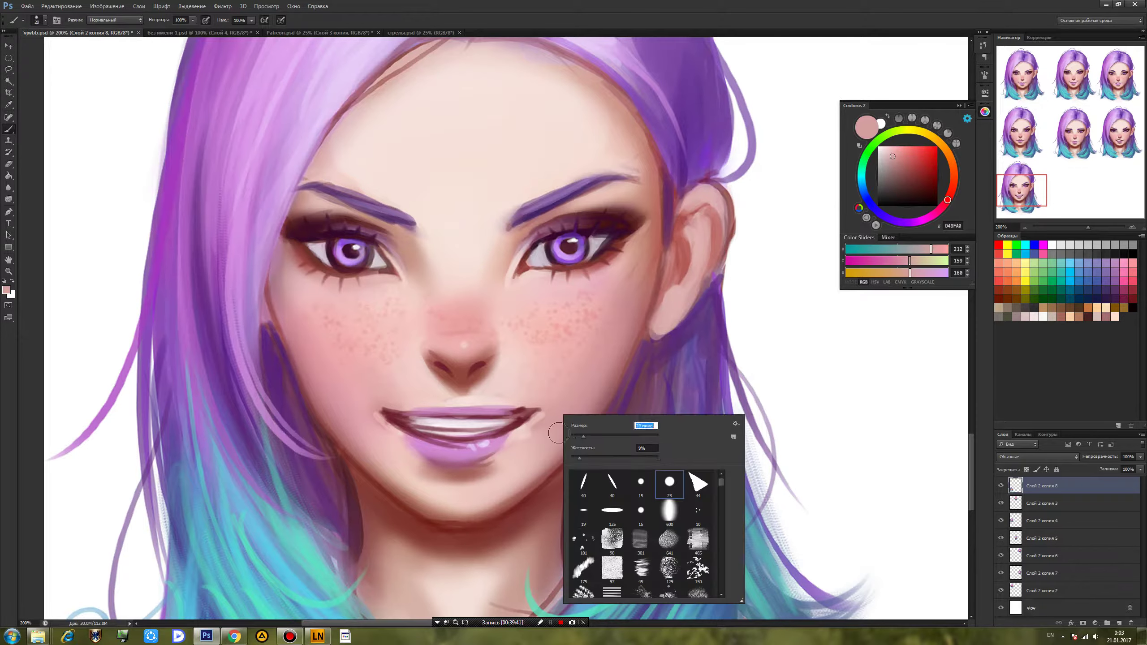
alt+click(552, 412)
mouse_move(529, 429)
mouse_down()
mouse_move(521, 445)
mouse_move(537, 407)
mouse_move(608, 413)
mouse_up()
Enlarge the soft brush and shade both mouth corners with sampled reddish-brown tones.
alt+click(530, 414)
right_click(562, 394)
key(Return)
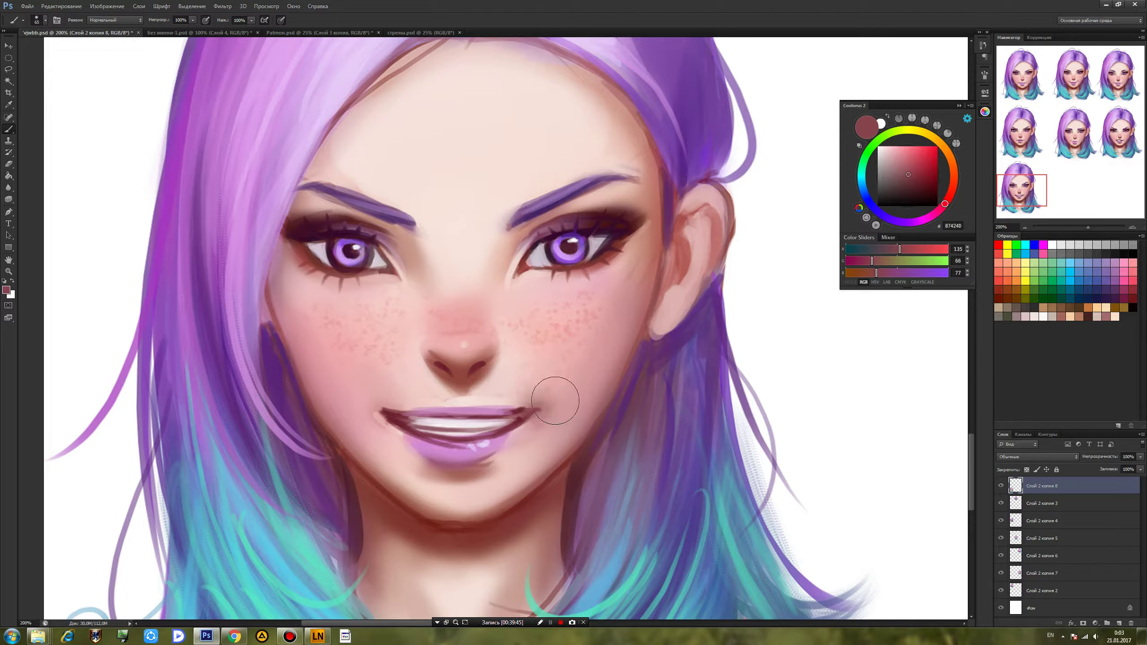
alt+click(463, 366)
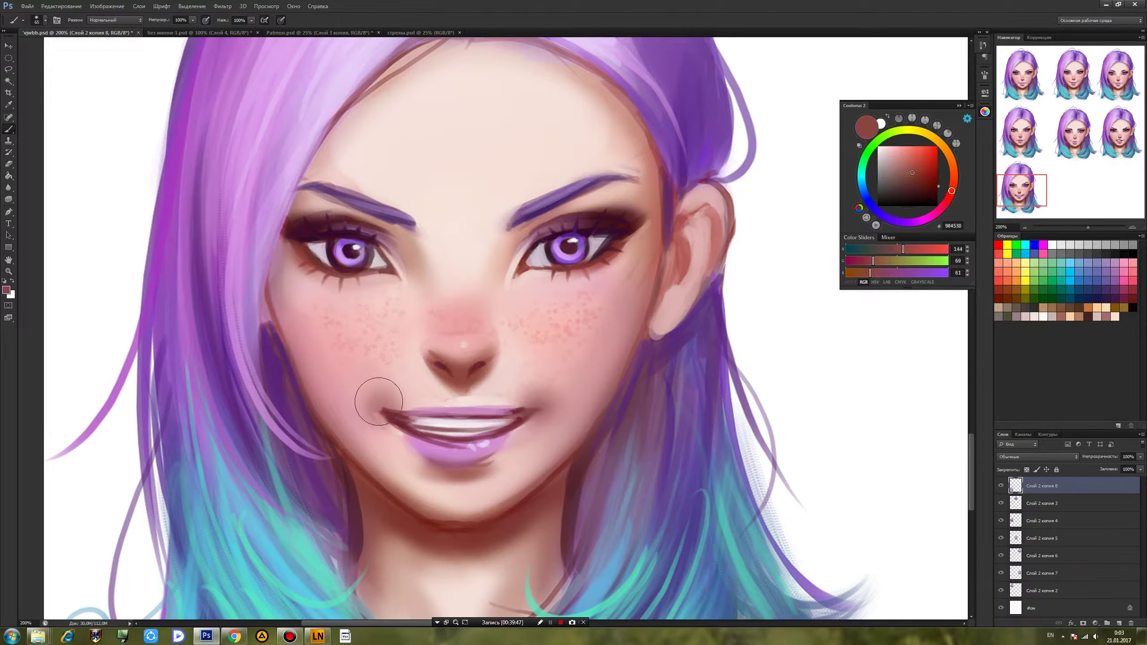
drag(384, 386, 414, 382)
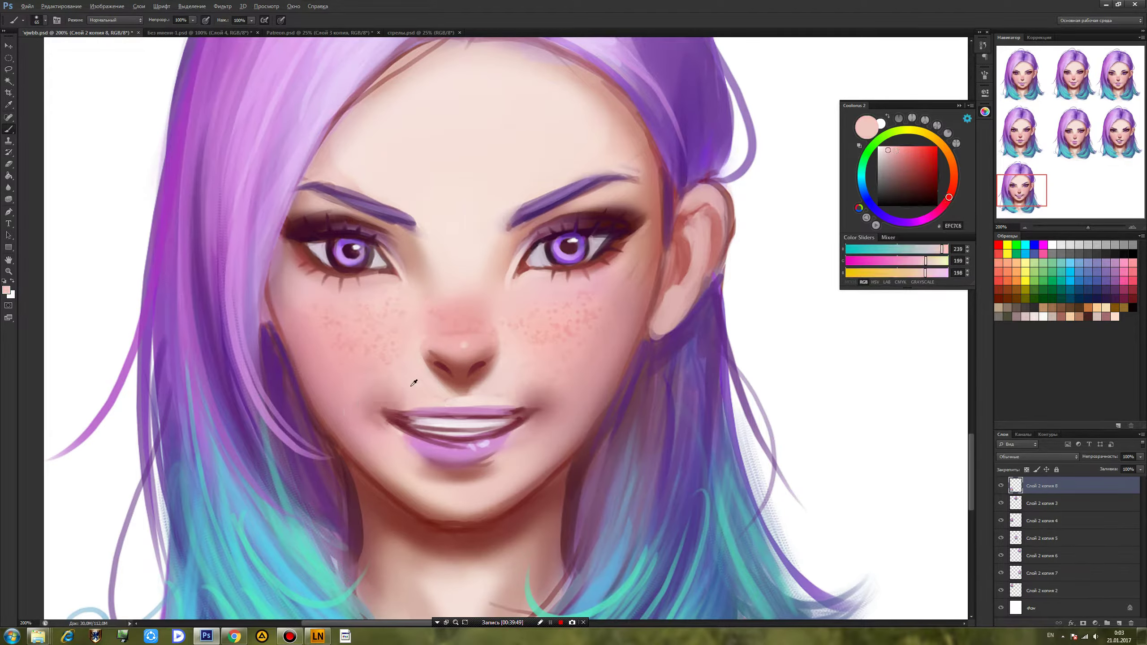
Blend sampled skin tones over the cheeks around the mouth corners and below the lower lip.
alt+click(519, 385)
alt+click(555, 392)
alt+click(514, 455)
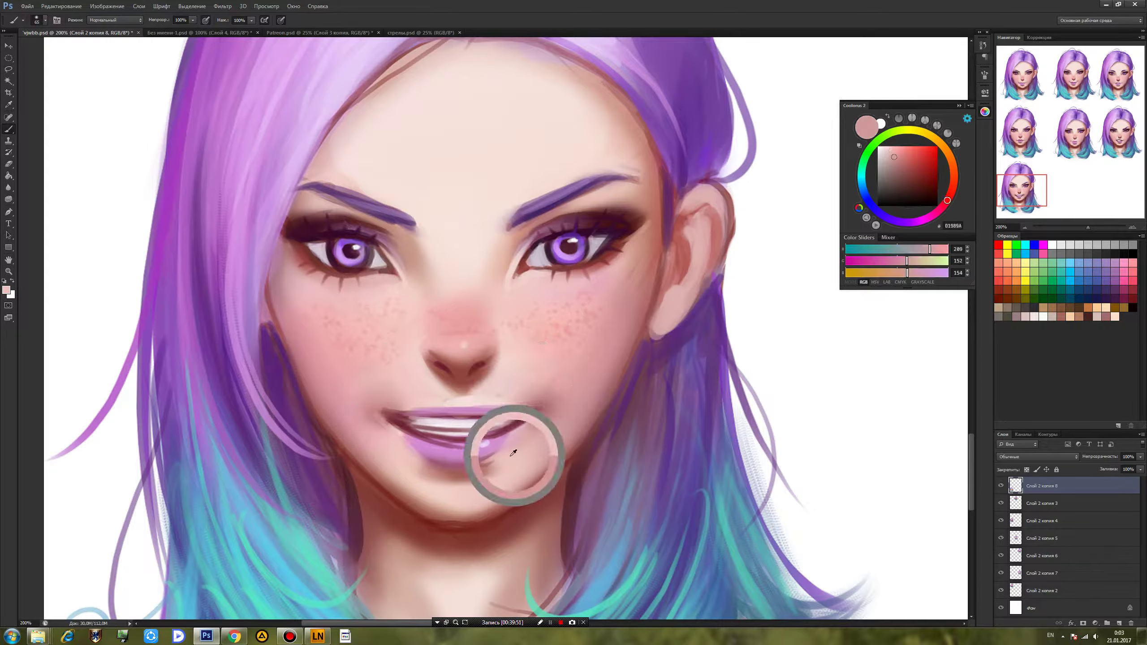
drag(514, 451, 501, 438)
alt+click(417, 481)
alt+click(422, 473)
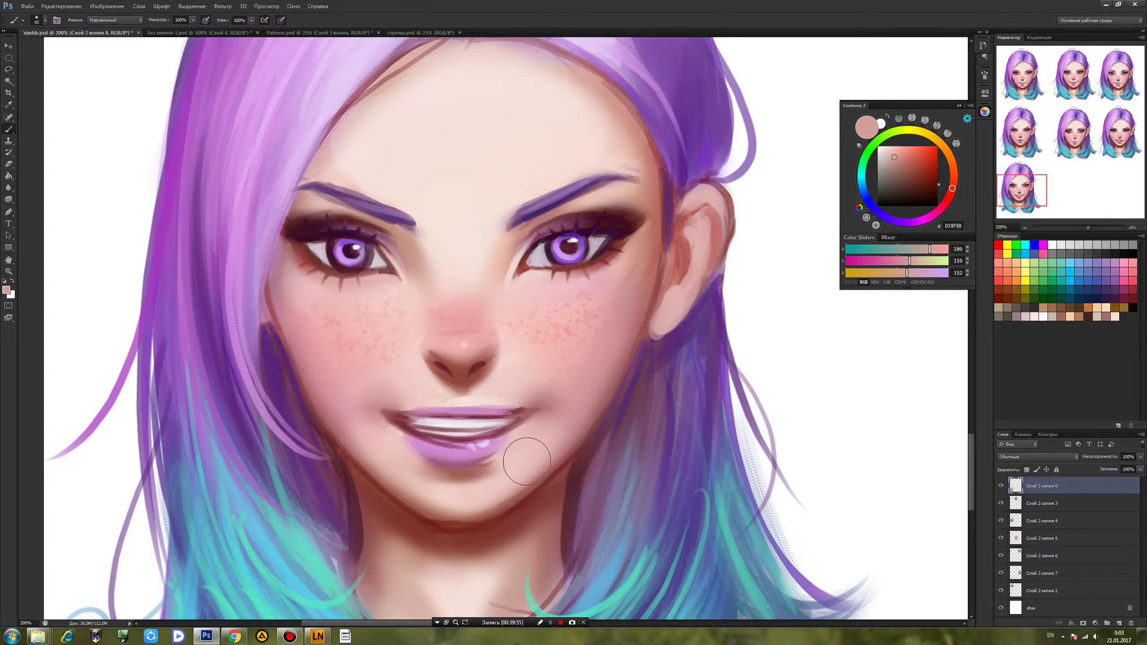
Reduce the soft brush and deepen the mouth corners and upper lip edge with dark red 781020.
right_click(454, 388)
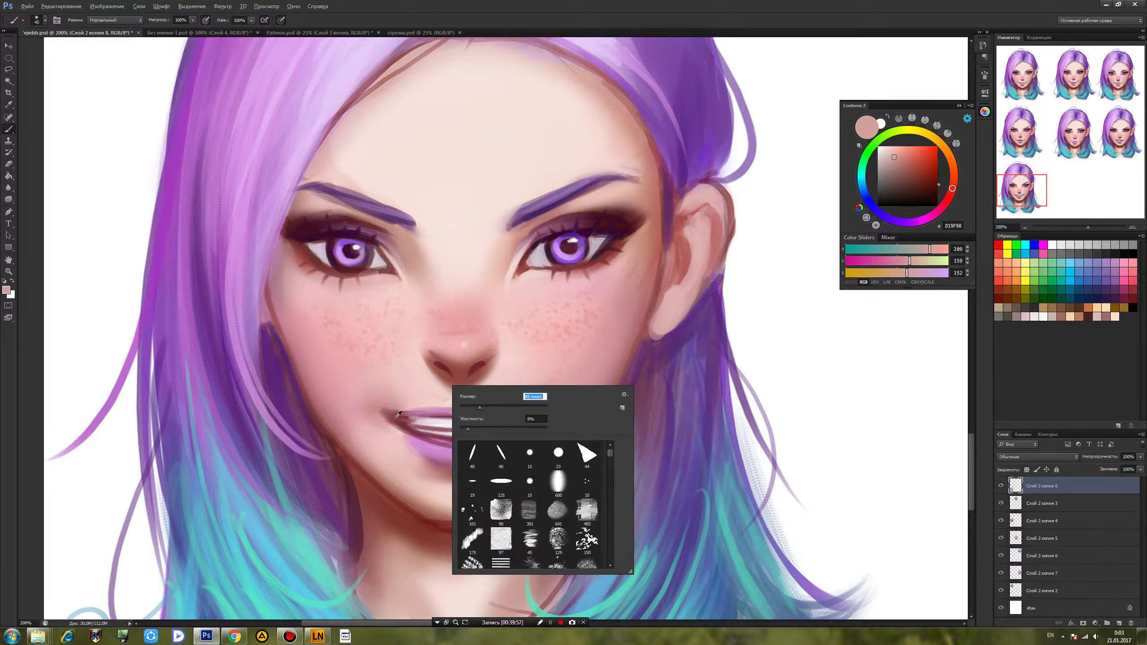
alt+click(396, 418)
click(928, 178)
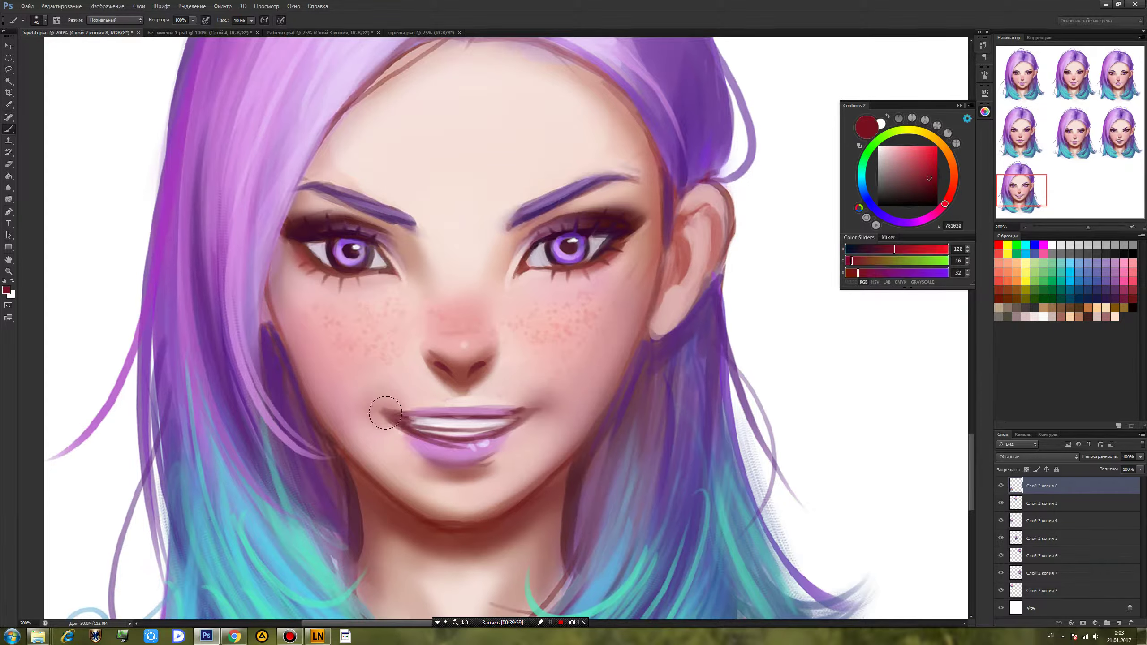
right_click(445, 414)
click(460, 432)
drag(408, 424, 380, 412)
mouse_move(519, 415)
mouse_down()
mouse_move(508, 429)
mouse_move(539, 406)
mouse_up()
drag(435, 413, 389, 409)
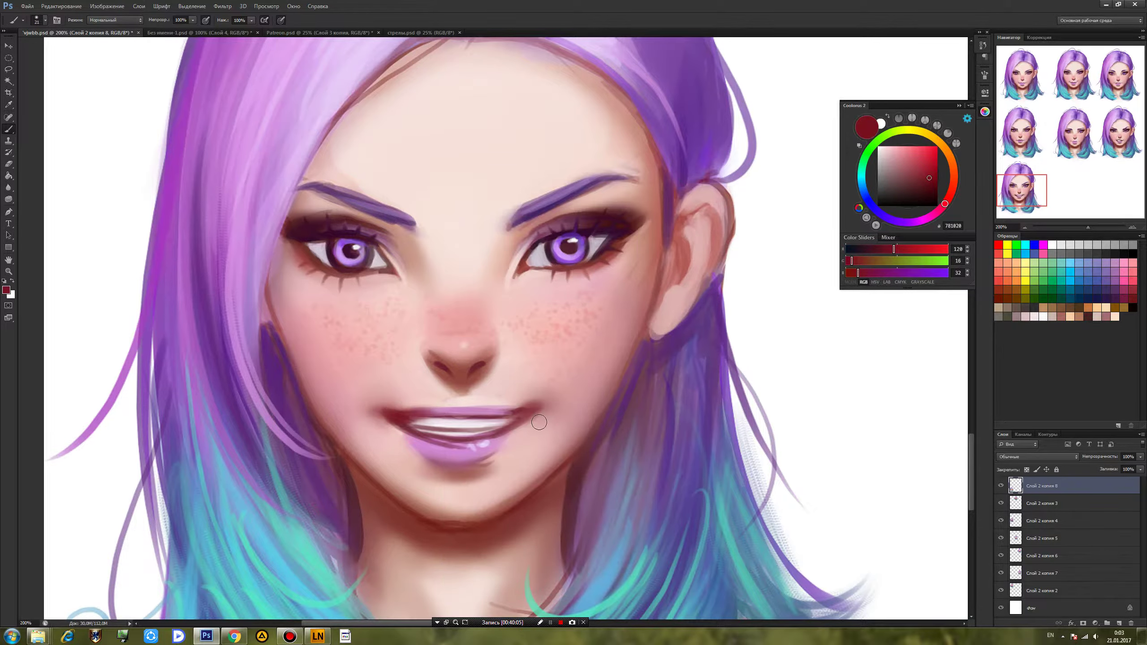
drag(492, 413, 512, 412)
Sharpen the mouth corners and lip line in dark maroon 4D0B16 with a hard round brush at 100% hardness.
right_click(511, 387)
click(588, 454)
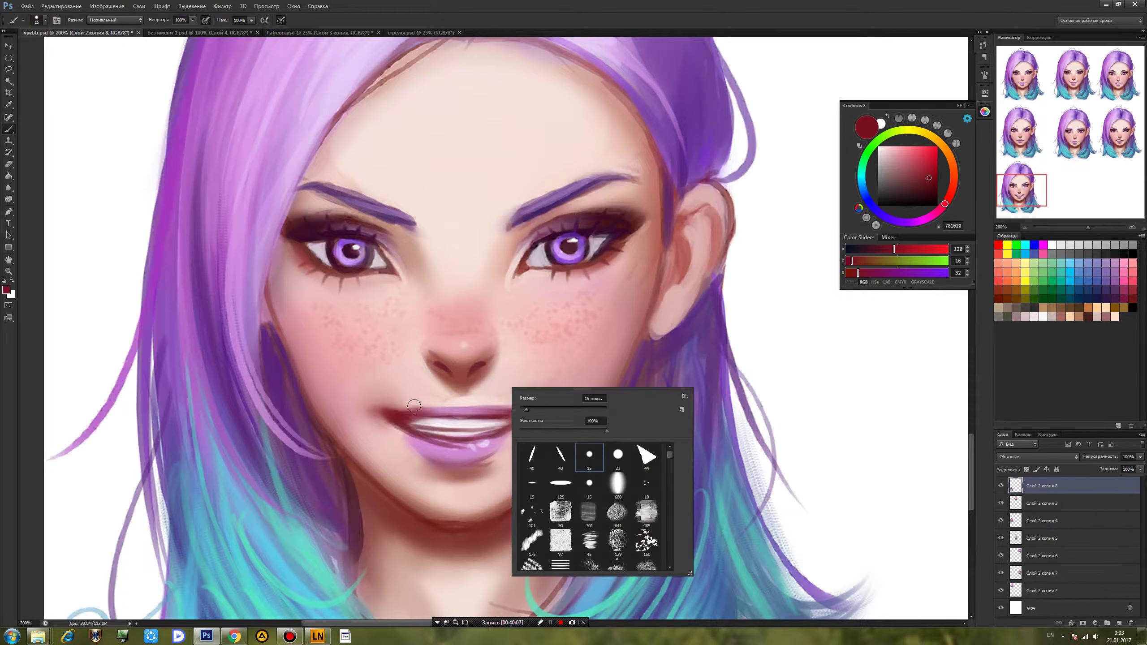
click(402, 413)
click(929, 187)
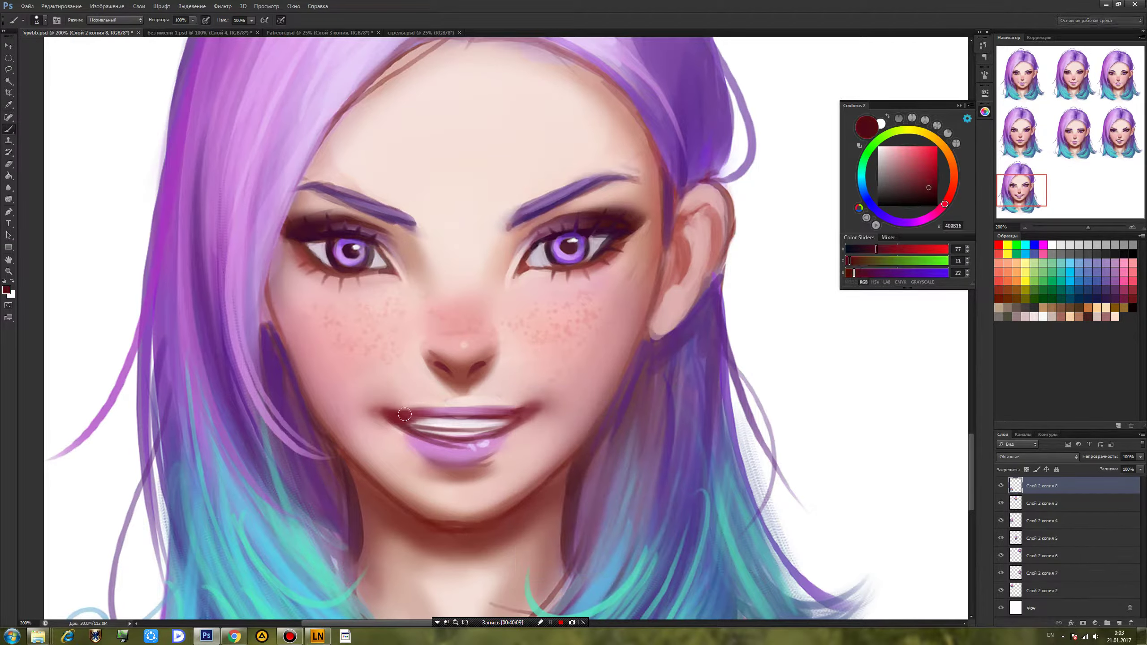
drag(409, 415, 430, 410)
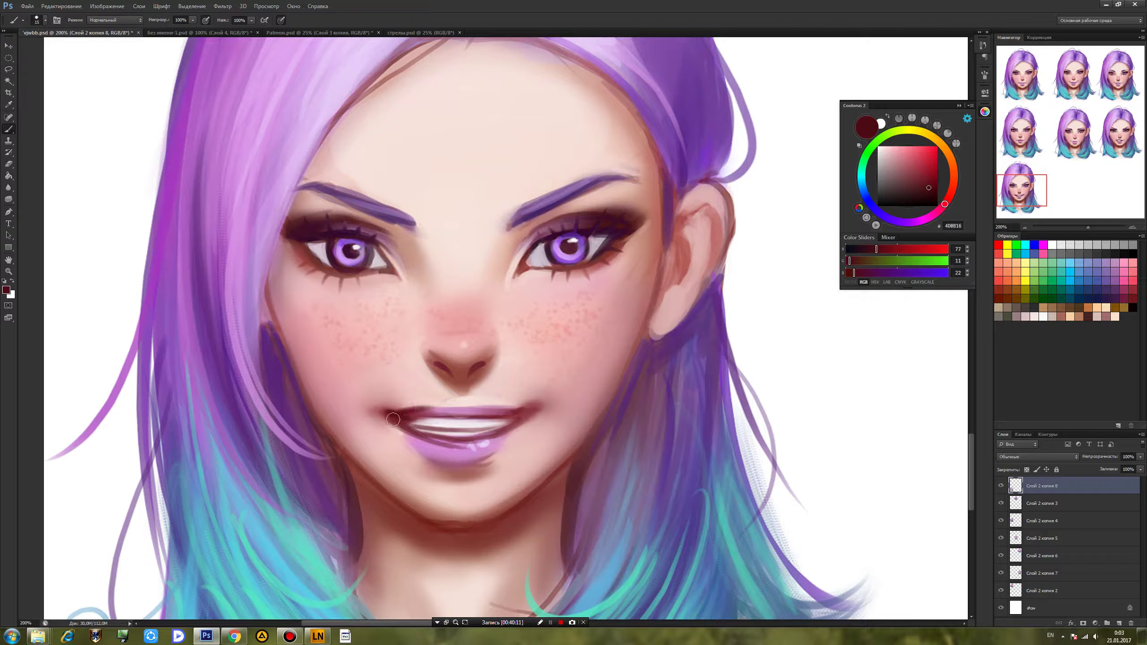
mouse_move(512, 416)
mouse_down()
mouse_move(529, 409)
mouse_move(490, 433)
mouse_up()
mouse_move(394, 420)
mouse_down()
mouse_move(416, 435)
mouse_move(477, 403)
mouse_move(518, 413)
mouse_move(465, 402)
mouse_move(491, 409)
mouse_move(472, 408)
mouse_up()
Reshape the upper lip with sampled lip and skin colours and repaint the lower lip with light lilac highlights.
alt+click(416, 411)
alt+click(492, 395)
alt+click(460, 413)
alt+click(446, 397)
alt+click(449, 454)
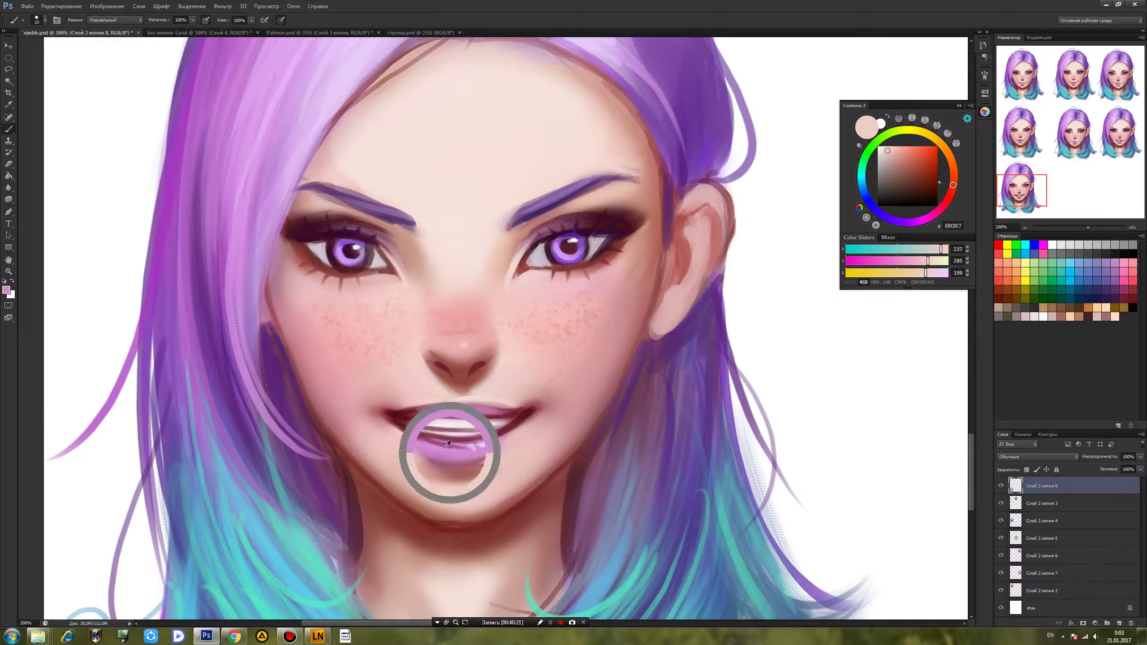
alt+click(480, 441)
alt+click(453, 447)
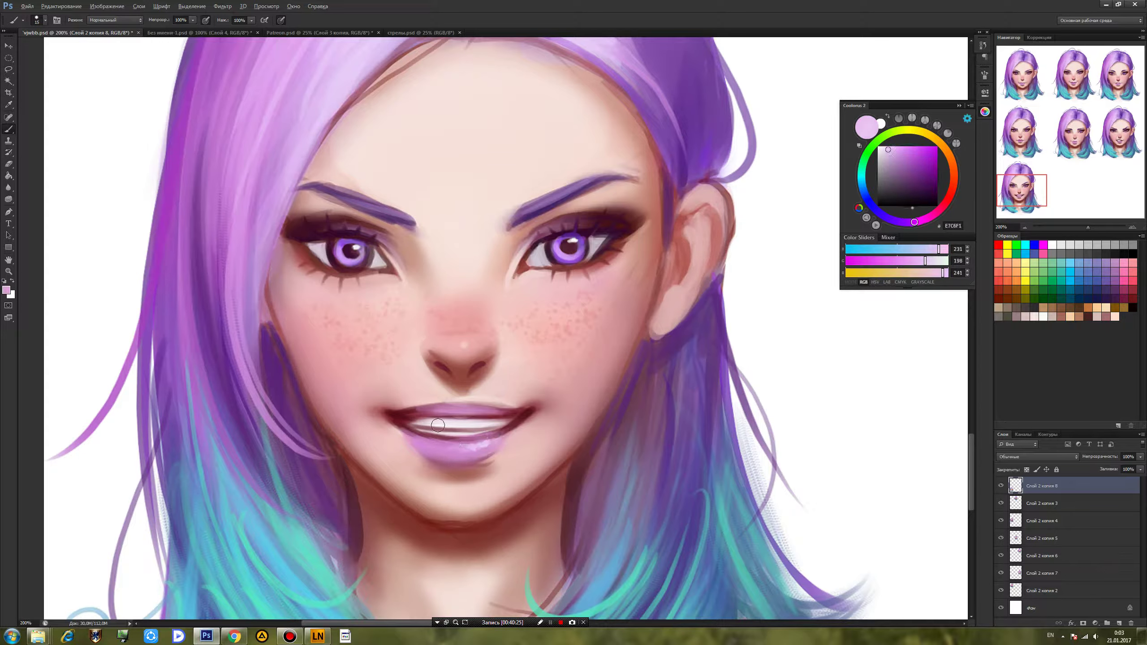
Clean up the skin above the upper lip with sampled skin tones and brighten the row of teeth with white.
alt+click(459, 391)
alt+click(470, 396)
drag(455, 400, 465, 400)
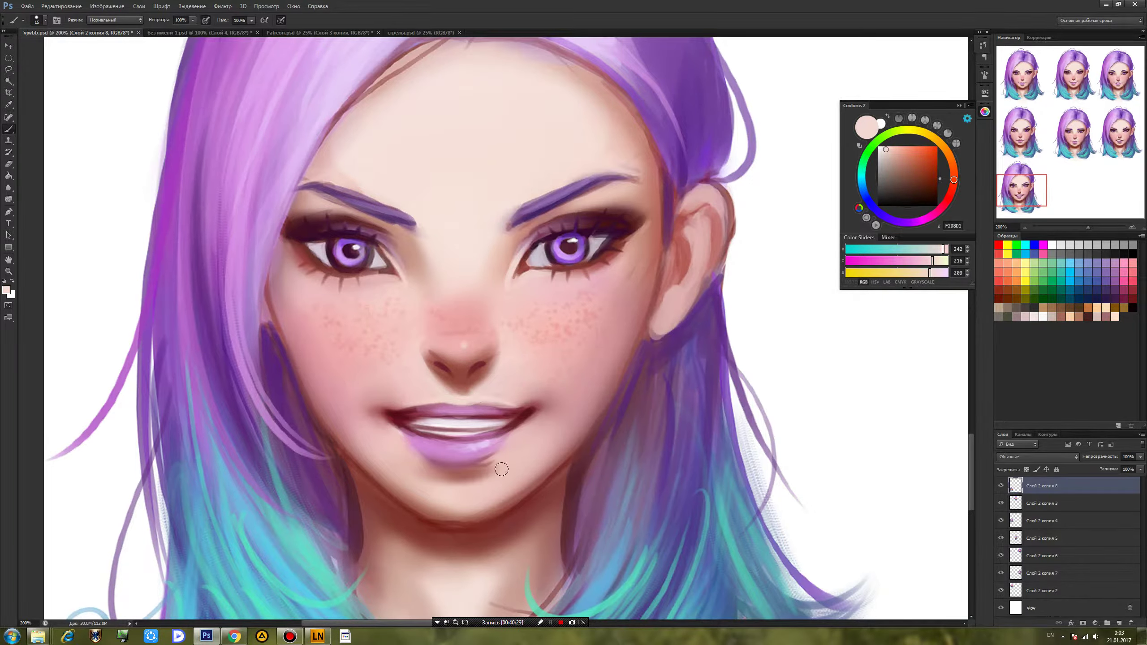
alt+click(471, 443)
alt+click(517, 399)
alt+click(434, 393)
alt+click(454, 428)
mouse_move(454, 428)
mouse_down()
mouse_move(426, 428)
mouse_move(498, 425)
mouse_move(419, 424)
mouse_move(510, 421)
mouse_move(424, 431)
mouse_up()
Refine the dark mouth outline and its corners with sampled reds, and save the document.
alt+click(518, 416)
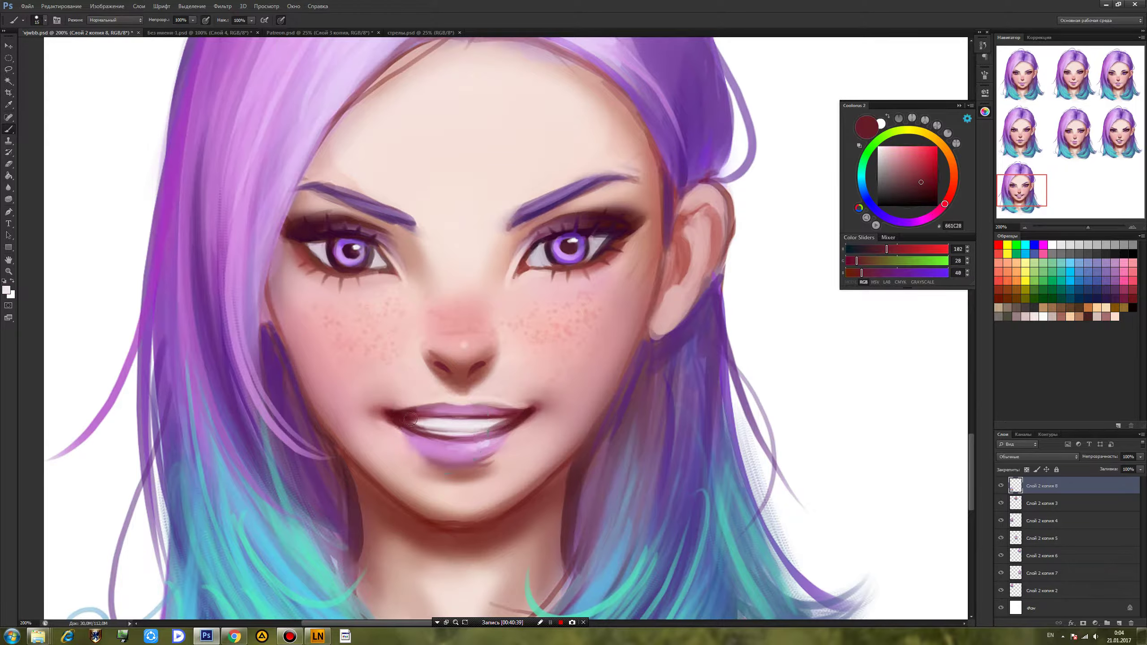
alt+click(435, 423)
alt+click(405, 421)
alt+click(401, 423)
alt+click(491, 437)
key(ctrl+s)
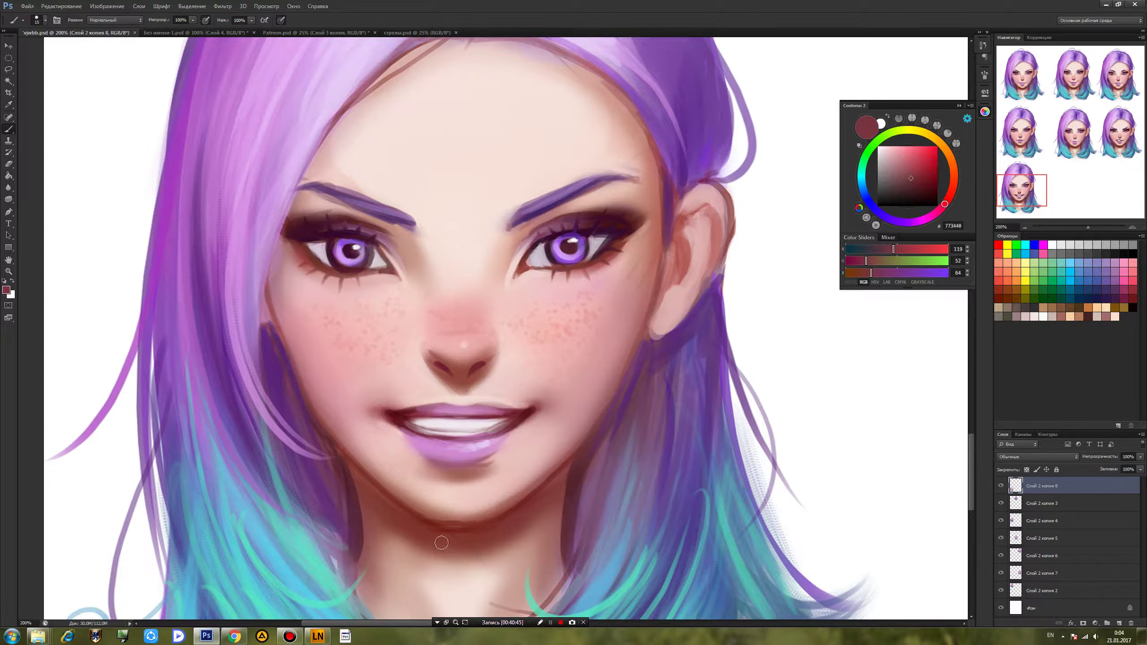
Reshape the underside of the eyebrow on the ear side of the face with sampled skin and brow colours.
alt+click(551, 202)
mouse_move(573, 189)
mouse_down()
mouse_move(511, 223)
mouse_move(537, 208)
mouse_move(523, 207)
mouse_move(595, 184)
mouse_move(523, 205)
mouse_move(582, 198)
mouse_move(522, 226)
mouse_move(552, 213)
mouse_move(529, 219)
mouse_up()
alt+click(551, 190)
alt+click(542, 224)
alt+click(528, 212)
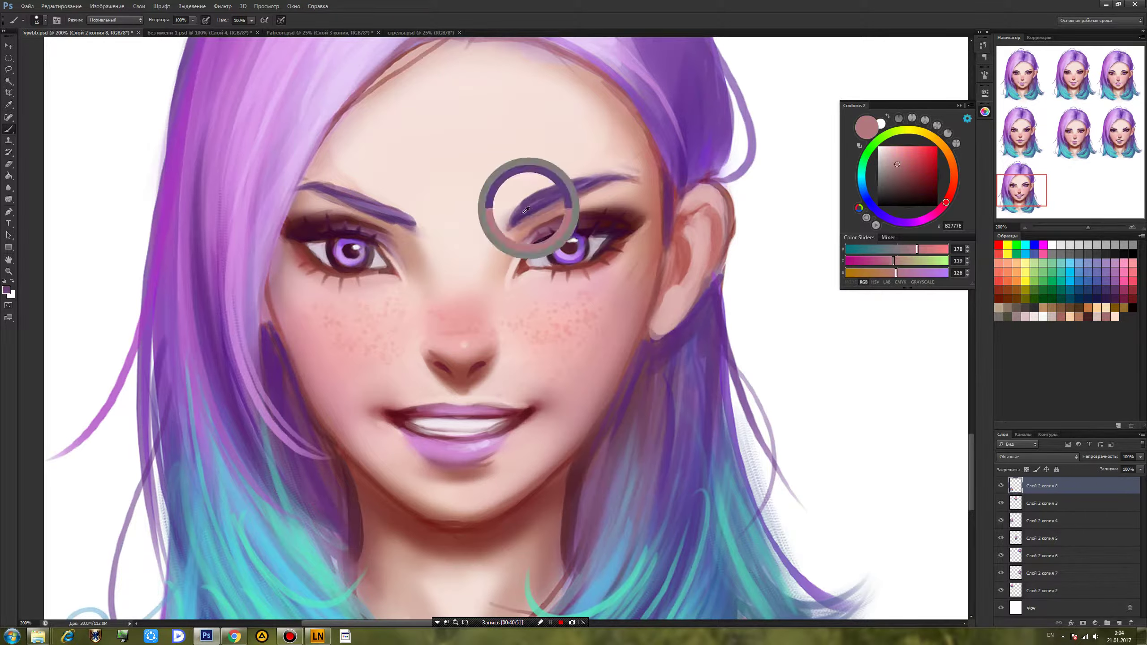
Paint purple and light lilac hair tones into the ear-side eyebrow and blend the strokes along its length.
alt+click(621, 150)
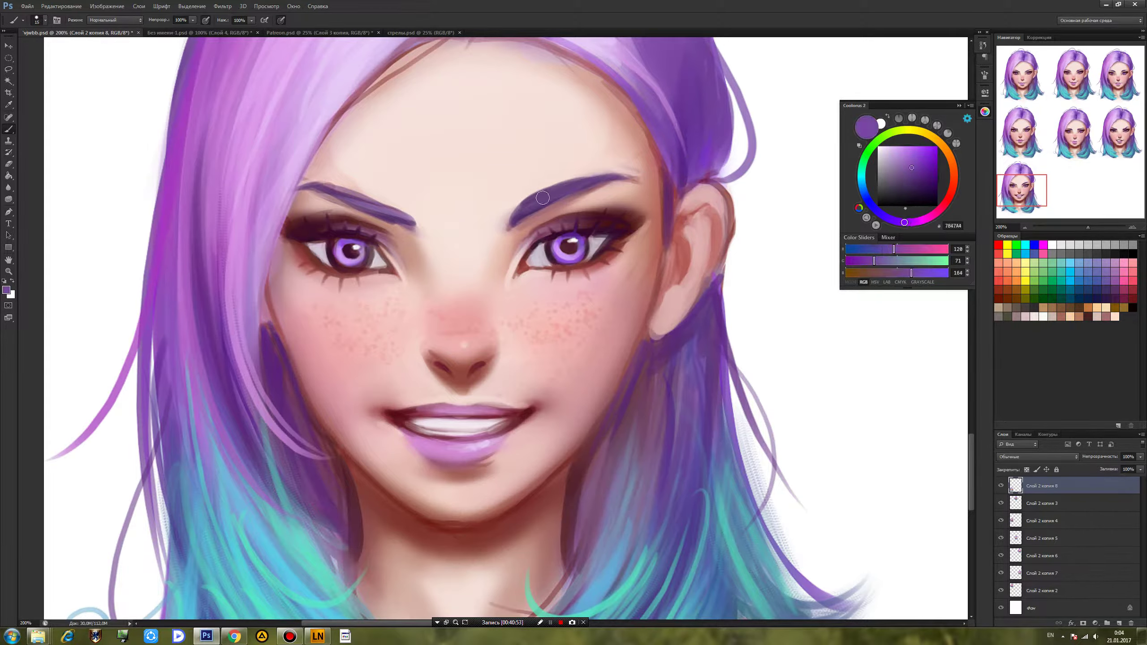
alt+click(606, 70)
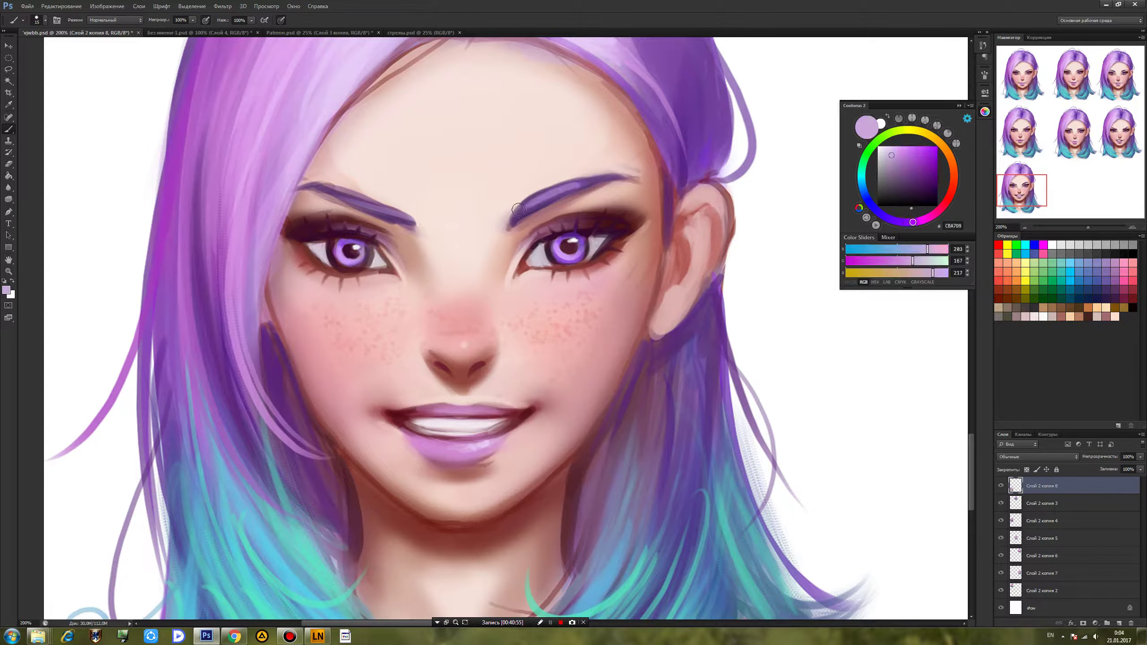
alt+click(558, 193)
drag(551, 184, 534, 194)
alt+click(543, 194)
drag(595, 176, 522, 209)
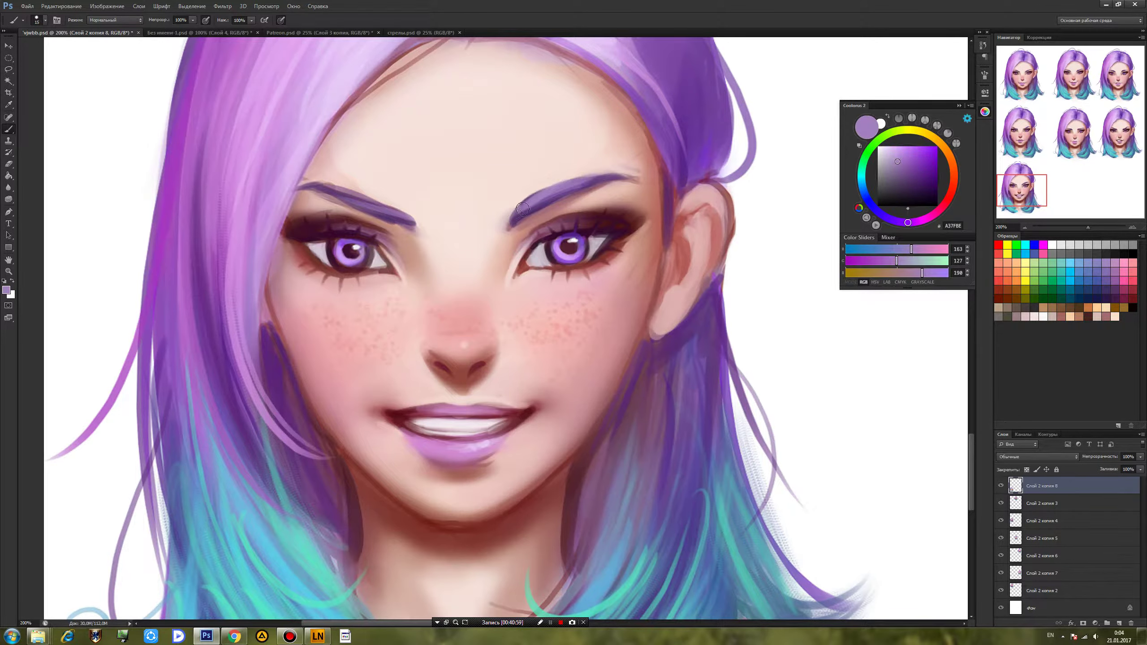
Tidy the inner end of the ear-side eyebrow with sampled skin tones and fill its arch with sampled purple.
alt+click(513, 232)
alt+click(512, 237)
alt+click(539, 207)
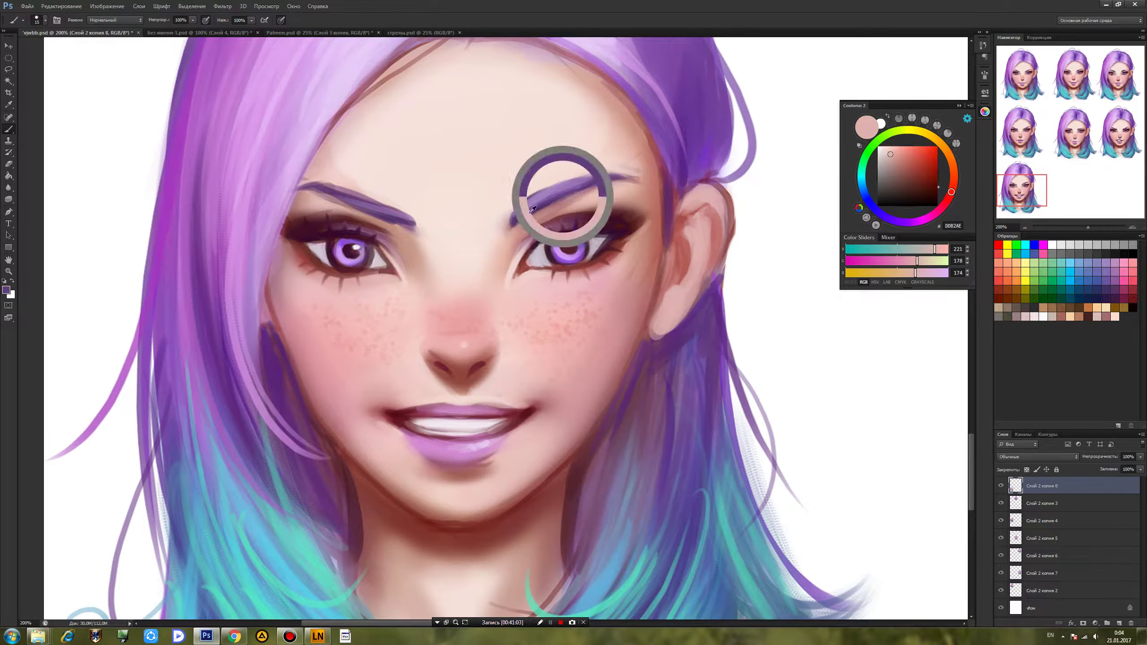
alt+click(536, 207)
drag(535, 207, 611, 178)
alt+click(553, 195)
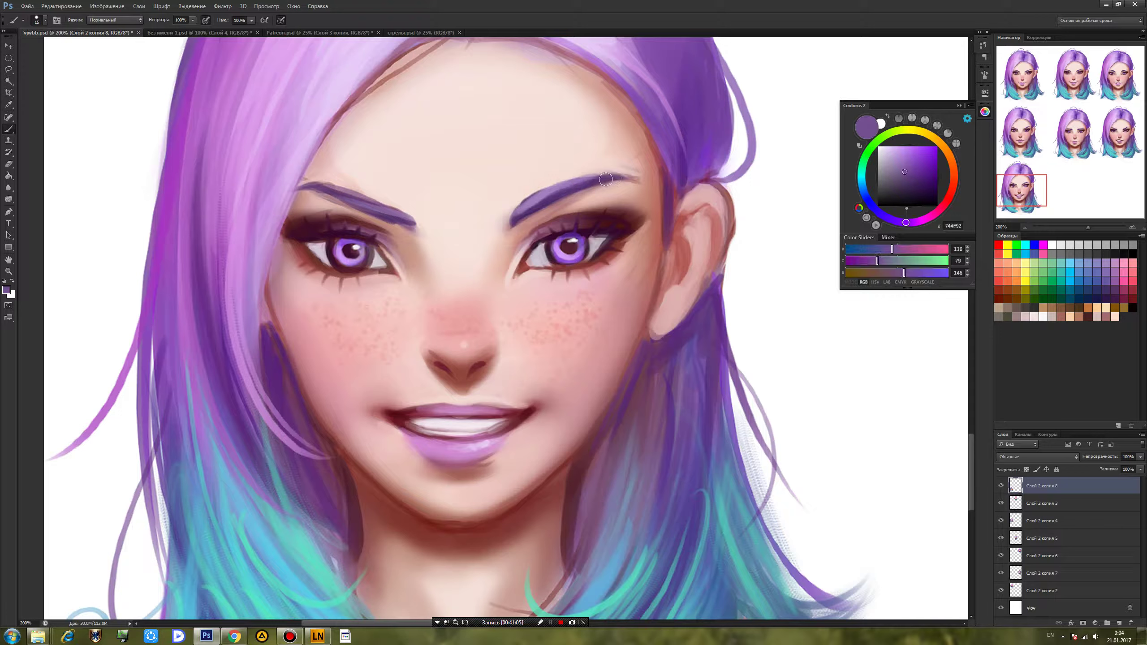
alt+click(532, 212)
Paint purple along the hair-side eyebrow and refine its underside with sampled brow and skin tones.
drag(410, 214, 316, 181)
alt+click(410, 207)
alt+click(512, 224)
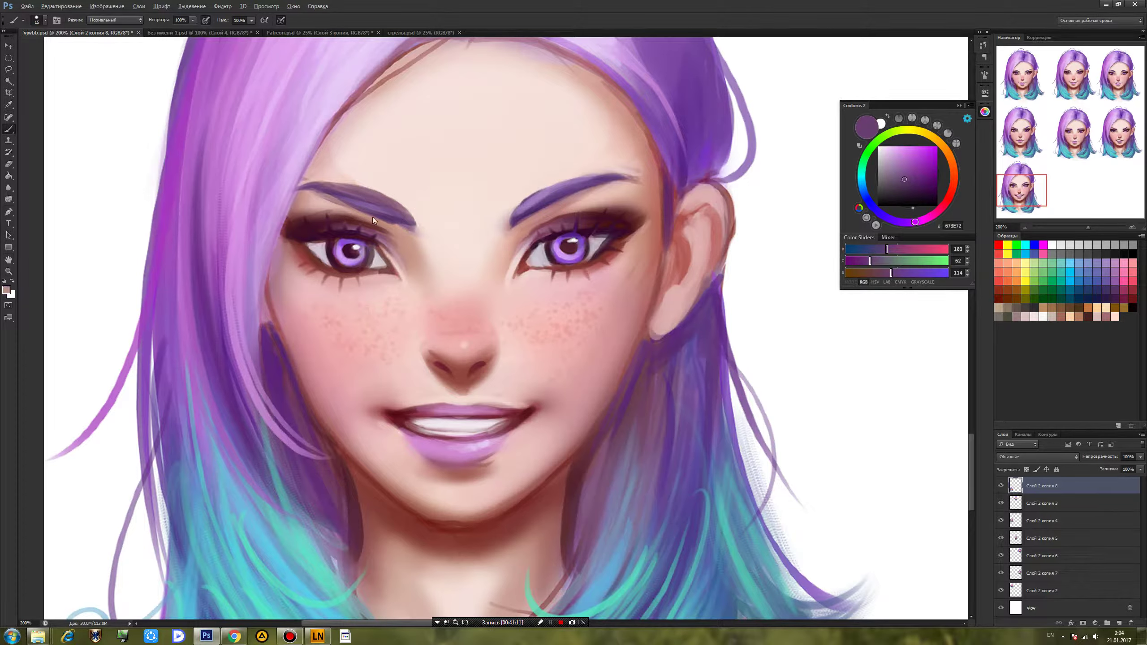
alt+click(377, 219)
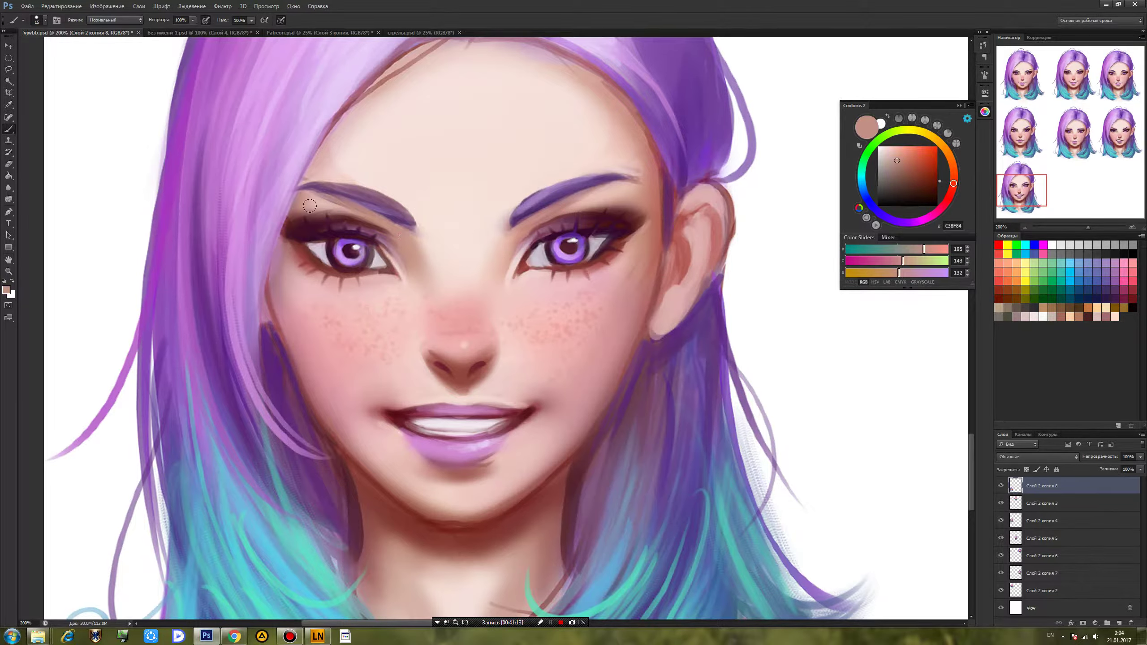
alt+click(418, 208)
Smooth the body and inner end of the hair-side eyebrow with sampled light skin, lilac and dark purple tones.
alt+click(508, 207)
alt+click(528, 207)
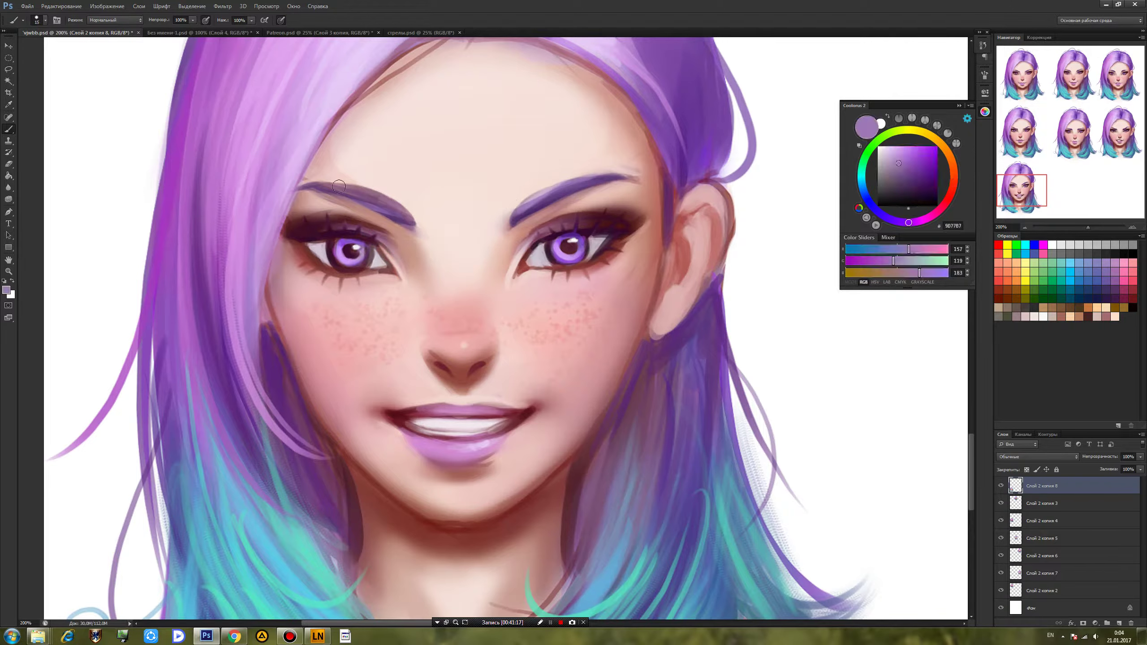
alt+click(415, 211)
alt+click(397, 205)
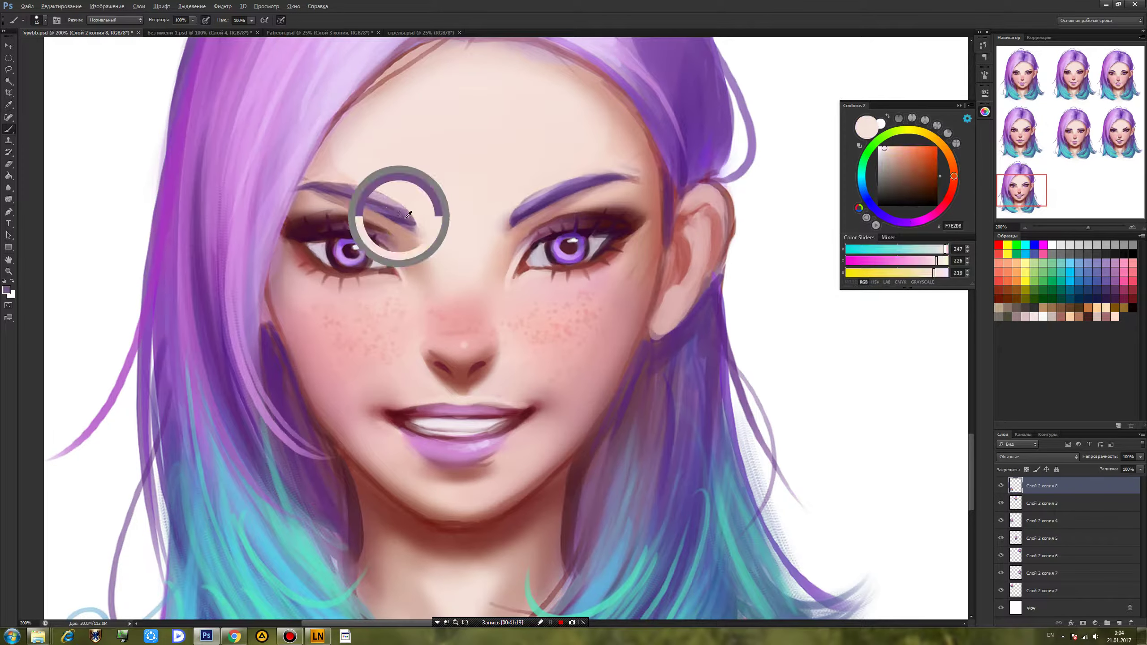
alt+click(514, 221)
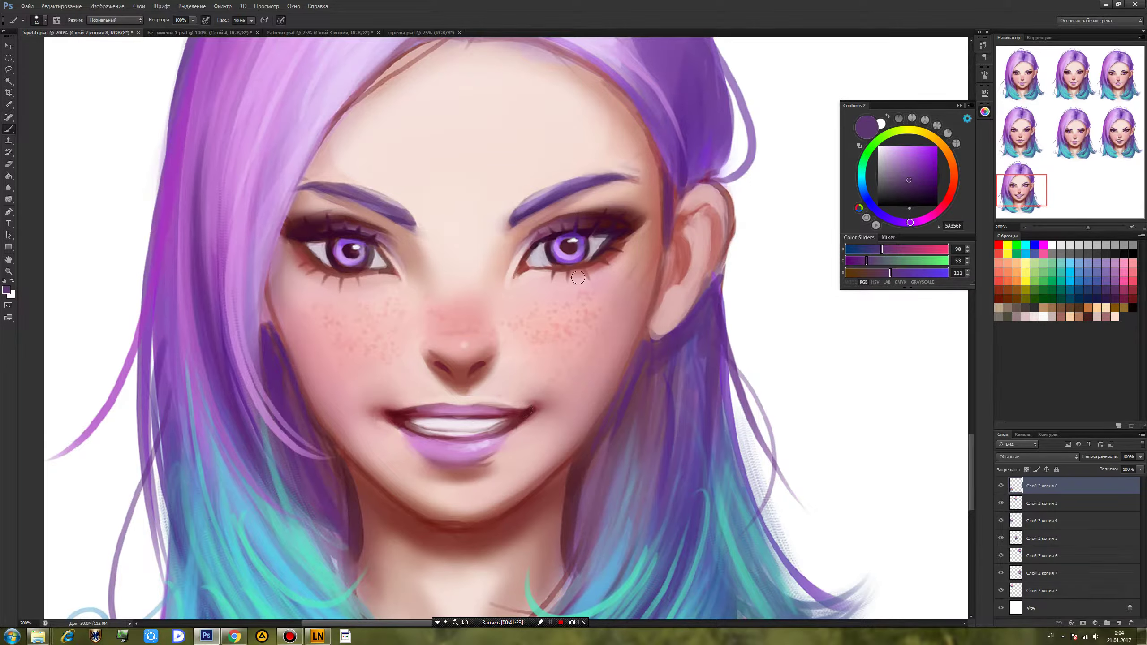
Darken the lower lash lines of both eyes with sampled dark plum tones, and save the document.
alt+click(600, 257)
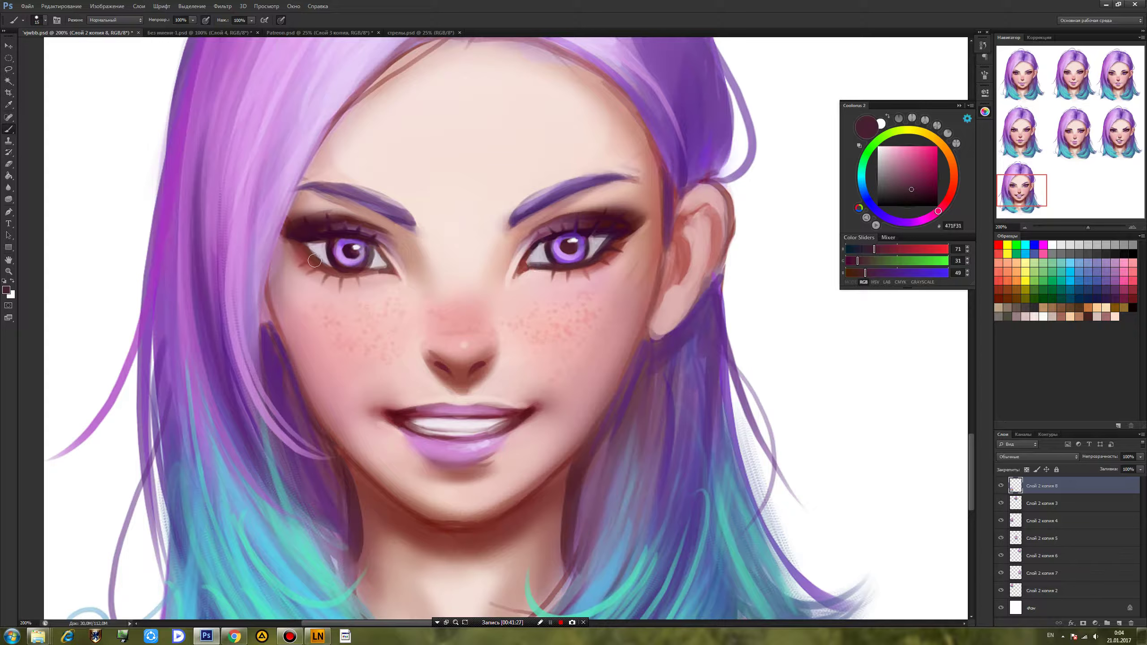
alt+click(353, 233)
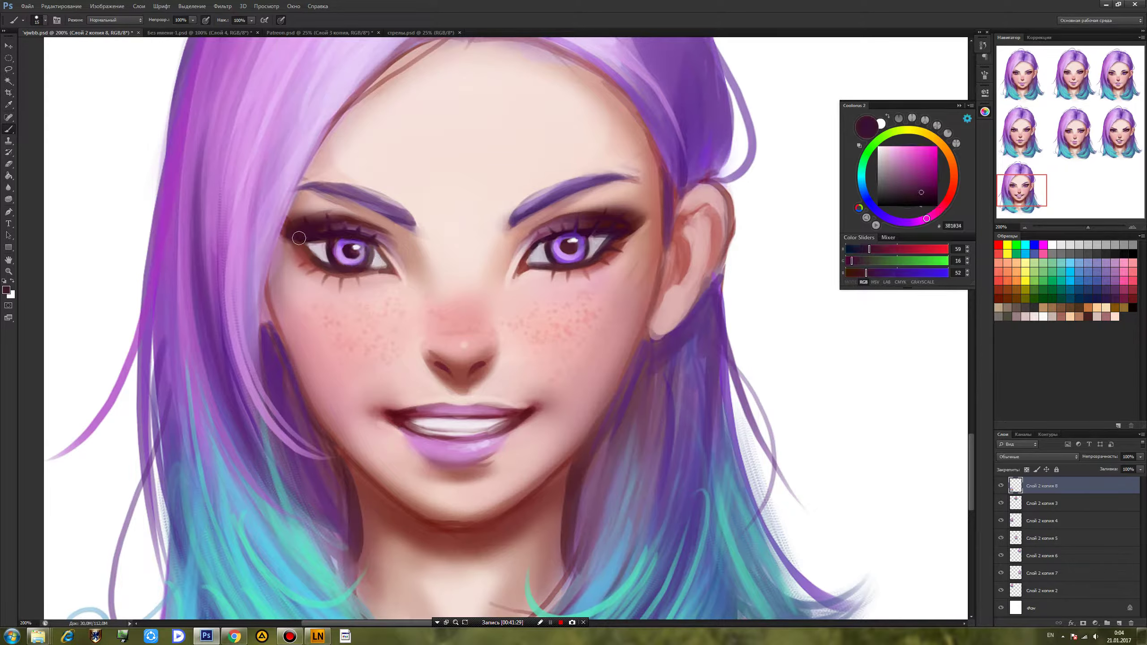
mouse_move(534, 251)
mouse_down()
mouse_move(613, 232)
mouse_move(584, 262)
mouse_move(606, 247)
mouse_move(518, 277)
mouse_up()
mouse_move(315, 262)
mouse_down()
mouse_move(332, 239)
mouse_move(391, 252)
mouse_up()
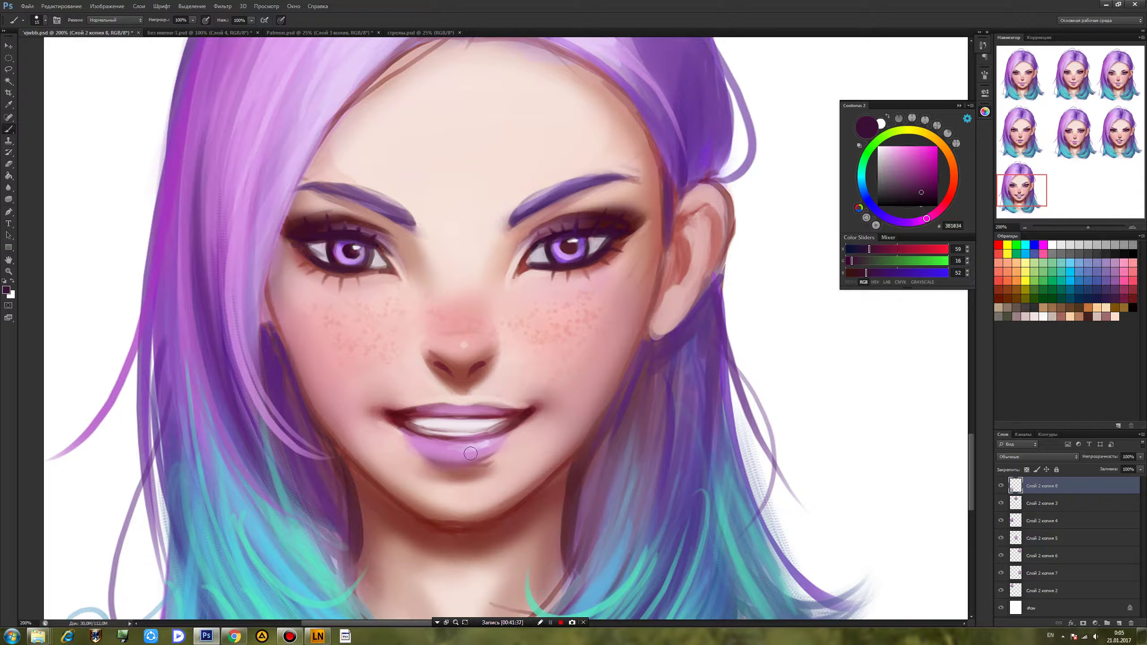
key(ctrl+s)
Sharpen the hair-side corner of the mouth with sampled dark red and clean its lower edge with sampled pinks.
alt+click(396, 410)
click(381, 414)
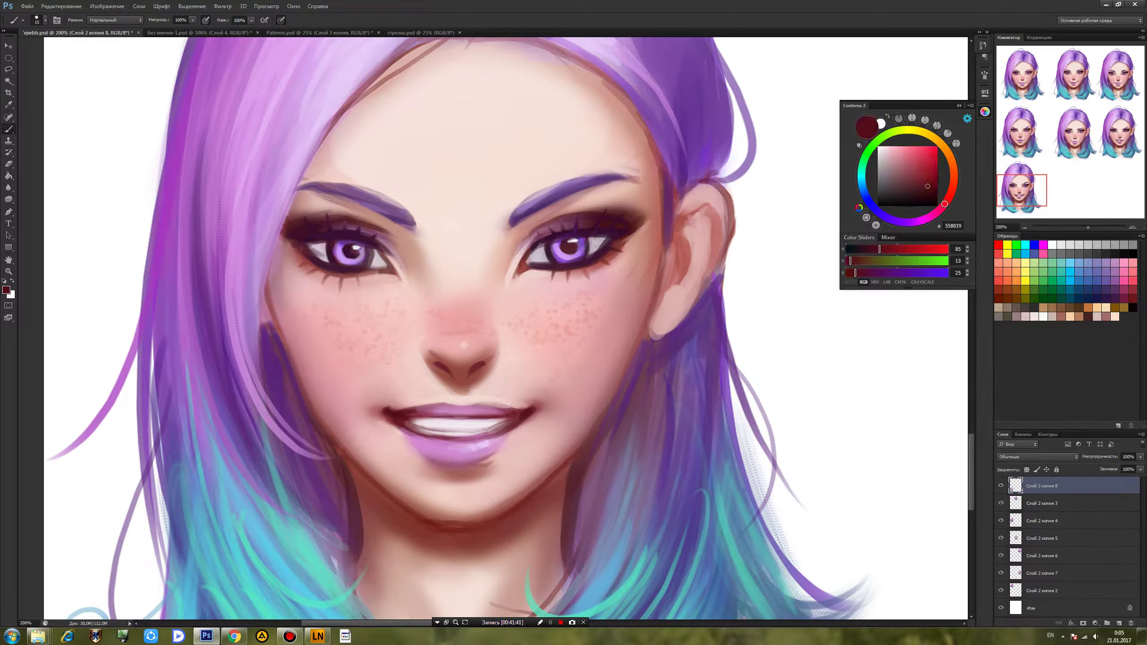
alt+click(392, 424)
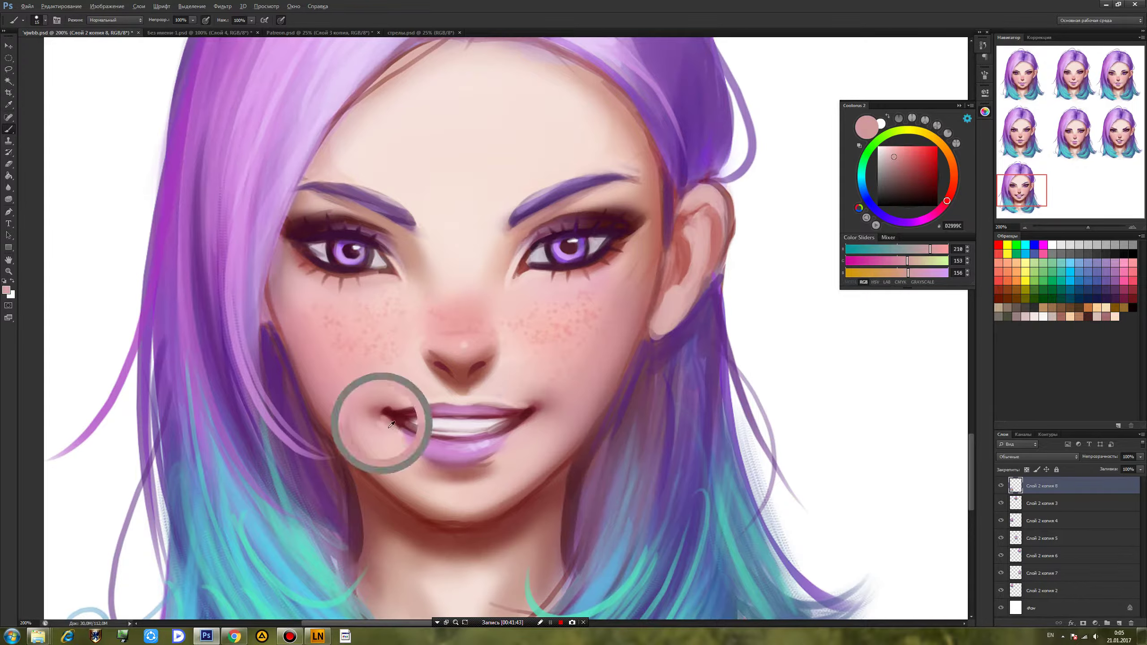
alt+click(386, 430)
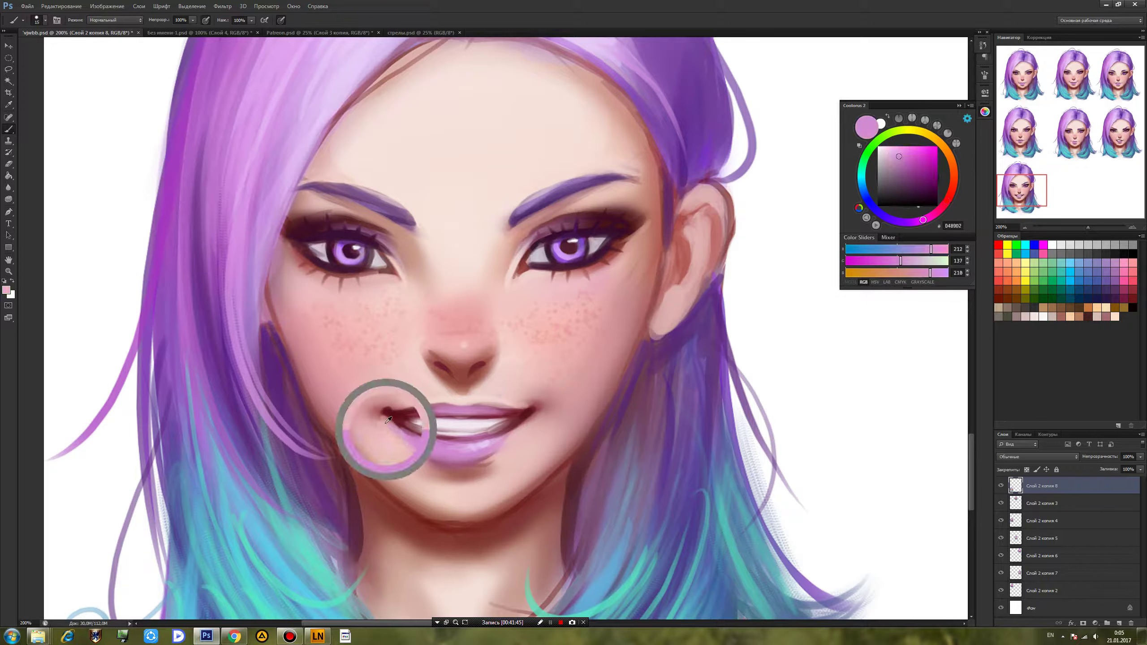
Refine the ear-side corner and lower lip edge with sampled pink and mauve tones, and touch up the dark mouth line.
alt+click(521, 431)
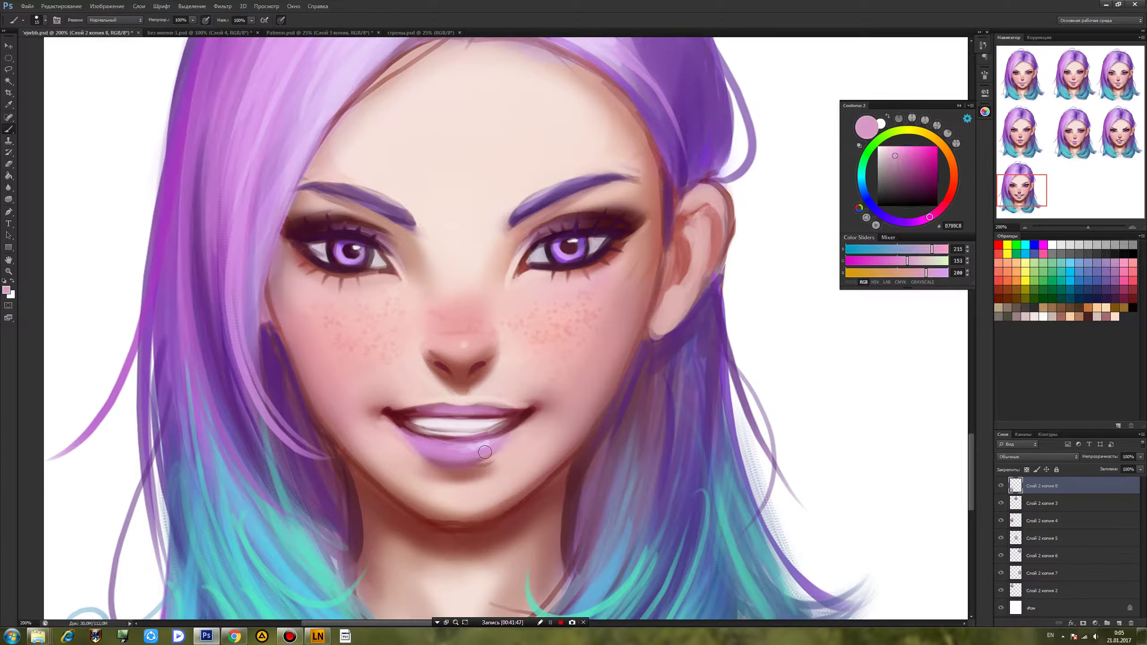
alt+click(529, 414)
alt+click(521, 427)
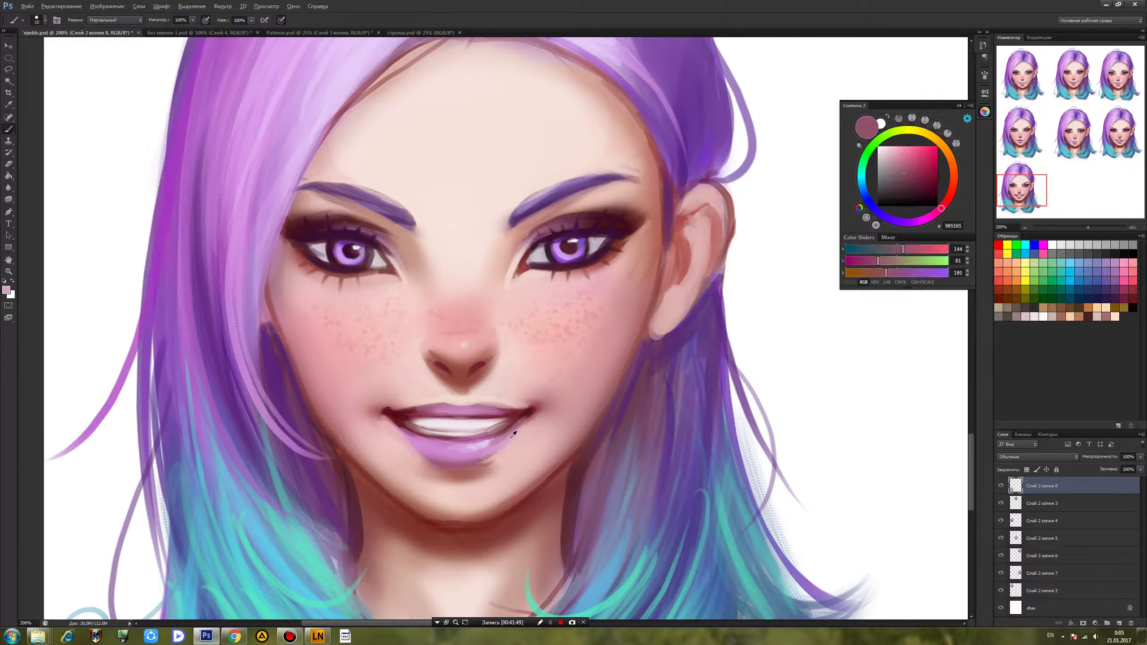
alt+click(520, 435)
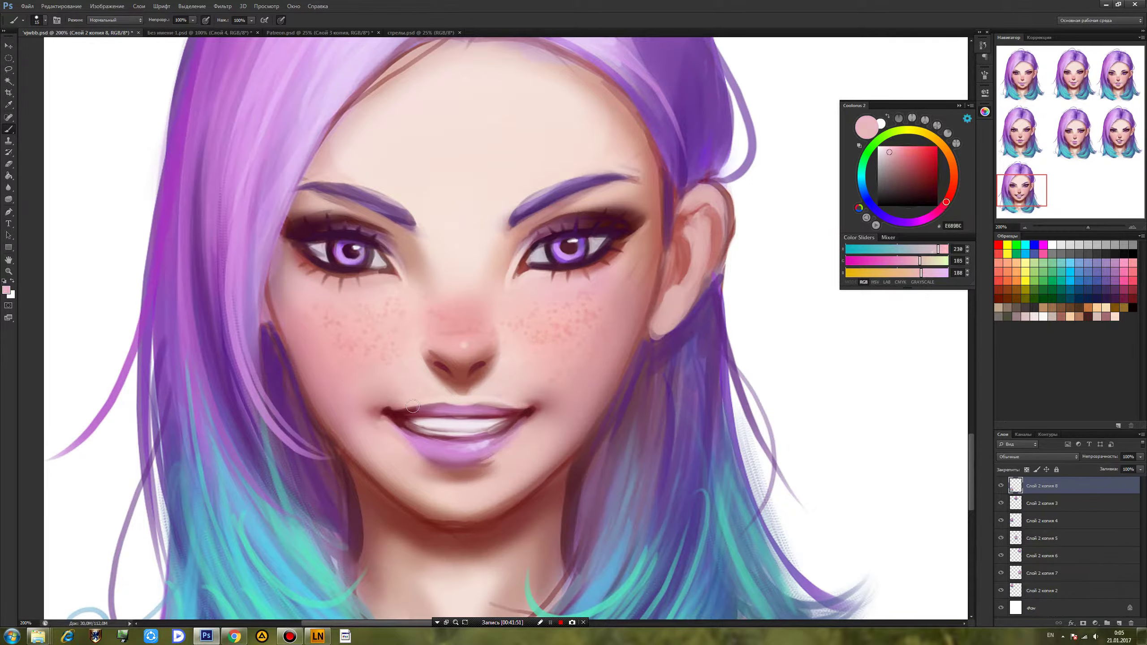
alt+click(408, 426)
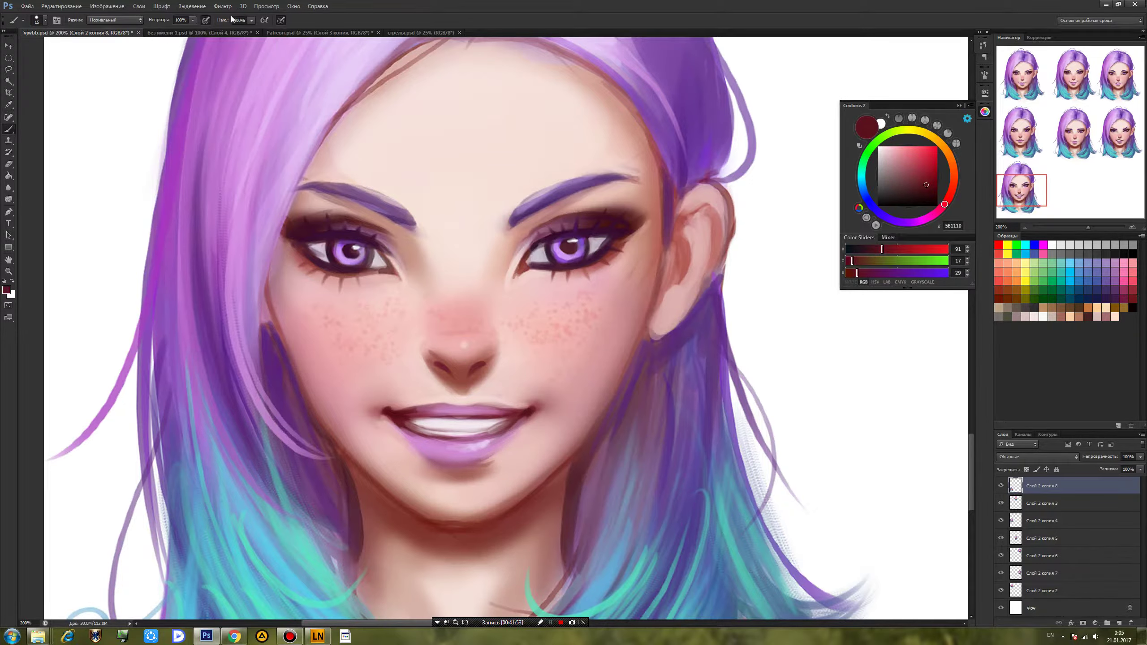
Push the mouth corners upward with the Liquify filter to give the smile a stronger curve.
click(222, 6)
click(237, 73)
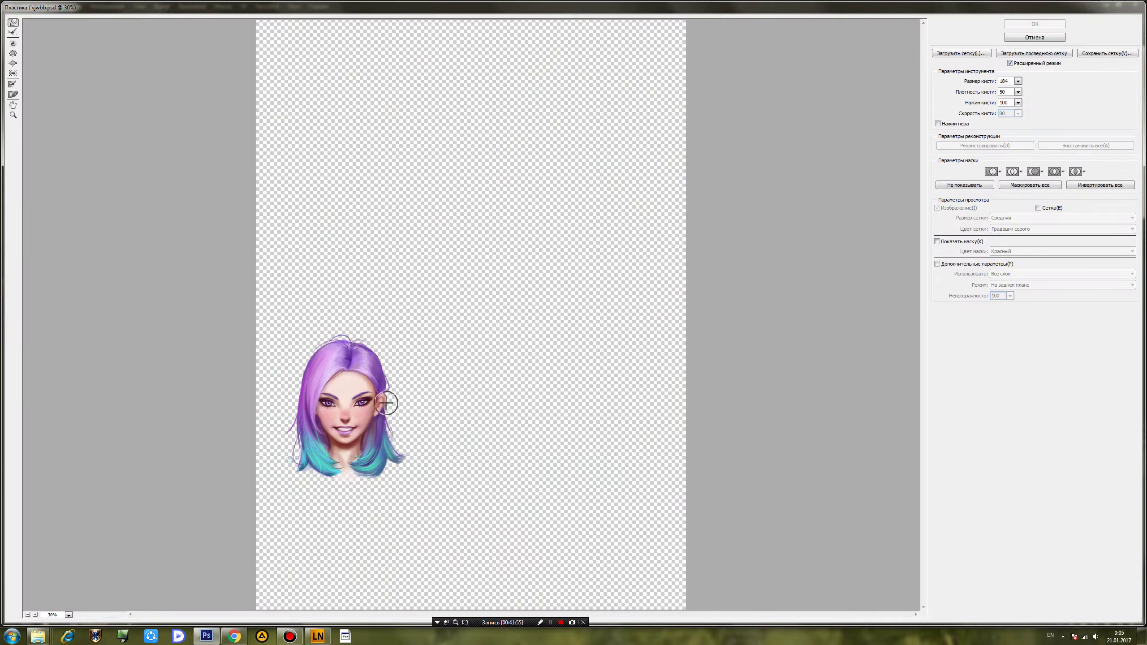
click(375, 460)
click(374, 460)
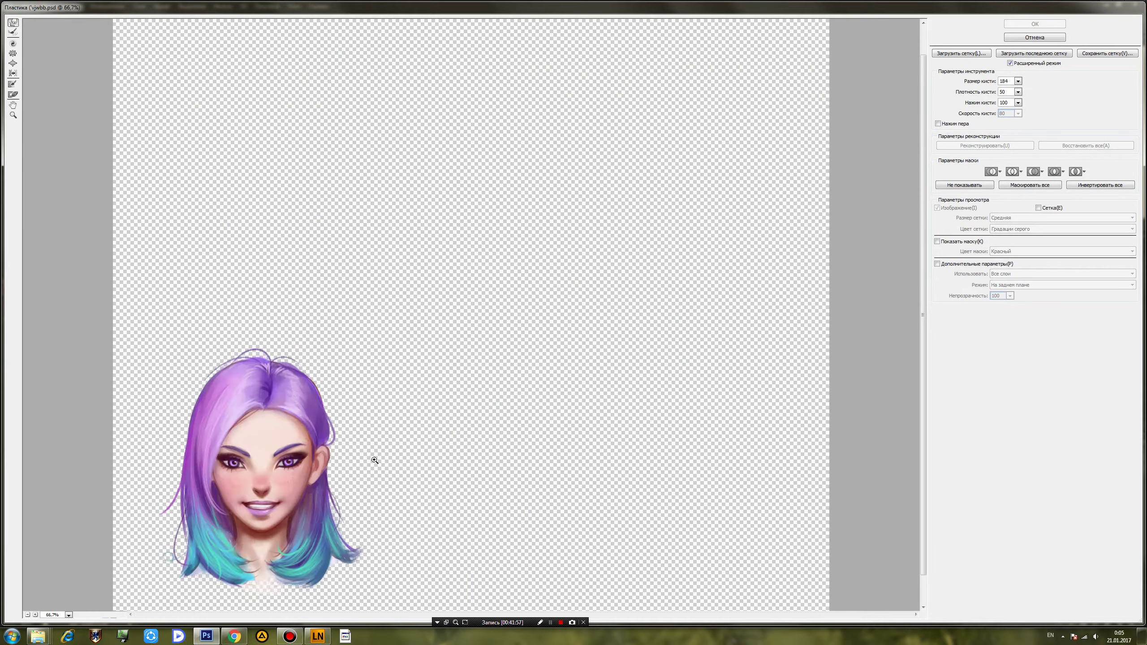
click(374, 460)
drag(359, 476, 539, 307)
drag(187, 518, 282, 343)
drag(356, 355, 357, 353)
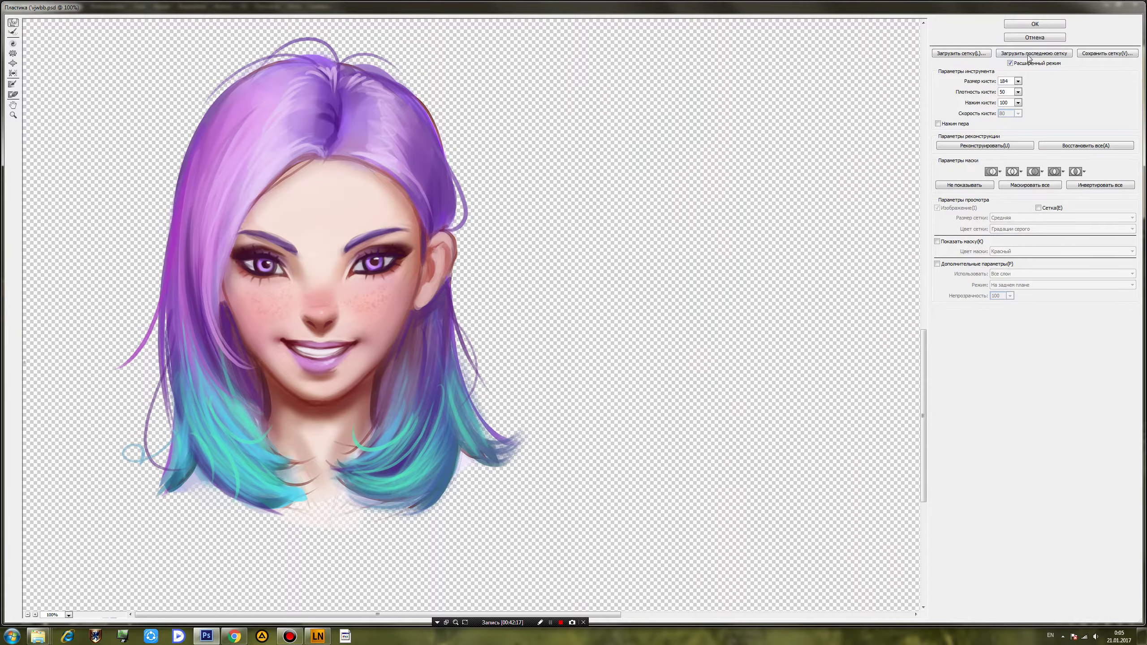
click(1034, 23)
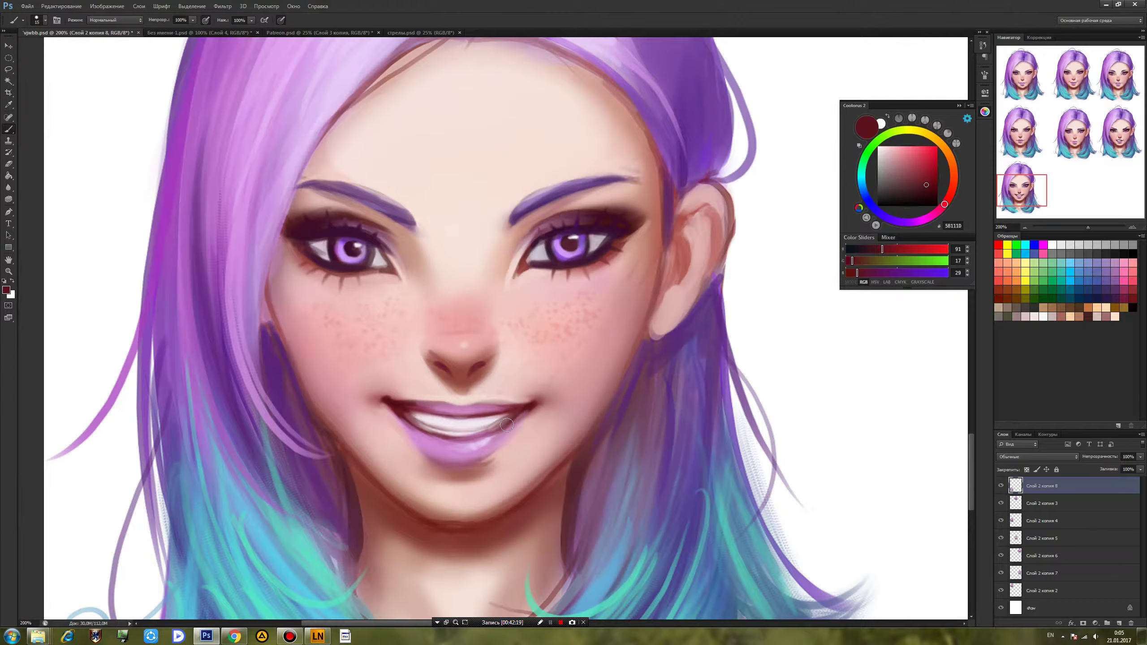
Repaint the skin beside both mouth corners with sampled light pinks, changing the brush for the ear side.
alt+click(407, 377)
mouse_move(380, 414)
mouse_down()
mouse_move(355, 415)
mouse_move(378, 430)
mouse_up()
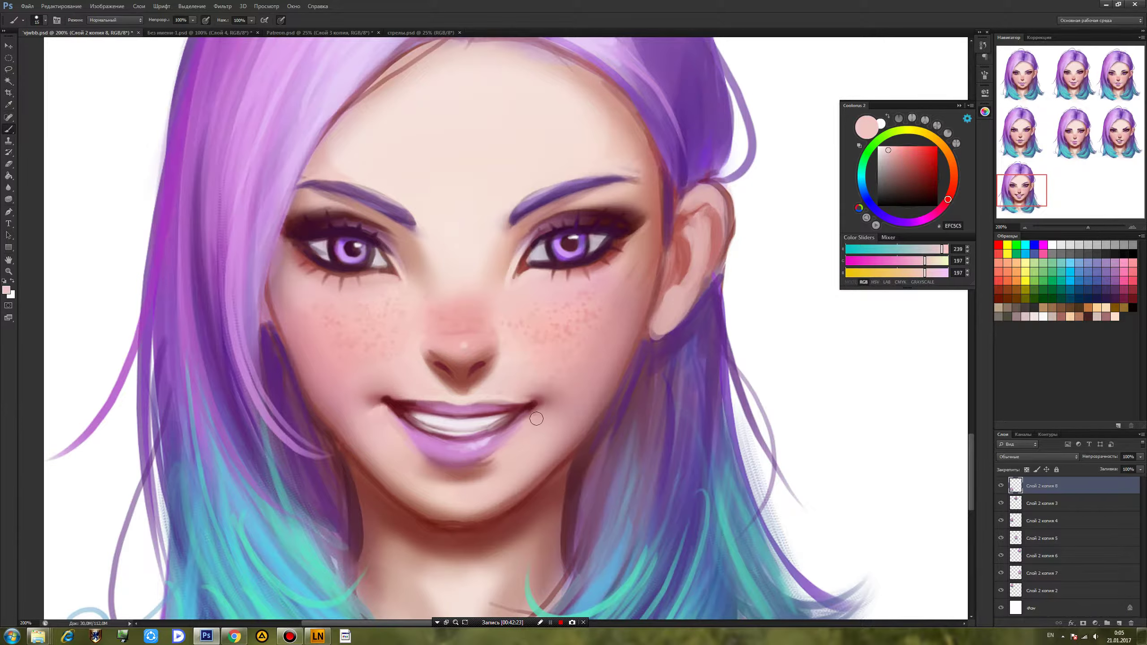
right_click(558, 415)
click(595, 439)
click(628, 460)
click(586, 439)
alt+click(539, 416)
mouse_move(537, 416)
mouse_down()
mouse_move(553, 416)
mouse_move(541, 416)
mouse_up()
alt+click(547, 423)
alt+click(546, 428)
Adjust the brush and blend the skin below the ear-side mouth corner with sampled pinks.
right_click(574, 399)
click(600, 424)
key(Return)
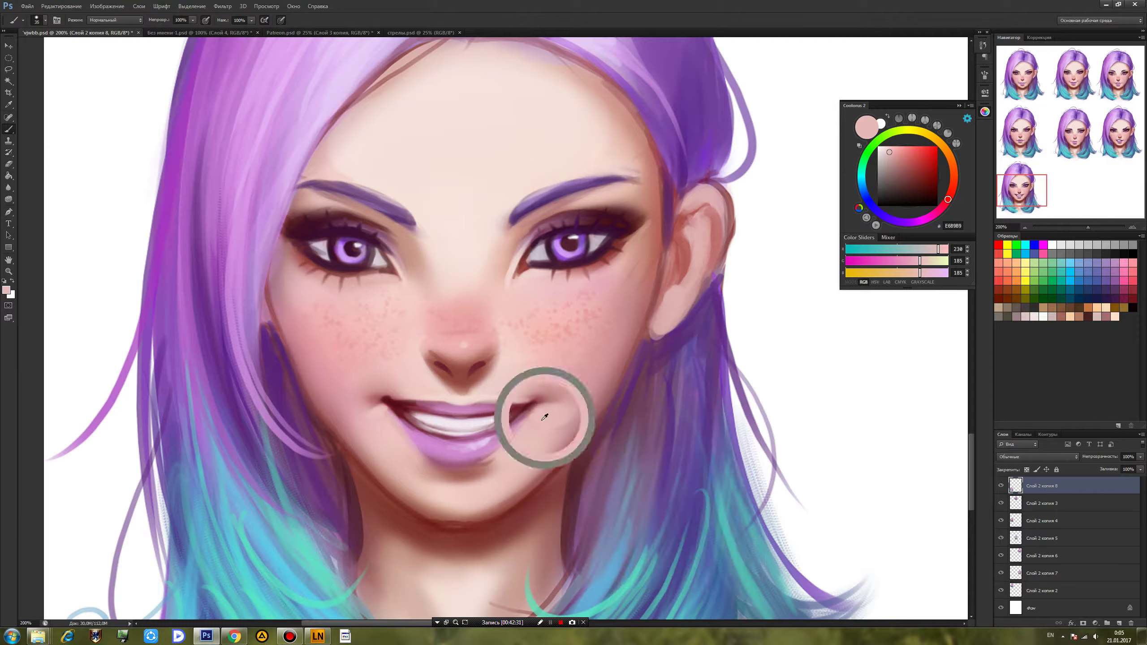
alt+click(551, 431)
alt+click(550, 436)
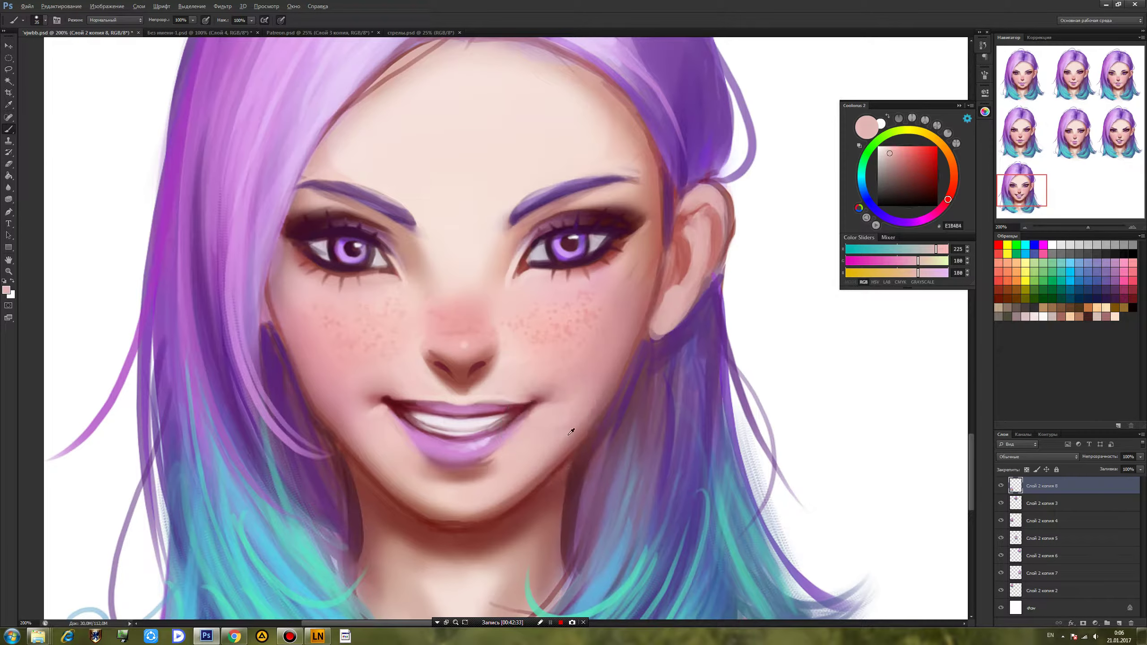
Shade and blend the cheeks on both sides of the smile with sampled cheek and nose pinks.
right_click(603, 382)
key(Return)
alt+click(604, 390)
alt+click(369, 417)
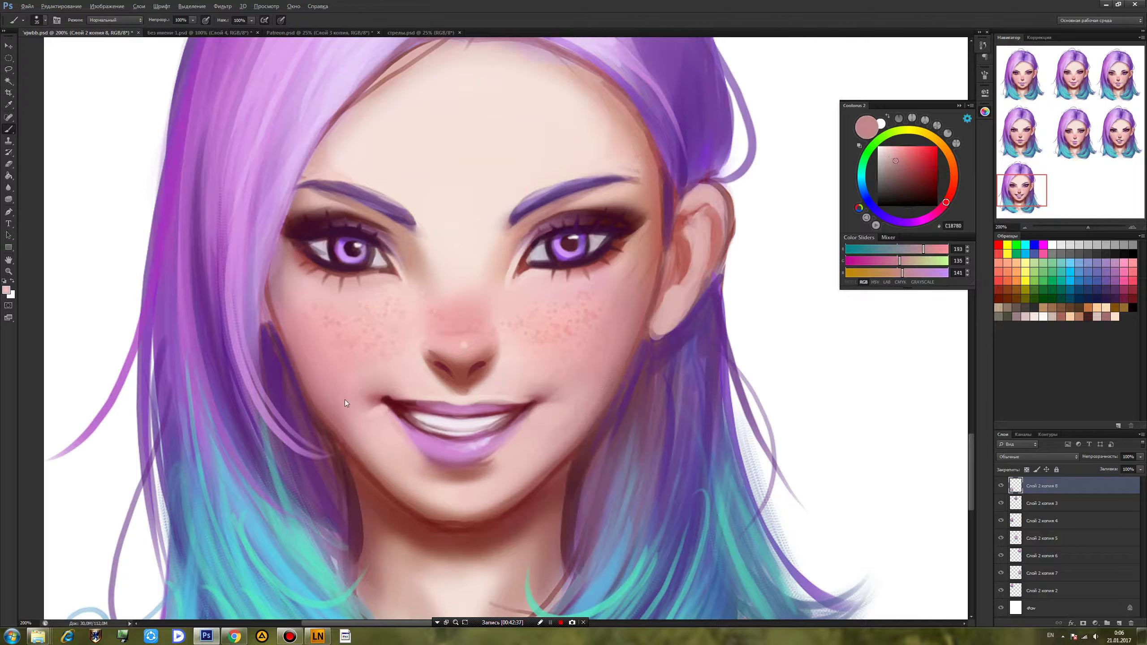
alt+click(373, 430)
alt+click(324, 379)
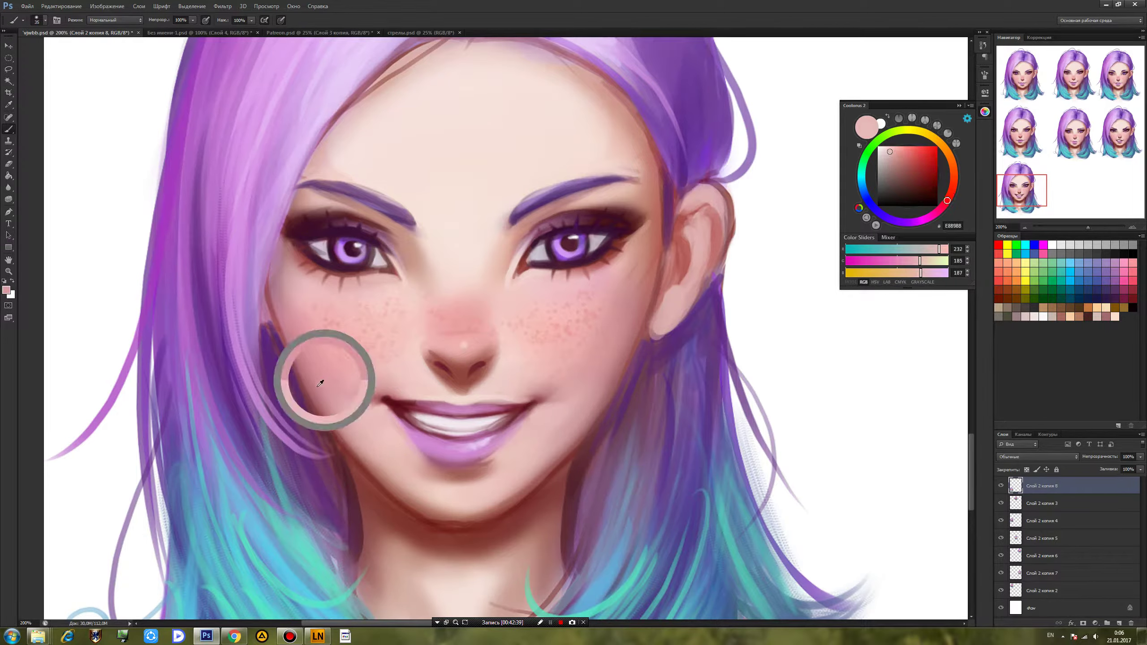
alt+click(461, 319)
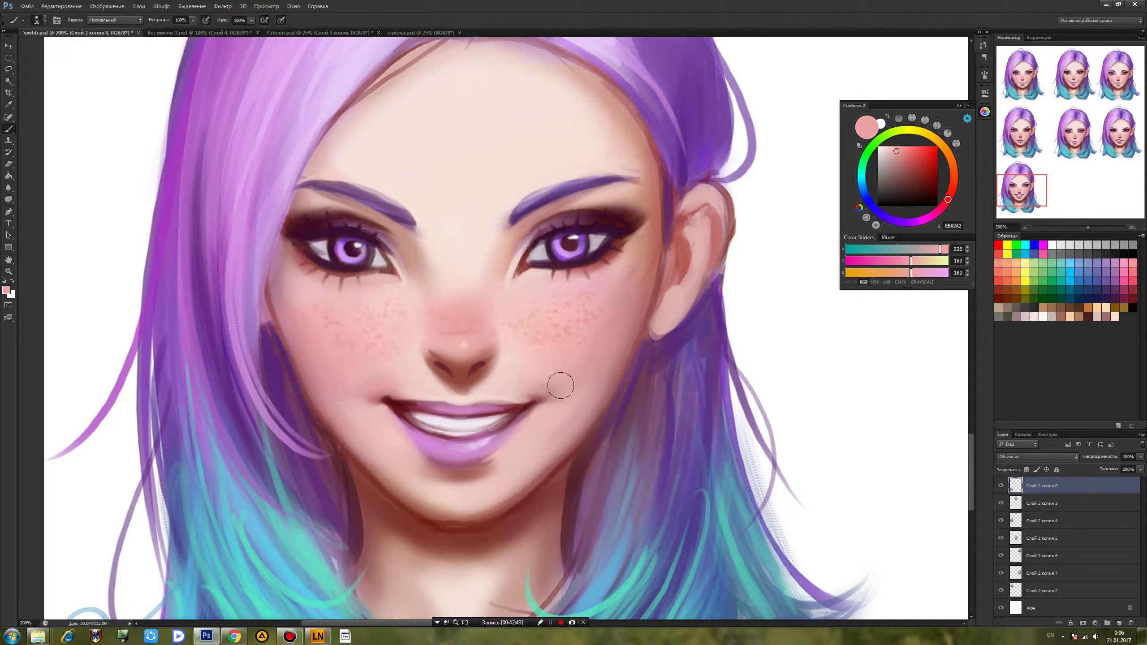
alt+click(512, 386)
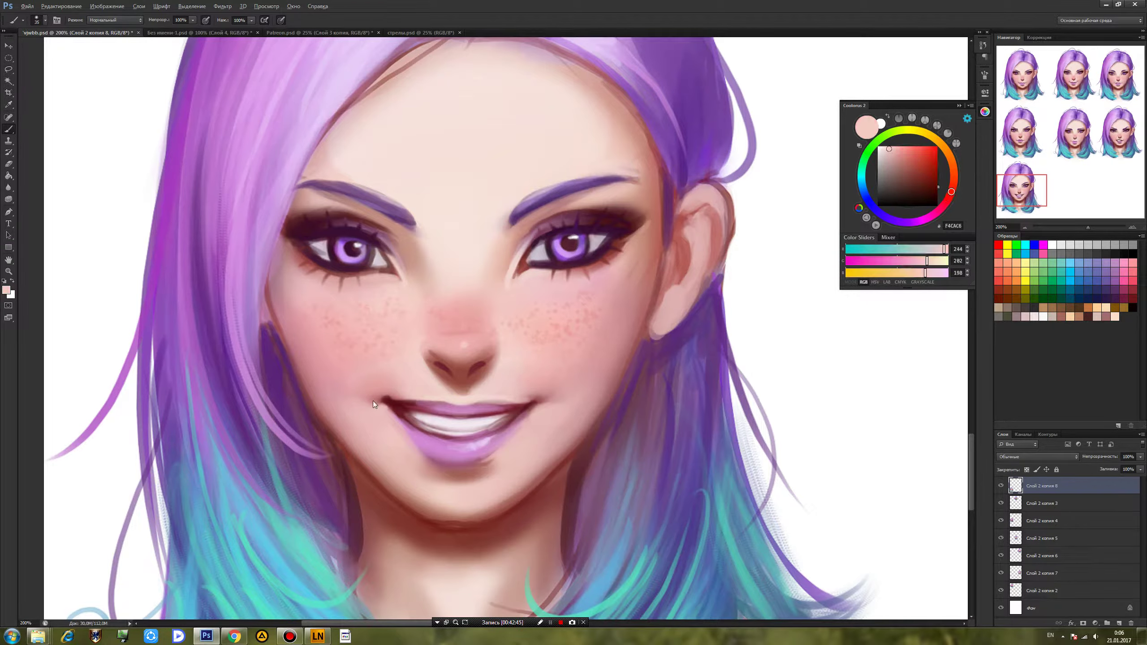
Darken the lower lash line of the ear-side eye with a sampled dark plum.
alt+click(606, 252)
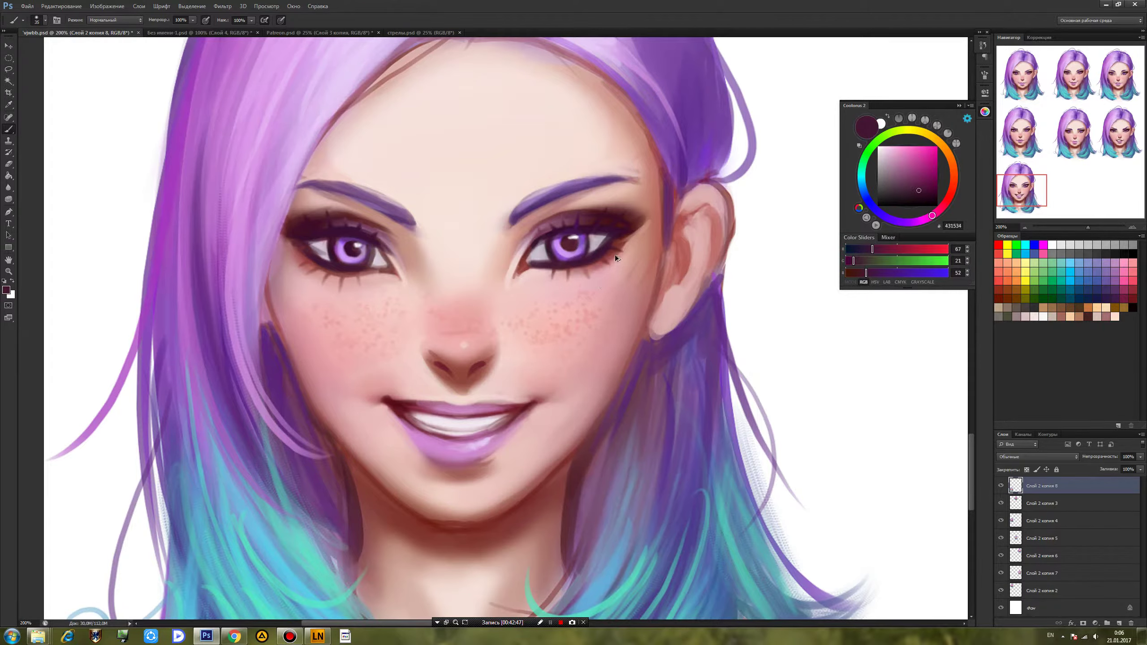
drag(593, 263, 573, 265)
drag(309, 263, 382, 277)
key(ctrl+z)
right_click(389, 299)
click(416, 312)
click(389, 291)
mouse_move(310, 268)
mouse_down()
mouse_move(399, 265)
mouse_move(349, 285)
mouse_move(313, 265)
mouse_move(371, 277)
mouse_up()
key(ctrl+z)
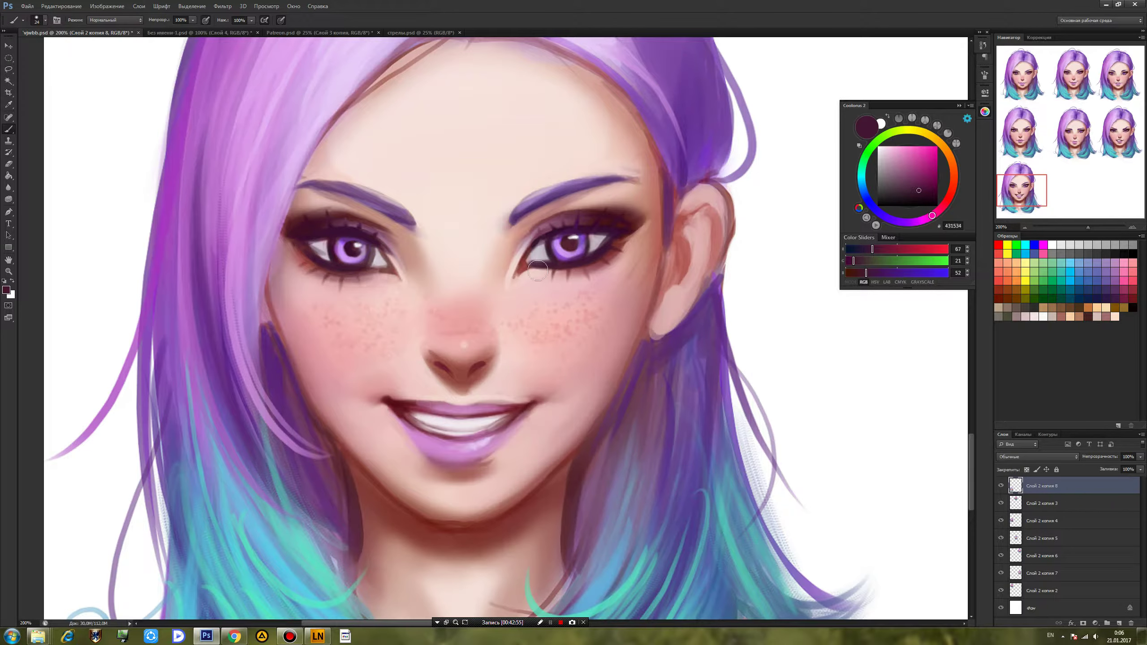
Save the document and choose the 15 px round brush with 100% hardness for retouching the smiling portrait.
key(ctrl+s)
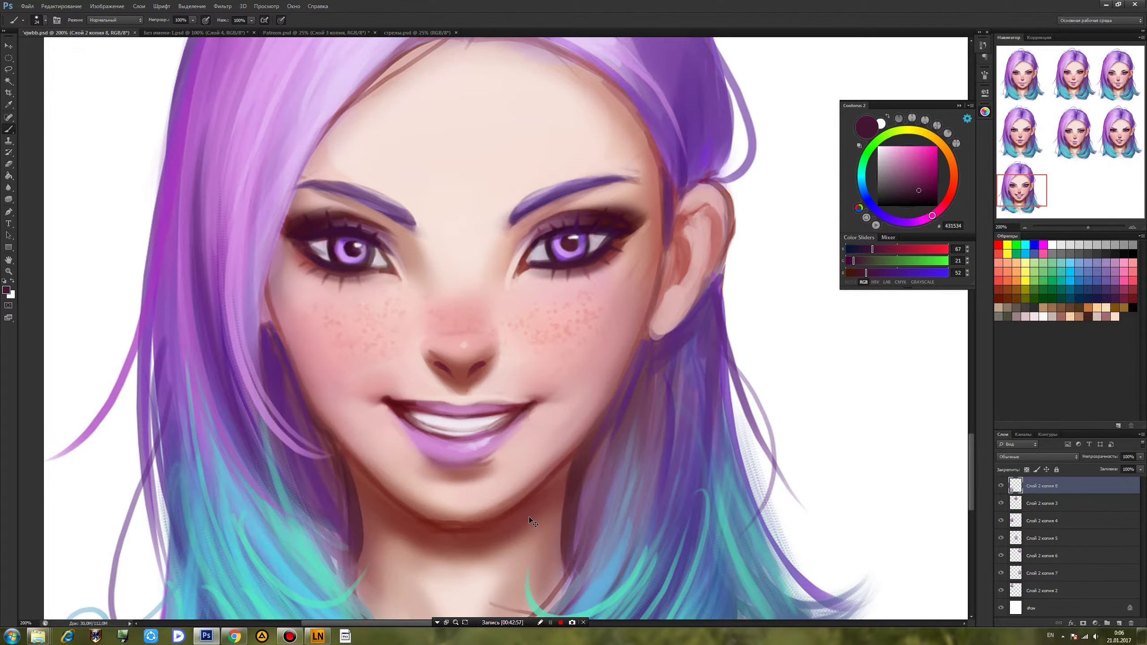
key(ctrl+minus)
key(ctrl+minus)
mouse_move(707, 374)
mouse_down()
mouse_move(663, 410)
mouse_move(607, 415)
mouse_up()
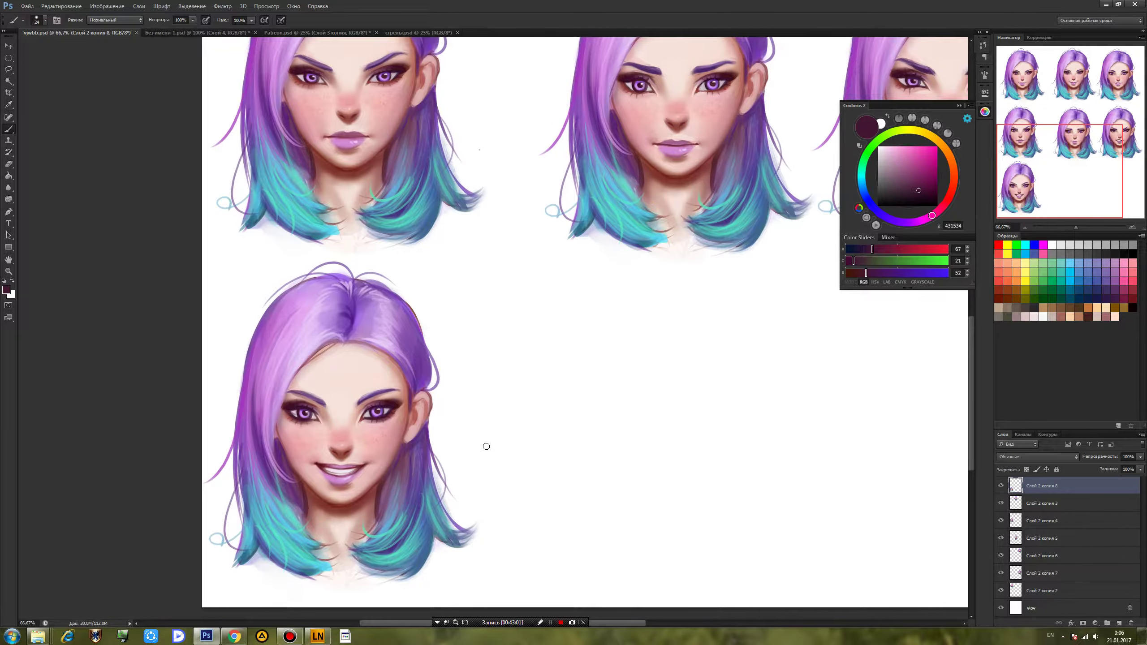
key(ctrl+plus)
drag(347, 515, 527, 352)
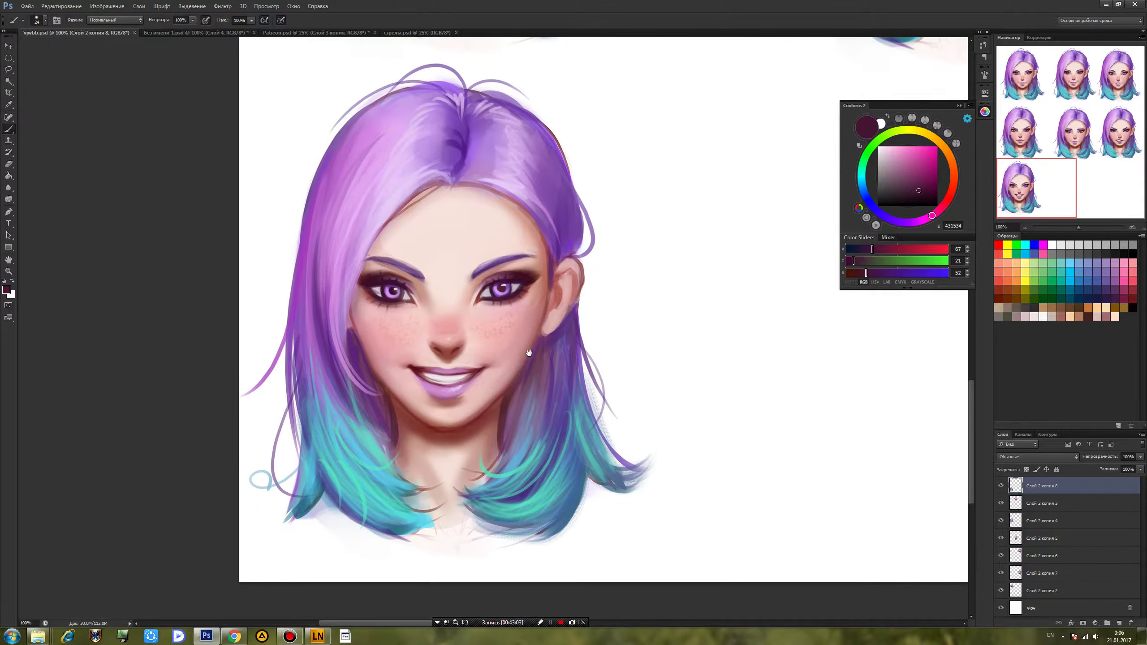
right_click(524, 306)
click(604, 375)
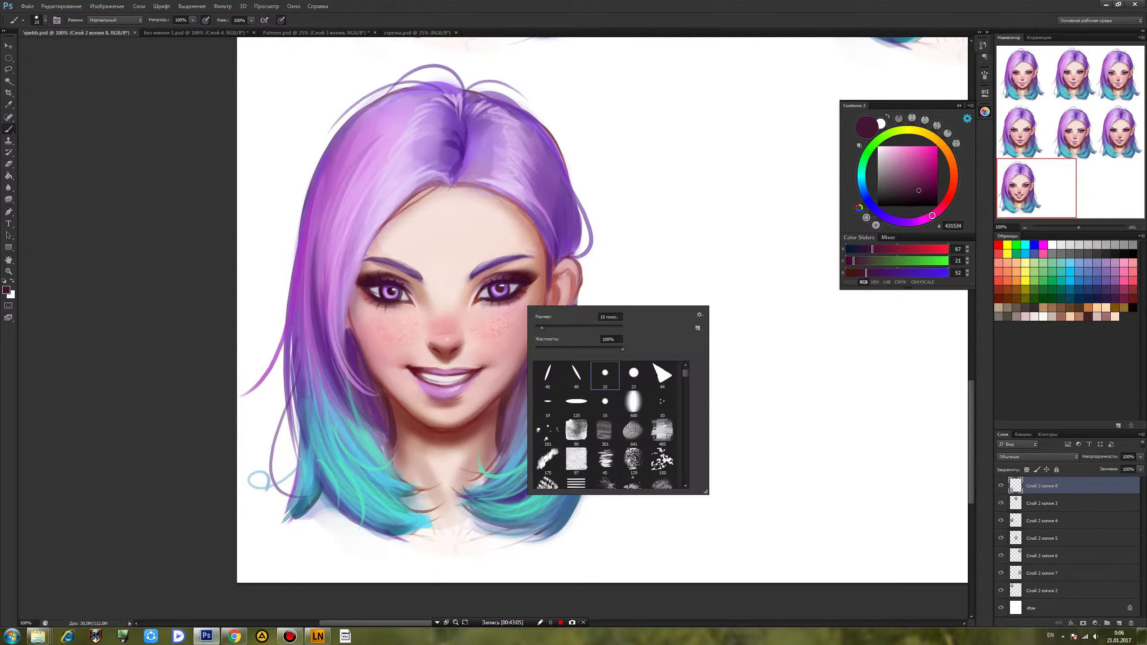
Clean up the skin below the inner eye corners with sampled pale pink, and sample dark red and white for further touch-ups.
alt+click(478, 307)
drag(482, 307, 476, 303)
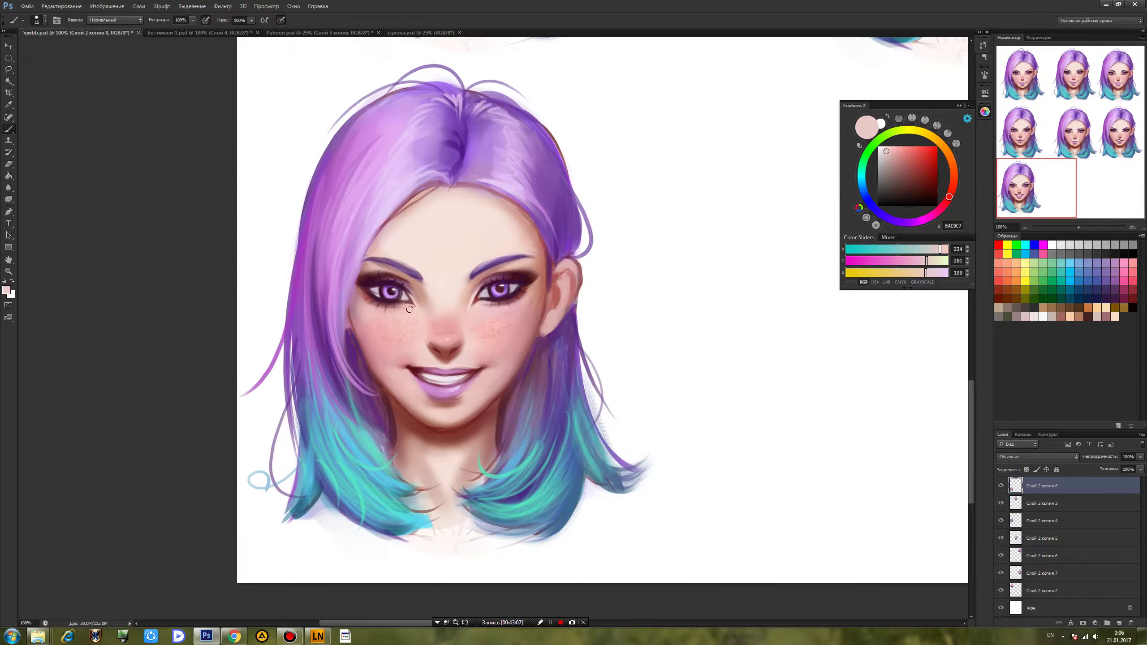
alt+click(479, 308)
alt+click(480, 306)
alt+click(500, 289)
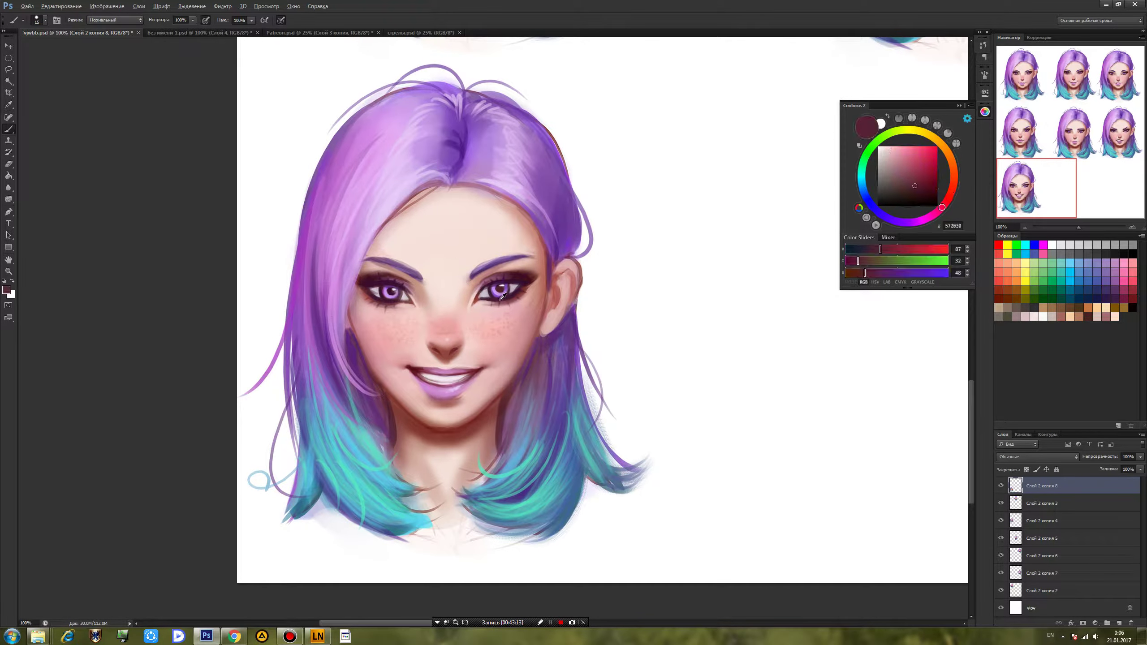
alt+click(628, 308)
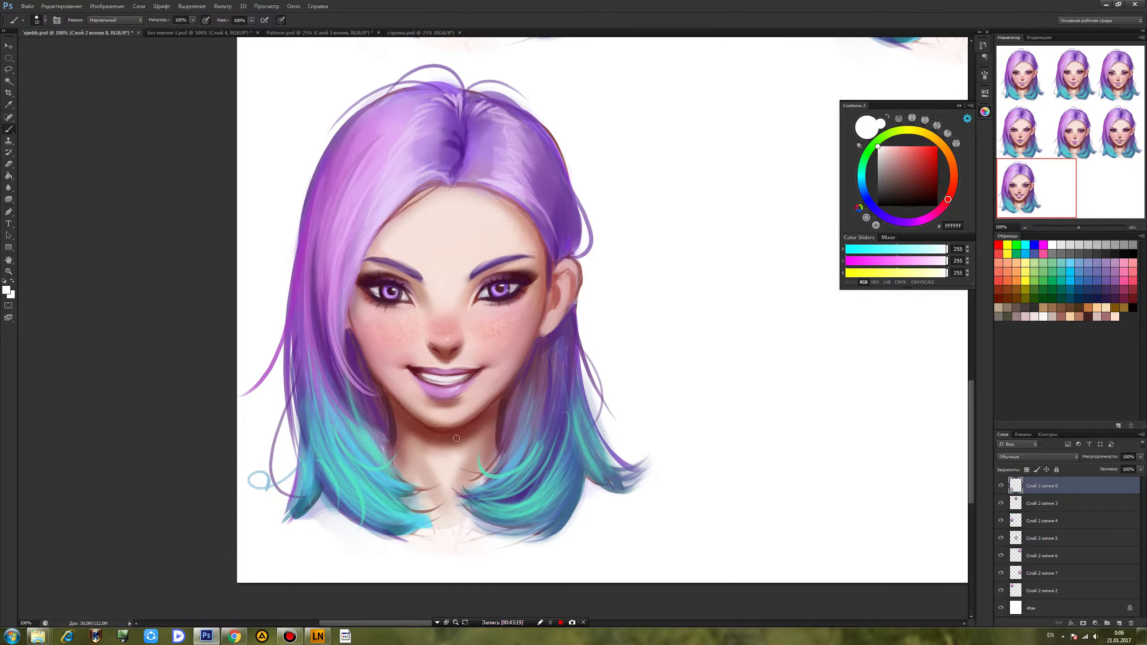
Touch up the smiling portrait's eyelids and eyebrows with sampled dark plum, purple and pale skin tones, and save the document.
alt+click(477, 293)
alt+click(510, 271)
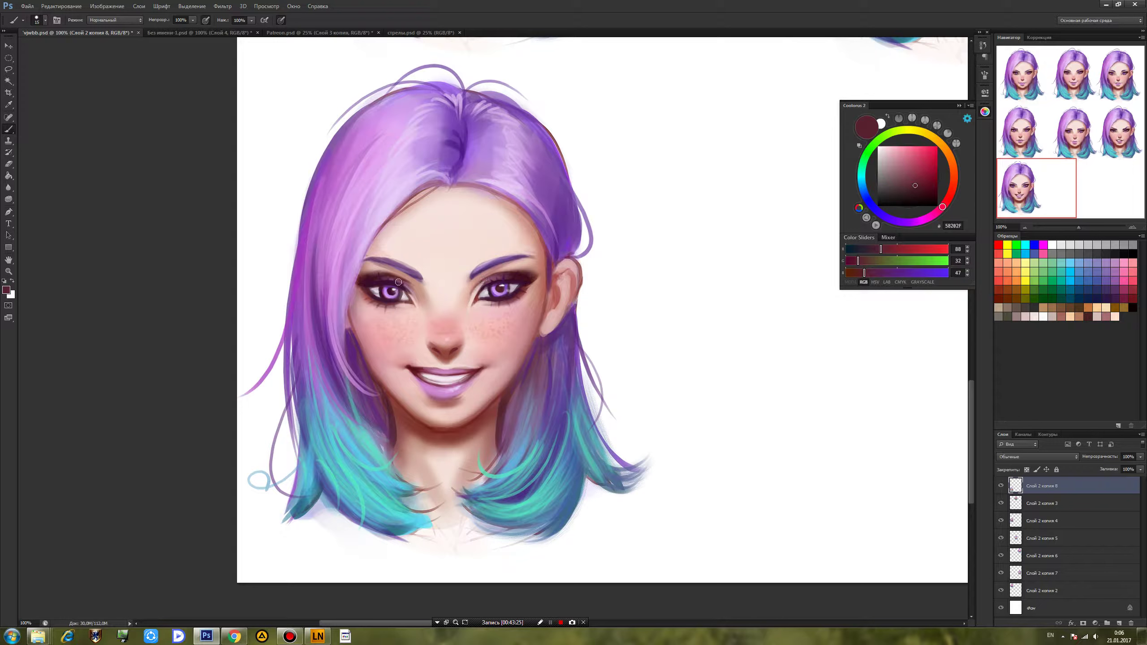
alt+click(481, 269)
alt+click(478, 271)
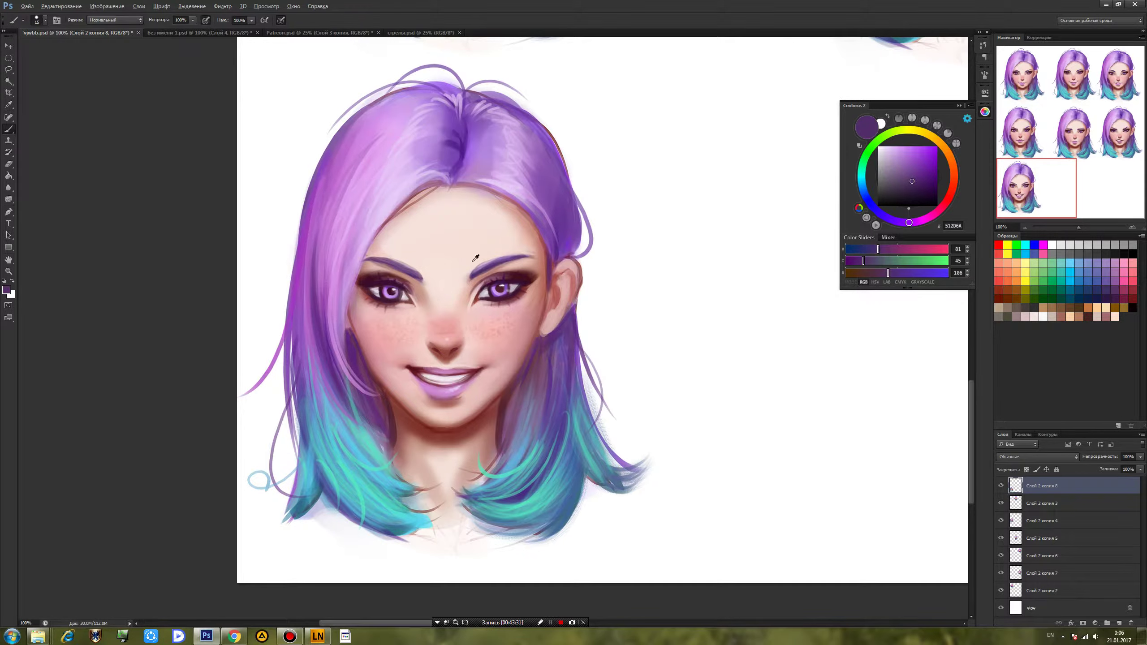
alt+click(496, 255)
alt+click(499, 262)
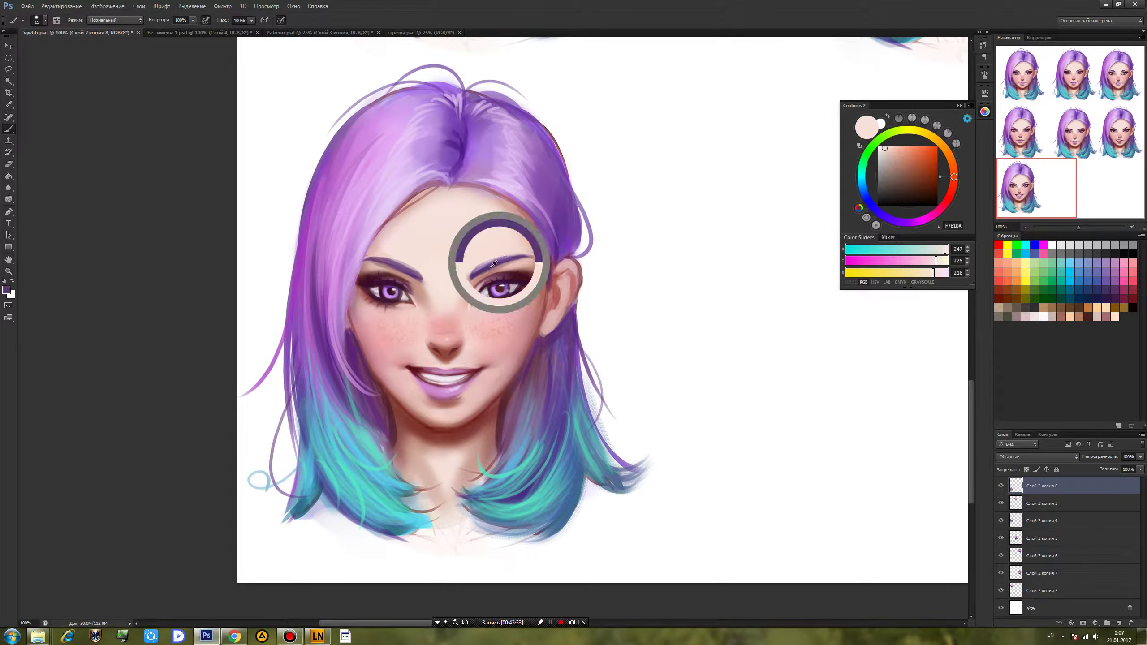
alt+click(373, 265)
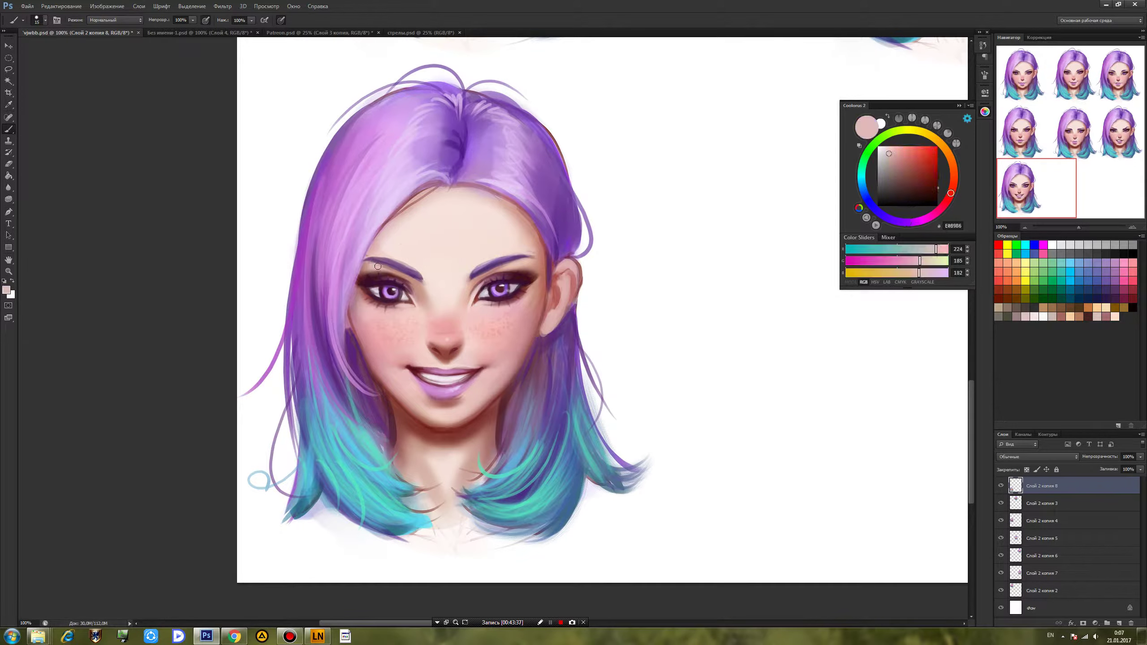
key(ctrl+s)
Blend the cheeks on both sides of the smile with a soft round brush in sampled pinks, and save the document.
right_click(529, 333)
click(631, 409)
click(556, 376)
click(581, 354)
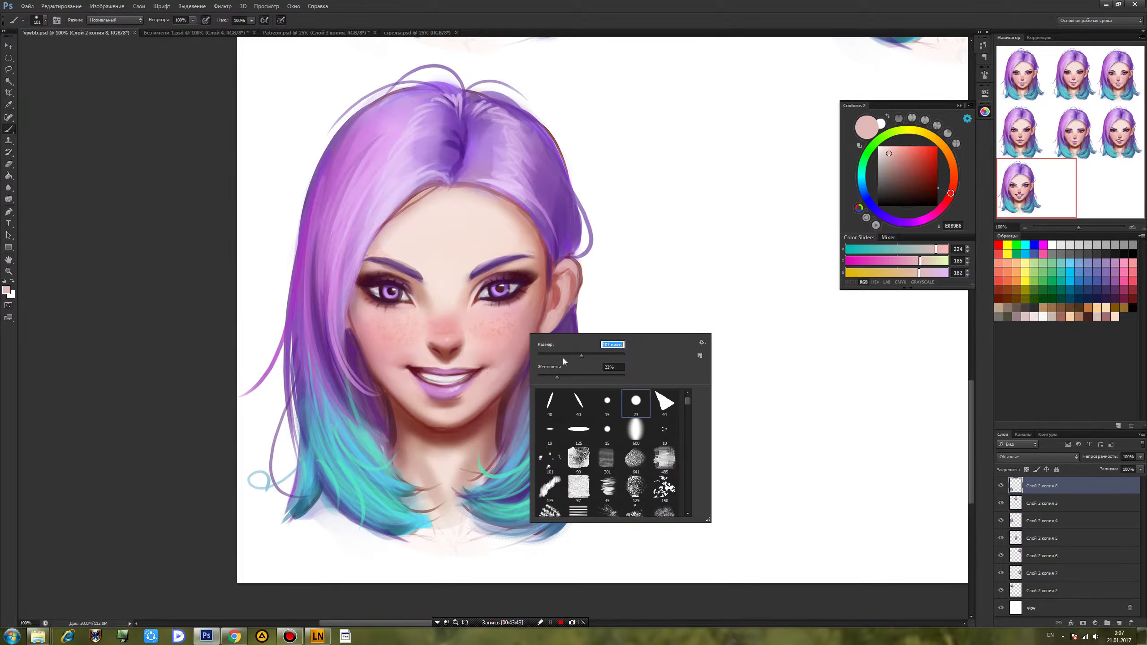
click(554, 378)
alt+click(484, 362)
drag(500, 355, 494, 343)
alt+click(468, 357)
alt+click(485, 345)
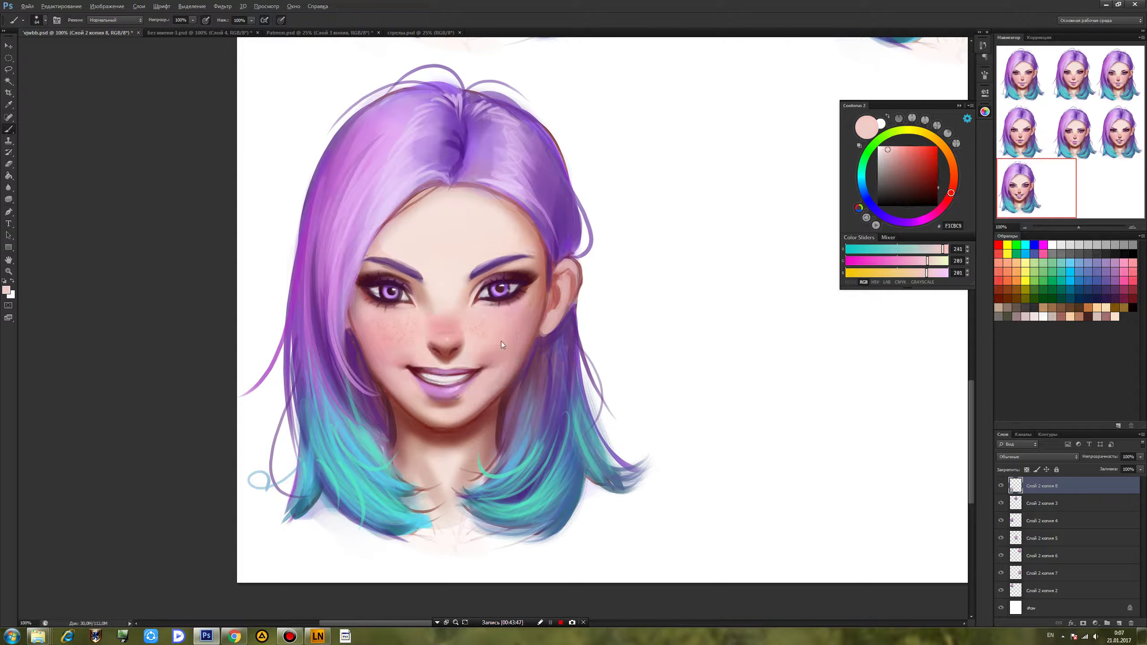
alt+click(414, 352)
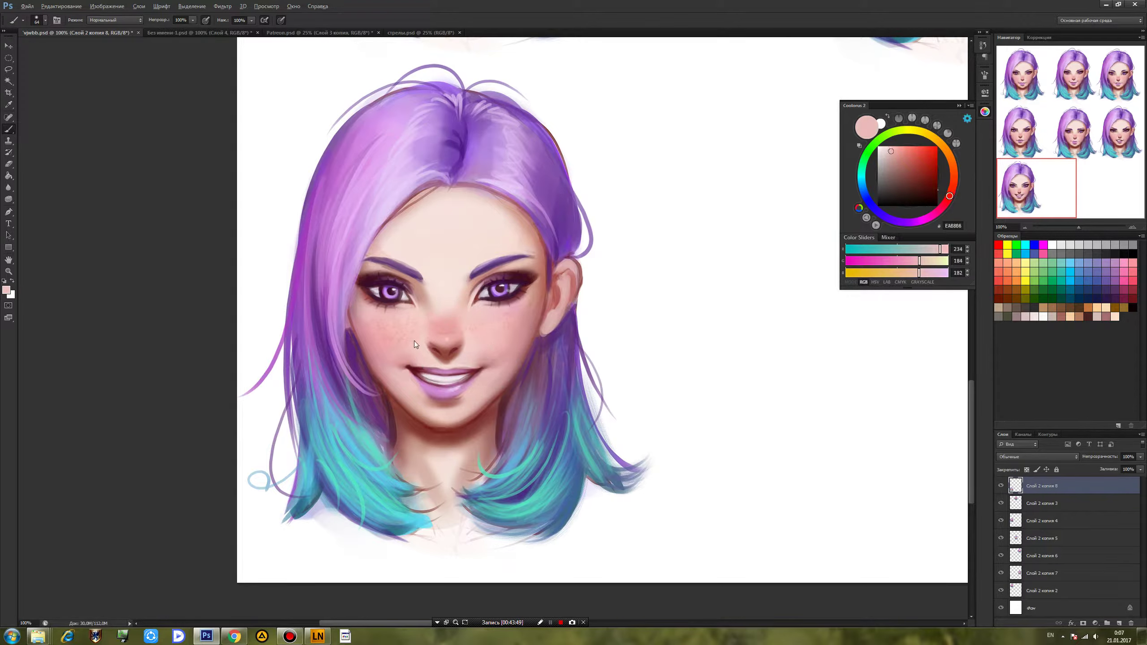
alt+click(384, 360)
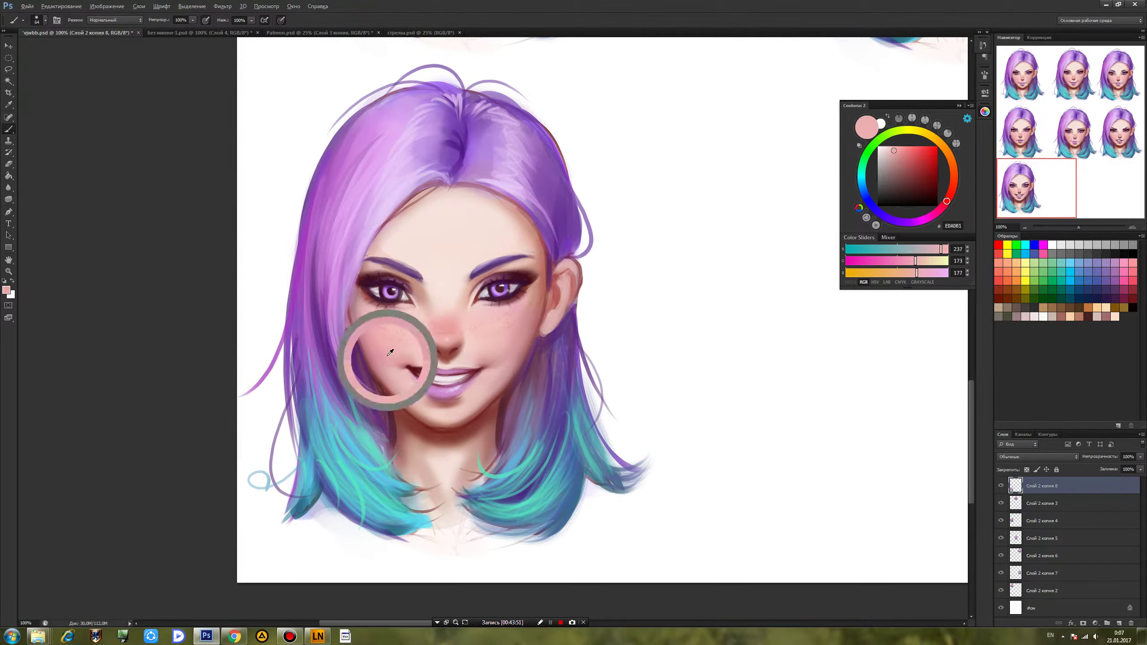
key(ctrl+s)
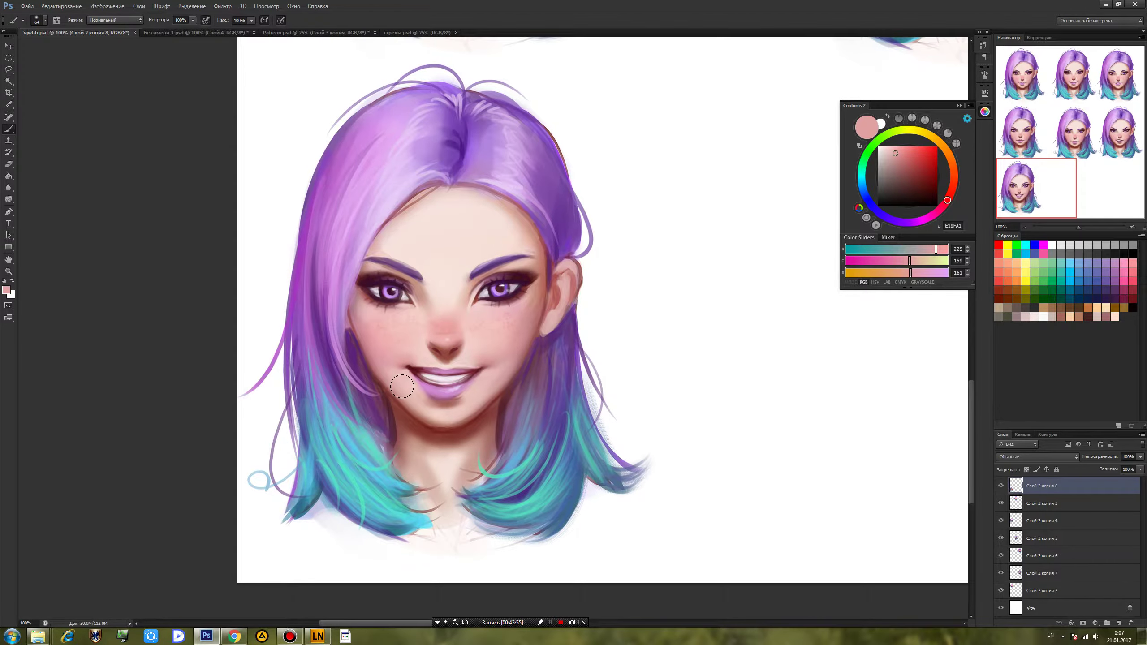
Duplicate the neutral portrait from the sheet's upper-left corner and place the copy in the middle of the bottom row.
key(ctrl+minus)
key(ctrl+minus)
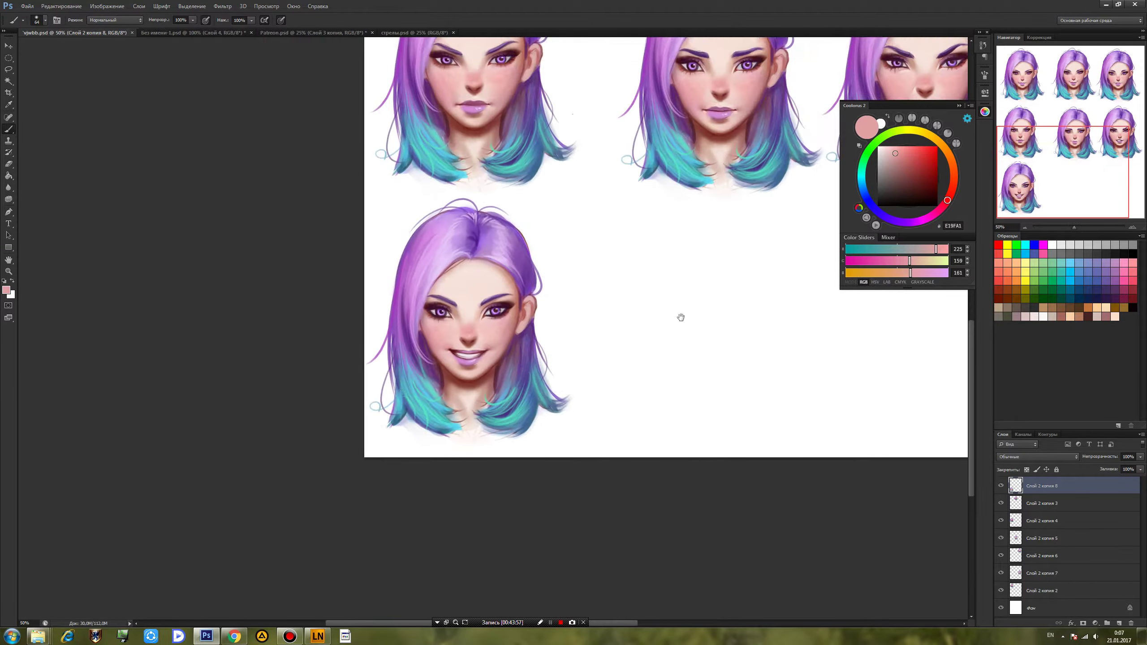
drag(744, 258, 599, 402)
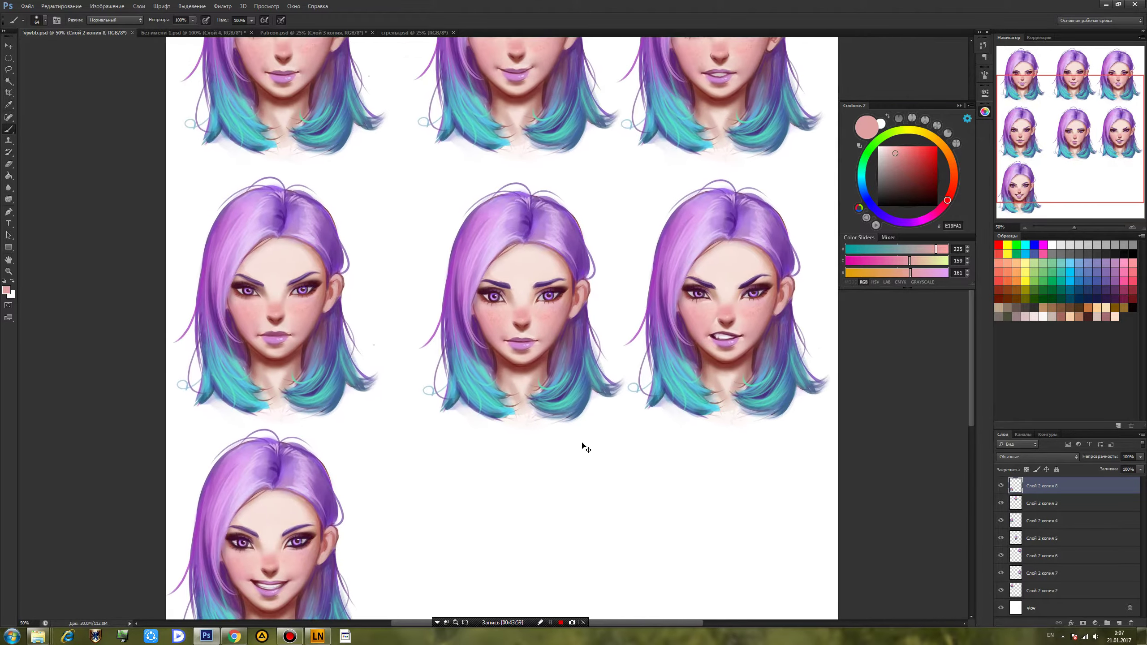
key(ctrl+minus)
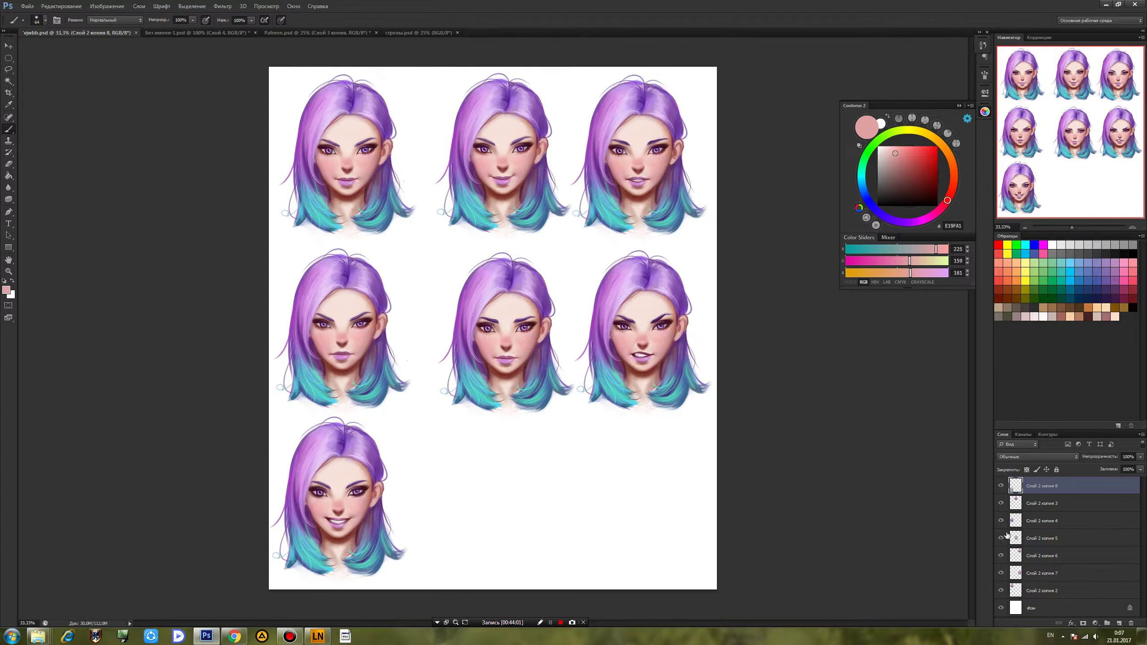
click(1000, 590)
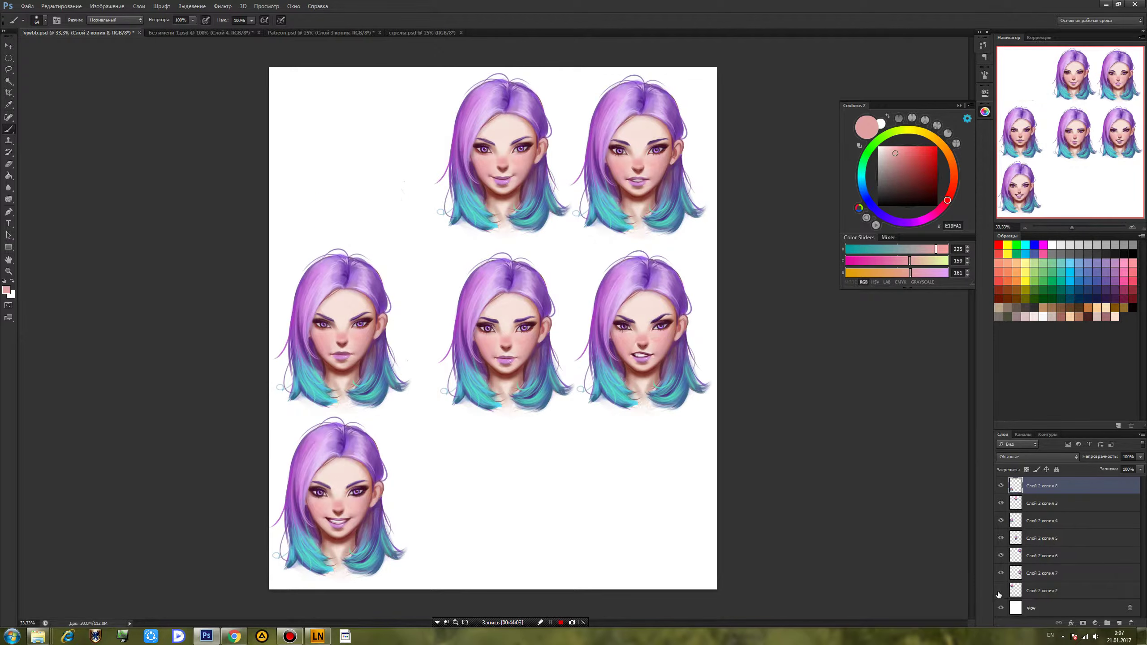
click(1001, 590)
click(1030, 595)
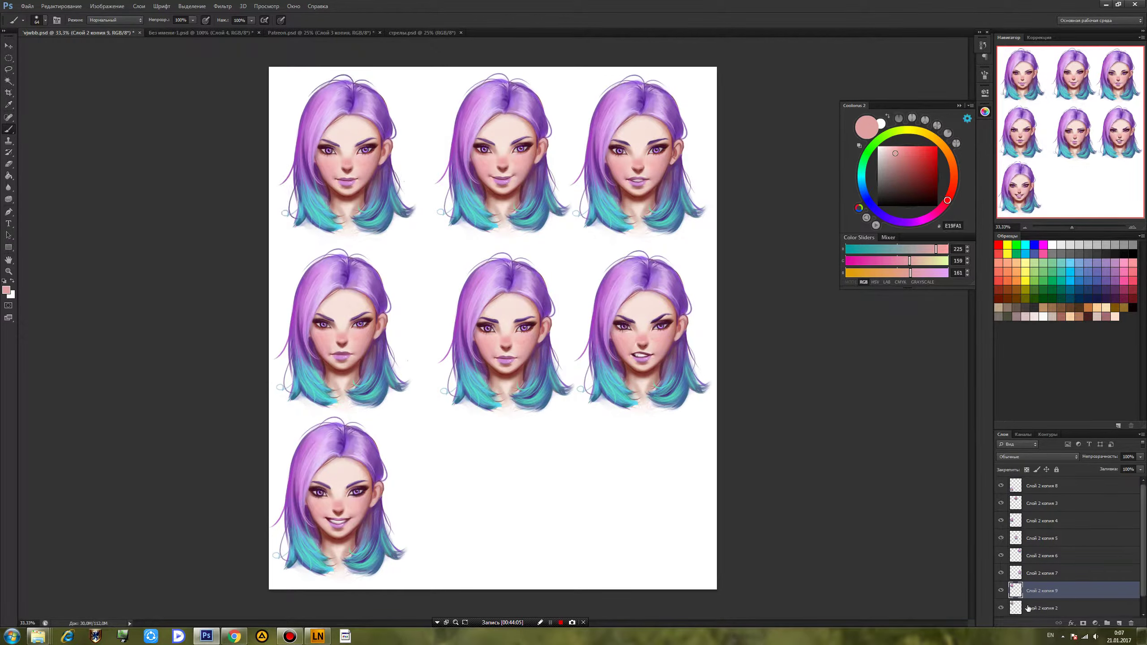
drag(444, 120, 589, 456)
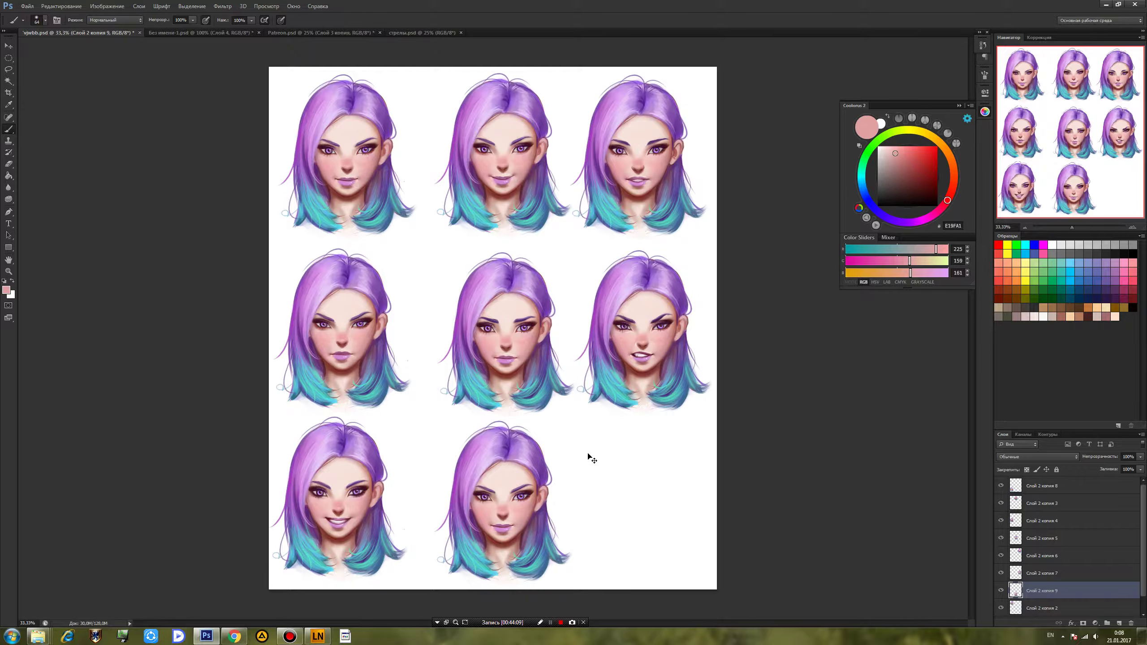
Paint a white strip of teeth between the new portrait copy's lips with a small round brush.
key(ctrl+plus)
key(ctrl+plus)
key(ctrl+plus)
key(ctrl+plus)
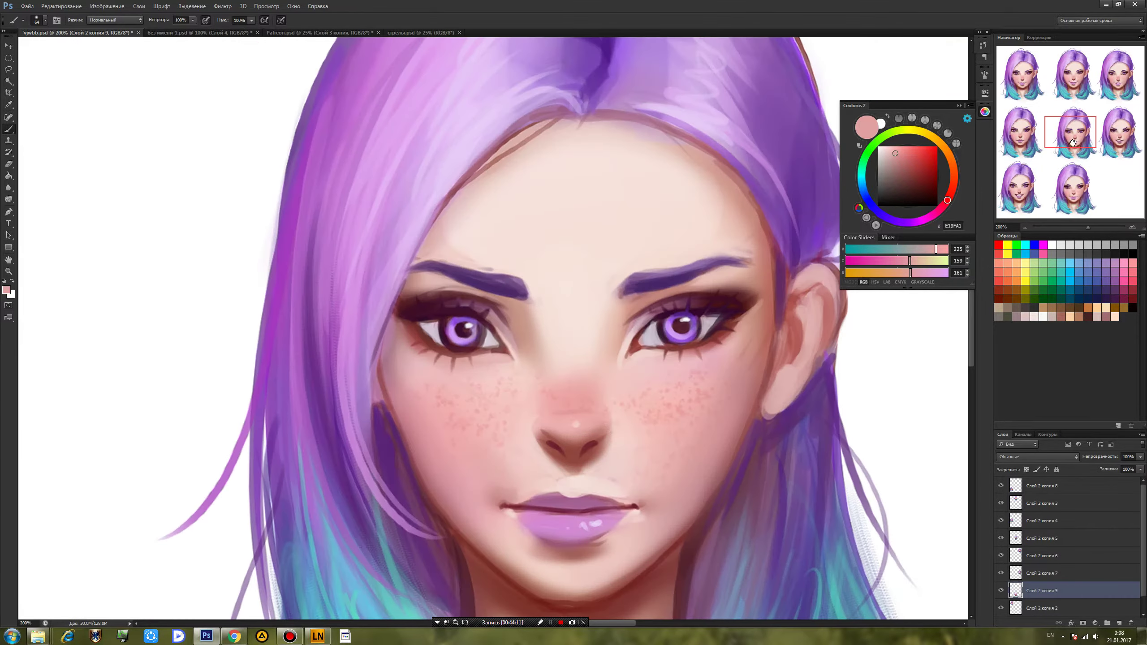
drag(1073, 143, 1059, 205)
drag(761, 365, 628, 404)
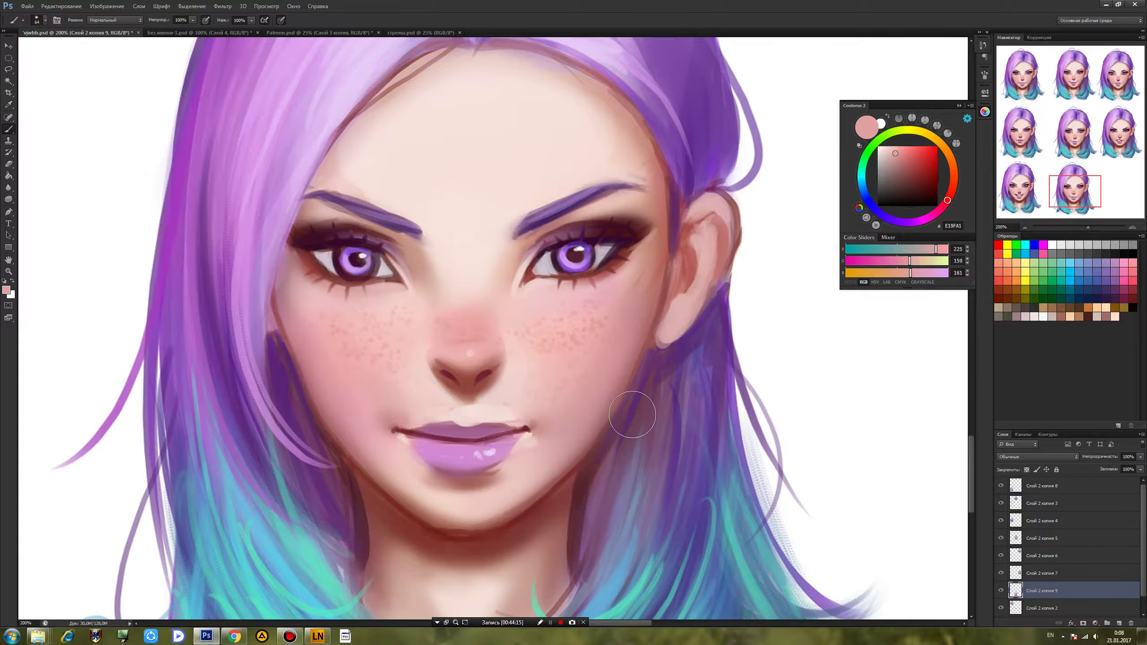
alt+click(749, 364)
right_click(512, 403)
click(531, 424)
click(589, 470)
mouse_move(442, 435)
mouse_down()
mouse_move(490, 435)
mouse_move(465, 435)
mouse_up()
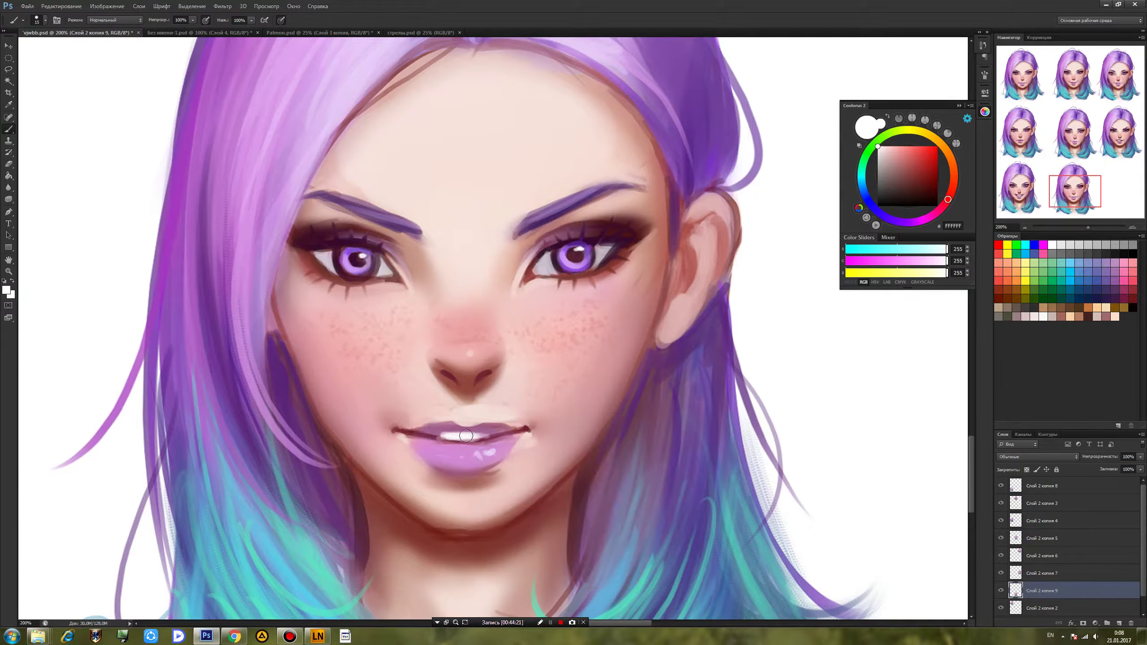
Shade the teeth and redefine the upper lip's lower edge with sampled mauve and dark plum.
alt+click(488, 435)
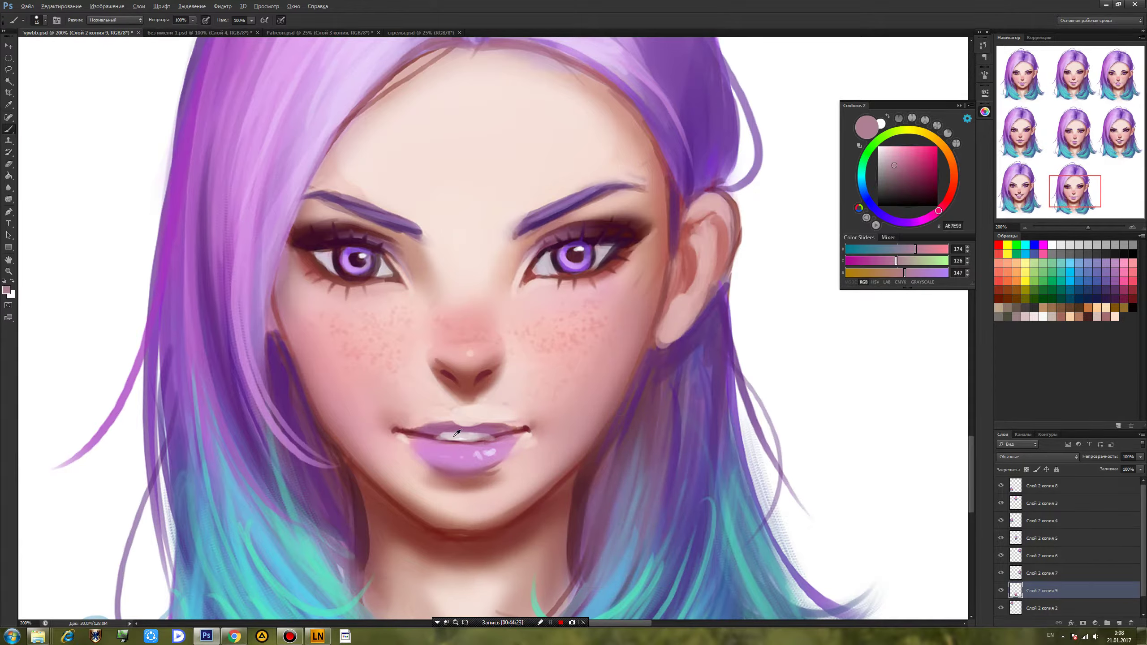
alt+click(441, 433)
alt+click(442, 428)
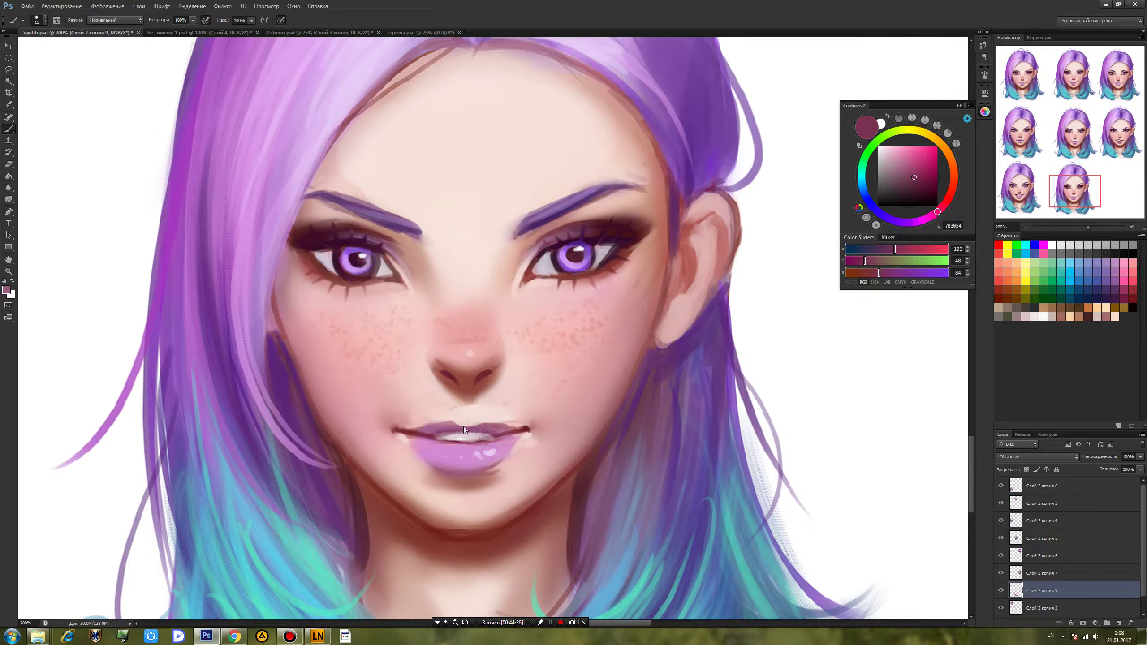
Shorten the mouth line by painting over both corners with sampled skin pinks.
alt+click(405, 422)
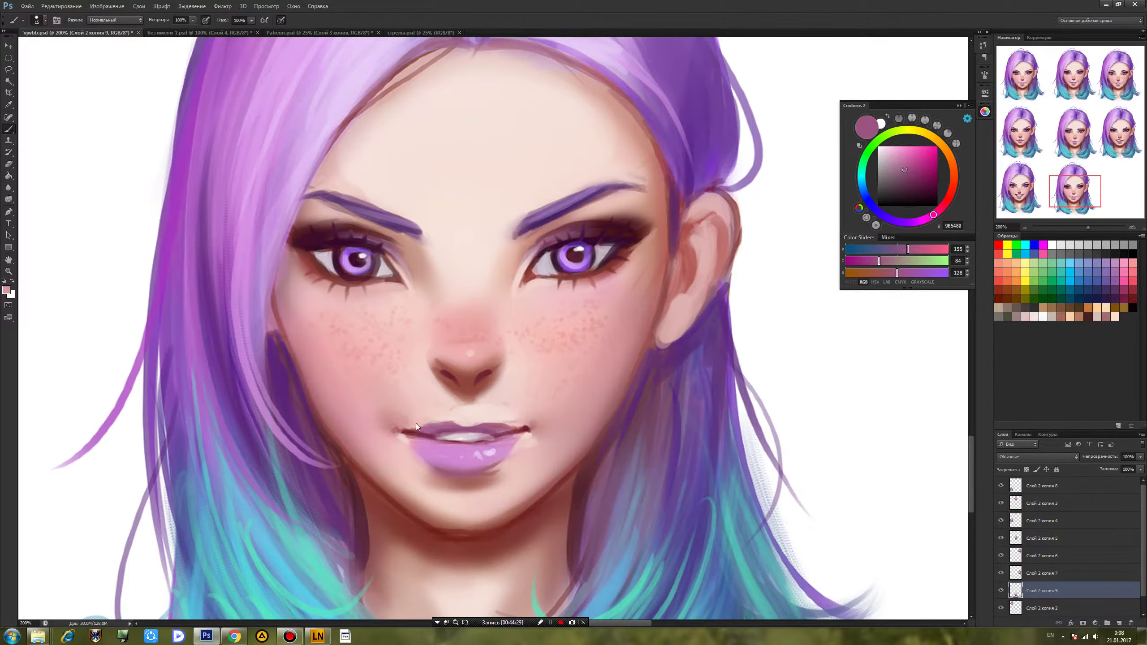
alt+click(416, 423)
alt+click(504, 419)
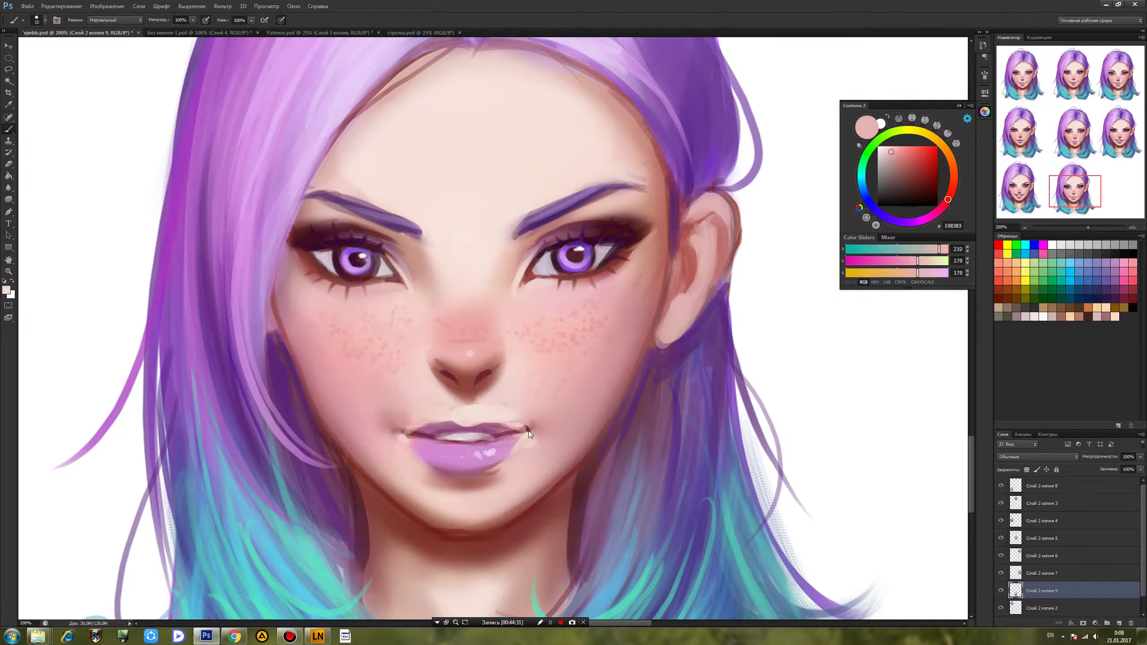
alt+click(521, 419)
click(525, 428)
alt+click(405, 423)
click(403, 433)
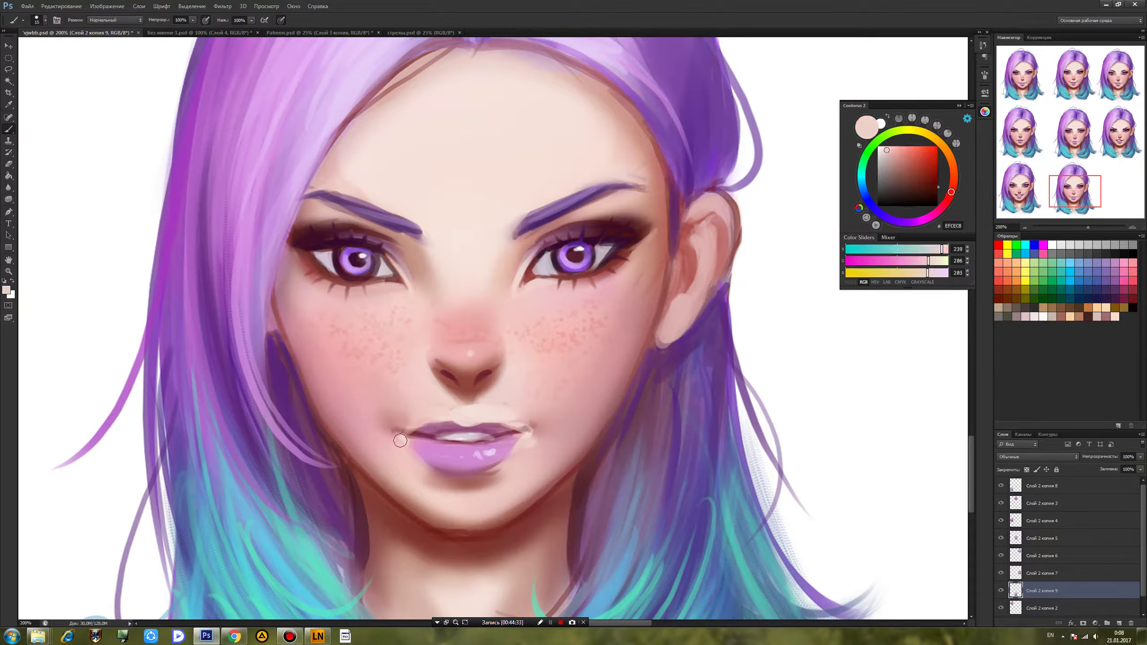
Open the mouth wider by reshaping the lower lip and teeth with sampled lip and tooth colours.
alt+click(412, 452)
mouse_move(421, 439)
mouse_down()
mouse_move(477, 455)
mouse_move(446, 442)
mouse_move(495, 438)
mouse_move(444, 441)
mouse_up()
alt+click(461, 437)
alt+click(428, 439)
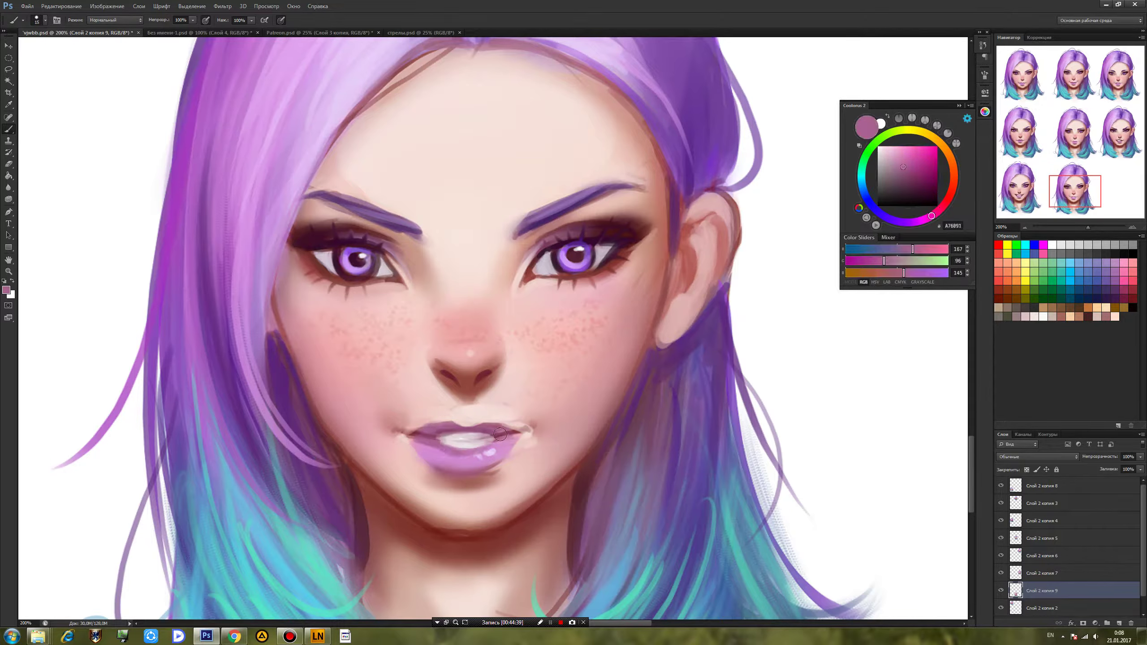
alt+click(477, 449)
alt+click(436, 442)
alt+click(425, 430)
alt+click(436, 438)
Define the mouth corners and lip line with dark magenta 7A1B47 using a smaller brush.
click(923, 177)
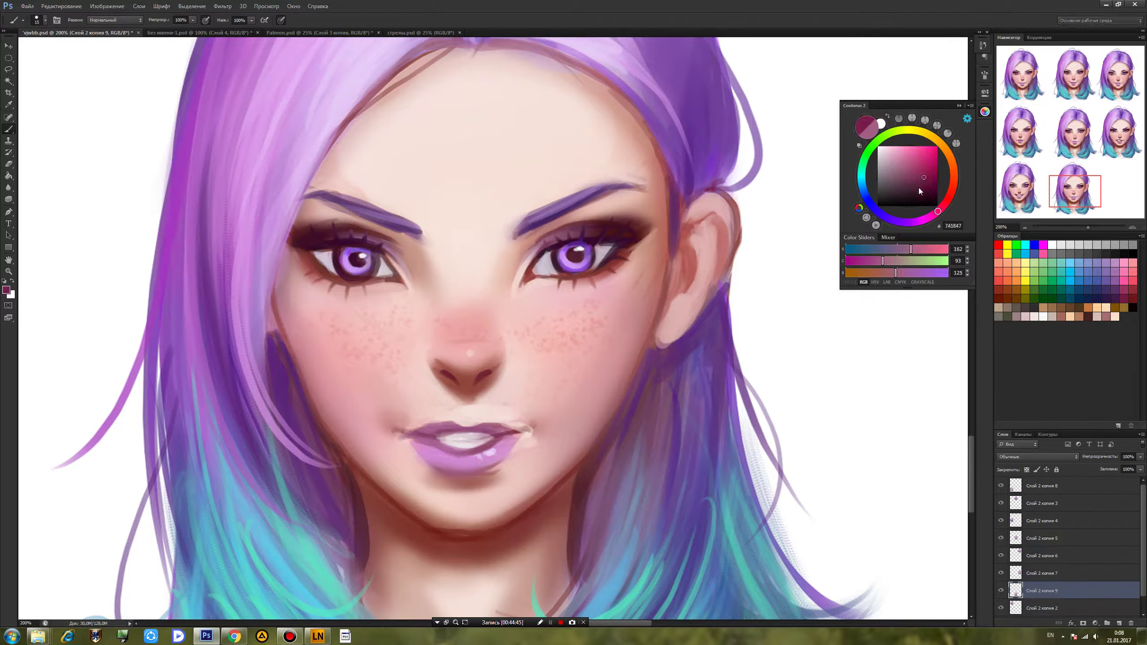
right_click(449, 407)
click(464, 425)
drag(408, 438, 422, 437)
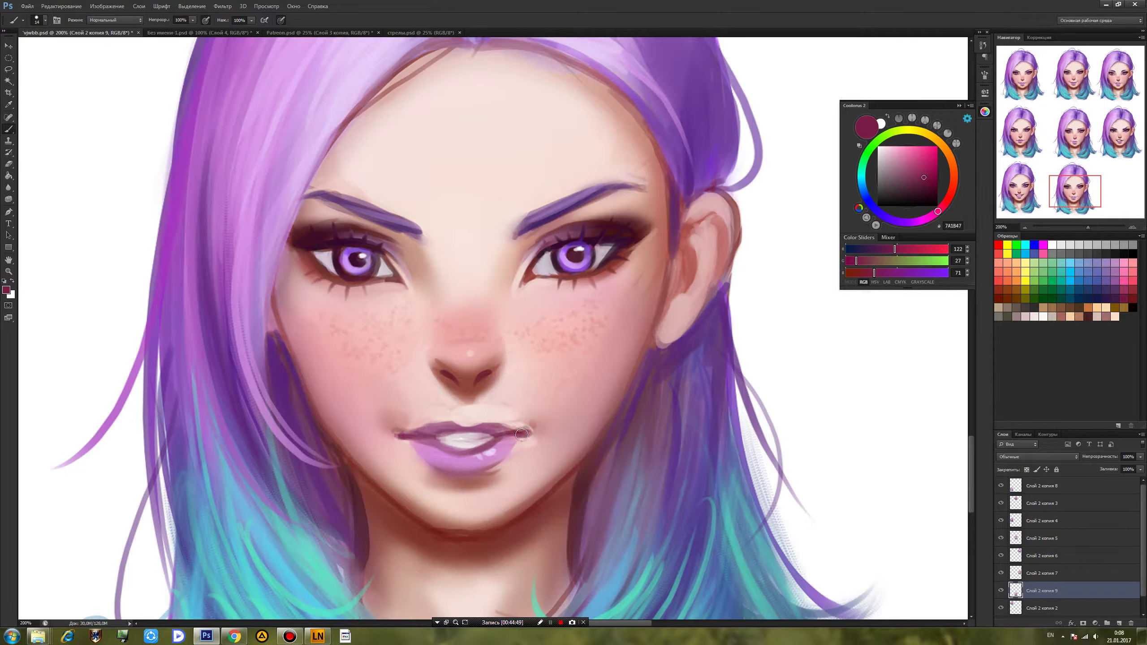
alt+click(455, 439)
Raise and thicken the inner end of the ear-side eyebrow with sampled dark purple, covering its old lower end with skin tones.
alt+click(574, 235)
alt+click(530, 222)
mouse_move(524, 204)
mouse_down()
mouse_move(558, 211)
mouse_move(521, 216)
mouse_move(573, 201)
mouse_move(532, 202)
mouse_move(521, 214)
mouse_move(597, 193)
mouse_move(521, 211)
mouse_move(565, 220)
mouse_move(520, 236)
mouse_move(535, 217)
mouse_move(511, 240)
mouse_up()
alt+click(541, 231)
alt+click(505, 255)
alt+click(531, 234)
alt+click(539, 208)
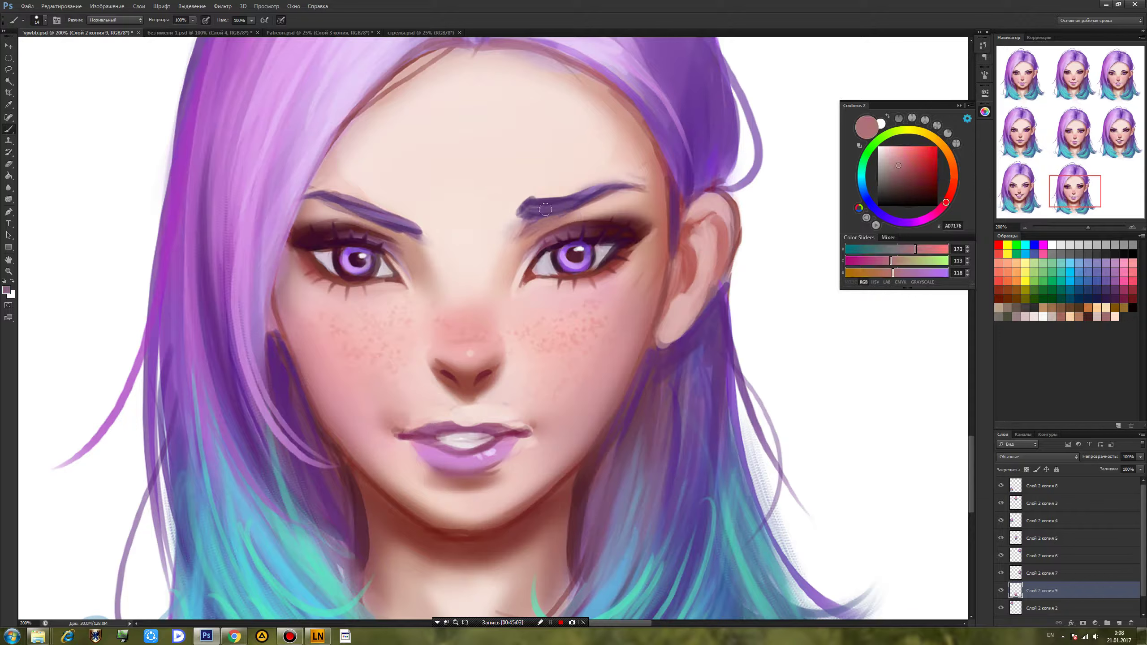
alt+click(538, 201)
drag(530, 212, 558, 205)
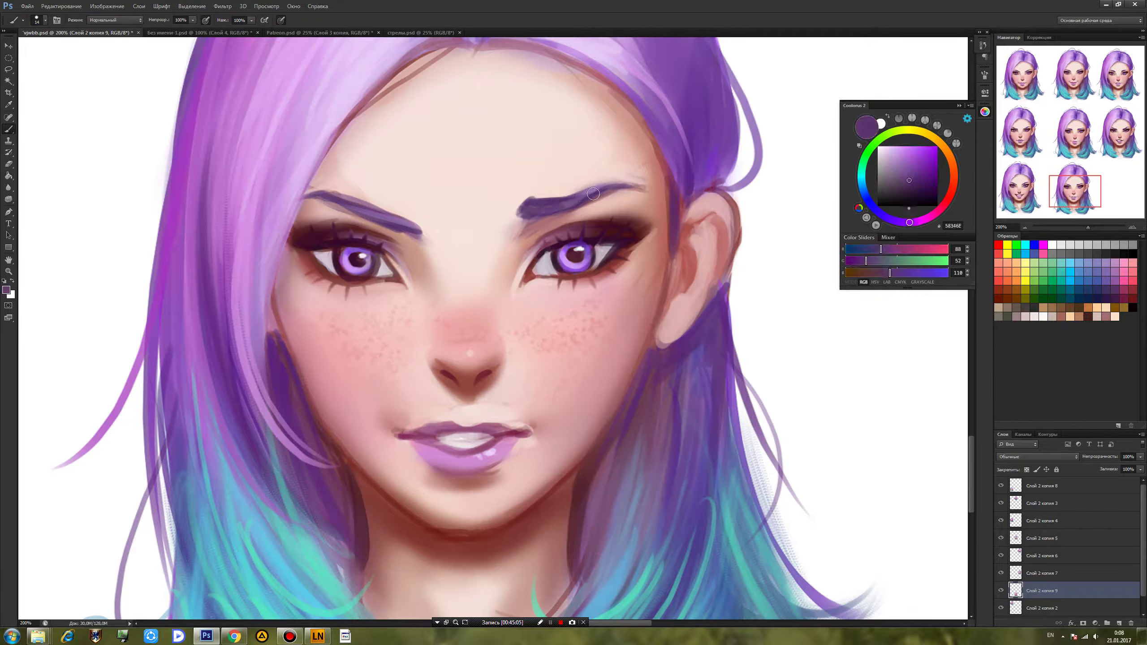
alt+click(590, 192)
alt+click(585, 190)
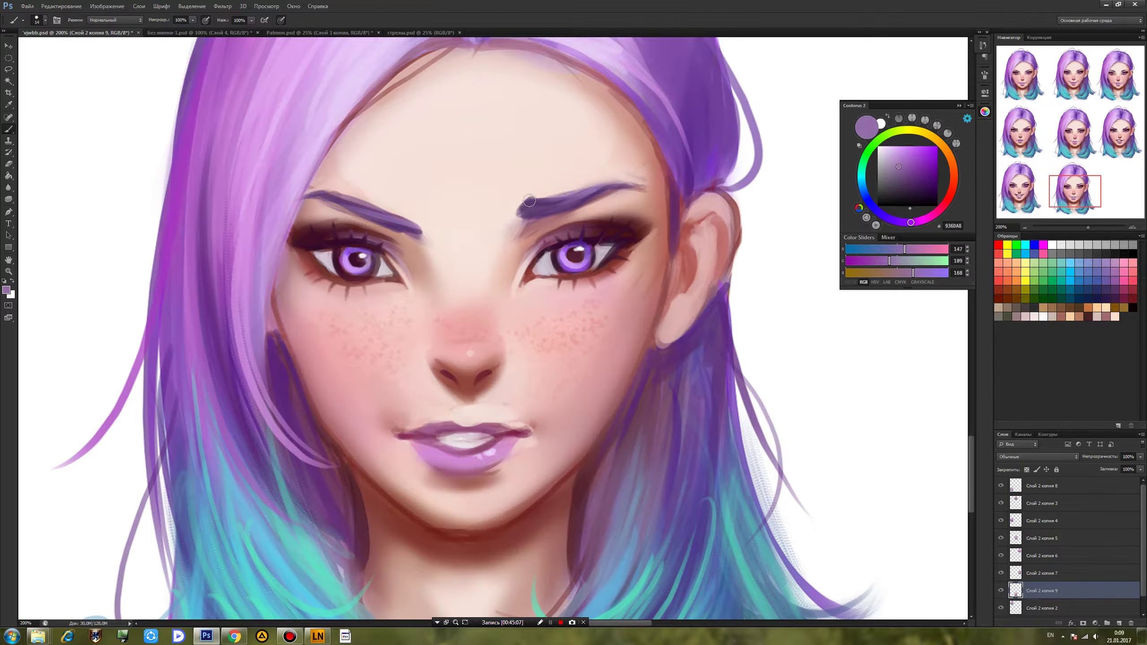
Blend the skin below the ear-side eyebrow with a softer brush in sampled skin tones, and save the document.
alt+click(543, 189)
alt+click(517, 233)
alt+click(528, 242)
right_click(538, 237)
click(644, 307)
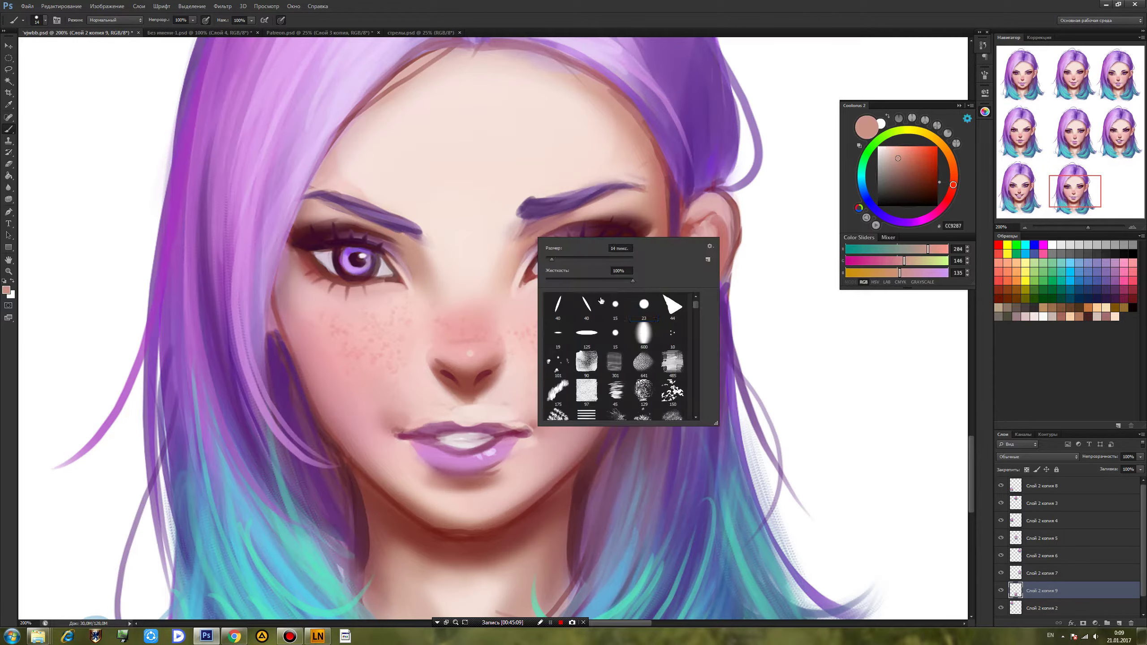
click(556, 269)
click(553, 248)
alt+click(524, 239)
drag(529, 228, 546, 219)
alt+click(515, 255)
alt+click(559, 222)
alt+click(519, 383)
key(ctrl+s)
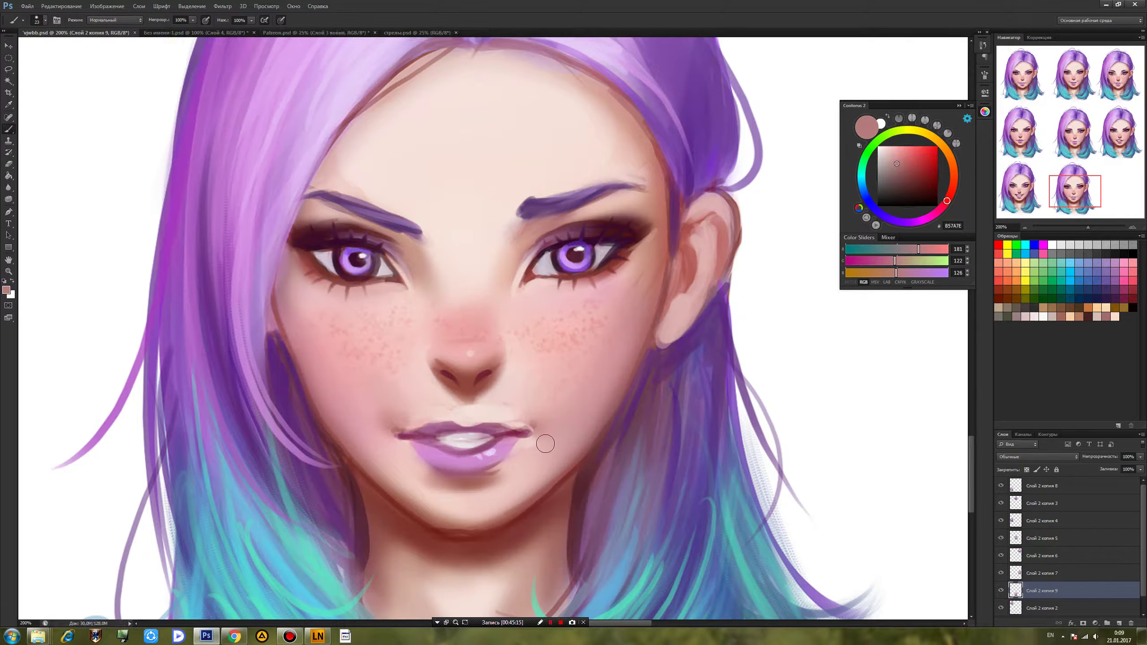
Refine the inner end of the ear-side eyebrow using a small round brush with sampled purple and forehead skin colours.
right_click(547, 210)
click(625, 279)
alt+click(526, 208)
drag(512, 223, 541, 196)
alt+click(537, 183)
alt+click(540, 186)
alt+click(527, 214)
Raise the inner end of the hair-side eyebrow to match the other with sampled purples and skin tones.
mouse_move(416, 219)
mouse_down()
mouse_move(413, 208)
mouse_move(347, 205)
mouse_move(397, 227)
mouse_move(365, 221)
mouse_up()
alt+click(417, 246)
alt+click(419, 239)
alt+click(397, 212)
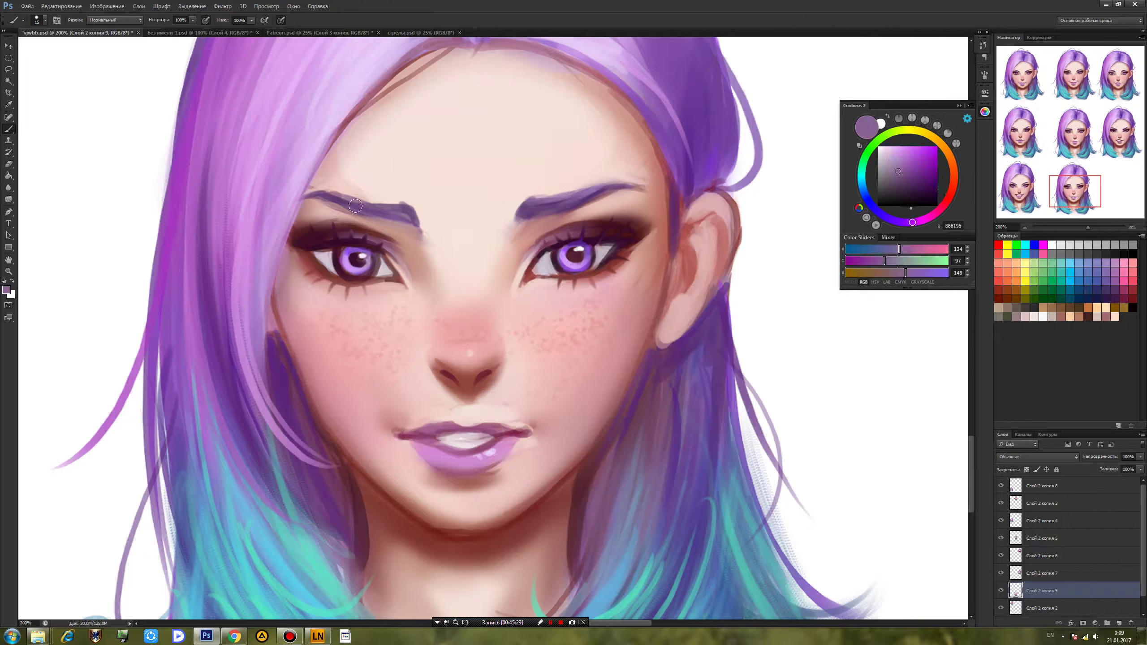
alt+click(530, 210)
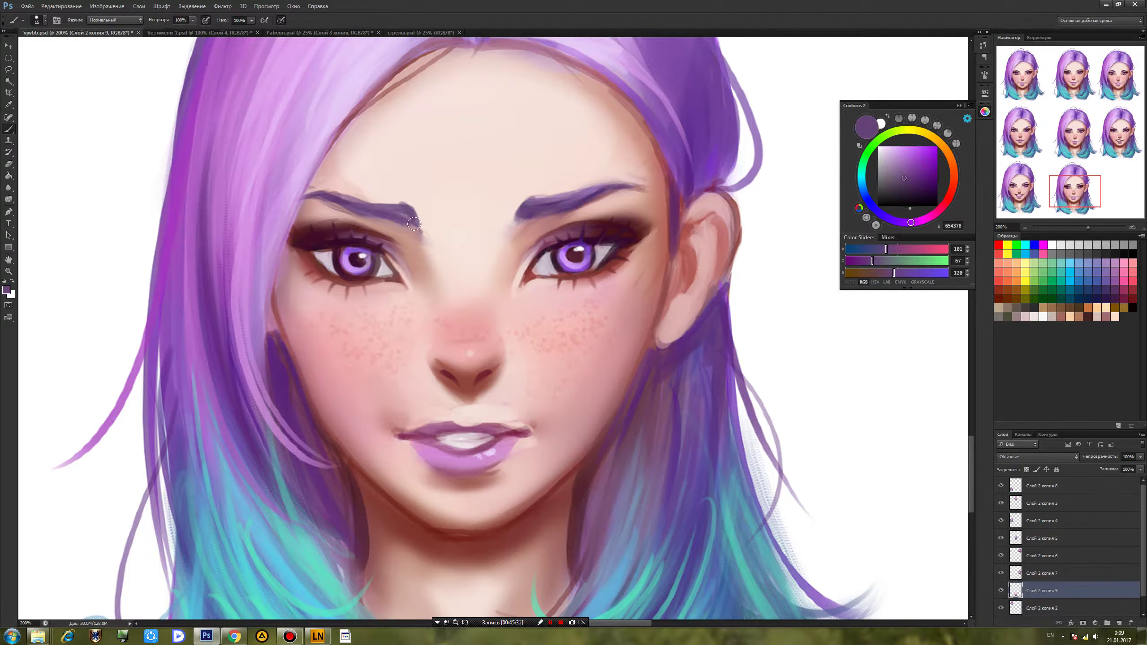
alt+click(421, 247)
alt+click(410, 214)
Strengthen the inner parts of the eyebrows with dark violet 4C2D6A.
alt+click(528, 204)
click(902, 222)
click(911, 183)
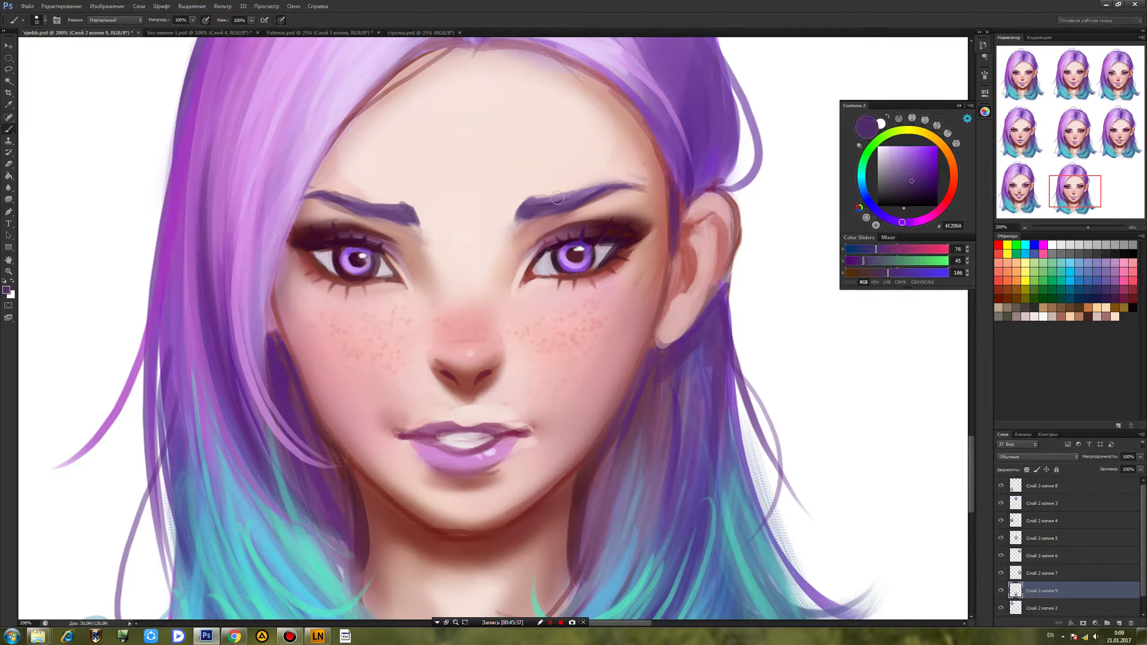
drag(559, 210, 538, 214)
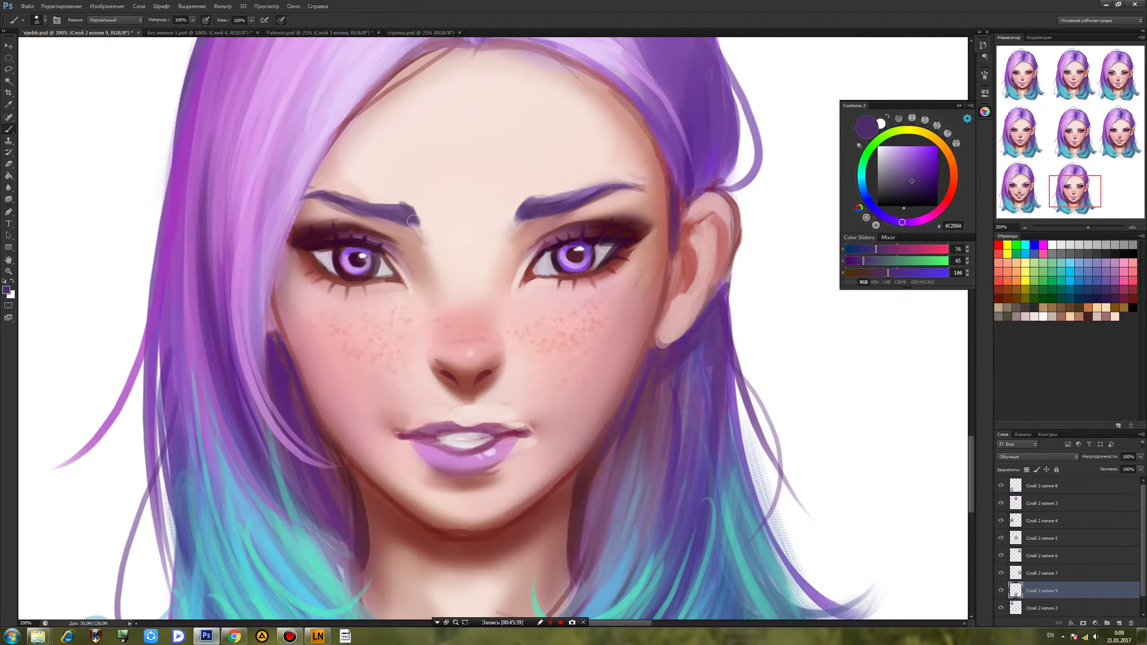
Touch up the underside of the hair-side eyebrow and darken the ear-side eye's upper lid with sampled dark plum tones.
drag(391, 218, 333, 211)
alt+click(552, 247)
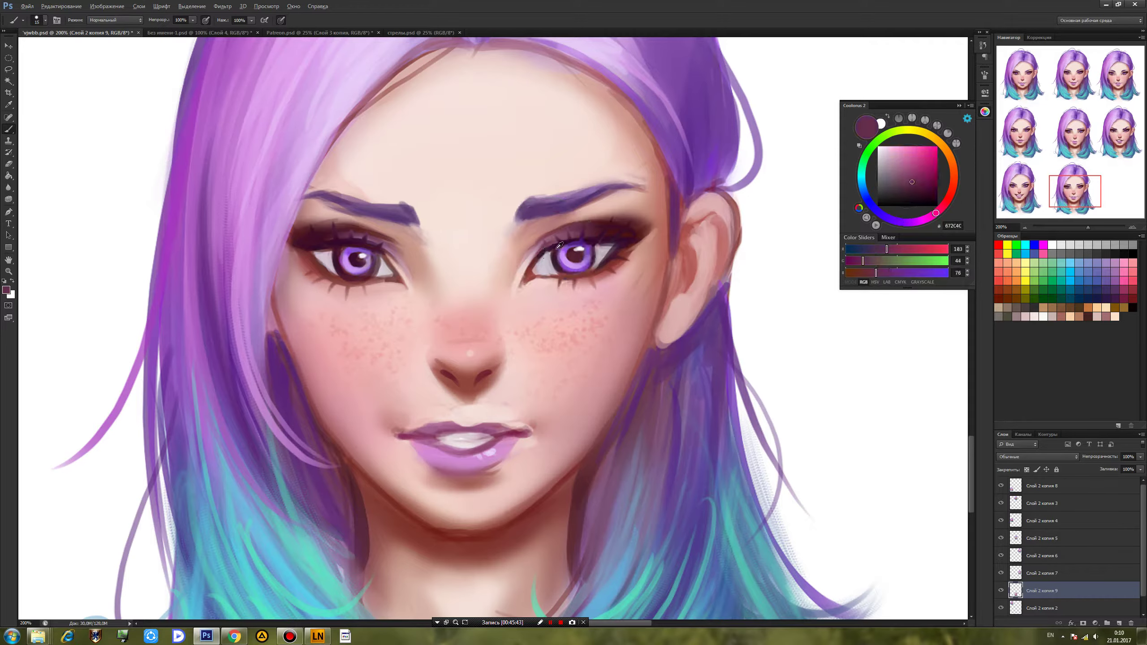
alt+click(565, 238)
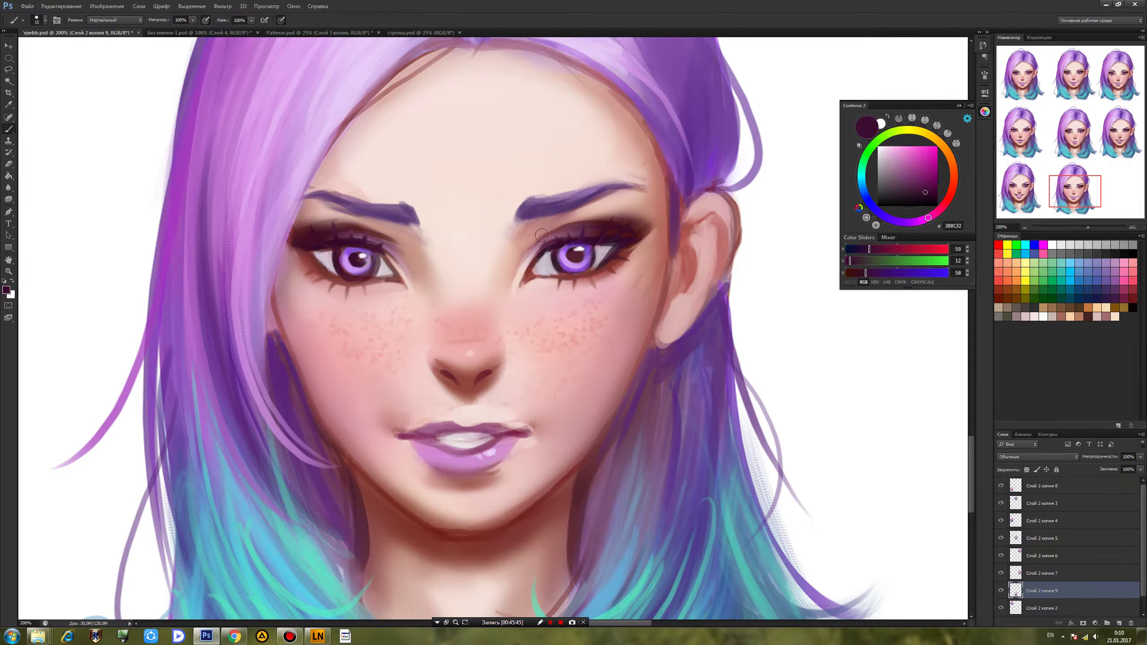
alt+click(604, 226)
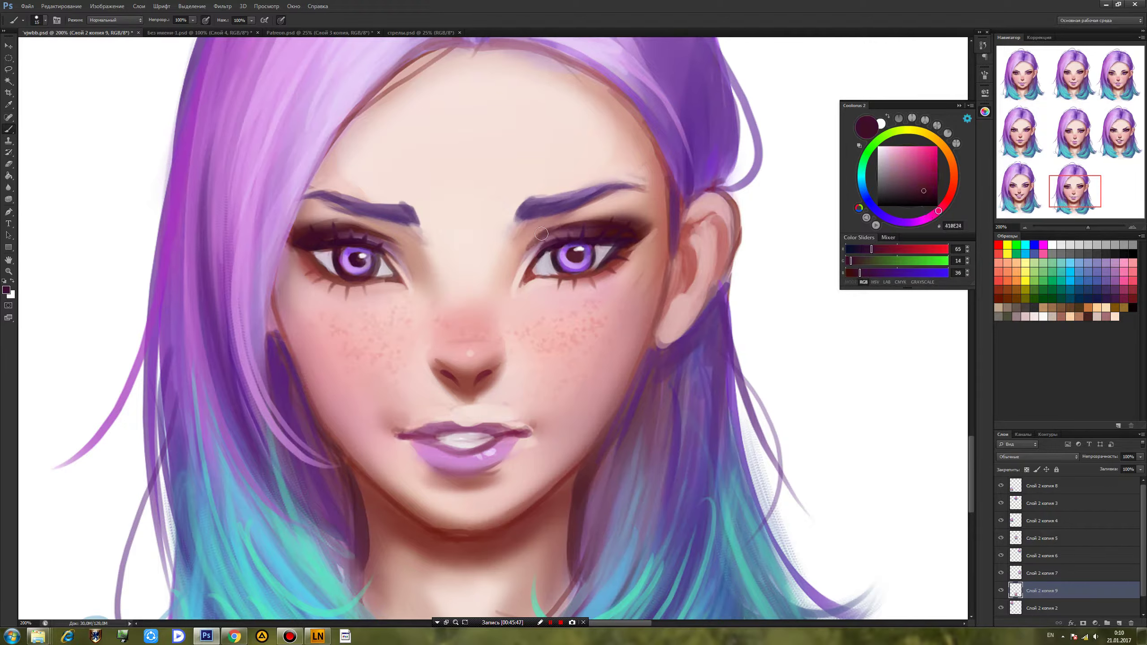
Refine the hair-side eye's upper lid crease with sampled reddish-brown and muted pink tones, and save the document.
alt+click(398, 235)
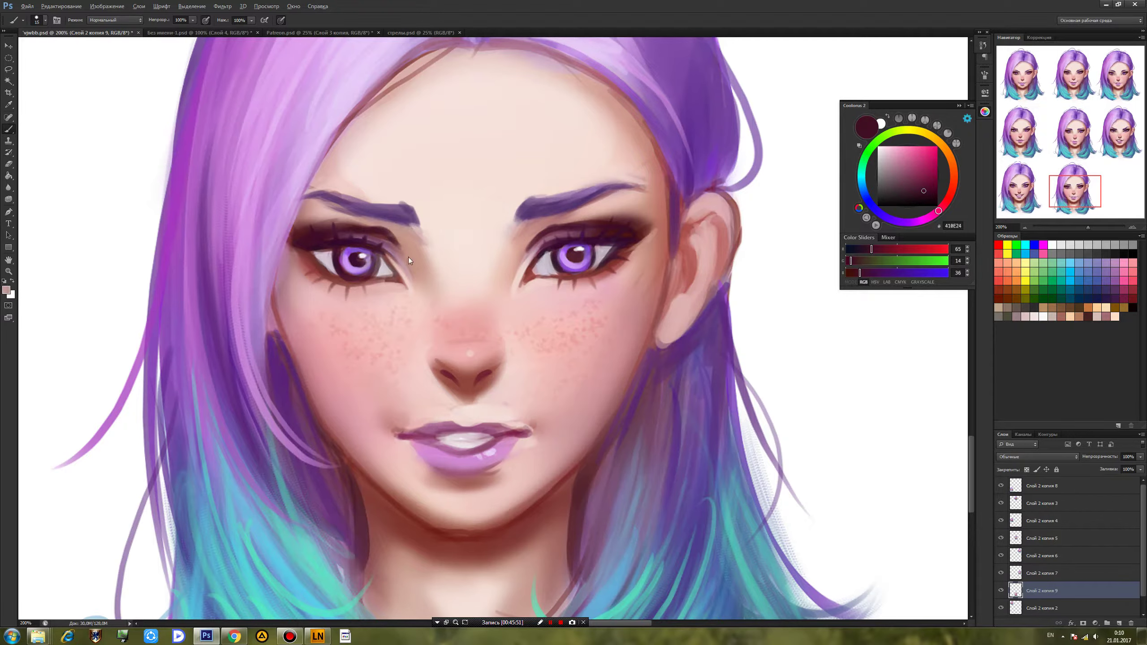
alt+click(379, 237)
alt+click(341, 221)
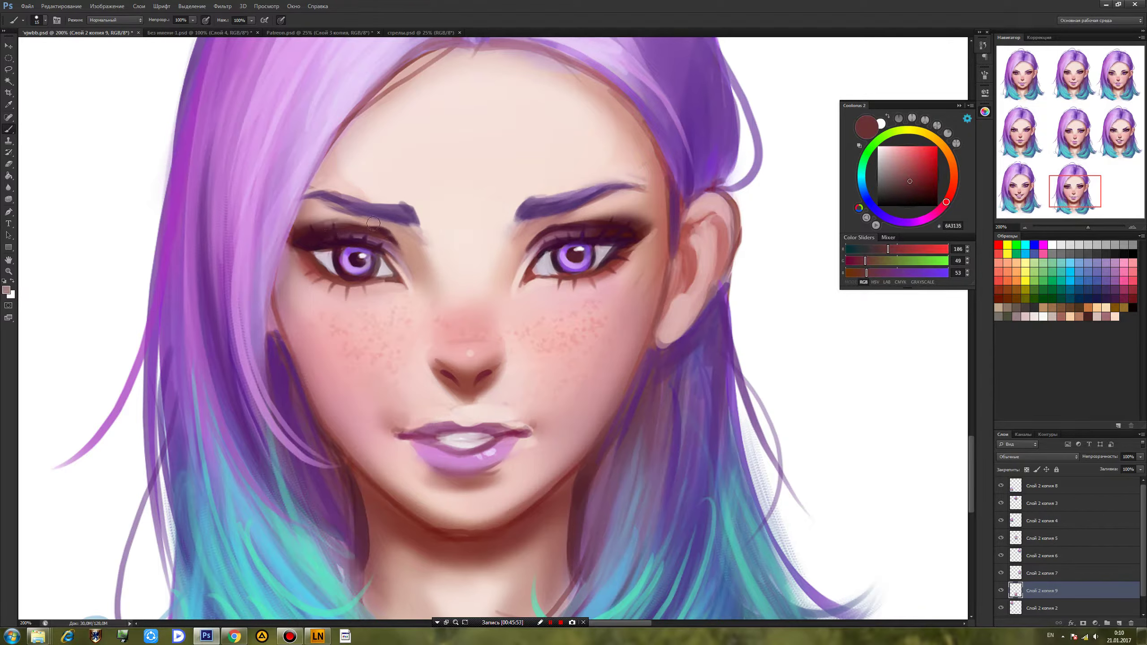
alt+click(356, 222)
alt+click(361, 218)
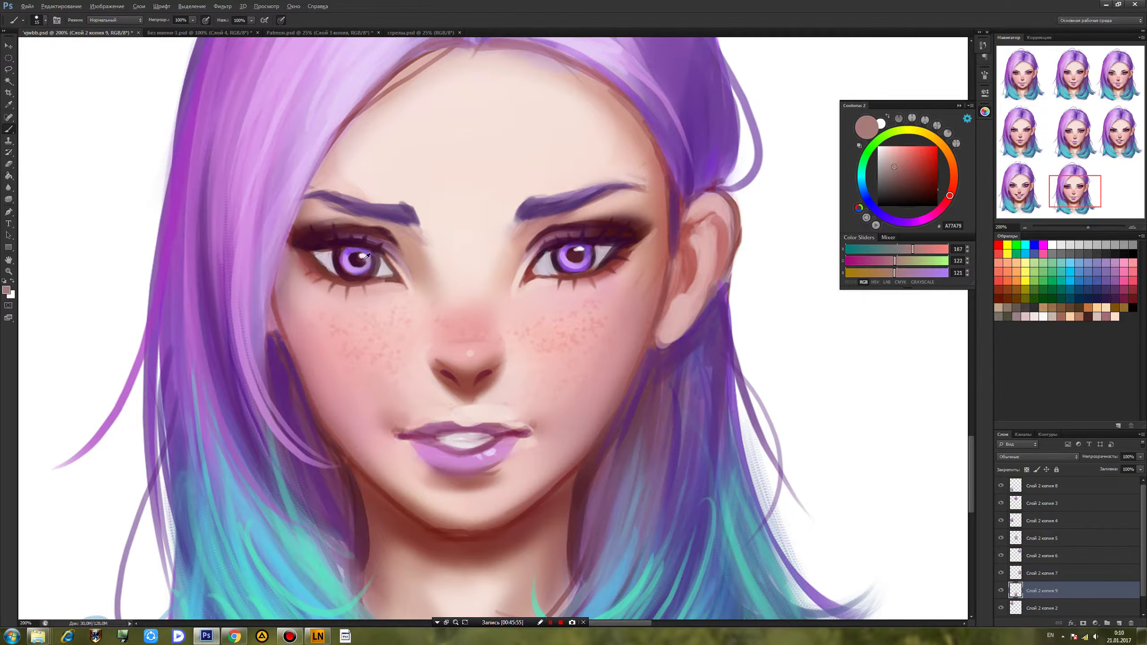
alt+click(395, 232)
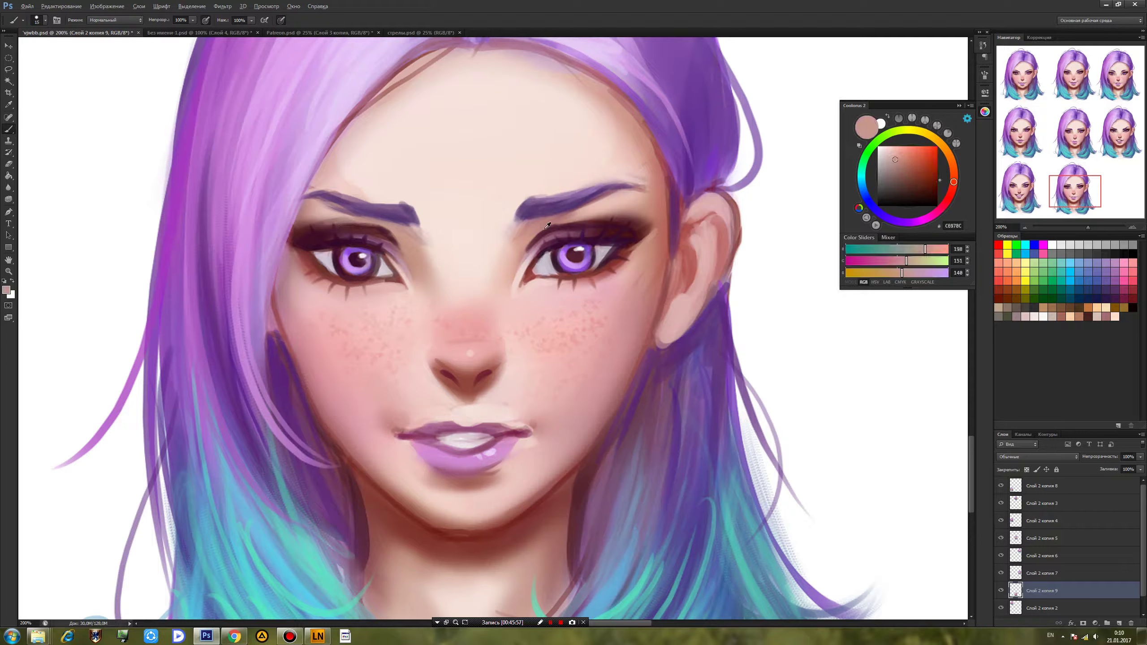
alt+click(399, 236)
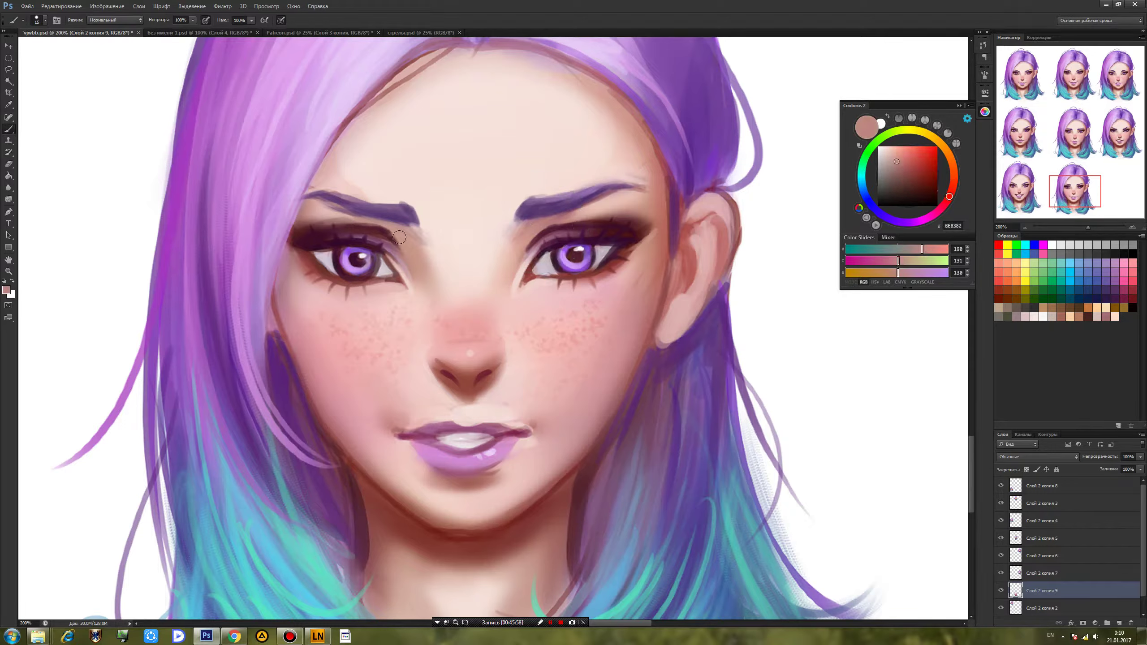
alt+click(333, 209)
key(ctrl+s)
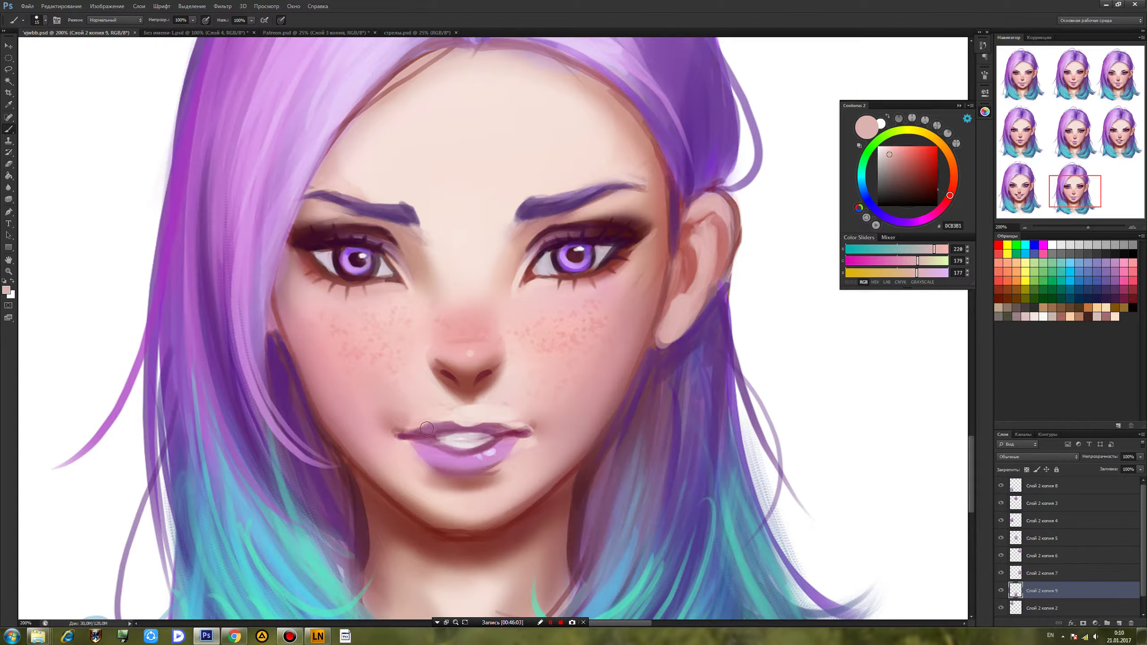
Darken the line between the lips and around the teeth with deep plum 6C143E, and sample the lower lip's pink.
alt+click(430, 431)
click(926, 180)
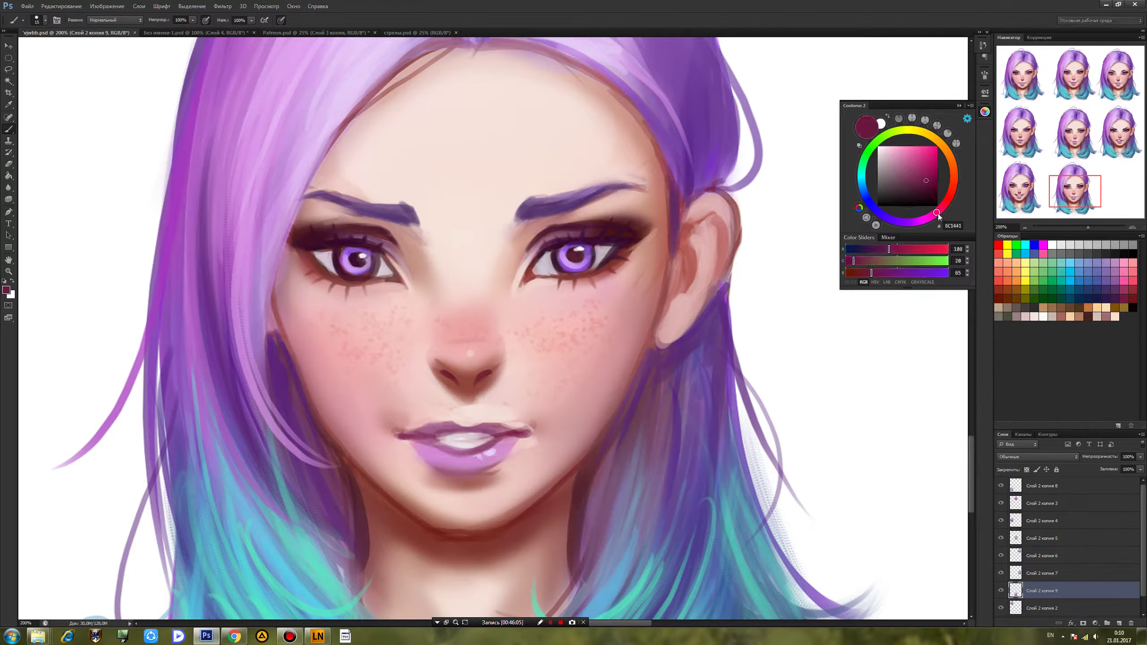
right_click(503, 420)
drag(526, 442, 519, 442)
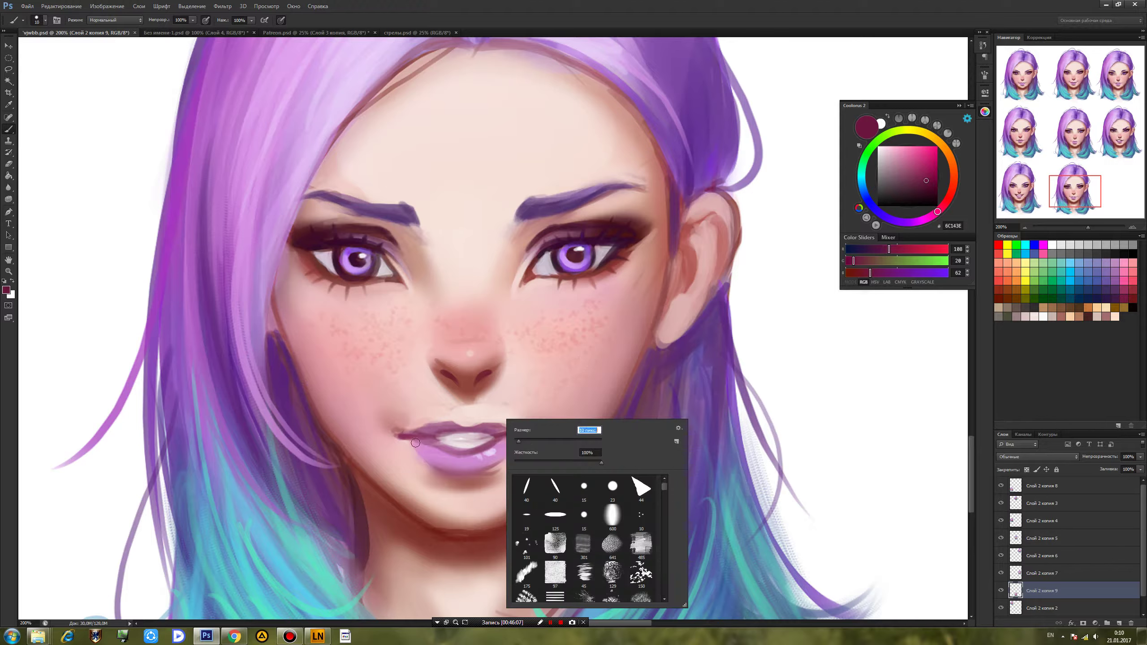
drag(402, 436, 528, 435)
drag(439, 444, 503, 441)
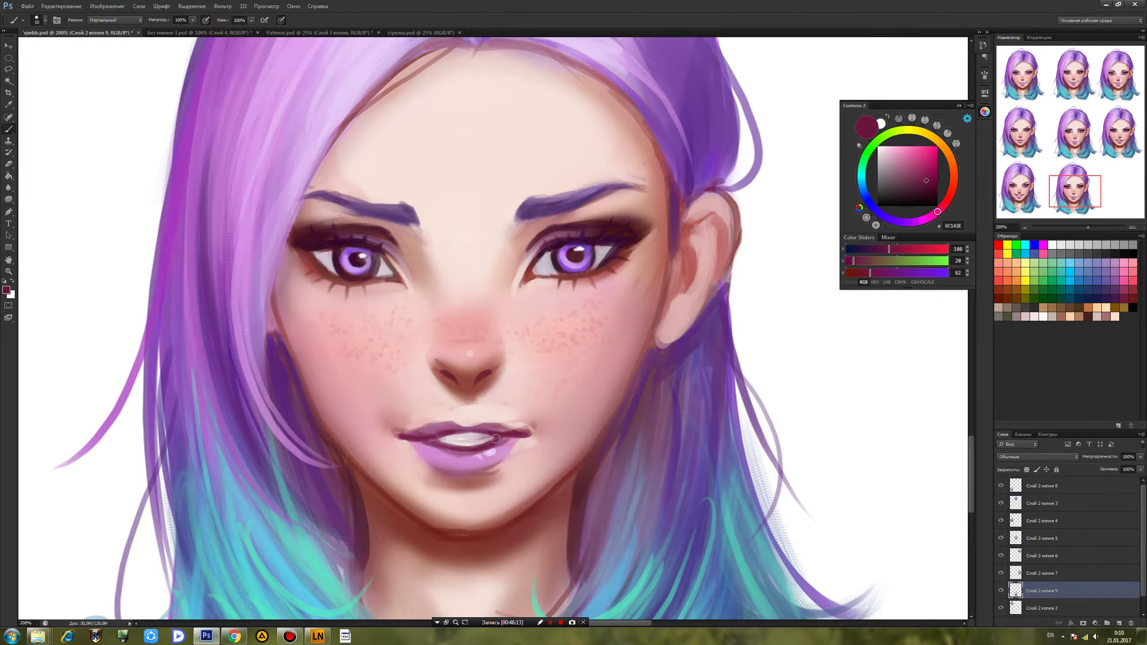
alt+click(493, 459)
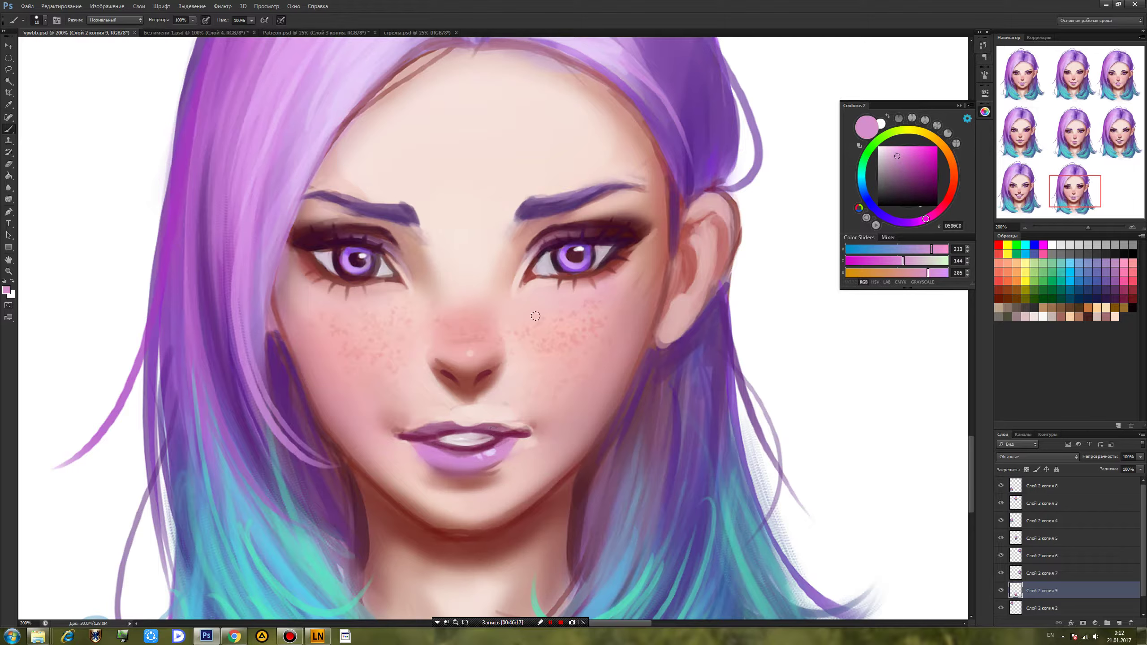
Sharpen the inner ends of both eyebrows using a hard 15-pixel round brush with sampled violets and forehead skin colour.
alt+click(401, 221)
right_click(410, 218)
click(423, 236)
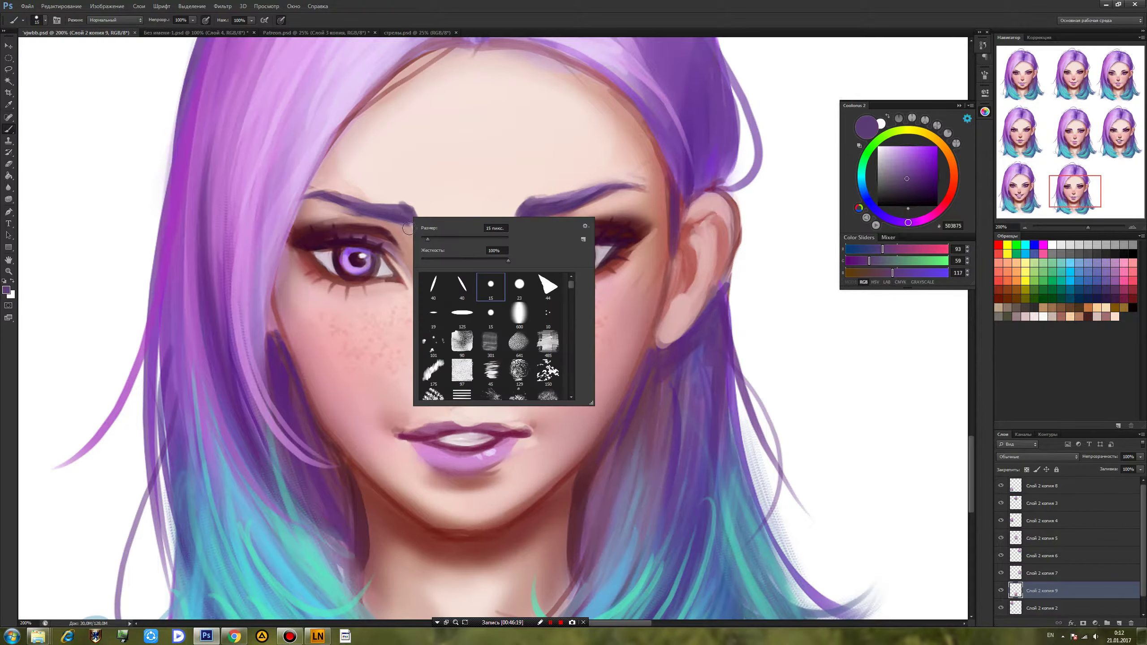
alt+click(398, 218)
drag(405, 221, 416, 227)
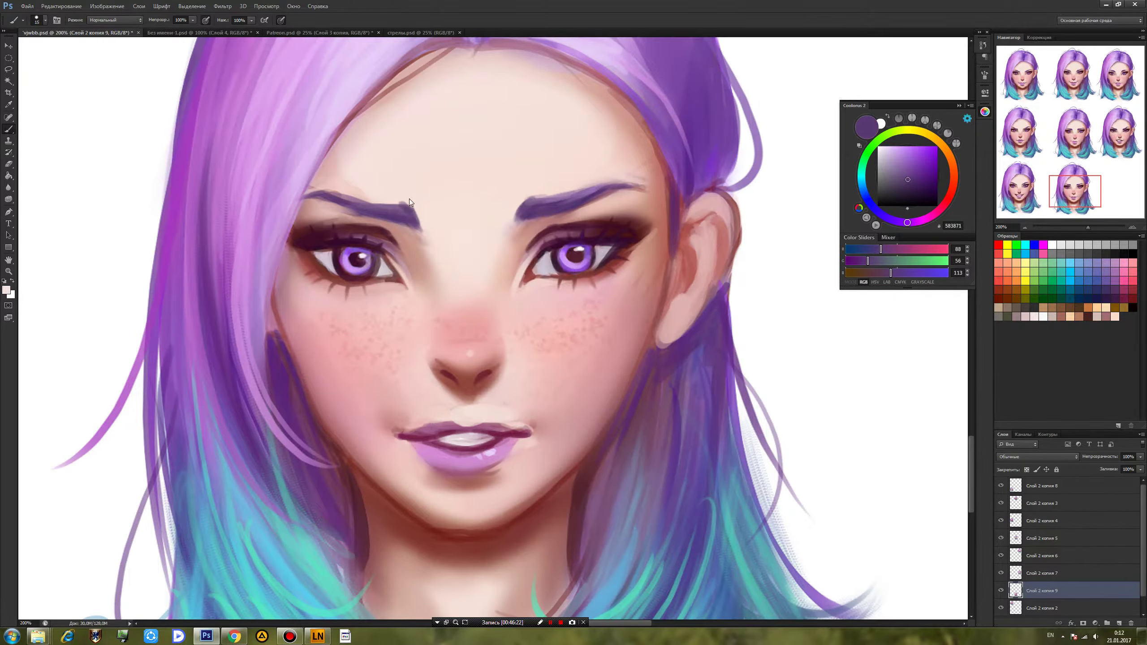
alt+click(413, 207)
alt+click(397, 206)
drag(408, 204, 351, 207)
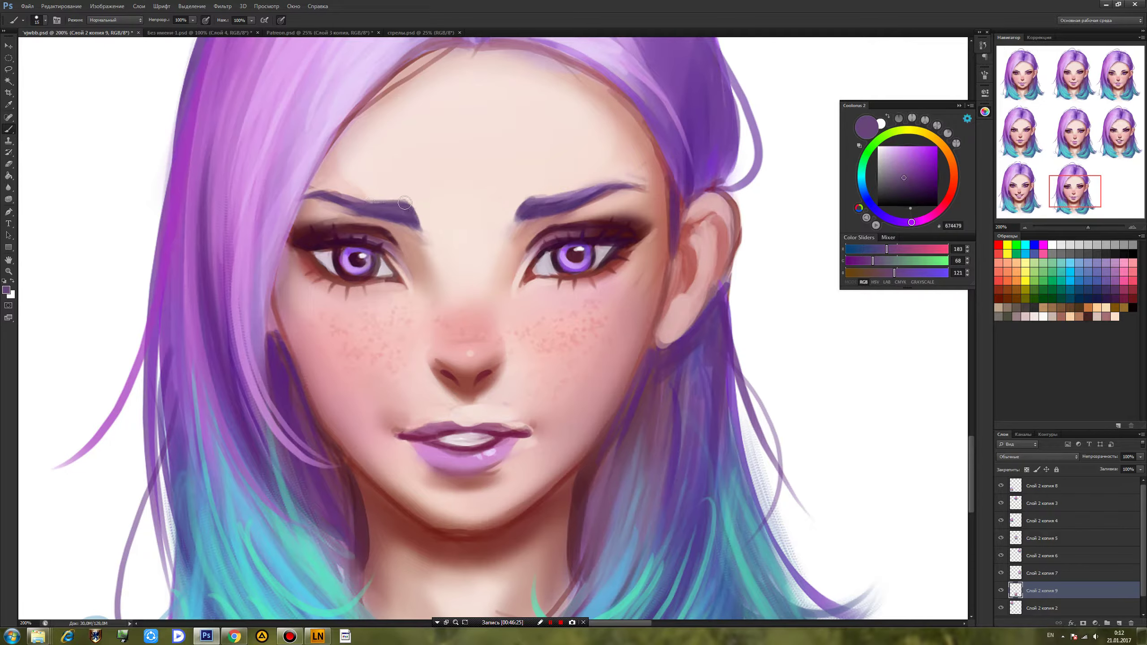
alt+click(425, 208)
alt+click(523, 214)
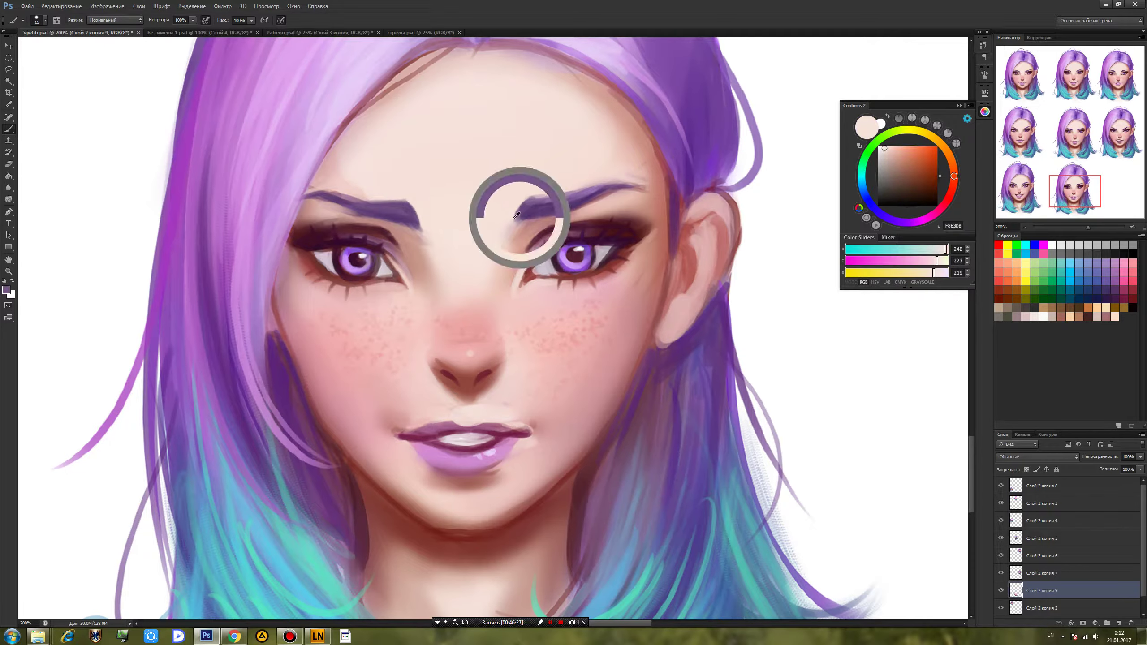
Define the upper lid creases and lashes of both eyes using a smaller brush with sampled dark plum.
alt+click(418, 227)
right_click(447, 244)
click(526, 311)
drag(463, 266, 459, 266)
alt+click(388, 236)
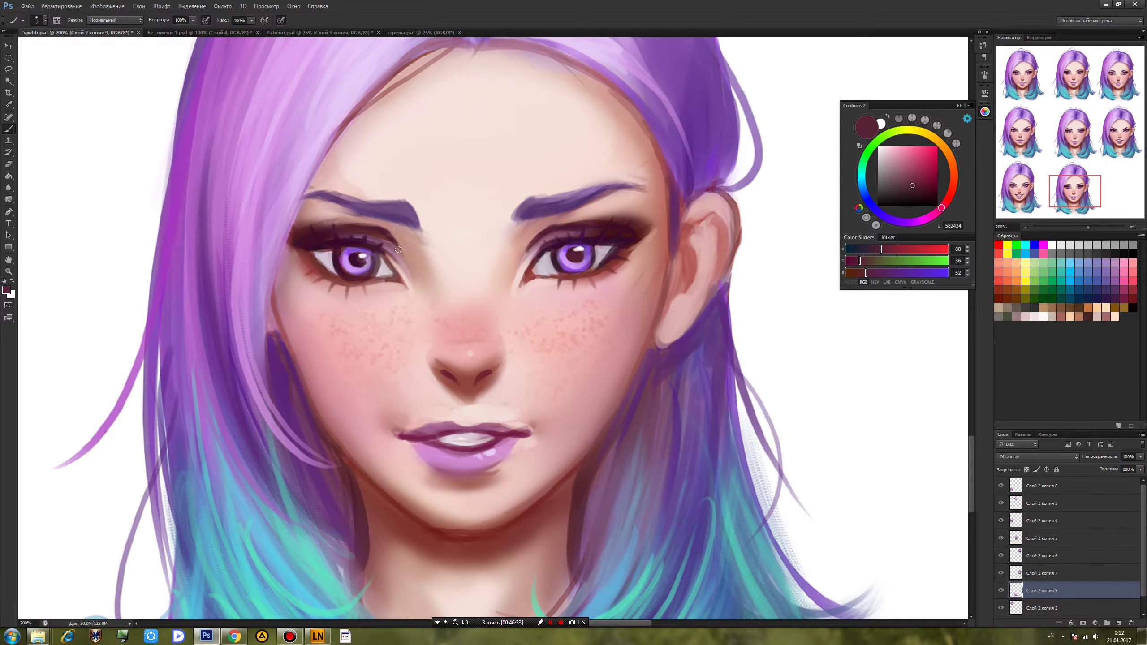
alt+click(551, 229)
alt+click(596, 240)
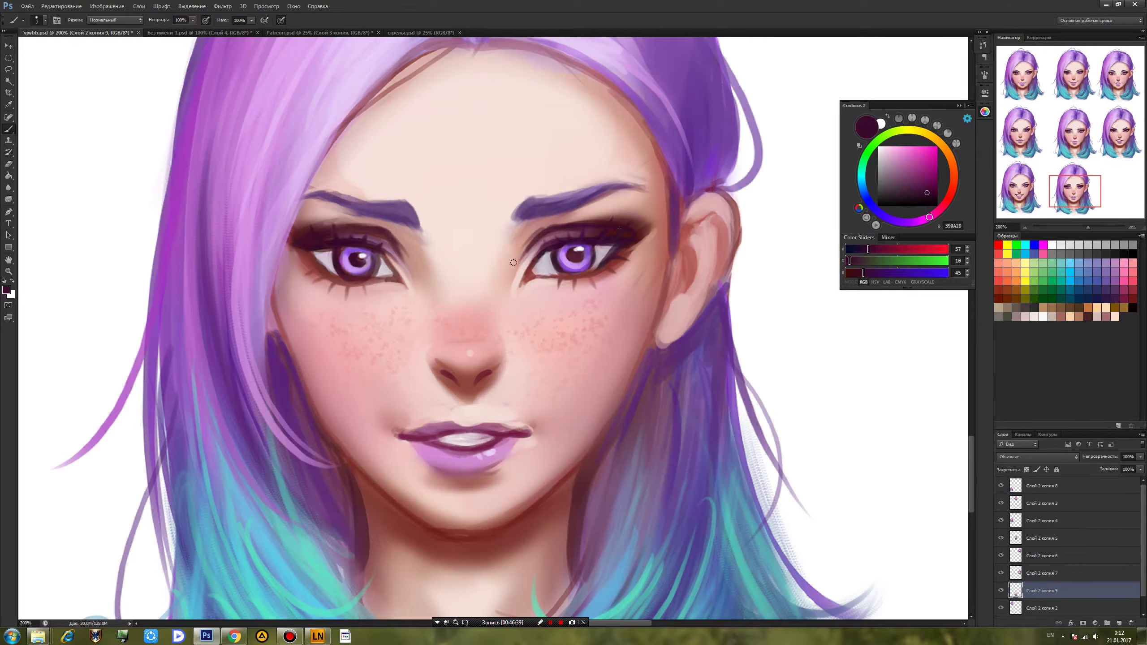
mouse_move(380, 230)
mouse_down()
mouse_move(339, 230)
mouse_move(333, 276)
mouse_up()
Reshape the upper lip's top edge with sampled mauve and clean the skin above it with pale skin tones.
alt+click(461, 423)
drag(482, 419, 446, 422)
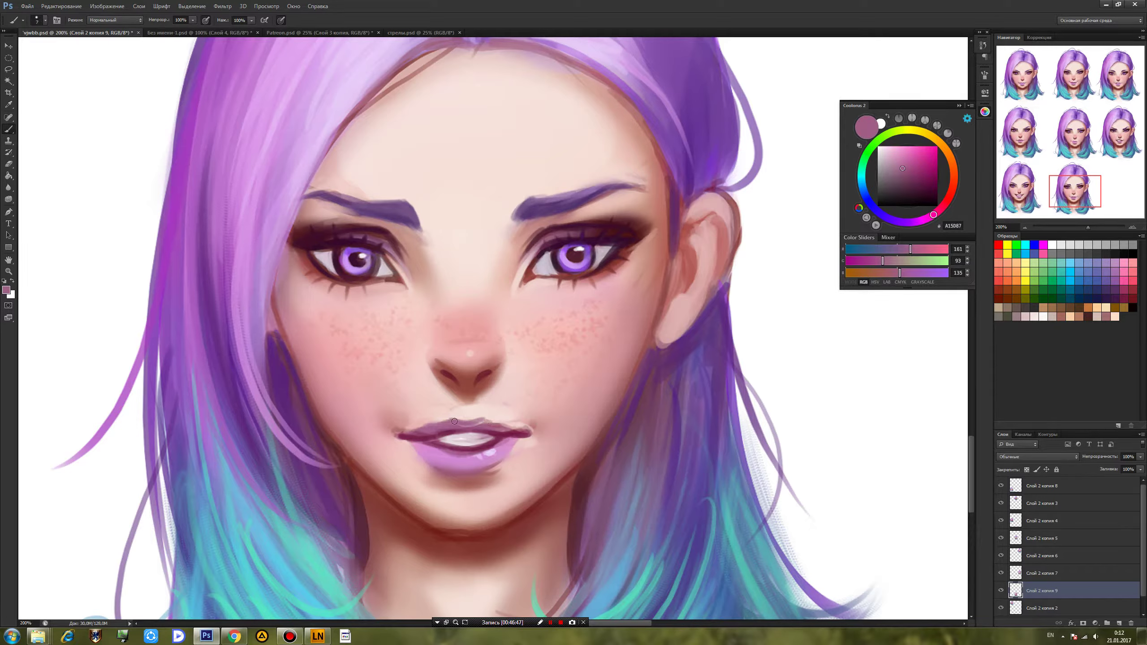
alt+click(484, 412)
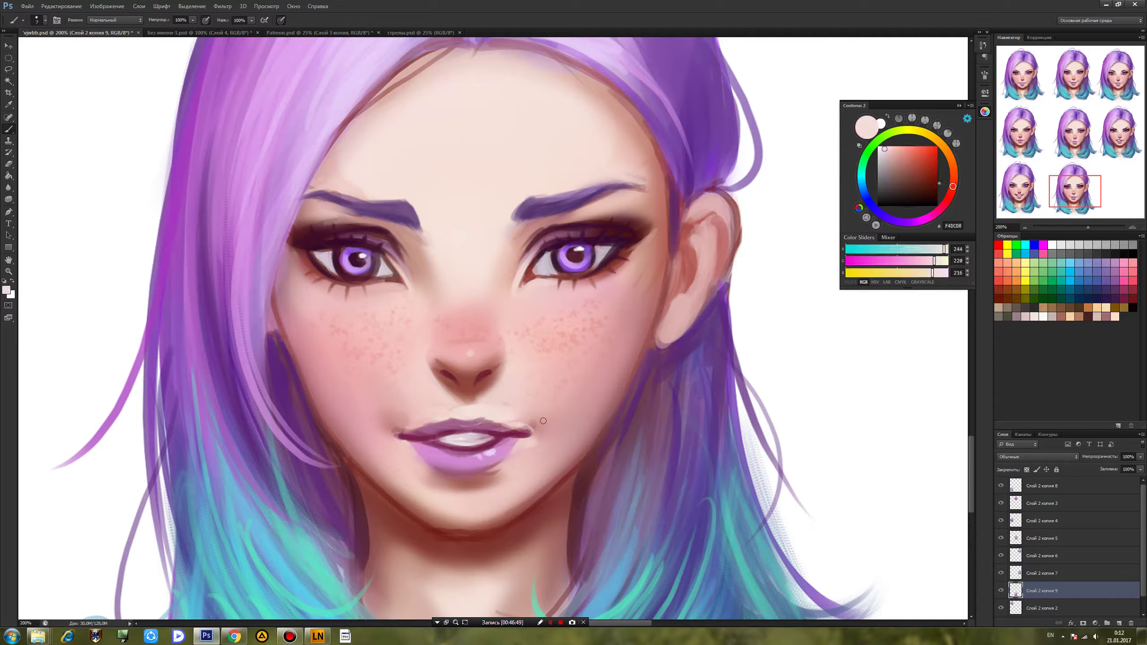
alt+click(531, 434)
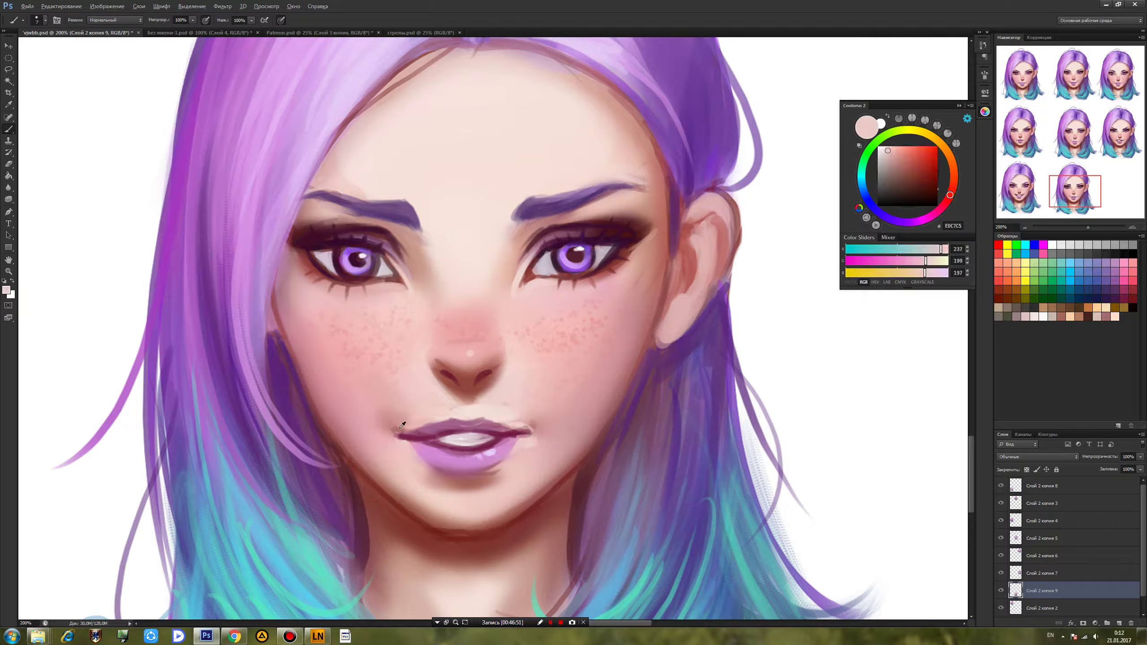
Shorten and soften the ear-side corner of the mouth using a soft 30-pixel brush with sampled skin tones.
right_click(573, 404)
click(676, 466)
drag(587, 419, 593, 420)
click(592, 419)
drag(525, 437, 527, 429)
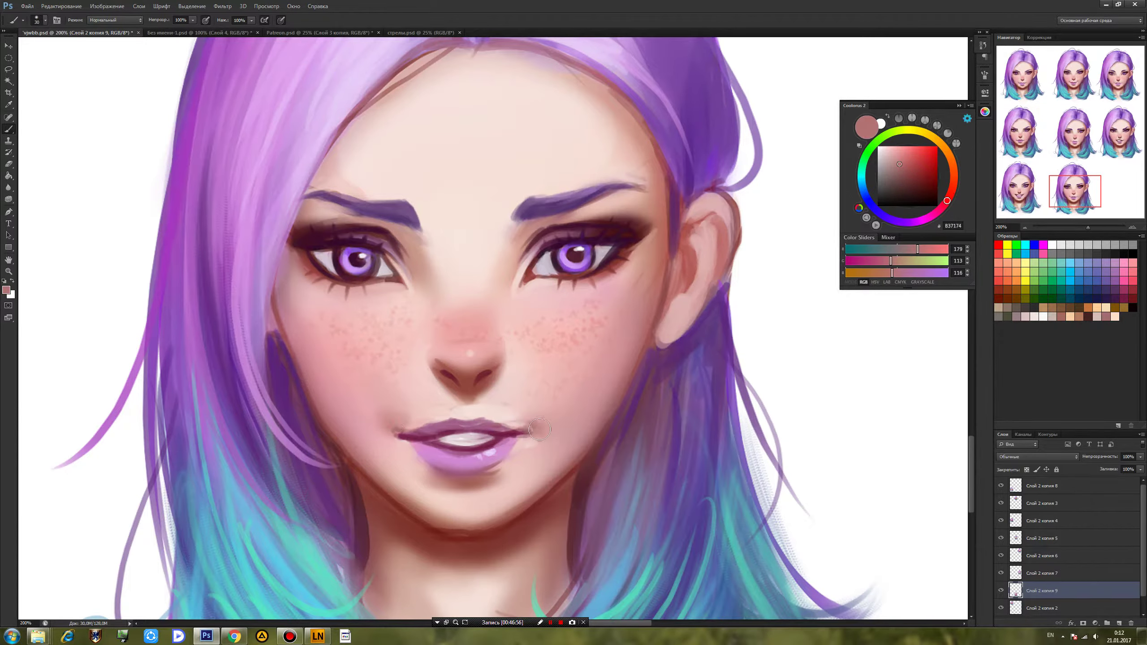
alt+click(506, 381)
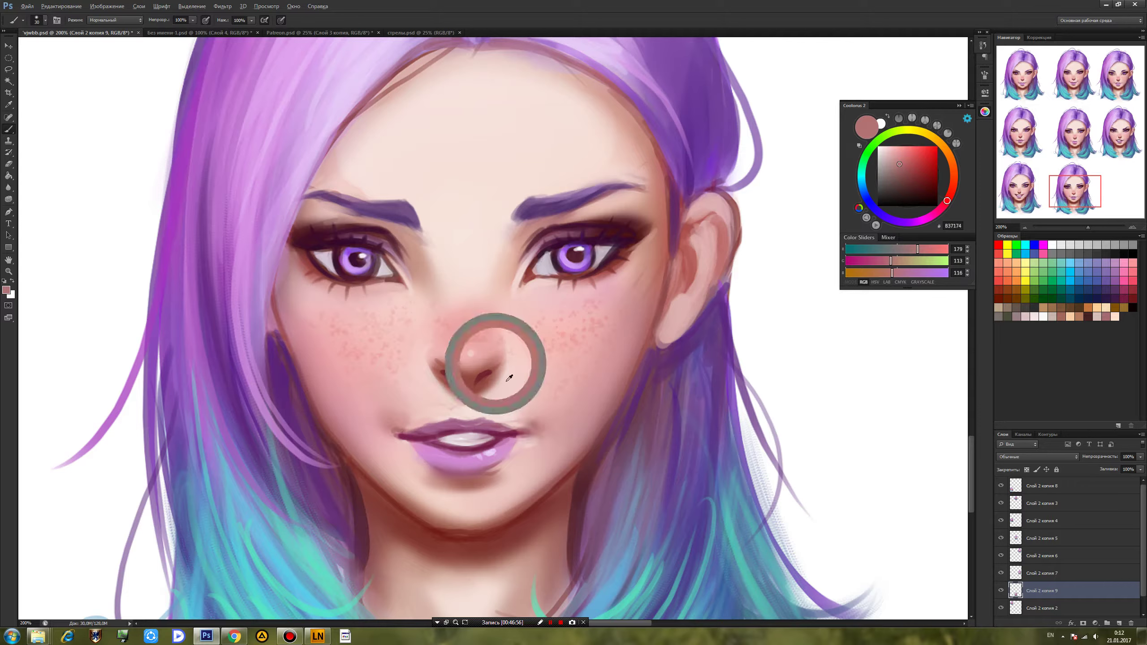
alt+click(545, 443)
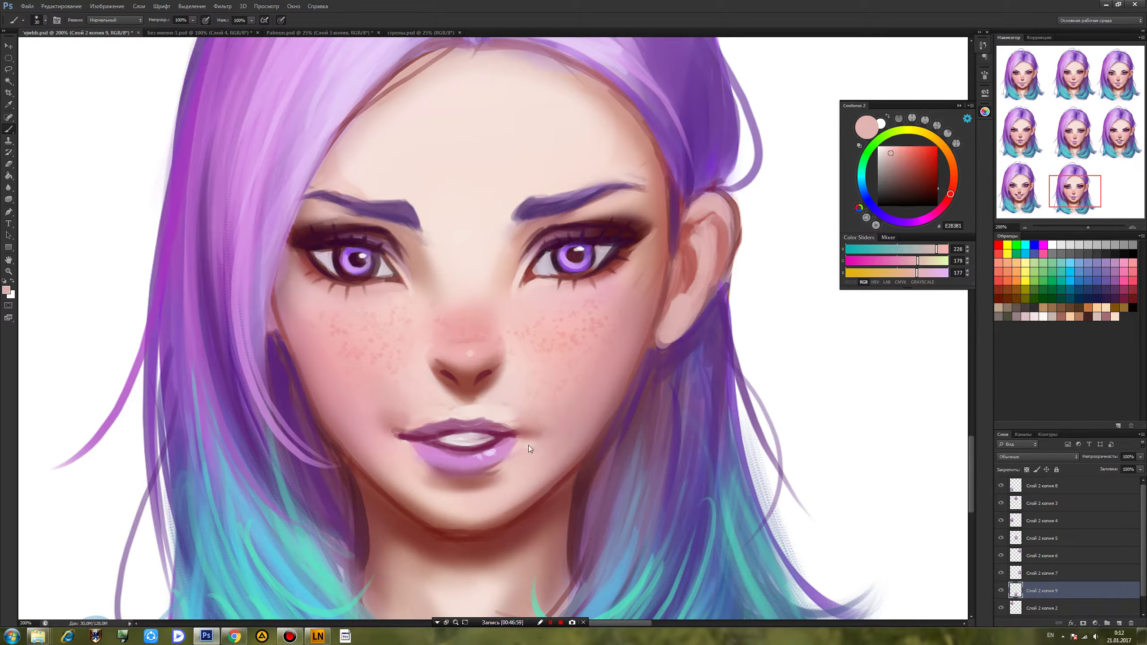
Smooth the upper lip and blend the skin around the hair-side mouth corner with sampled mauve and skin pinks.
alt+click(501, 407)
right_click(546, 396)
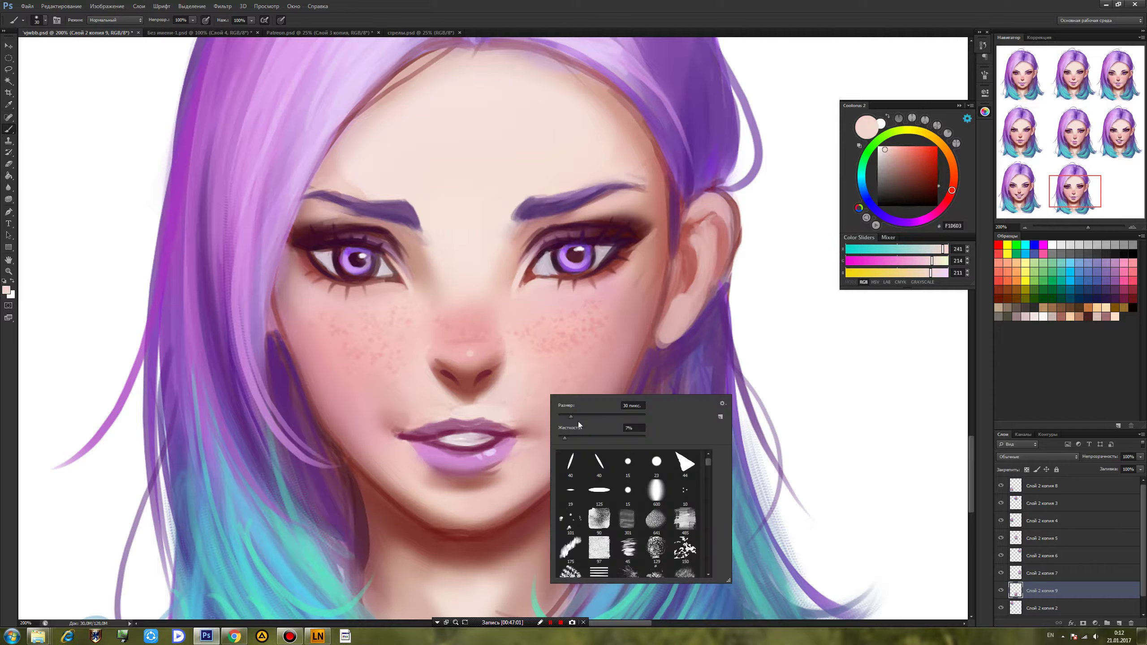
click(501, 407)
alt+click(492, 426)
alt+click(492, 427)
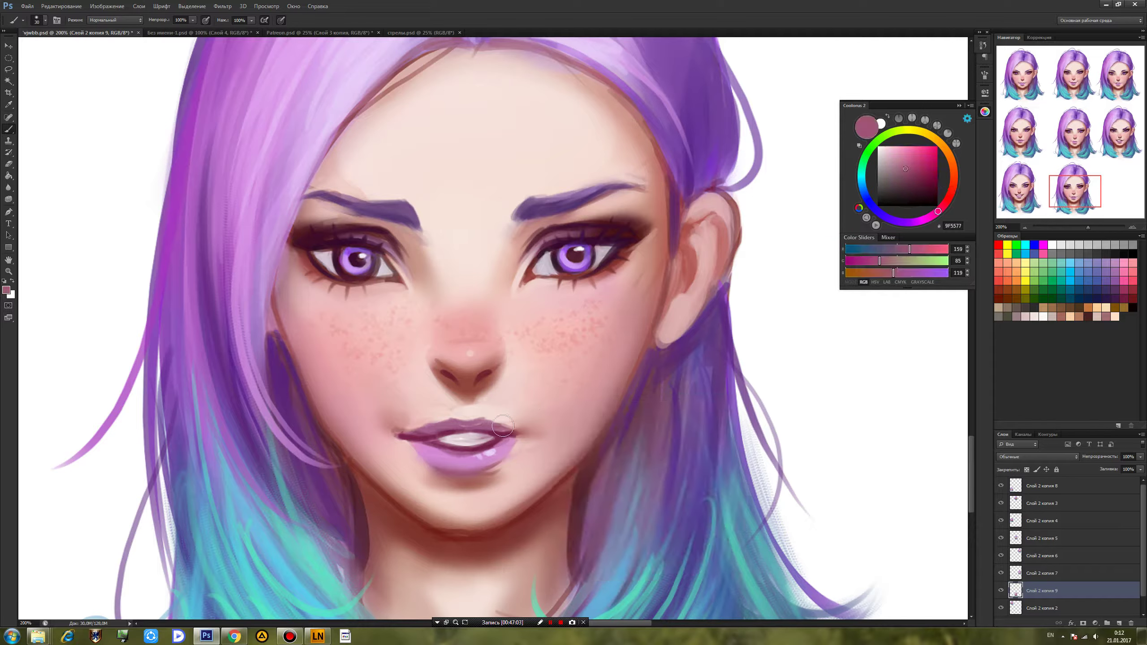
alt+click(436, 429)
alt+click(403, 428)
alt+click(416, 413)
alt+click(388, 411)
alt+click(423, 413)
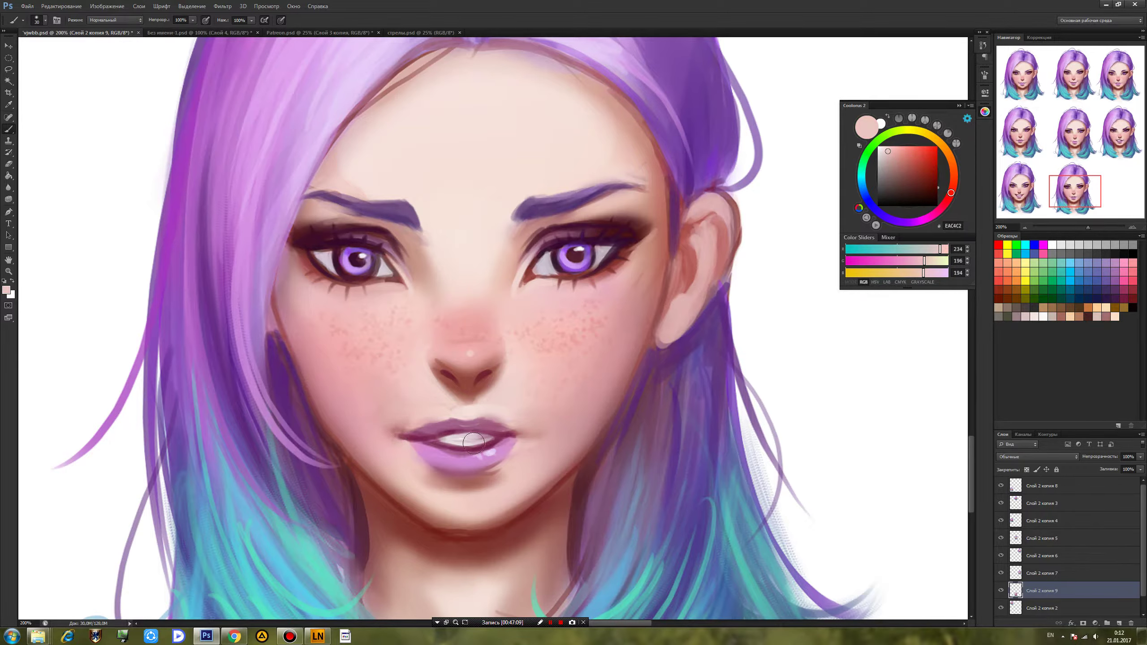
Repaint the upper lip's lower edge and the top of the teeth using a hard 15-pixel brush with sampled colours.
right_click(490, 436)
click(579, 505)
click(514, 458)
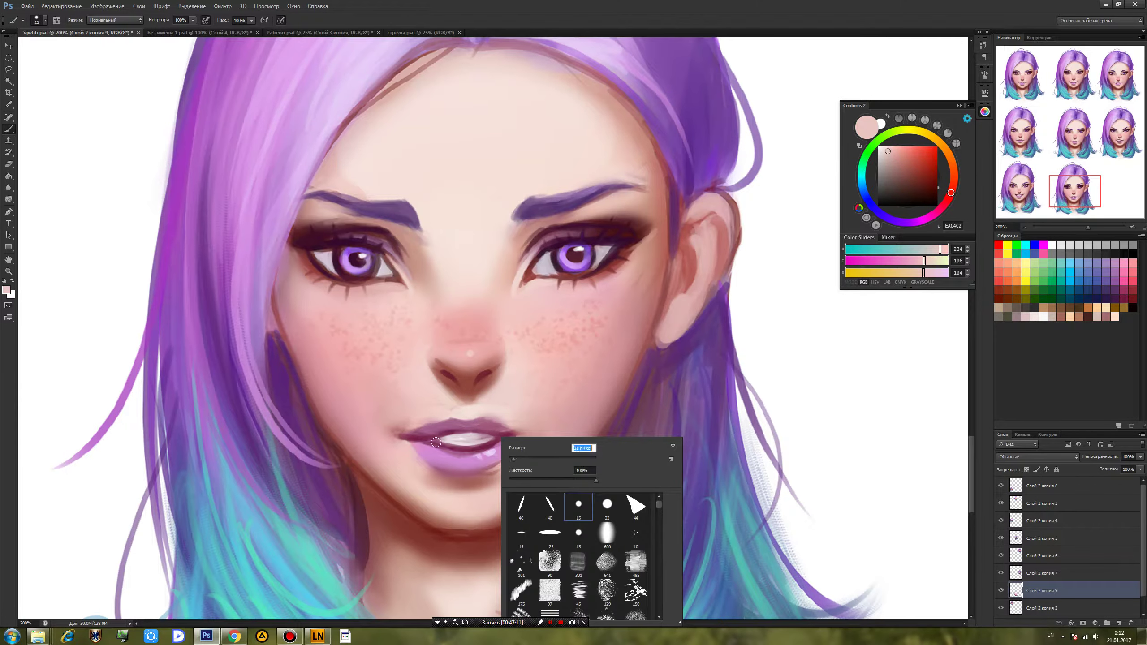
alt+click(427, 440)
drag(422, 435, 470, 433)
alt+click(446, 440)
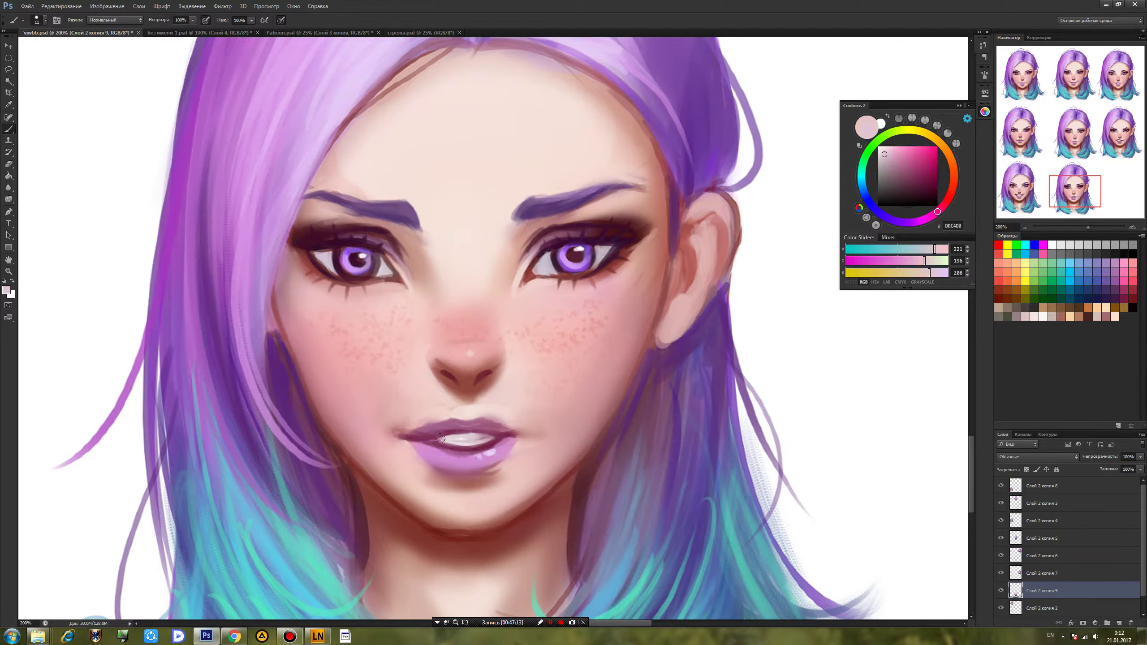
alt+click(436, 431)
alt+click(485, 438)
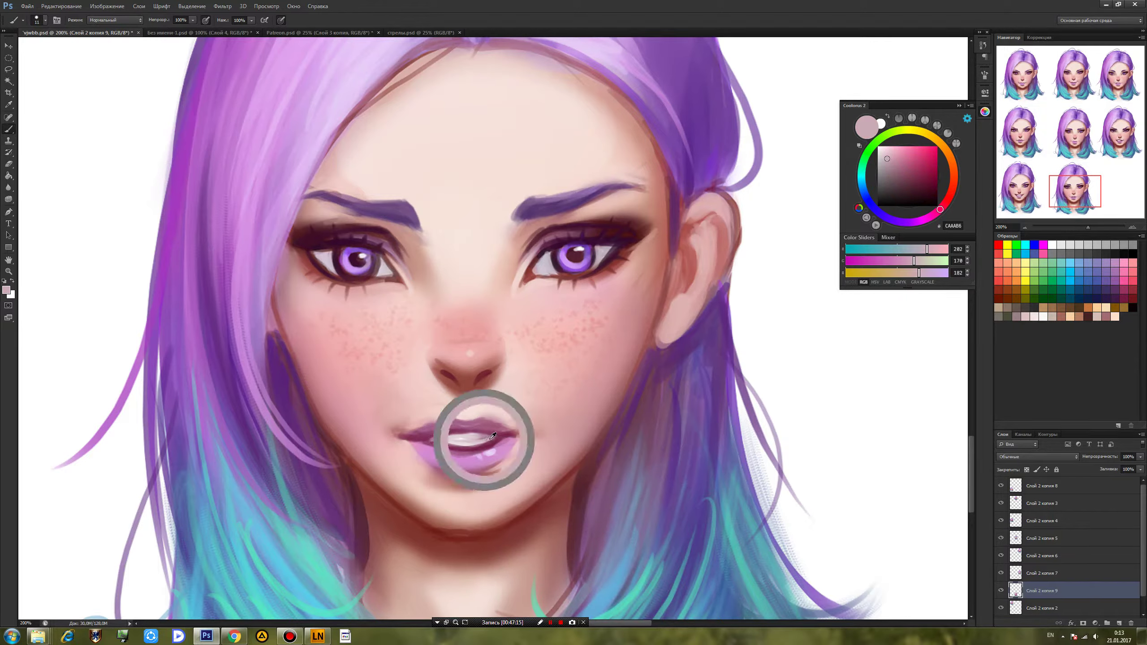
Redraw the ear-side end of the mouth line with sampled lip colours and soften its corner with dusty pink.
alt+click(507, 435)
alt+click(421, 437)
alt+click(464, 431)
drag(510, 436, 525, 435)
alt+click(405, 435)
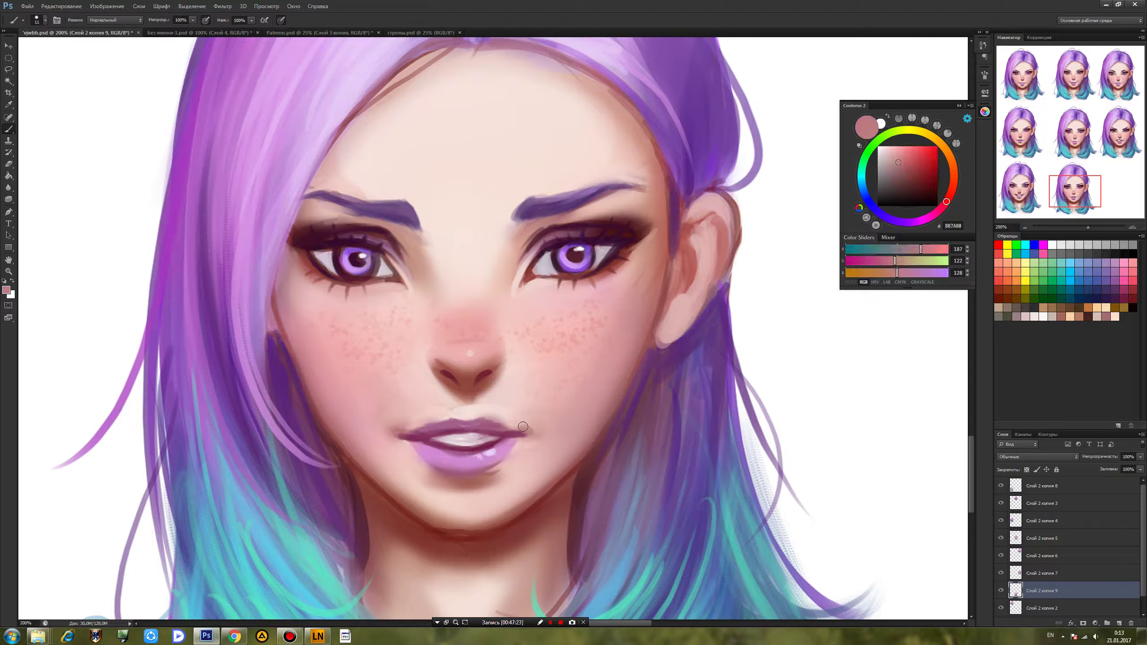
drag(523, 427, 522, 434)
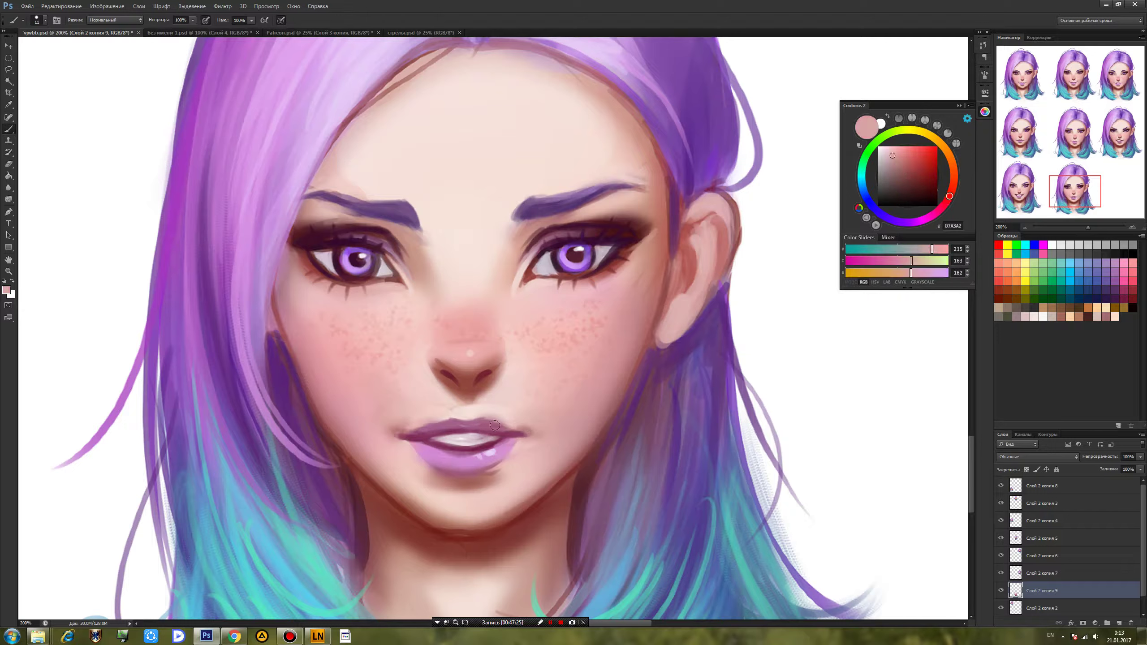
Define the hair-side nostril edge and mouth corner with sampled dark red 6E1E2E.
alt+click(436, 369)
drag(435, 370, 443, 376)
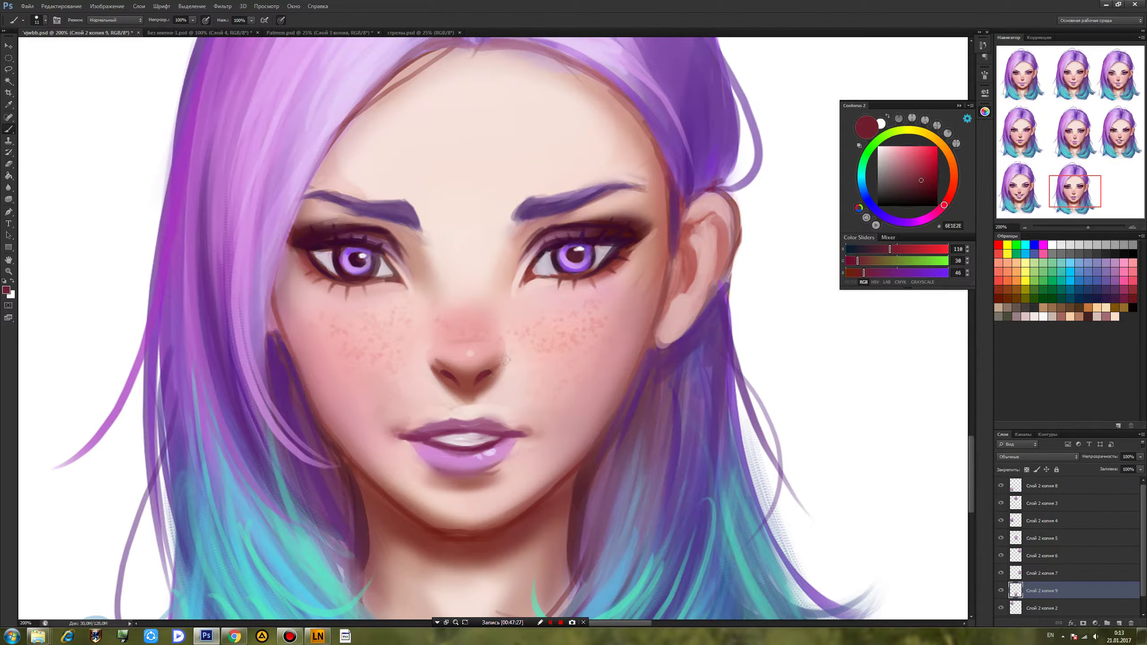
drag(412, 435, 401, 434)
Soften the lower lashes and lash line of both eyes with sampled dusty pinks such as B25E5F and C1797C.
alt+click(604, 274)
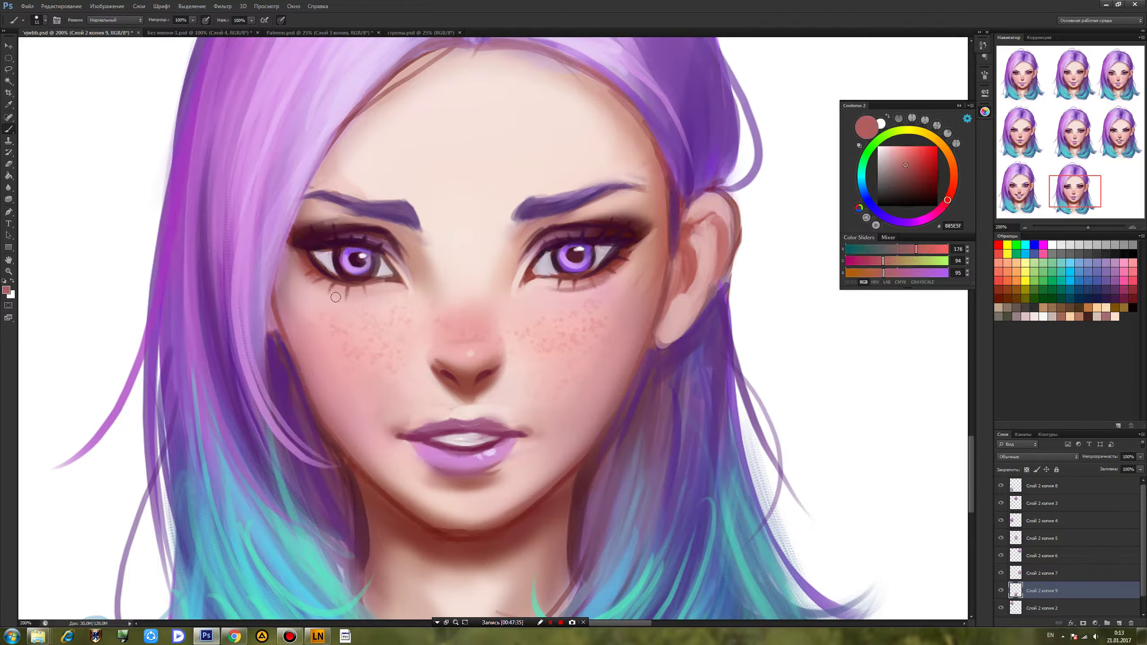
drag(322, 282, 373, 291)
alt+click(315, 278)
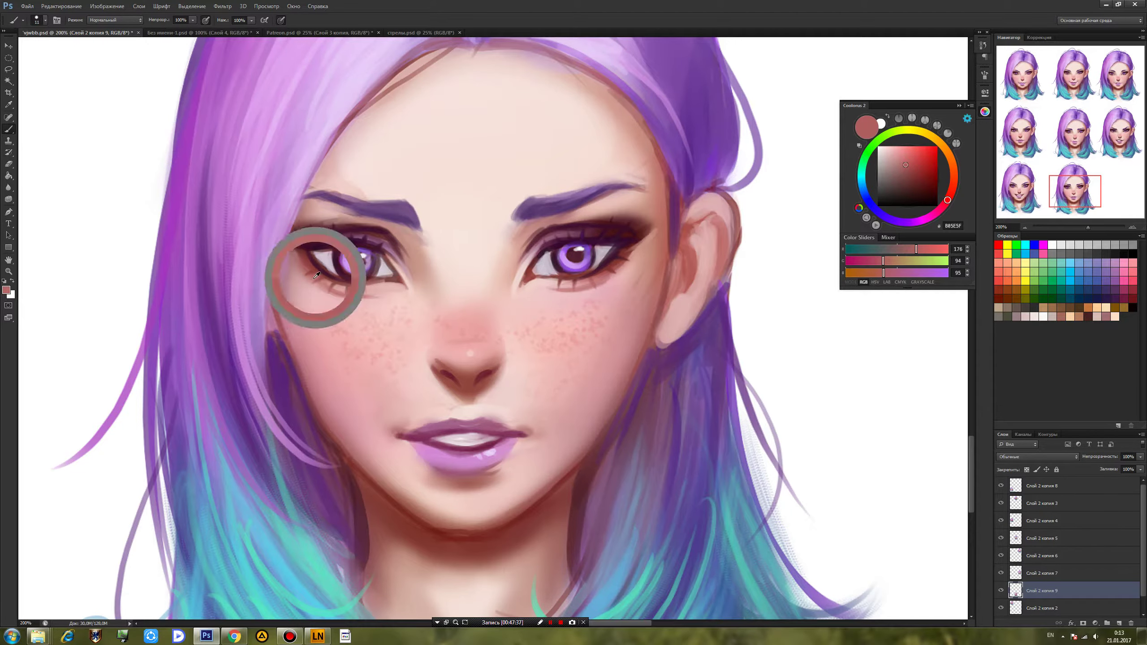
right_click(599, 312)
click(615, 333)
click(598, 275)
alt+click(565, 290)
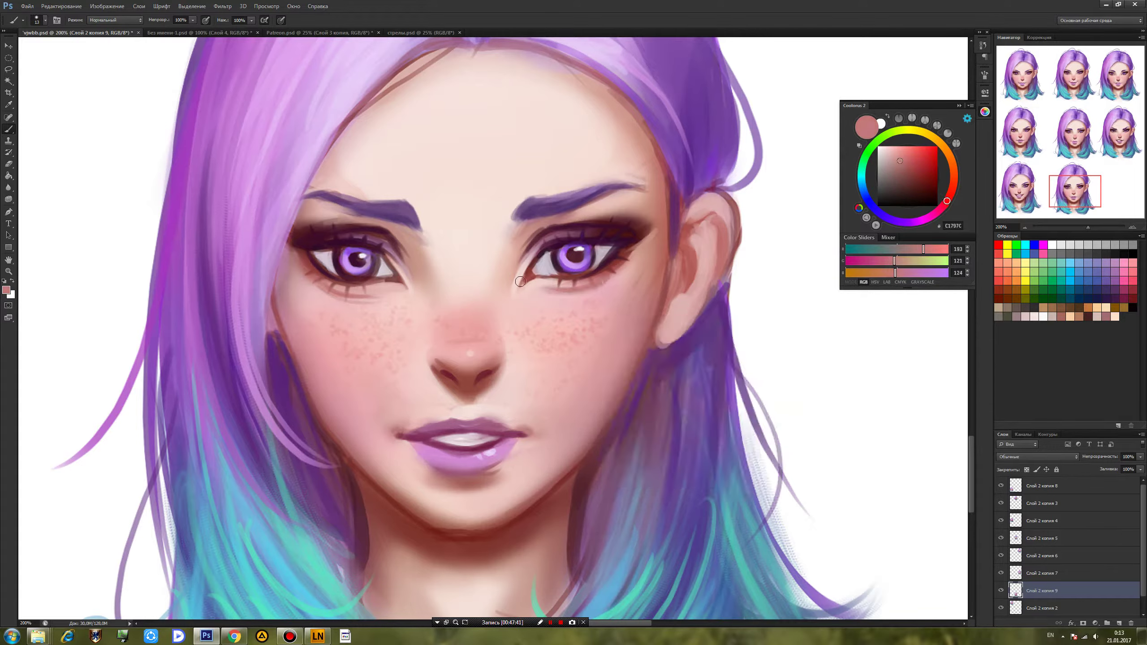
Blend the skin beneath both eyes and touch the nose tip with sampled light pinks such as F4CCC8, and save the file.
alt+click(400, 297)
alt+click(528, 303)
alt+click(549, 303)
alt+click(395, 294)
drag(378, 297, 389, 291)
click(467, 351)
key(ctrl+s)
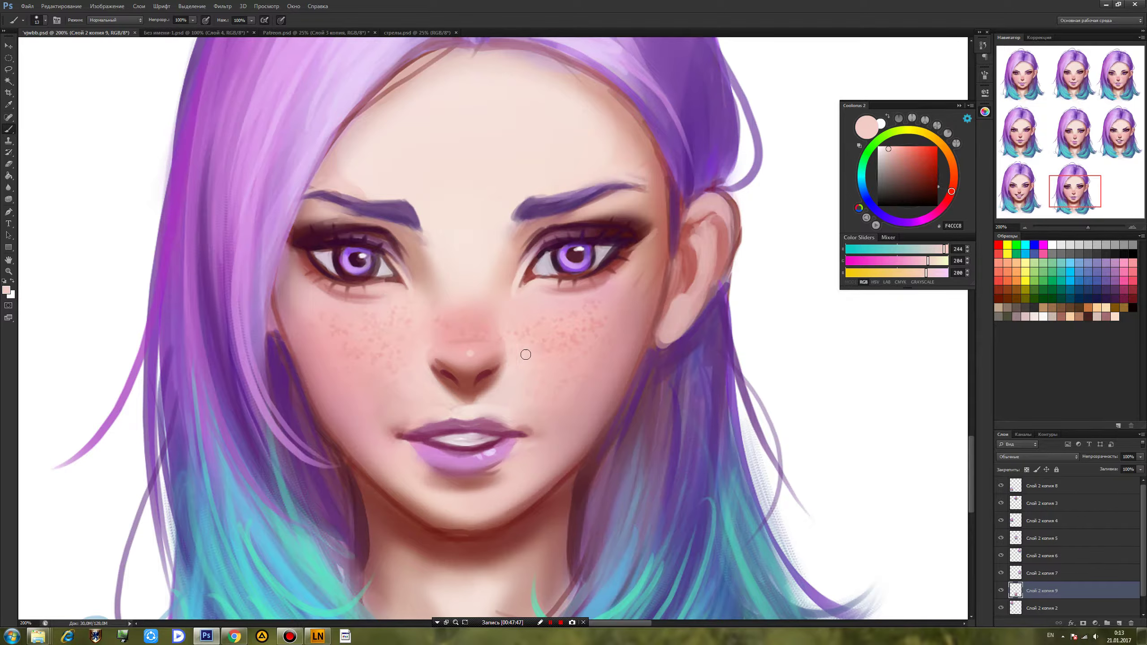
Brighten the lower edges of the eye whites with sampled D1CACE and add tiny wet highlights in near-white FBF4F8 using a fine brush.
alt+click(582, 245)
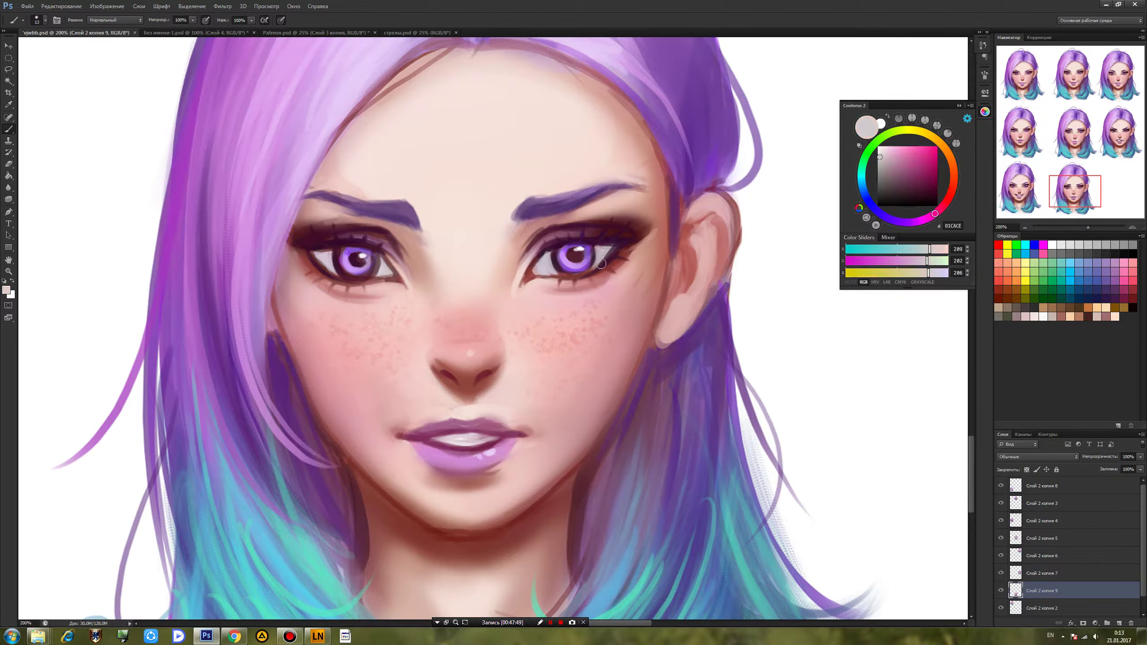
right_click(613, 295)
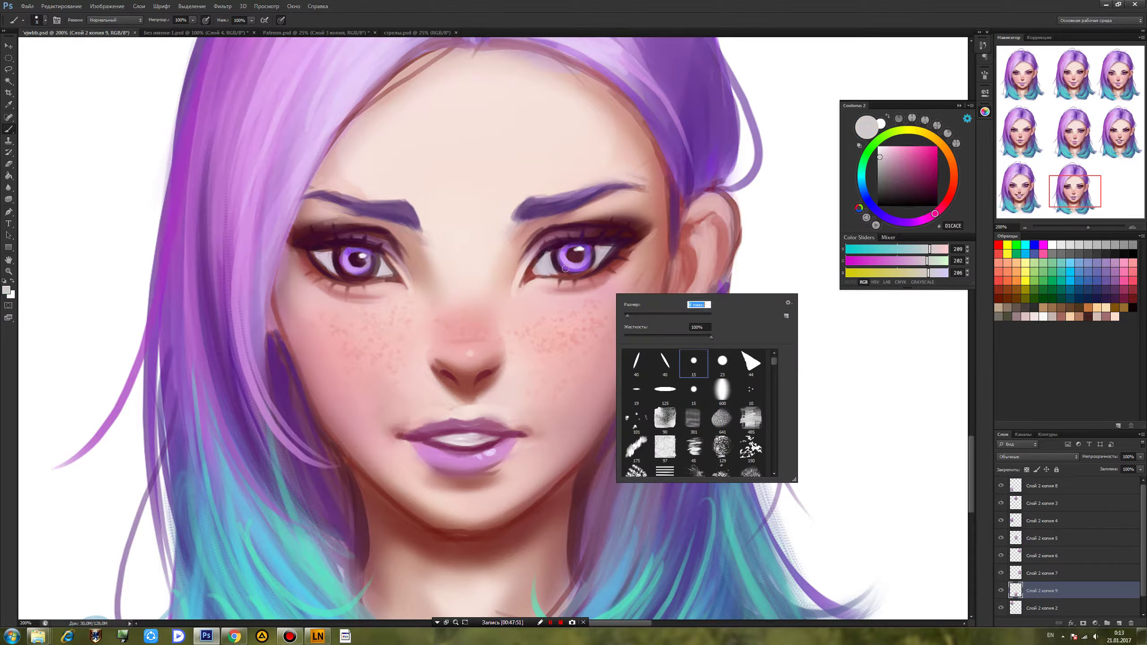
key(Return)
click(585, 272)
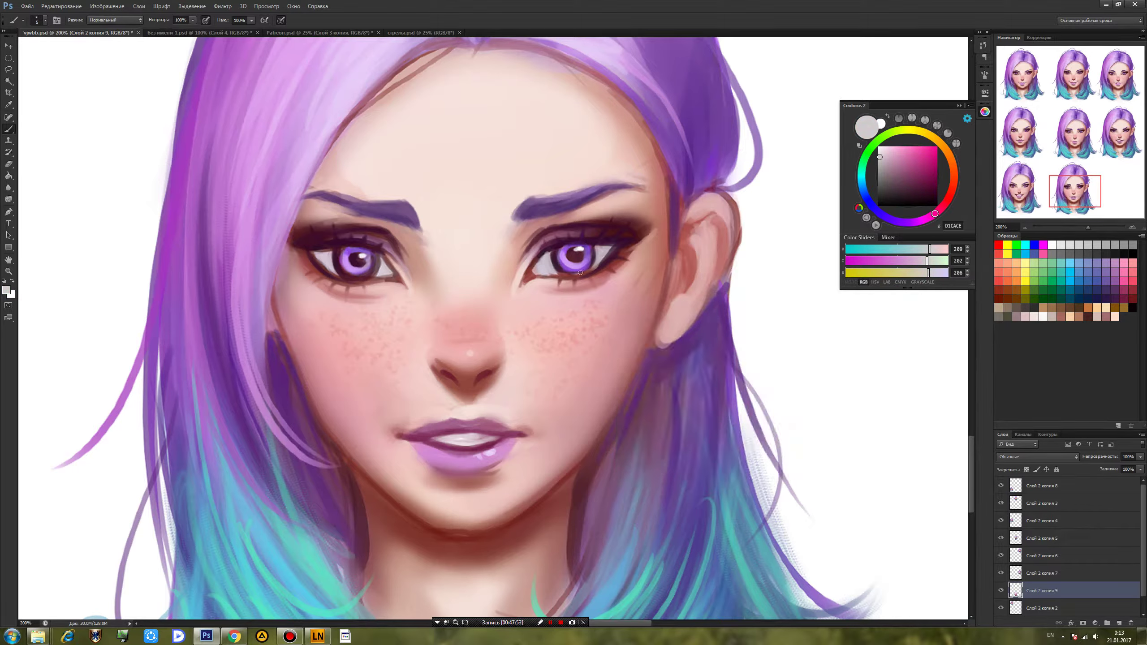
drag(580, 275, 541, 277)
click(879, 147)
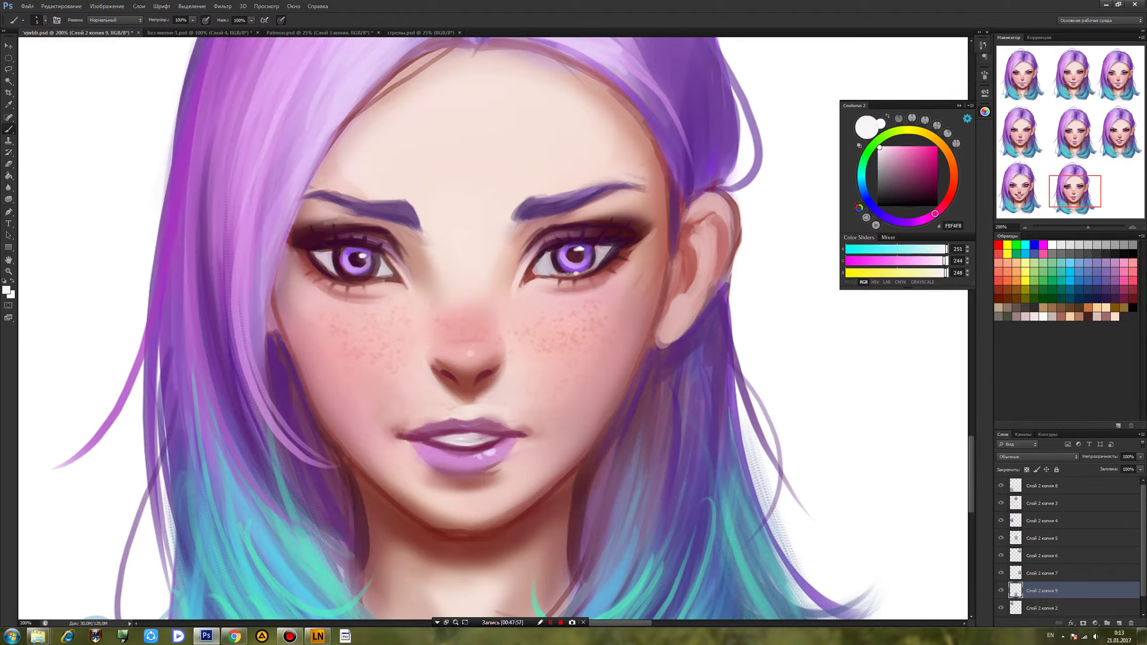
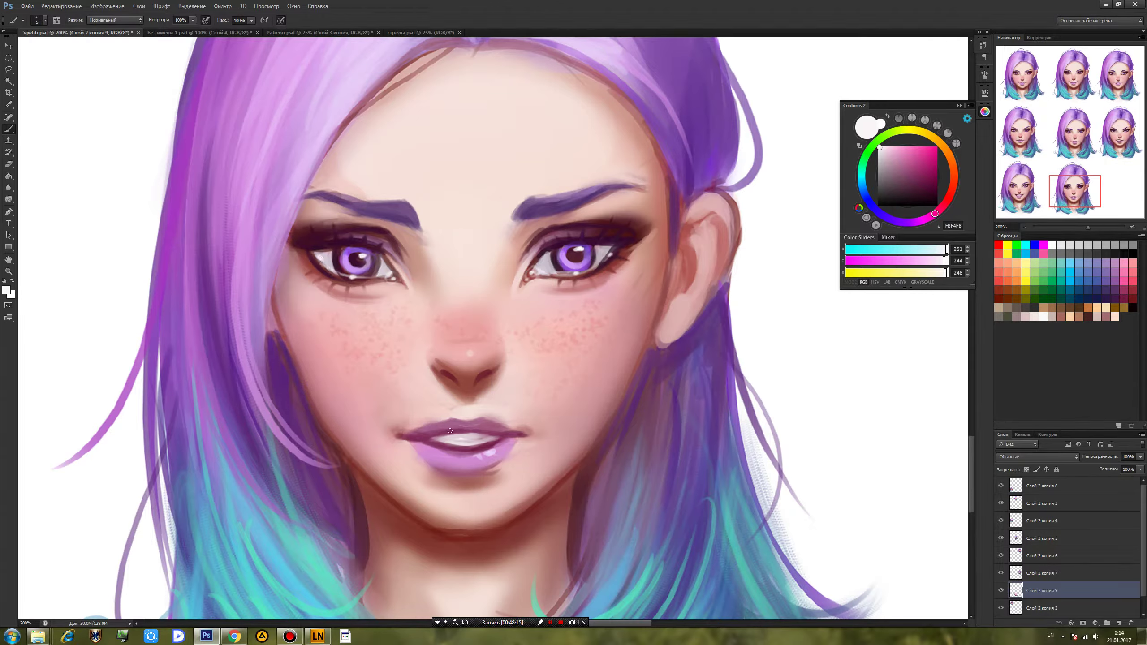
Refine the upper lip's top contour with sampled mauve A25D89 and the neighbouring skin tone.
alt+click(435, 422)
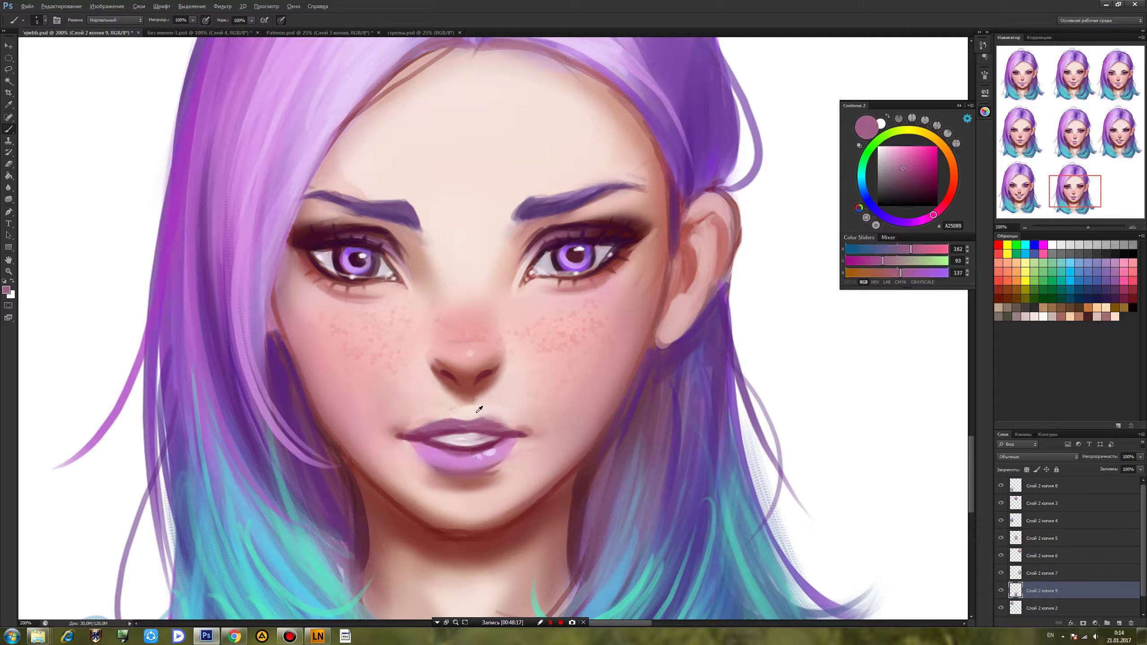
alt+click(477, 411)
alt+click(482, 423)
alt+click(447, 453)
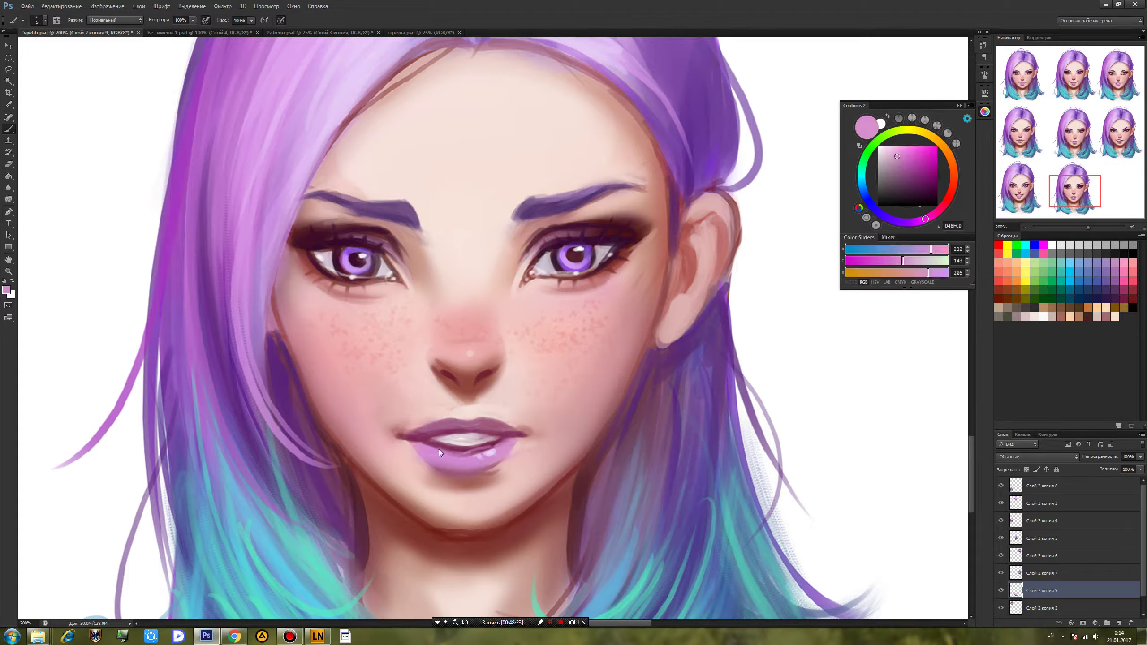
Repaint the lower edge of the teeth and deepen the mouth opening with dark maroon 3E001F.
alt+click(455, 449)
drag(487, 442, 449, 443)
drag(925, 181, 936, 191)
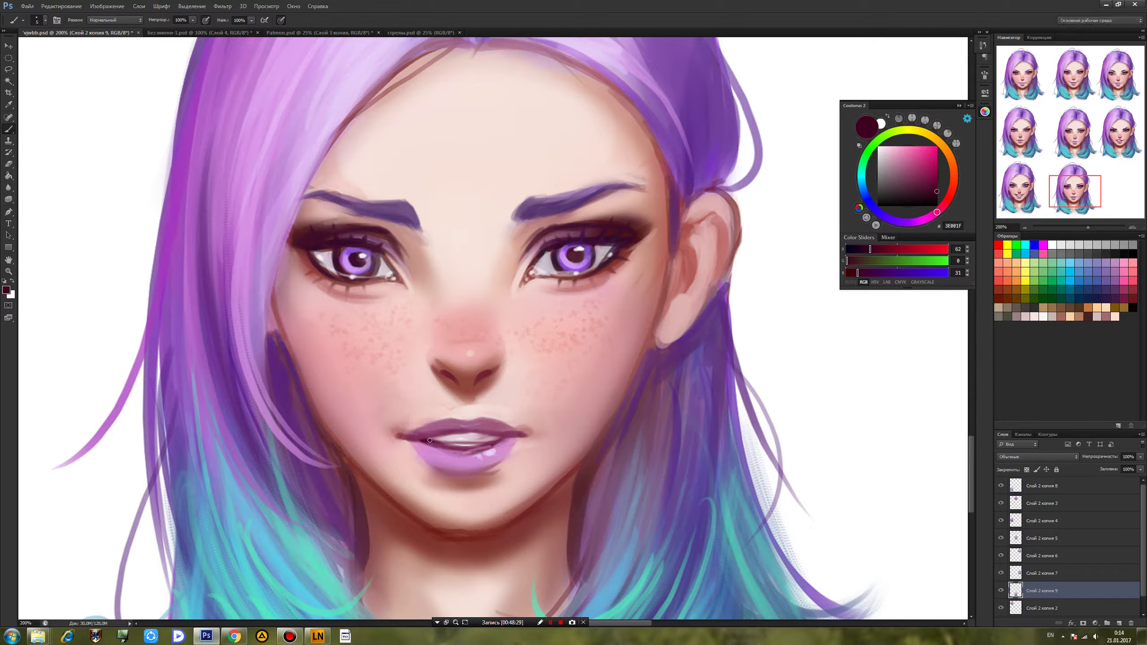
mouse_move(419, 440)
mouse_down()
mouse_move(470, 451)
mouse_move(500, 438)
mouse_up()
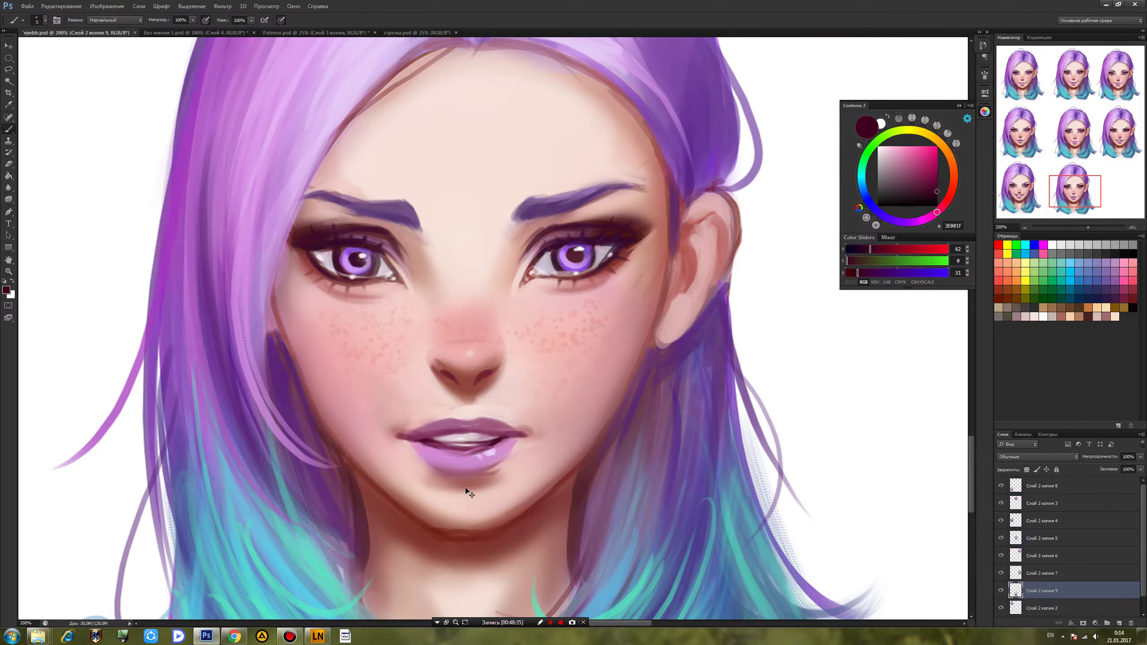
Duplicate the first portrait's layer, place the copy in the empty last spot of the third row, and save the file.
scroll(468, 493, down, 3)
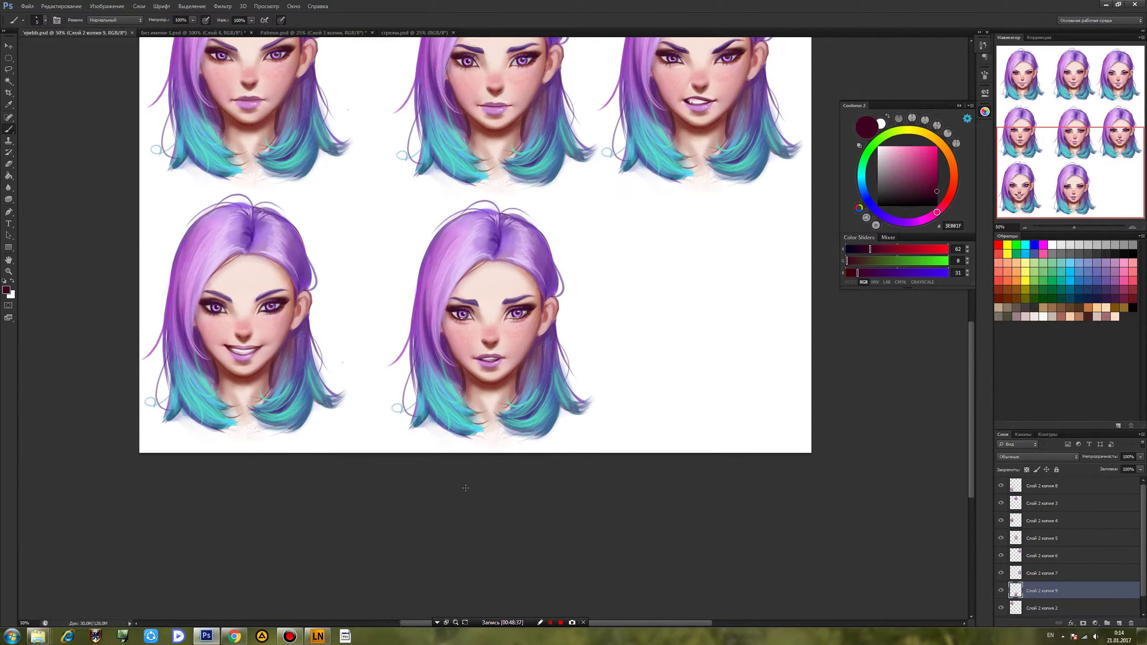
drag(625, 288, 591, 462)
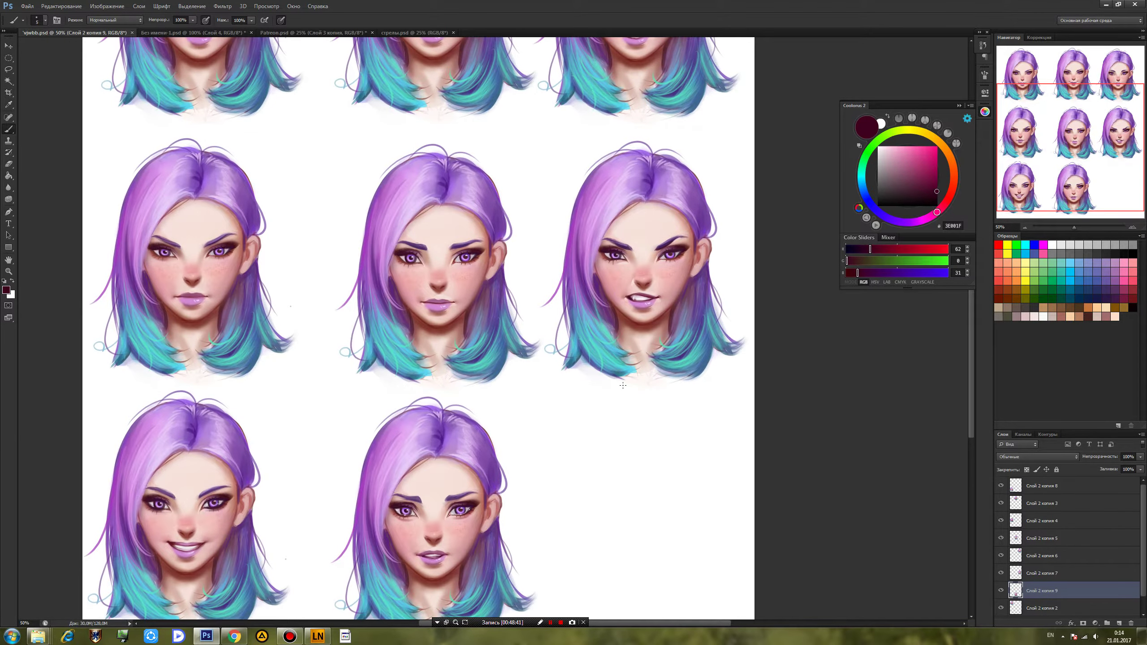
scroll(623, 385, down, 1)
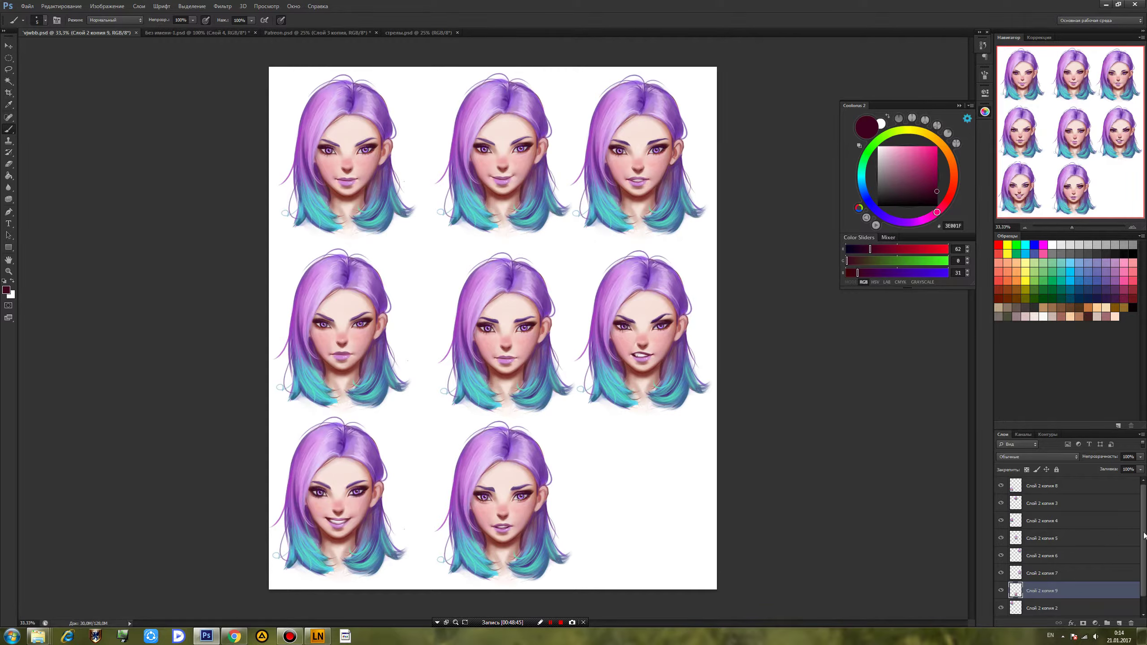
scroll(1144, 535, down, 2)
click(1035, 597)
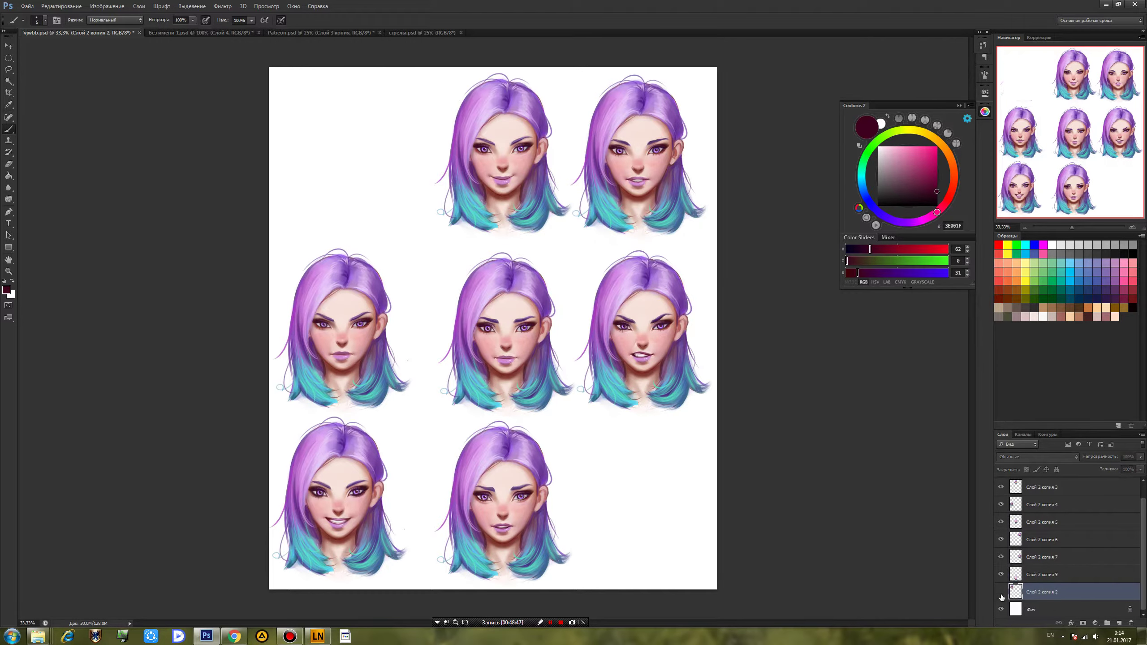
key(ctrl+j)
ctrl+drag(451, 312, 665, 488)
ctrl+drag(645, 348, 707, 479)
key(ctrl+s)
Sketch a raised opening in the new portrait's upper lip with a sampled dark lip colour and fill the front teeth with white FFFFFF.
key(ctrl+plus)
key(ctrl+plus)
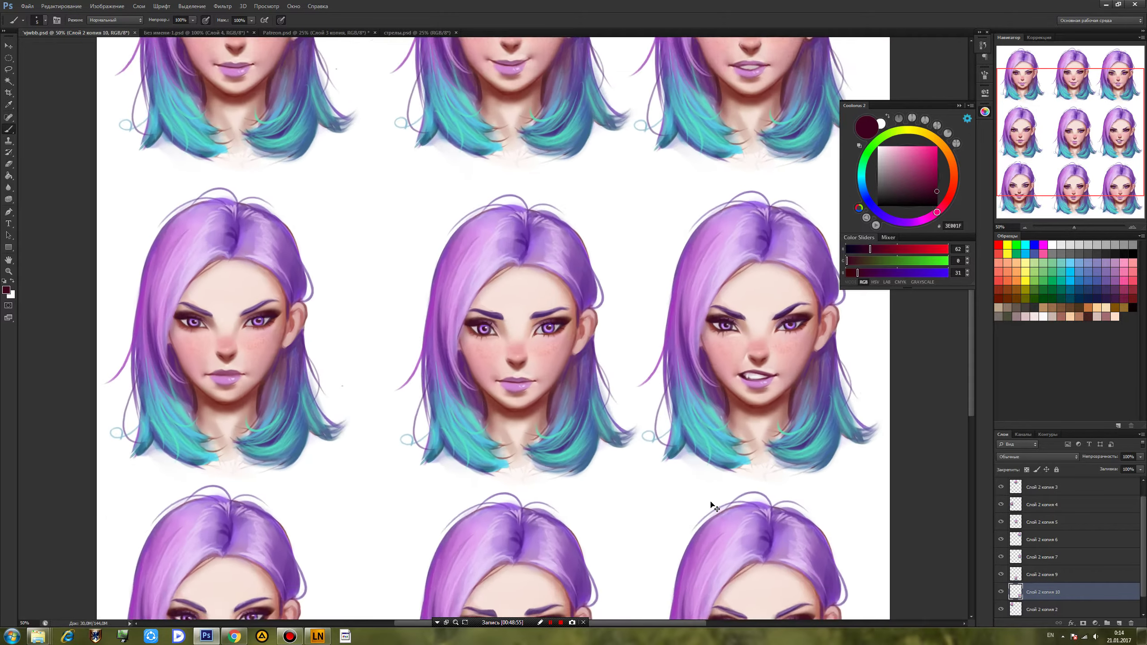
click(1111, 194)
drag(771, 449, 663, 415)
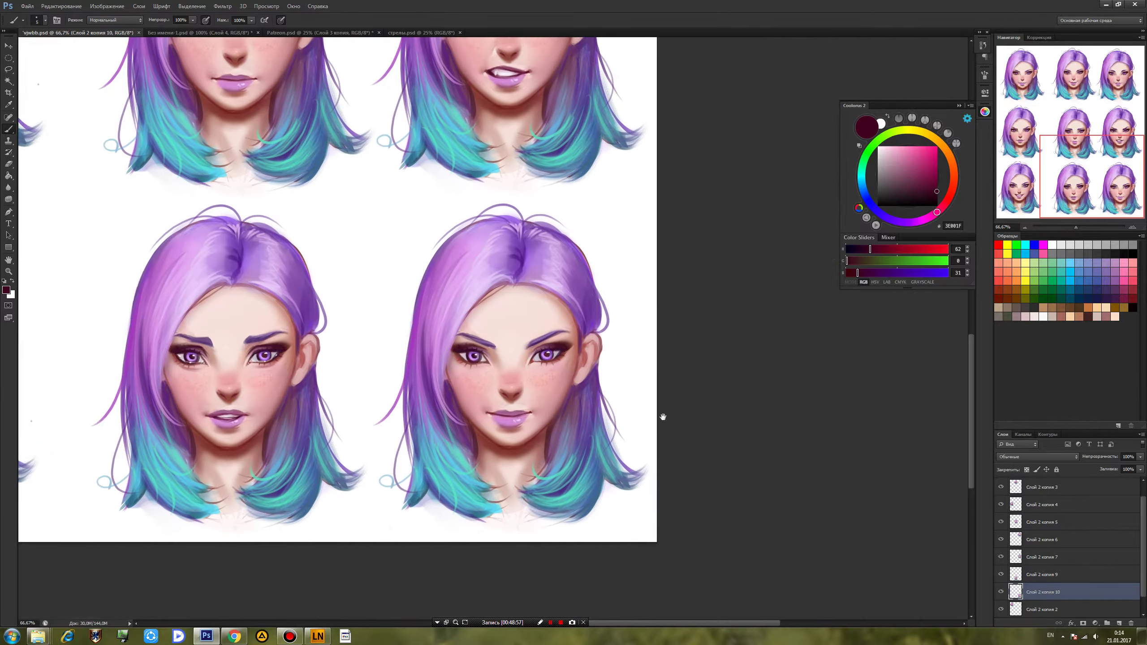
key(ctrl+plus)
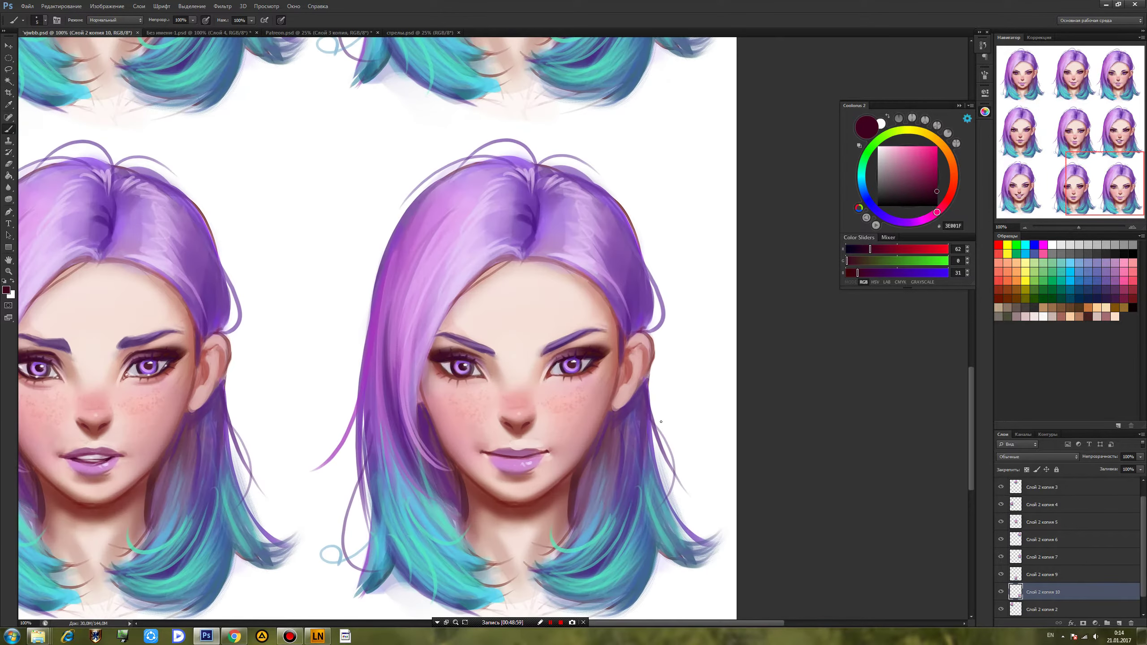
drag(666, 447, 685, 367)
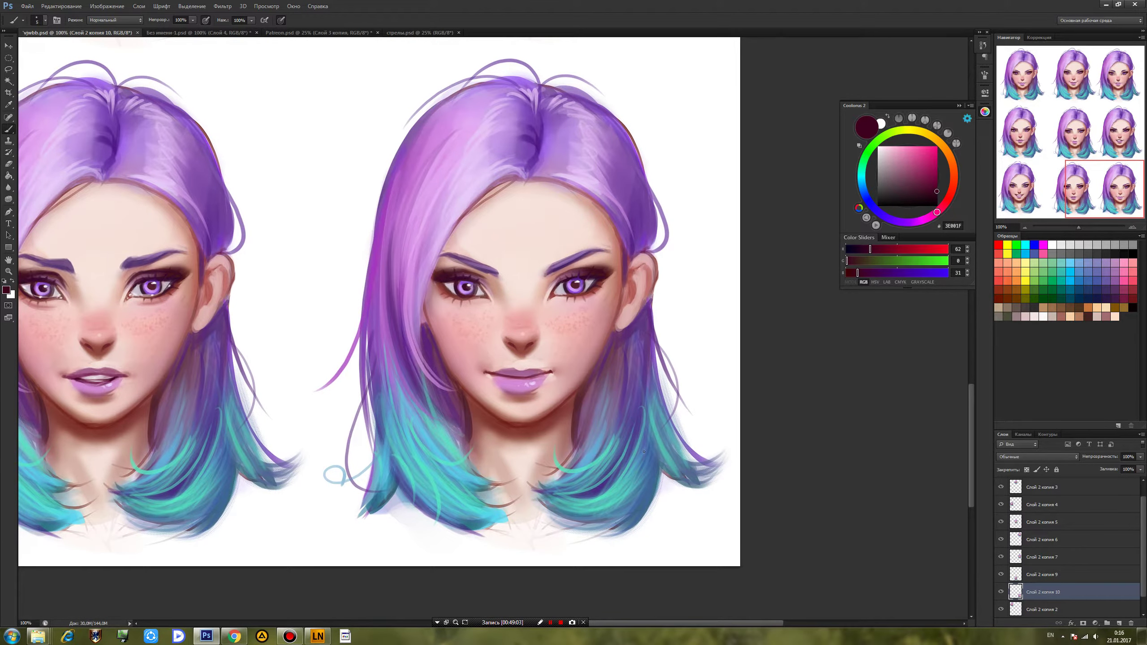
key(ctrl+plus)
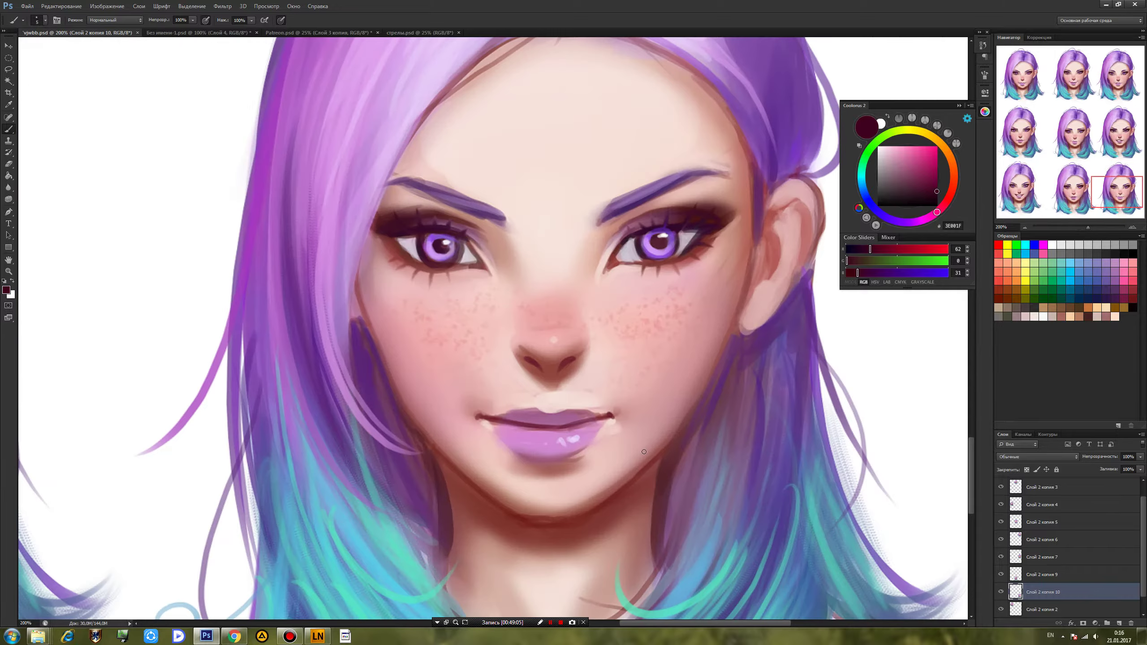
drag(644, 353, 603, 395)
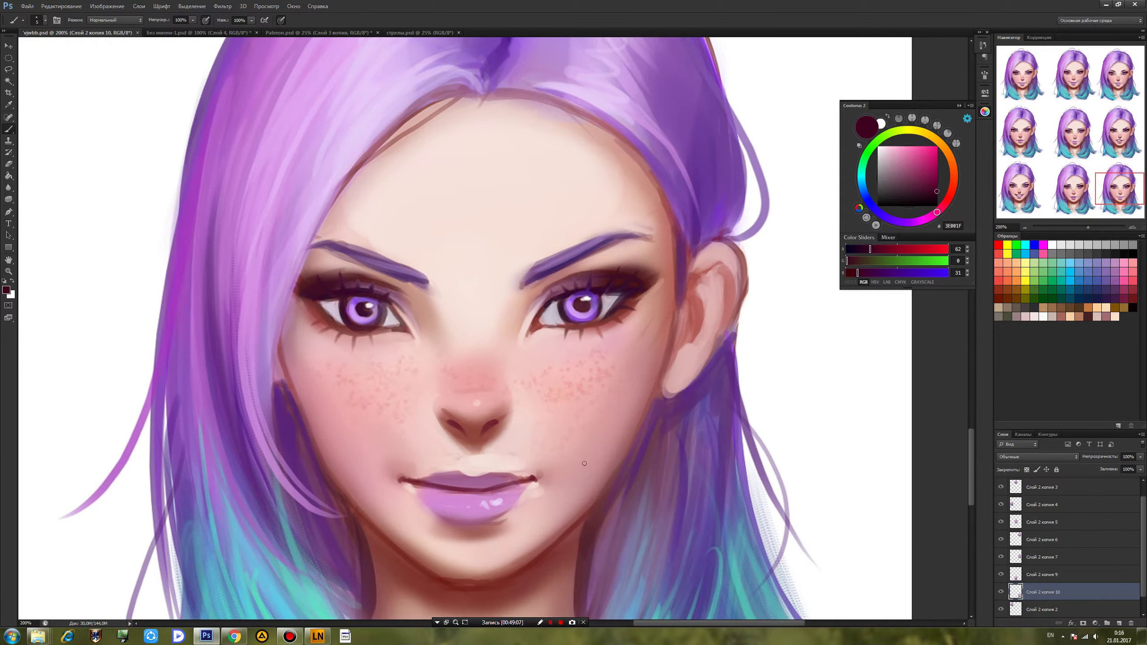
drag(532, 469, 539, 446)
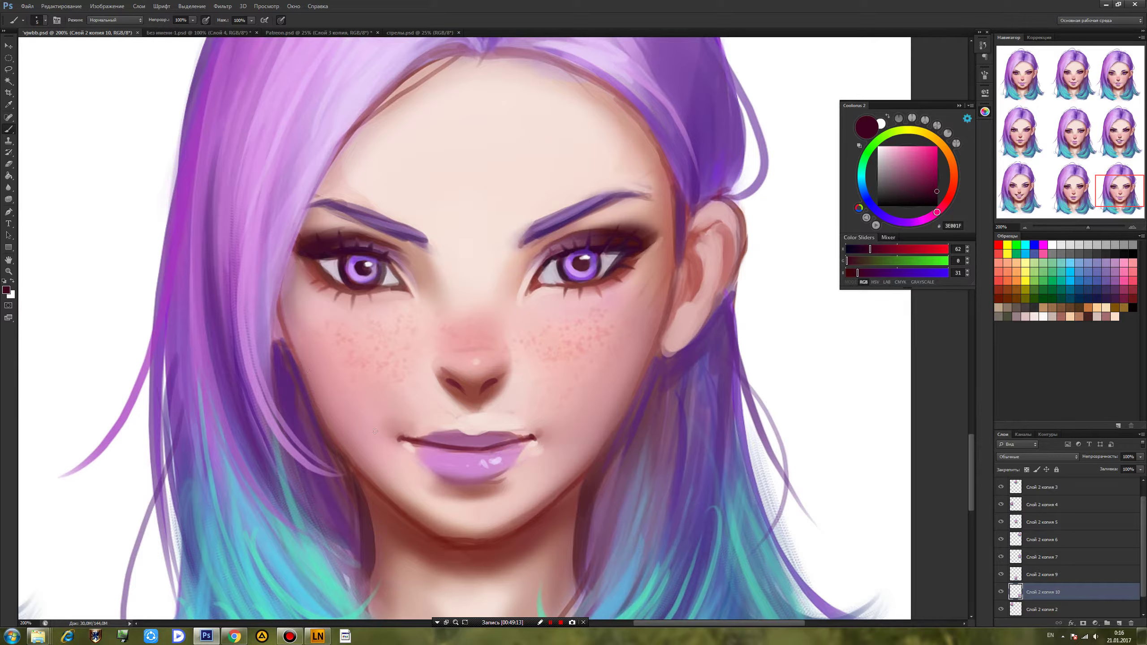
alt+click(419, 442)
mouse_move(456, 432)
mouse_down()
mouse_move(504, 441)
mouse_move(462, 435)
mouse_move(472, 435)
mouse_move(483, 435)
mouse_move(446, 446)
mouse_move(480, 442)
mouse_move(457, 443)
mouse_up()
key(x)
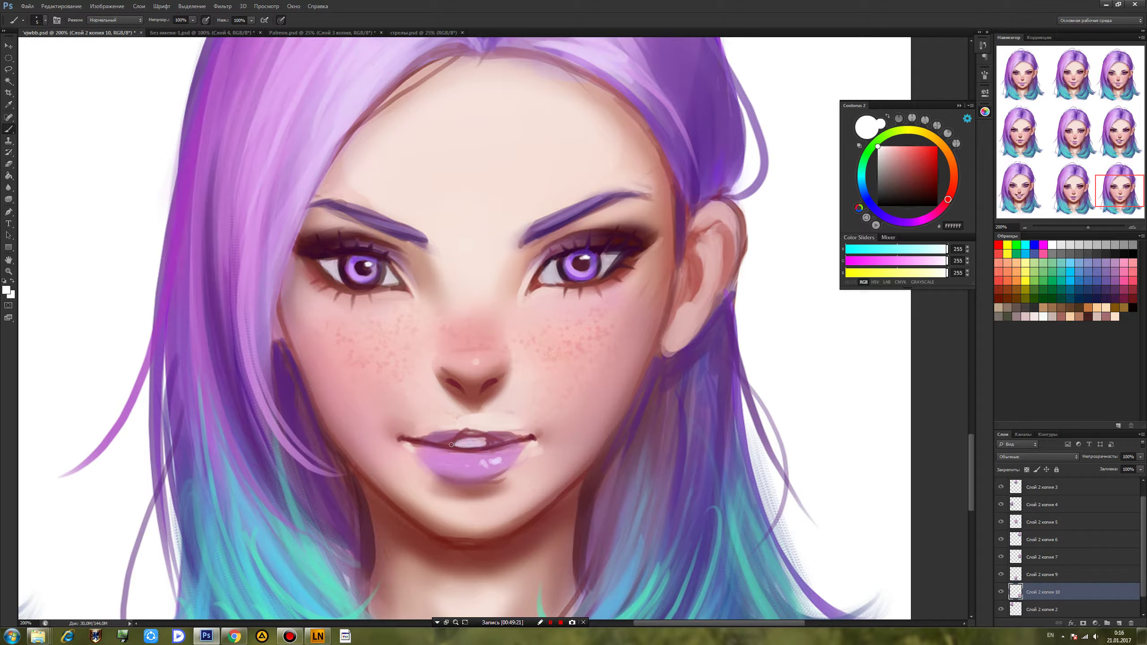
Rebuild the upper lip above the teeth as a fuller, higher bow using sampled mauve tones.
alt+click(436, 437)
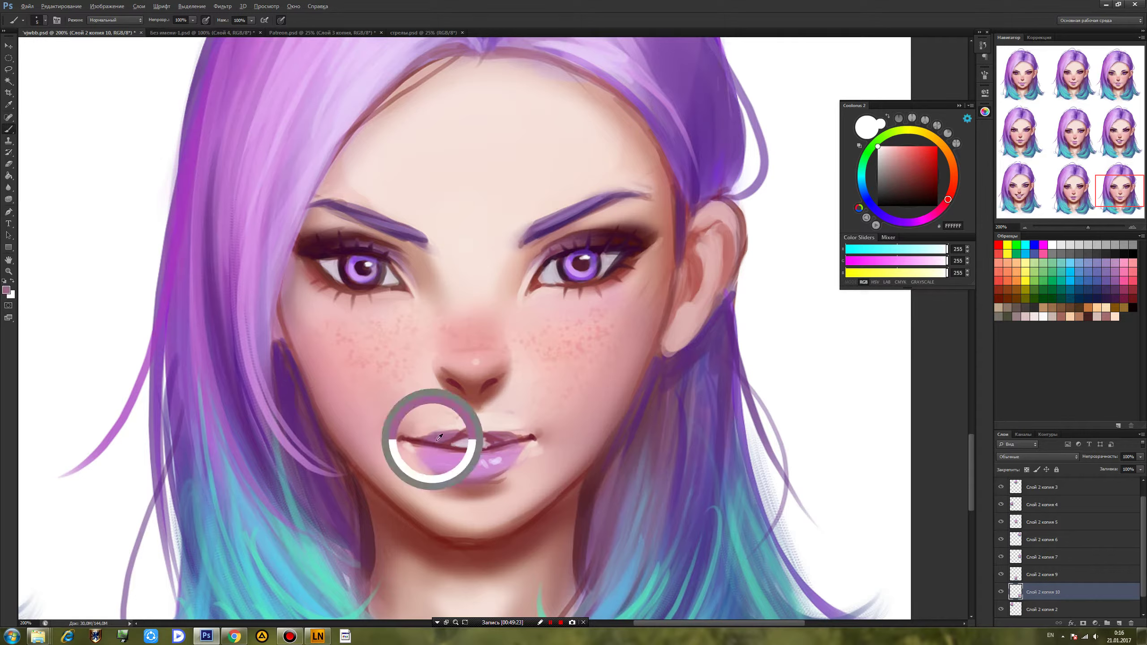
mouse_move(435, 429)
mouse_down()
mouse_move(462, 418)
mouse_move(505, 430)
mouse_move(460, 428)
mouse_move(501, 427)
mouse_up()
alt+click(441, 444)
right_click(455, 428)
click(565, 499)
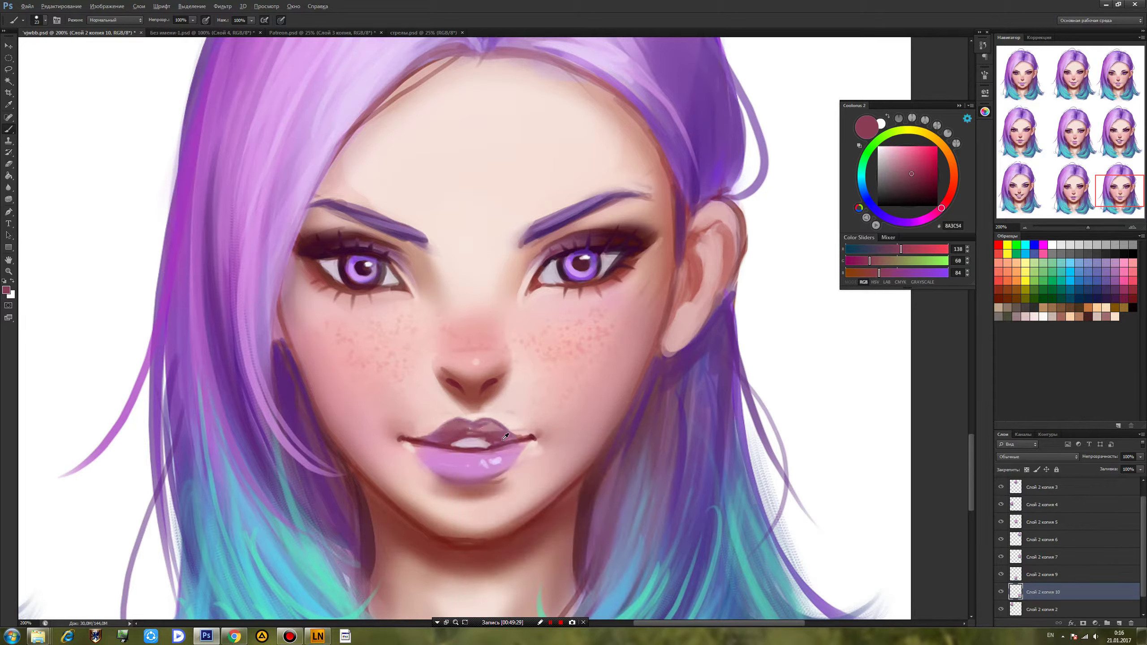
Smooth the upper lip's shading and outer contour with sampled lip and skin colours.
alt+click(483, 425)
alt+click(487, 427)
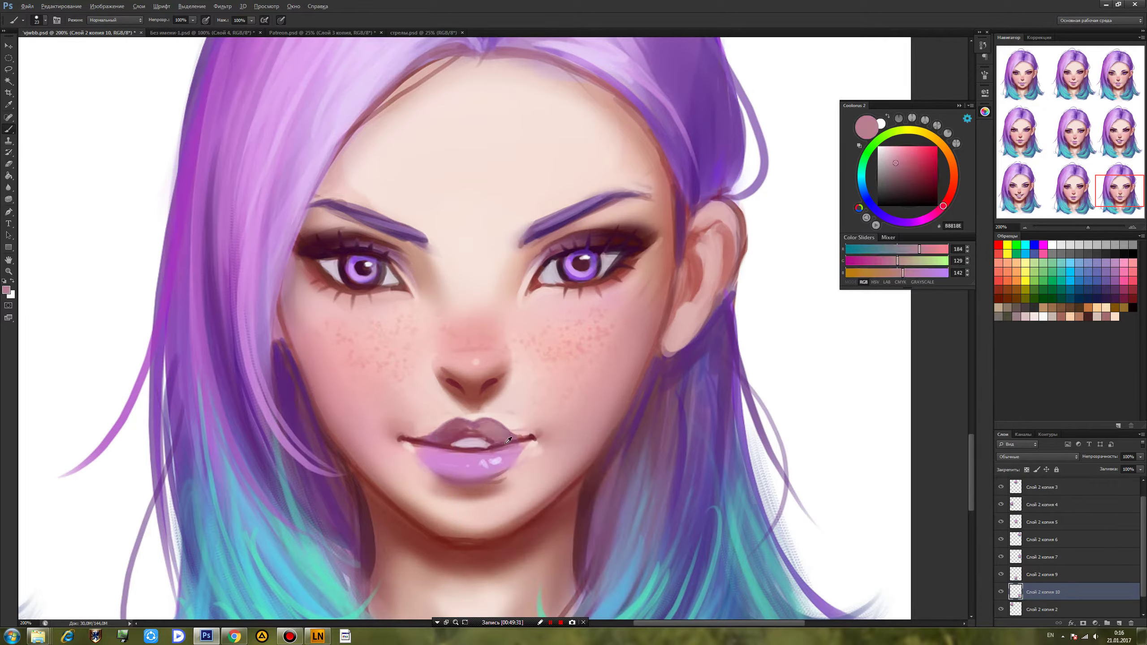
alt+click(457, 437)
drag(452, 434, 470, 429)
alt+click(471, 430)
alt+click(495, 446)
Paint over both outer ends of the mouth line with sampled skin pinks to narrow the mouth.
alt+click(414, 453)
alt+click(404, 427)
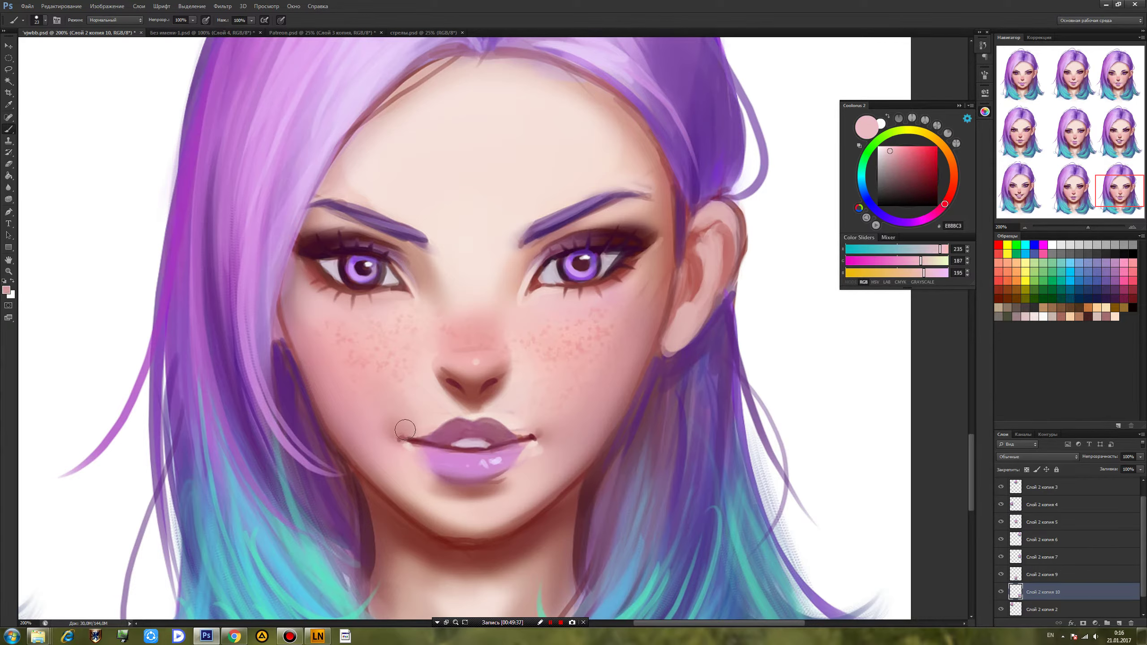
drag(405, 429, 414, 445)
alt+click(510, 422)
alt+click(507, 421)
drag(510, 425, 530, 434)
Enlarge the teeth area down over the middle of the lower lip with sampled pale mauve D1B2C6.
alt+click(473, 453)
alt+click(472, 448)
drag(459, 448, 477, 455)
alt+click(477, 443)
alt+click(473, 458)
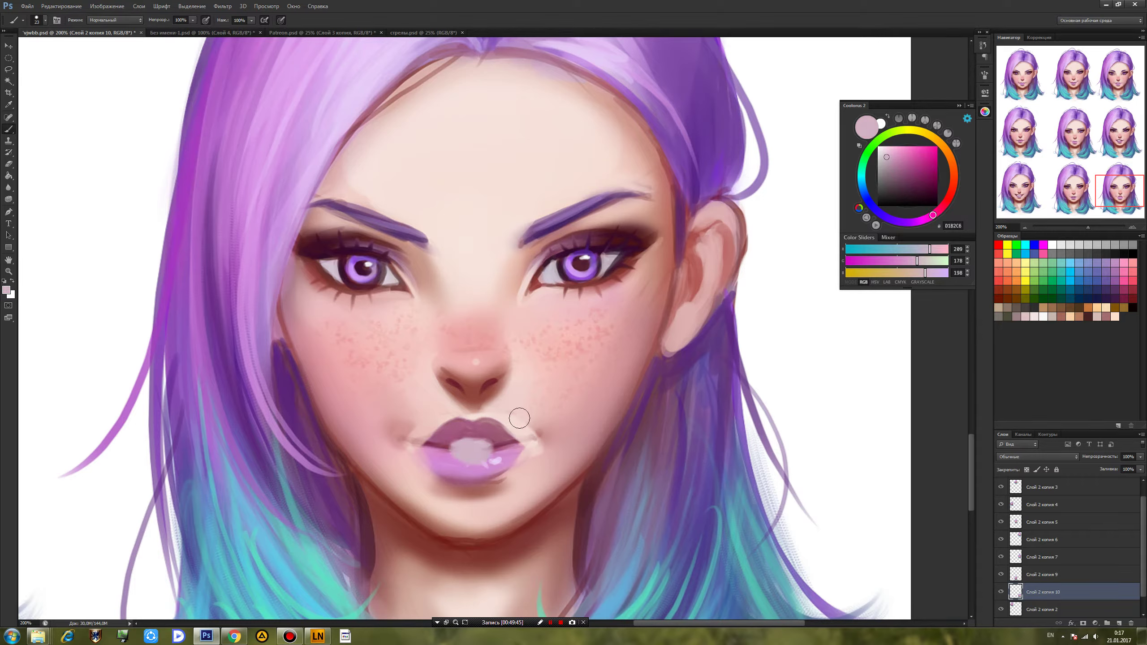
Outline the mouth opening, the lower lip's centre dip and its bottom edge in dark red 61162C with a fine hard brush.
click(942, 209)
click(924, 183)
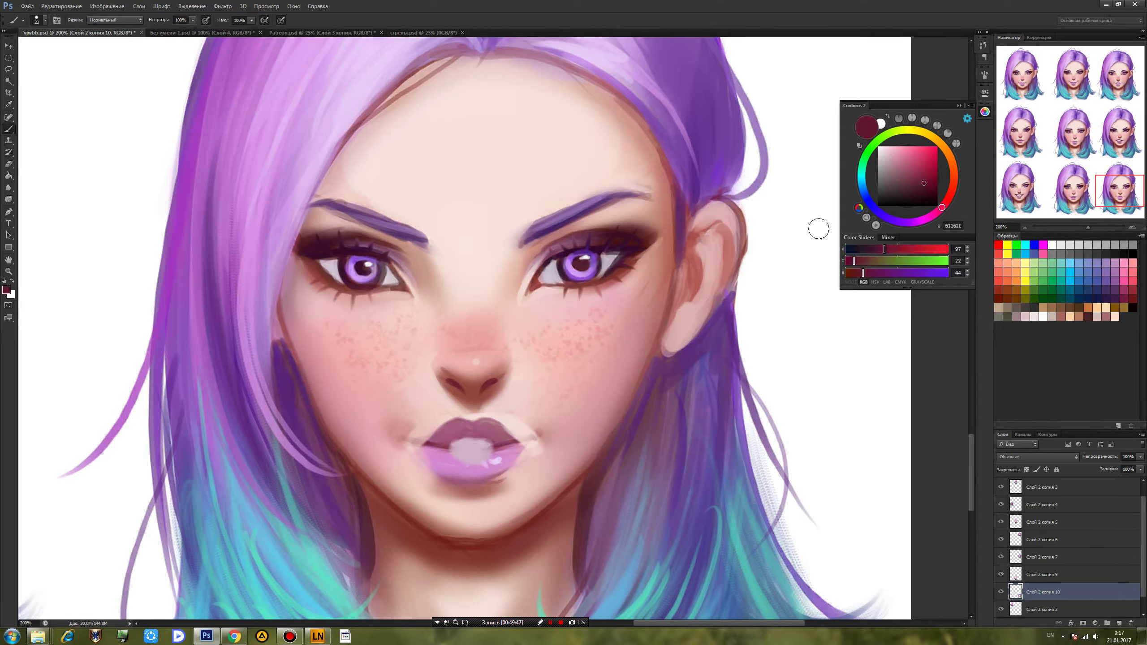
right_click(472, 416)
click(555, 482)
drag(421, 447, 445, 445)
right_click(526, 416)
drag(543, 437, 539, 436)
click(426, 447)
mouse_move(442, 445)
mouse_down()
mouse_move(514, 444)
mouse_move(434, 451)
mouse_move(470, 470)
mouse_up()
mouse_move(471, 468)
mouse_down()
mouse_move(498, 450)
mouse_move(451, 455)
mouse_move(481, 456)
mouse_move(438, 476)
mouse_move(472, 488)
mouse_move(451, 485)
mouse_move(506, 466)
mouse_up()
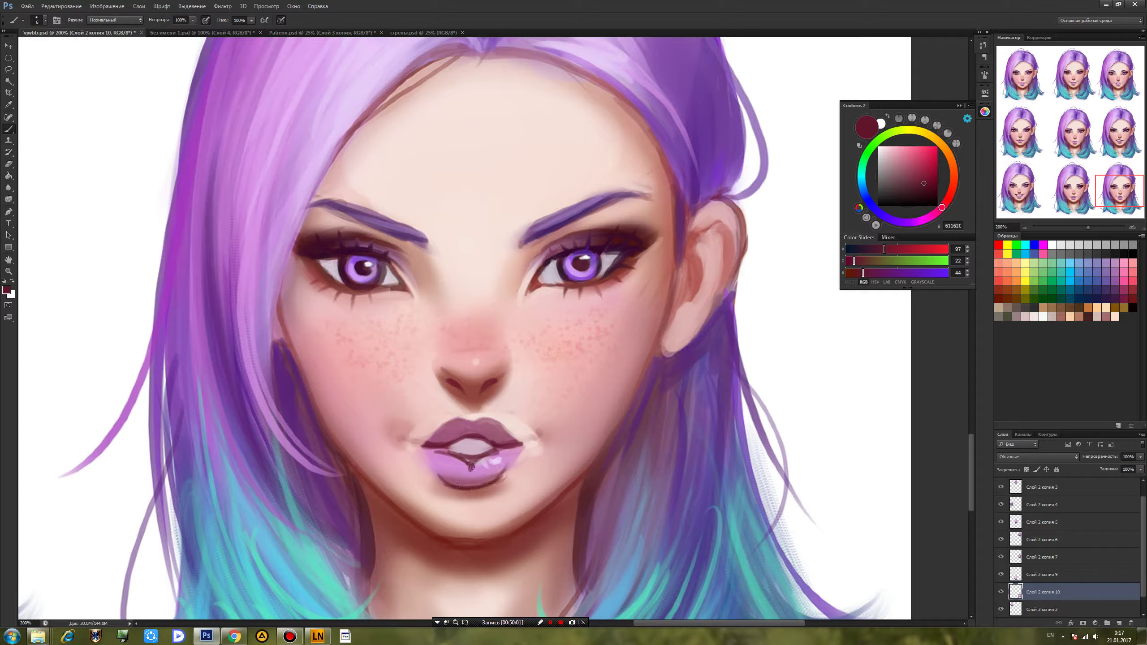
Blend the skin around both mouth corners with sampled light pinks using a soft brush at 24% hardness.
right_click(427, 396)
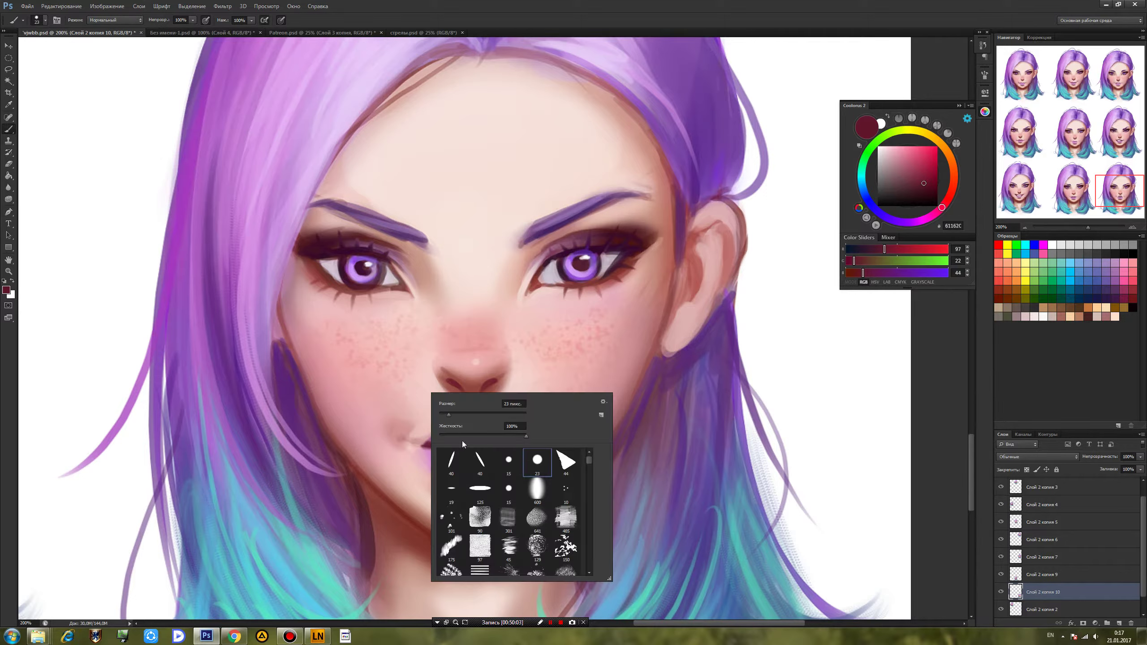
alt+click(411, 412)
right_click(414, 409)
click(445, 426)
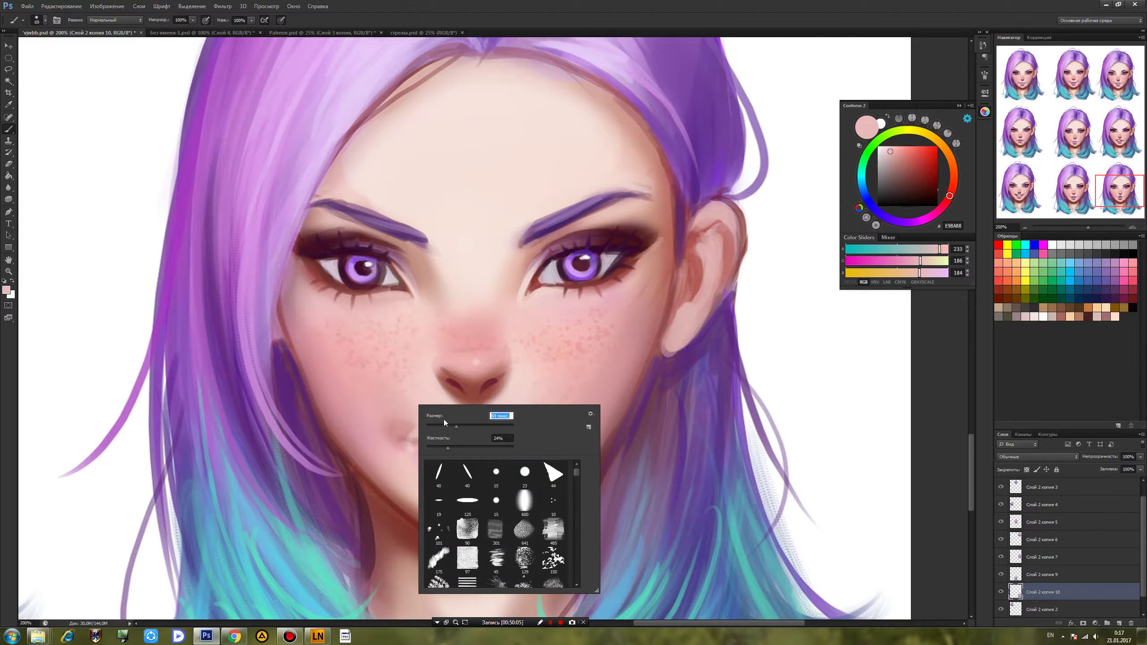
click(404, 416)
drag(405, 417, 398, 447)
alt+click(424, 409)
alt+click(520, 409)
alt+click(546, 399)
mouse_move(555, 427)
mouse_down()
mouse_move(538, 430)
mouse_move(524, 478)
mouse_move(499, 489)
mouse_up()
Smooth the ear-side lower cheek and the skin beside the lower lip with sampled skin pinks.
alt+click(580, 426)
alt+click(595, 446)
alt+click(495, 490)
right_click(579, 439)
click(605, 460)
alt+click(554, 472)
alt+click(585, 440)
drag(585, 440, 564, 481)
alt+click(587, 456)
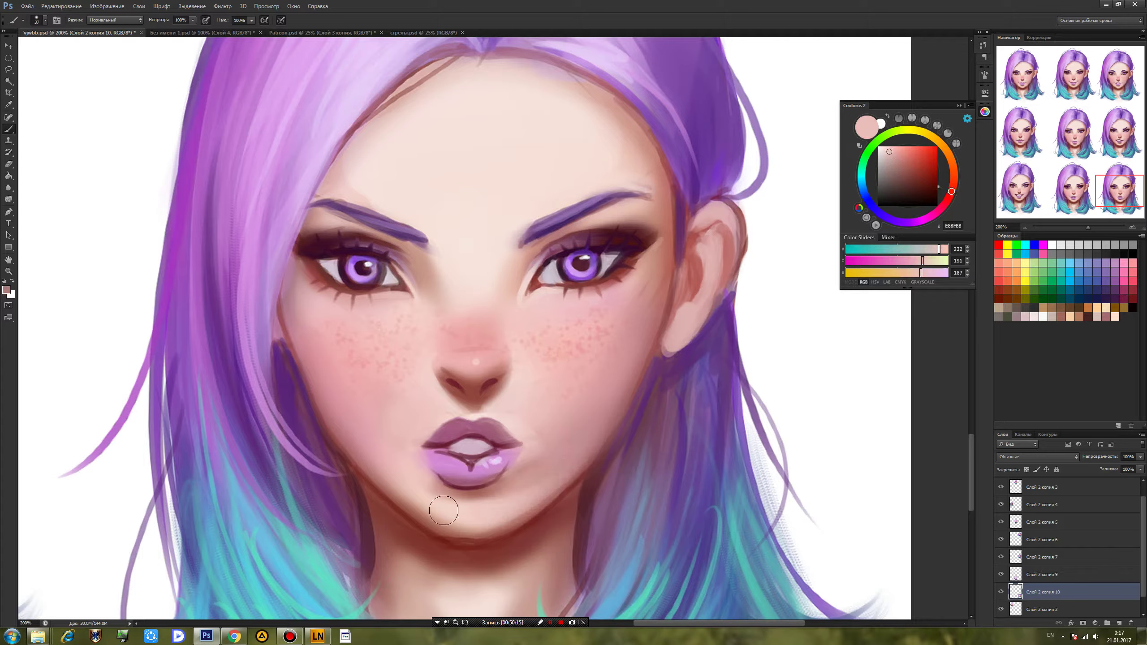
Smooth the chin and the jaw below the lower lip with sampled skin pinks and save the file.
alt+click(441, 490)
alt+click(432, 483)
alt+click(421, 505)
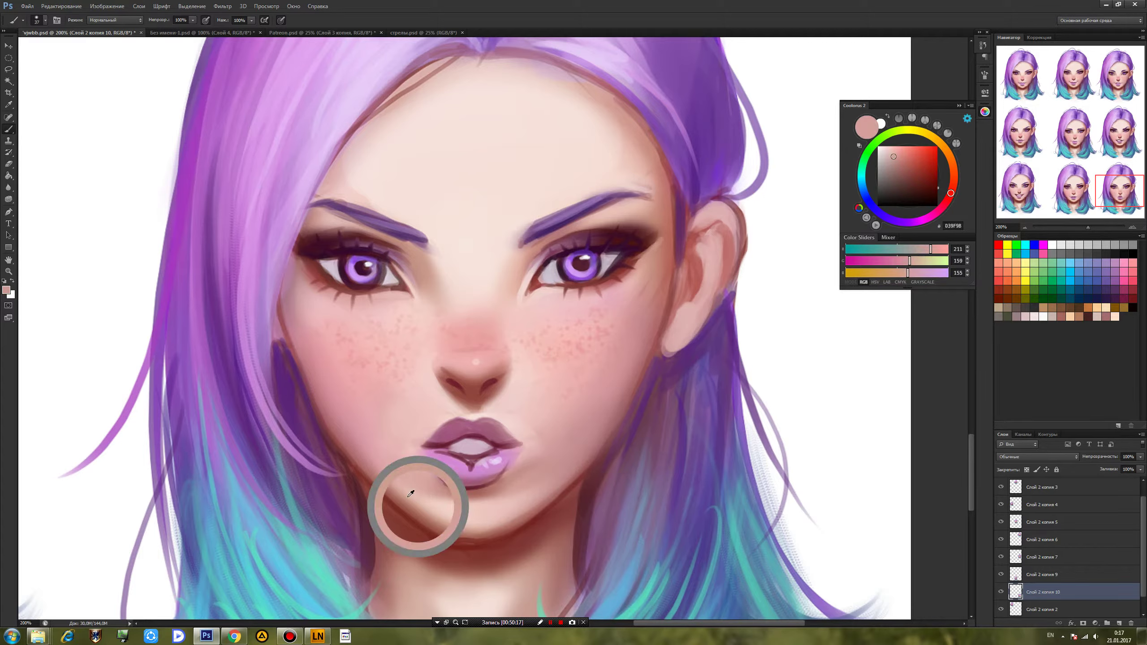
alt+click(468, 512)
alt+click(469, 516)
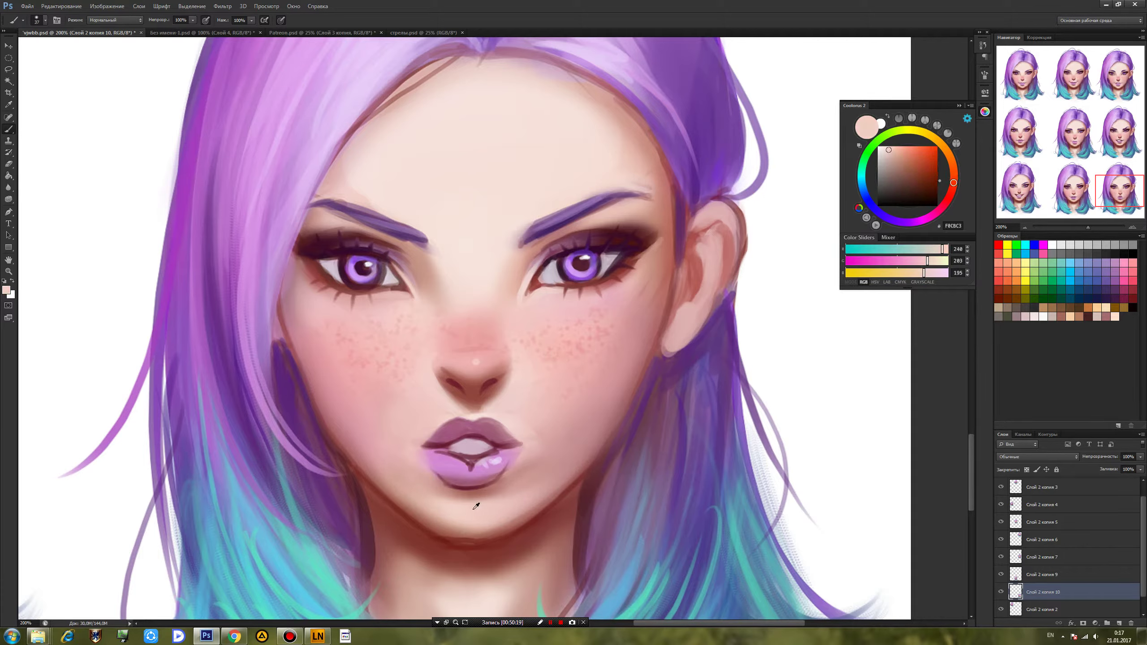
key(ctrl+s)
key(XF86AudioLowerVolume)
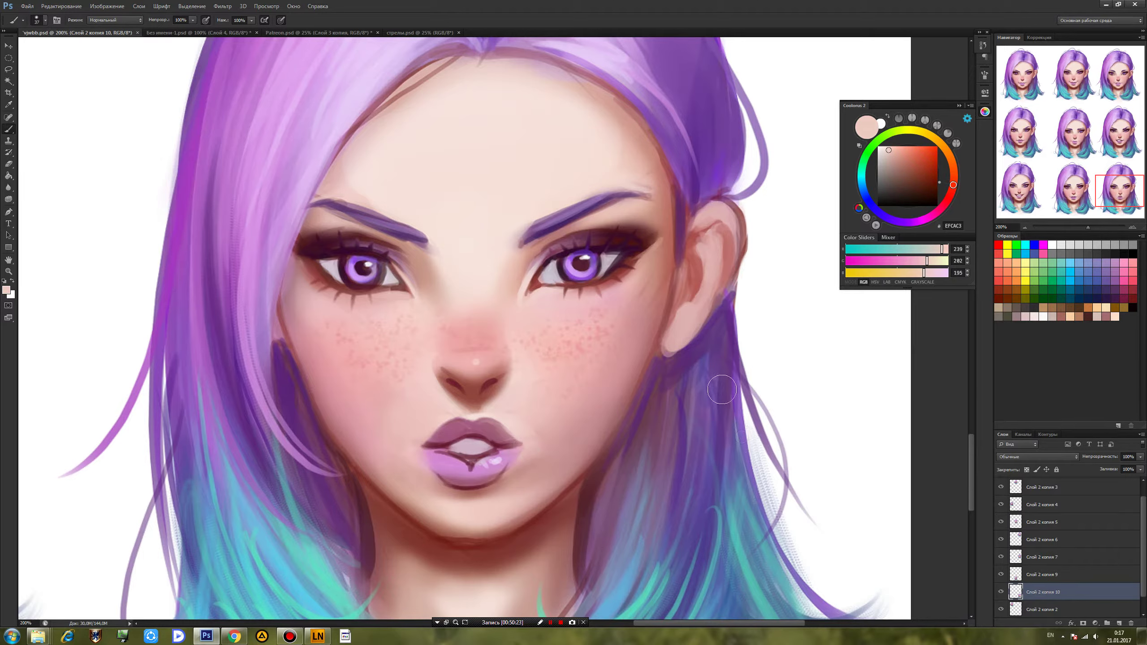
Blend the skin beside both mouth corners and next to the nose with sampled light pinks.
alt+click(539, 447)
alt+click(565, 453)
alt+click(397, 464)
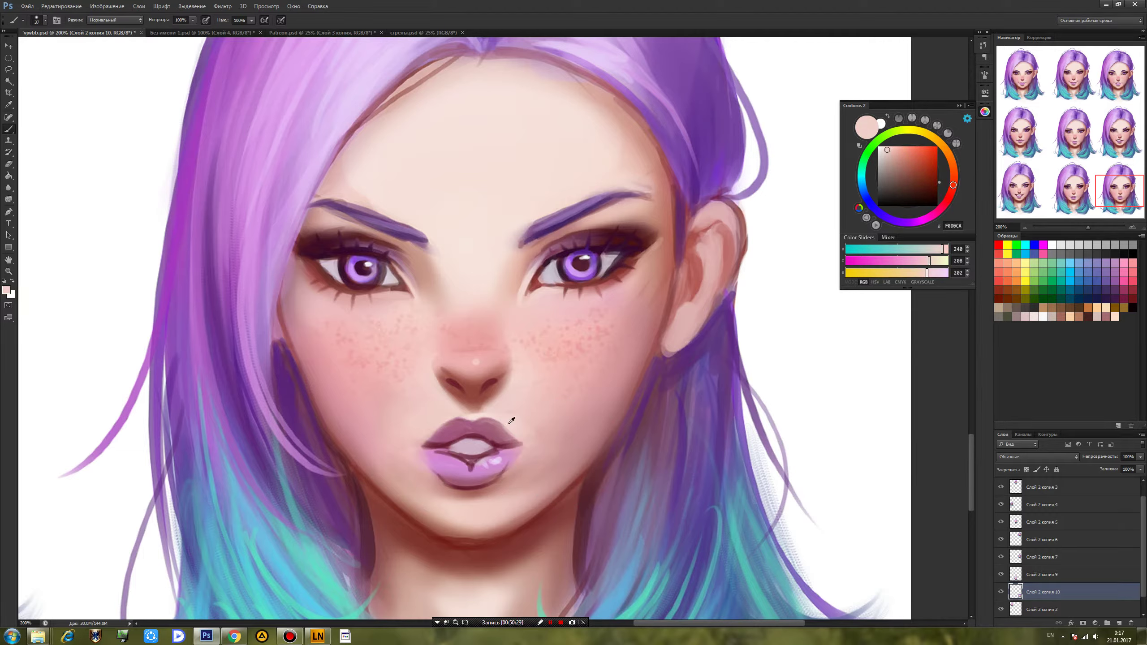
alt+click(423, 417)
alt+click(422, 366)
Soften the freckled hair-side cheek with sampled pale pink using a large brush at 2% hardness.
alt+click(459, 288)
right_click(394, 361)
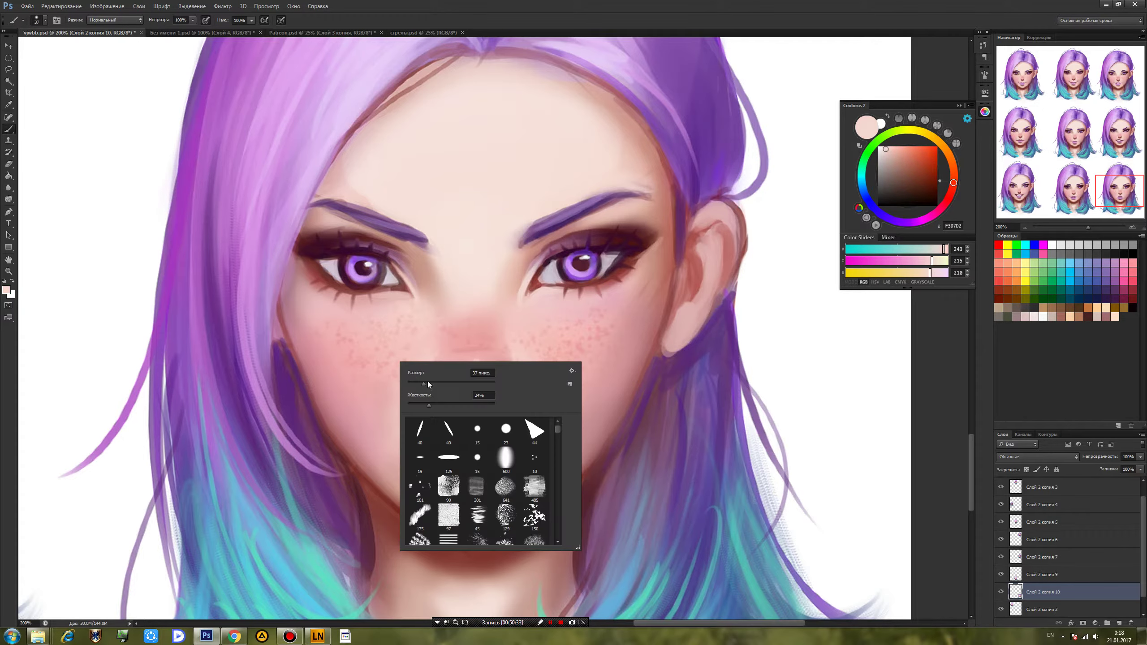
drag(427, 404, 410, 405)
click(459, 383)
key(Return)
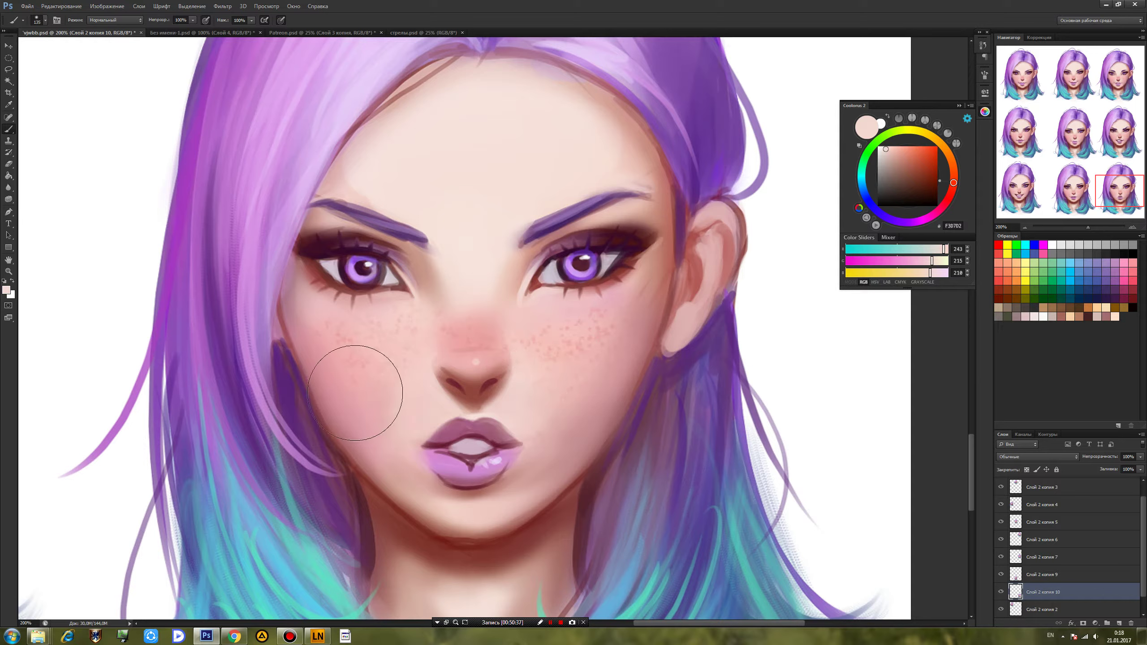
Tint the lower cheeks with sampled dusky rose B16A77 using a soft brush reduced to 75 px.
alt+click(315, 393)
right_click(353, 397)
click(414, 421)
key(Return)
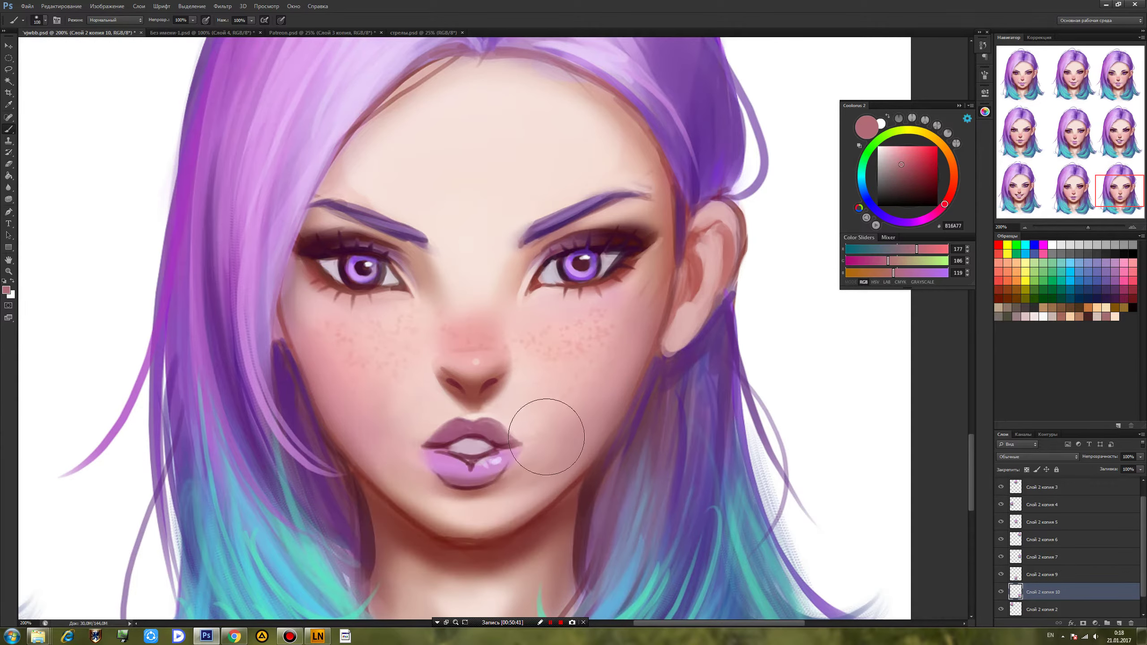
right_click(564, 411)
text(75 пикс.)
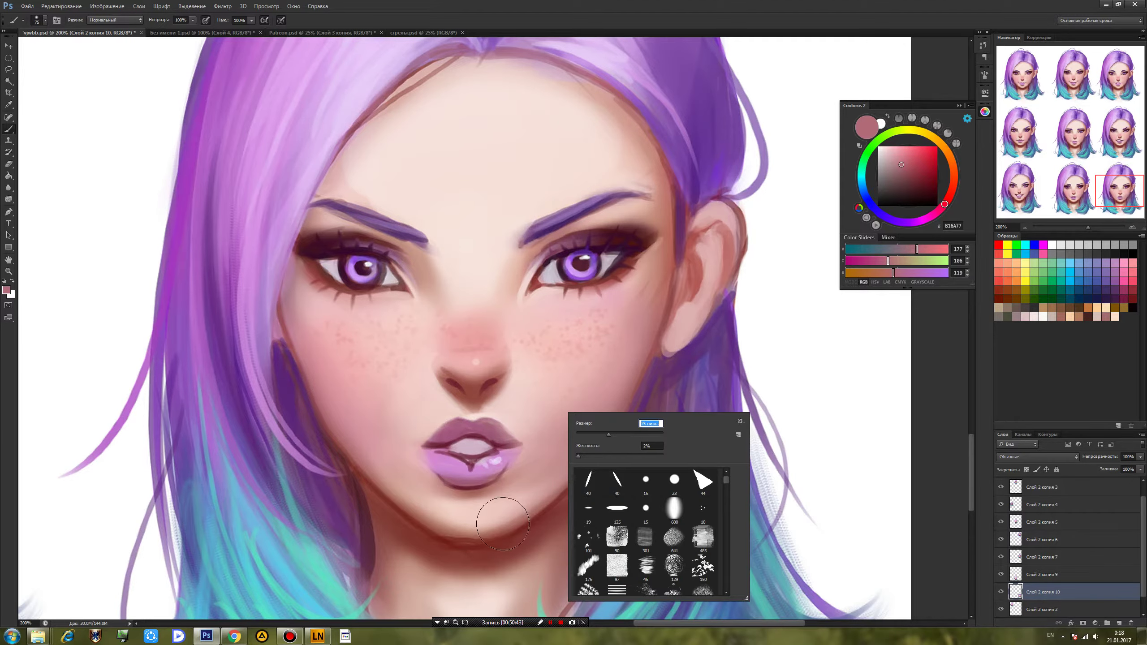
key(Return)
Shade the lips with sampled dark red 6B2235 using a soft 46 px brush.
alt+click(466, 495)
alt+click(470, 486)
right_click(472, 488)
text(46)
key(Return)
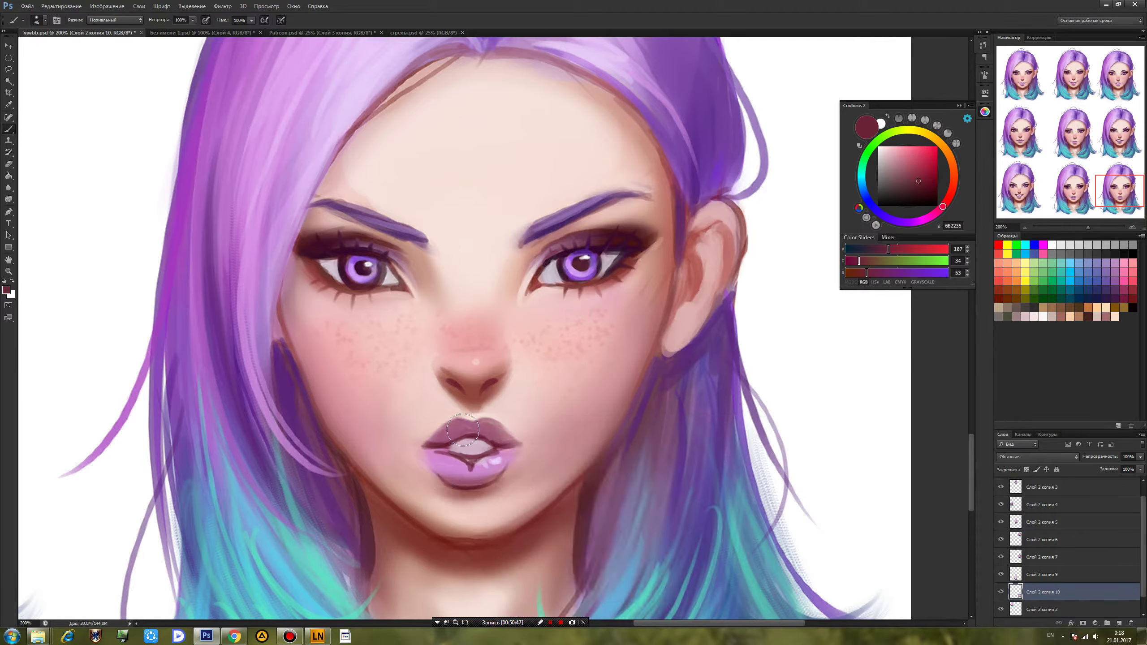
Extend the mouth line outward at both corners in sampled dark rose 7F384F with a small brush at 100% hardness.
right_click(470, 409)
click(532, 472)
alt+click(430, 443)
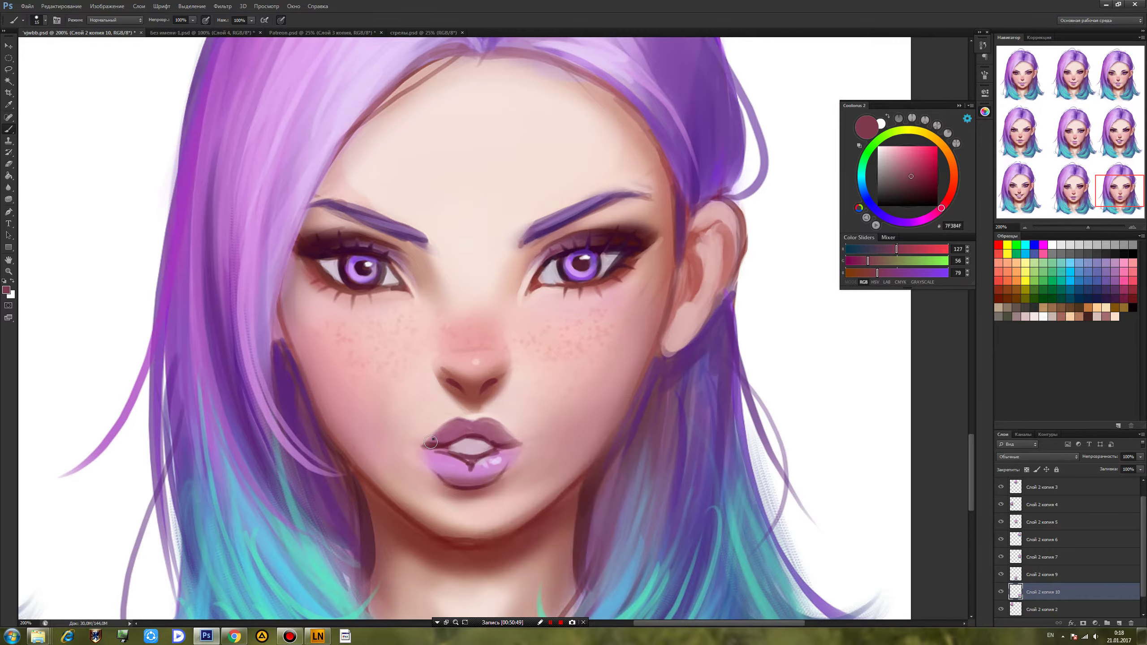
right_click(432, 437)
click(441, 458)
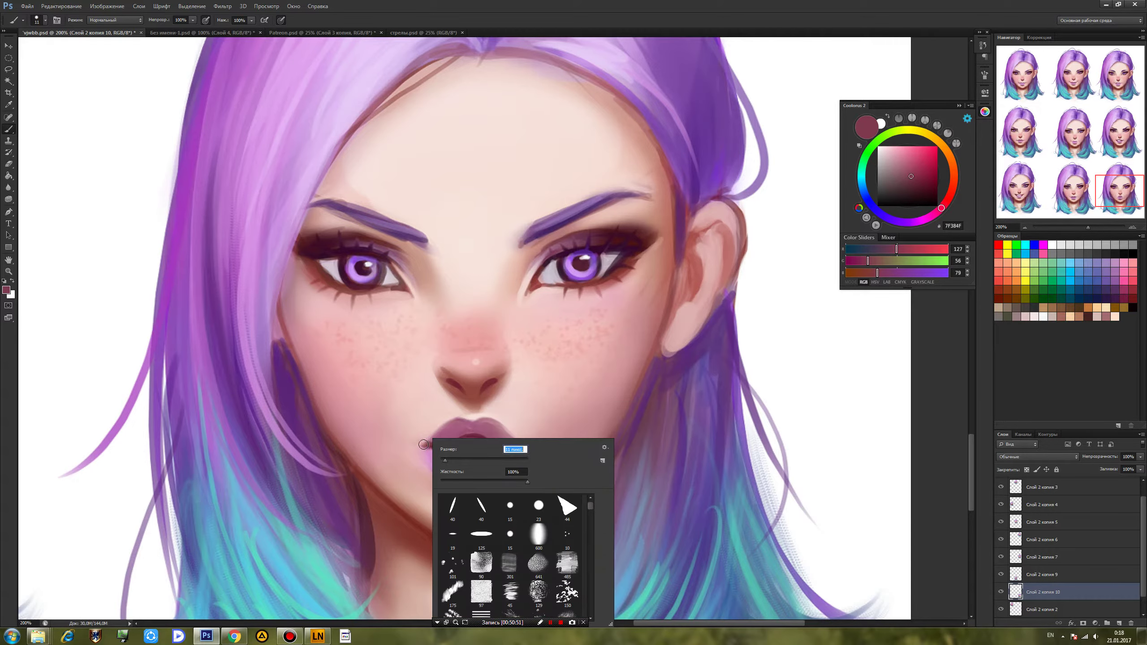
key(Return)
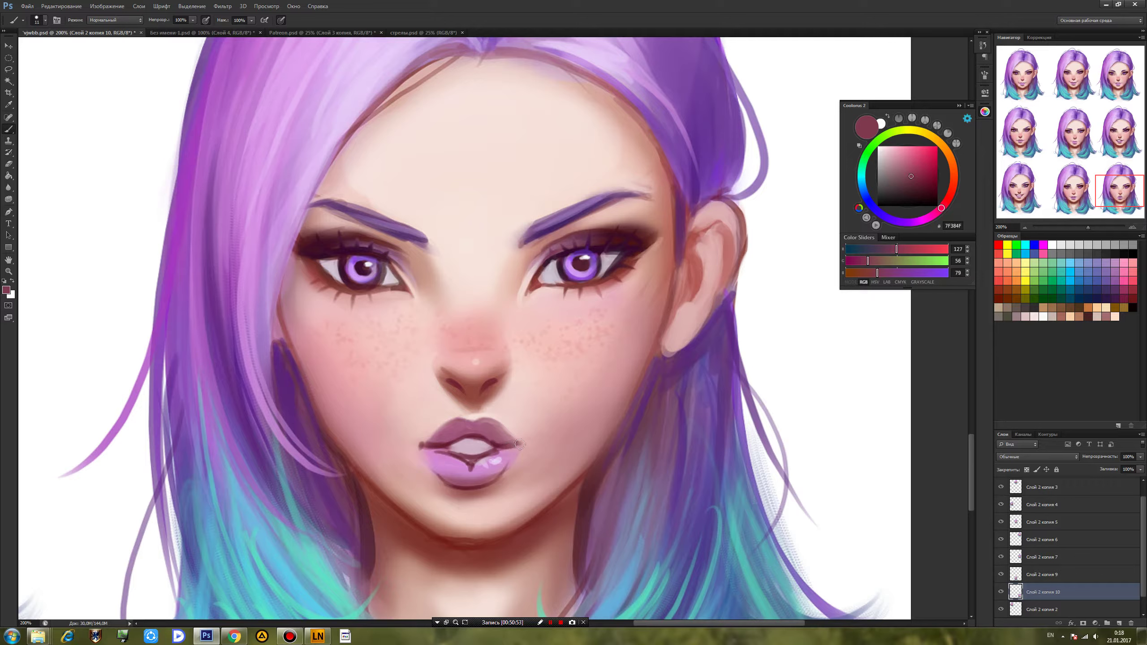
alt+click(521, 451)
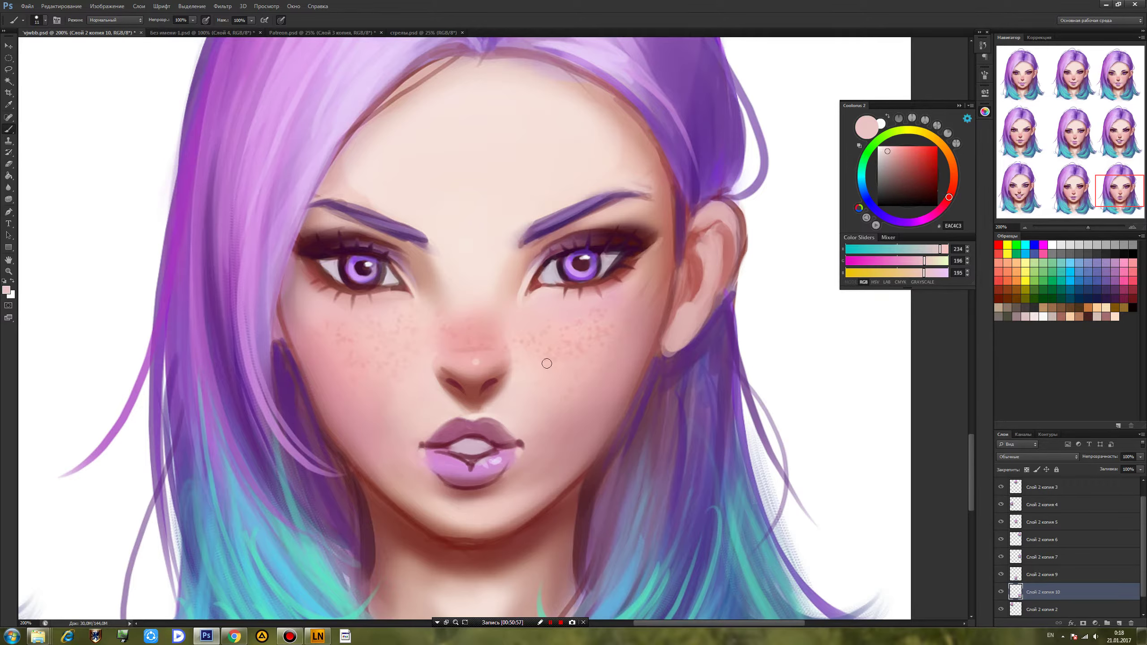
Reshape the hair-side mouth corner with a small reddish skin shadow using a 23 px hard brush and sampled tones EBA3A3 and 985848.
alt+click(467, 339)
right_click(434, 438)
click(540, 506)
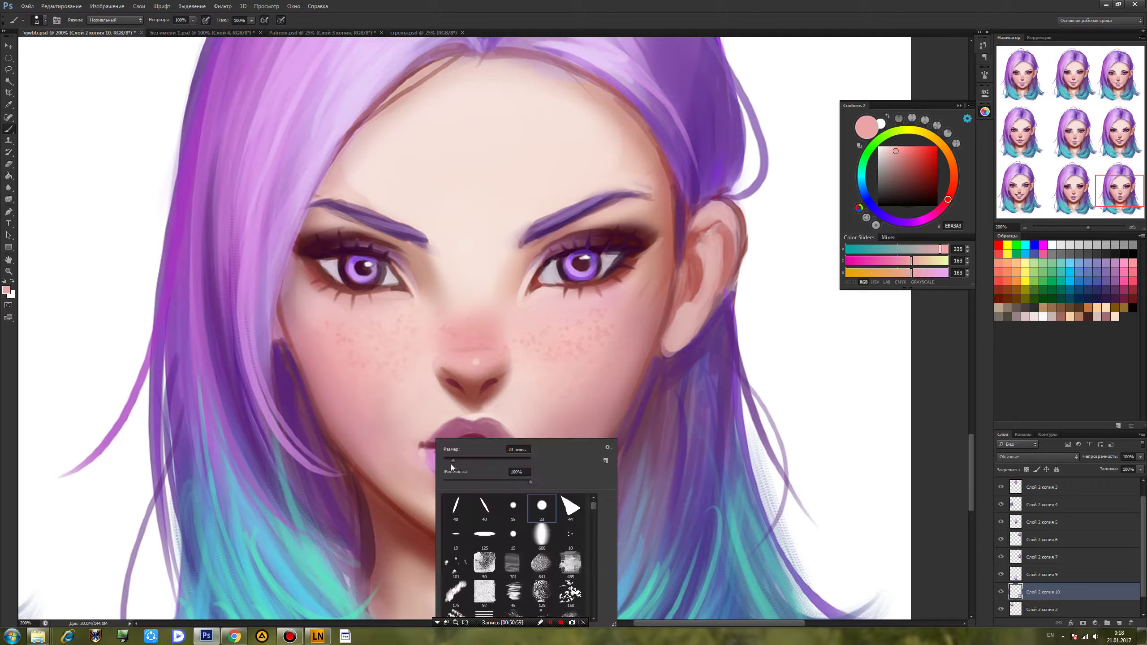
click(418, 444)
alt+click(422, 442)
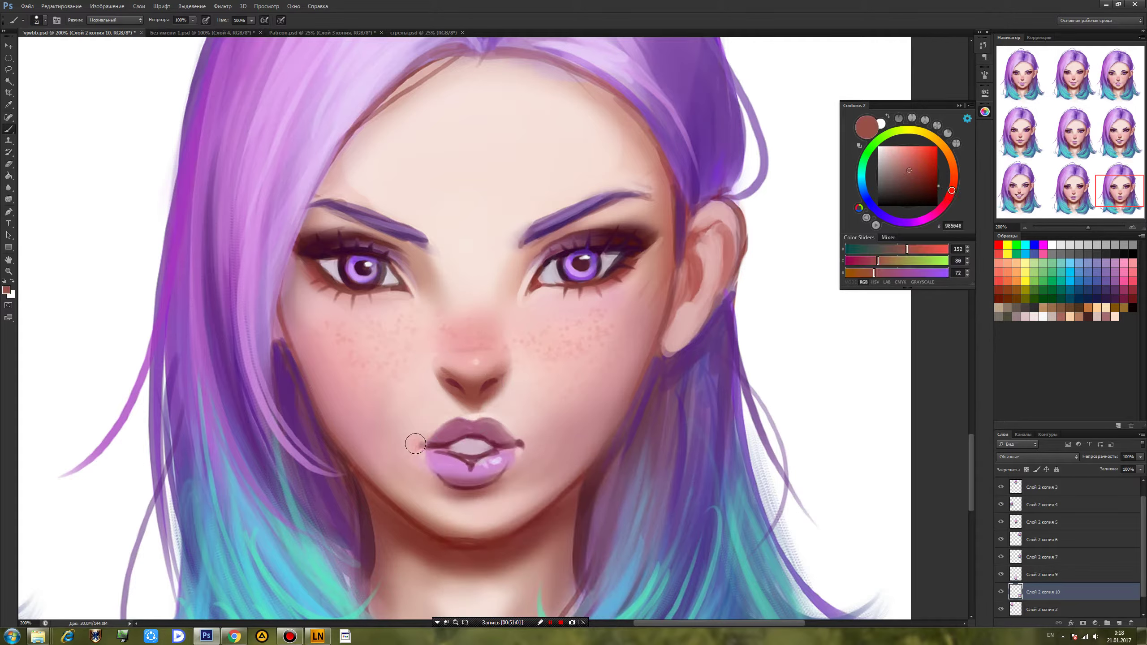
alt+click(427, 423)
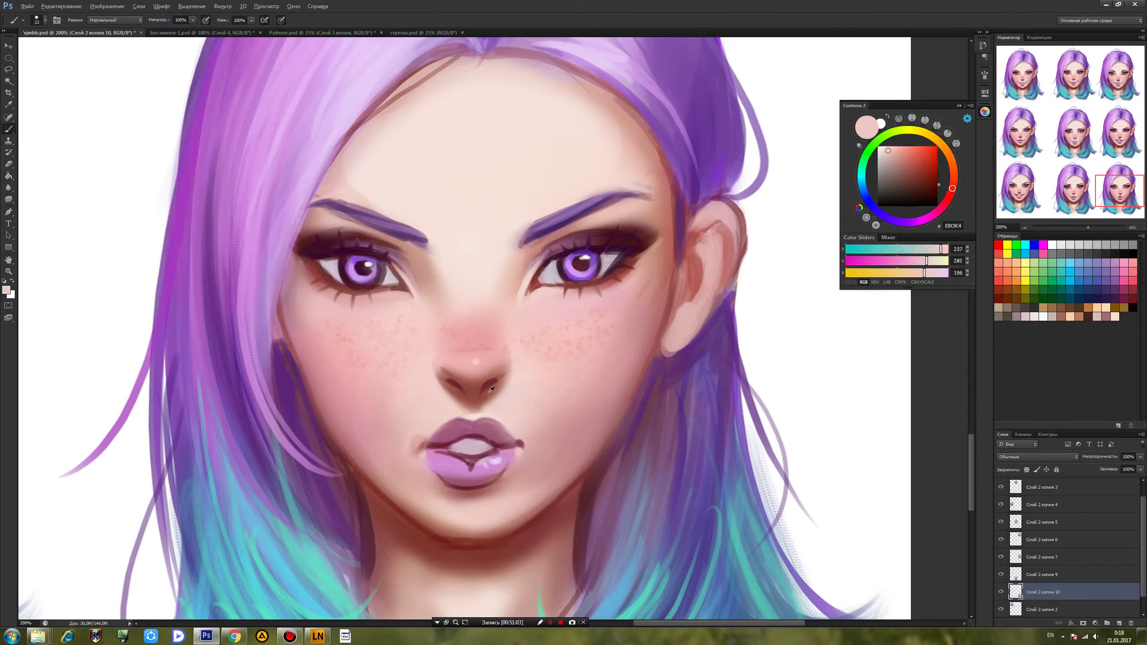
Paint a matching skin shadow at the ear-side mouth corner with a reddish tone sampled from the nose and nearby skin pinks.
alt+click(496, 379)
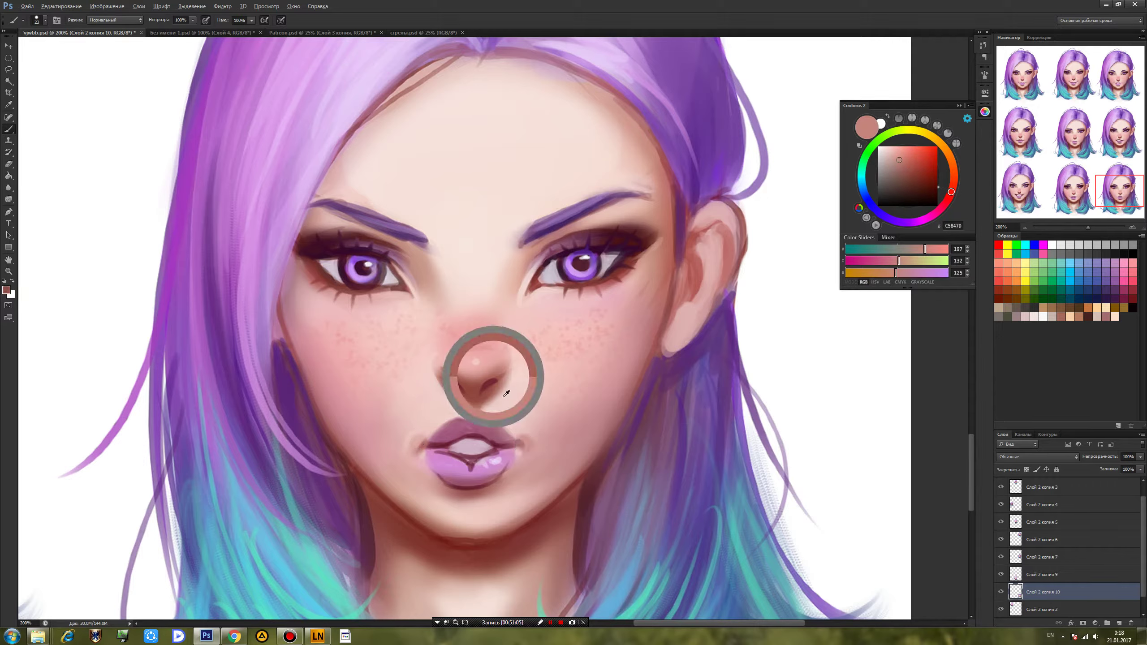
alt+click(527, 429)
drag(523, 442, 536, 449)
alt+click(538, 447)
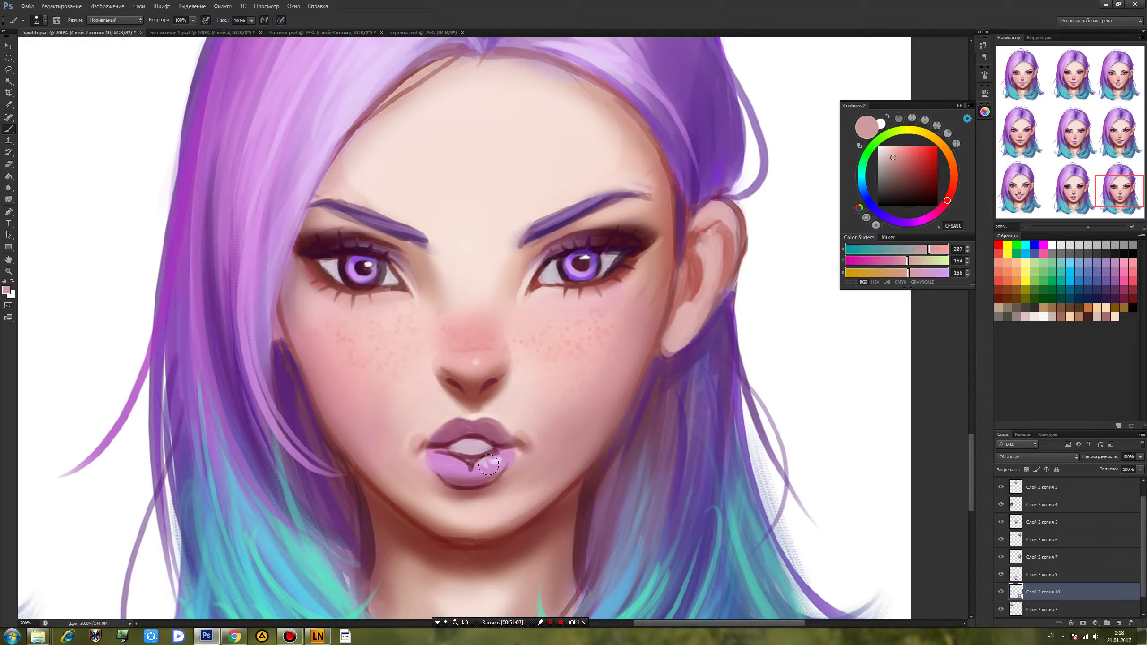
Redraw the lower edge of the mouth opening towards the lower lip's centre dip in sampled dark red 681D34.
alt+click(444, 446)
right_click(468, 439)
click(542, 505)
alt+click(446, 446)
drag(451, 452, 472, 460)
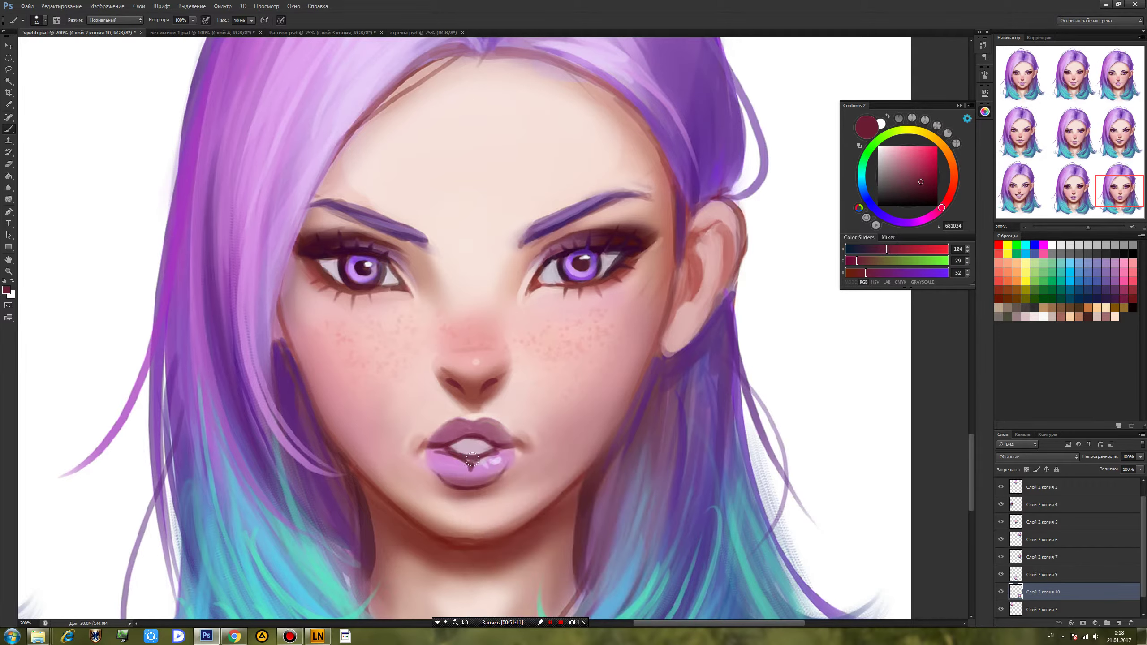
Shade the hair-side half of the lower lip with magenta B33977 using a soft brush.
alt+click(447, 454)
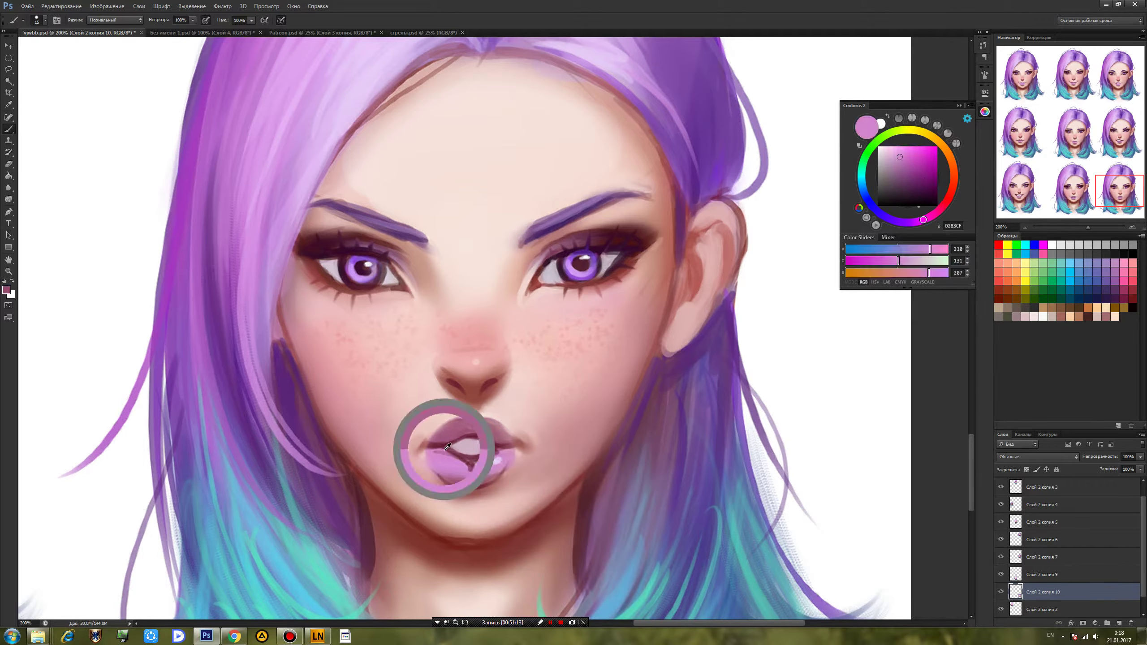
click(937, 212)
click(918, 164)
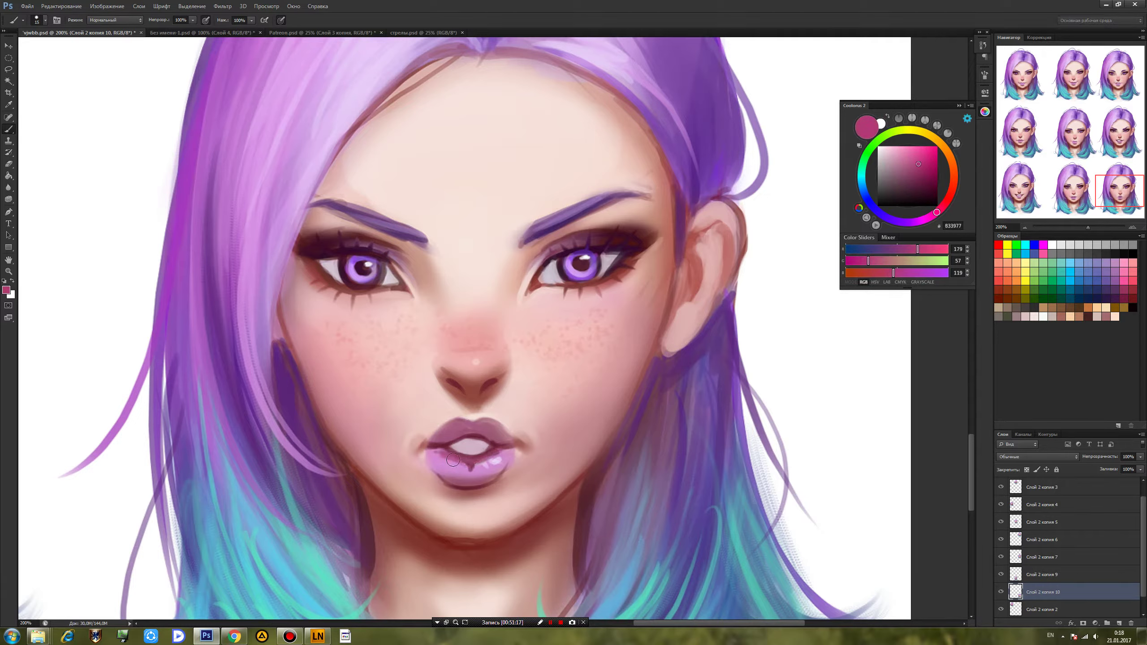
right_click(535, 435)
click(652, 501)
click(568, 471)
click(570, 449)
mouse_move(453, 462)
mouse_down()
mouse_move(508, 452)
mouse_move(470, 480)
mouse_move(446, 467)
mouse_up()
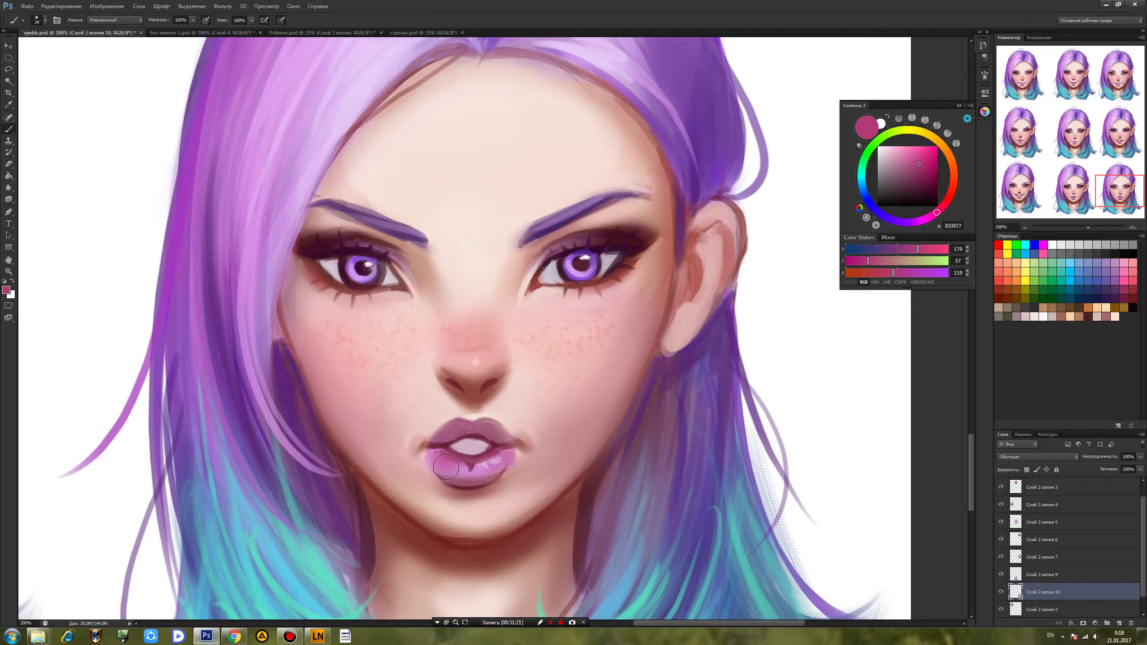
Blend the lower lip's shading and clean its hair-side edge with sampled mauve and skin pink.
alt+click(449, 451)
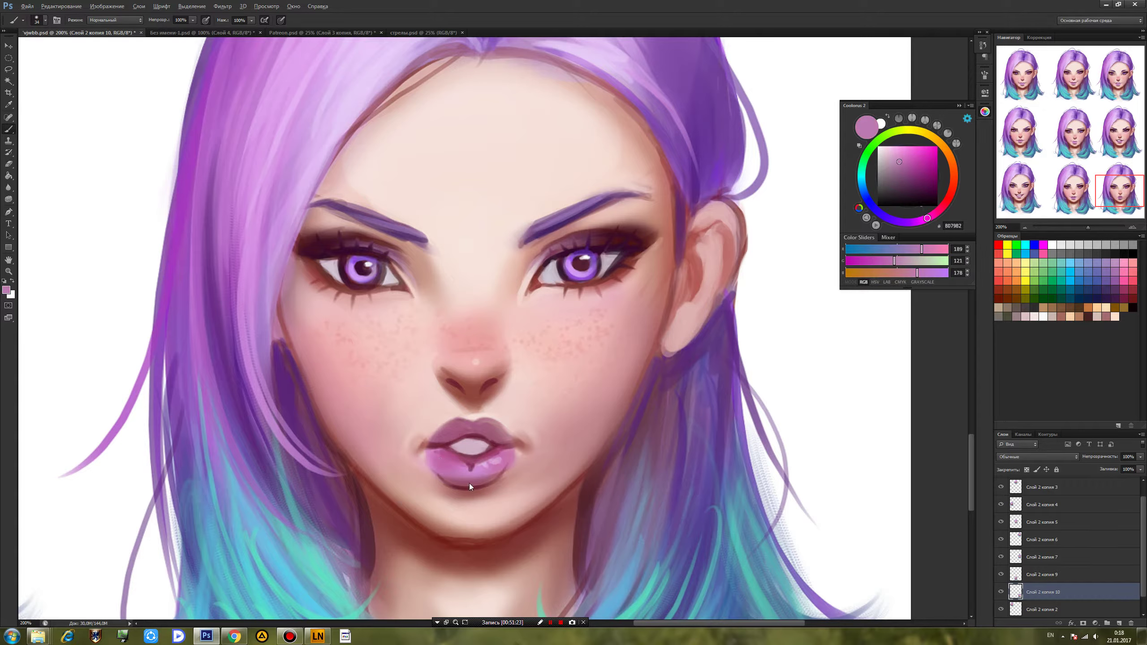
right_click(453, 466)
key(Return)
alt+click(423, 455)
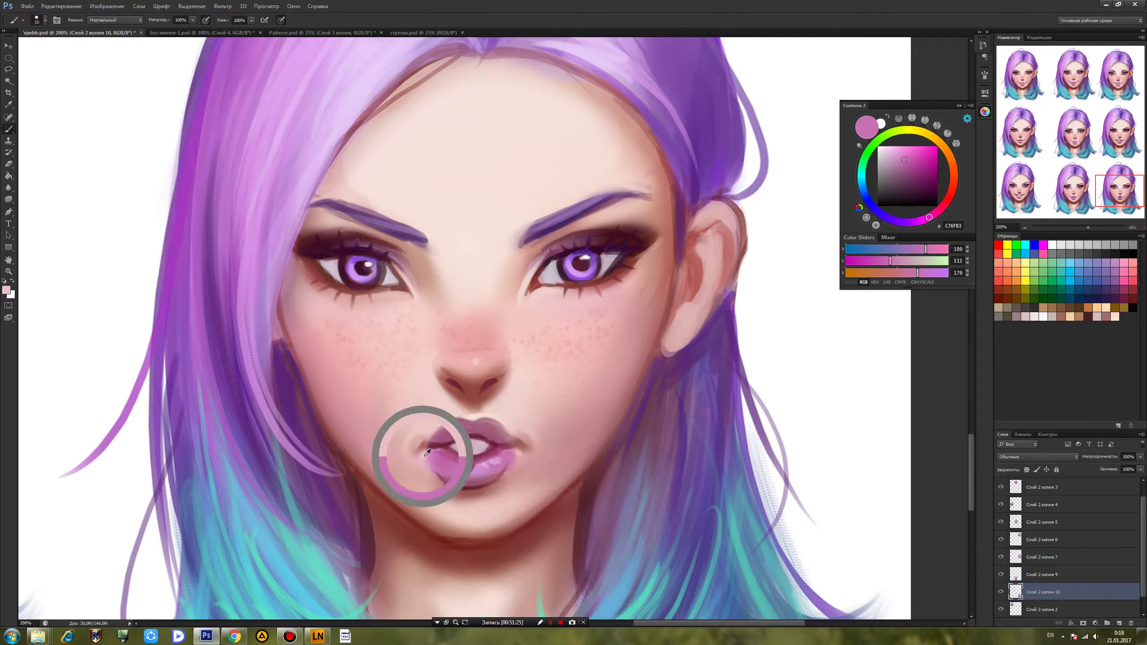
Sharpen the dark line between the lips and at the mouth corners with deep red 63001D and a fine brush.
alt+click(433, 443)
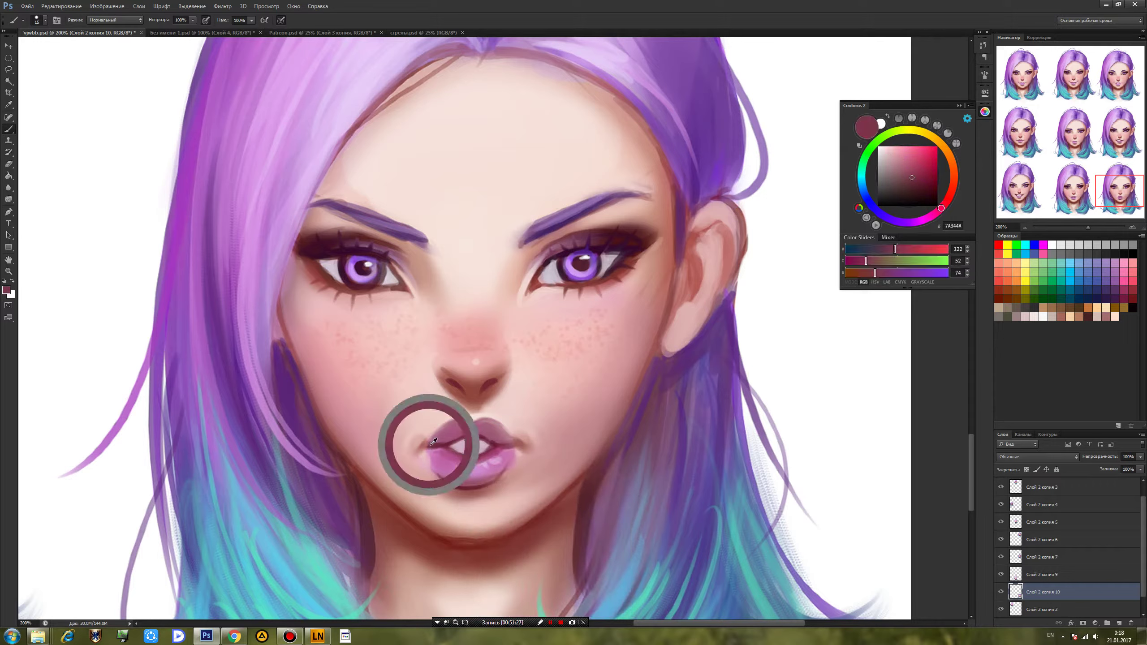
click(923, 189)
click(937, 183)
right_click(451, 437)
click(470, 459)
drag(421, 447, 424, 448)
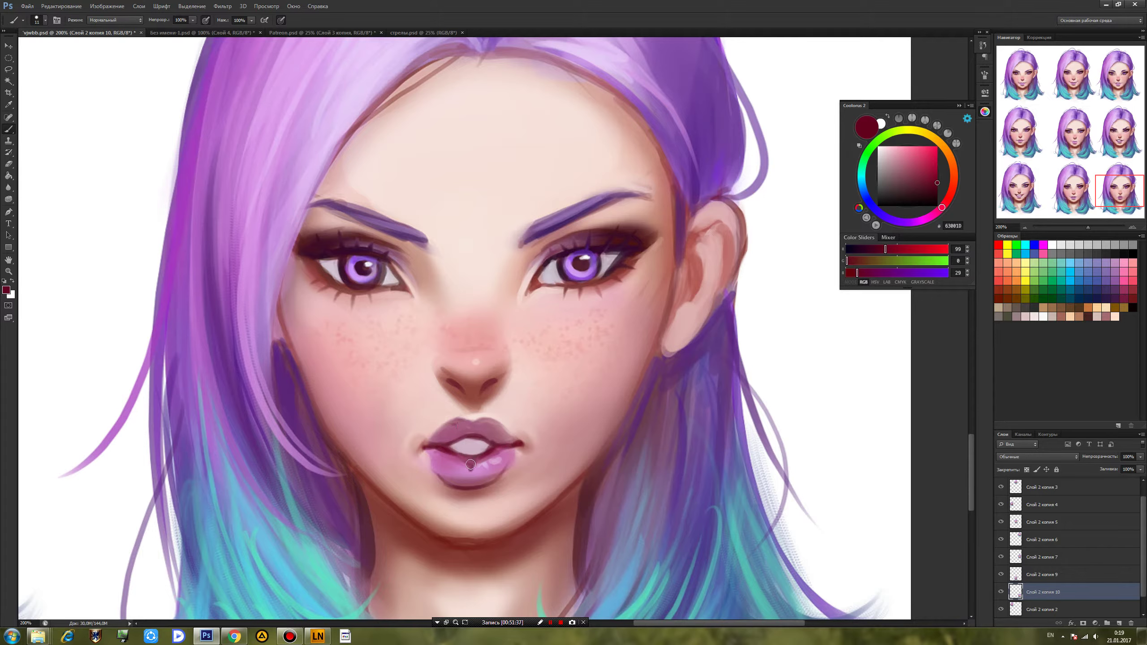
alt+click(468, 409)
Repaint the ear-side eye's upper lid edge and white with sampled dark plum 3A112E and pale grey-mauve C6B9C6.
alt+click(547, 262)
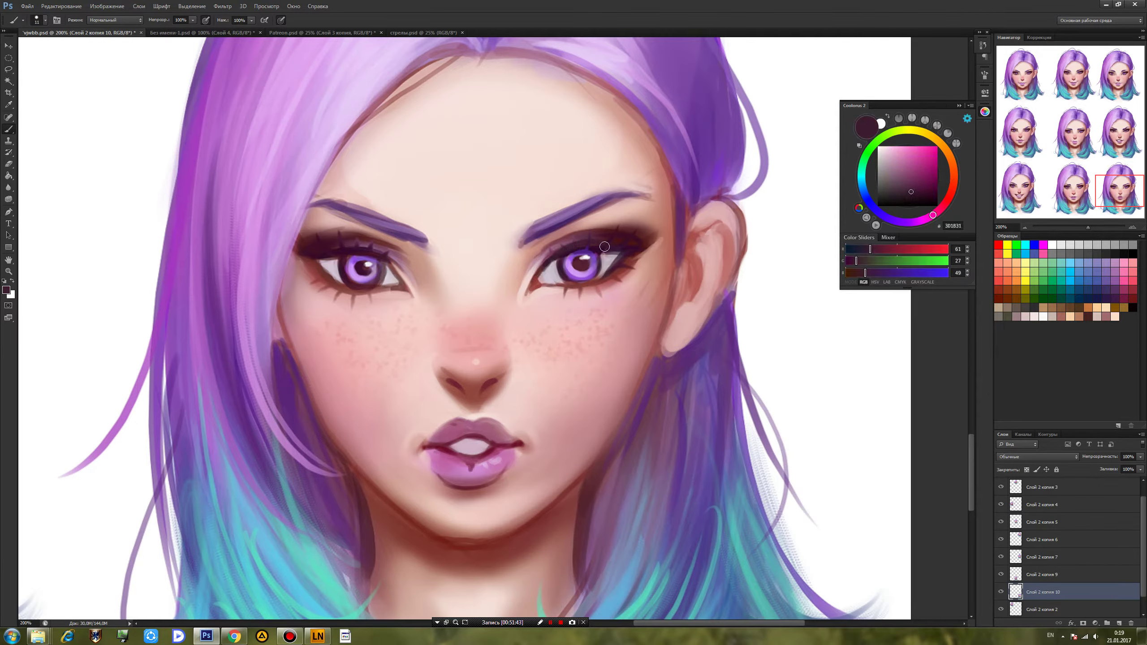
alt+click(557, 264)
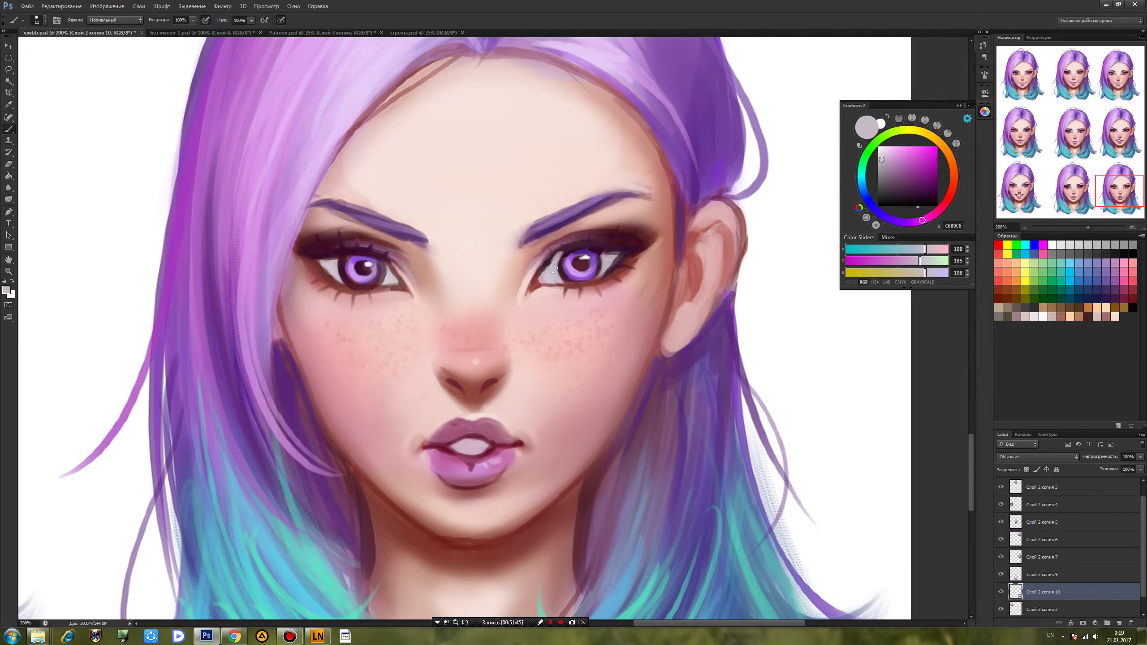
alt+click(552, 269)
alt+click(555, 269)
alt+click(603, 259)
mouse_move(604, 252)
mouse_down()
mouse_move(620, 258)
mouse_move(598, 256)
mouse_up()
alt+click(621, 251)
alt+click(607, 245)
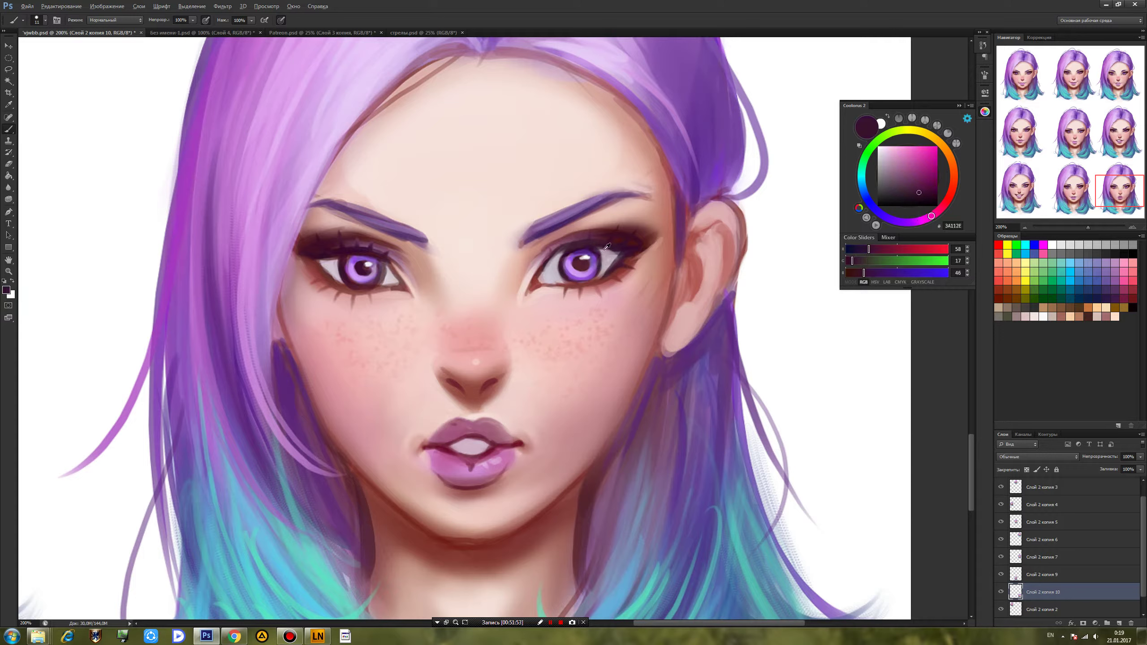
Repaint the hair-side eye's white in sampled pale mauve and its upper lid line in near-black plum 21021A.
alt+click(604, 215)
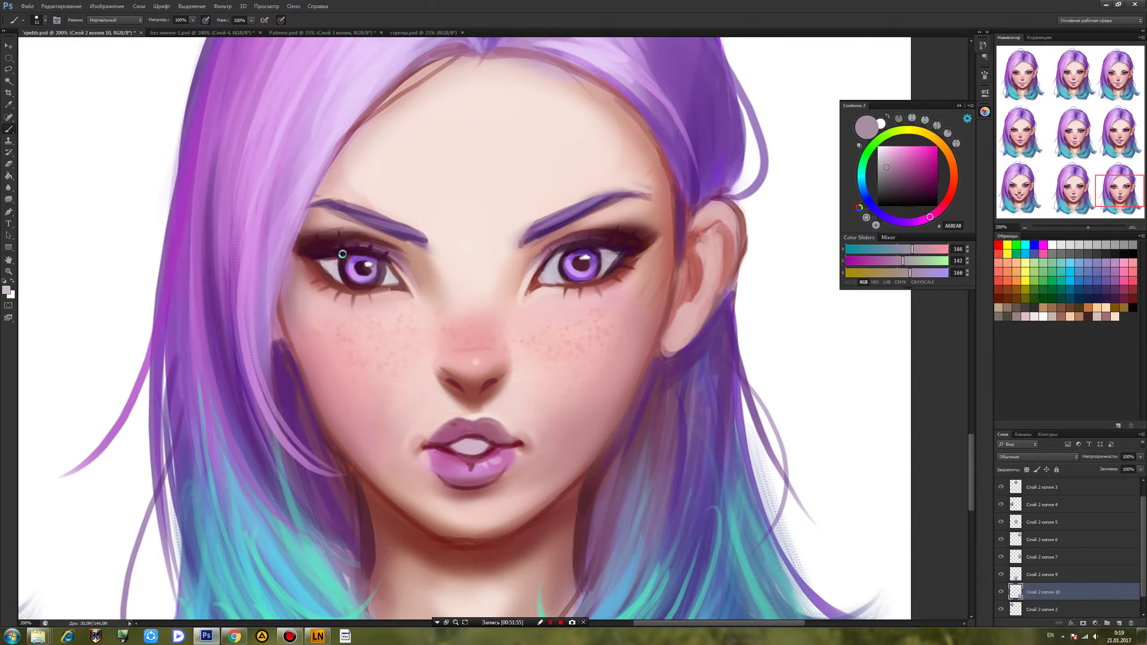
drag(344, 256, 340, 286)
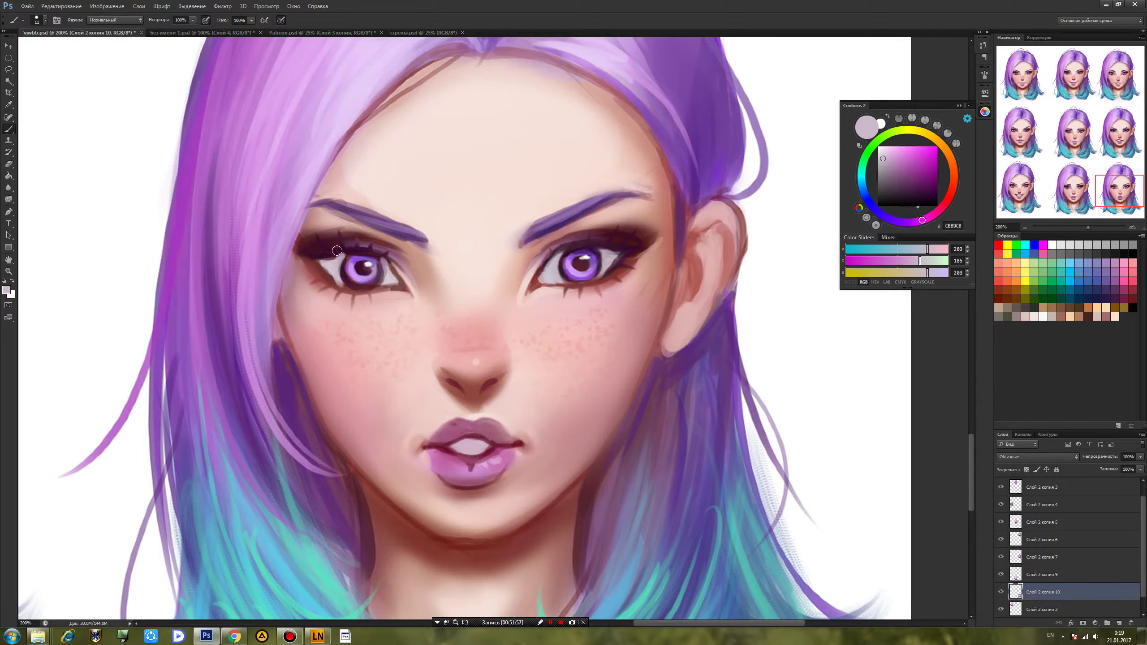
alt+click(321, 254)
alt+click(363, 250)
click(932, 198)
mouse_move(325, 256)
mouse_down()
mouse_move(393, 252)
mouse_move(327, 239)
mouse_move(393, 244)
mouse_move(327, 242)
mouse_move(396, 273)
mouse_move(377, 258)
mouse_up()
alt+click(334, 269)
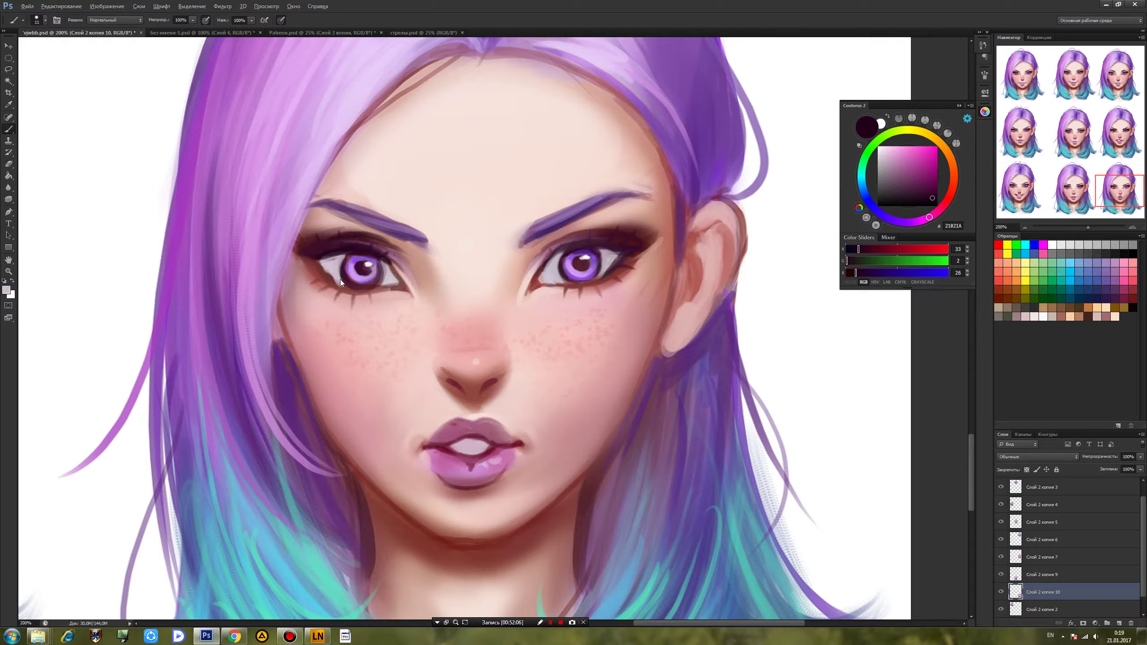
Refine the ear-side eye's outer corner with sampled plum 4D1F3A and brighten the whites of both eyes with white FFFFFF.
drag(598, 274, 594, 274)
alt+click(627, 258)
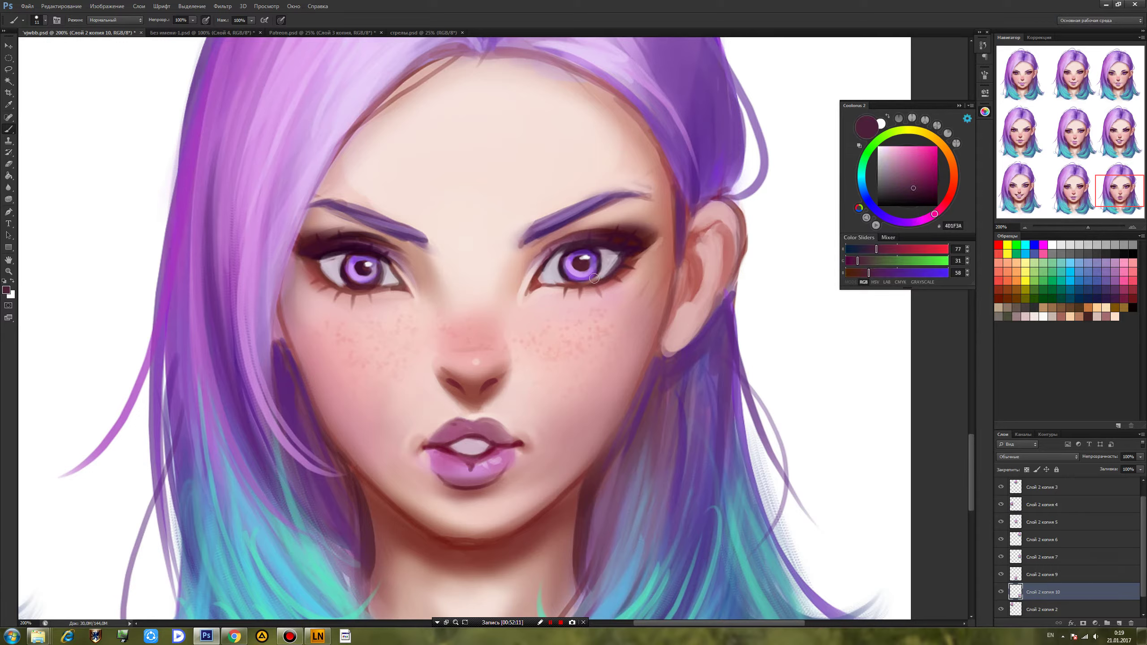
alt+click(589, 256)
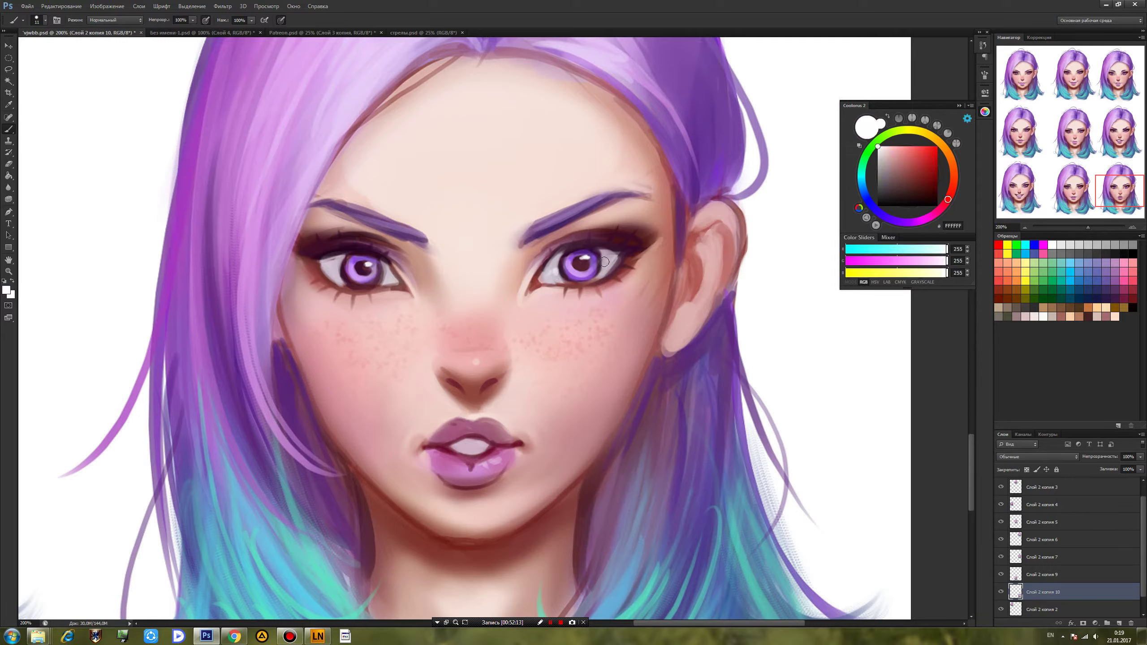
click(333, 269)
Reshape the ear-side brow's inner half with sampled dark violet 492665 and cover its old lower edge with sampled skin tones.
alt+click(541, 231)
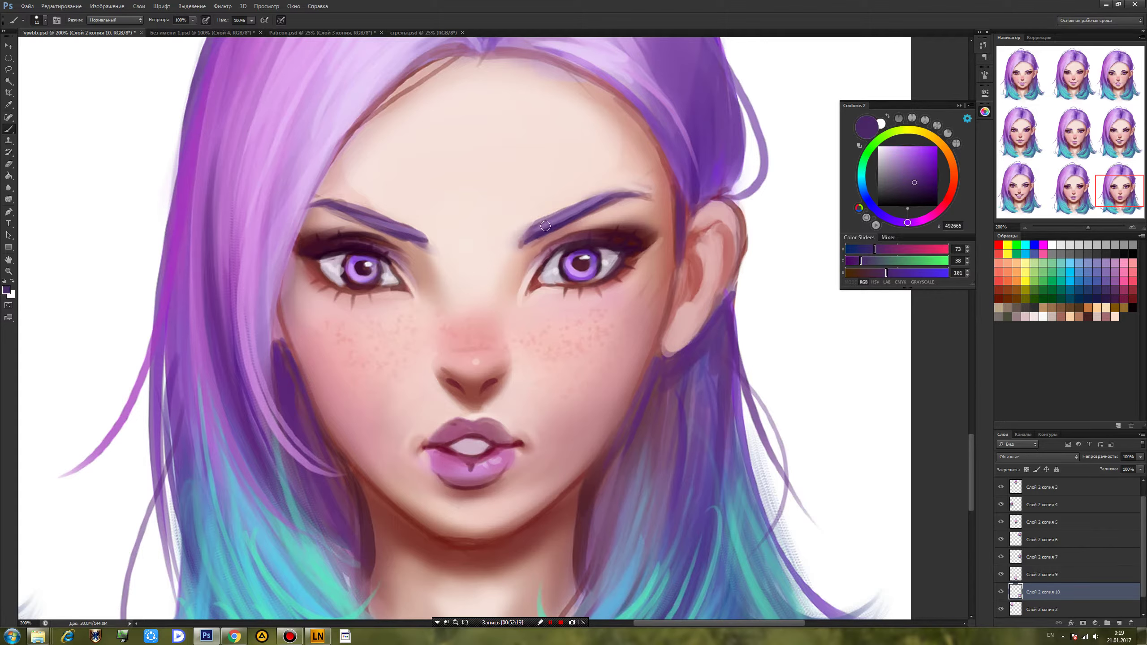
drag(546, 209, 608, 191)
alt+click(548, 232)
mouse_move(526, 229)
mouse_down()
mouse_move(592, 204)
mouse_move(576, 199)
mouse_move(516, 249)
mouse_up()
alt+click(531, 231)
alt+click(535, 246)
alt+click(612, 211)
alt+click(532, 237)
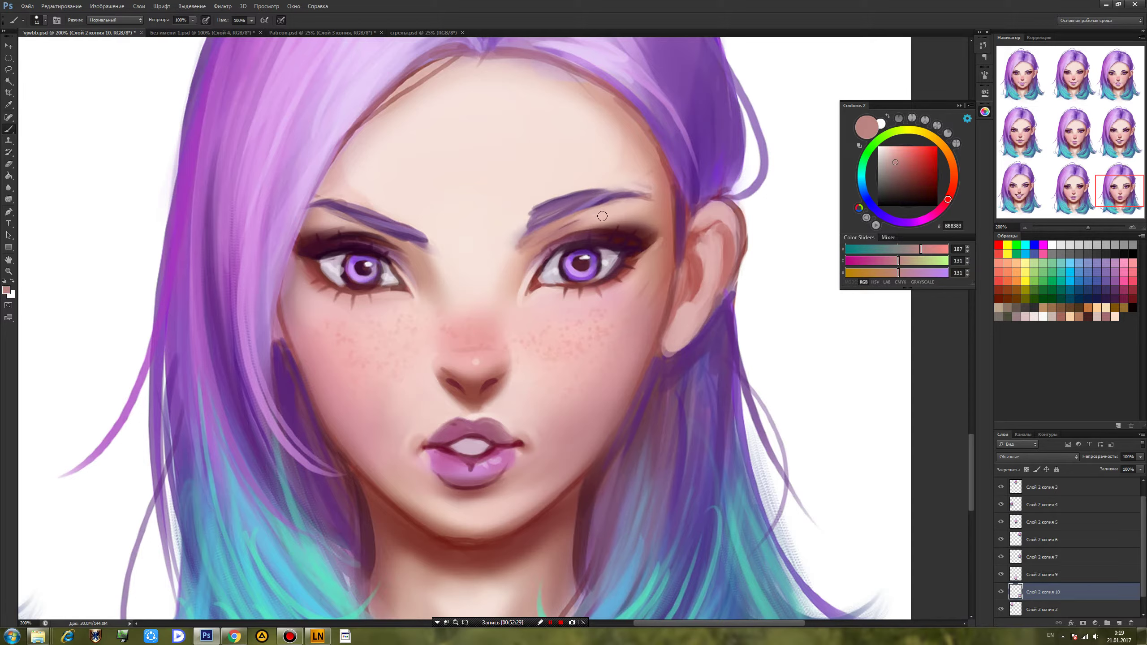
alt+click(535, 219)
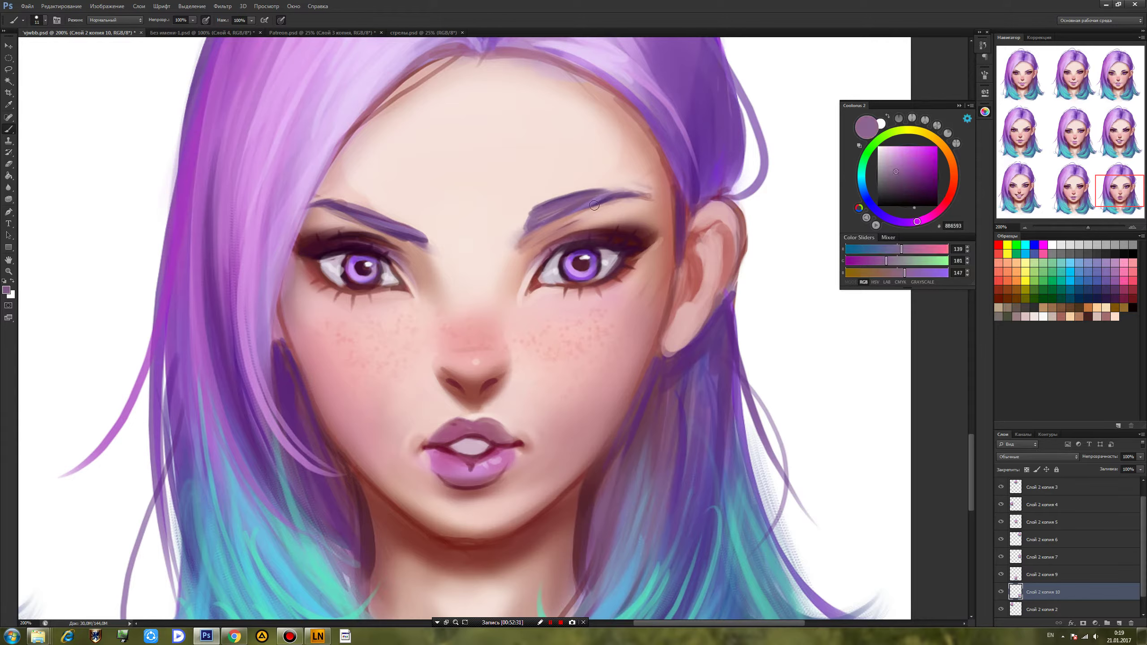
Trim the upper edge of the ear-side brow into a smoother arch with sampled pale skin tone.
alt+click(547, 185)
drag(569, 194, 610, 187)
alt+click(611, 188)
alt+click(549, 192)
drag(545, 202, 525, 220)
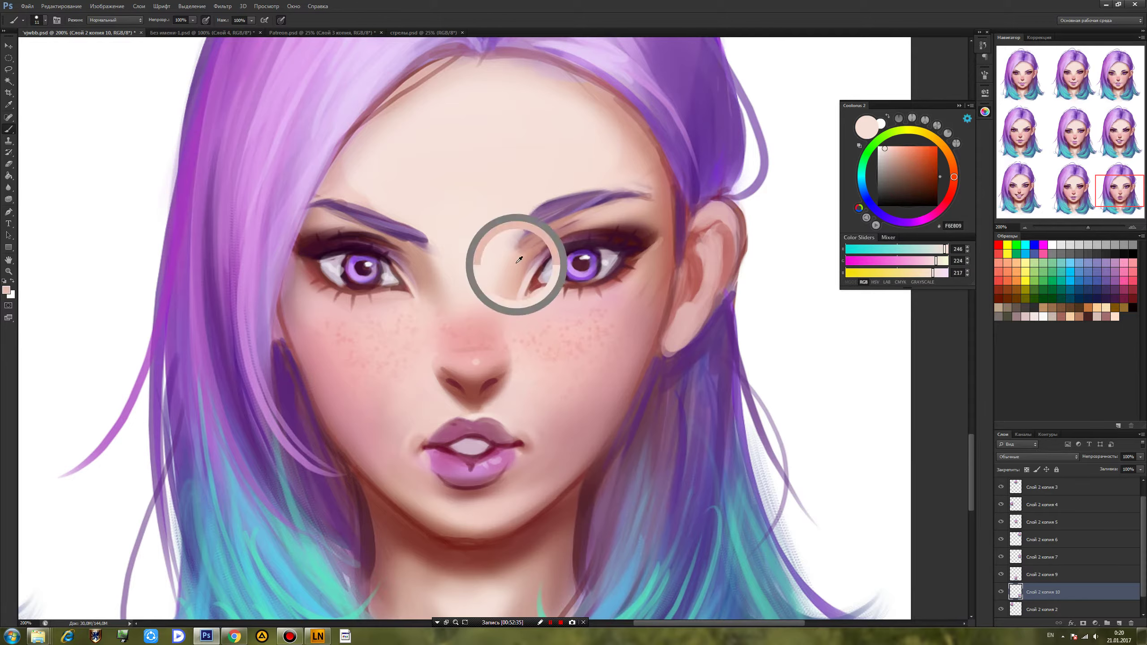
alt+click(610, 206)
alt+click(531, 236)
Redraw the ear-side brow from inner end to tail with sampled violet strokes and clean around it with sampled skin.
alt+click(632, 85)
drag(586, 196, 531, 217)
drag(546, 211, 589, 195)
alt+click(632, 194)
drag(529, 225, 591, 205)
mouse_move(529, 223)
mouse_down()
mouse_move(600, 197)
mouse_move(645, 197)
mouse_up()
mouse_move(578, 210)
mouse_down()
mouse_move(634, 202)
mouse_move(630, 189)
mouse_up()
alt+click(594, 188)
drag(586, 194, 641, 196)
alt+click(644, 187)
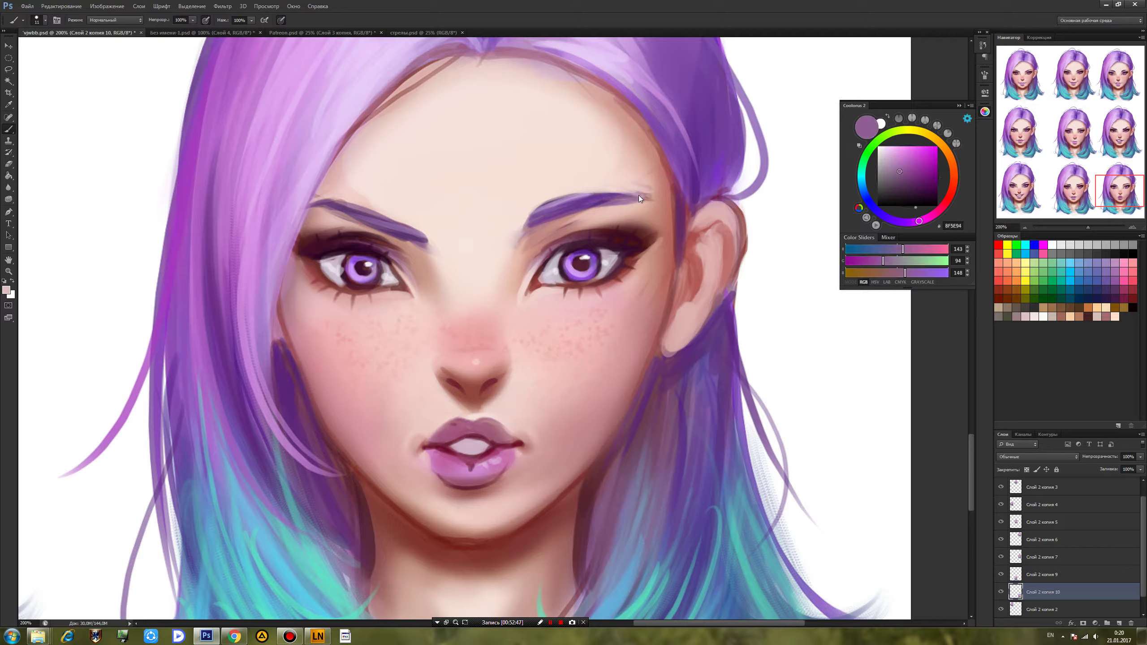
alt+click(655, 203)
alt+click(553, 226)
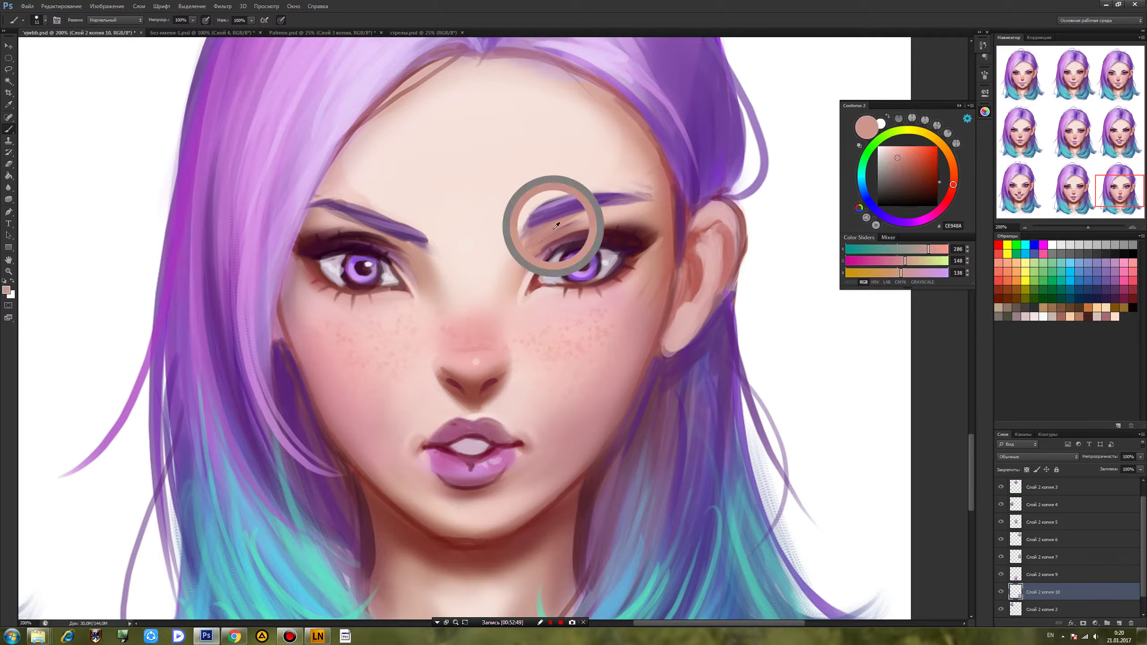
Raise the hair-side brow's inner end with sampled violet and cover its old drooping tip with sampled skin tones.
alt+click(402, 234)
mouse_move(414, 221)
mouse_down()
mouse_move(353, 215)
mouse_move(396, 213)
mouse_move(357, 208)
mouse_move(407, 224)
mouse_up()
alt+click(412, 254)
alt+click(415, 251)
alt+click(385, 223)
alt+click(349, 217)
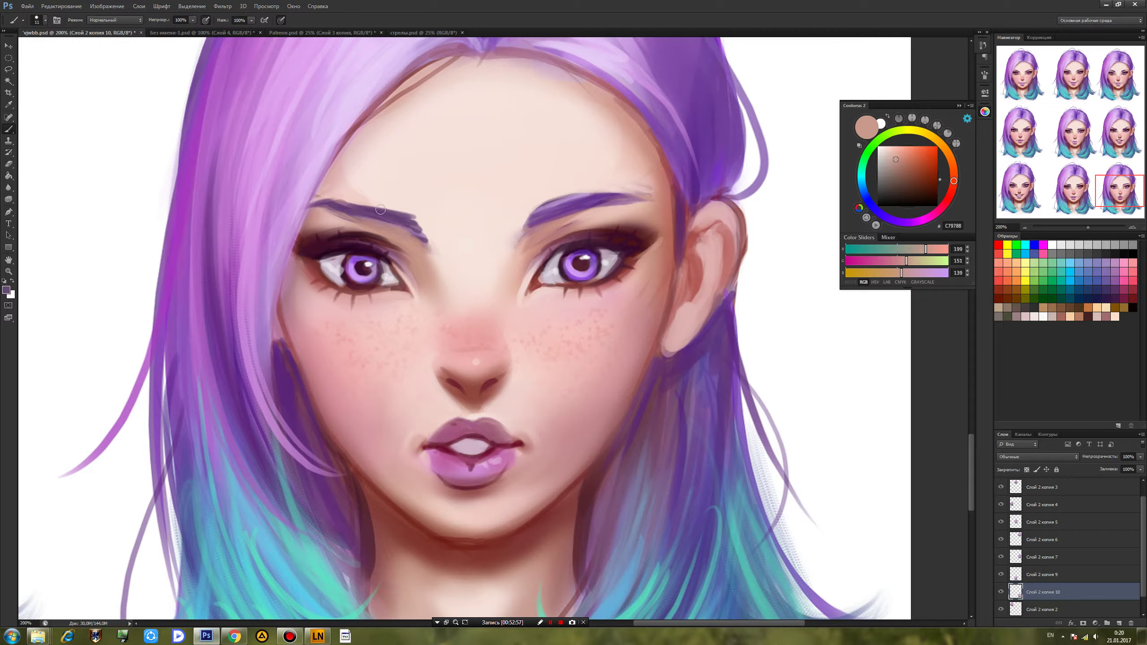
alt+click(366, 211)
alt+click(423, 255)
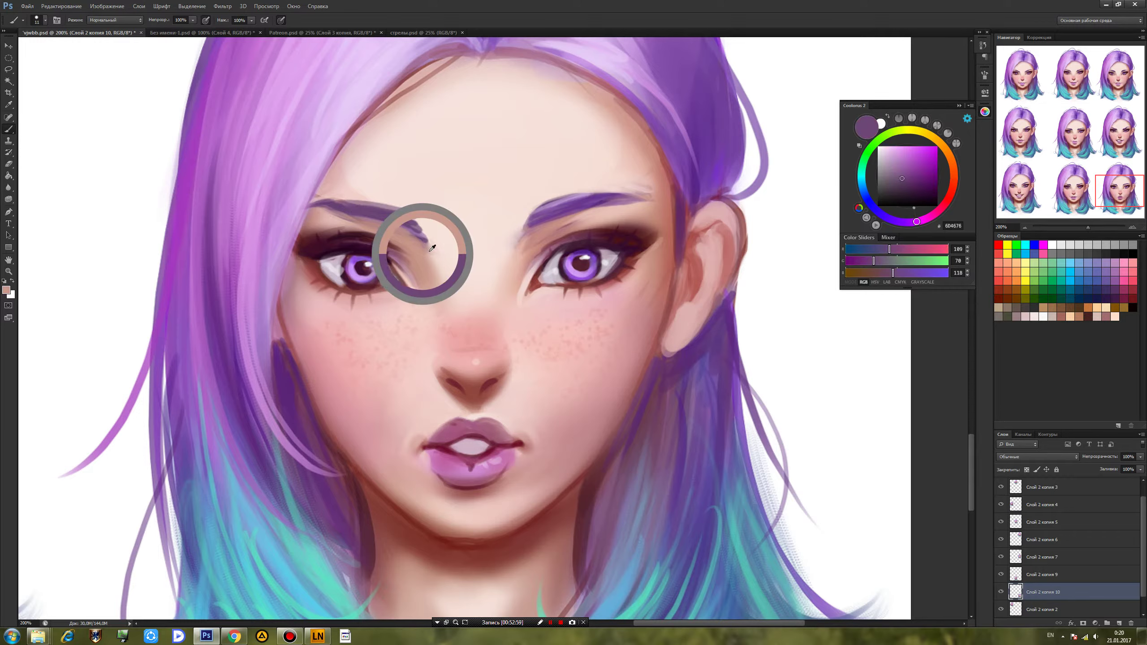
alt+click(431, 250)
drag(408, 227, 429, 250)
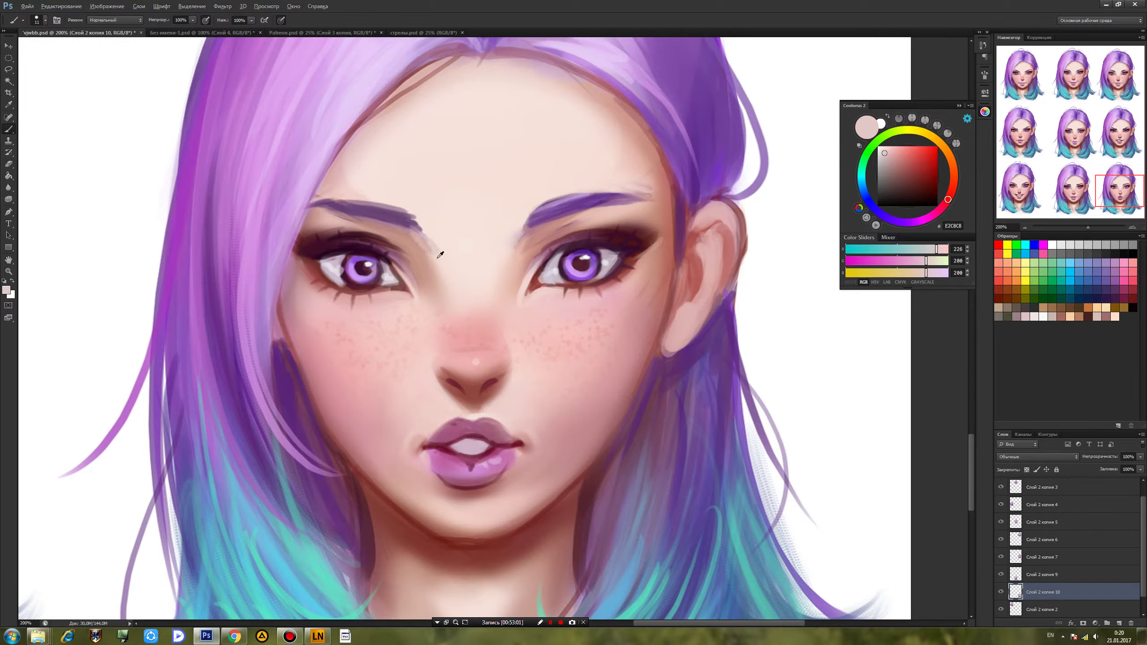
alt+click(437, 264)
Retouch the inner ends of both brows with sampled pale skin and muted violet to even their edges.
alt+click(526, 214)
drag(570, 195, 545, 197)
alt+click(553, 212)
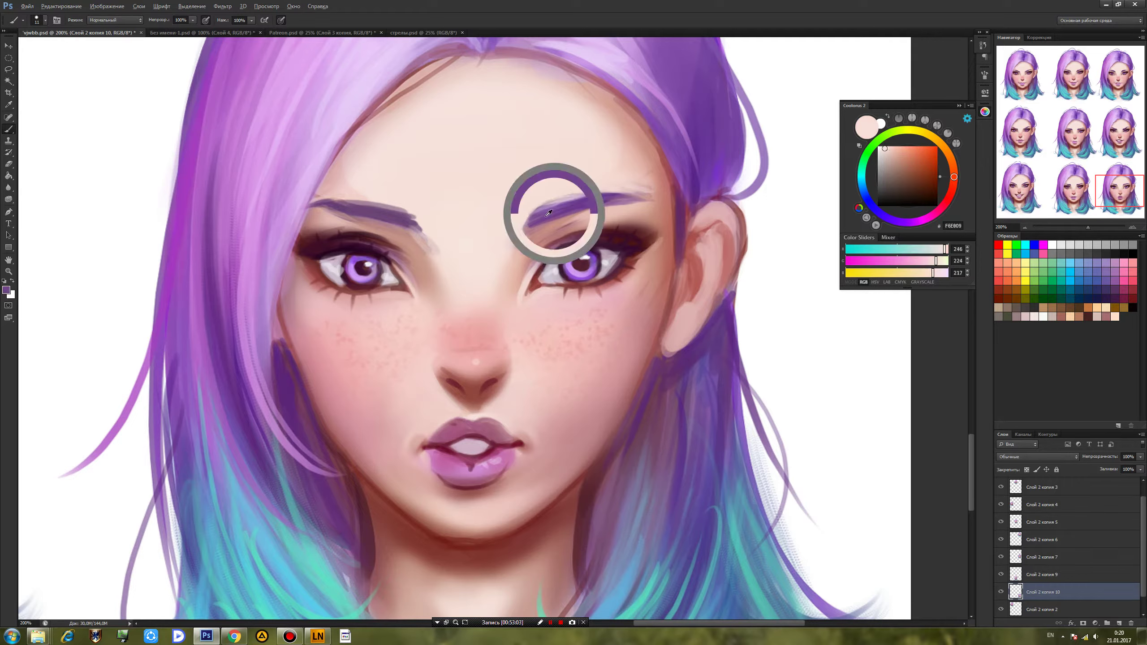
alt+click(408, 228)
alt+click(450, 240)
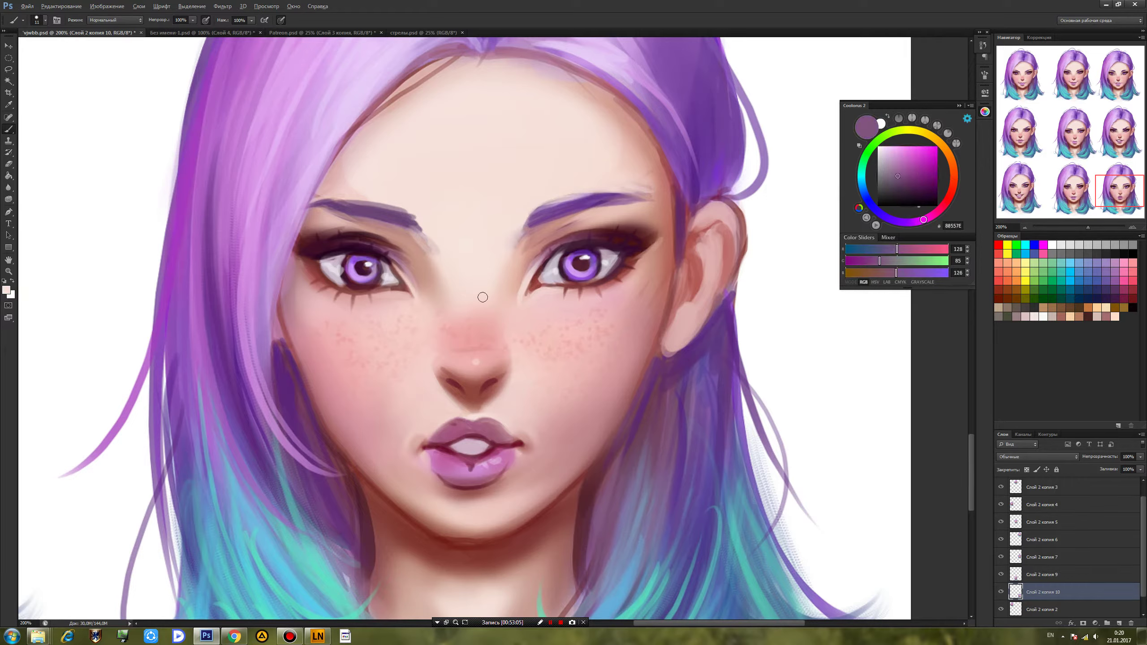
Clean the skin at the mouth corners and redraw the ends of the lip line in sampled deep red 6E0E2F.
alt+click(522, 437)
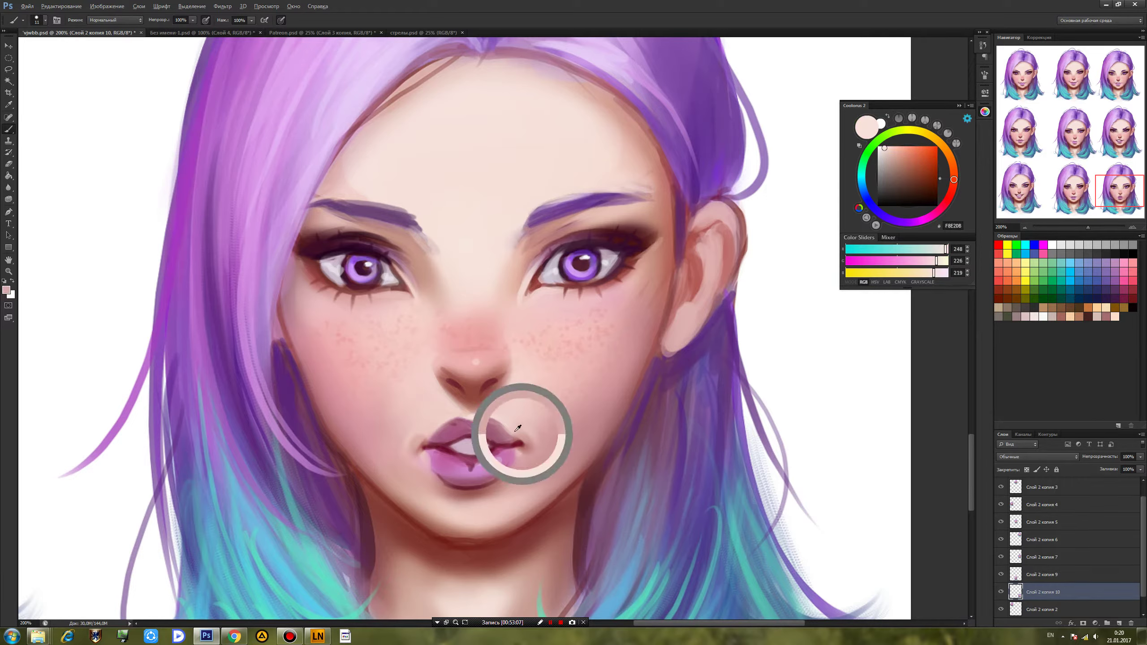
alt+click(504, 412)
alt+click(436, 444)
alt+click(444, 445)
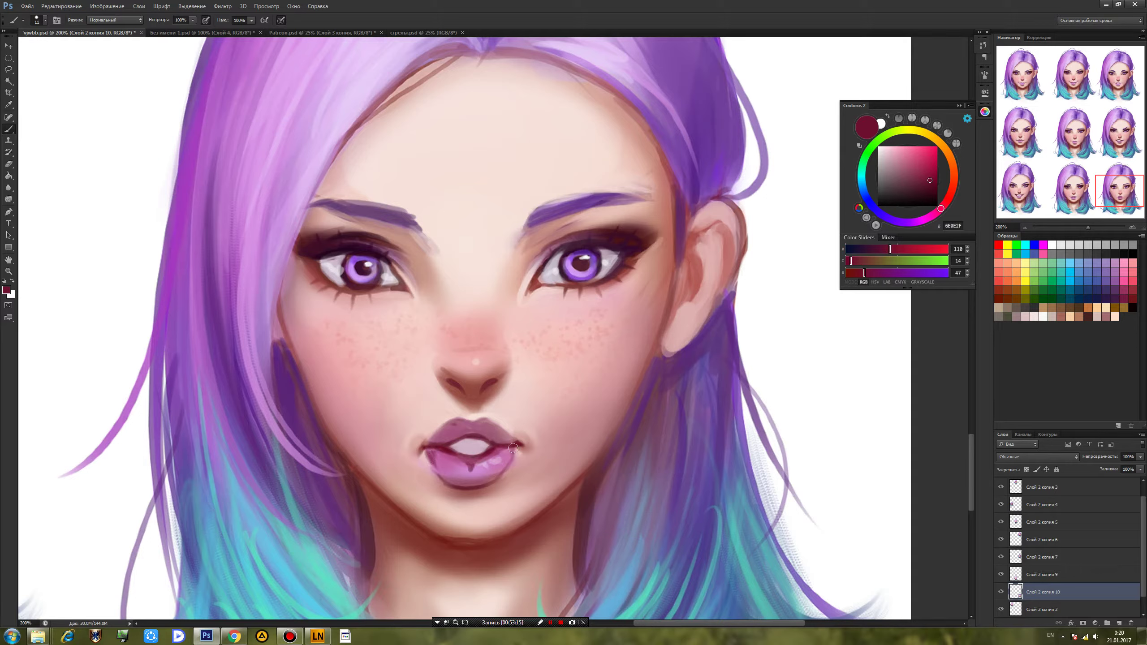
alt+click(418, 453)
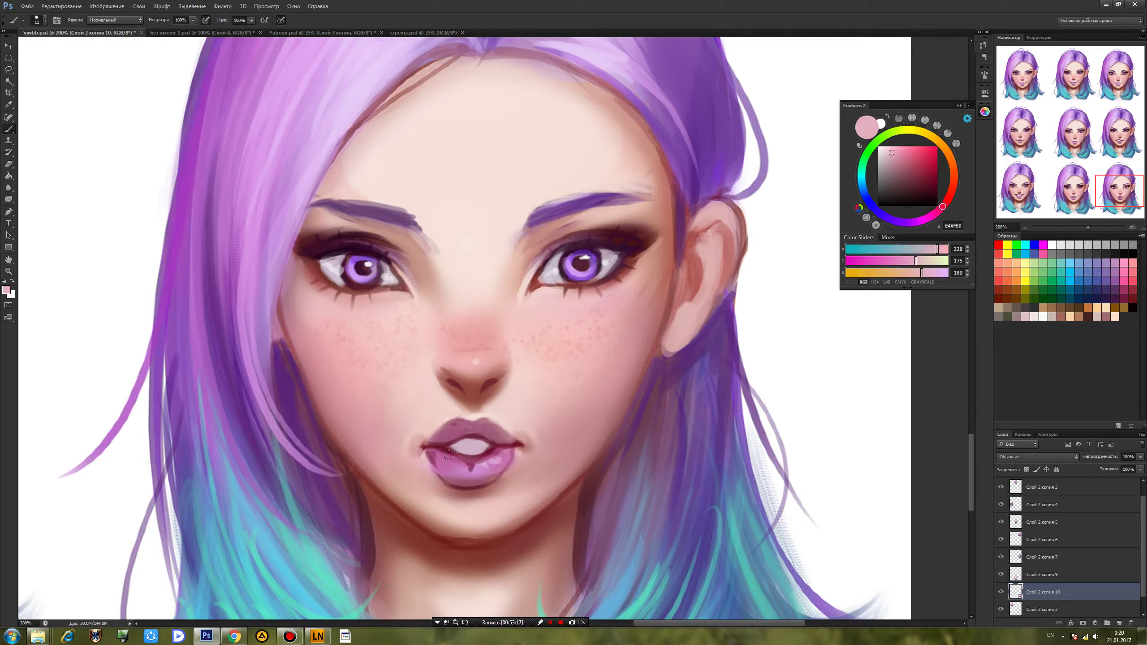
Soften the ear-side mouth corner into the cheek with sampled pinks and a soft round 27 px brush.
alt+click(542, 401)
right_click(543, 399)
click(652, 474)
click(572, 441)
click(575, 419)
text(27)
key(Return)
alt+click(524, 440)
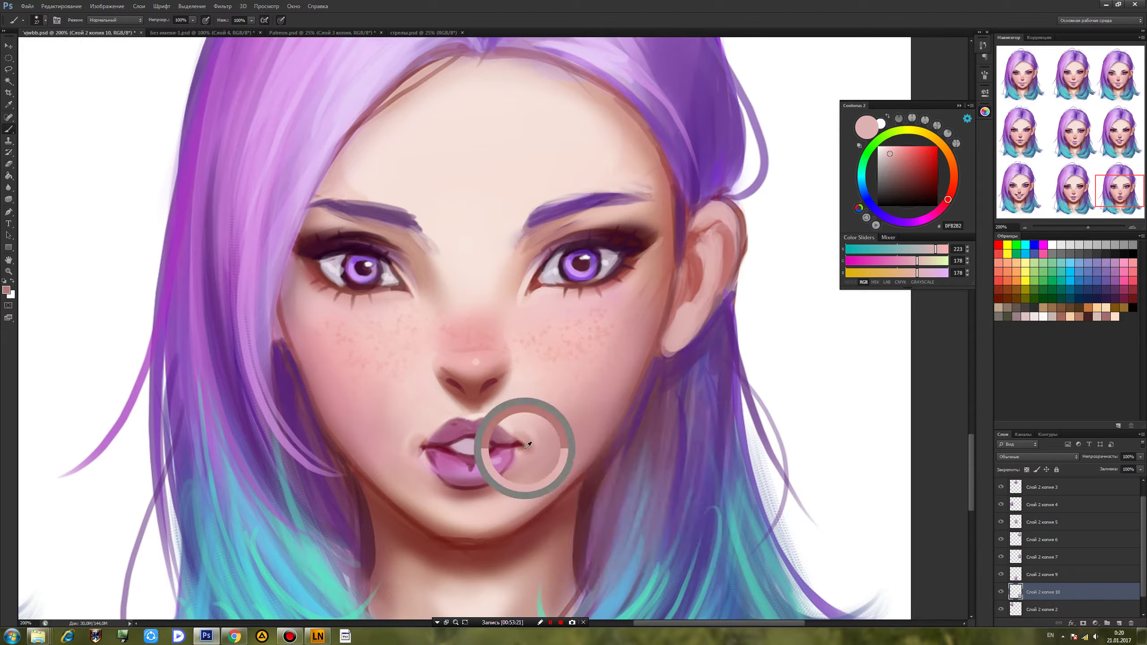
alt+click(534, 445)
alt+click(522, 423)
alt+click(531, 450)
alt+click(533, 449)
alt+click(545, 436)
Blend the hair-side mouth corner into the cheek with sampled pinks and retouch the shading at the opposite corner.
alt+click(397, 441)
alt+click(422, 449)
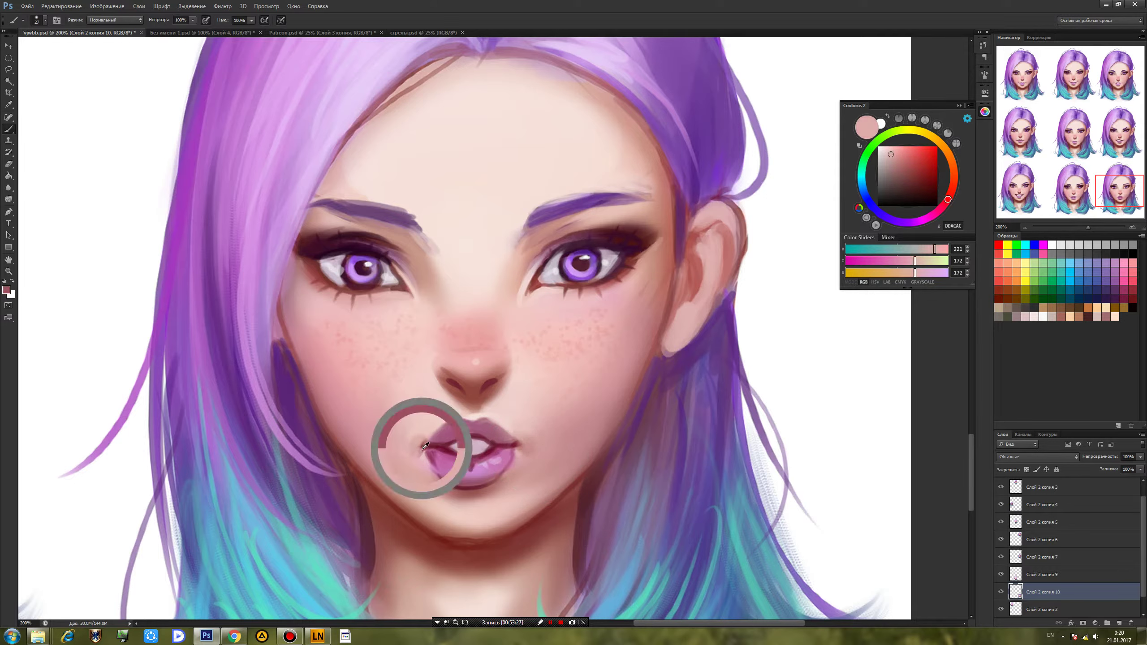
alt+click(395, 434)
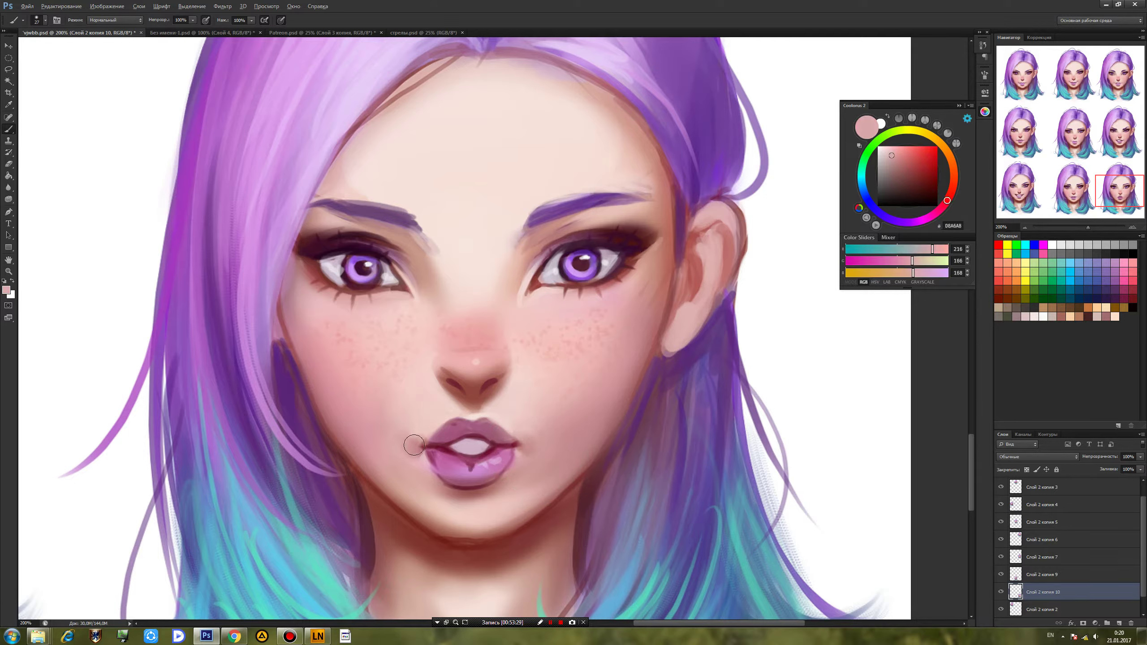
alt+click(530, 445)
alt+click(530, 444)
alt+click(533, 436)
alt+click(531, 439)
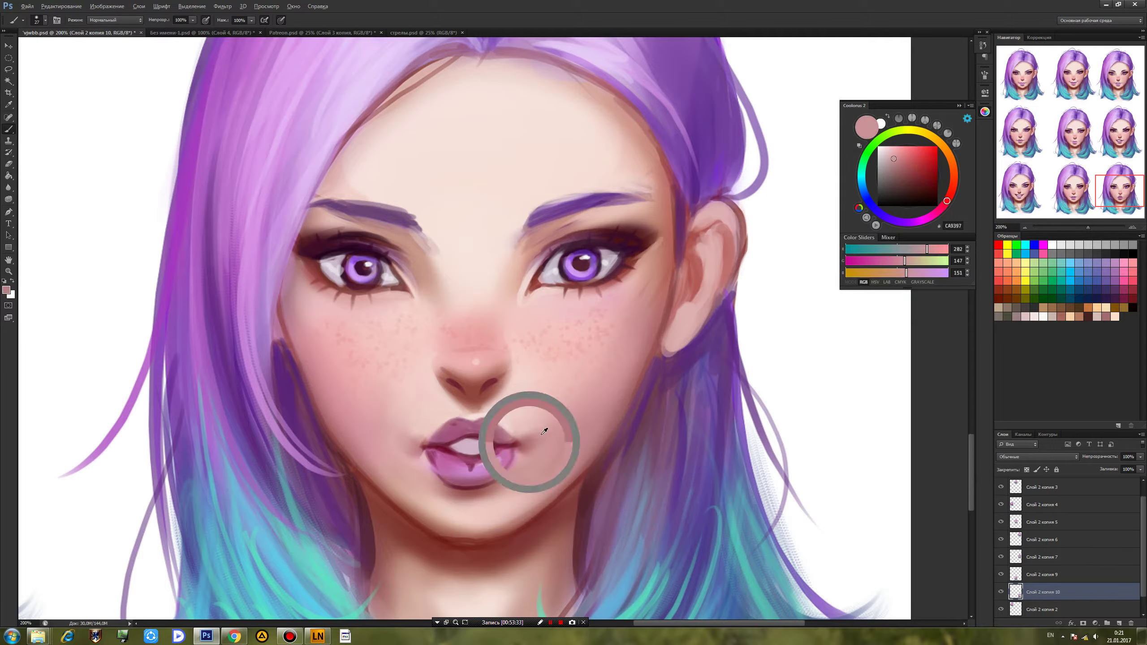
Smooth the cheek and chin shading around both mouth corners with a larger brush and sampled dusty pinks.
right_click(578, 397)
drag(527, 453, 578, 411)
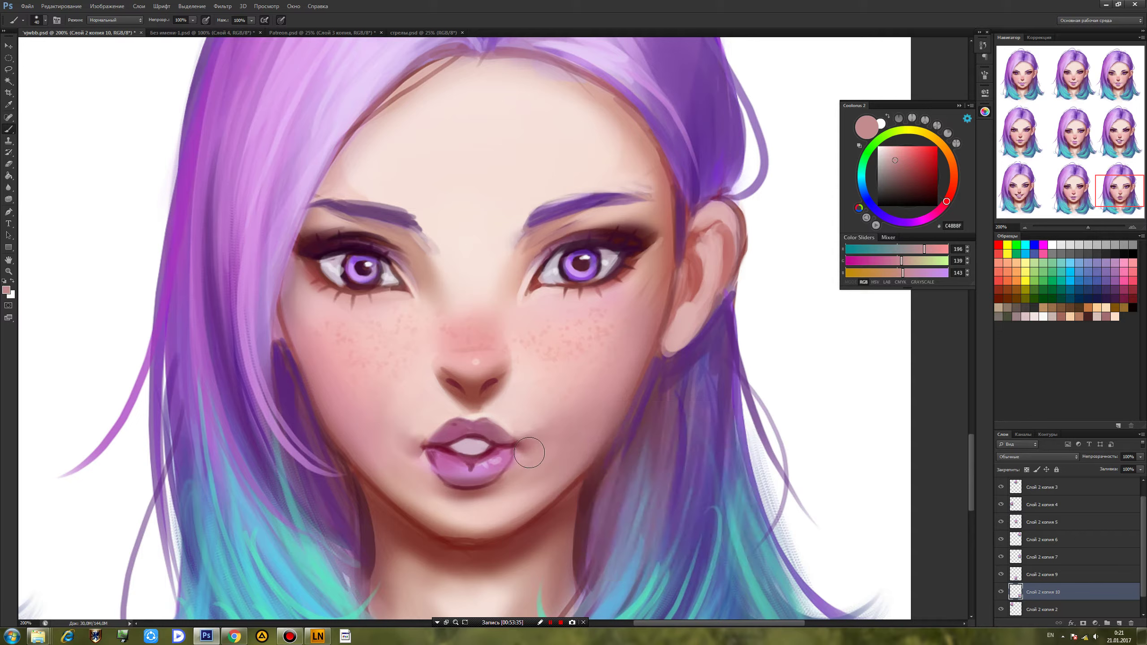
alt+click(371, 422)
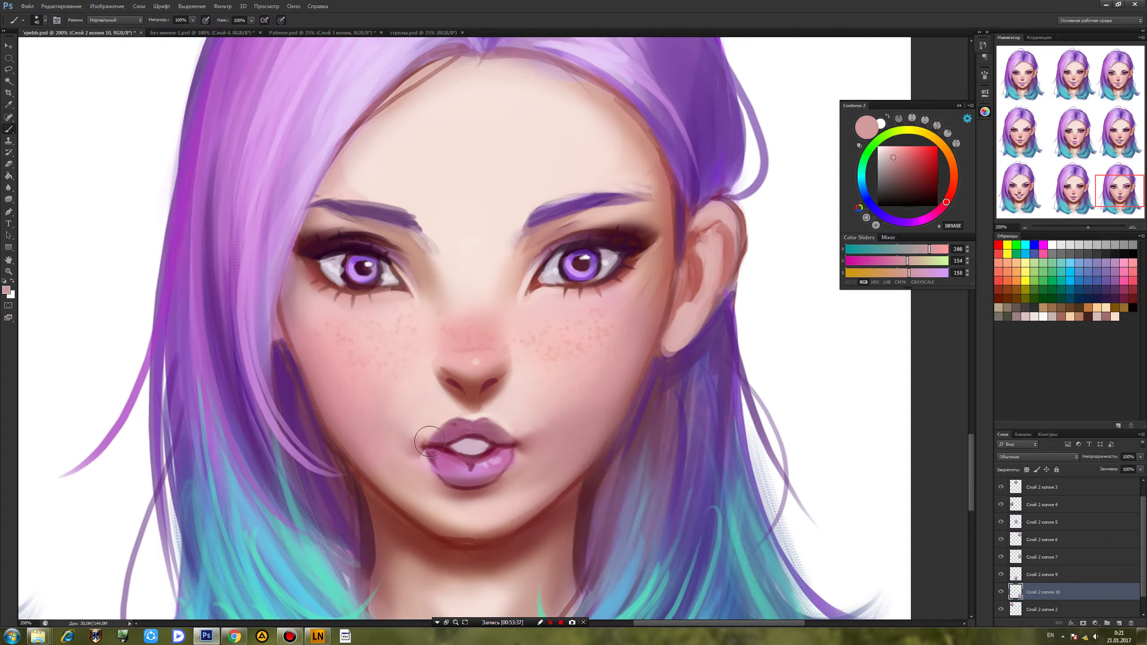
alt+click(525, 469)
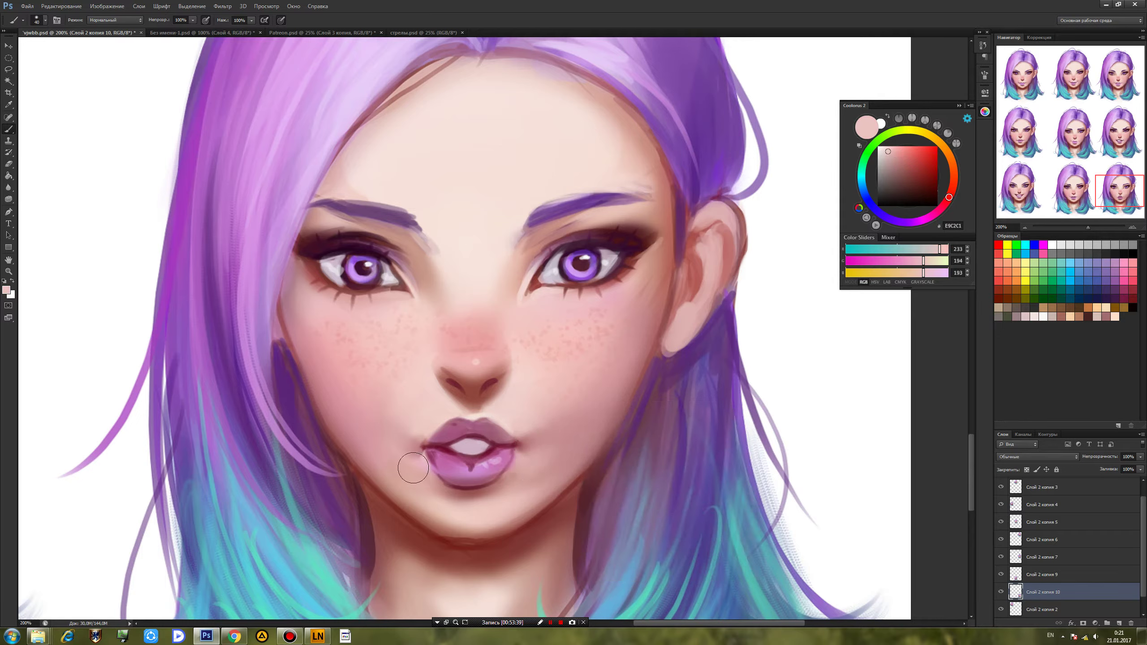
mouse_move(521, 470)
mouse_down()
mouse_move(537, 461)
mouse_move(524, 410)
mouse_move(586, 439)
mouse_up()
alt+click(426, 420)
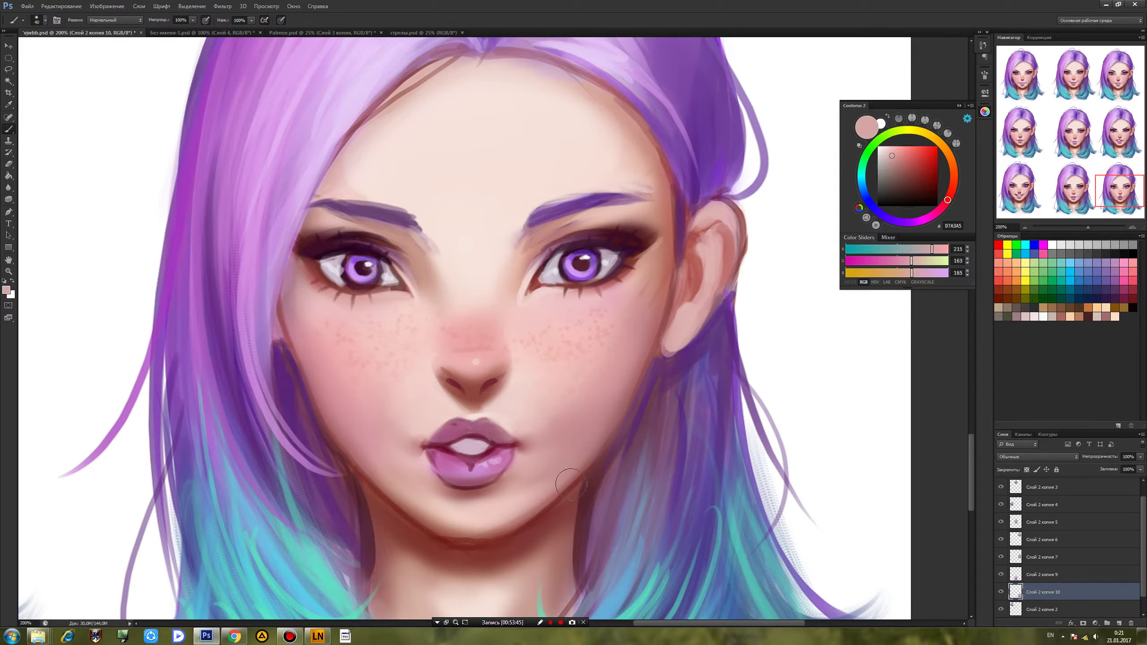
Repaint the pupils with a hard round brush in sampled dark plum 3A0B2F and touch up the irises with sampled purple.
right_click(408, 276)
click(491, 344)
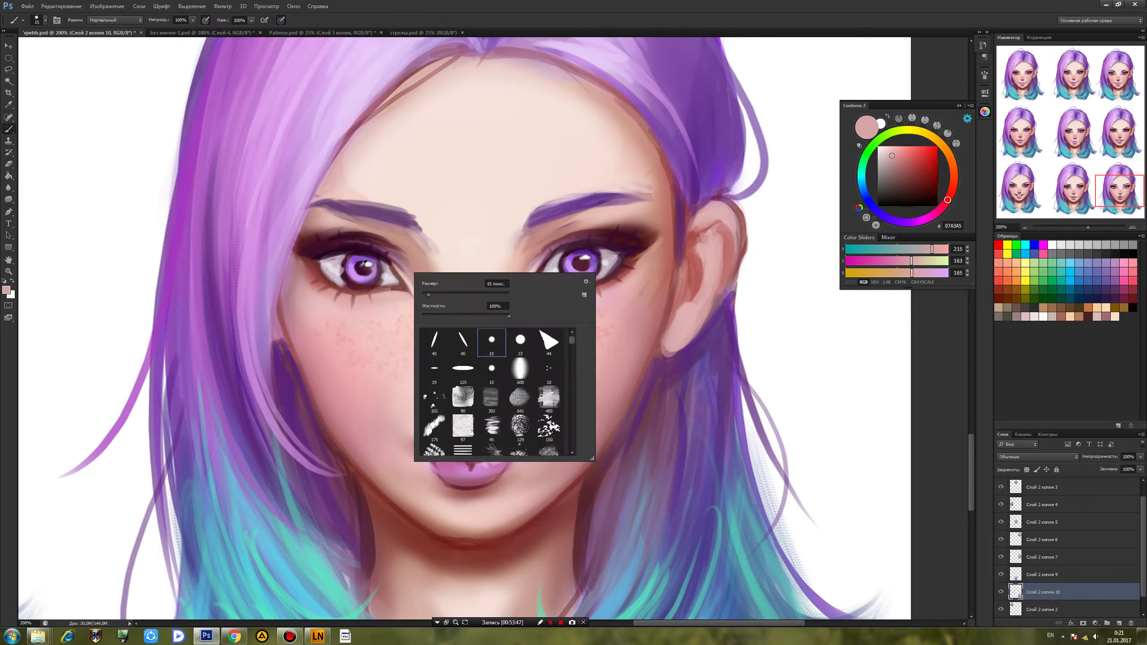
alt+click(357, 267)
drag(357, 267, 362, 268)
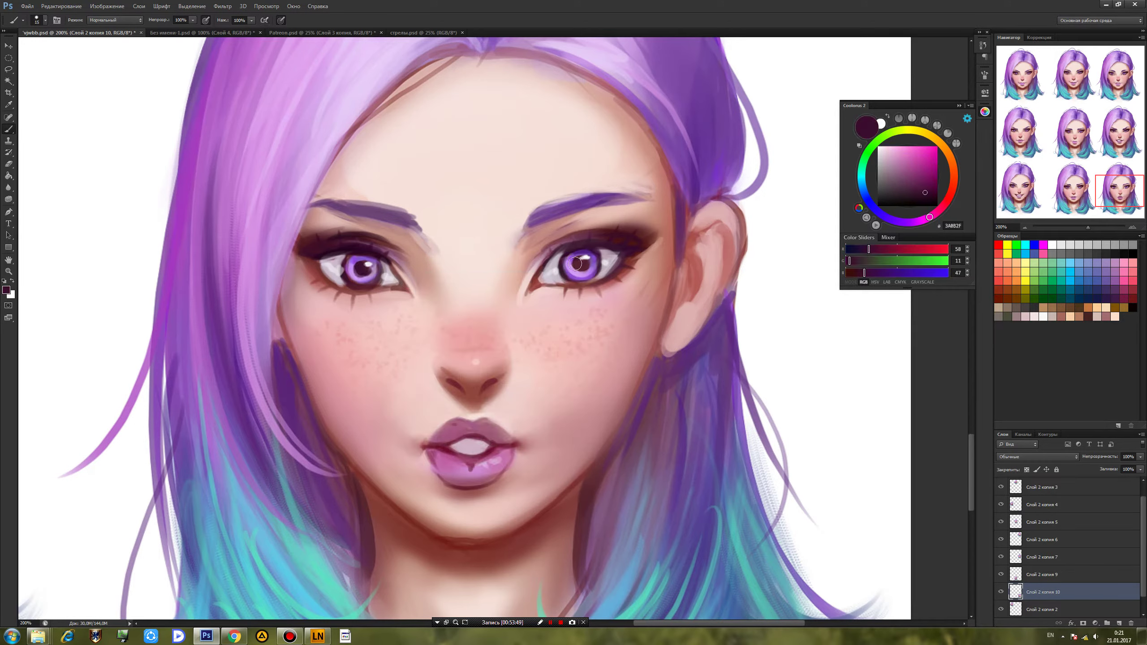
alt+click(362, 271)
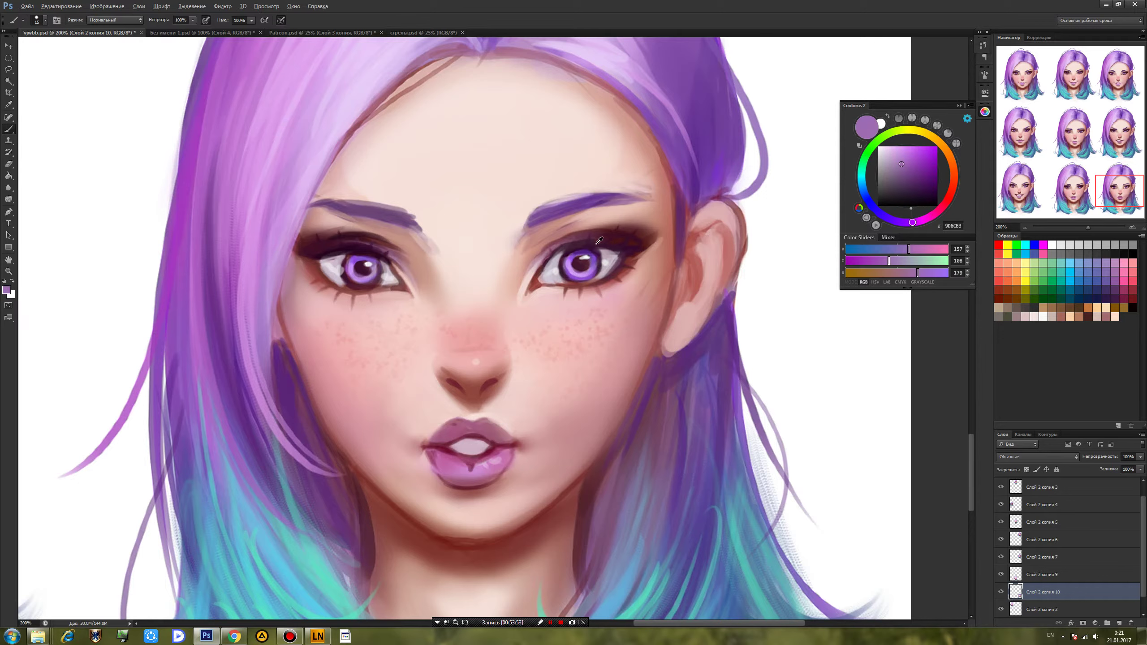
Blend the skin between the inner brow ends and the nose bridge with a soft round brush and sampled skin tones.
right_click(582, 254)
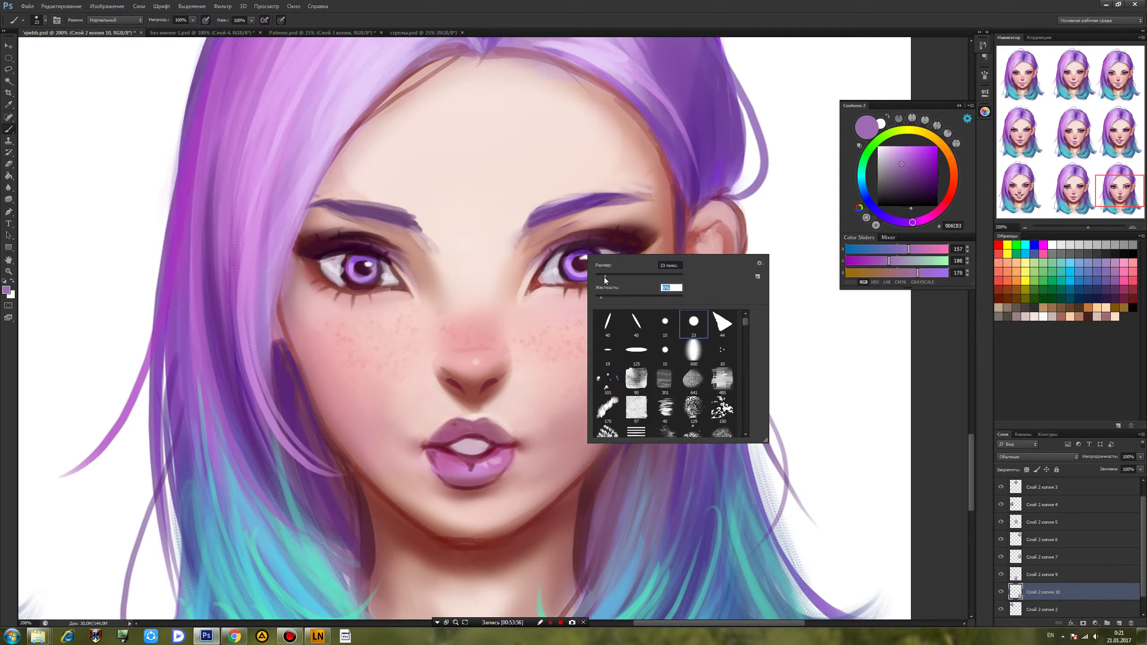
alt+click(524, 246)
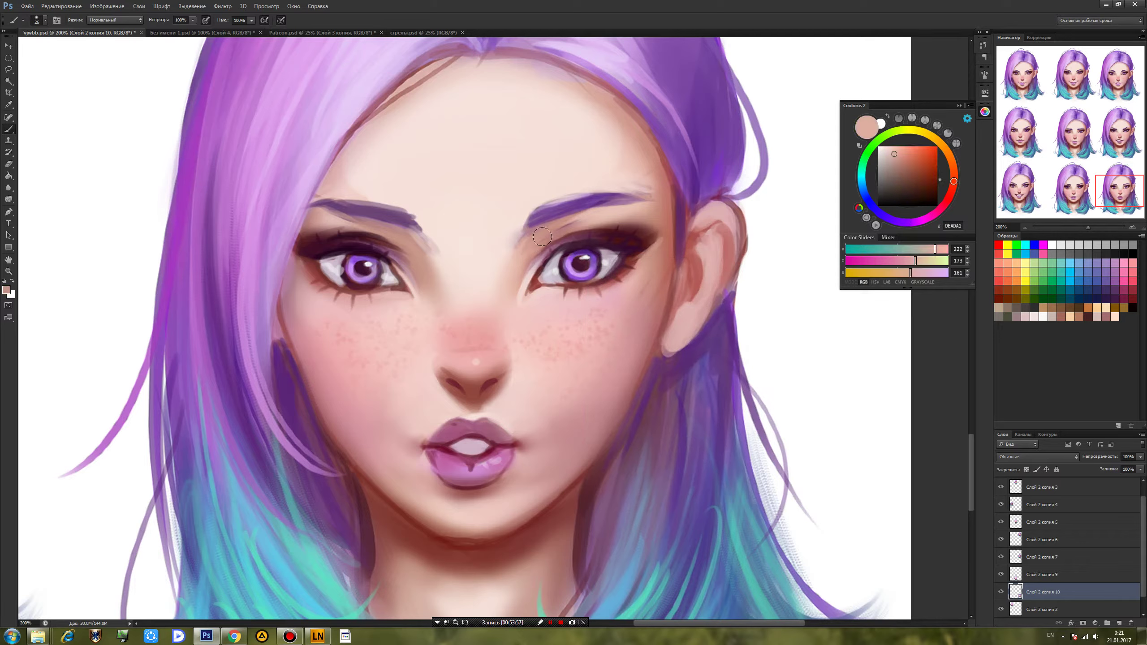
alt+click(509, 260)
alt+click(510, 271)
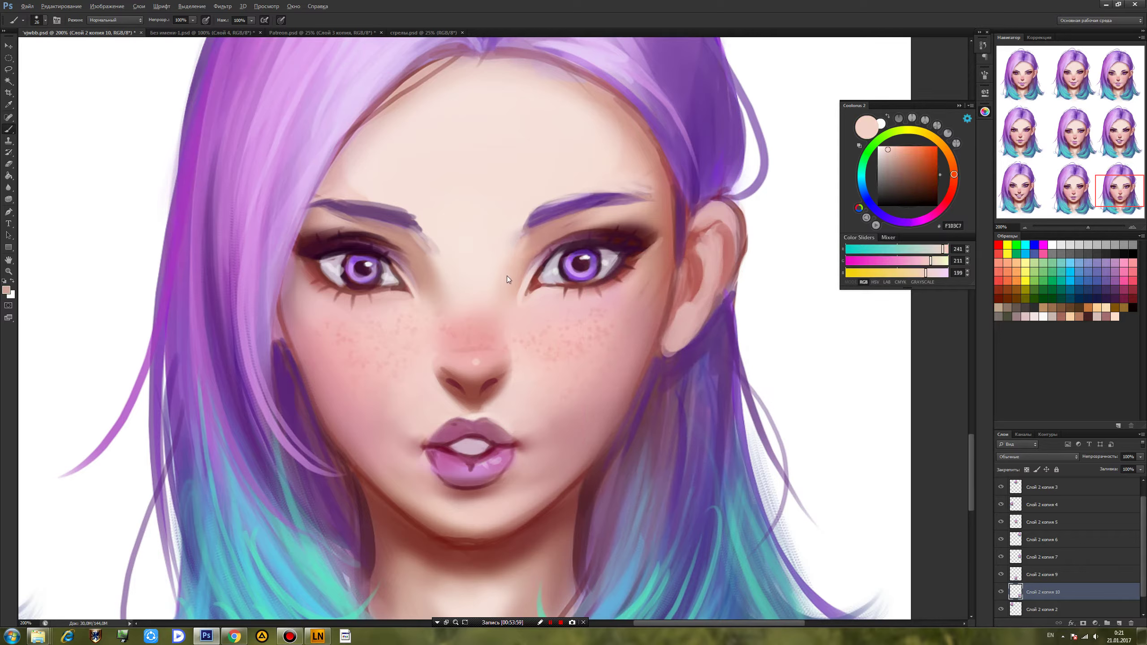
alt+click(346, 224)
alt+click(419, 240)
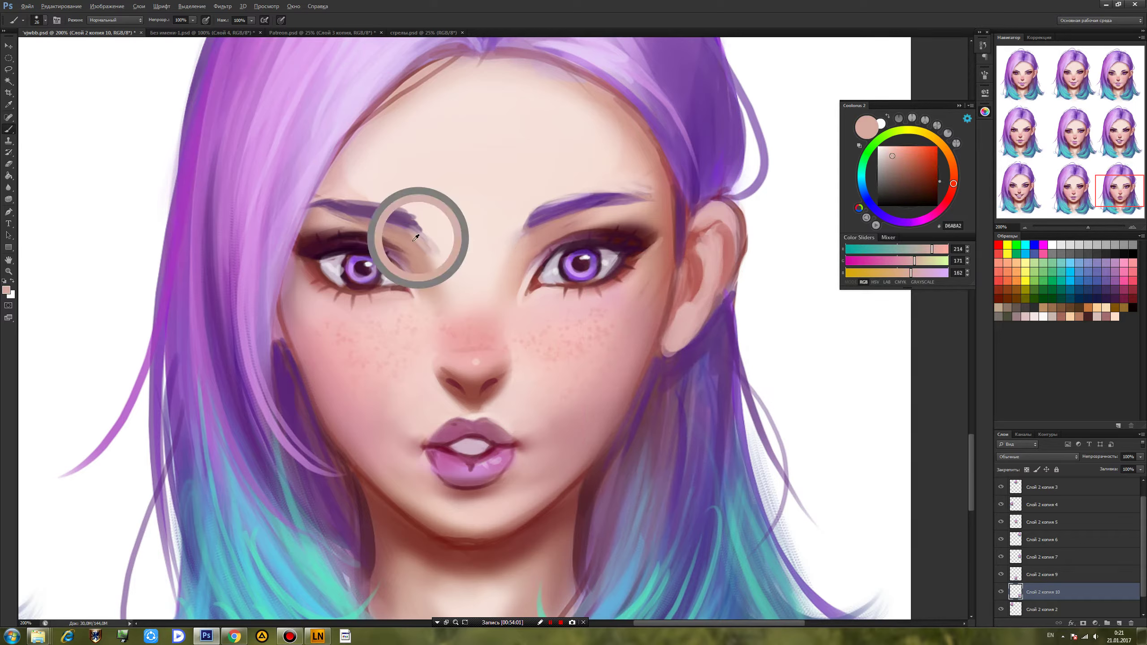
alt+click(439, 247)
alt+click(424, 249)
alt+click(514, 249)
alt+click(508, 233)
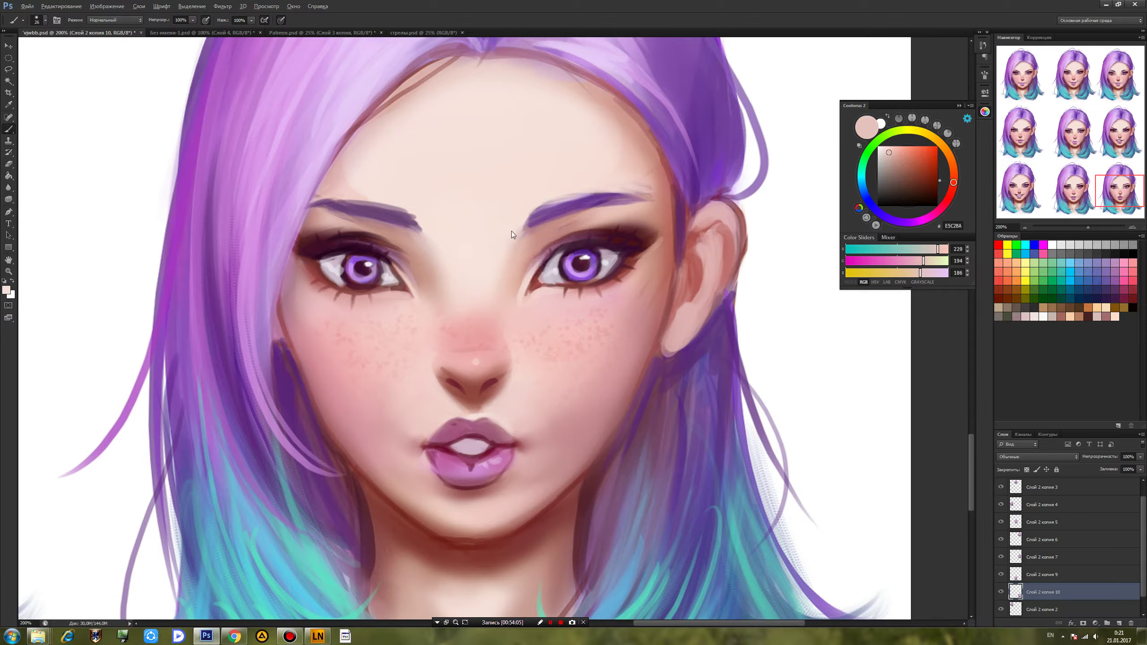
Paint lighter violet strokes through both brows with a hard round brush and tidy their edges with sampled skin.
right_click(496, 203)
click(590, 273)
alt+click(598, 56)
mouse_move(560, 204)
mouse_down()
mouse_move(540, 216)
mouse_move(615, 195)
mouse_up()
alt+click(543, 215)
alt+click(542, 211)
mouse_move(407, 217)
mouse_down()
mouse_move(333, 206)
mouse_move(354, 216)
mouse_up()
alt+click(396, 222)
alt+click(331, 221)
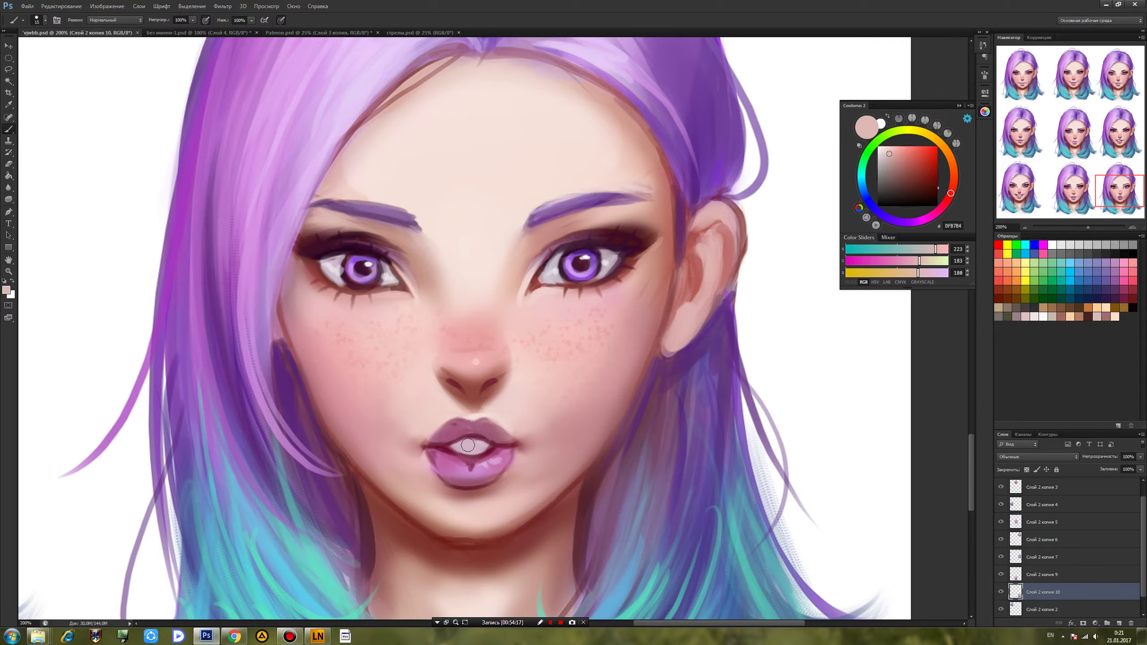
Define the teeth with a fine brush in sampled wine red 7C2C47 and white FFFFFF, and save the file.
alt+click(448, 447)
right_click(497, 444)
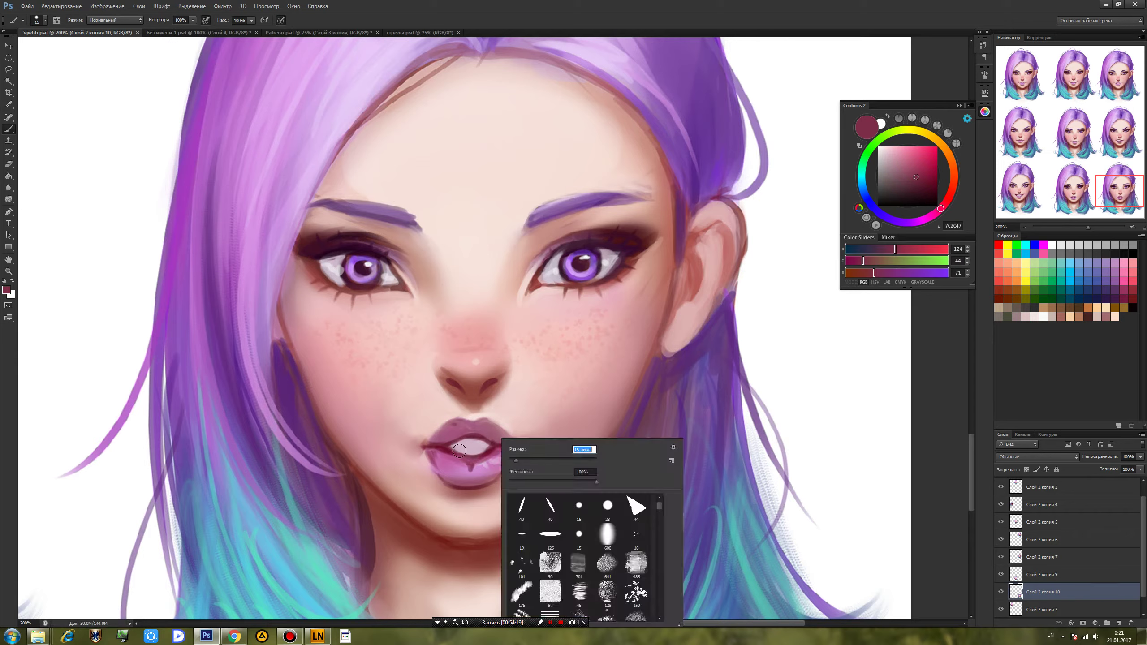
drag(446, 447, 470, 452)
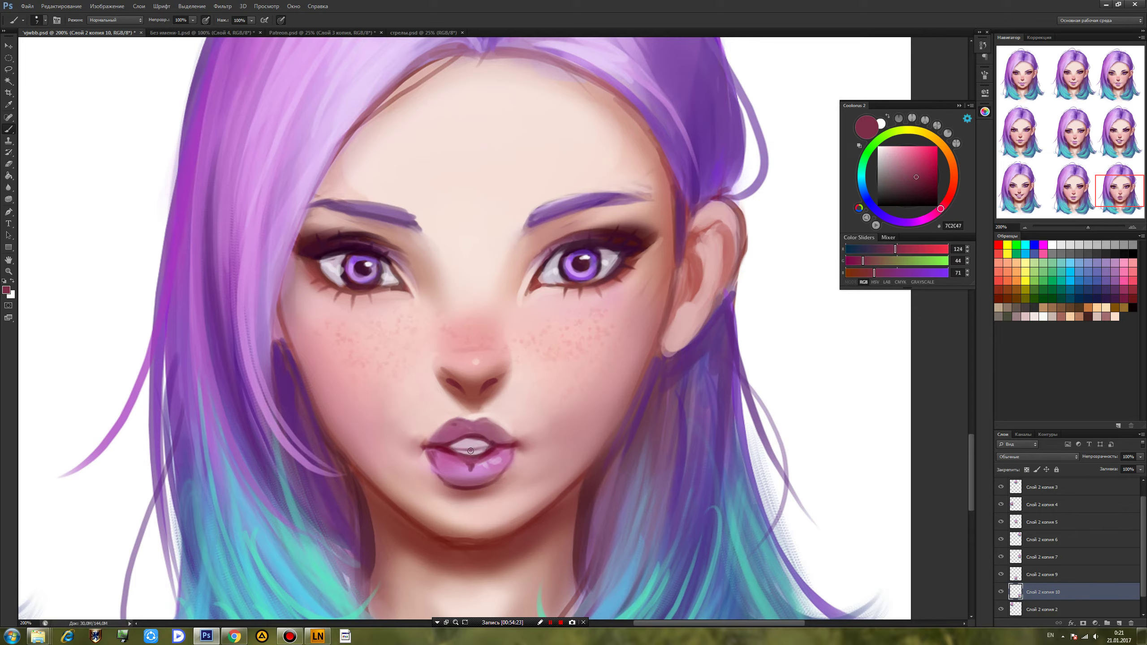
alt+click(797, 360)
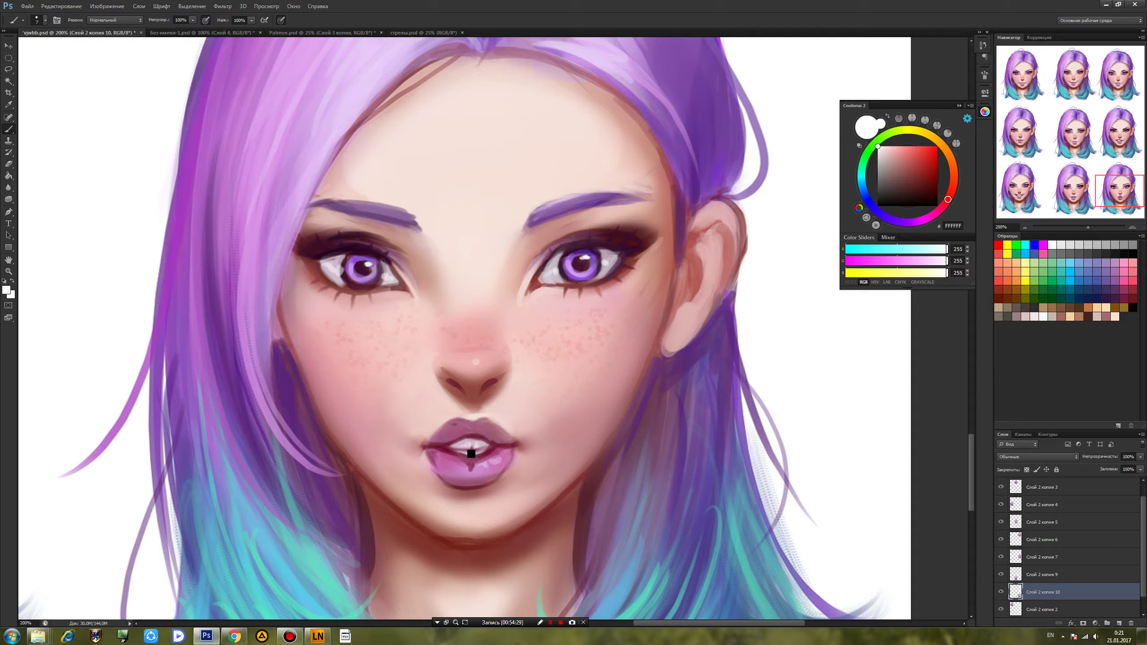
key(ctrl+s)
alt+click(571, 264)
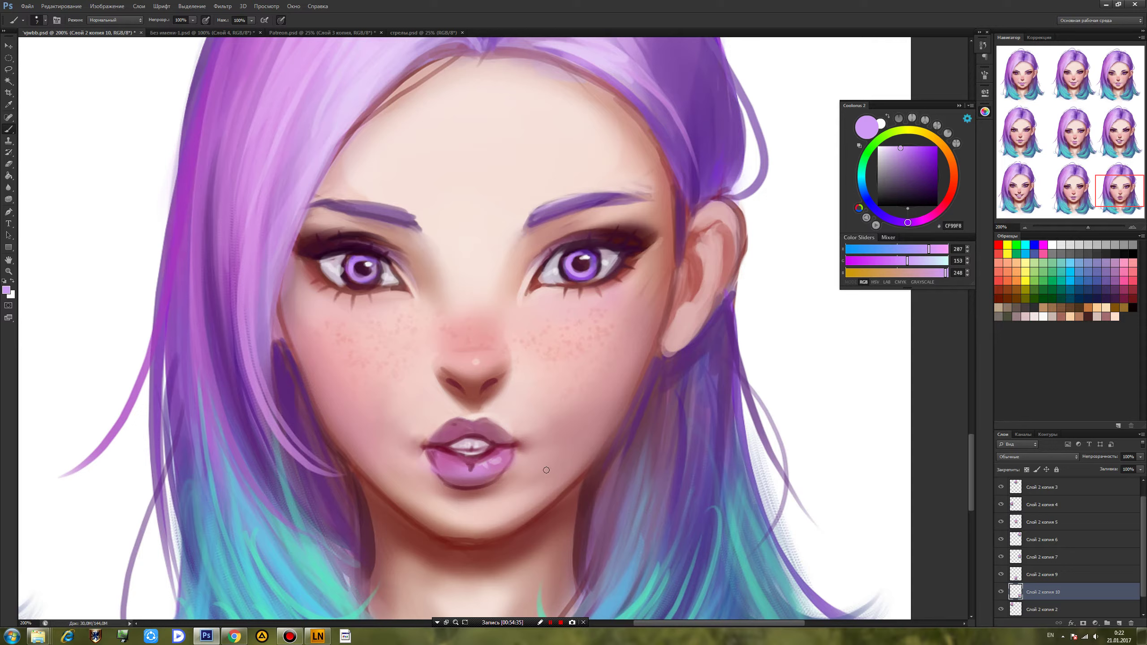
Touch up the outlines and outer corners of both eyes with a fine brush in sampled dark plum 3F122F.
alt+click(351, 251)
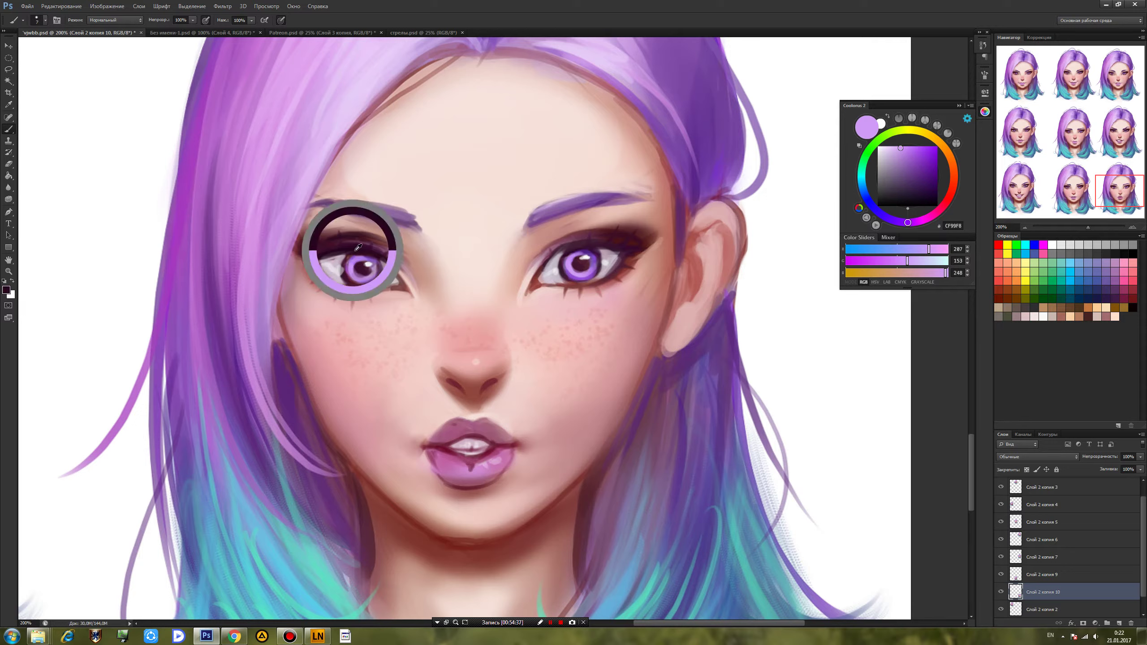
alt+click(314, 267)
alt+click(344, 279)
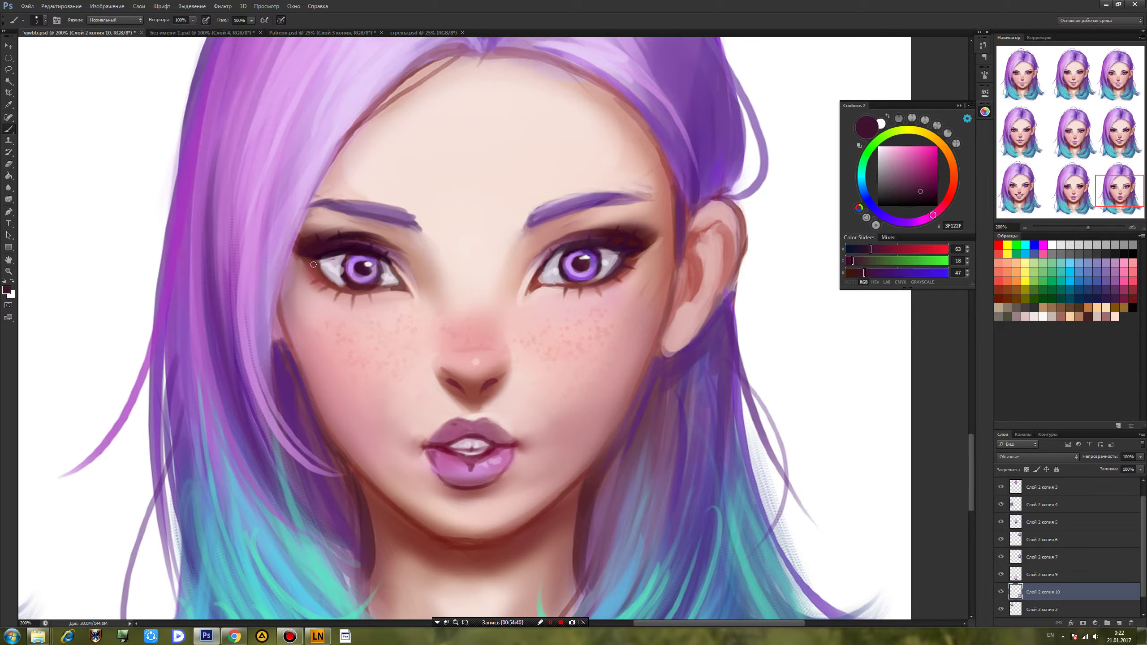
drag(615, 270, 594, 282)
Refine the irises with sampled violet, the eye whites with F8ECF5 and the pupil highlights with white FFFFFF, and save the file.
alt+click(573, 271)
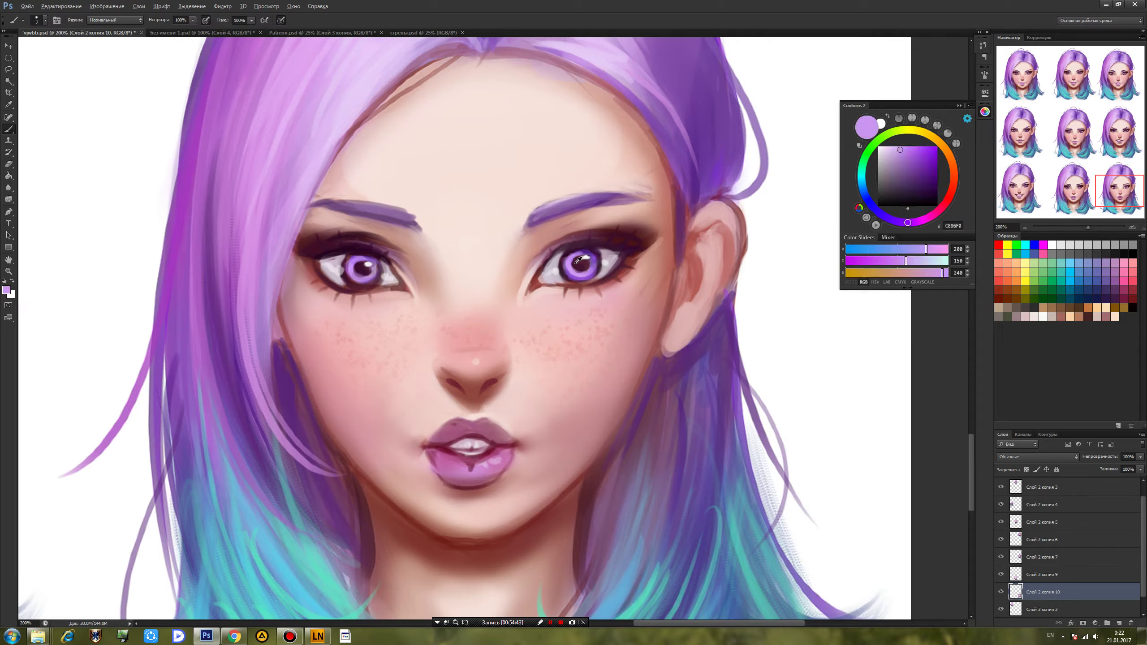
alt+click(592, 265)
alt+click(371, 264)
alt+click(390, 266)
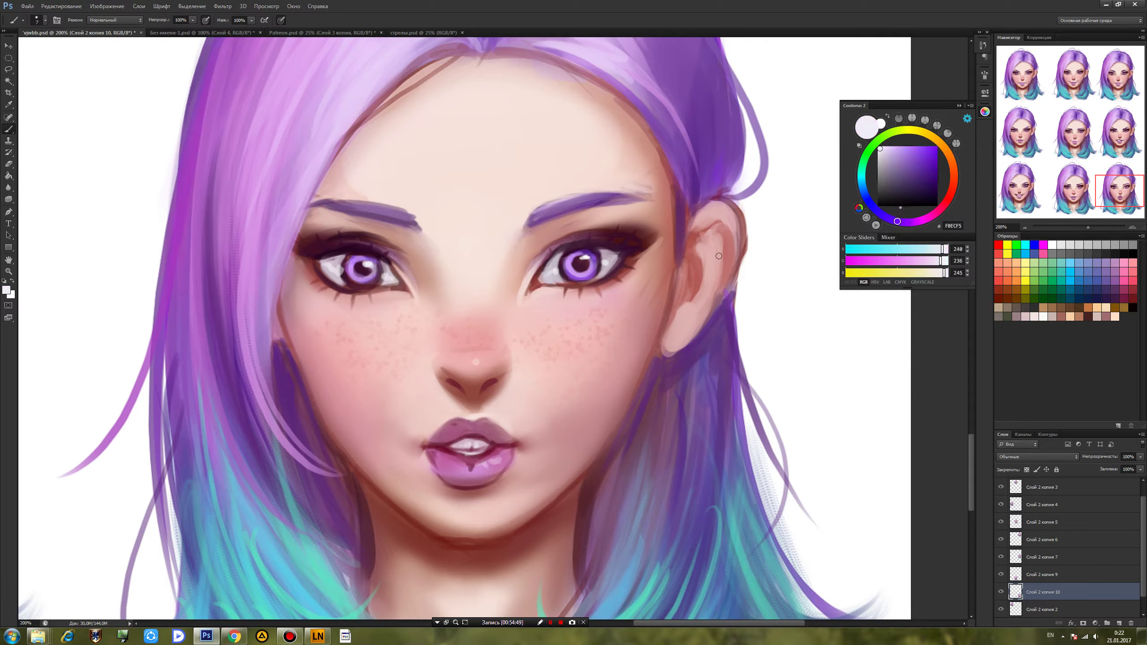
alt+click(591, 261)
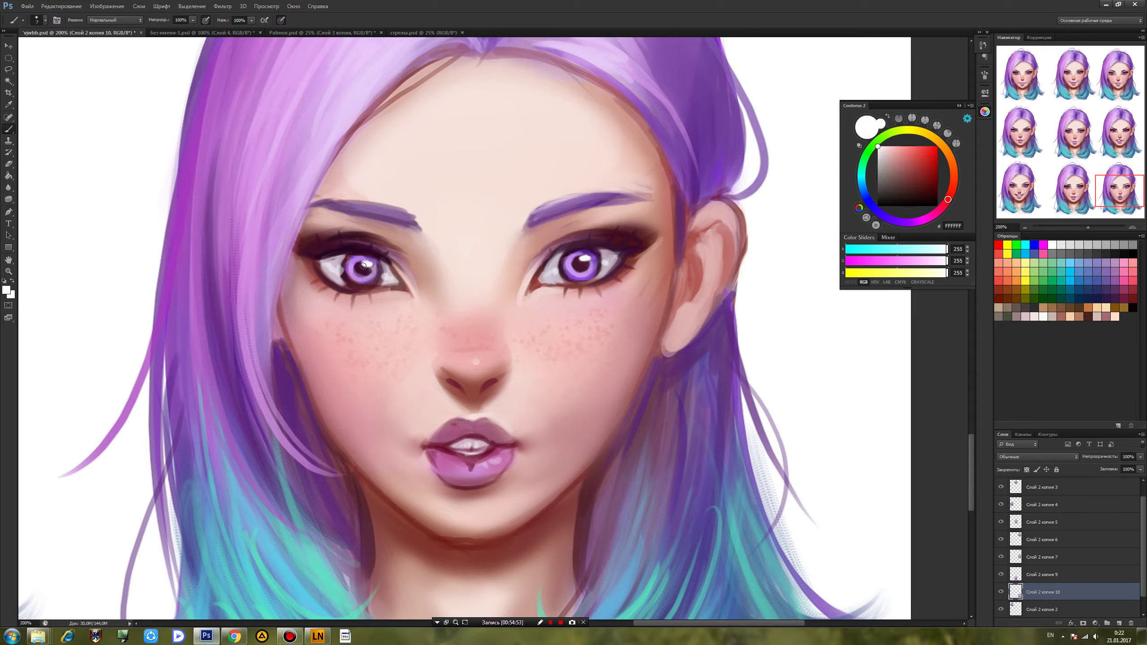
key(ctrl+s)
Deepen the mouth corners in sampled dark wine red, touch up the lower lip with sampled pink CF87CD, and save the file.
alt+click(445, 444)
click(422, 449)
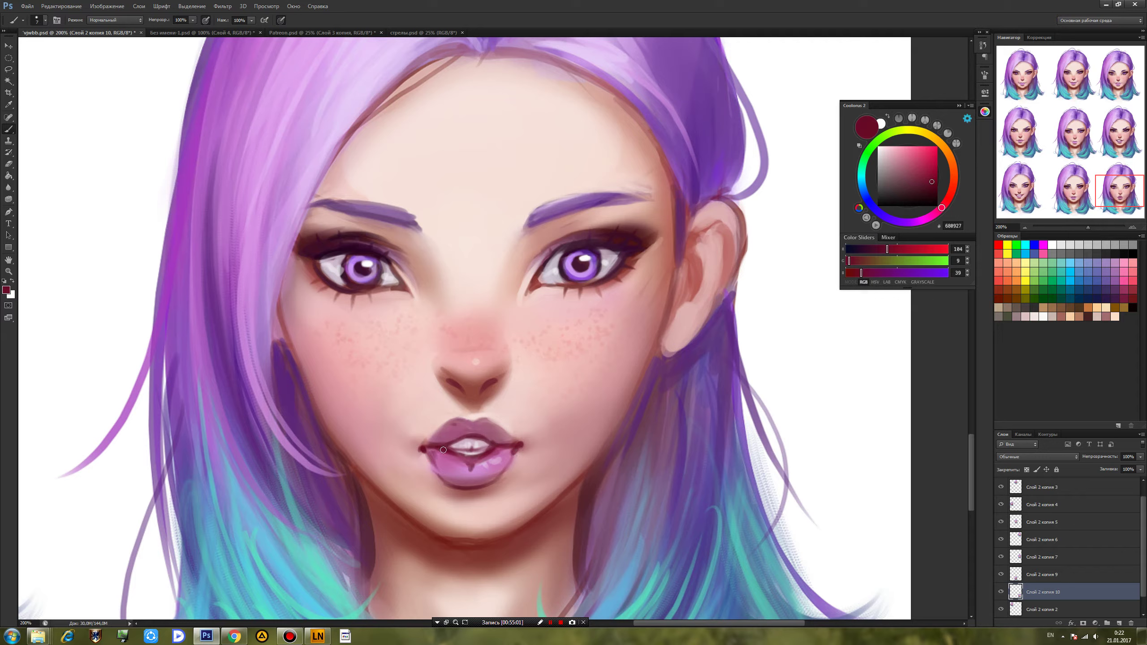
alt+click(514, 450)
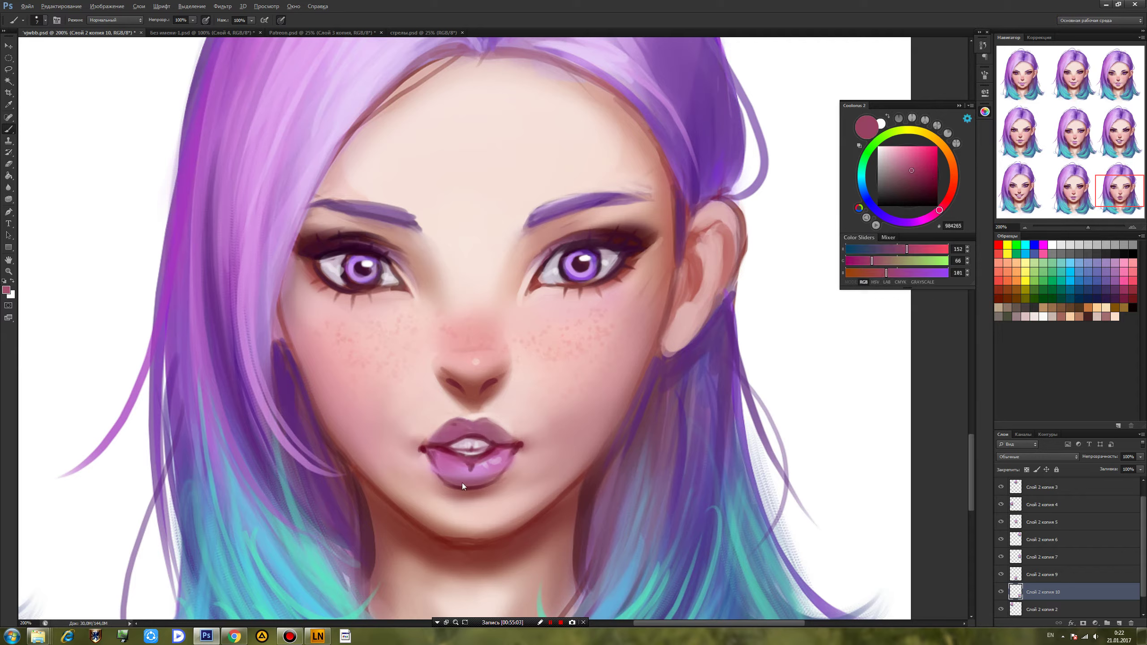
alt+click(428, 448)
alt+click(479, 471)
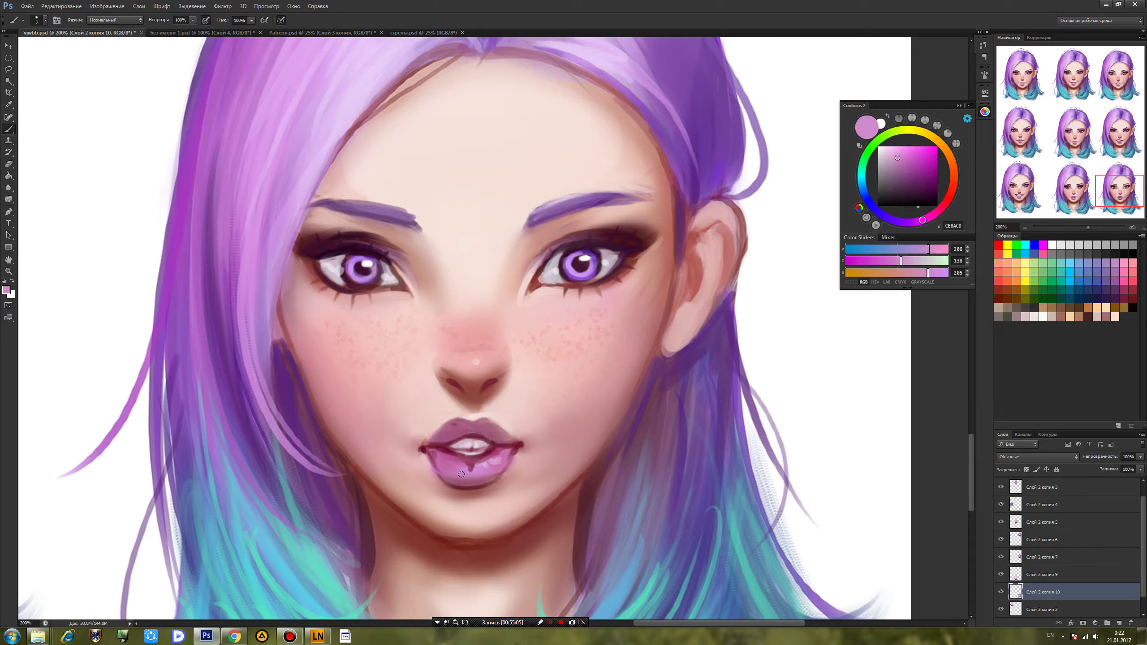
alt+click(478, 474)
key(ctrl+s)
Smooth the skin around the nose and mouth with an enlarged soft round brush and sampled skin tones such as ECC5C3.
key(ctrl+minus)
key(ctrl+minus)
key(ctrl+minus)
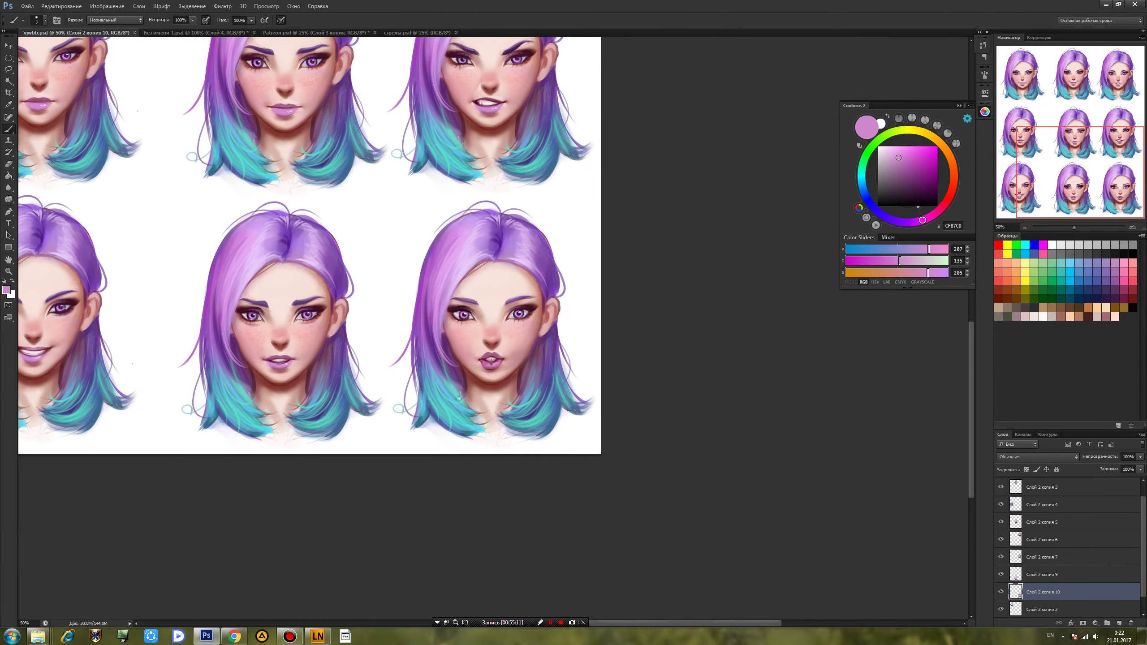
key(ctrl+plus)
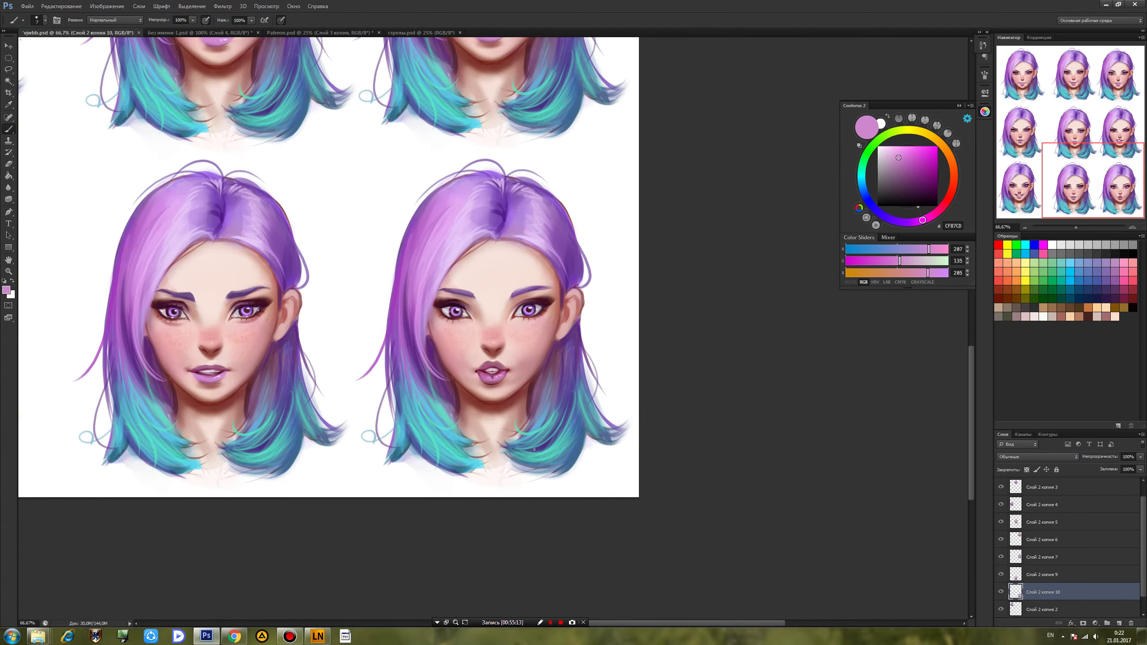
right_click(546, 357)
click(638, 408)
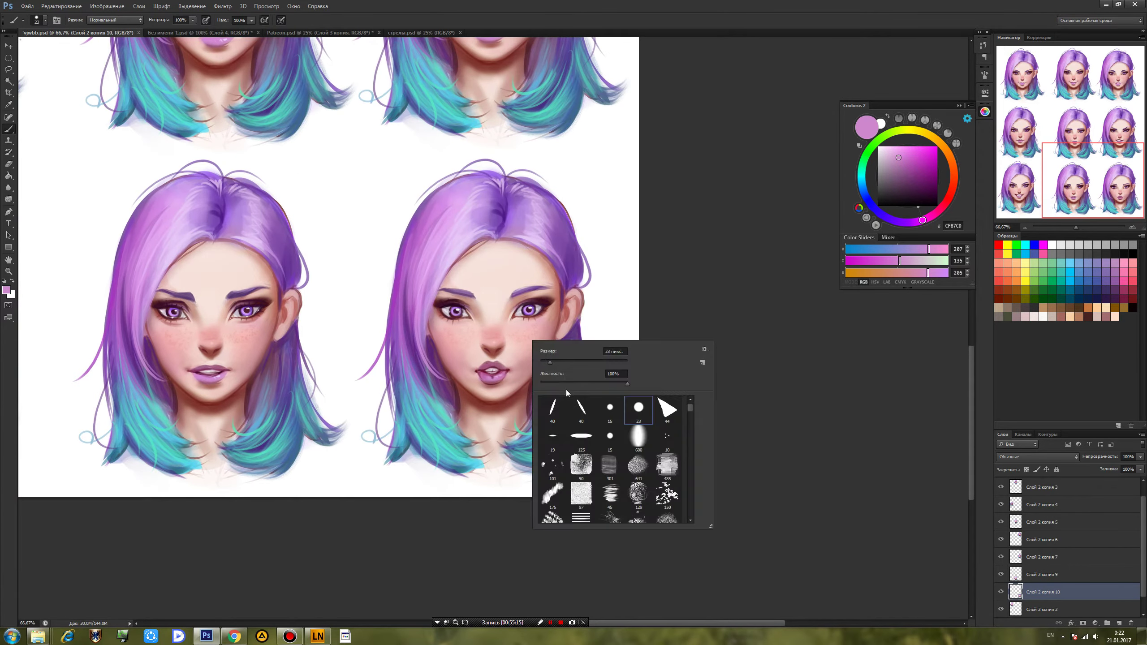
drag(551, 362, 559, 363)
alt+click(469, 359)
alt+click(495, 335)
right_click(492, 354)
mouse_move(522, 367)
mouse_down()
mouse_move(536, 367)
mouse_move(503, 387)
mouse_move(482, 357)
mouse_up()
alt+click(475, 361)
alt+click(463, 365)
alt+click(517, 362)
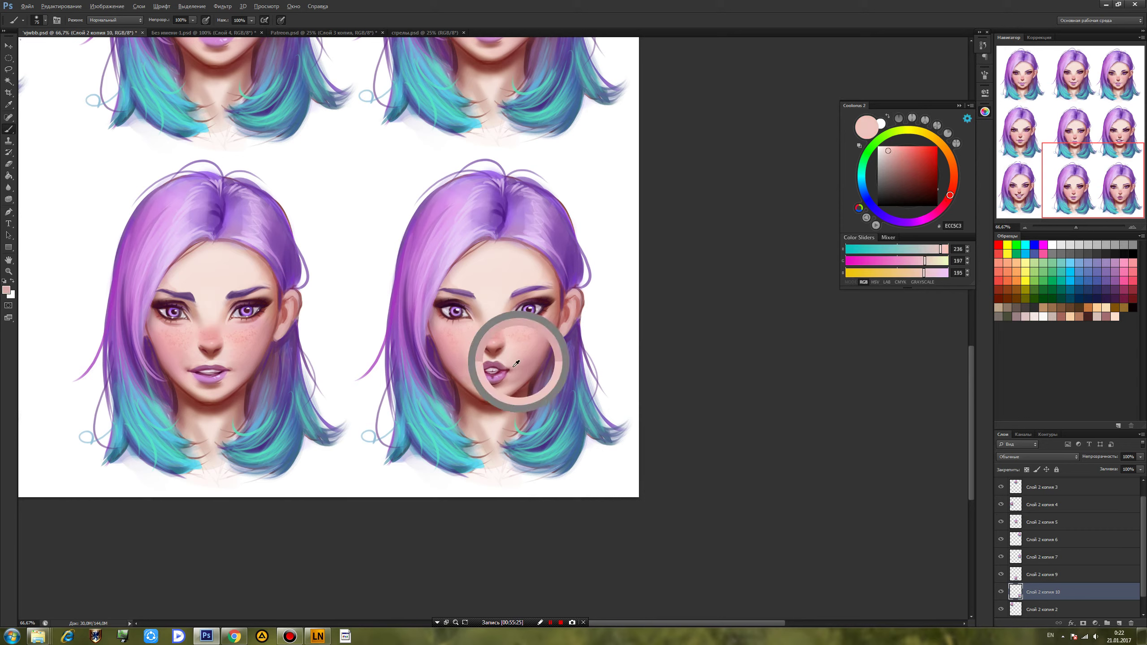
Shade the cheek contours with sampled reddish brown 9D5555, blend the cheeks and chin with sampled skin tones, and save the file.
alt+click(558, 328)
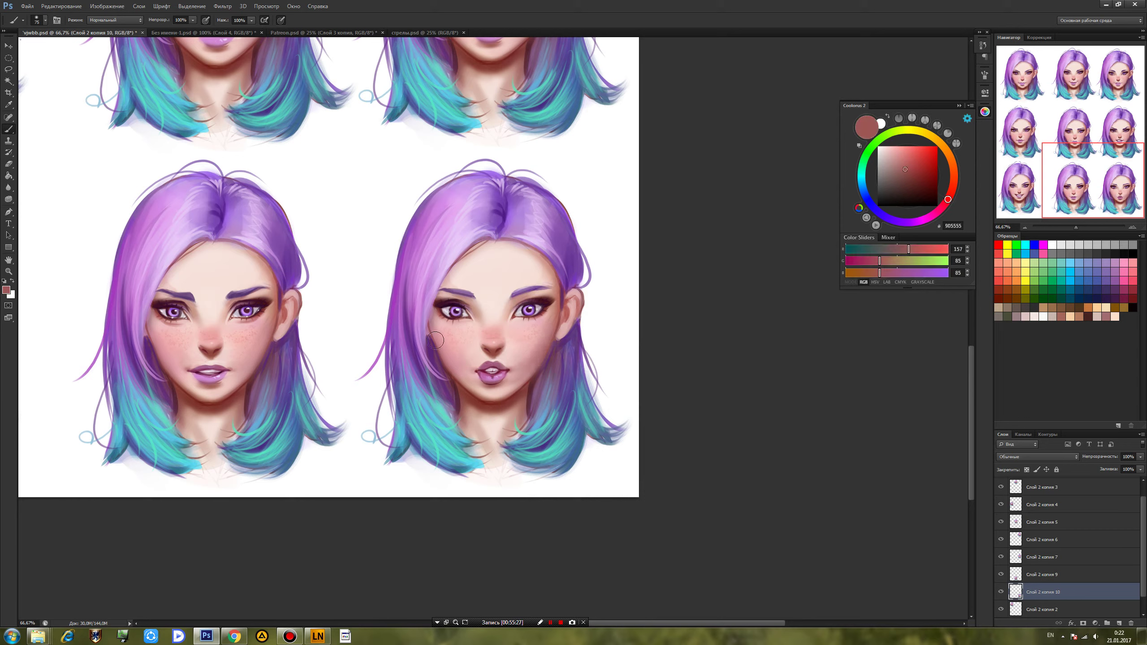
alt+click(456, 351)
alt+click(542, 351)
alt+click(532, 355)
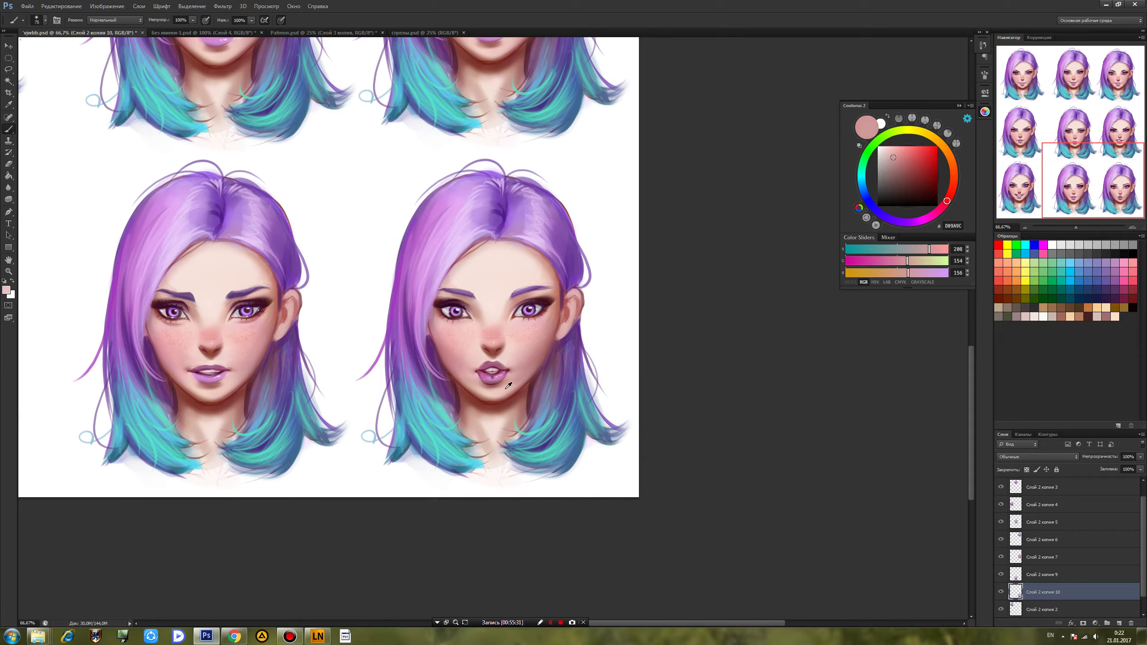
alt+click(472, 382)
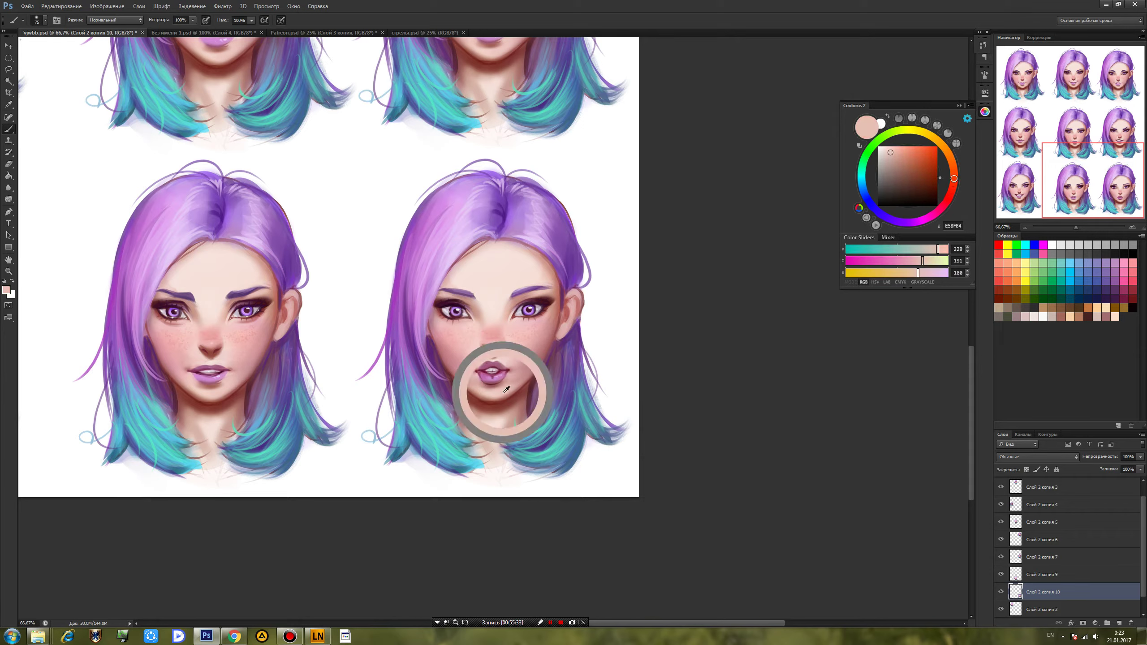
key(ctrl+s)
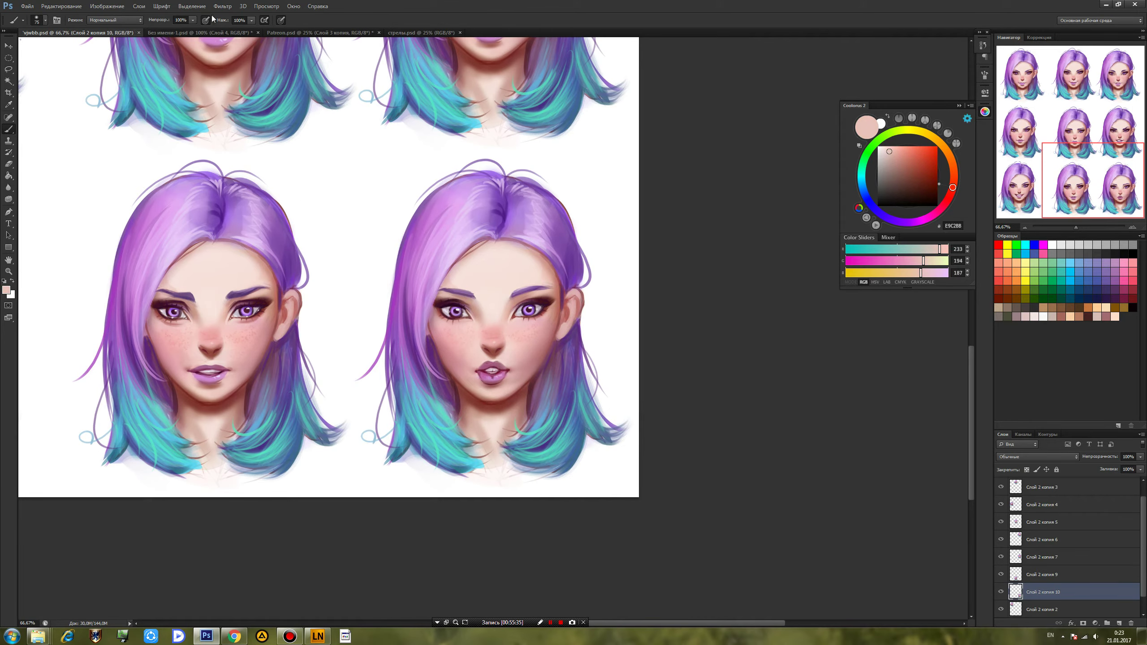
Enlarge the lips of the ninth portrait slightly with the Bloat tool in the Liquify filter and apply it.
click(222, 6)
click(239, 67)
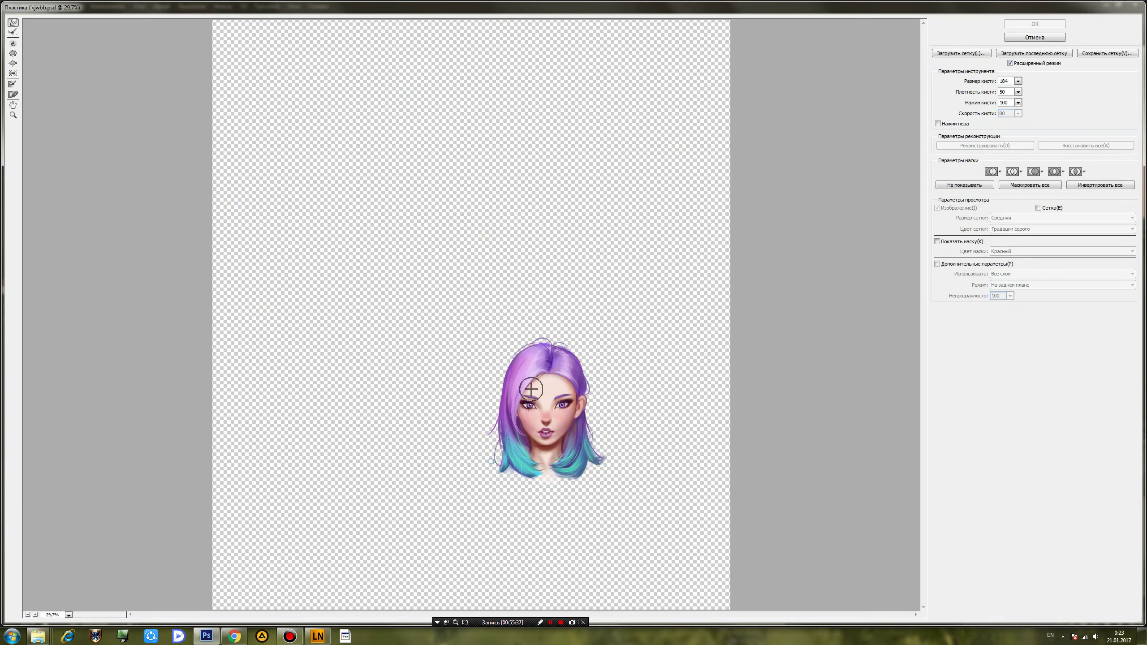
key(ctrl+plus)
key(ctrl+plus)
key(ctrl+plus)
key(ctrl+plus)
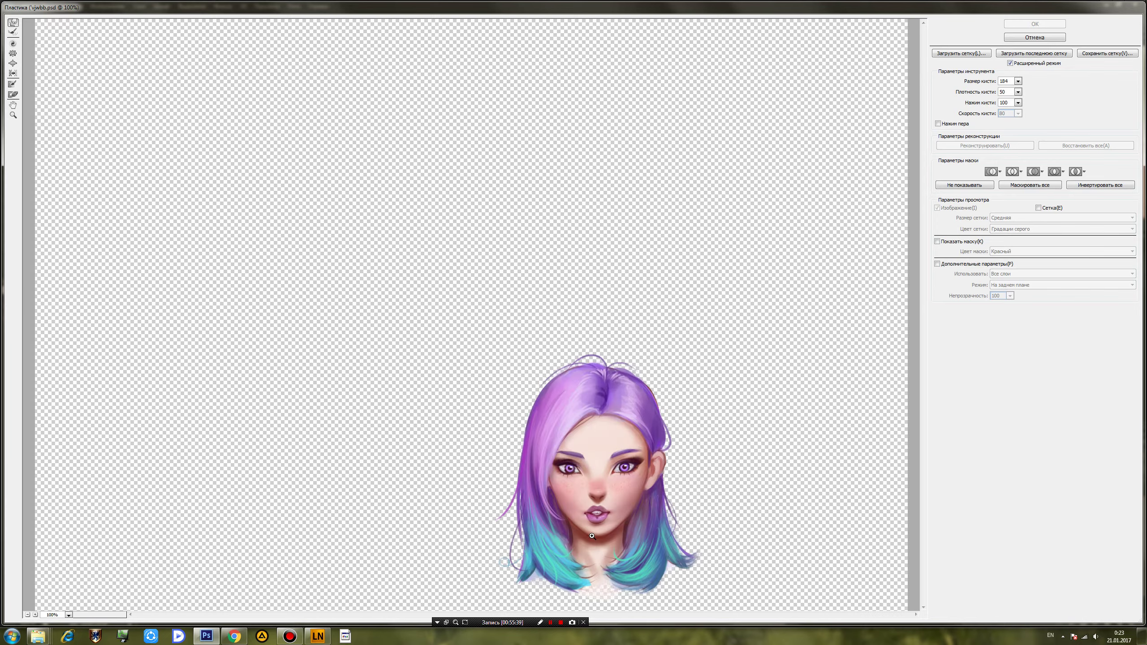
mouse_move(689, 453)
mouse_down()
mouse_move(494, 152)
mouse_move(438, 88)
mouse_up()
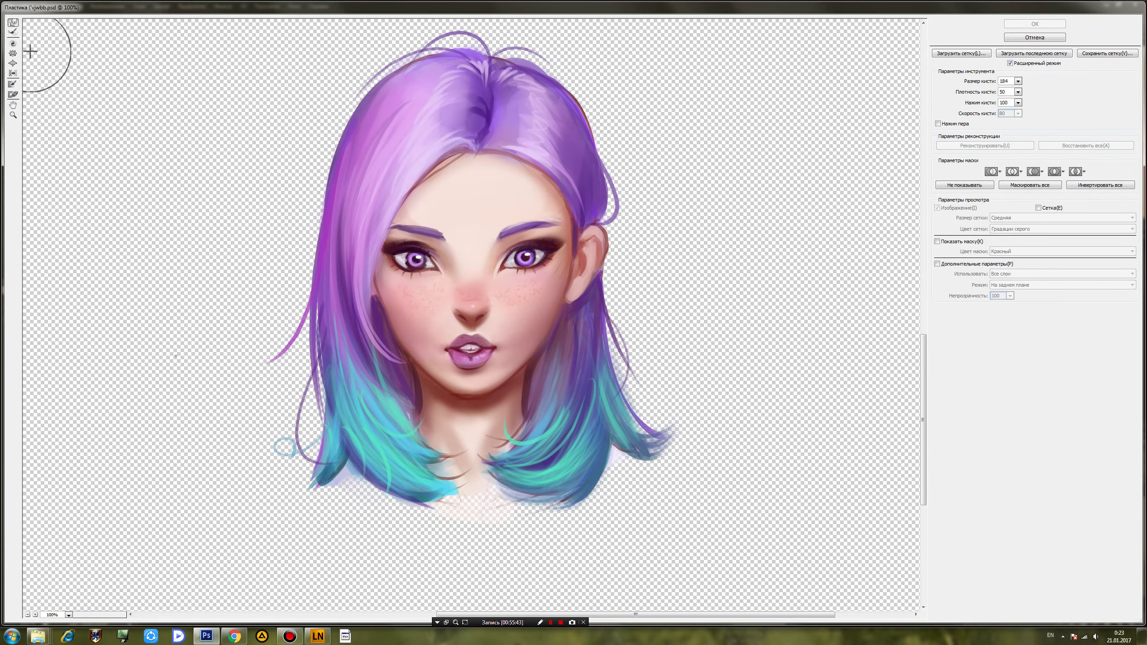
click(13, 64)
drag(473, 343, 477, 360)
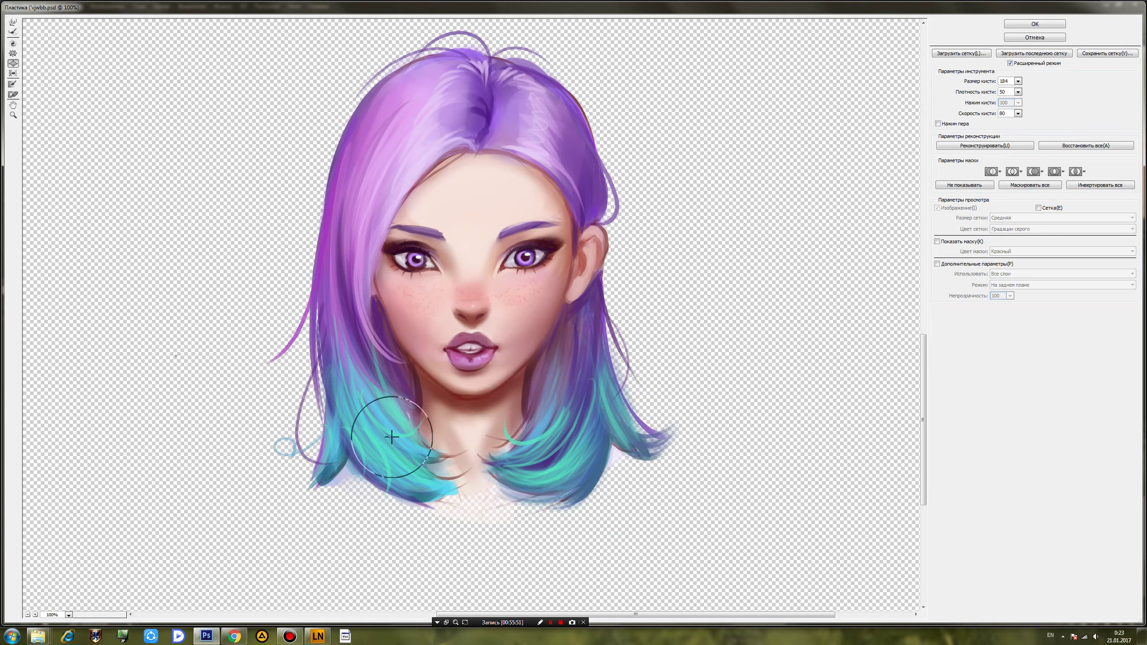
click(12, 22)
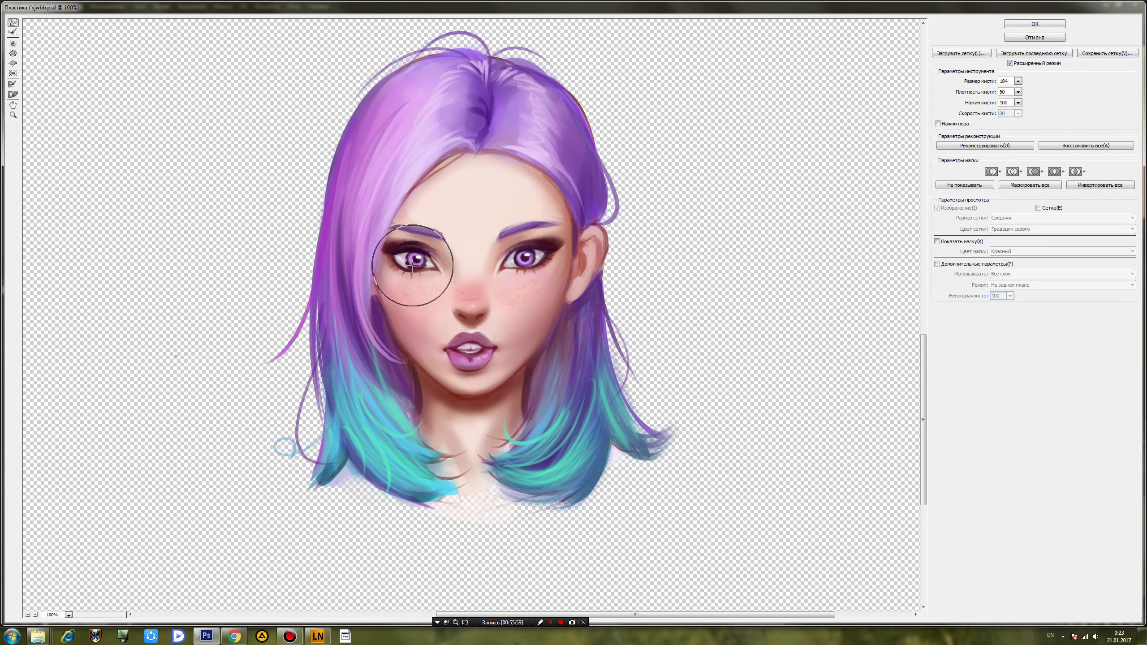
click(1034, 24)
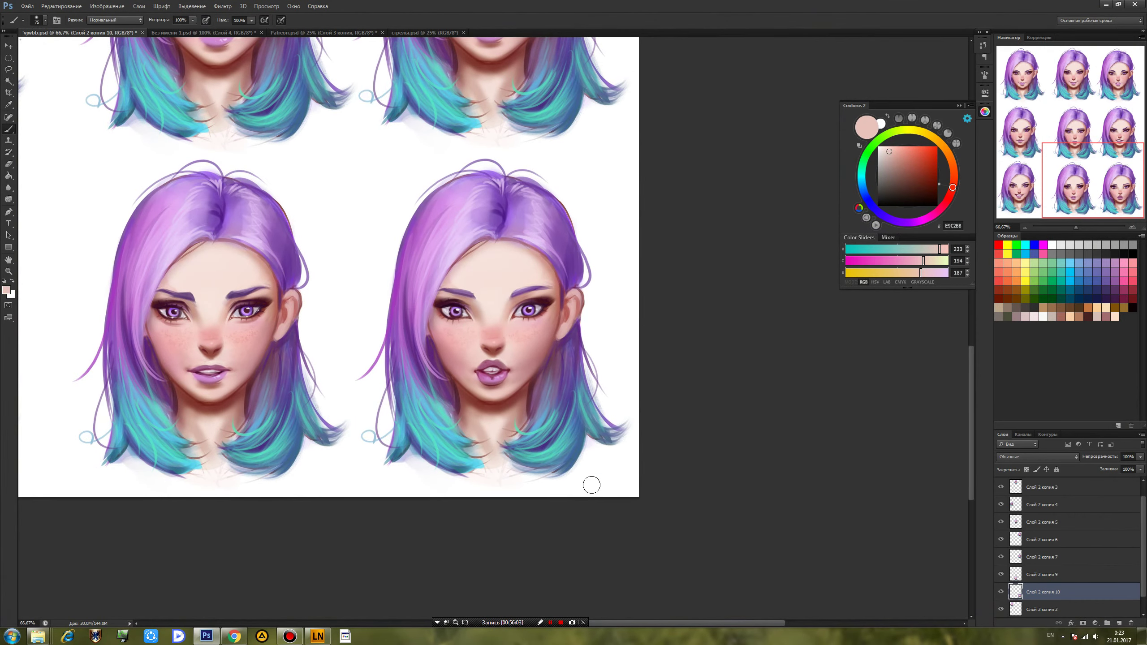
Shade the skin above both upper eyelids with a smaller soft round brush and colours sampled beside the eyes.
key(ctrl+plus)
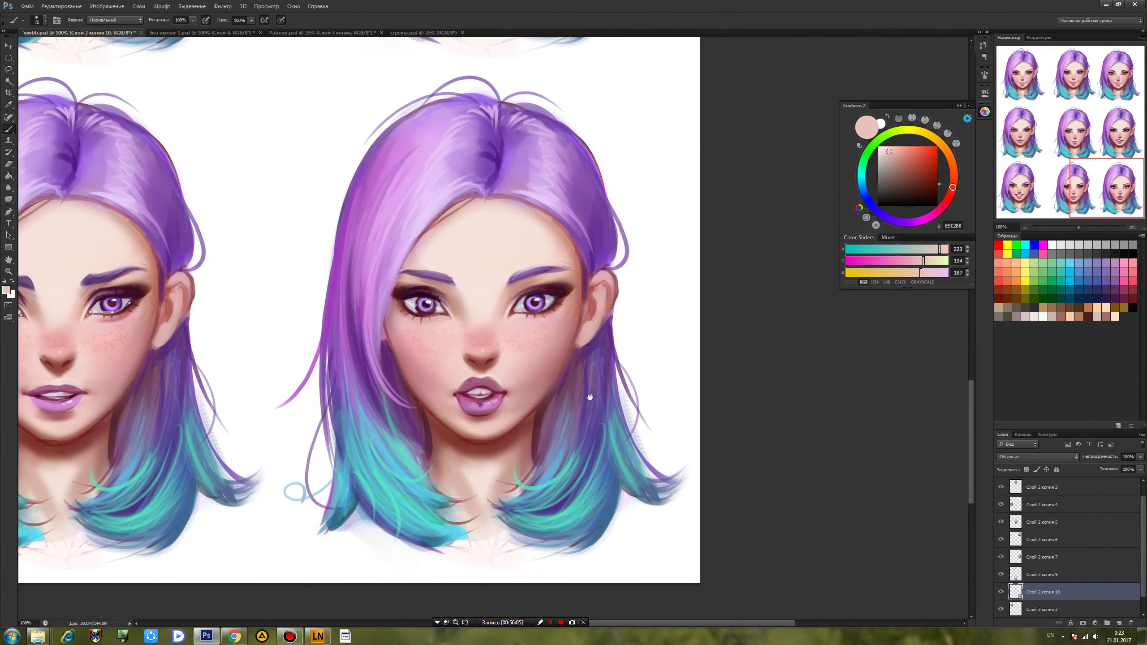
right_click(572, 286)
drag(612, 307, 610, 307)
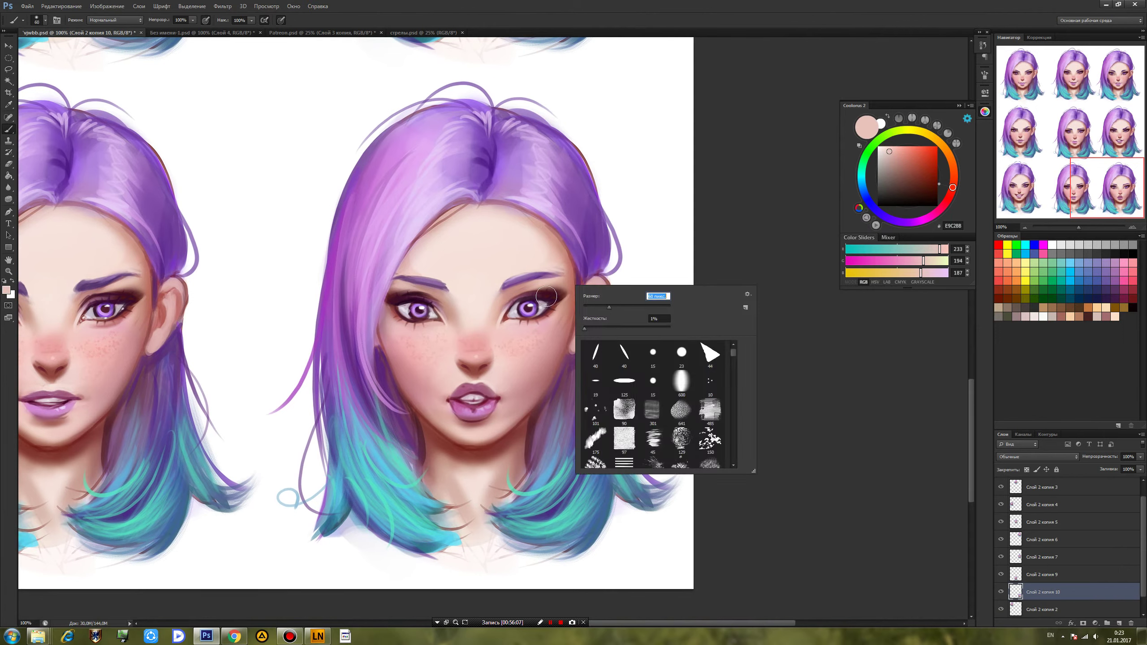
alt+click(554, 286)
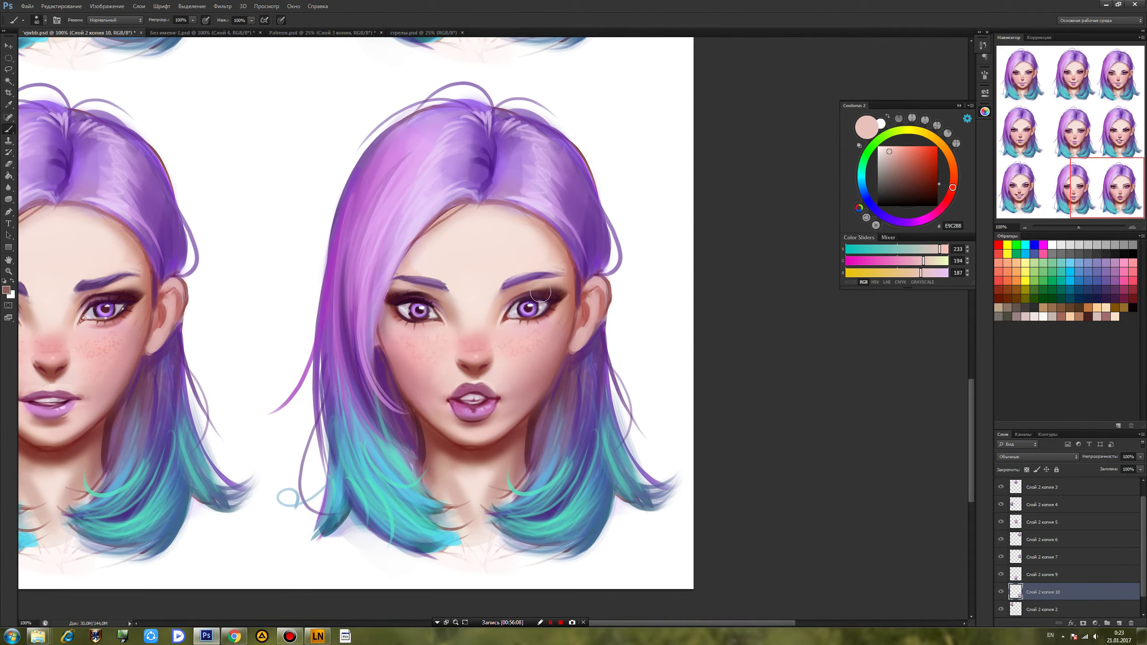
alt+click(399, 298)
Darken the upper lash lines of both eyes with a small round brush in sampled dark plums 400F24 and 27031F.
right_click(455, 316)
click(531, 387)
drag(469, 337, 477, 337)
alt+click(413, 301)
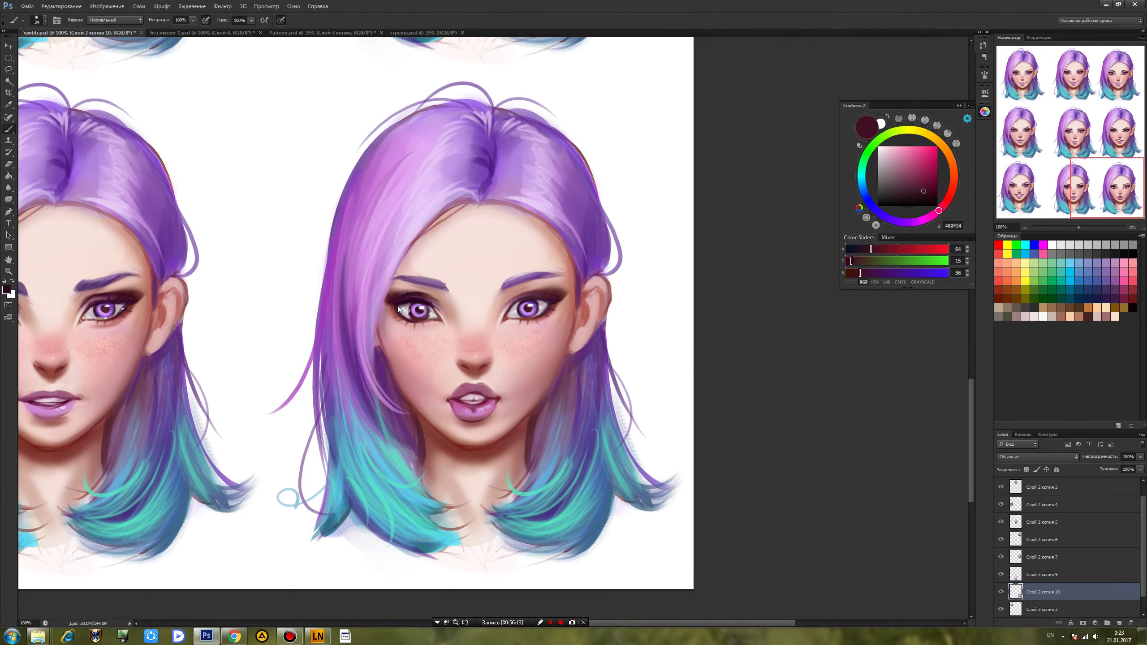
alt+click(400, 305)
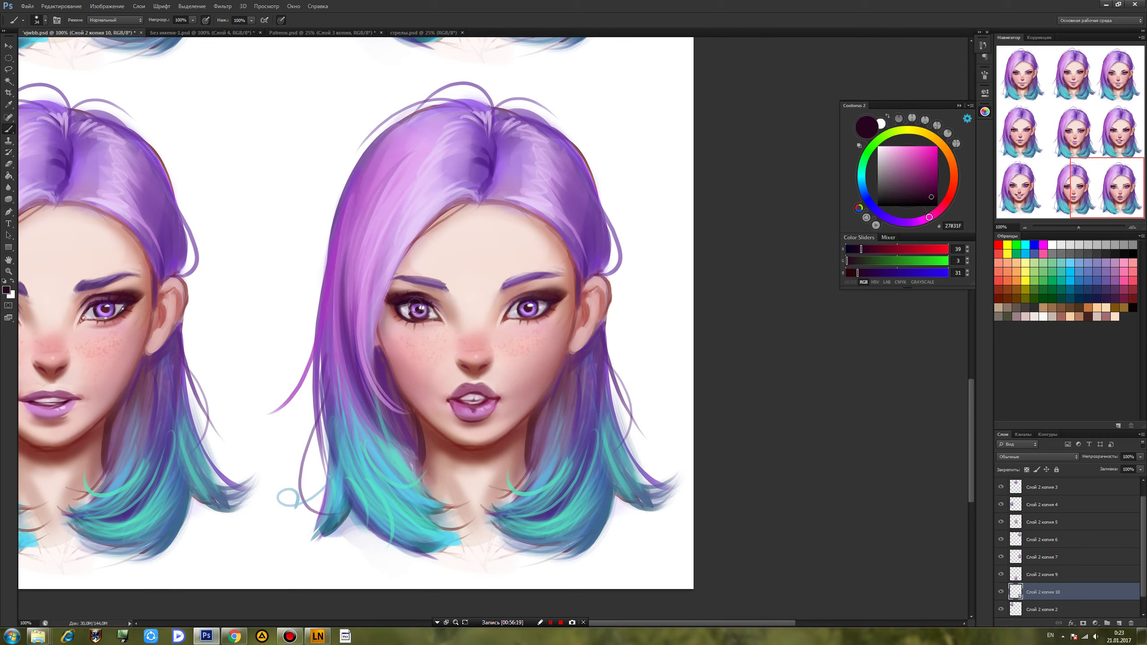
drag(540, 294, 515, 296)
drag(504, 307, 515, 296)
drag(444, 311, 418, 292)
Darken both eyebrows with strokes in dark plum 27031F and save the file.
drag(509, 284, 533, 278)
drag(432, 284, 396, 285)
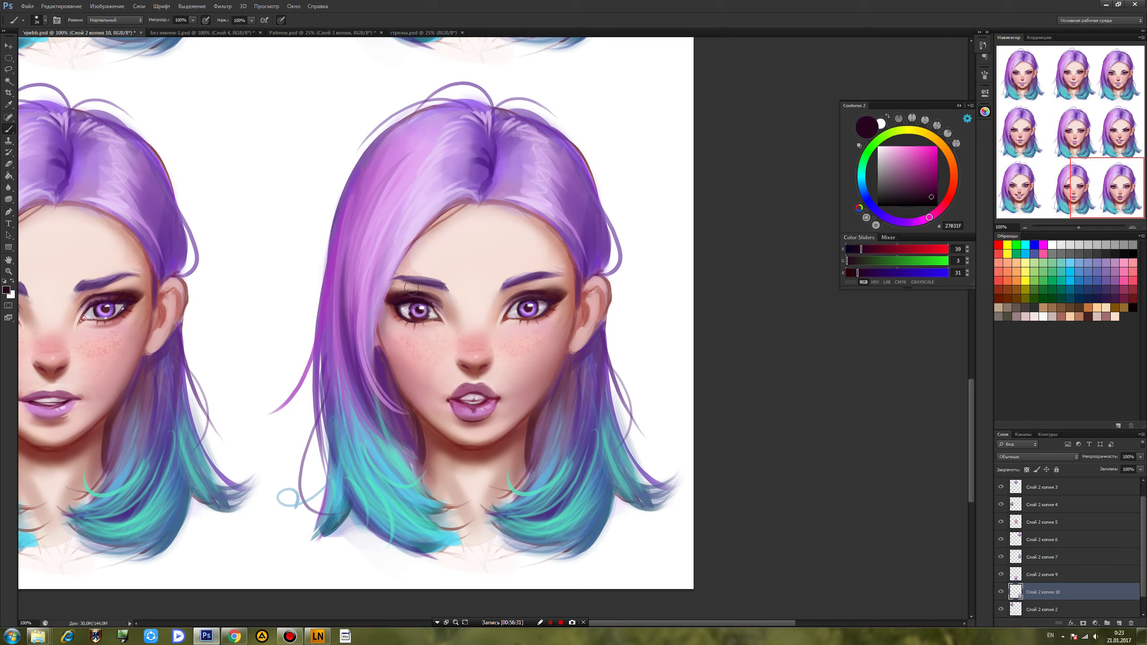
key(ctrl+s)
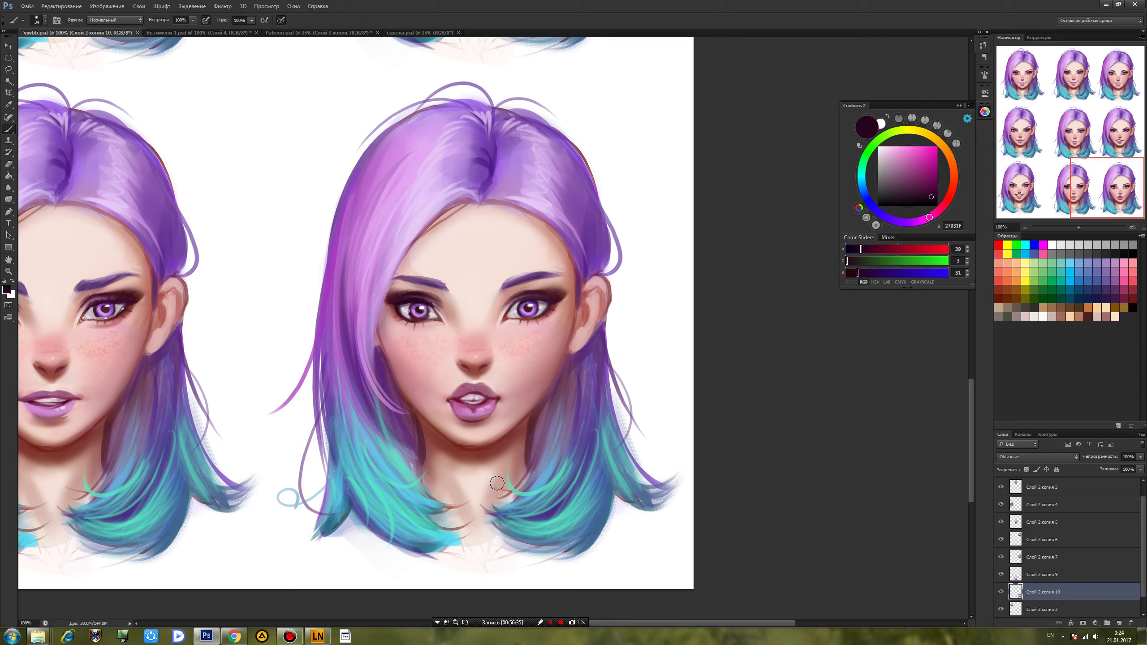
Refine the upper lip and mouth opening with a smaller brush at 40% hardness in sampled skin ECCBC3 and wine tones 86455F and 722841.
right_click(523, 343)
drag(541, 364, 538, 364)
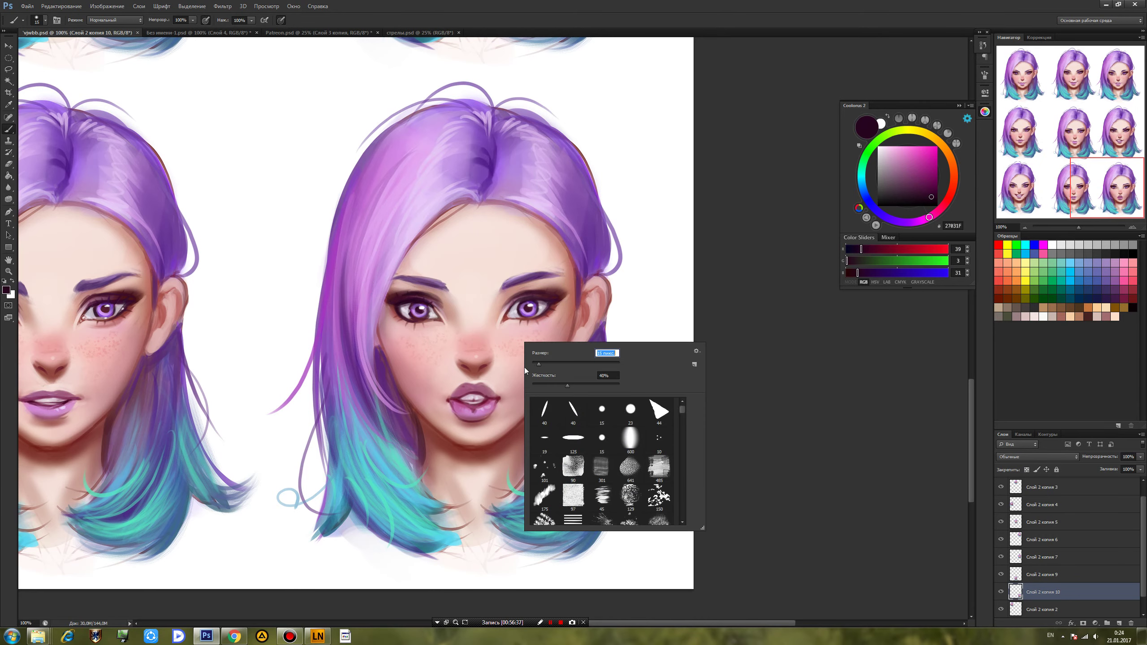
alt+click(472, 379)
click(472, 383)
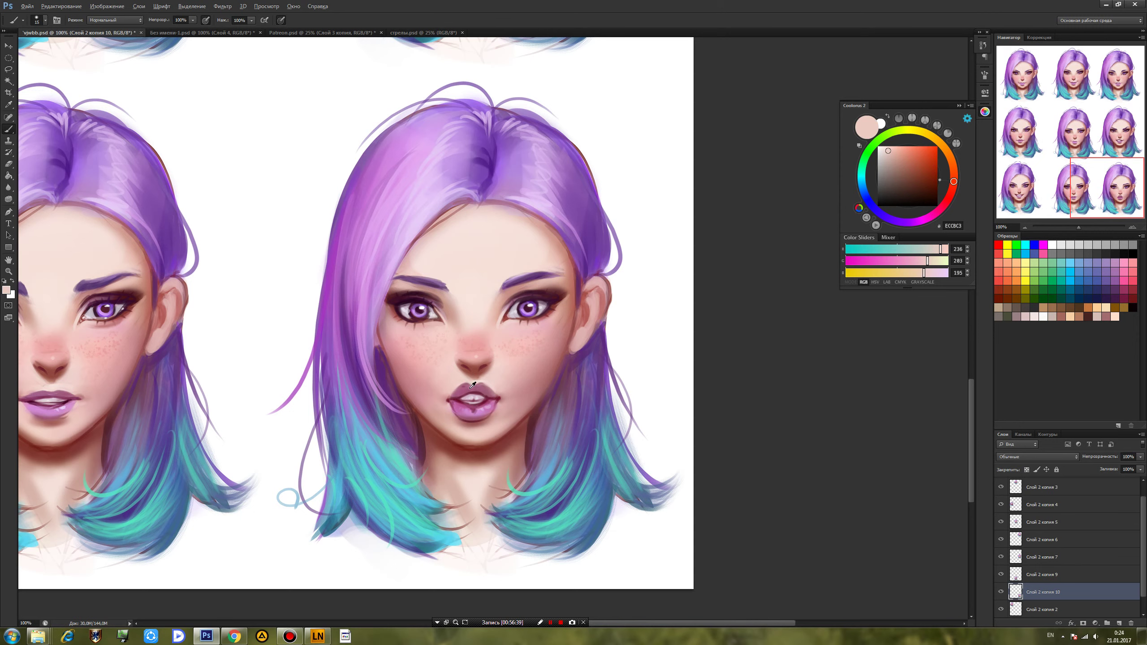
alt+click(481, 398)
alt+click(469, 391)
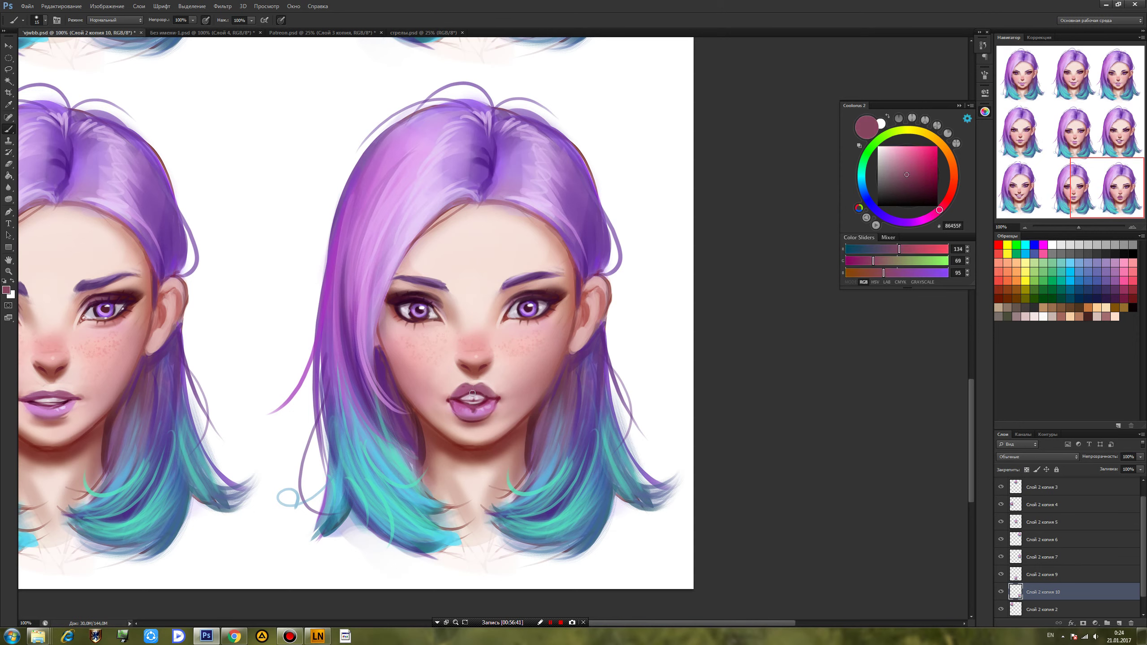
alt+click(474, 391)
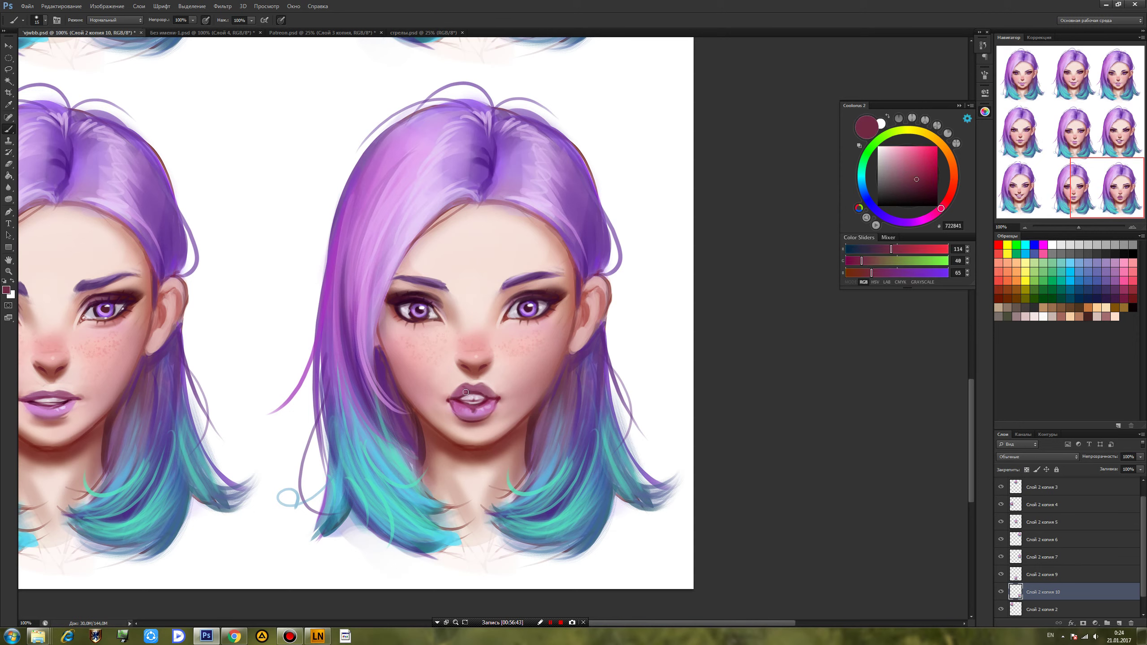
alt+click(462, 397)
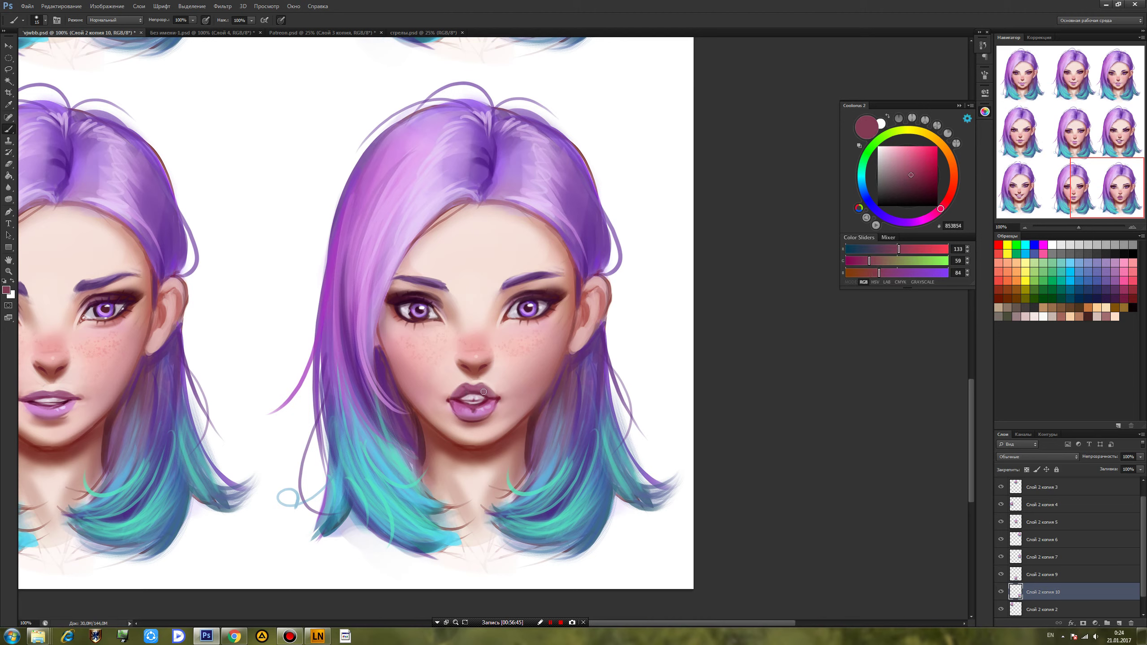
alt+click(493, 402)
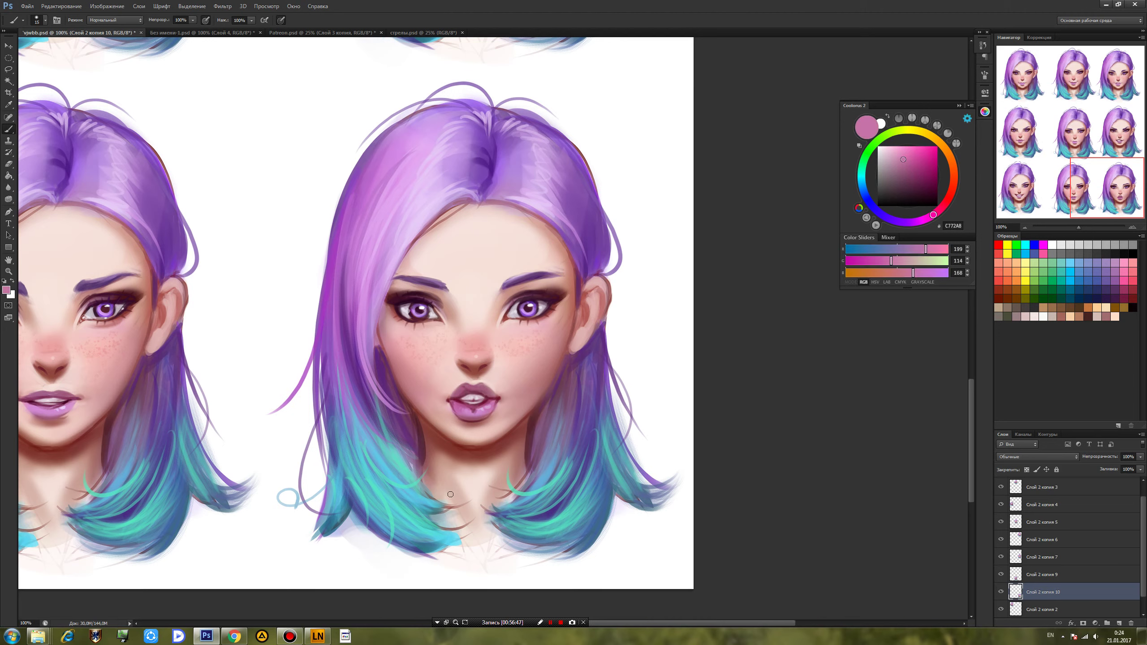
Touch up the lips and surrounding skin with an adjusted brush in sampled skin EDC4C1 and wine red 732333.
alt+click(452, 385)
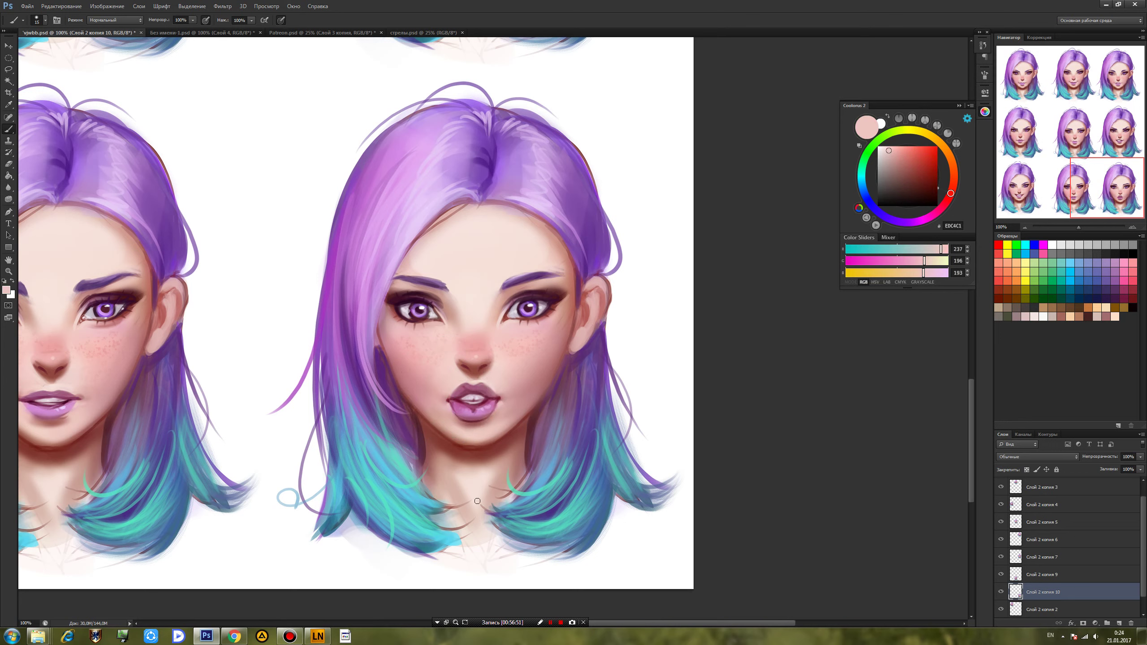
right_click(447, 378)
click(558, 441)
drag(480, 418, 459, 418)
click(470, 387)
alt+click(463, 369)
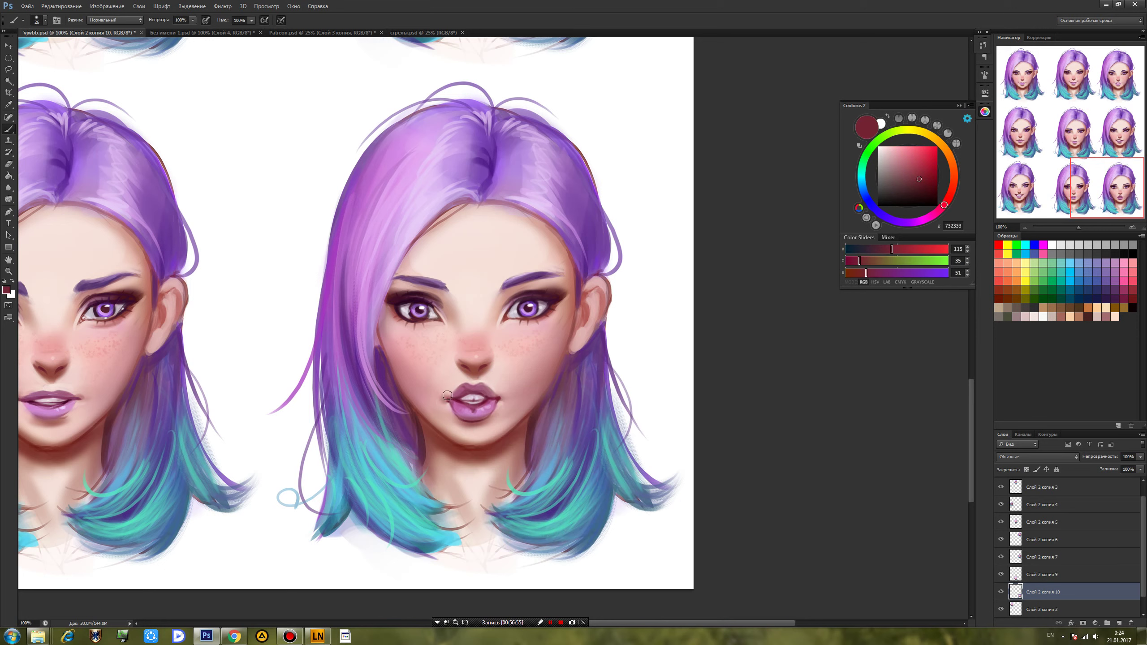
Refine the mouth corners and adjacent skin with sampled tones 833638 and D09C9F, and save the file.
alt+click(447, 399)
alt+click(450, 391)
alt+click(484, 376)
alt+click(501, 396)
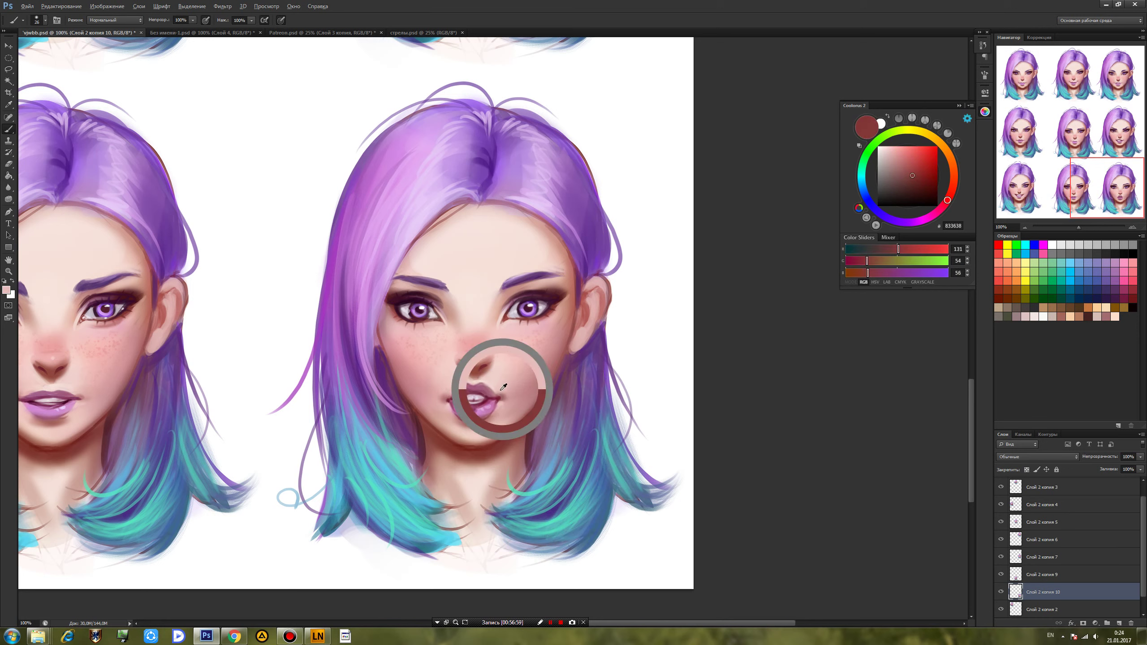
key(ctrl+s)
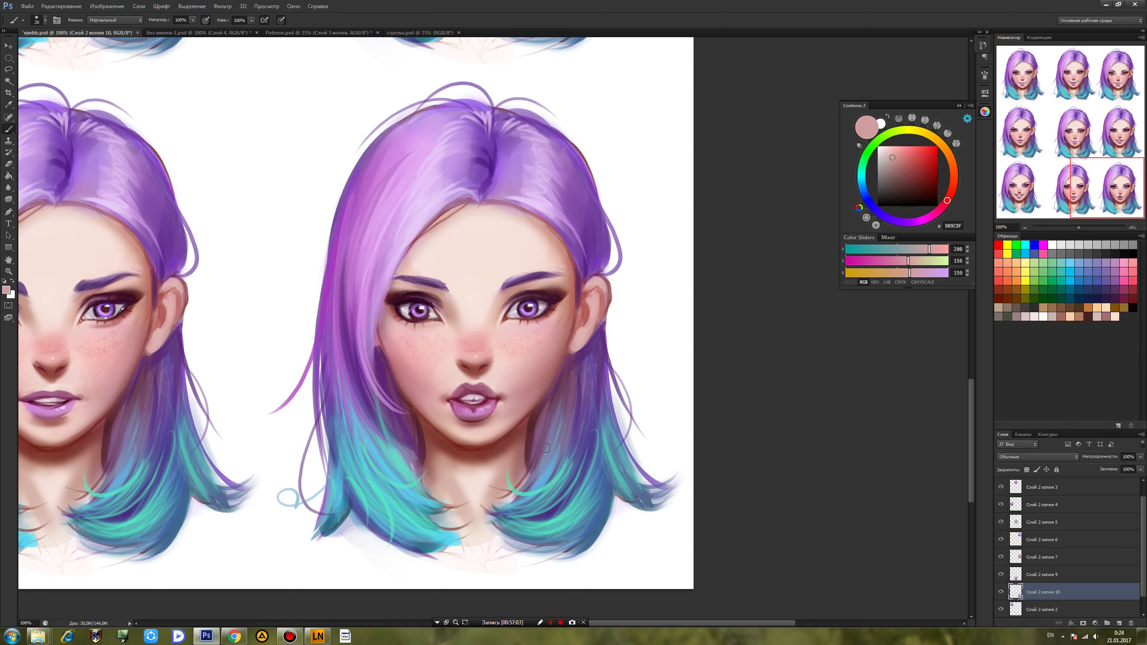
Retouch the iris and pupil of the eye beside the visible ear with a resized brush in sampled dark plum 3B152F.
right_click(566, 321)
click(645, 378)
alt+click(524, 305)
right_click(527, 306)
click(540, 329)
click(519, 304)
drag(518, 305, 517, 308)
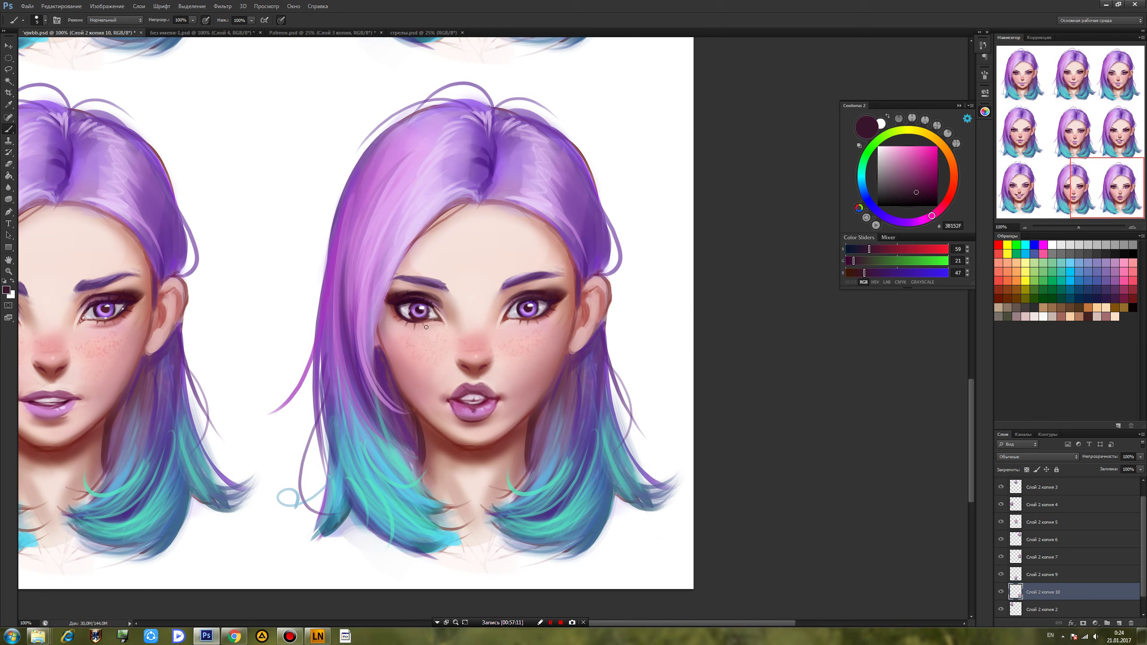
Refine the iris of the eye beside the long fringe with sampled lilacs AE7CDE and BA87E0 and dark plum 3A0B2F, and save the file.
alt+click(414, 315)
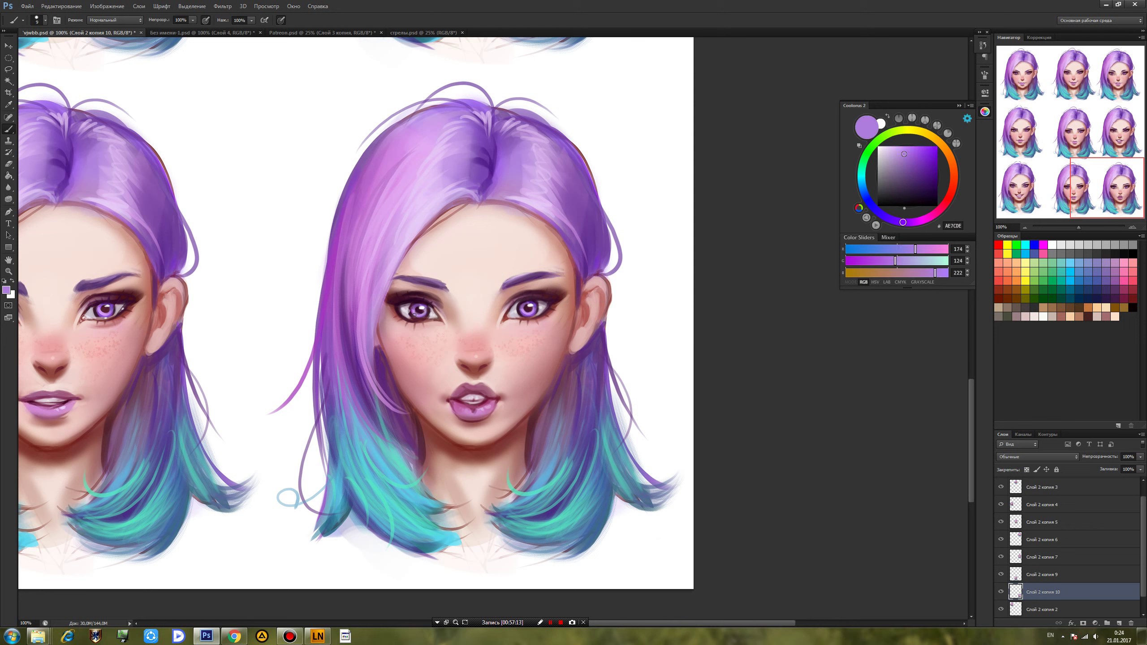
drag(425, 316, 414, 316)
alt+click(415, 315)
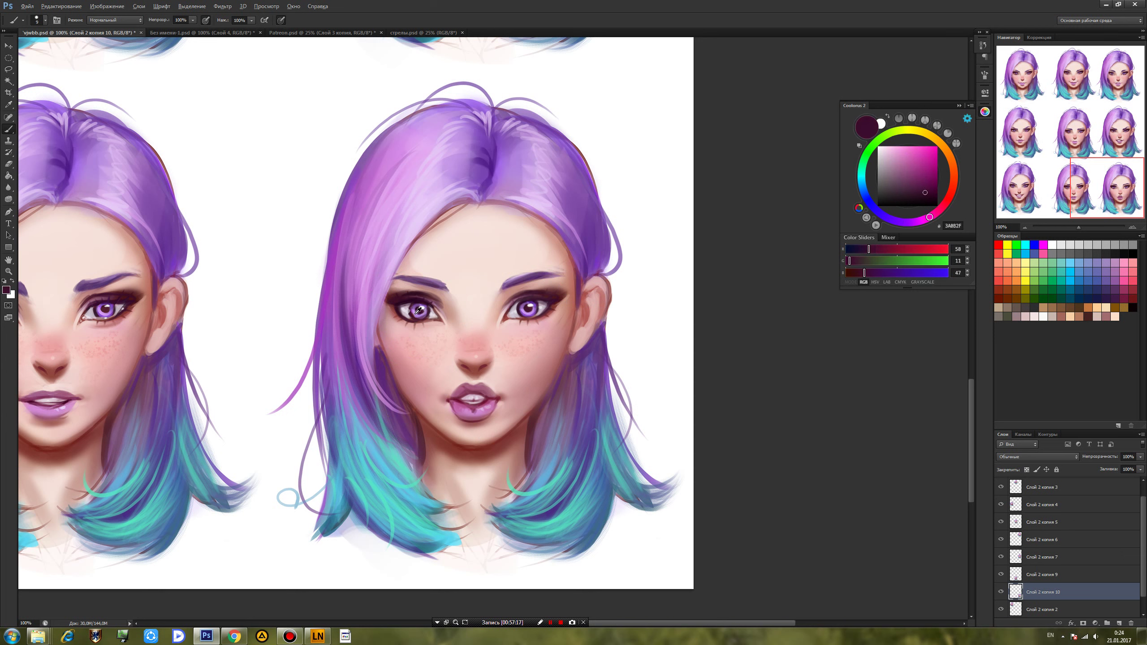
alt+click(419, 312)
key(ctrl+s)
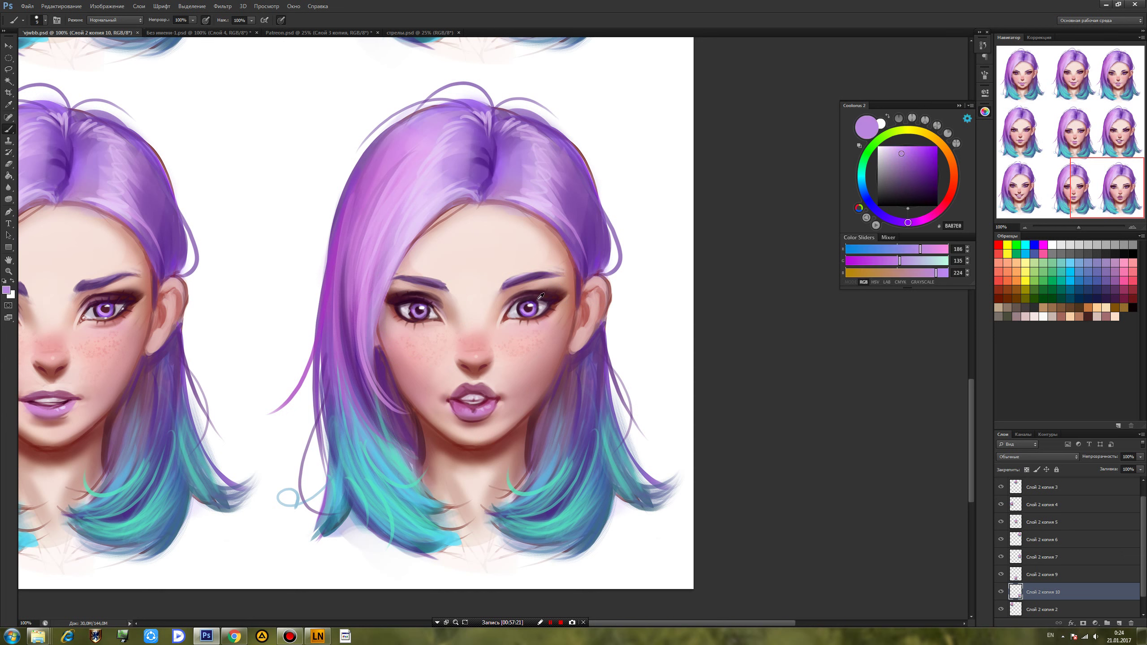
Deepen the upper lash lines of both eyes with sampled dark plums 482136 and 2F0726.
alt+click(541, 296)
drag(535, 299, 543, 297)
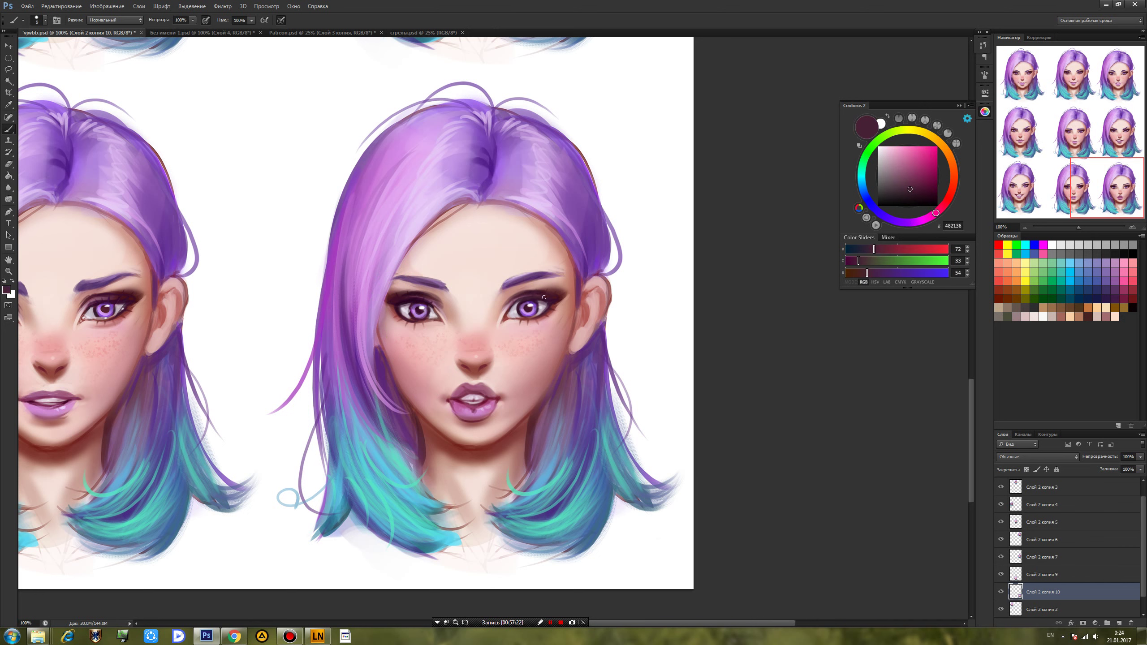
alt+click(415, 291)
key(ctrl+minus)
key(ctrl+minus)
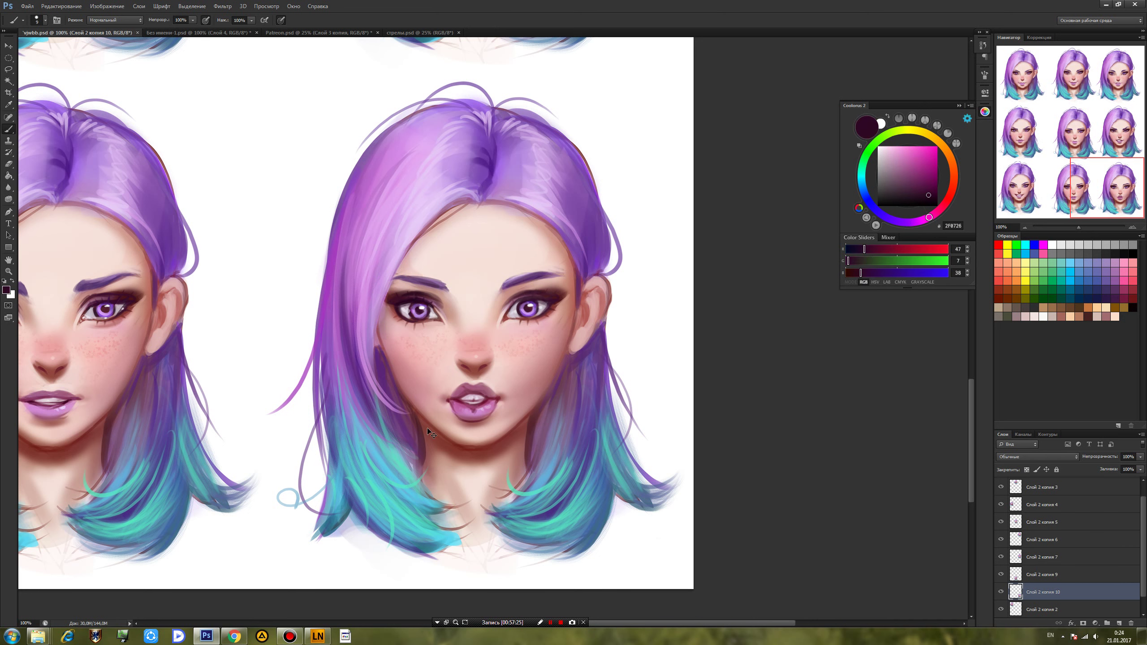
key(ctrl+minus)
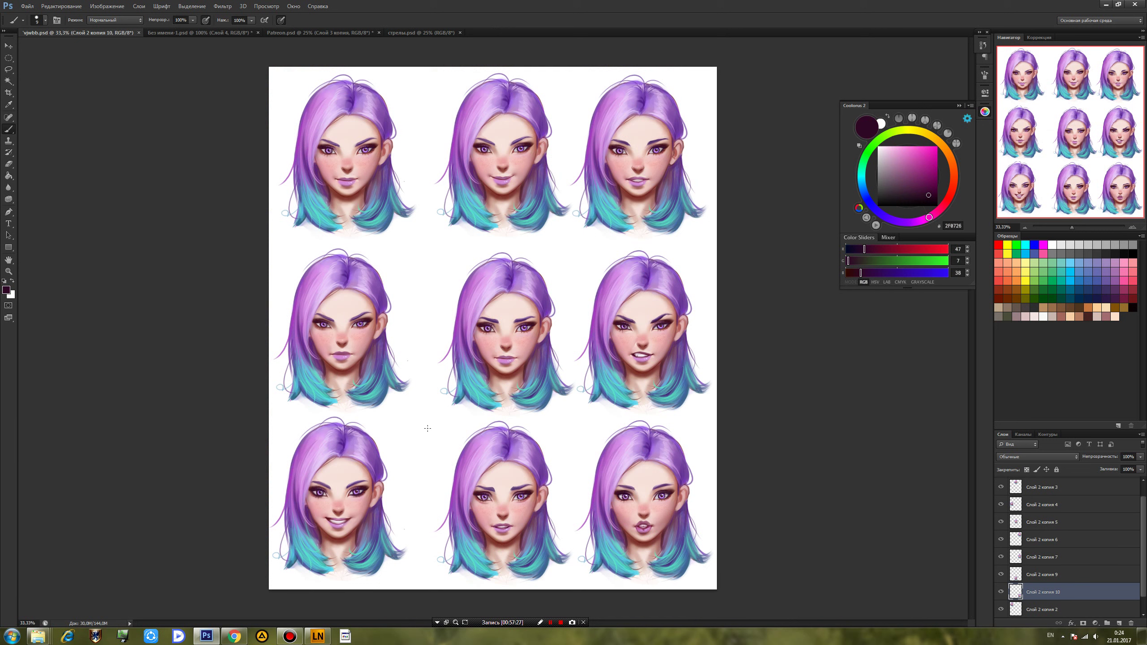